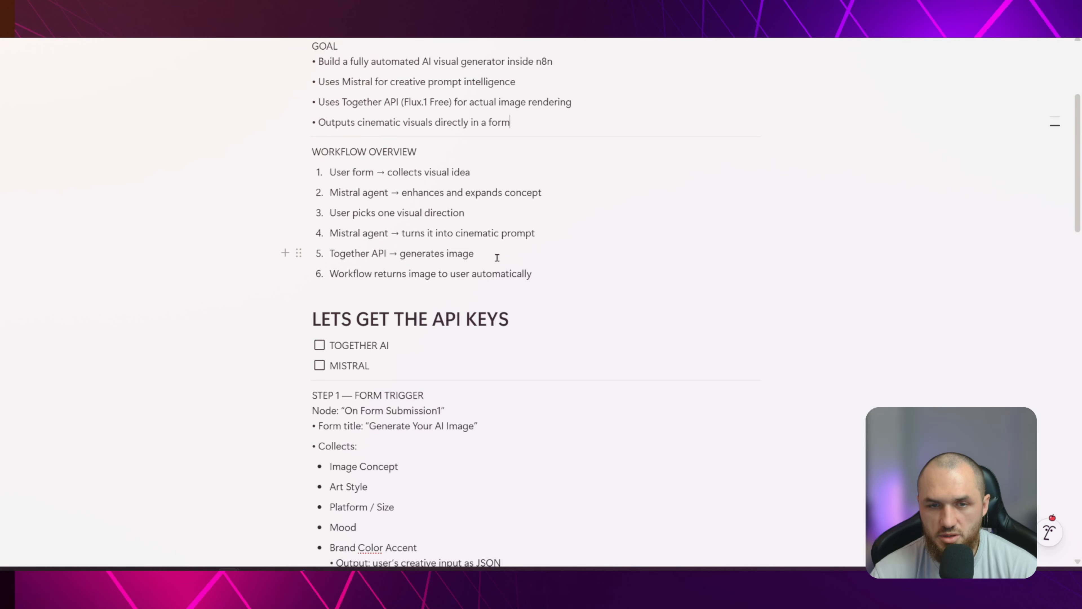
Review the workflow overview notes, then examine the manual generation and SubWorkflow paths of the Comprehensive Image Generator workflow in n8n
left_click(546, 278)
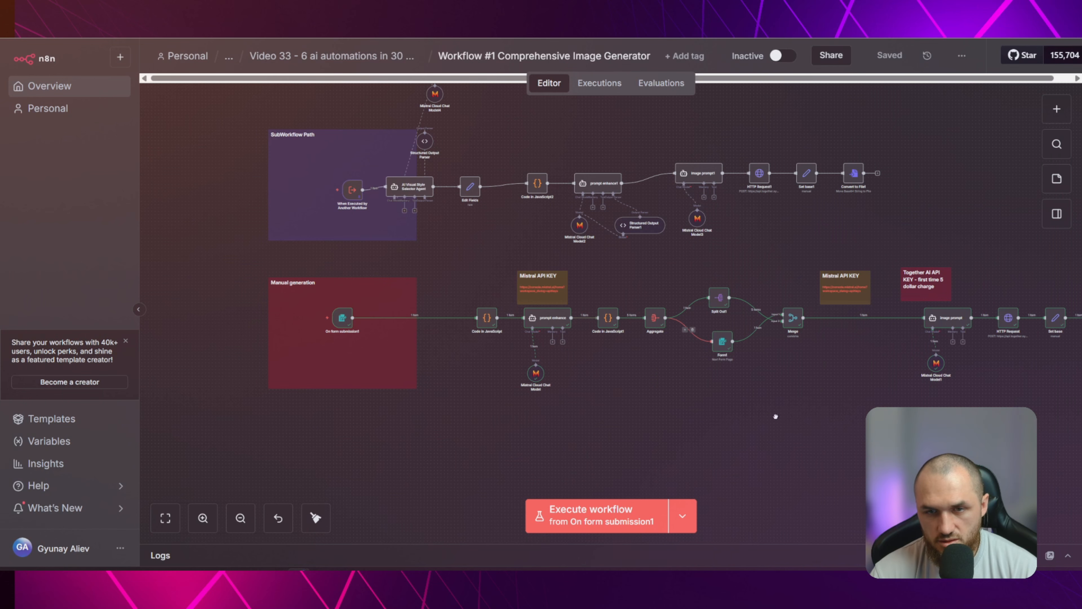
scroll(667, 394, "up", 5)
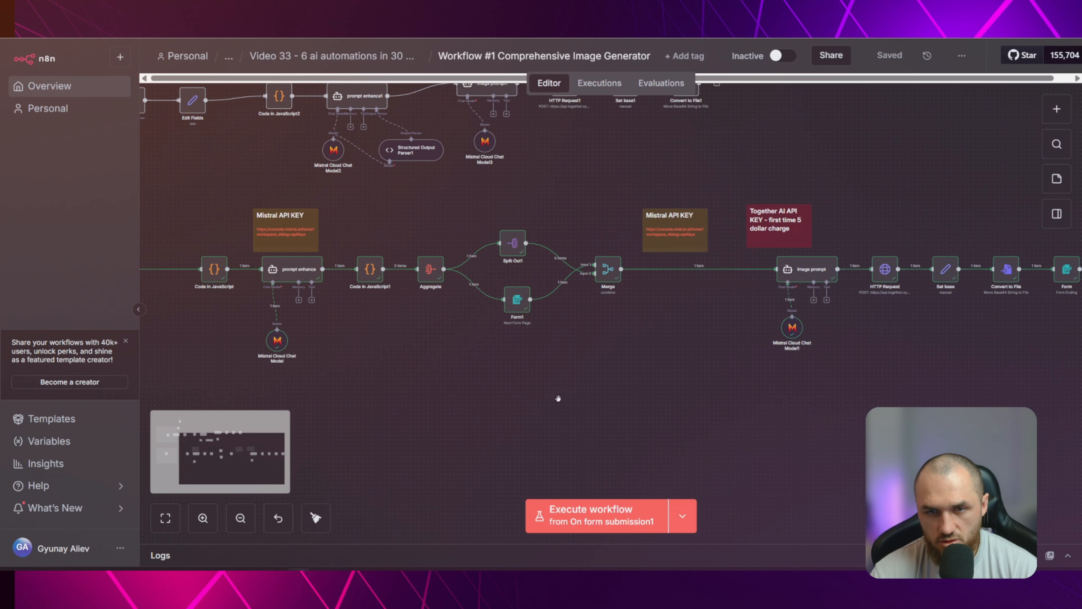
left_click_drag(558, 397, 791, 397)
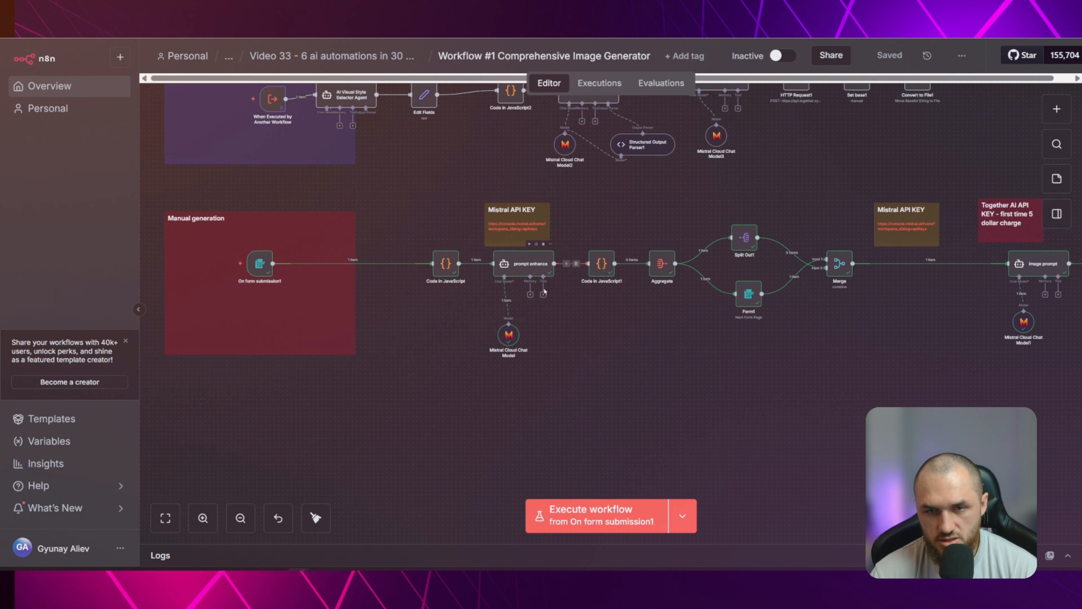
left_click_drag(727, 412, 433, 407)
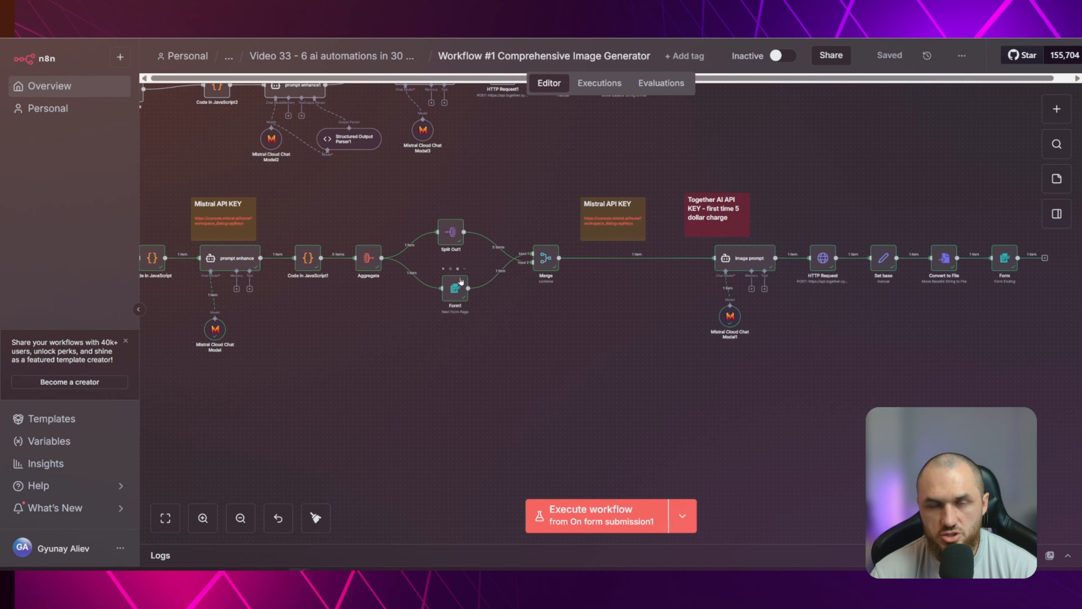
left_click_drag(844, 379, 543, 395)
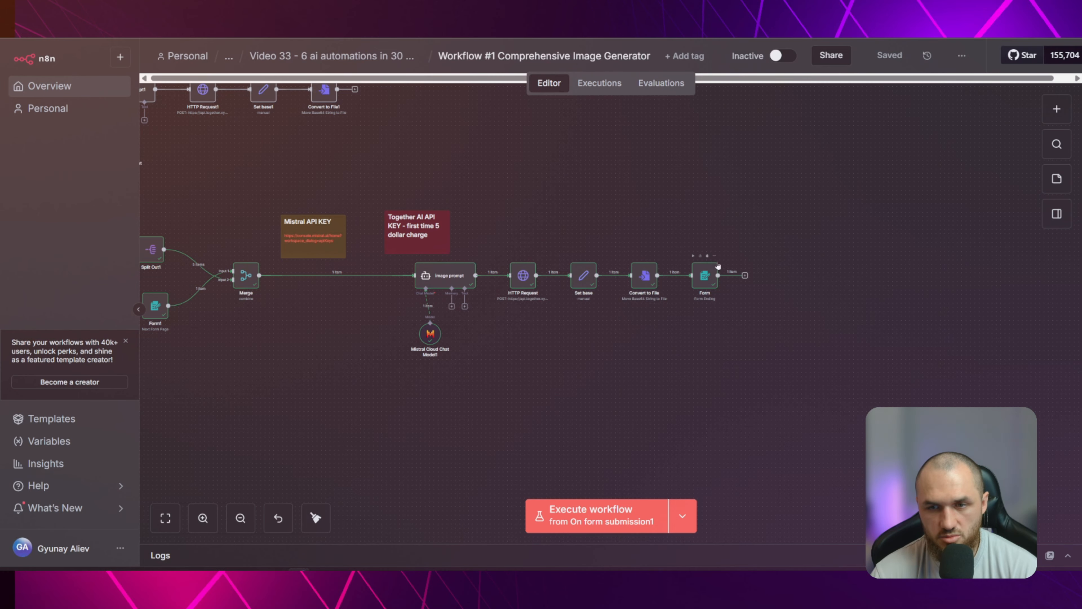
scroll(760, 303, "up", 3)
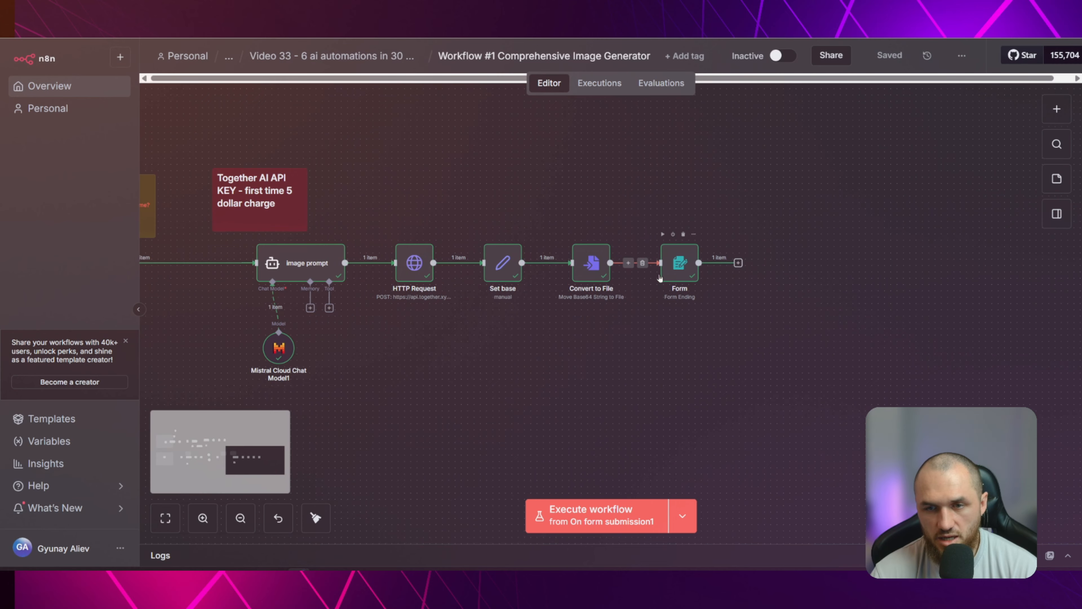
scroll(691, 380, "down", 5)
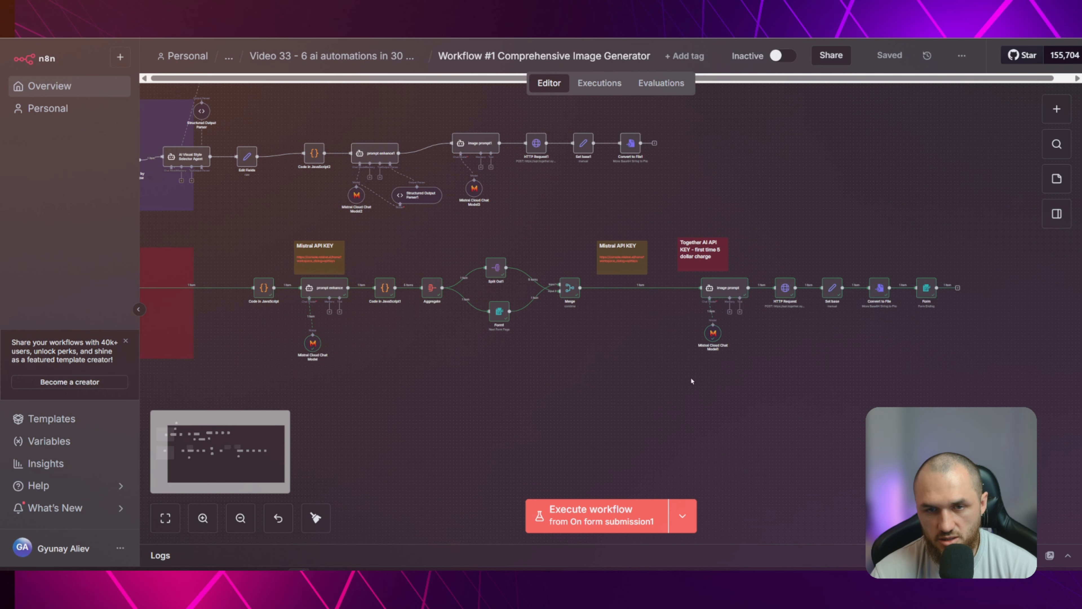
left_click_drag(480, 370, 791, 385)
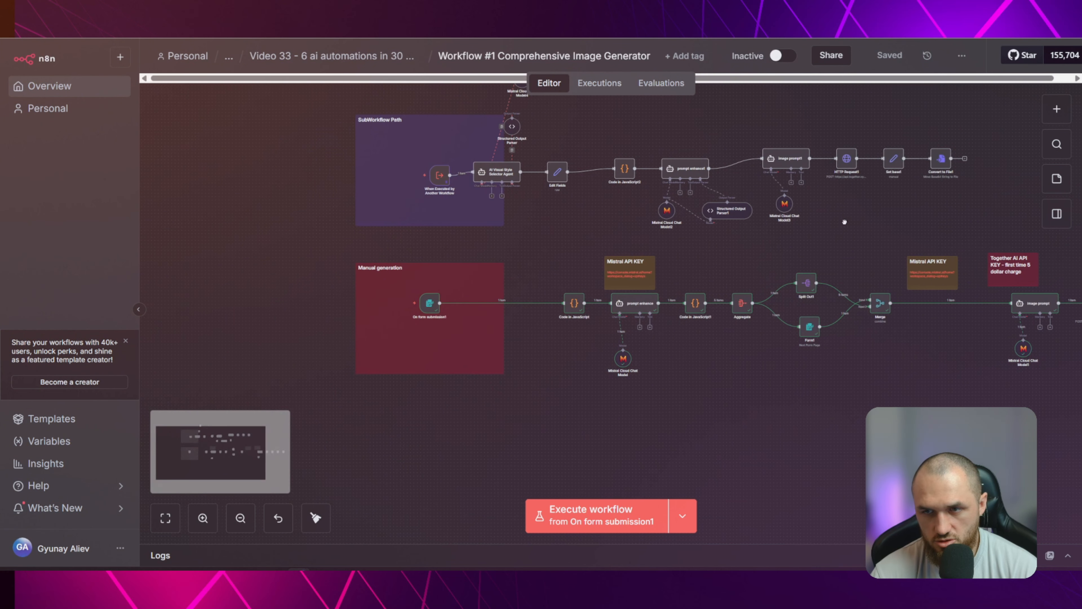
left_click_drag(844, 222, 721, 233)
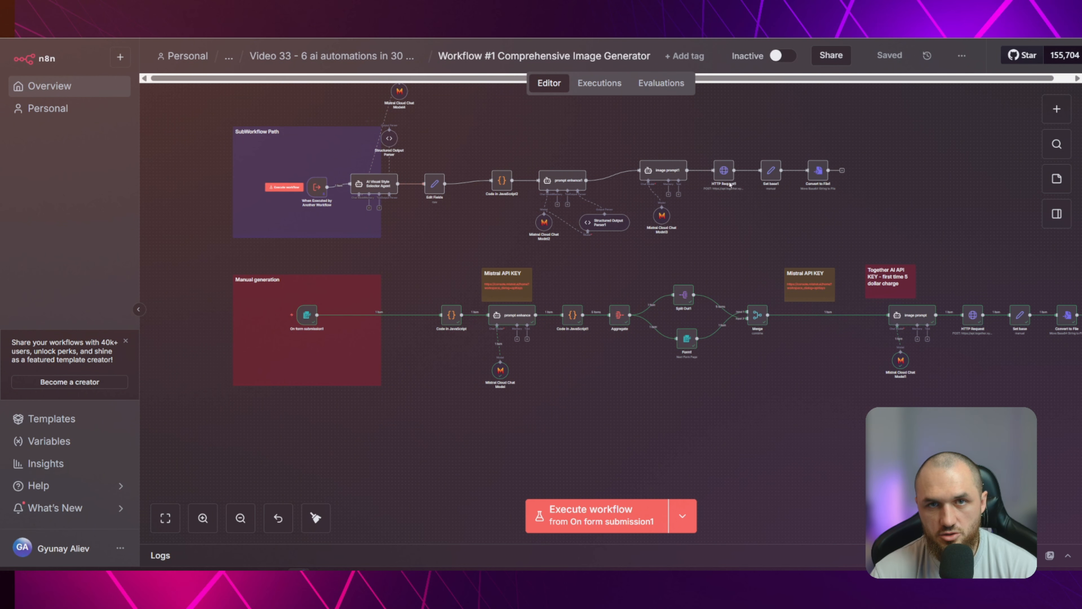
scroll(679, 426, "up", 3)
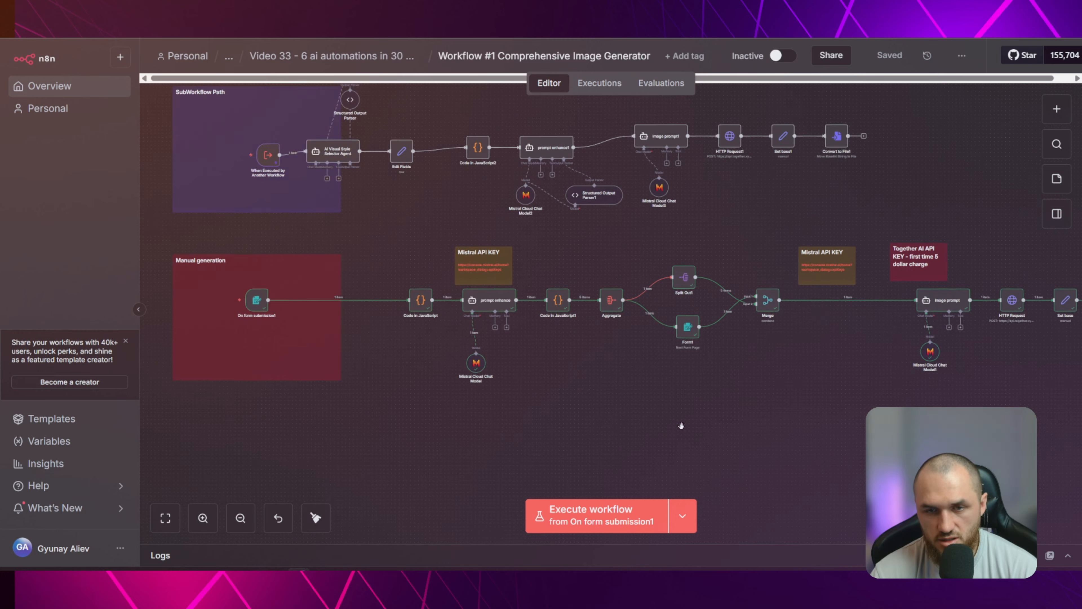
left_click_drag(580, 418, 819, 391)
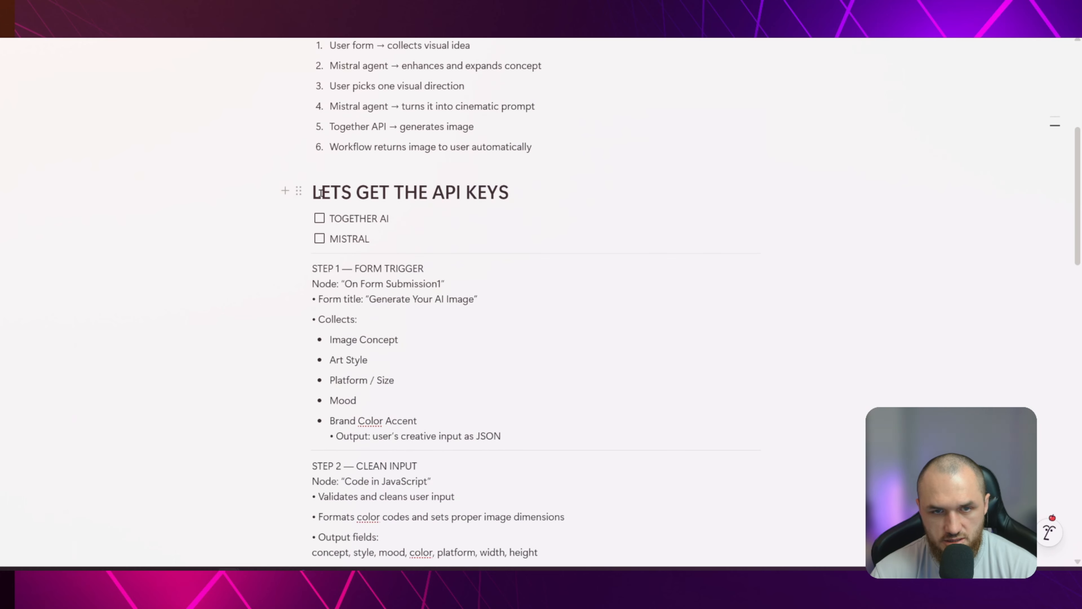
Check the API keys checklist in the notes, then switch to the together.ai dashboard and locate the user key
left_click_drag(319, 192, 515, 190)
left_click(369, 216)
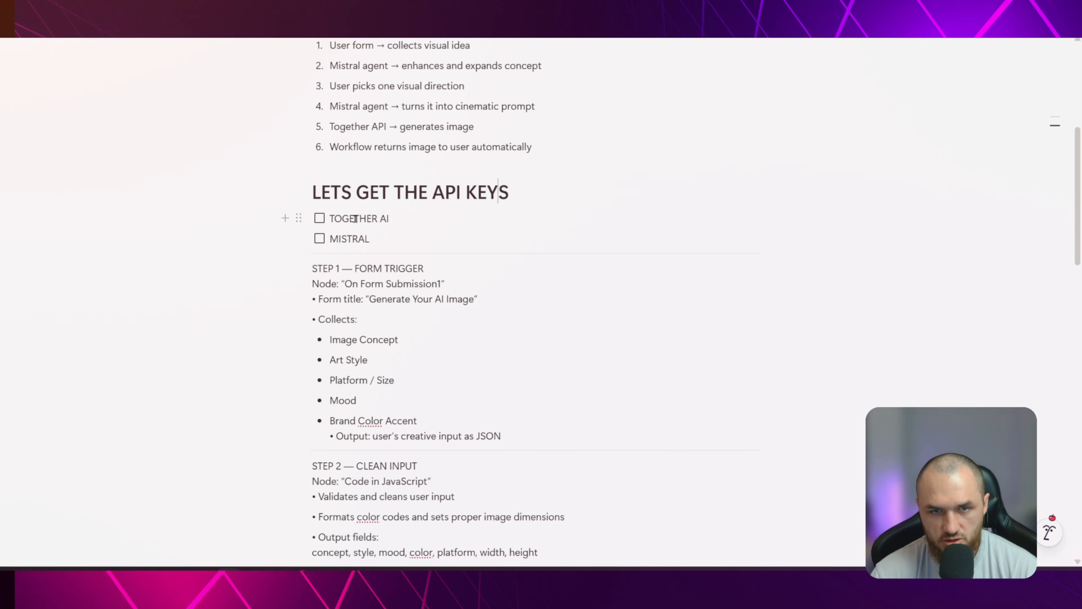
mouse_move(301, 573)
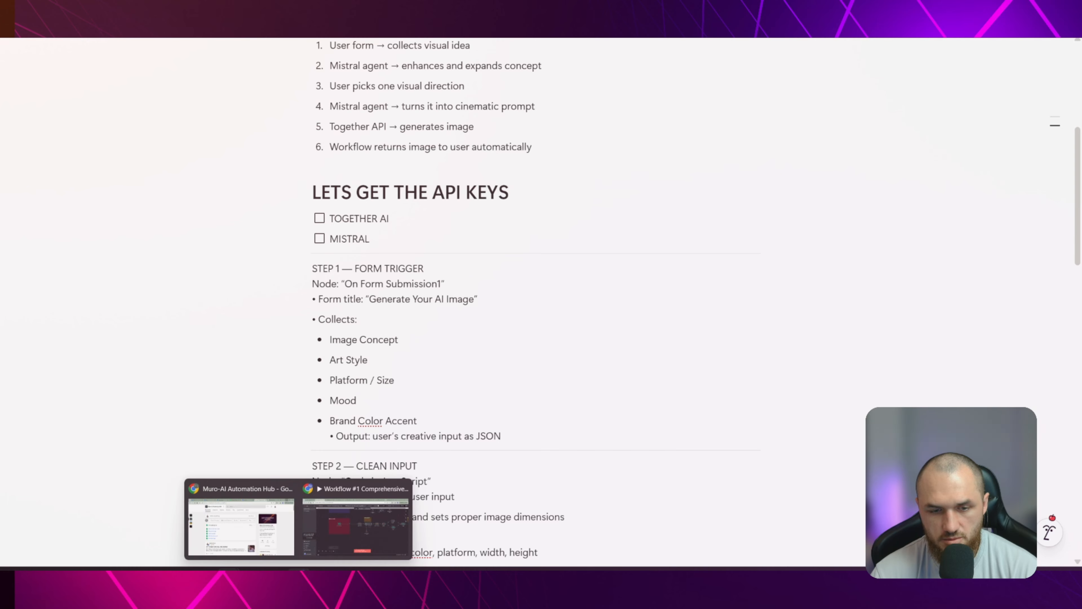
left_click(357, 525)
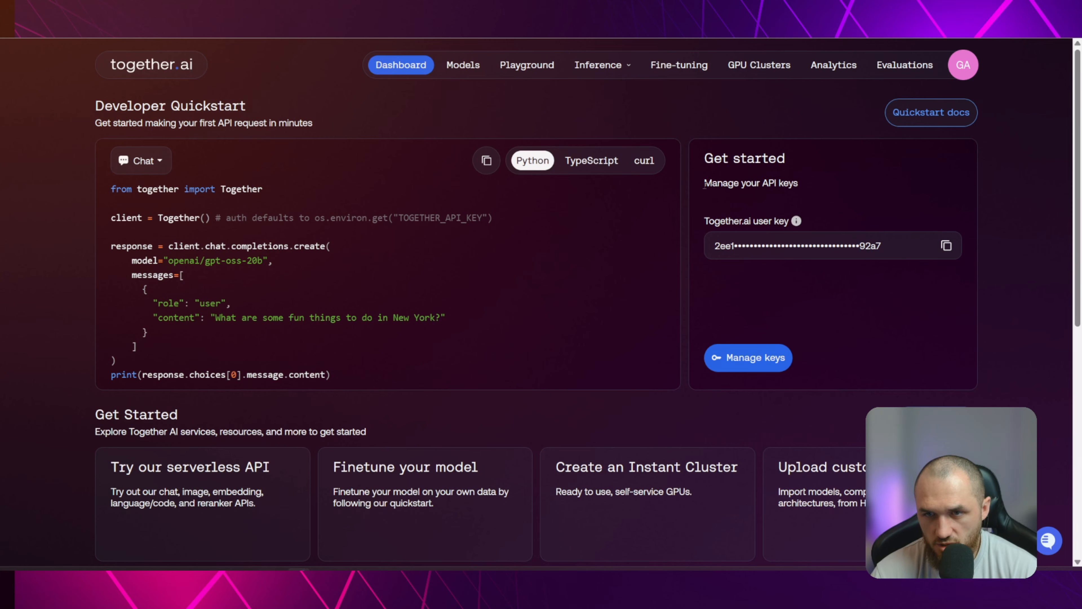
left_click_drag(704, 184, 821, 191)
left_click_drag(711, 222, 810, 225)
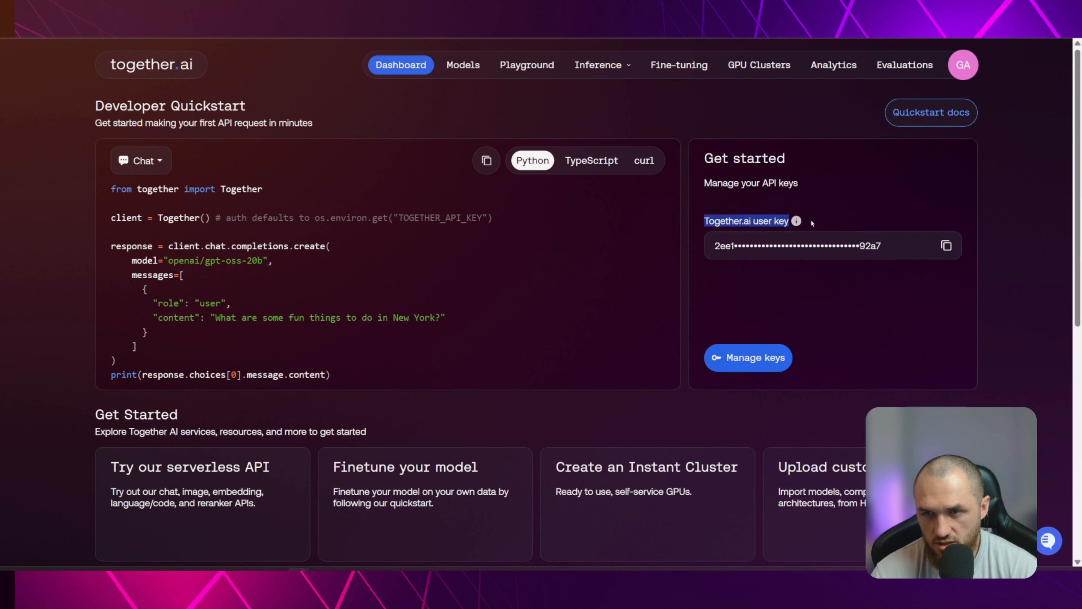
left_click(925, 266)
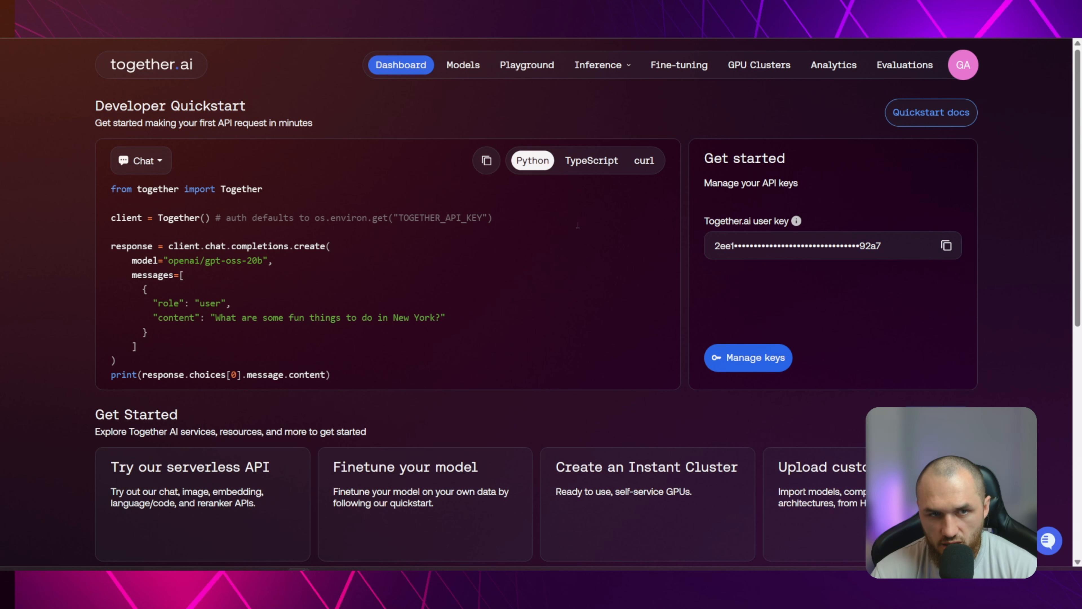
Open the together.ai account's billing settings and examine the available credits balance
left_click(967, 67)
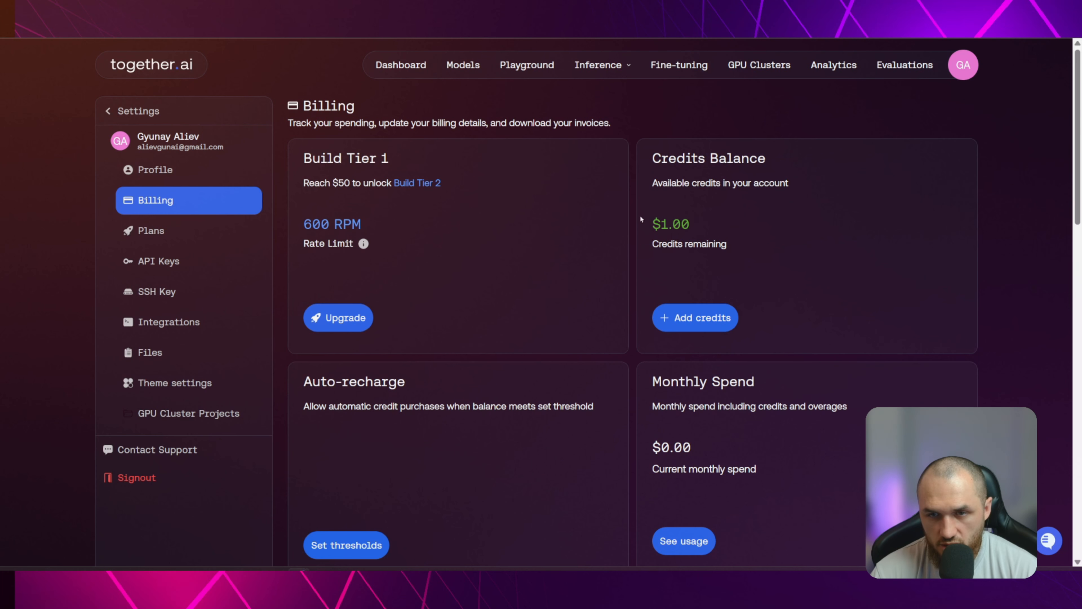
left_click_drag(642, 217, 681, 225)
left_click(801, 232)
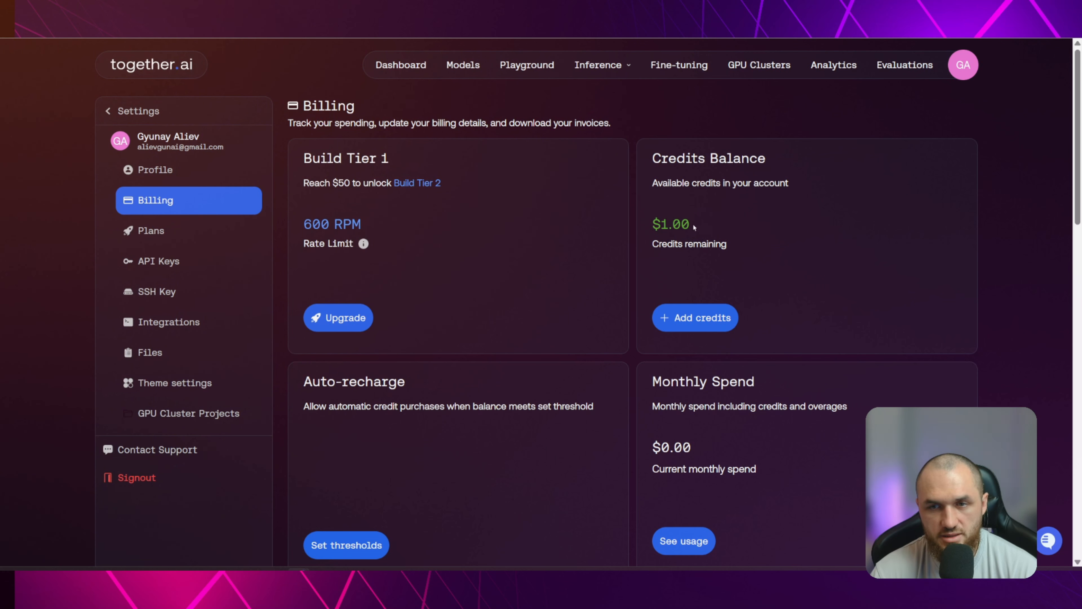
left_click_drag(695, 228, 647, 225)
left_click(746, 218)
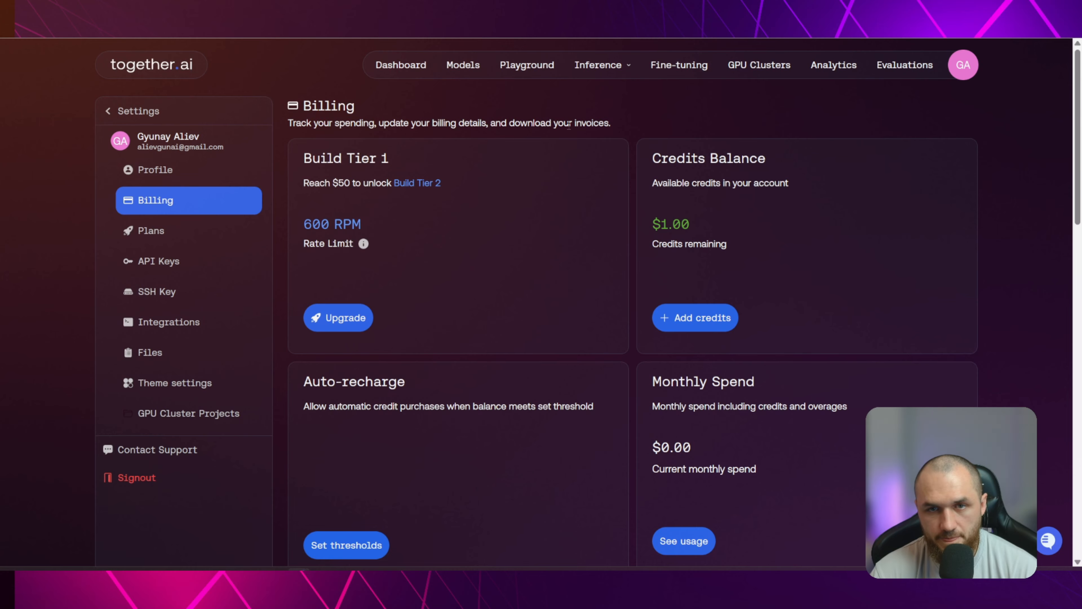
left_click_drag(693, 227, 653, 221)
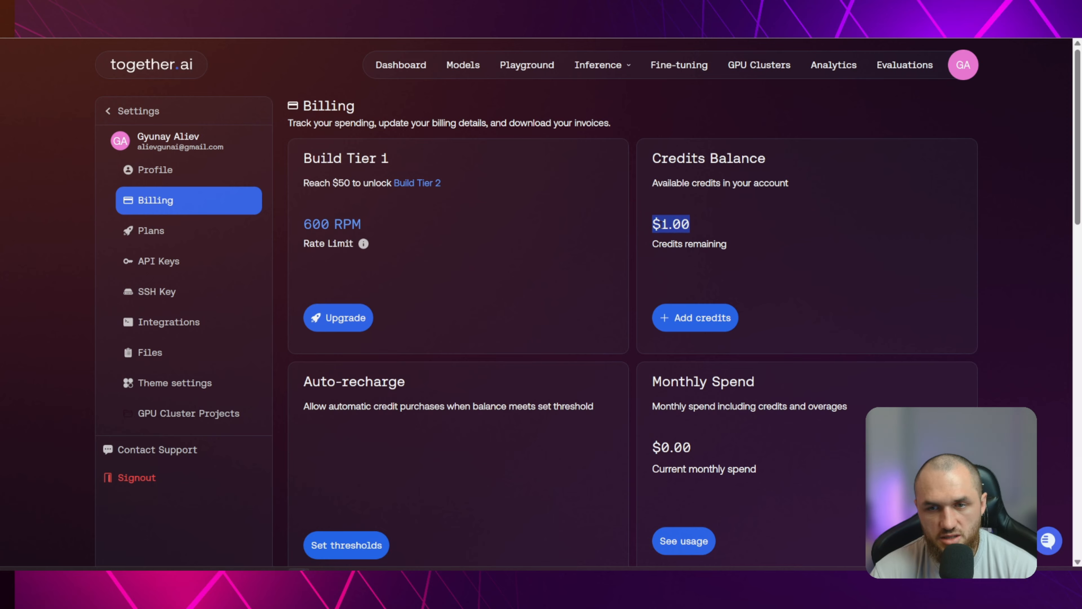
left_click(776, 236)
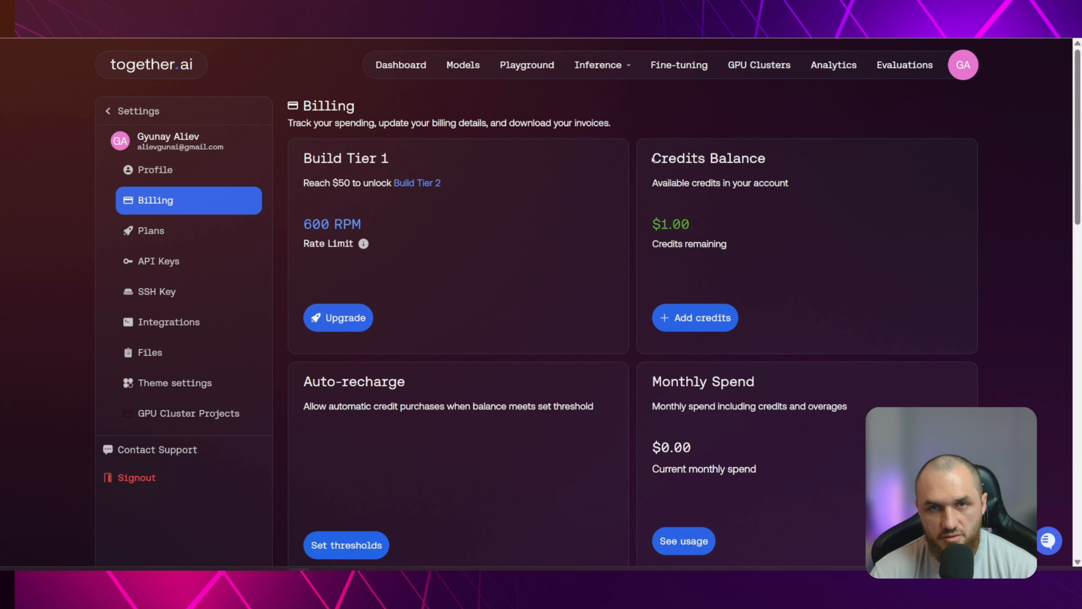
left_click_drag(652, 223, 701, 229)
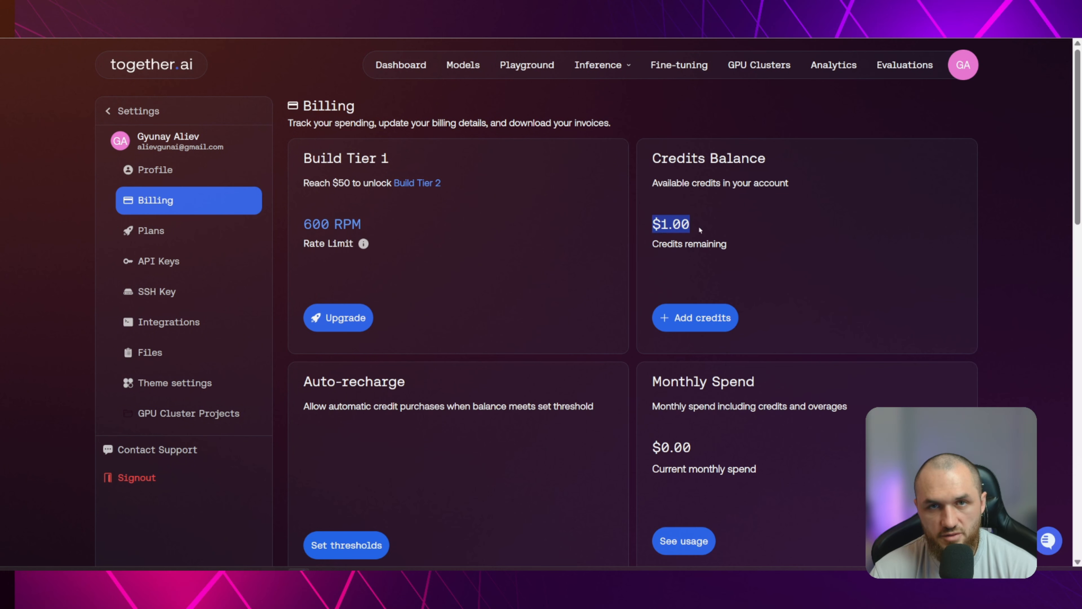
left_click(709, 228)
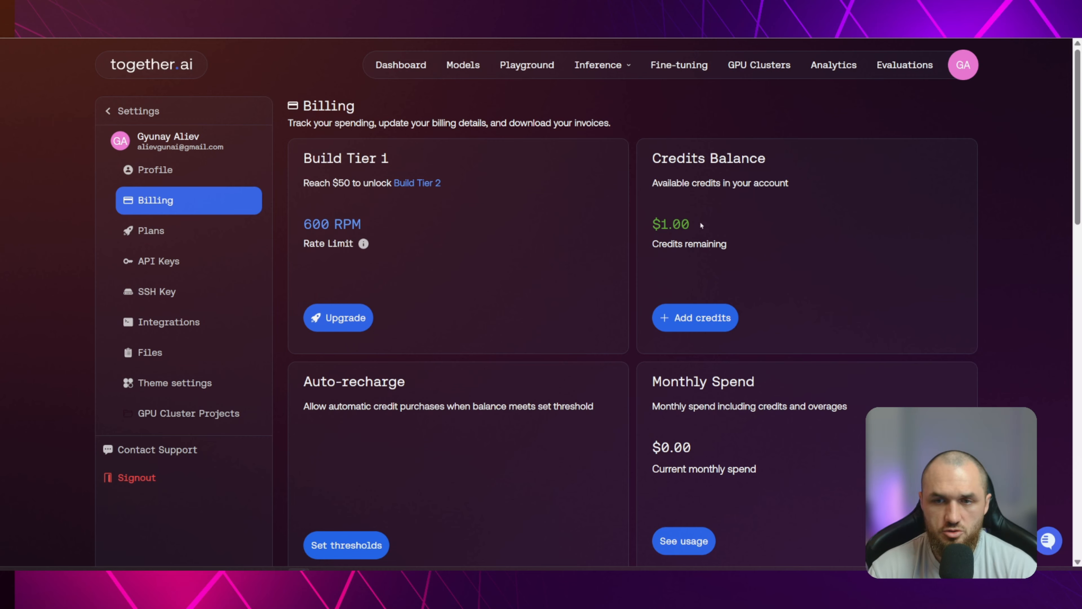
left_click_drag(652, 224, 696, 224)
left_click(719, 231)
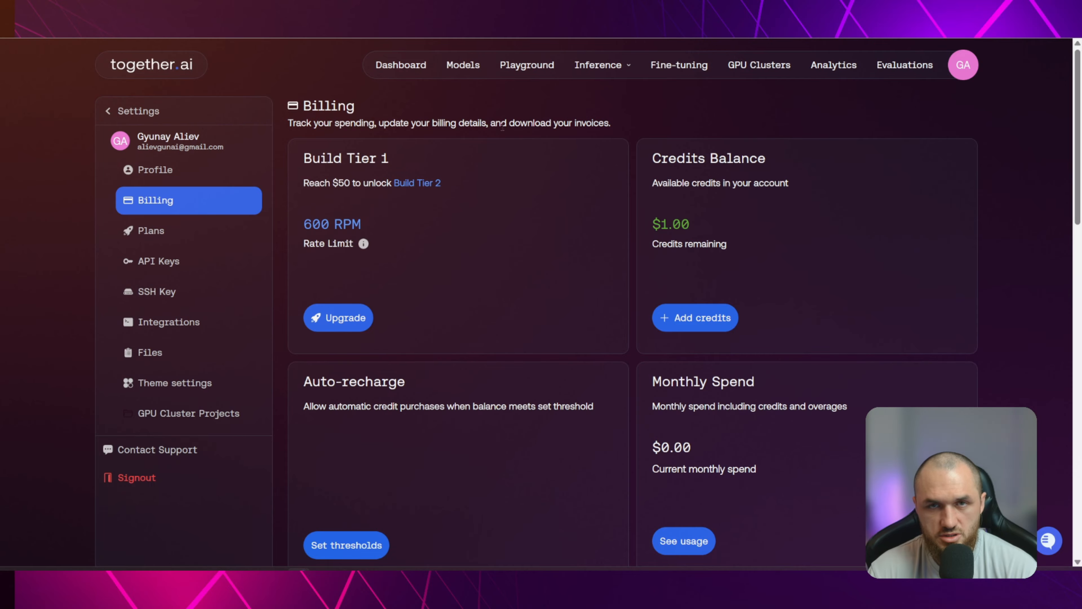
left_click_drag(646, 213, 719, 216)
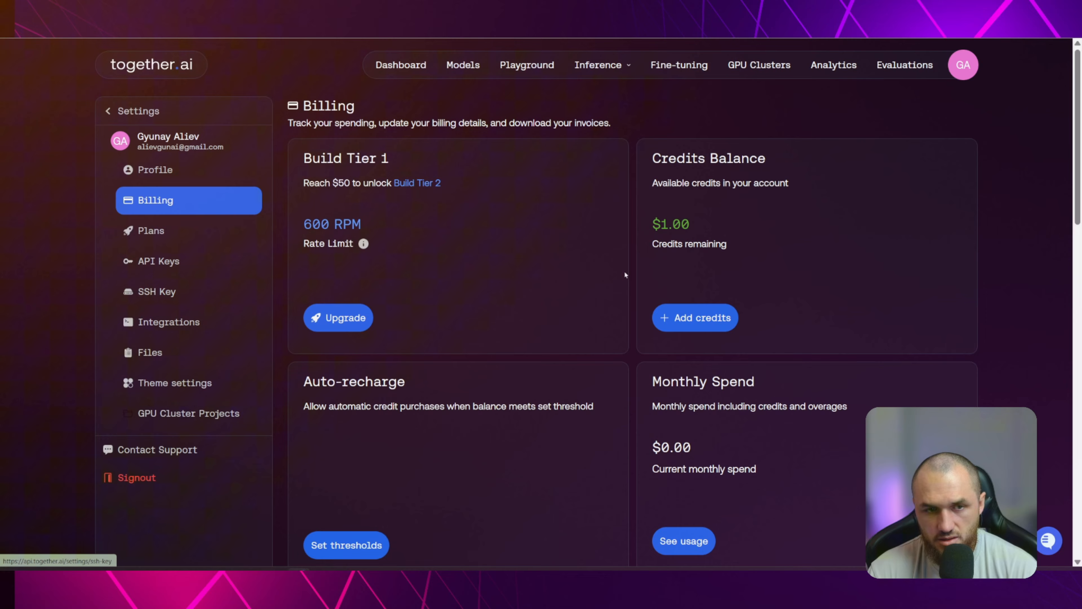
Copy the Together.ai user key from the API keys settings and tick off TOGETHER AI in the notes checklist
left_click(158, 261)
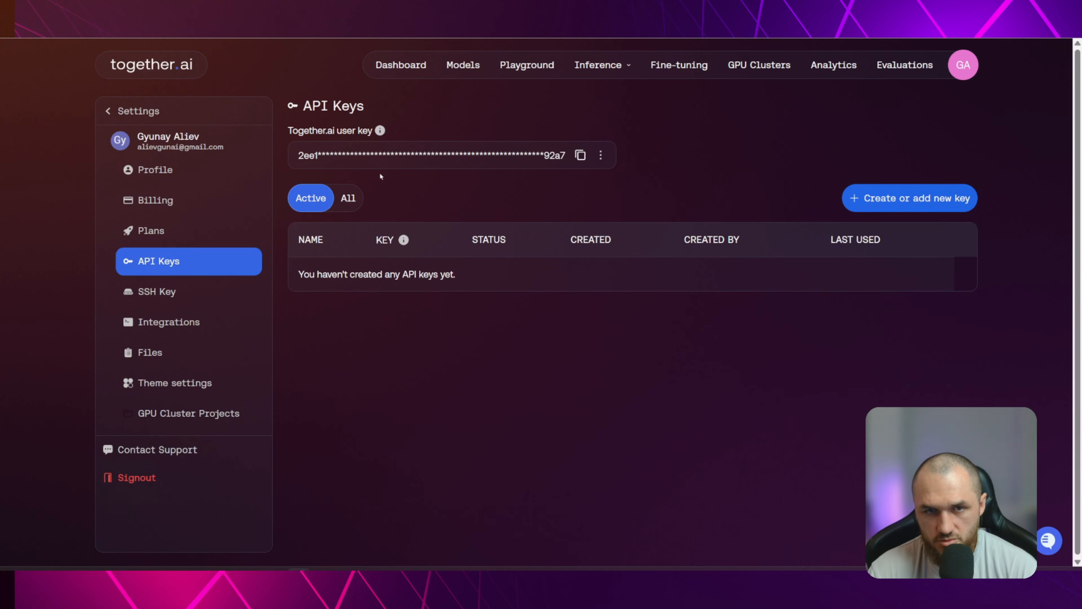
left_click(580, 155)
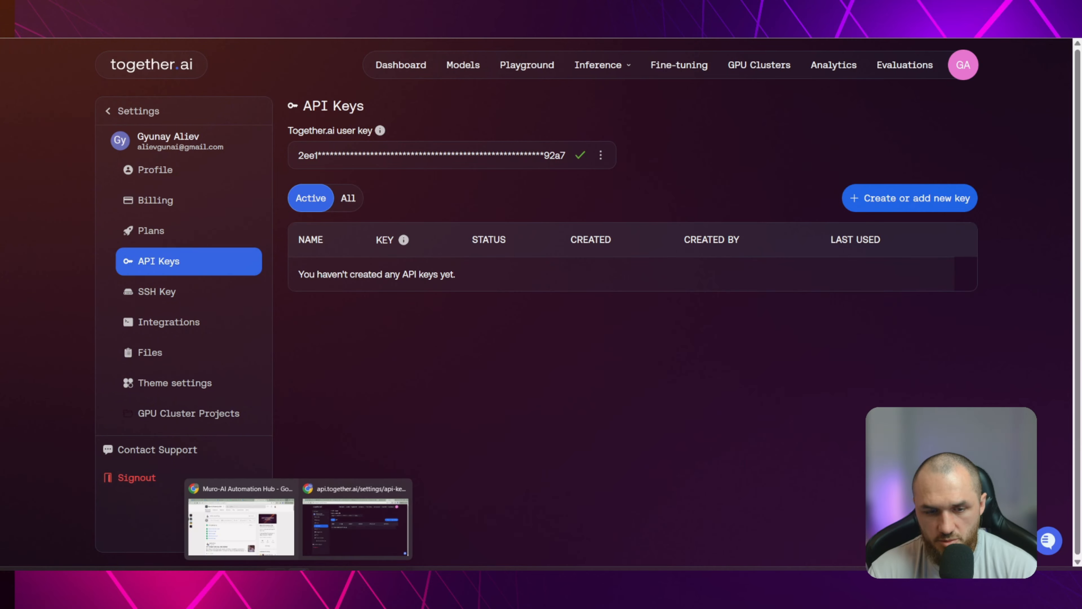
left_click(279, 520)
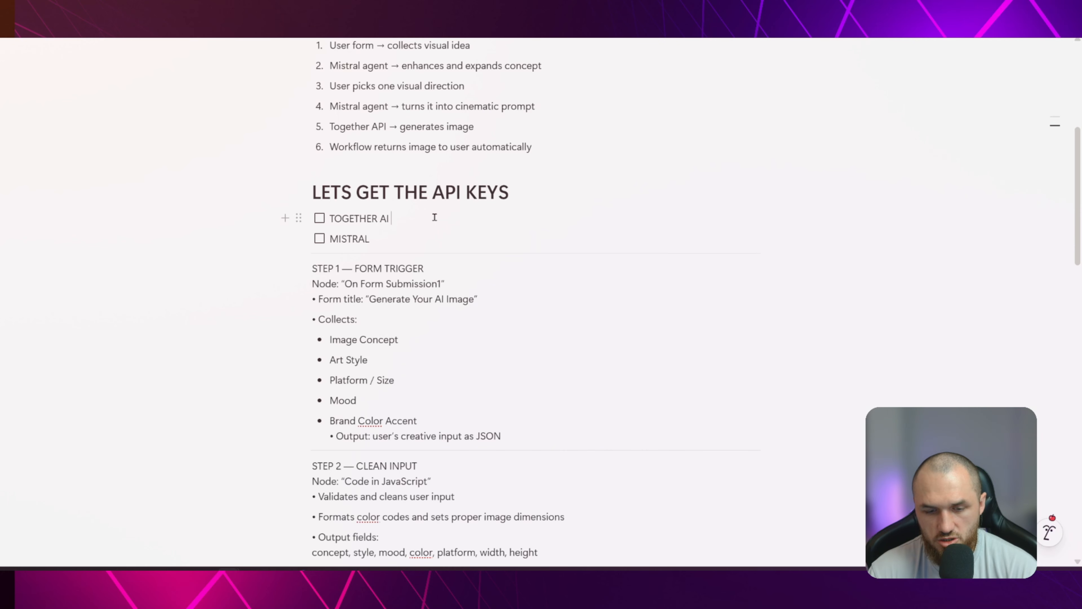
left_click(320, 212)
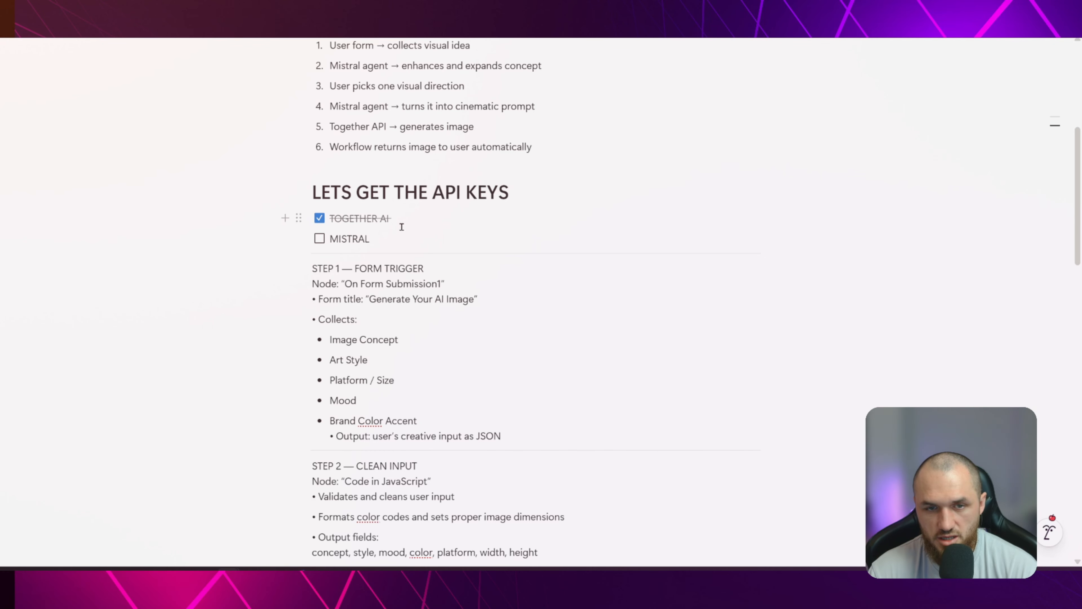
Switch to the Mistral website, open AI Studio, log out of the account and sign in again with Google
left_click(383, 240)
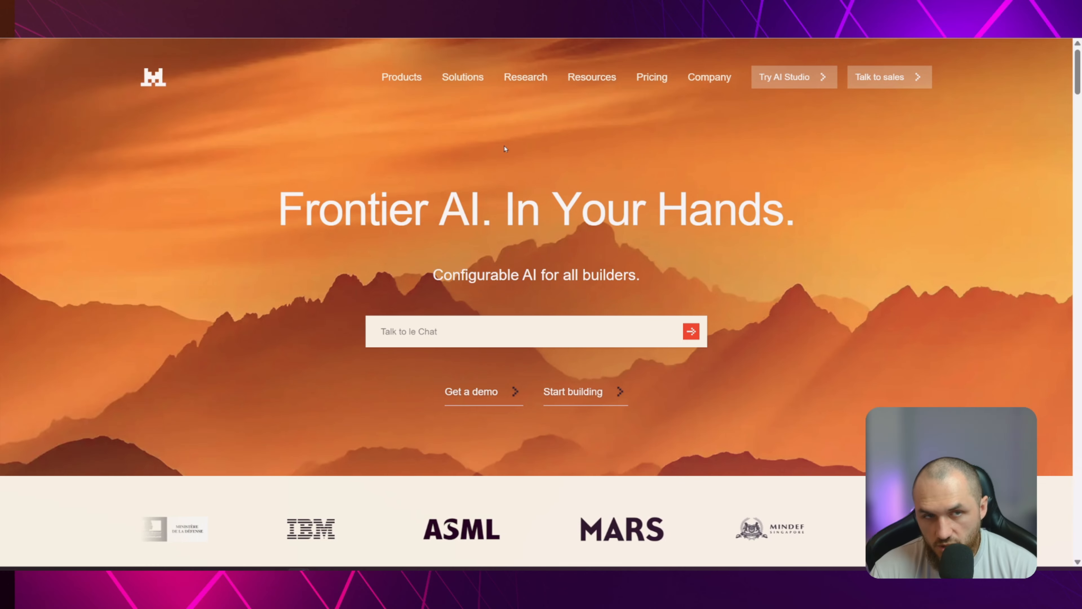
left_click(806, 80)
left_click(1059, 58)
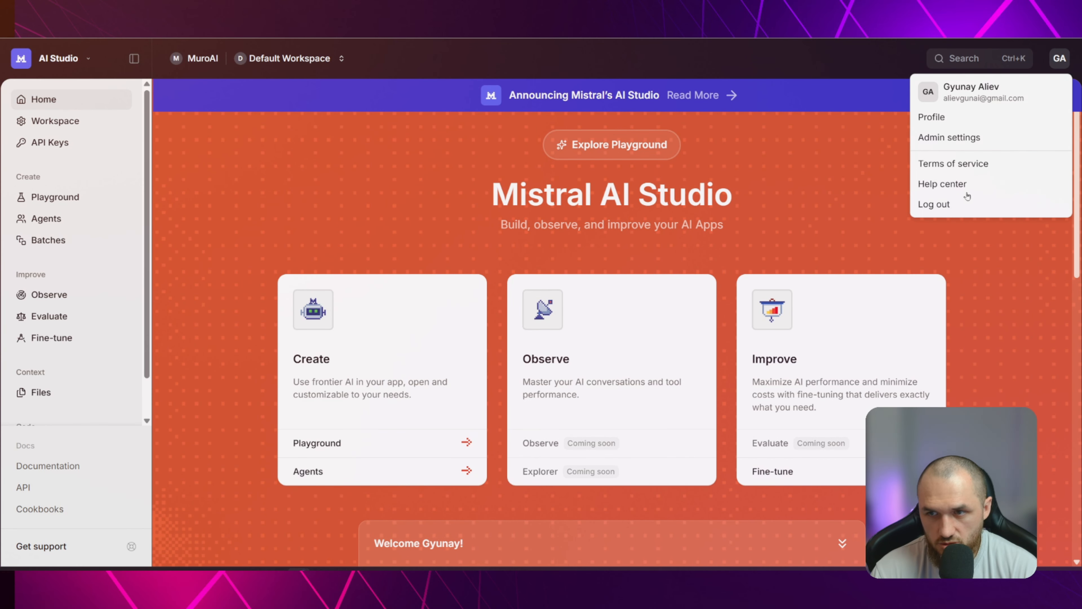
left_click(878, 203)
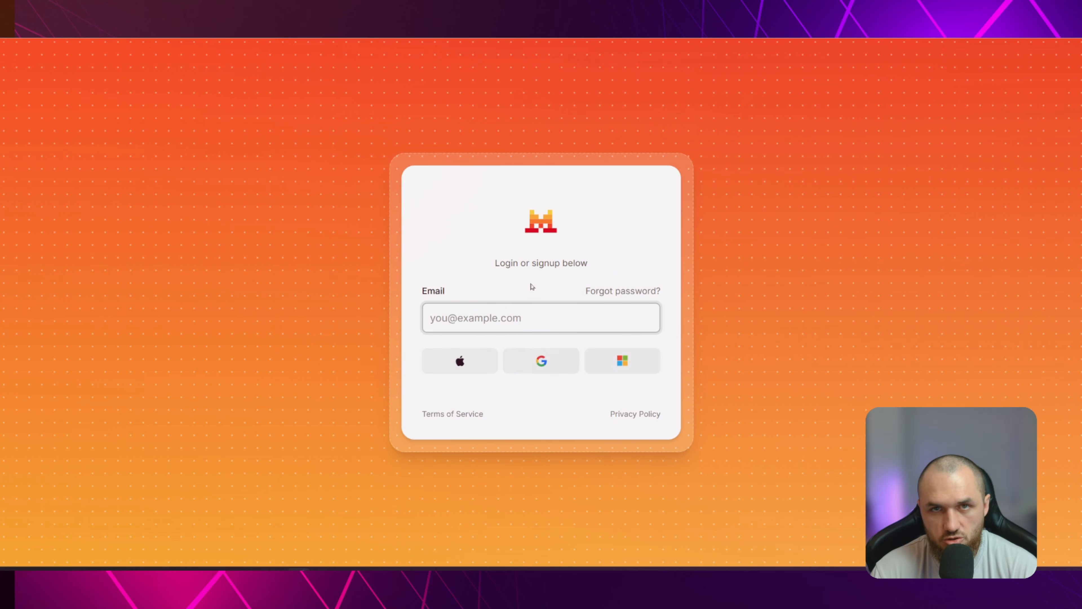
left_click(542, 362)
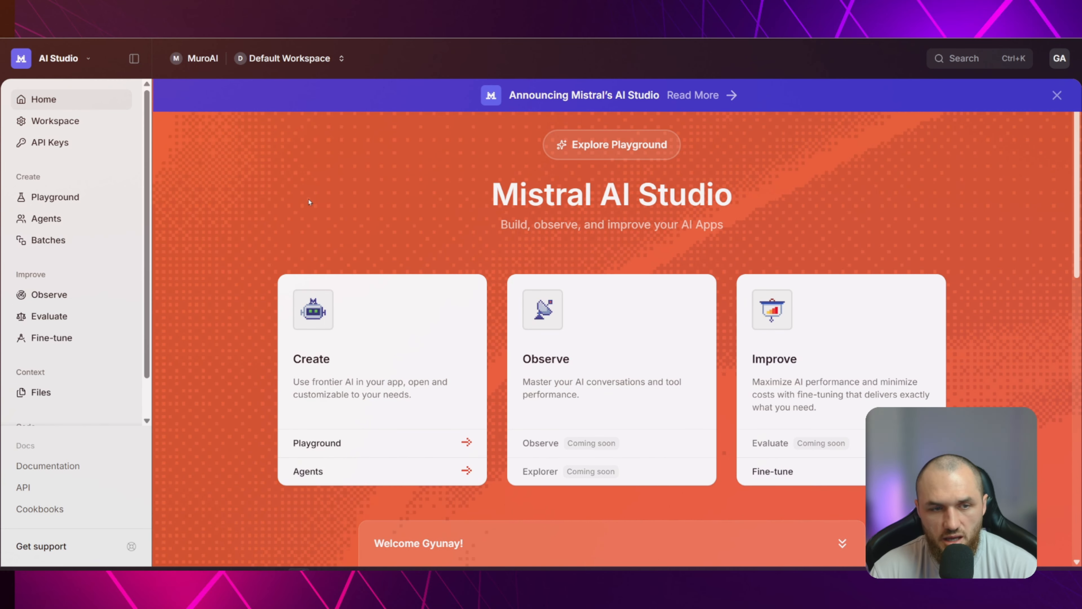
Create a new API key named N8NTEST in the Default Workspace, leaving its expiration unset
left_click(54, 143)
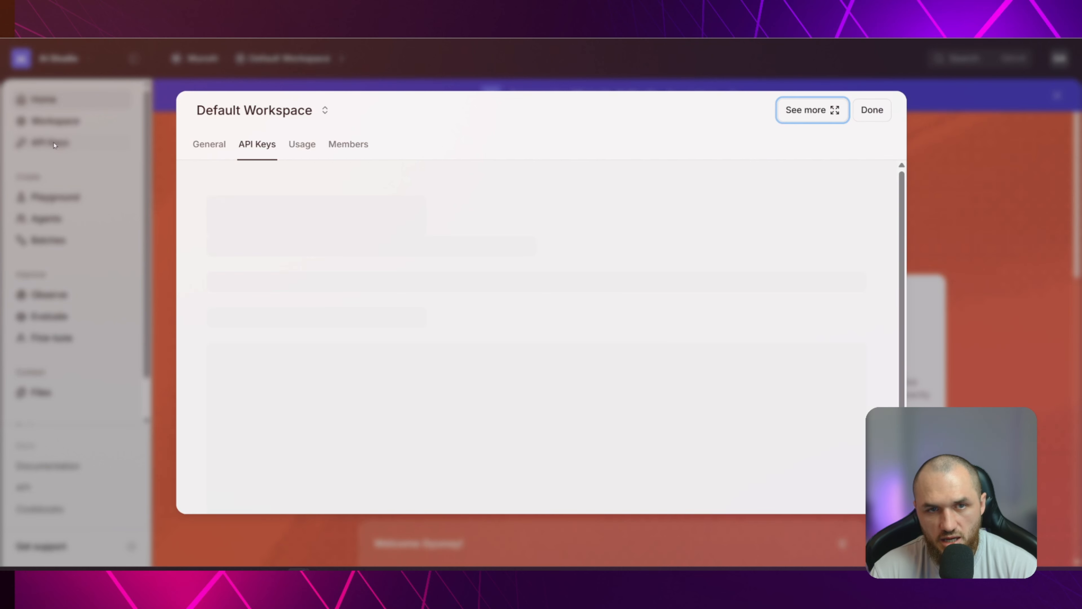
left_click(833, 198)
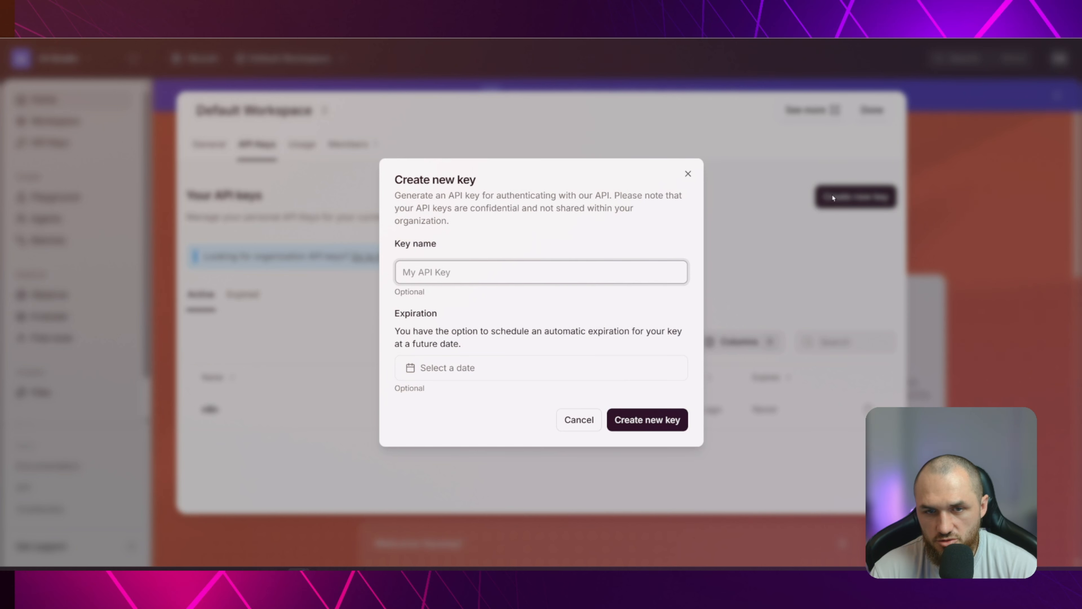
left_click(447, 271)
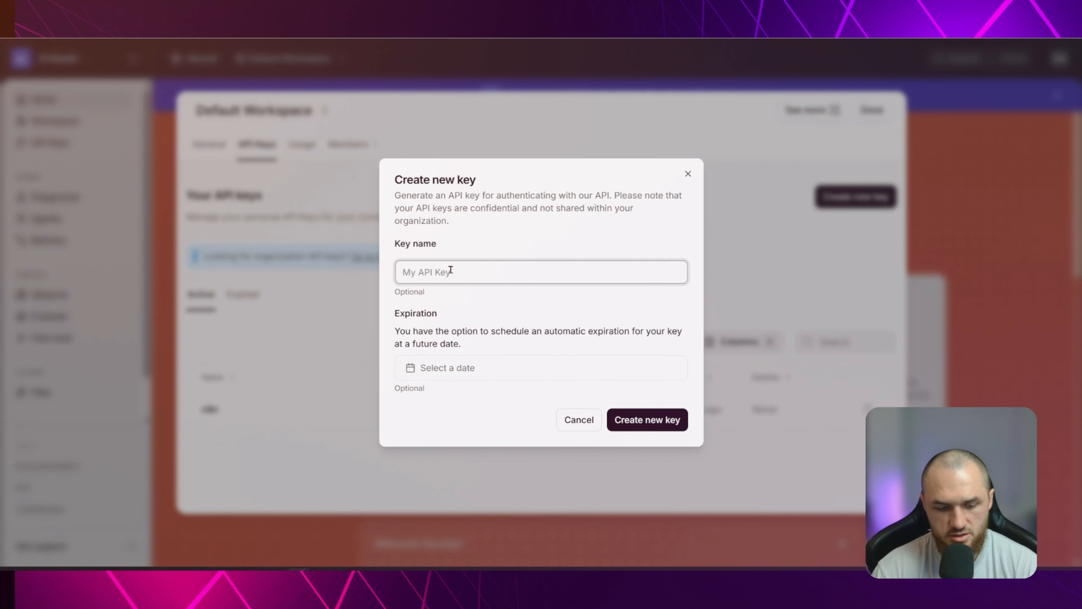
type("N8NTEST")
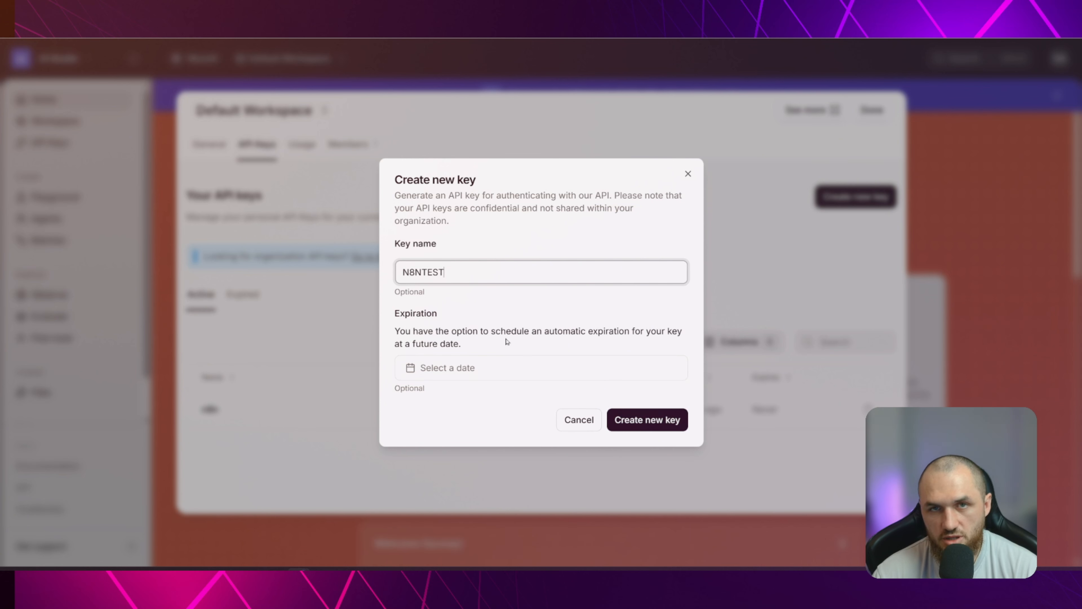
left_click(646, 420)
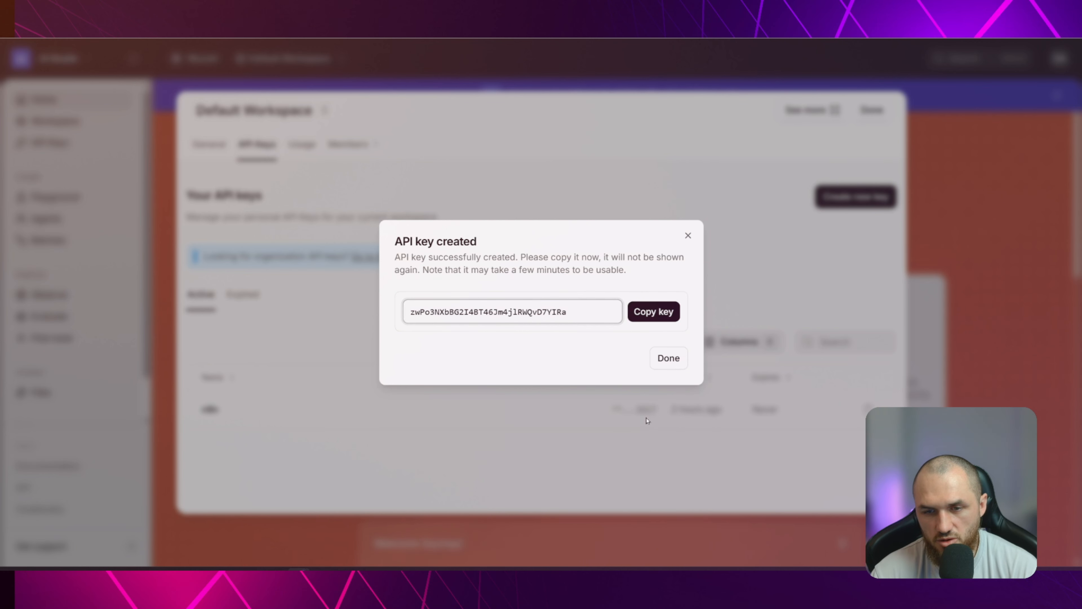
Copy the new Mistral API key, paste it beside MISTRAL in the setup notes and tick off that checklist item
left_click_drag(409, 313, 611, 312)
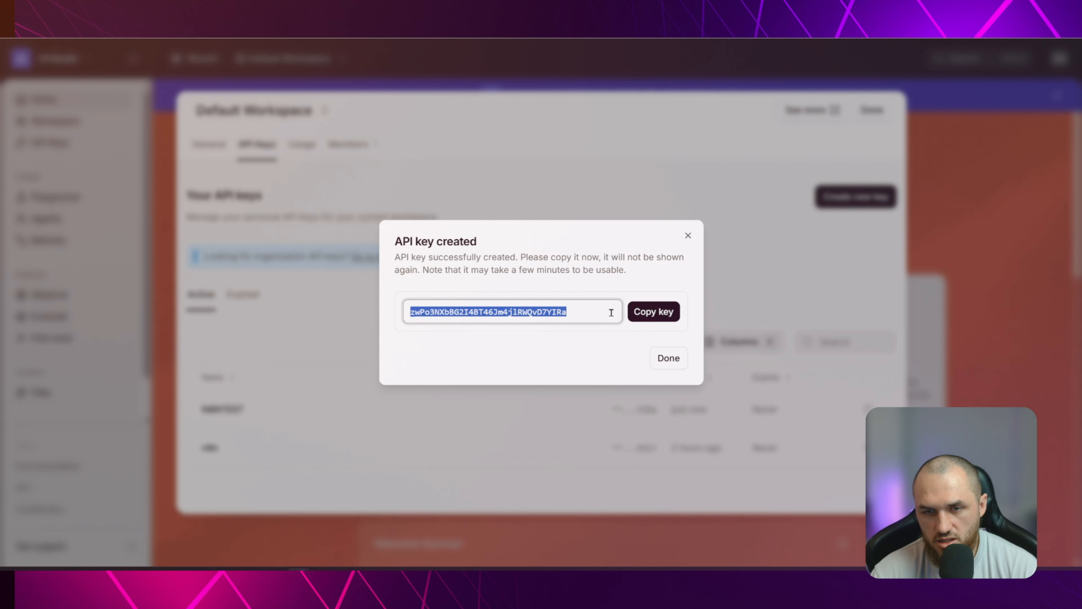
left_click(647, 310)
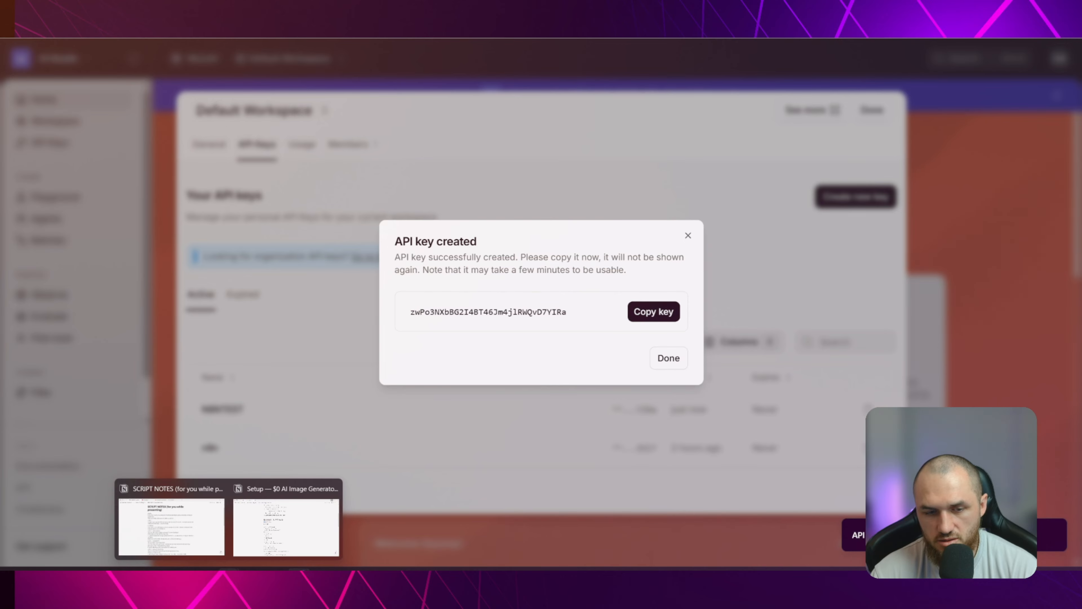
left_click(286, 528)
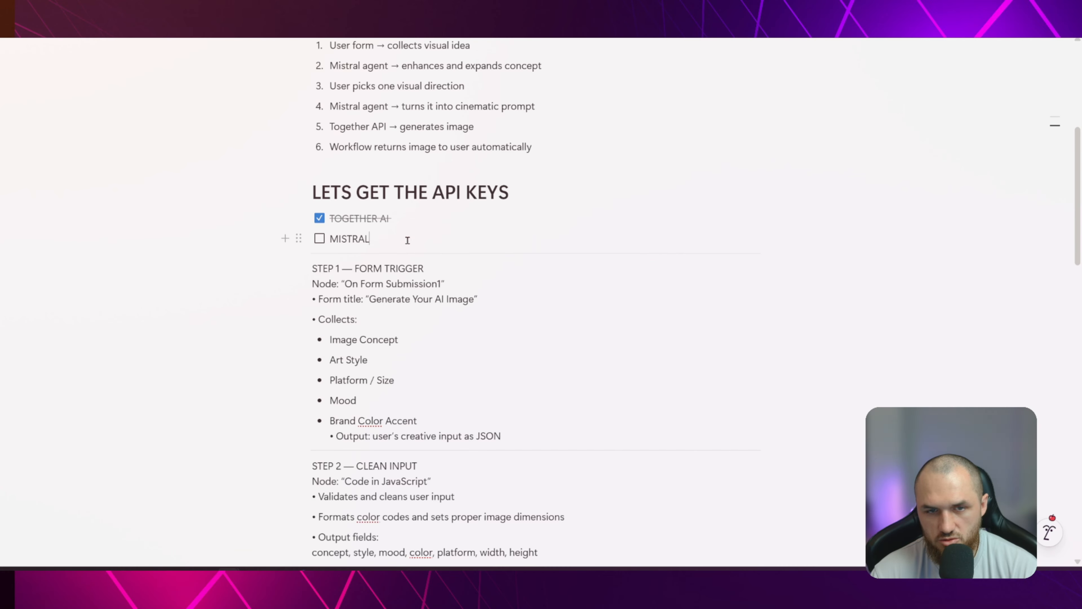
key("ctrl+v")
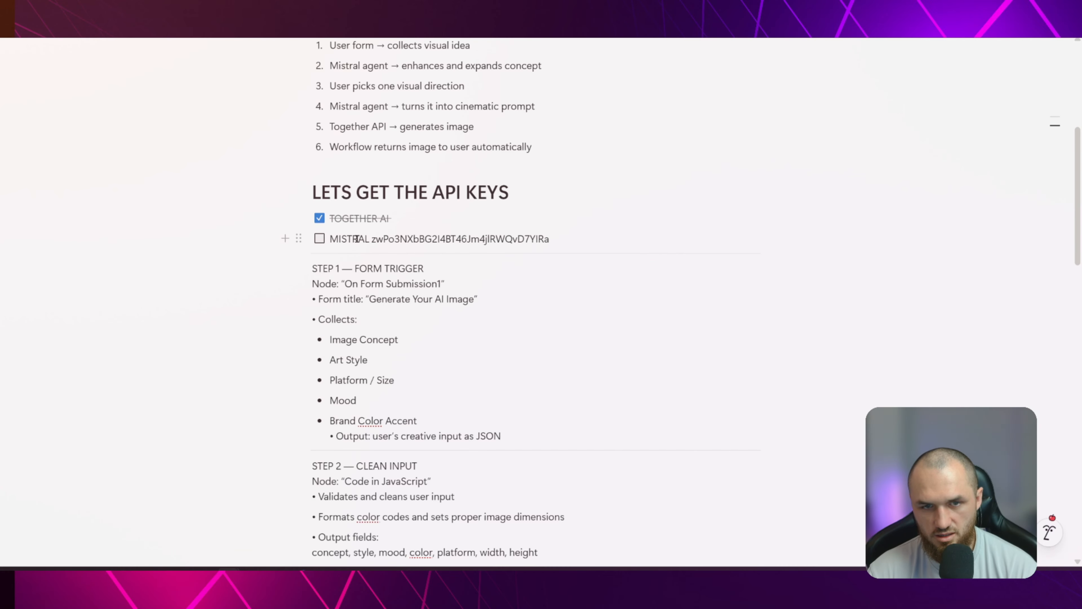
left_click(319, 239)
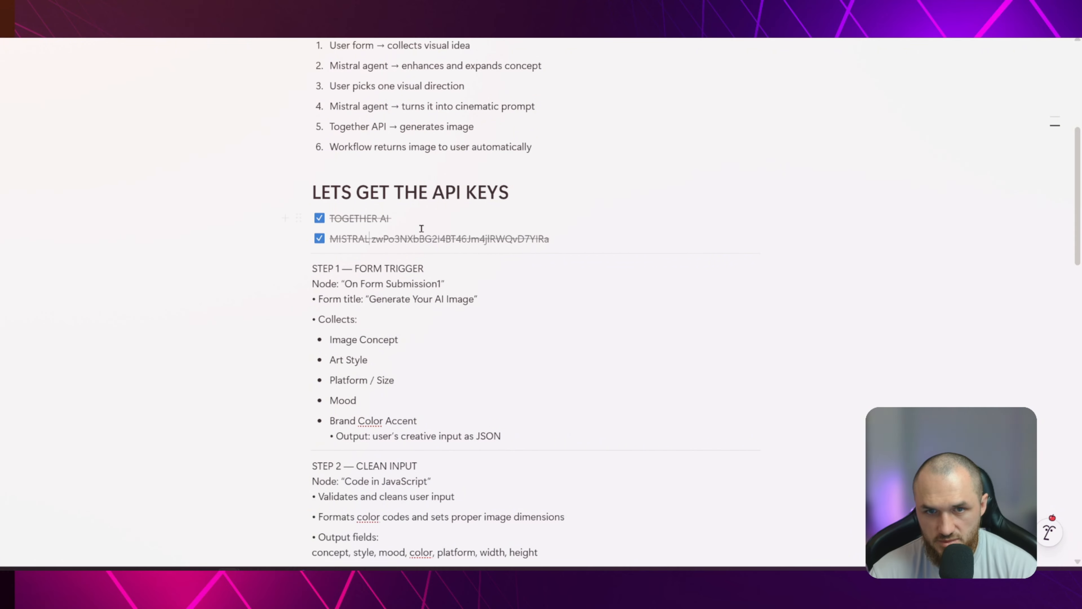
left_click(406, 218)
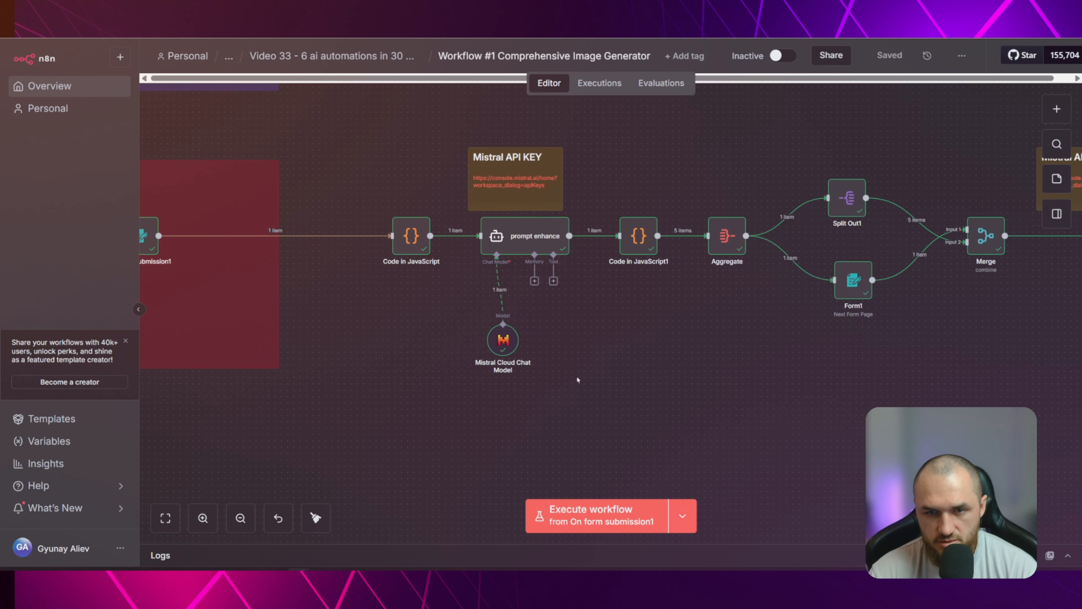
Switch to the n8n workflow, check the credential and model of the prompt enhance agent's Mistral Cloud Chat Model, and look over the downstream nodes
left_click_drag(416, 346, 477, 370)
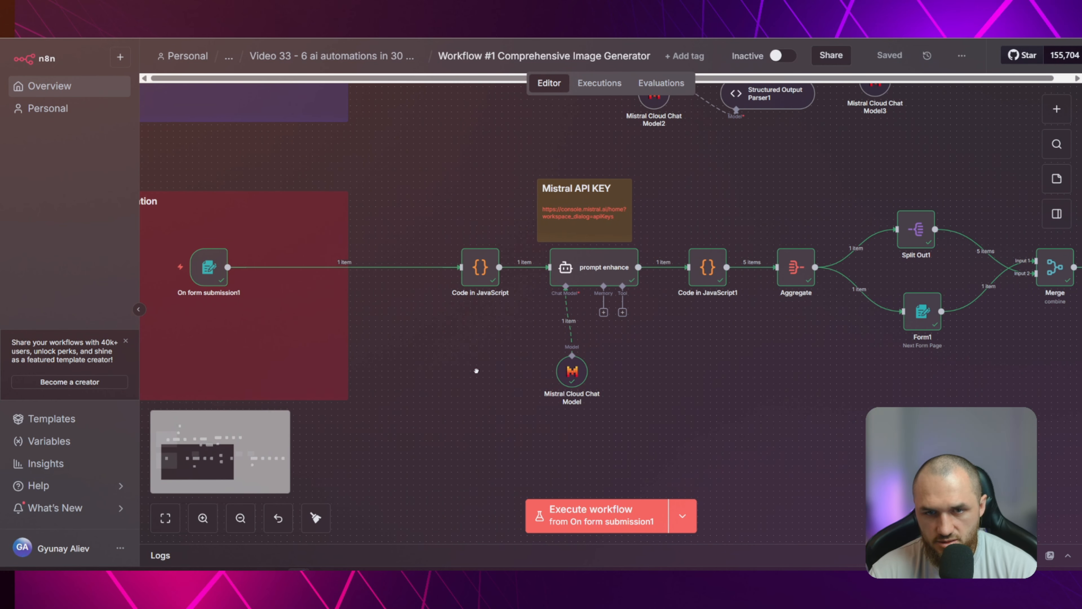
double_click(582, 373)
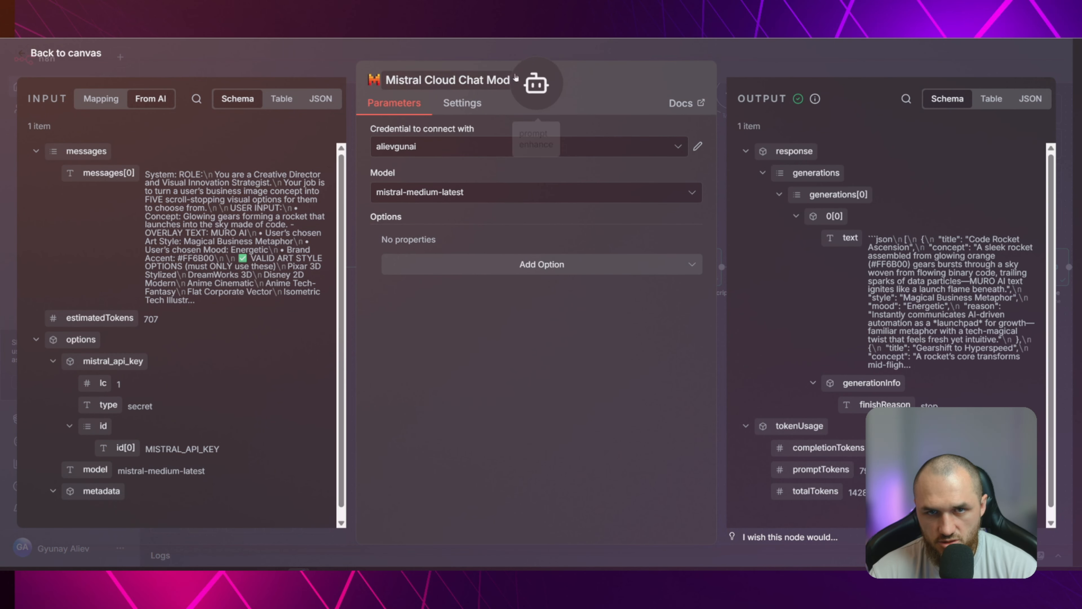
left_click(64, 53)
left_click_drag(907, 401, 494, 363)
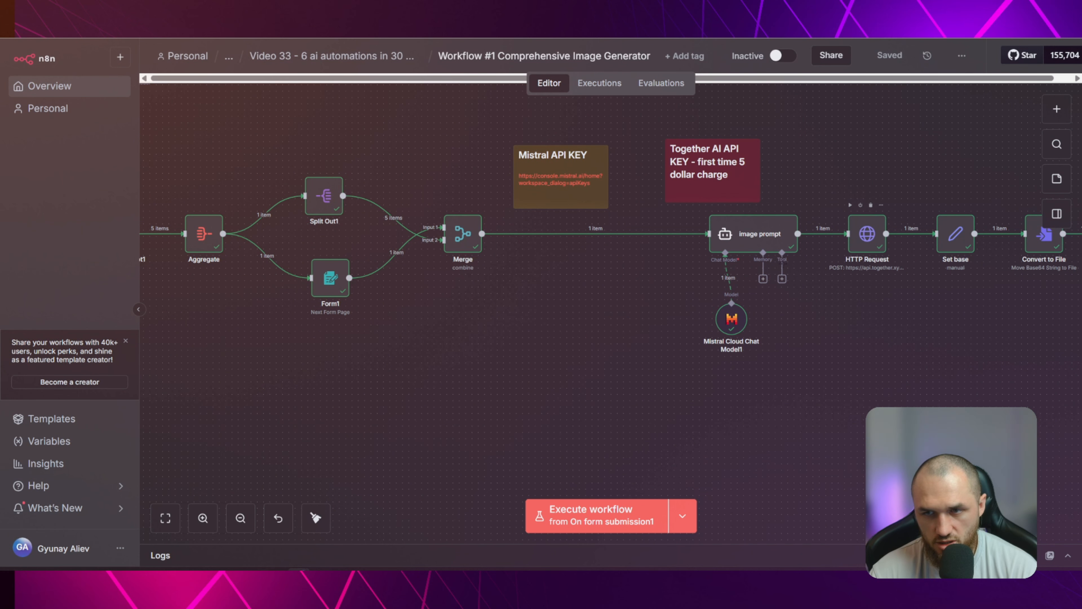
scroll(422, 338, "left", 10)
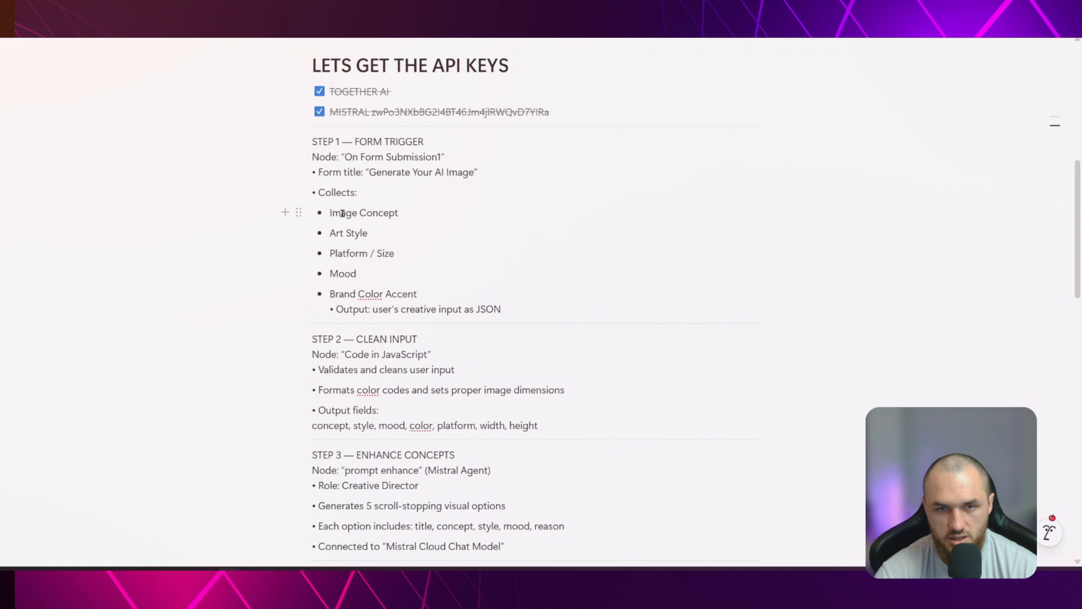
Review the inputs collected by the form trigger under STEP 1 in the setup notes, from Image Concept to Brand Color Accent
left_click_drag(342, 213, 399, 213)
left_click_drag(330, 233, 395, 255)
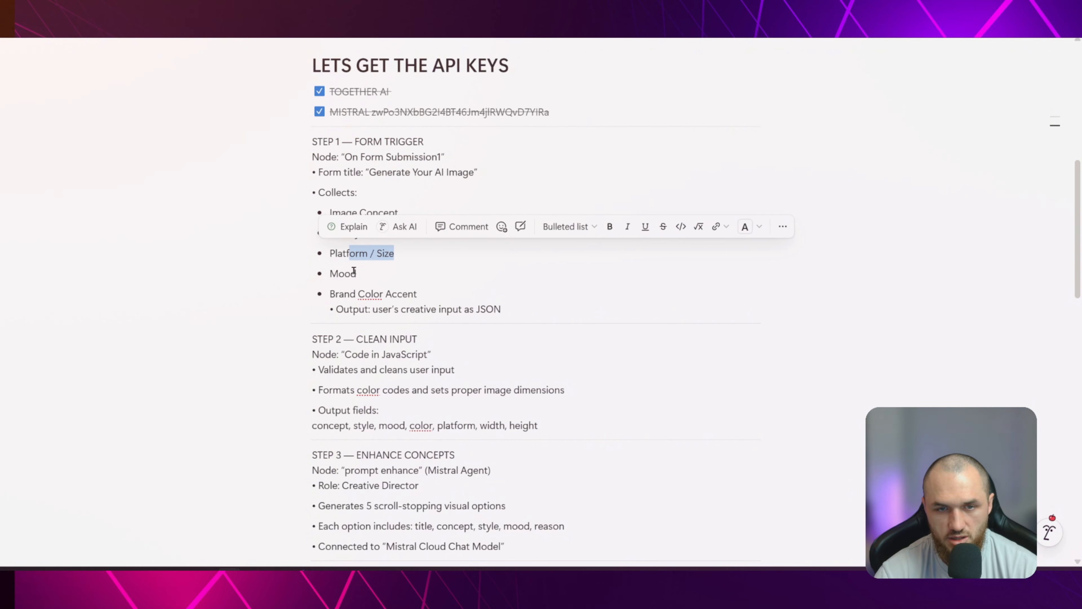
left_click_drag(331, 274, 466, 293)
left_click(466, 293)
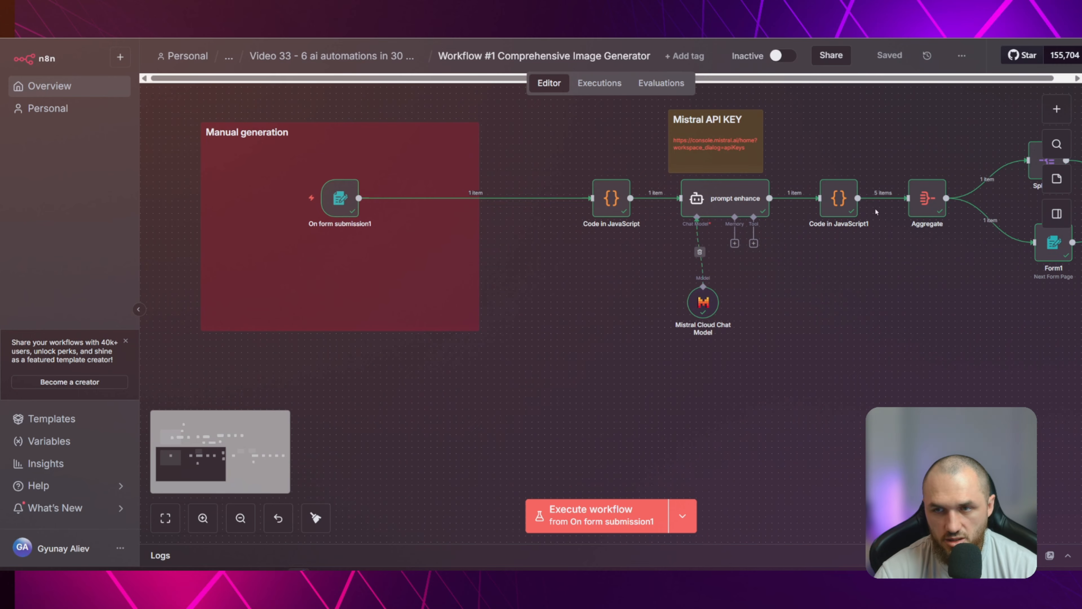
Switch back to the n8n workflow and add an n8n Form trigger node for form submissions
key("Tab")
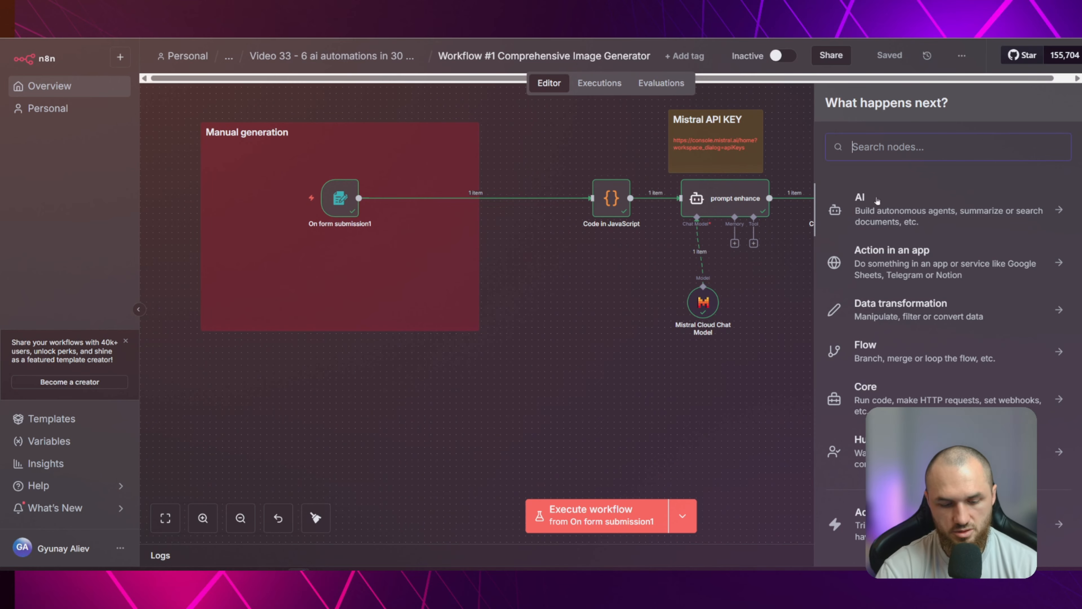
type("FORM")
key("BackSpace")
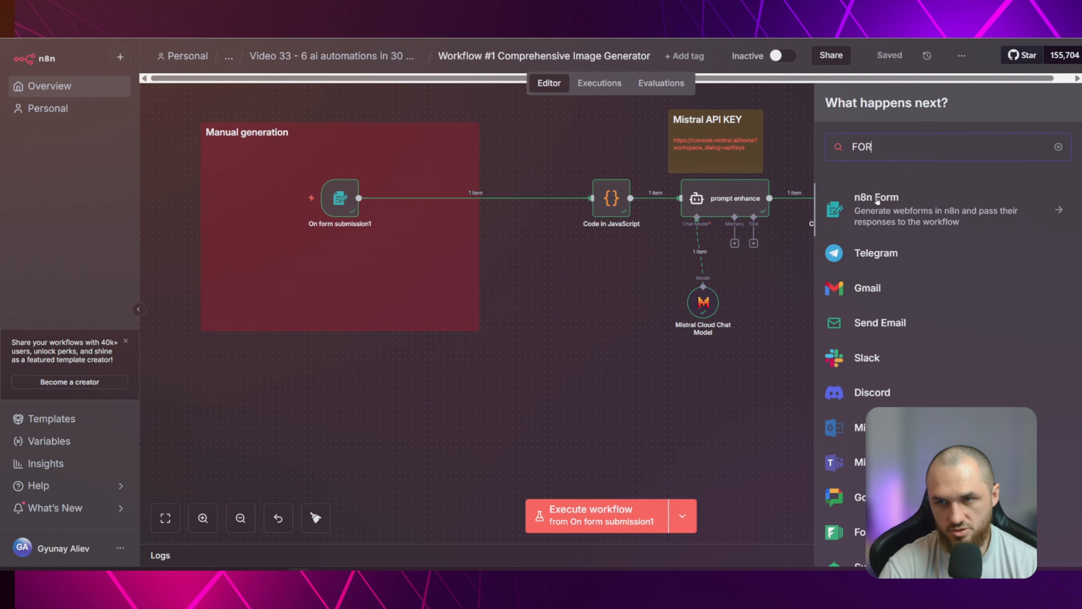
left_click(877, 200)
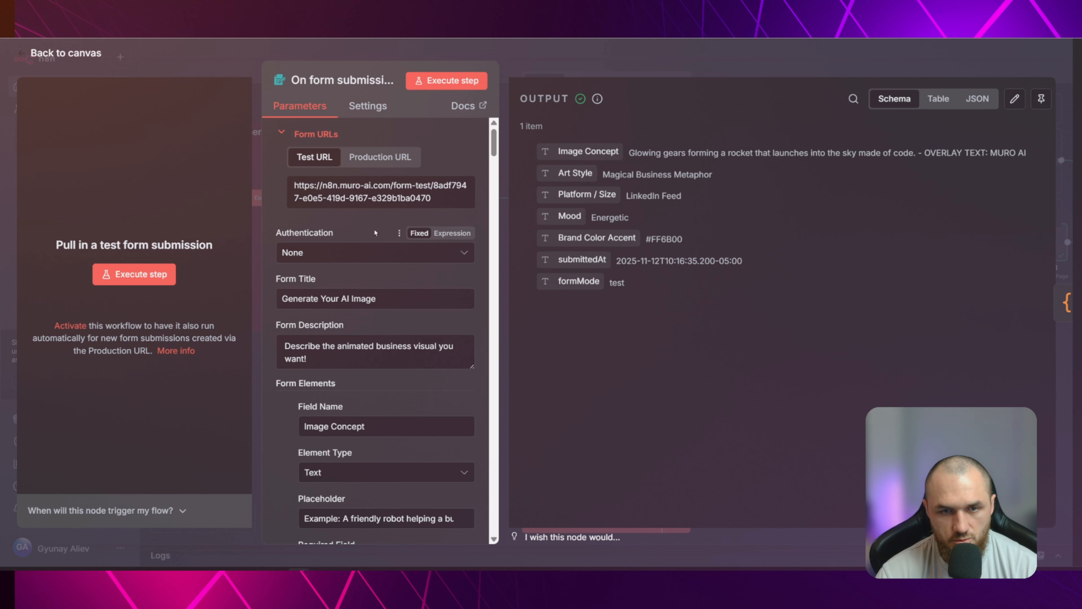
Examine the existing form trigger's title, description and Image Concept field, including its element type, placeholder and required setting
scroll(375, 232, "down", 2)
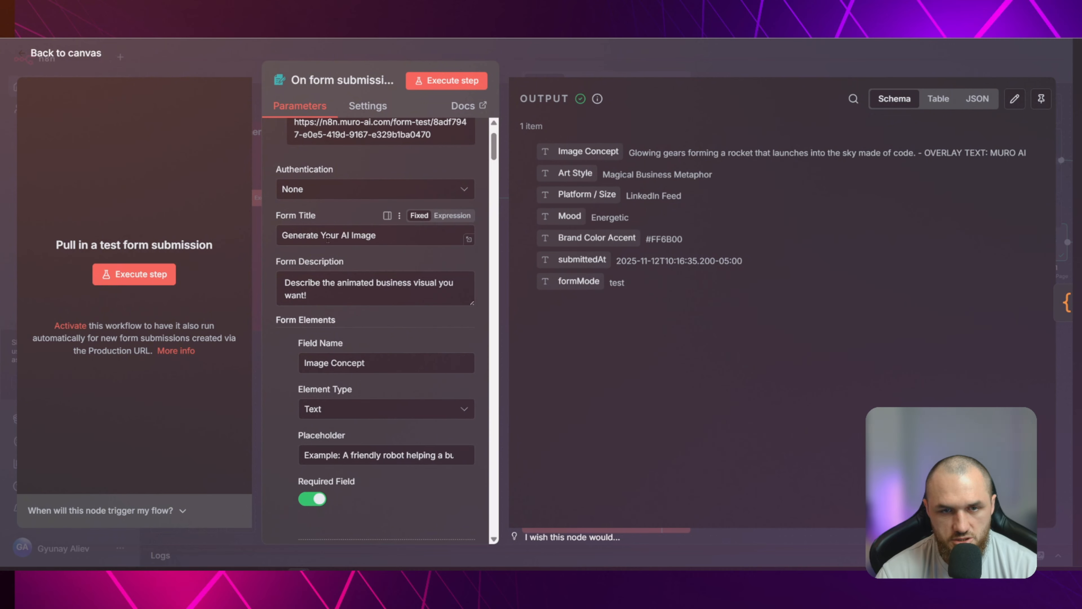
scroll(335, 263, "down", 2)
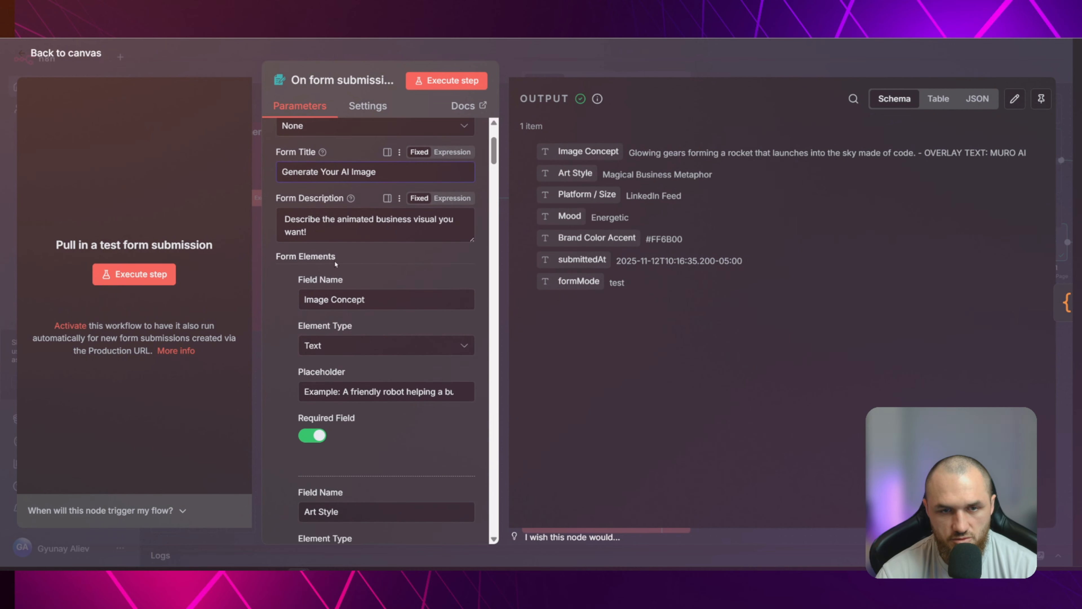
left_click_drag(293, 219, 445, 226)
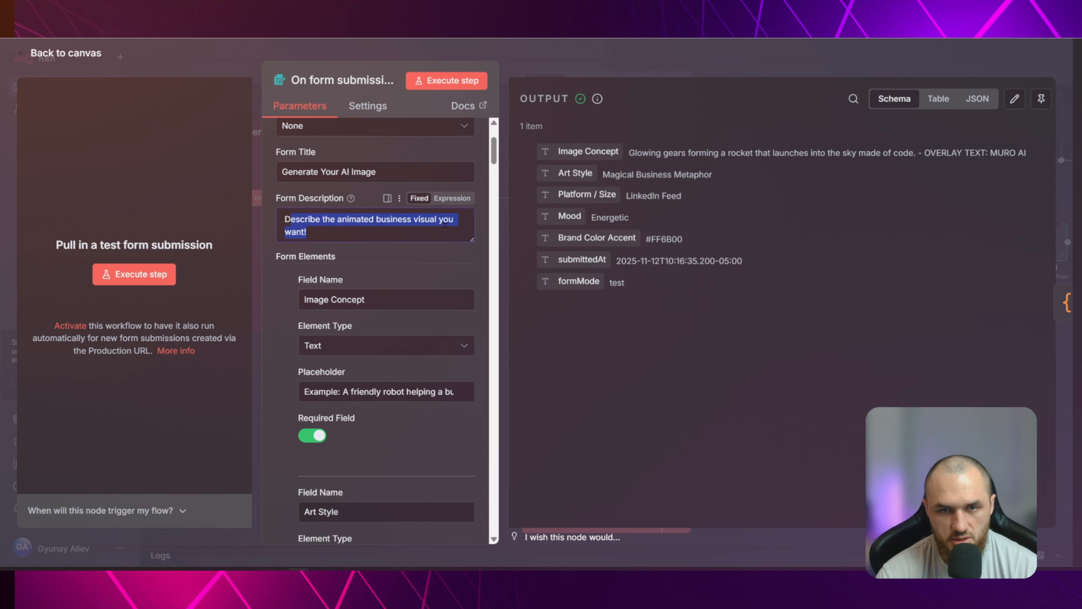
left_click(452, 226)
scroll(301, 215, "down", 2)
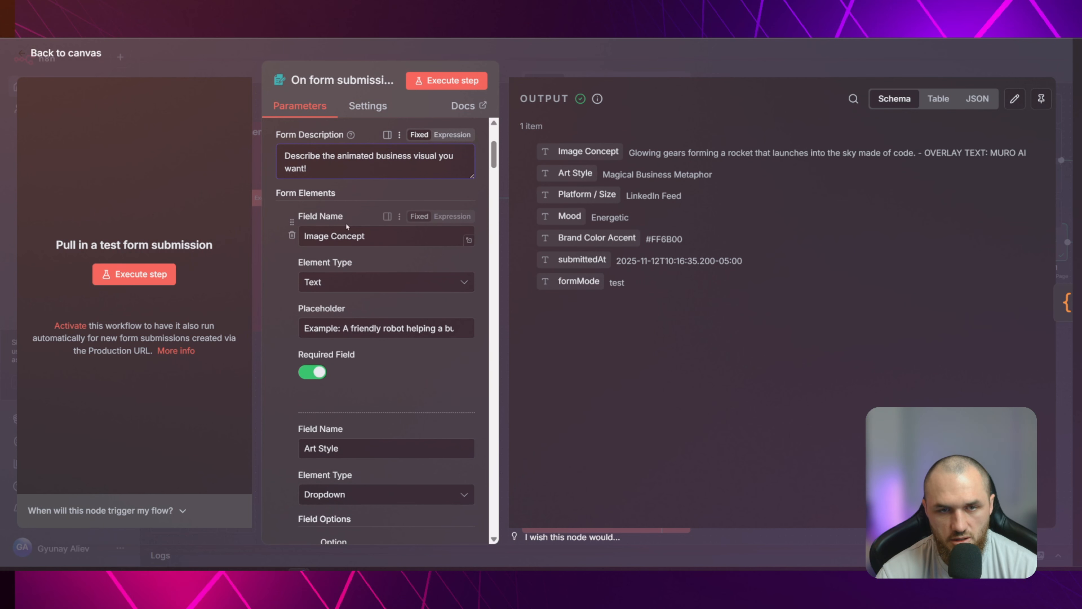
left_click(343, 236)
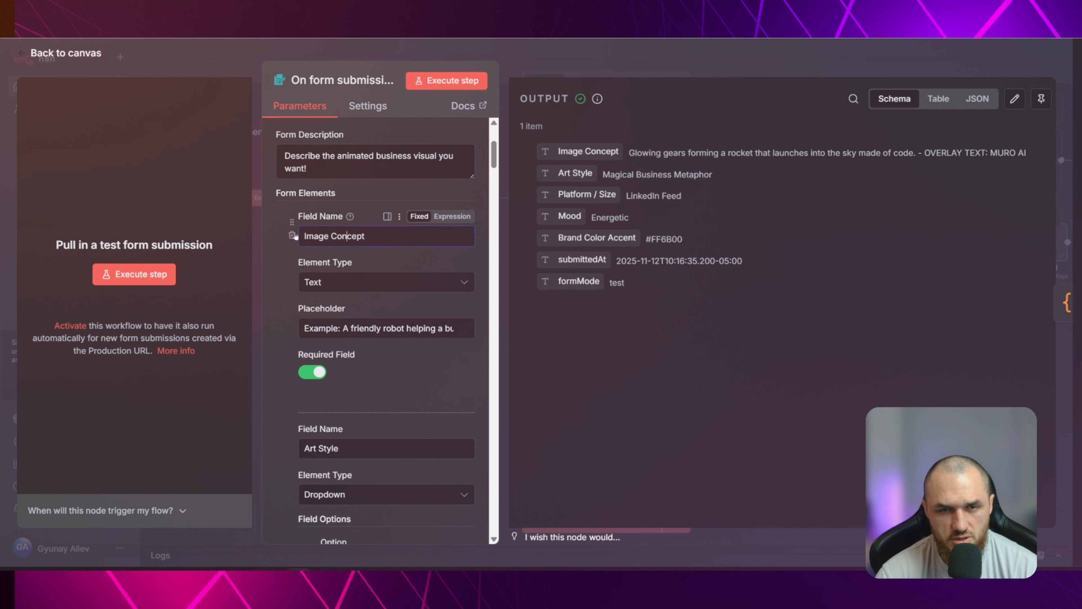
scroll(318, 261, "down", 2)
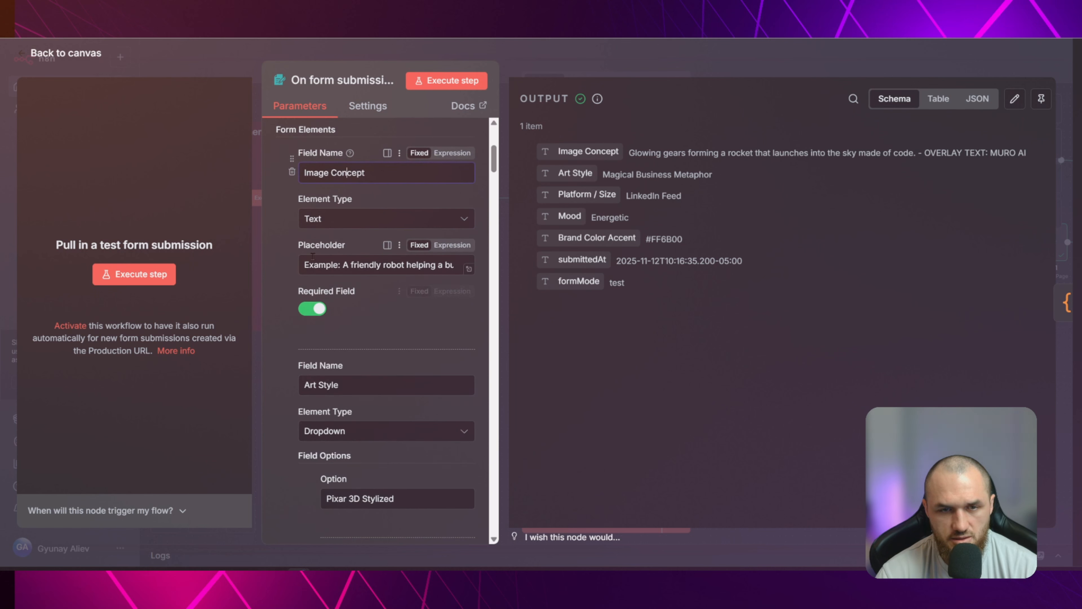
left_click_drag(318, 267, 473, 267)
left_click(376, 266)
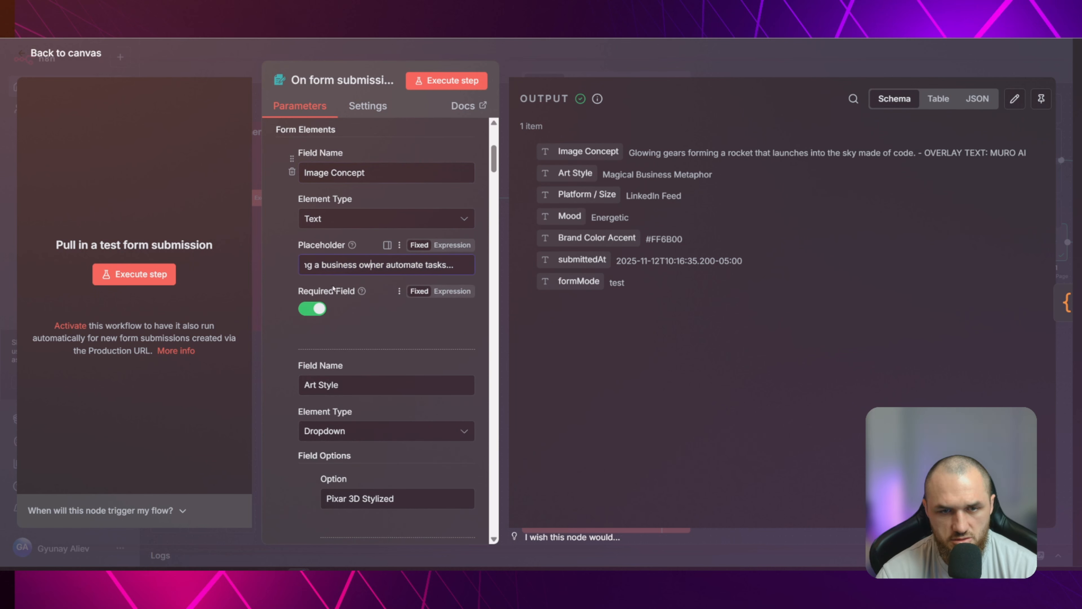
scroll(341, 286, "down", 4)
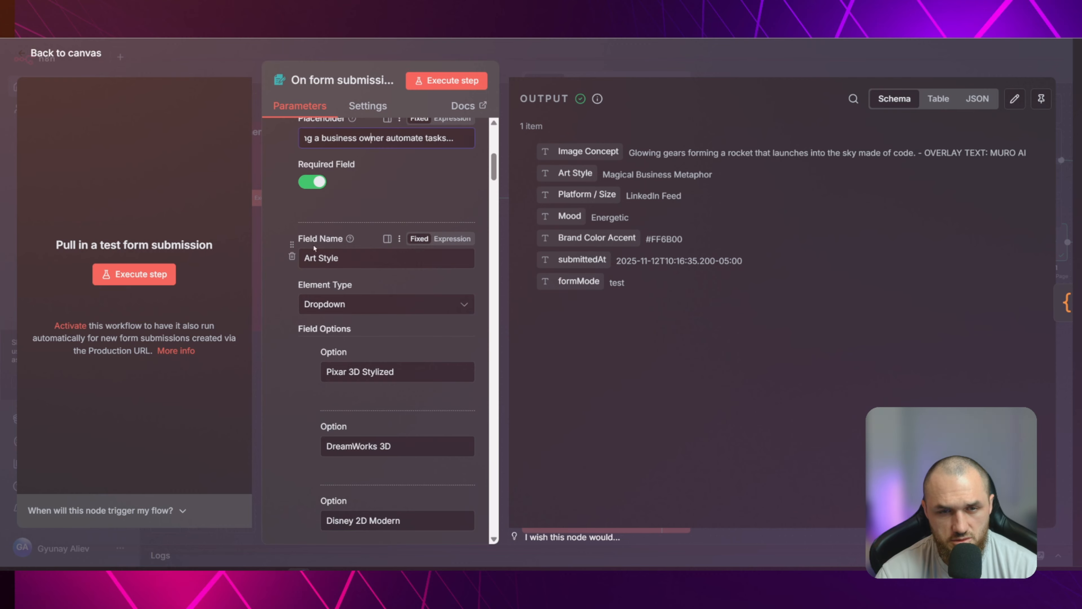
Examine the form trigger's Art Style dropdown field, reading through its style options from Pixar 3D Stylized onward
left_click_drag(305, 259, 347, 259)
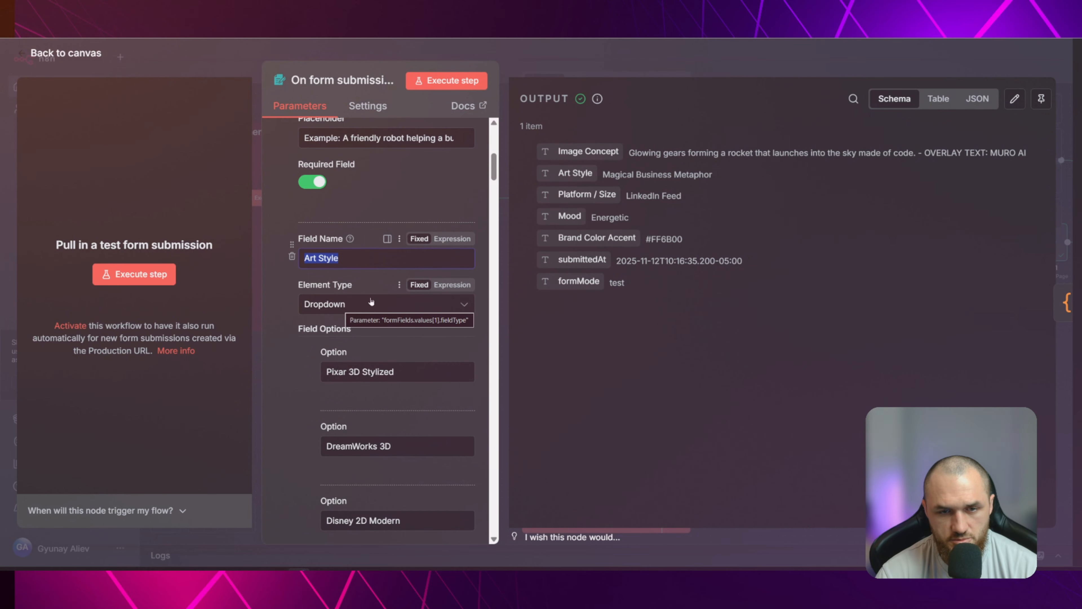
scroll(340, 306, "down", 3)
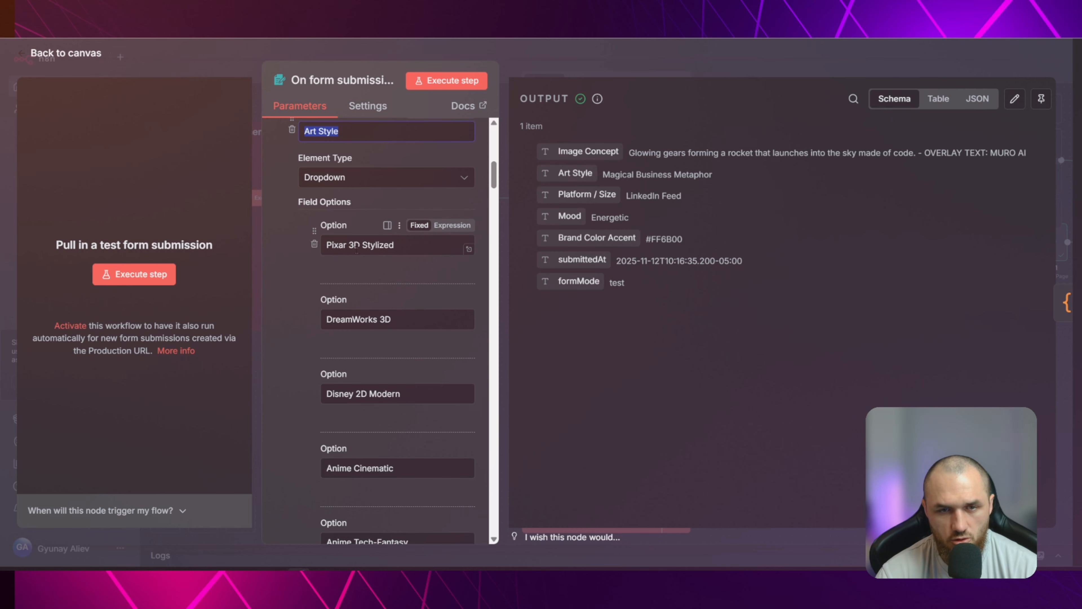
scroll(385, 303, "down", 3)
scroll(384, 255, "down", 14)
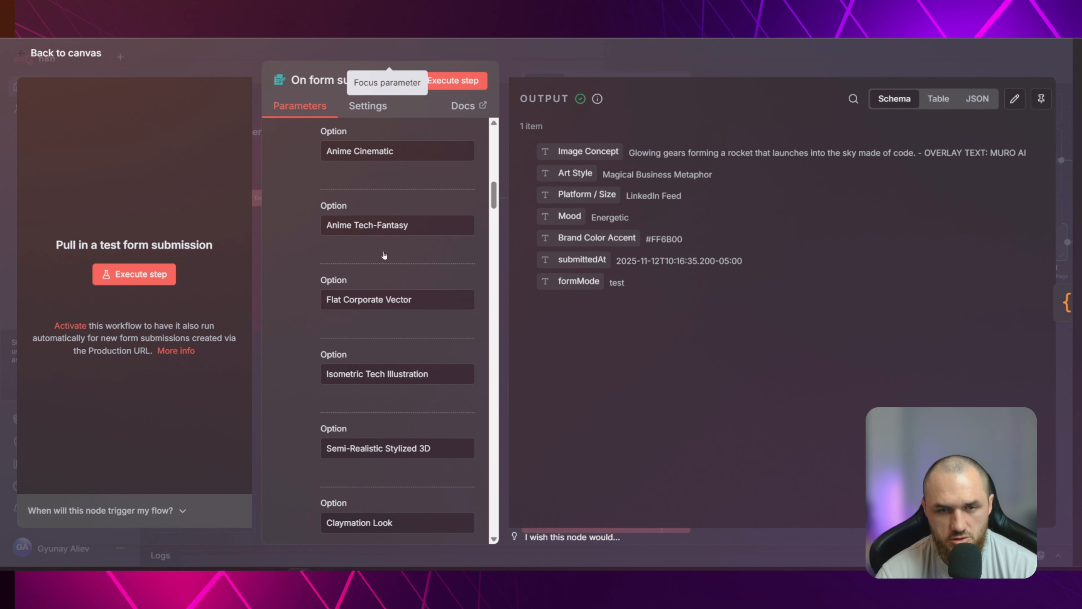
scroll(378, 304, "up", 15)
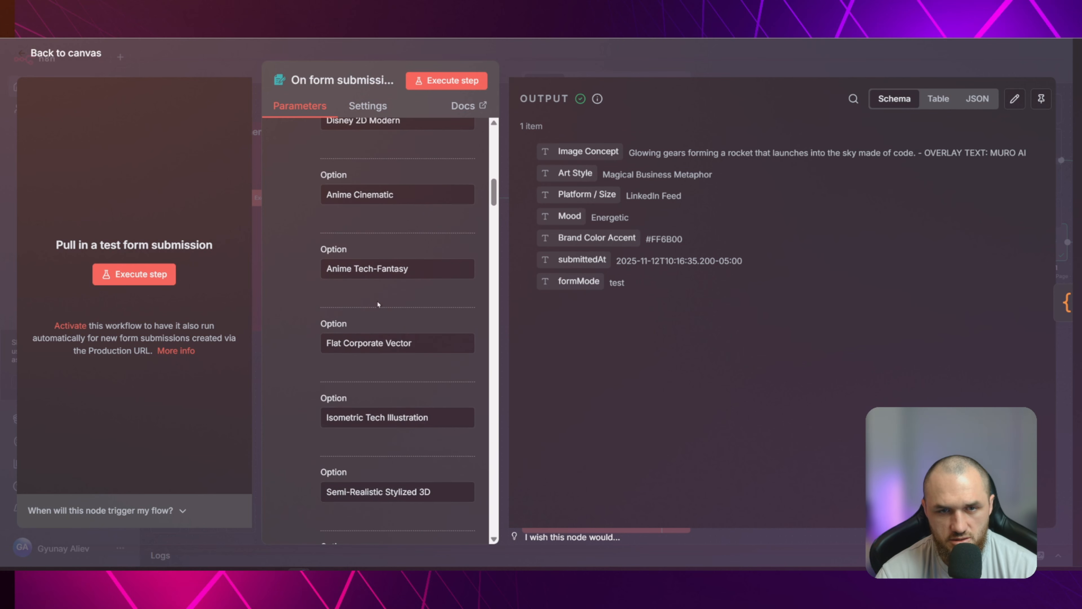
scroll(380, 261, "down", 4)
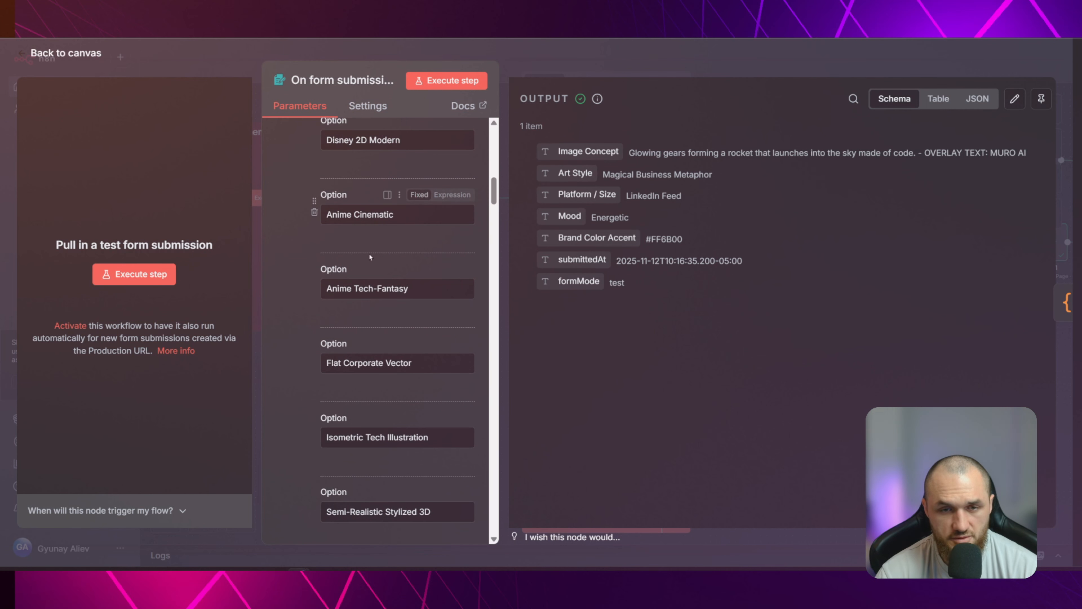
scroll(367, 233, "down", 1)
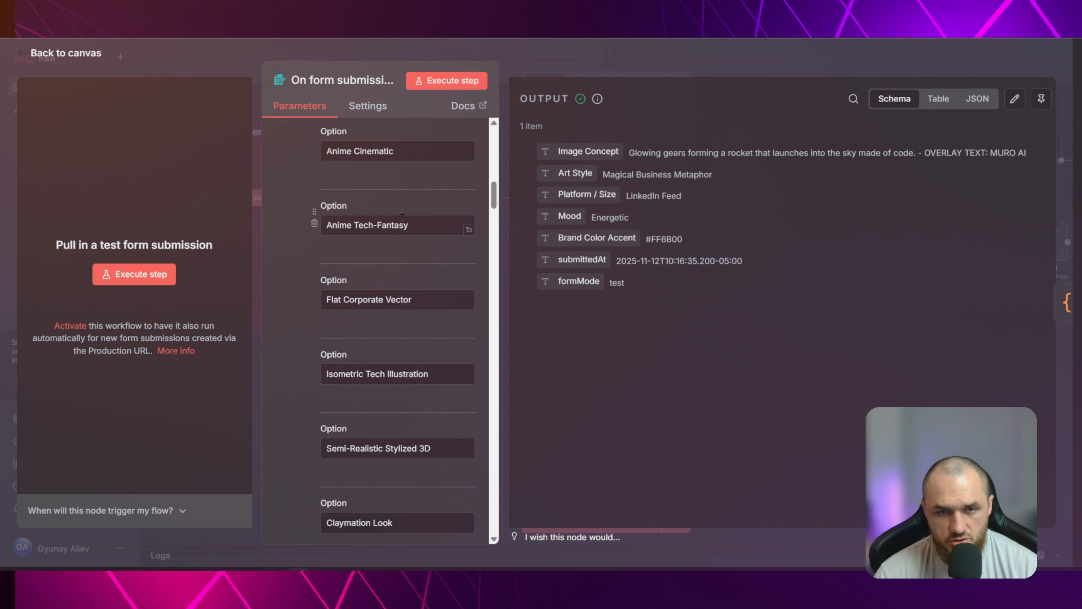
scroll(384, 197, "down", 1)
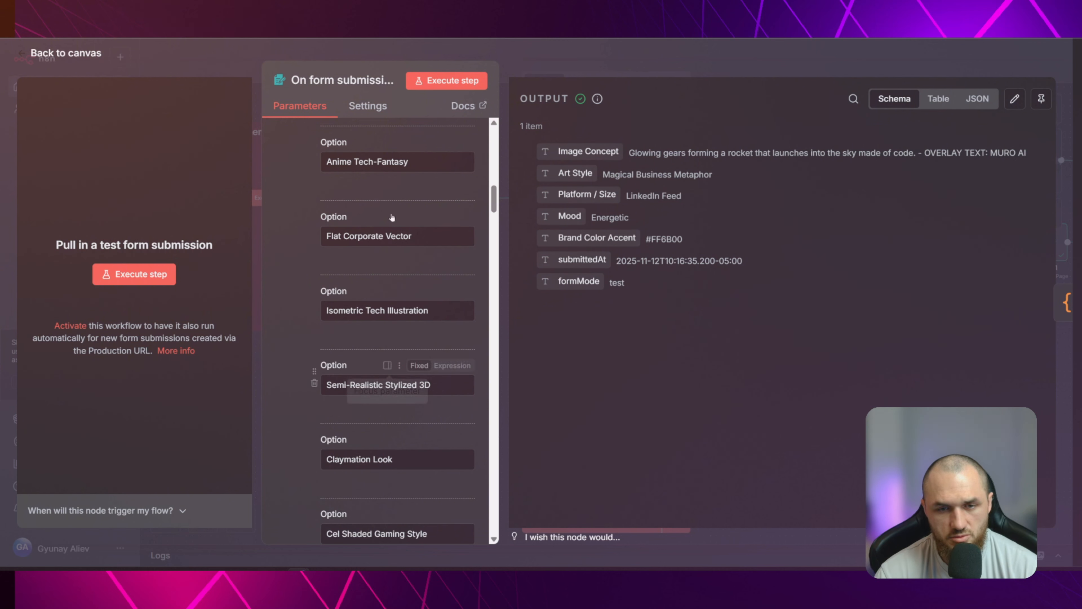
scroll(397, 230, "down", 4)
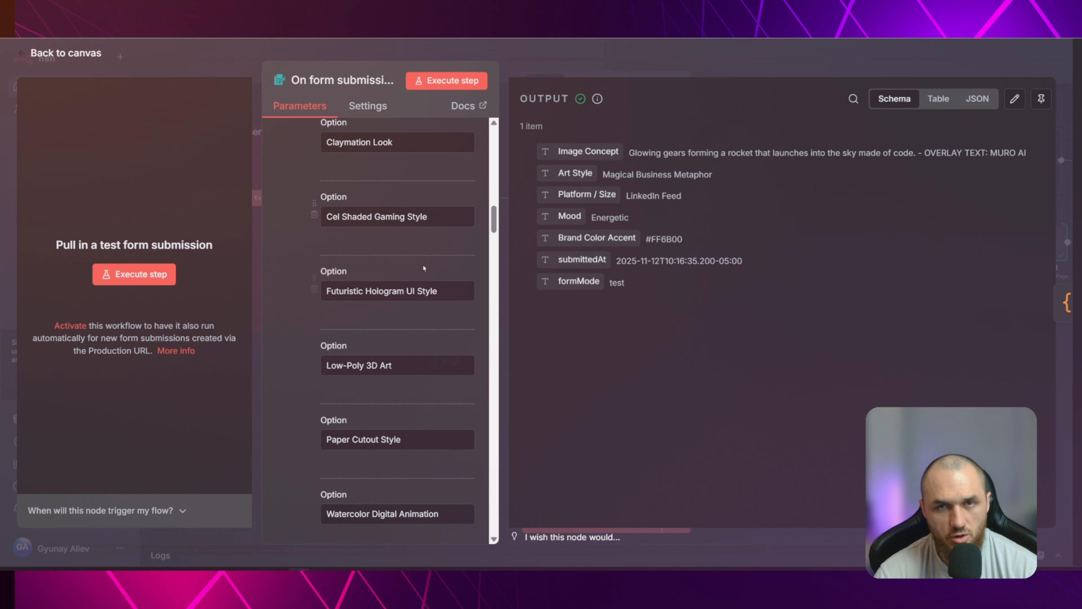
scroll(366, 230, "down", 3)
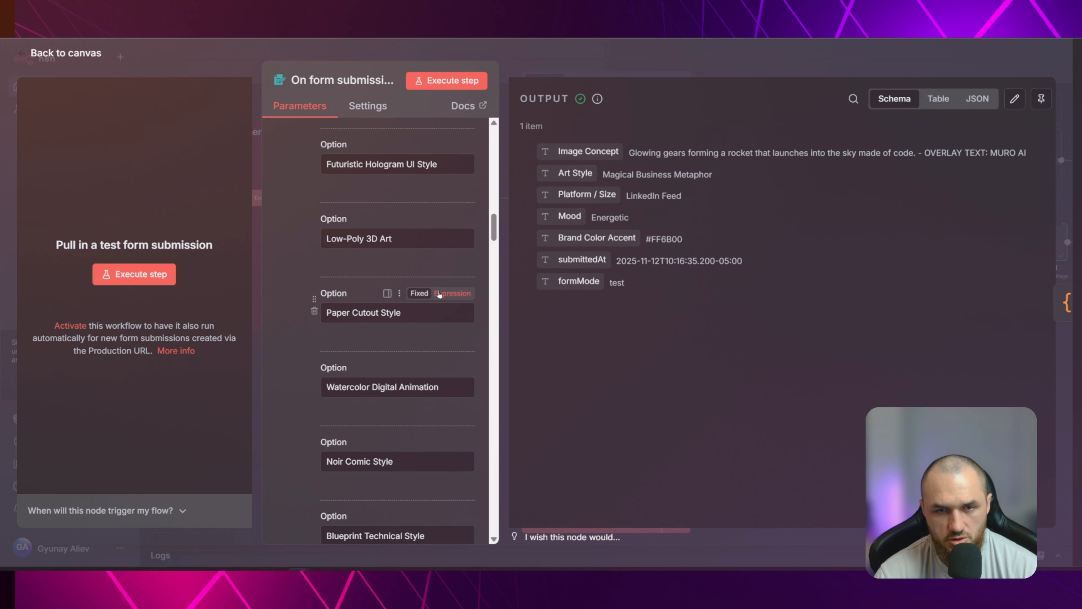
scroll(439, 294, "down", 4)
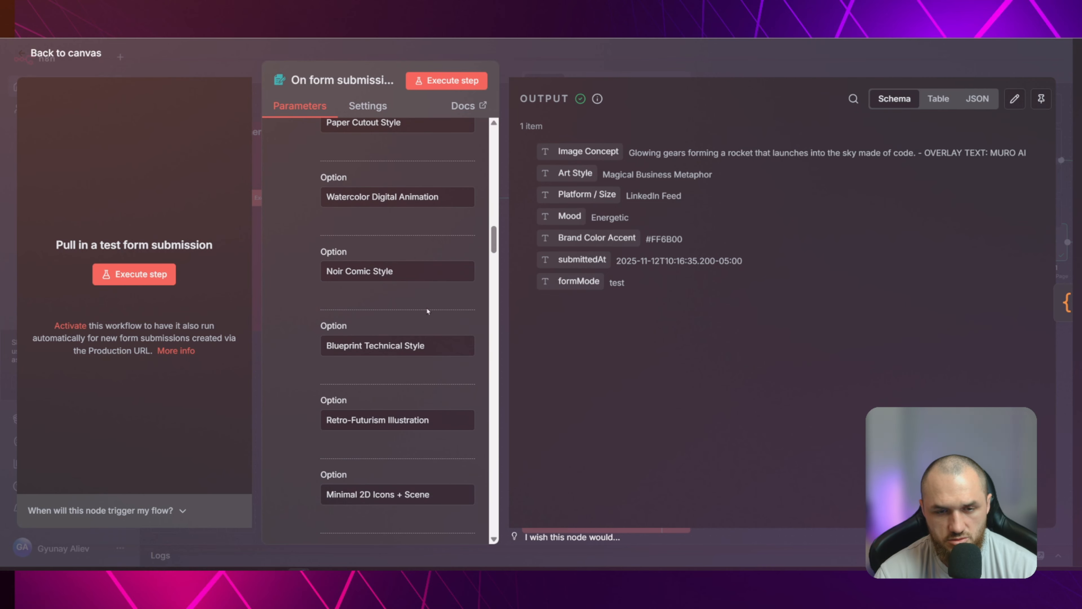
scroll(442, 199, "down", 12)
scroll(423, 219, "down", 10)
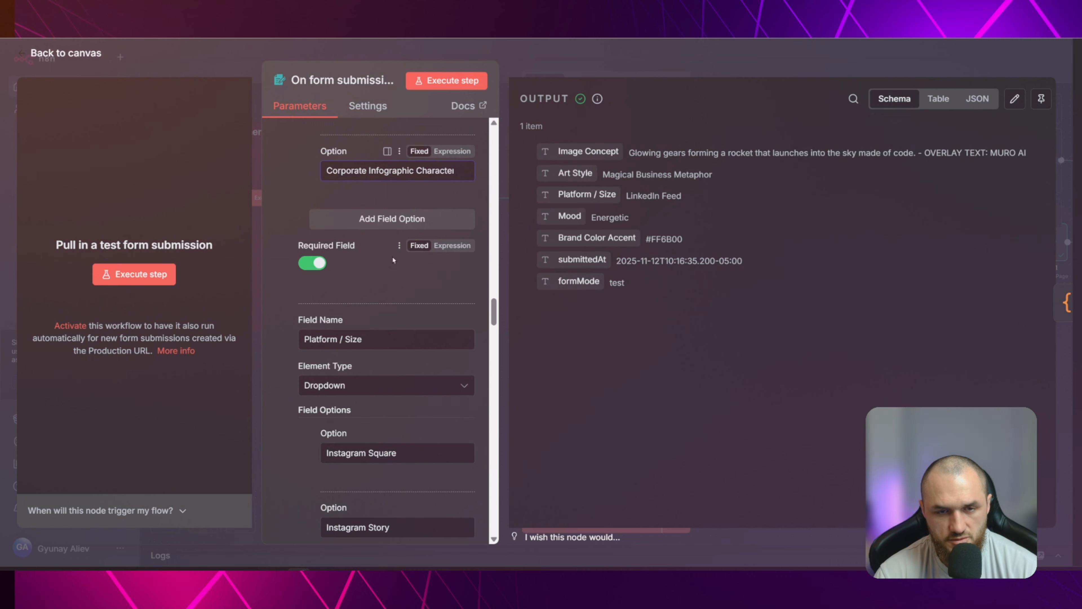
Review the Platform / Size dropdown field, including its options from Instagram Square to Twitter Landscape and its required setting
scroll(393, 260, "down", 5)
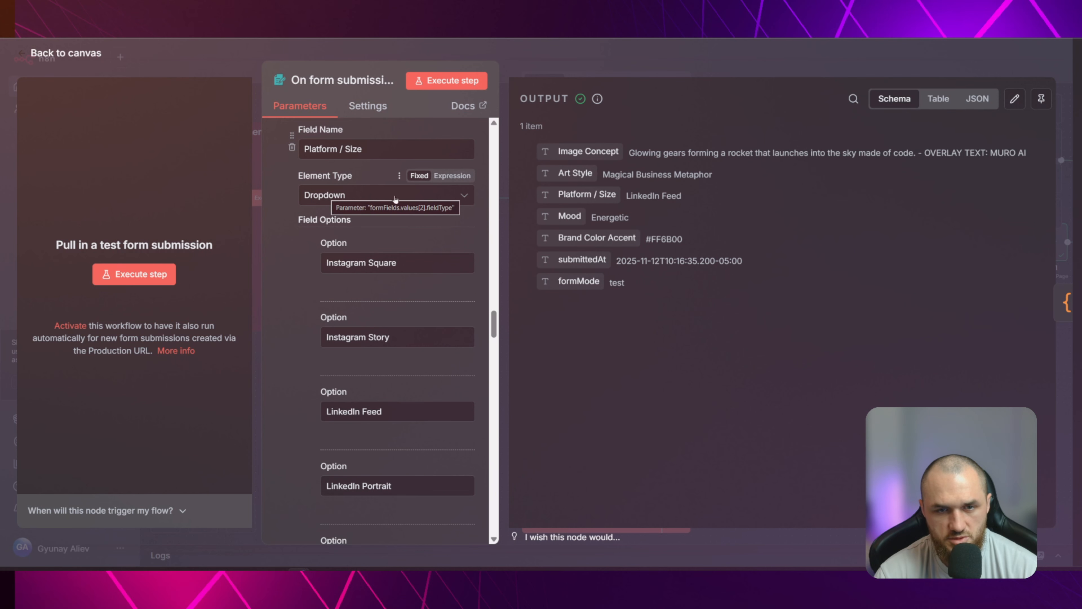
scroll(397, 256, "down", 2)
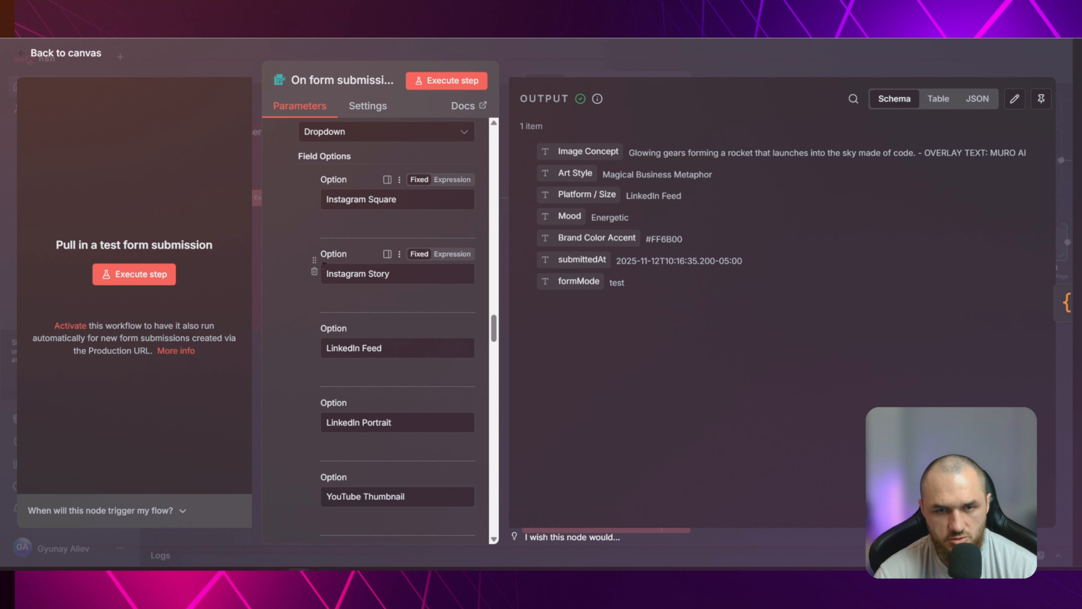
scroll(324, 266, "down", 4)
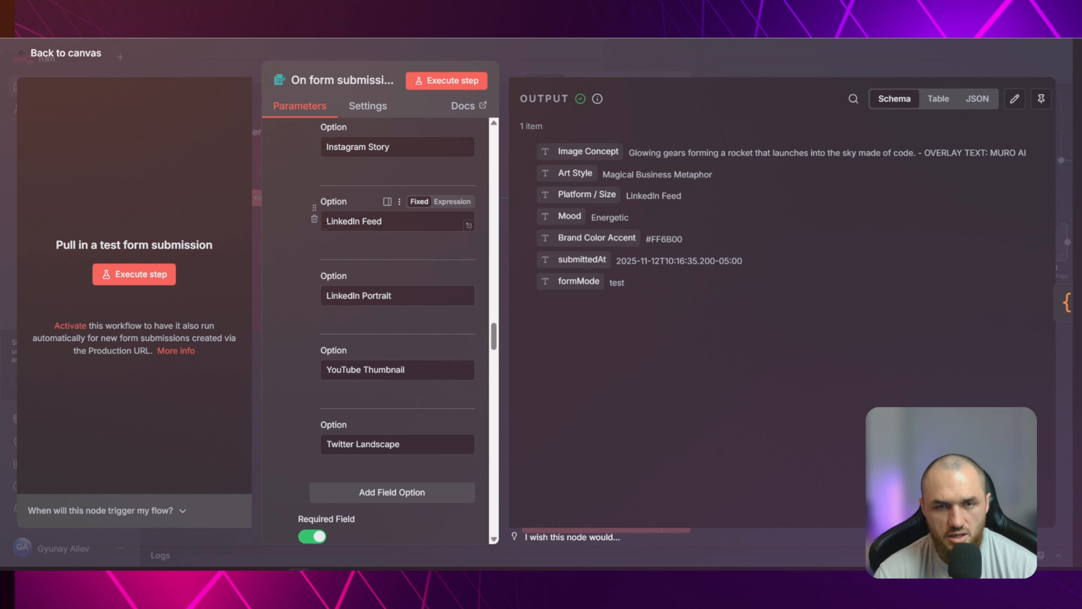
scroll(417, 297, "down", 2)
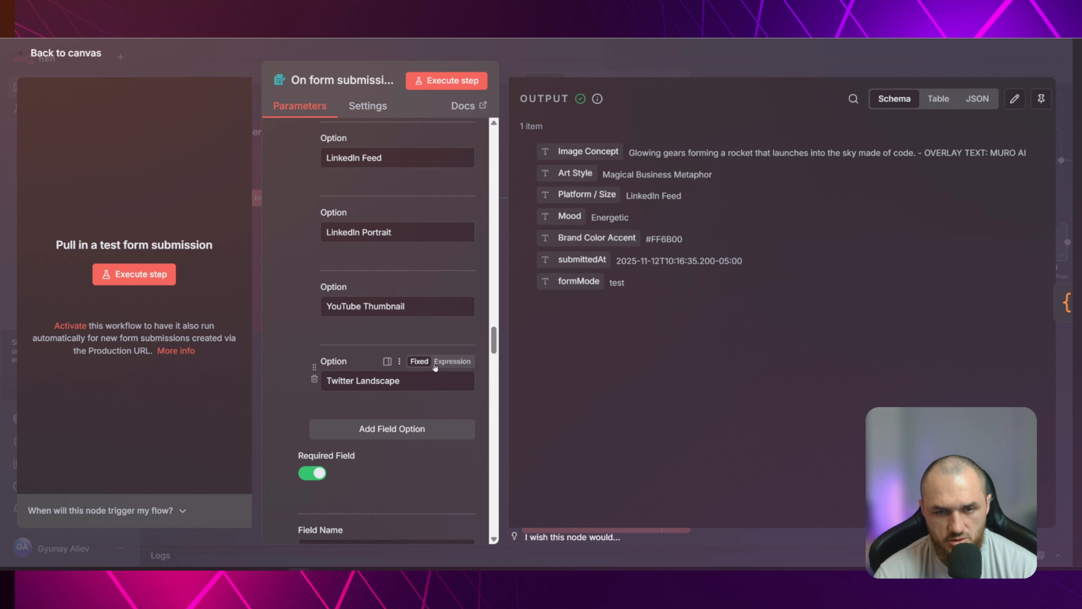
scroll(314, 279, "down", 6)
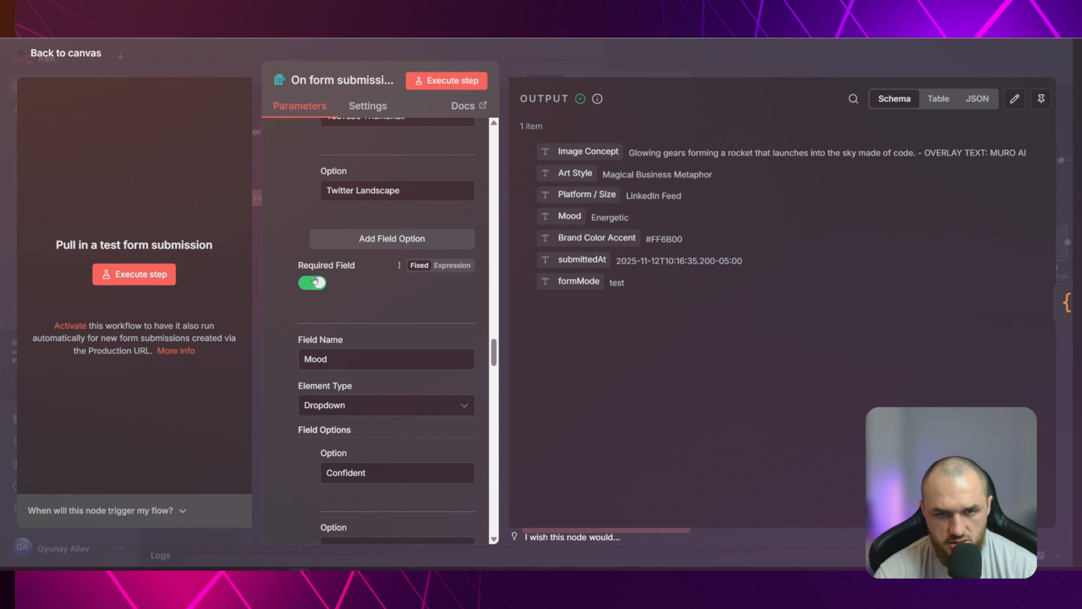
scroll(437, 316, "up", 10)
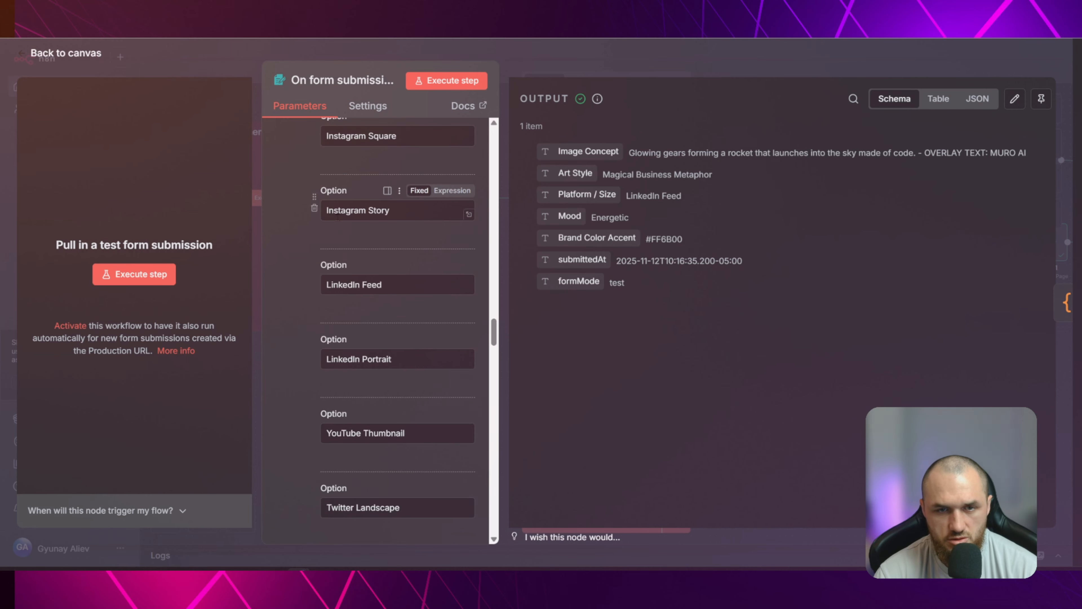
scroll(365, 319, "down", 2)
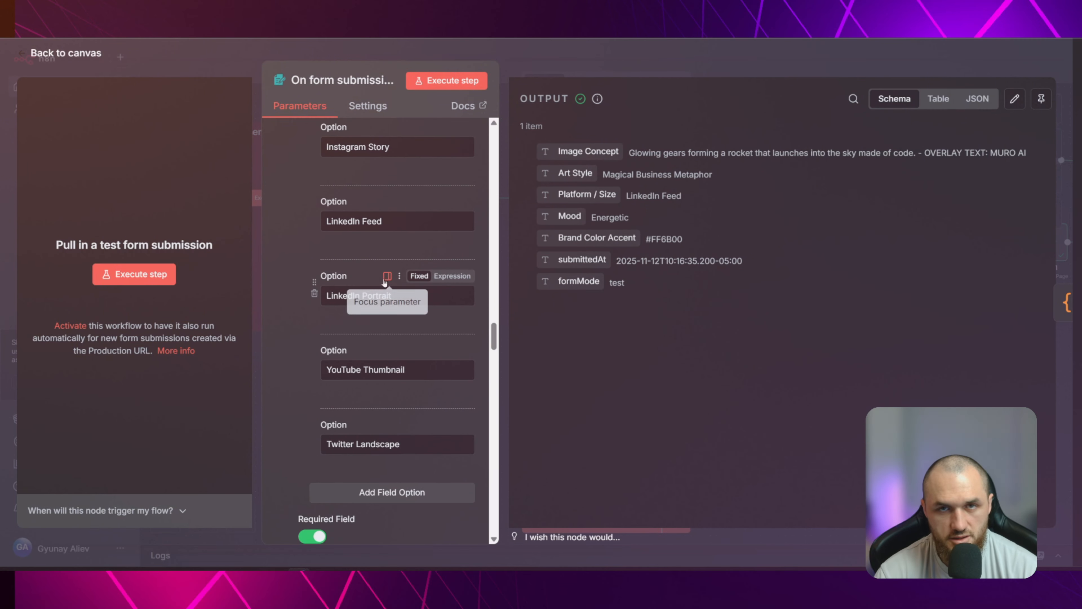
scroll(402, 243, "down", 3)
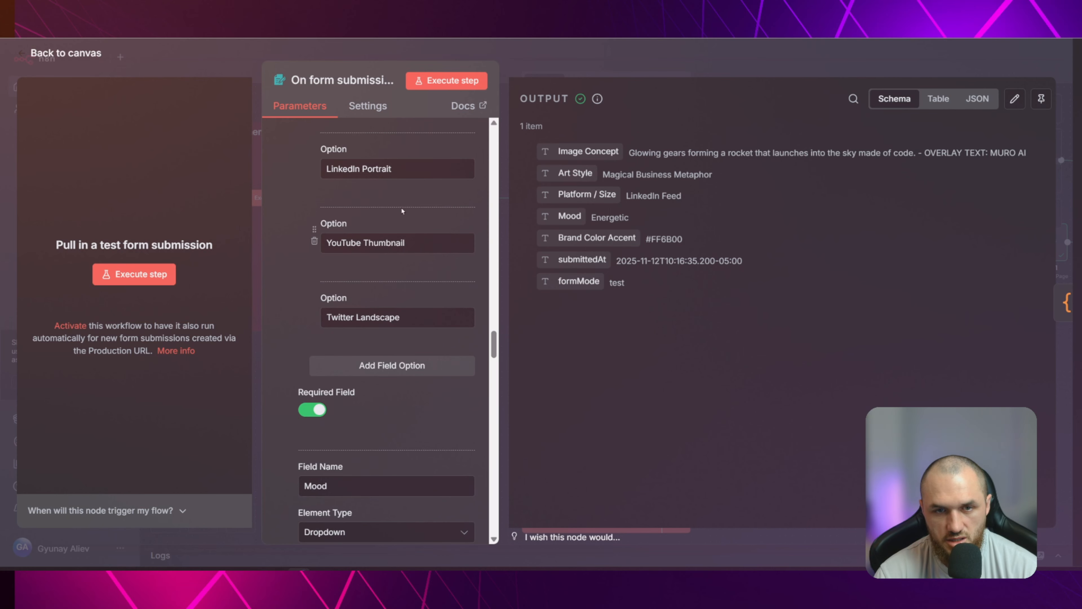
Look through the Mood dropdown field's options, from Confident to Automation Magic
scroll(402, 210, "down", 7)
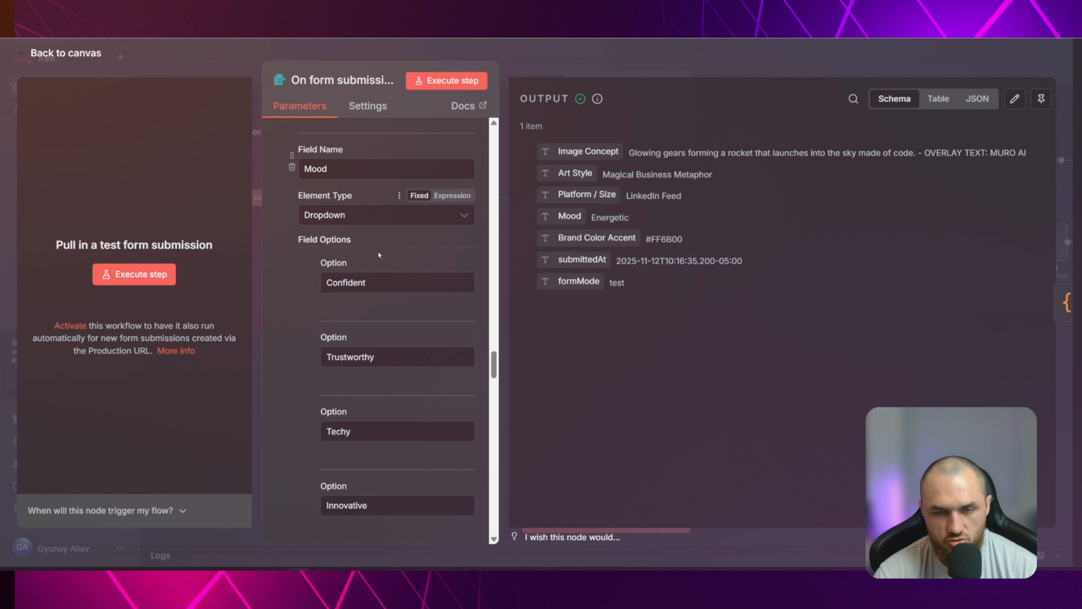
scroll(383, 256, "down", 3)
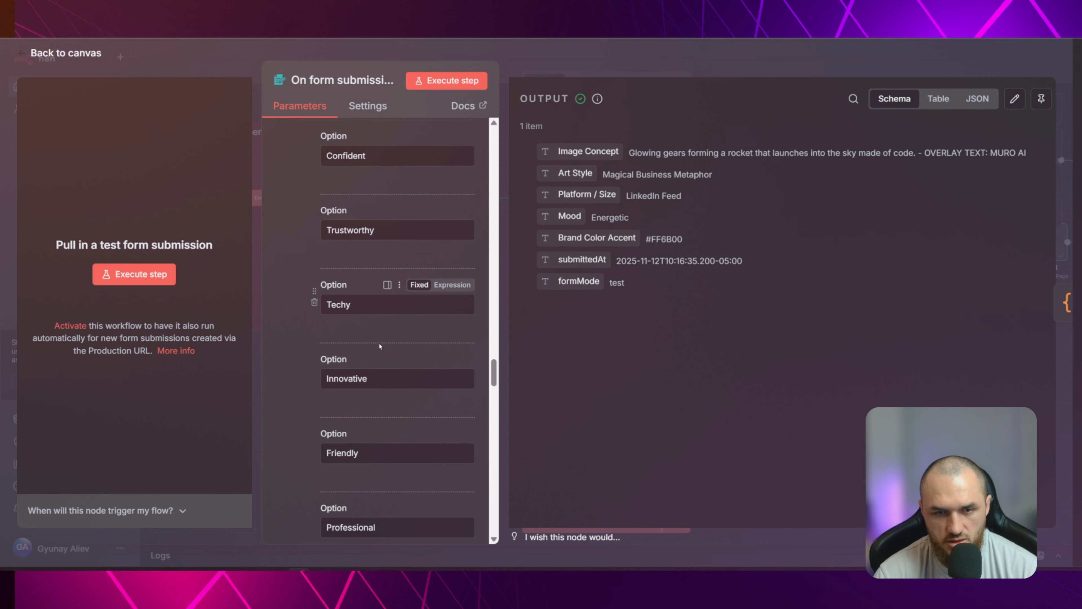
scroll(407, 342, "down", 2)
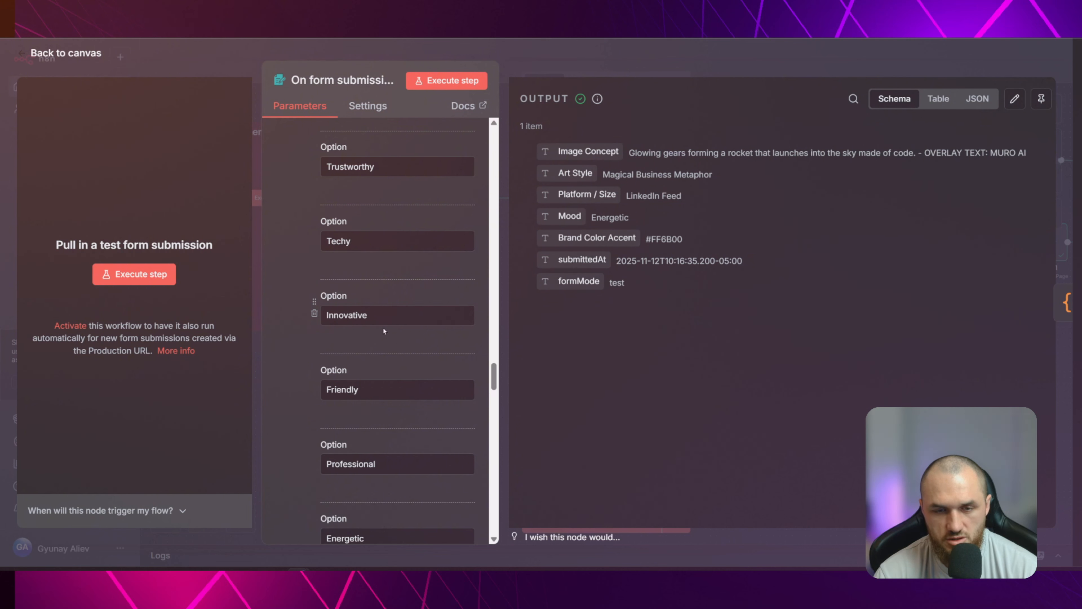
scroll(384, 331, "down", 6)
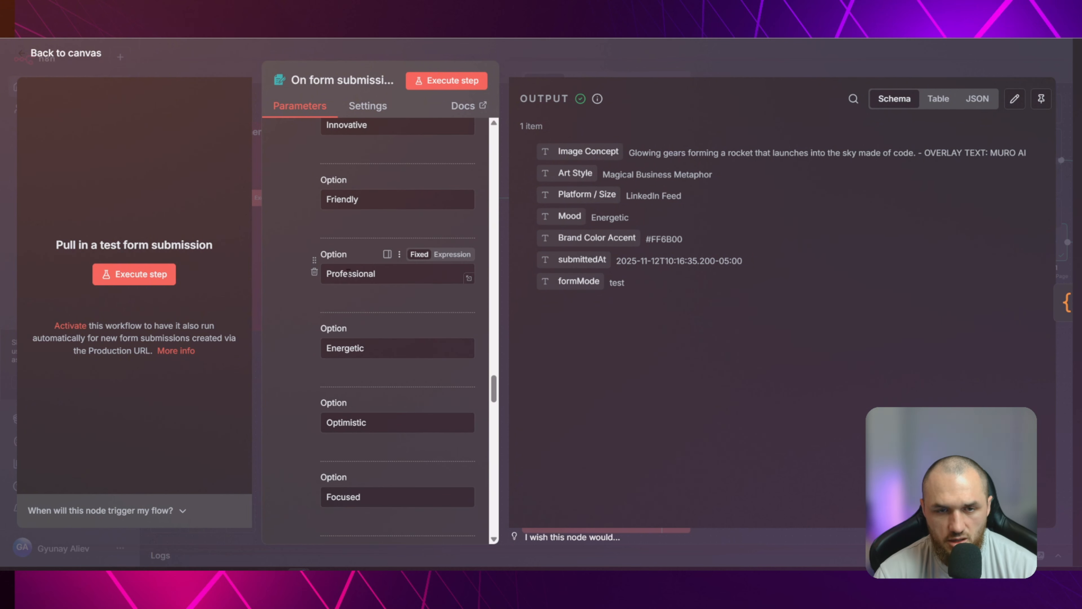
scroll(350, 307, "down", 2)
scroll(383, 367, "down", 2)
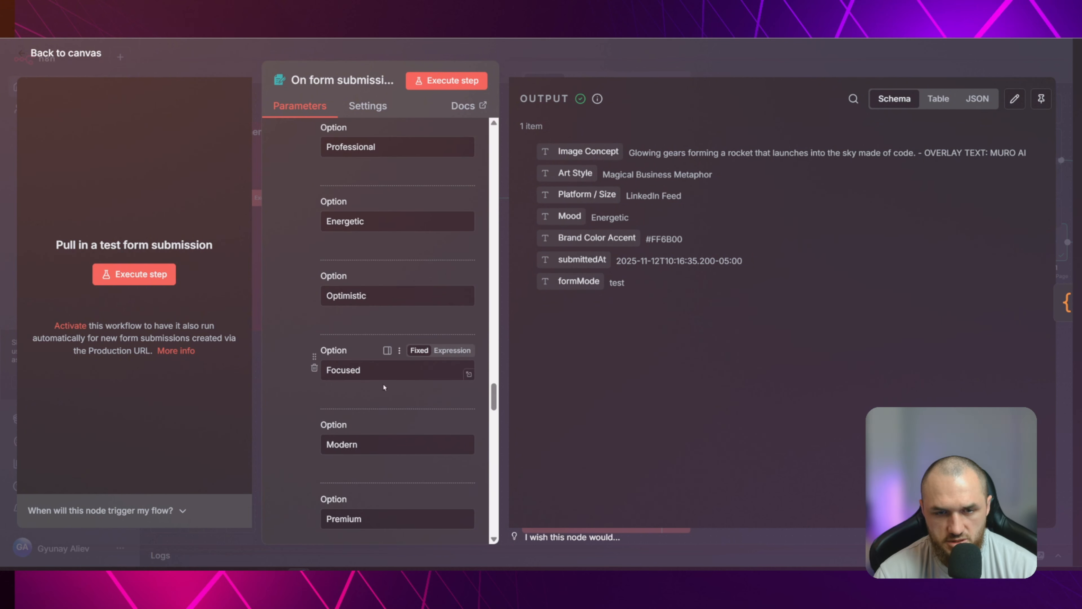
scroll(384, 387, "down", 5)
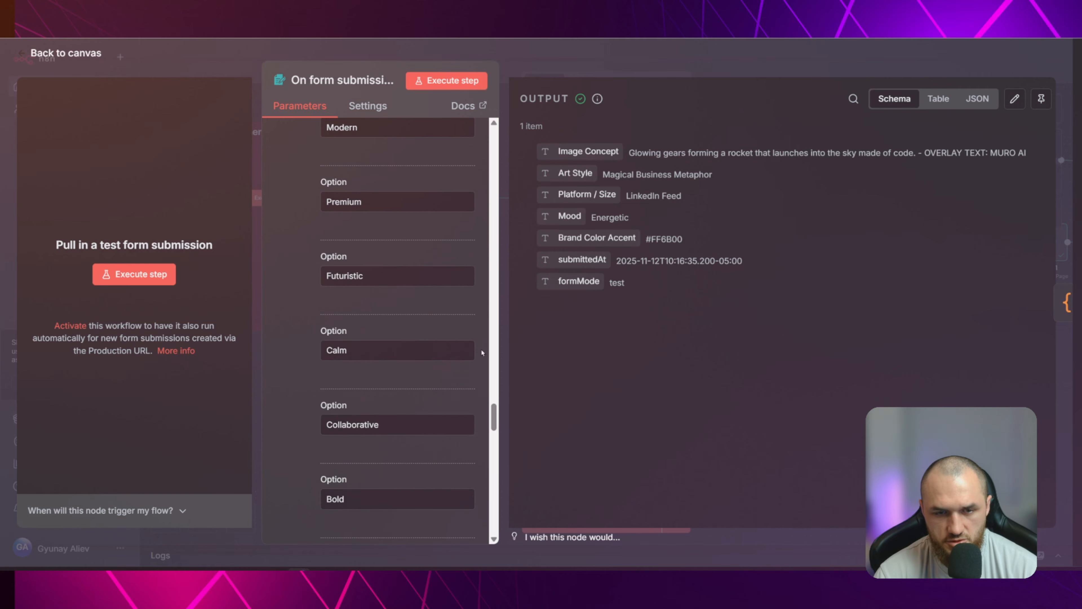
scroll(482, 352, "down", 6)
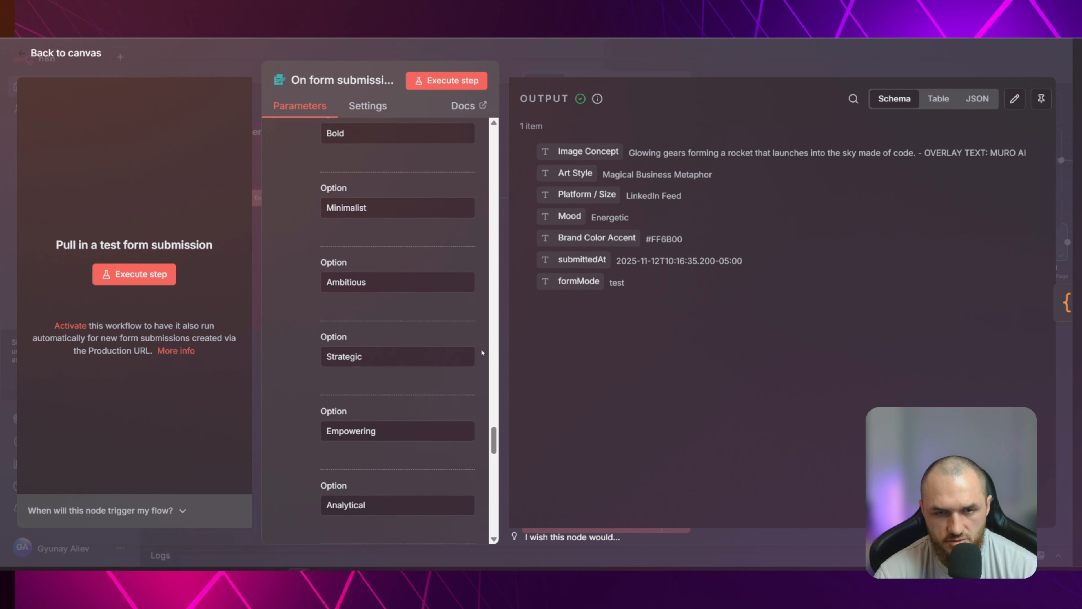
scroll(370, 328, "down", 2)
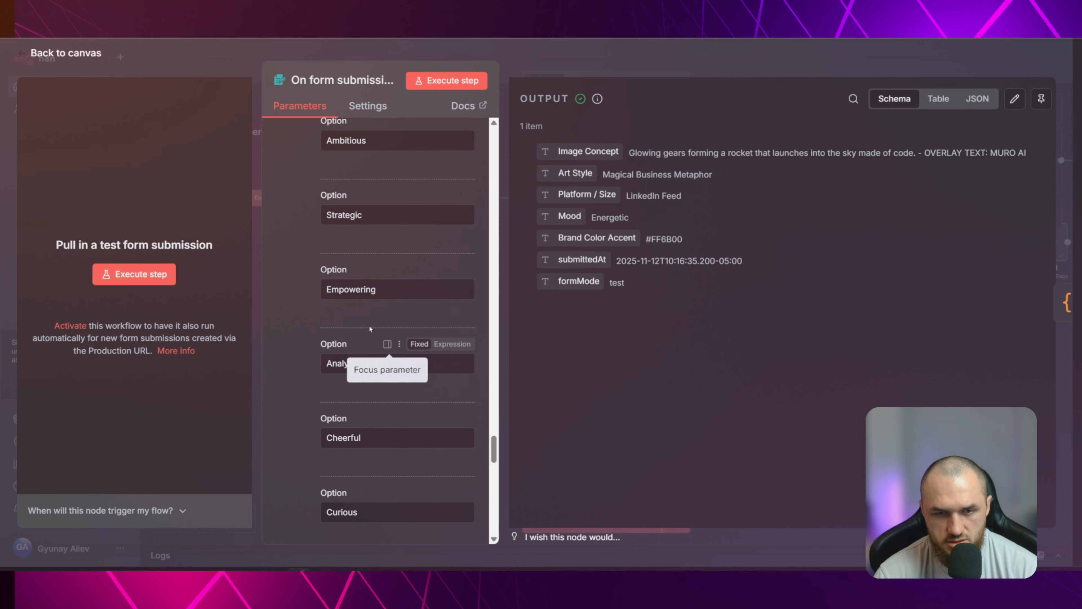
scroll(369, 328, "down", 4)
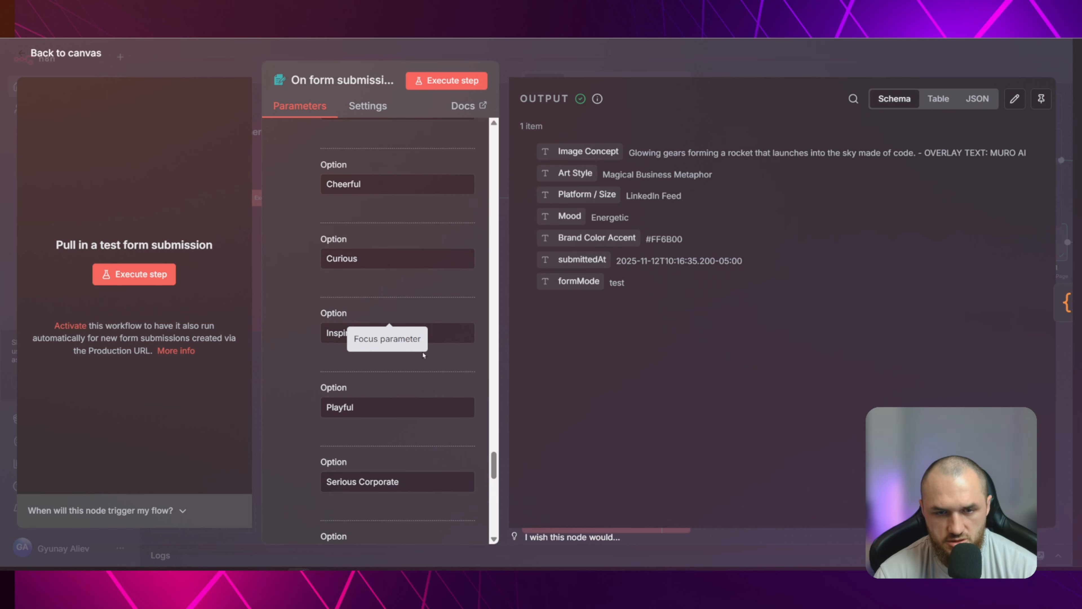
scroll(423, 355, "down", 6)
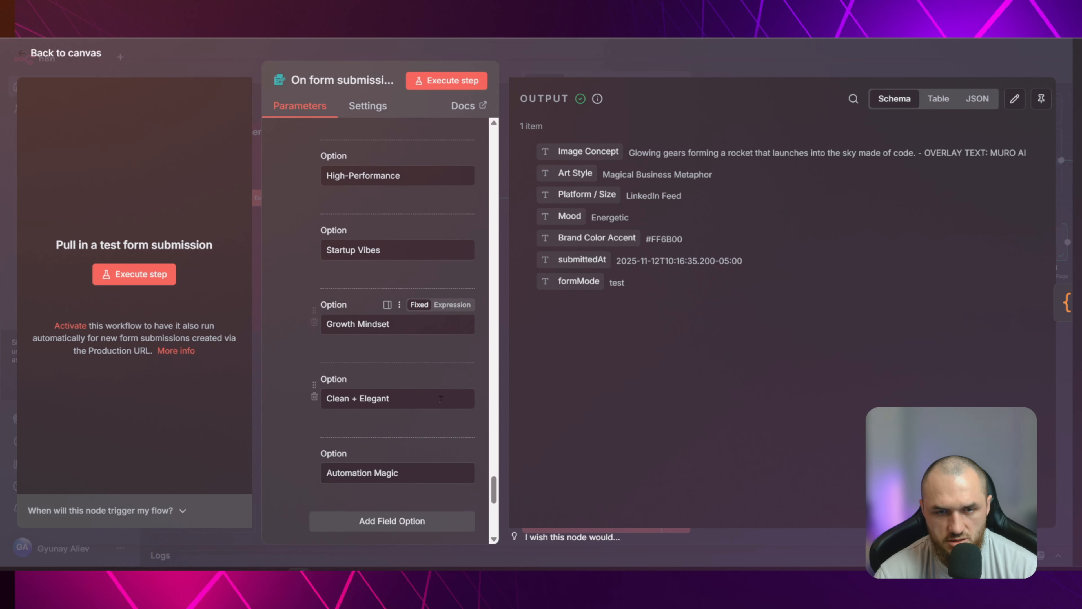
Inspect the Brand Color Accent text field, checking its required setting and the hex color example in its placeholder
scroll(440, 398, "down", 5)
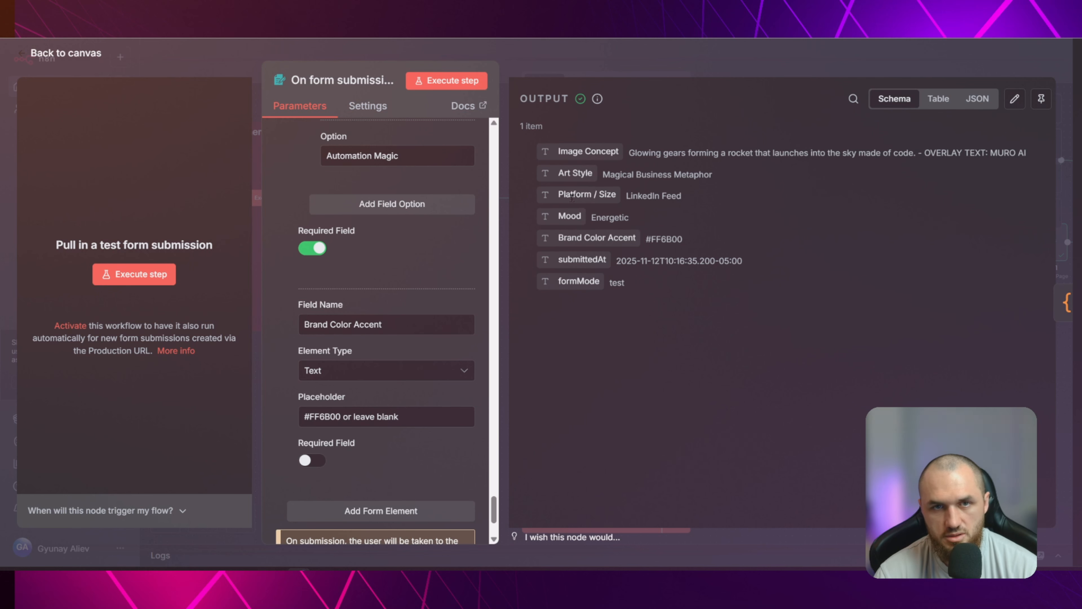
scroll(318, 254, "down", 3)
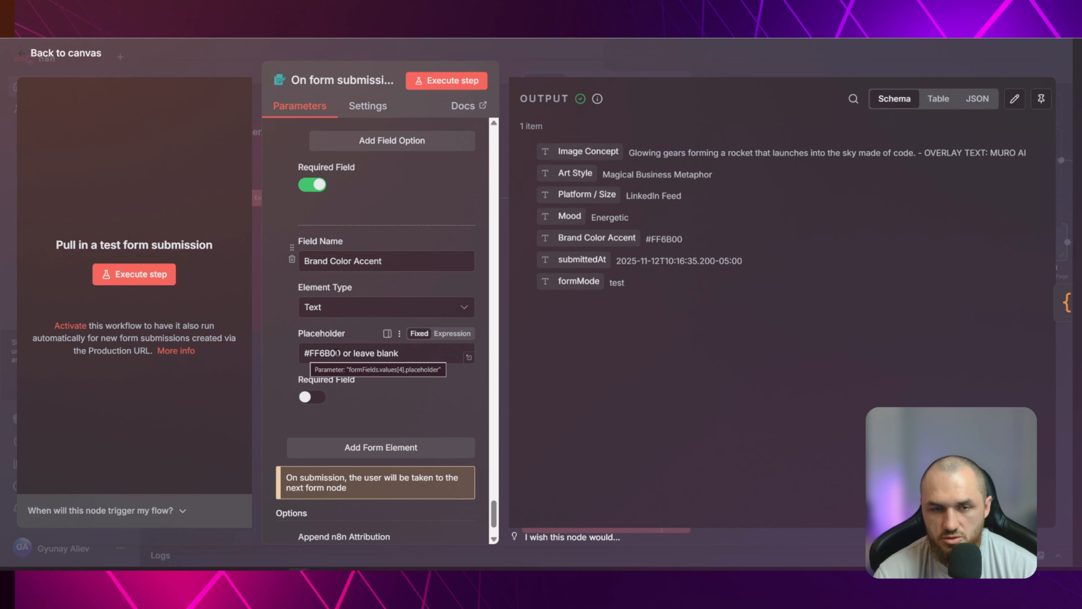
left_click(325, 353)
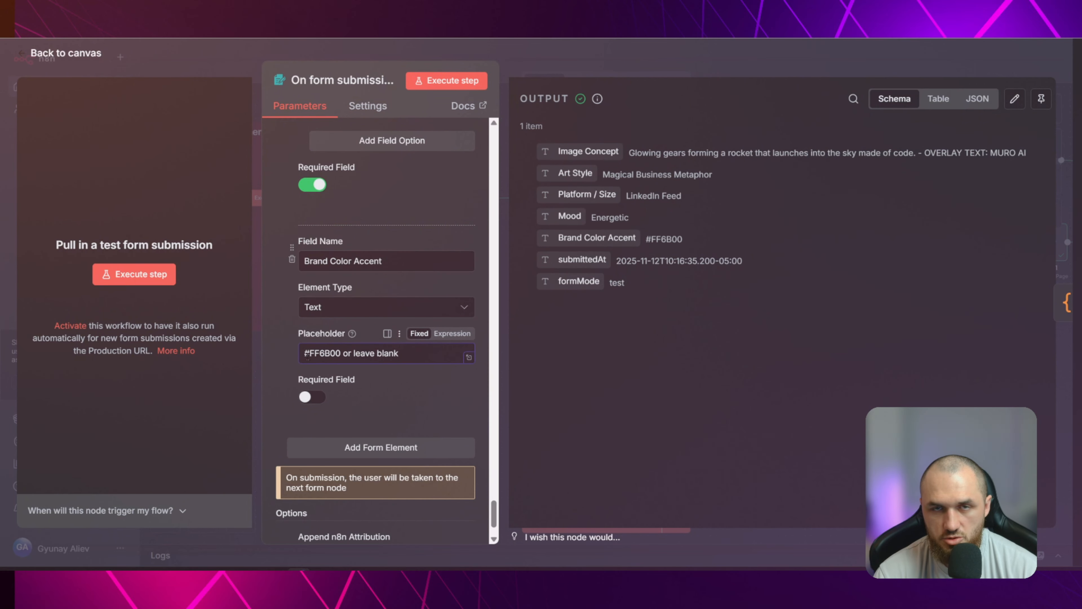
left_click_drag(355, 349, 296, 358)
left_click(409, 358)
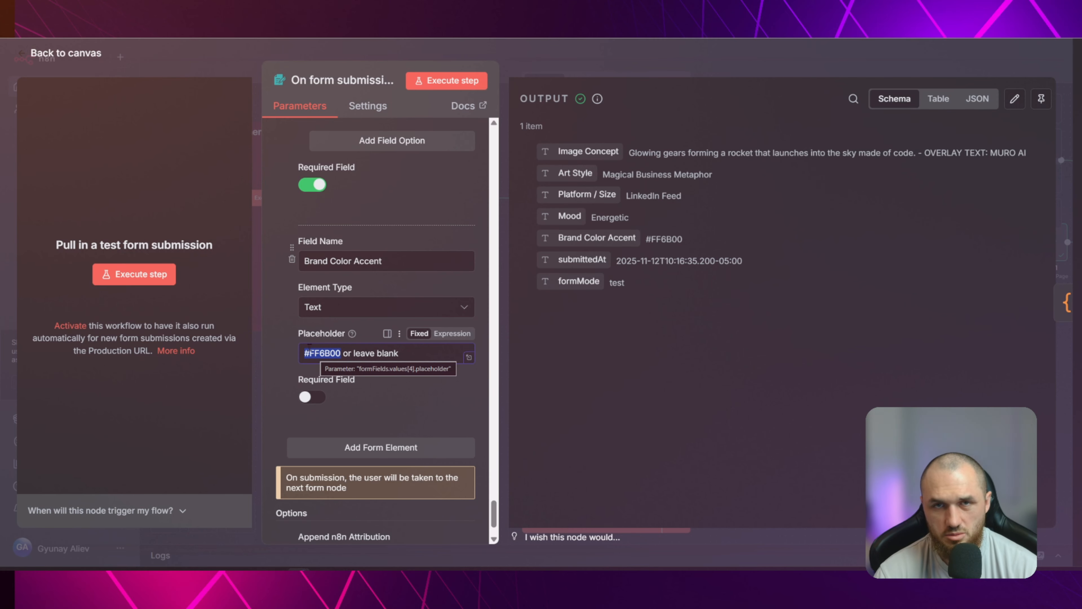
left_click(327, 354)
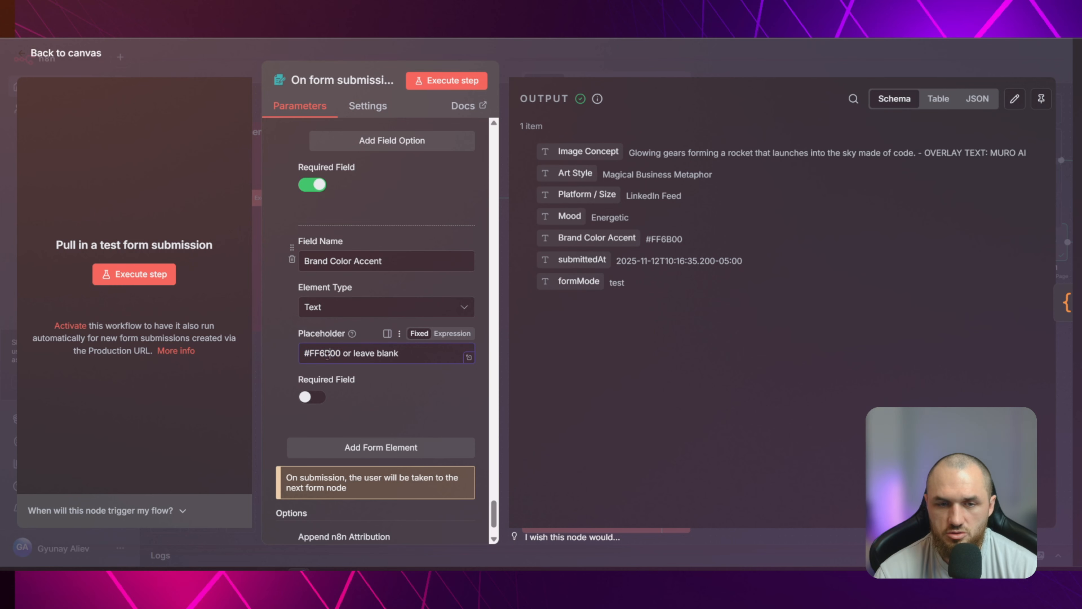
left_click_drag(340, 351, 293, 363)
left_click(320, 353)
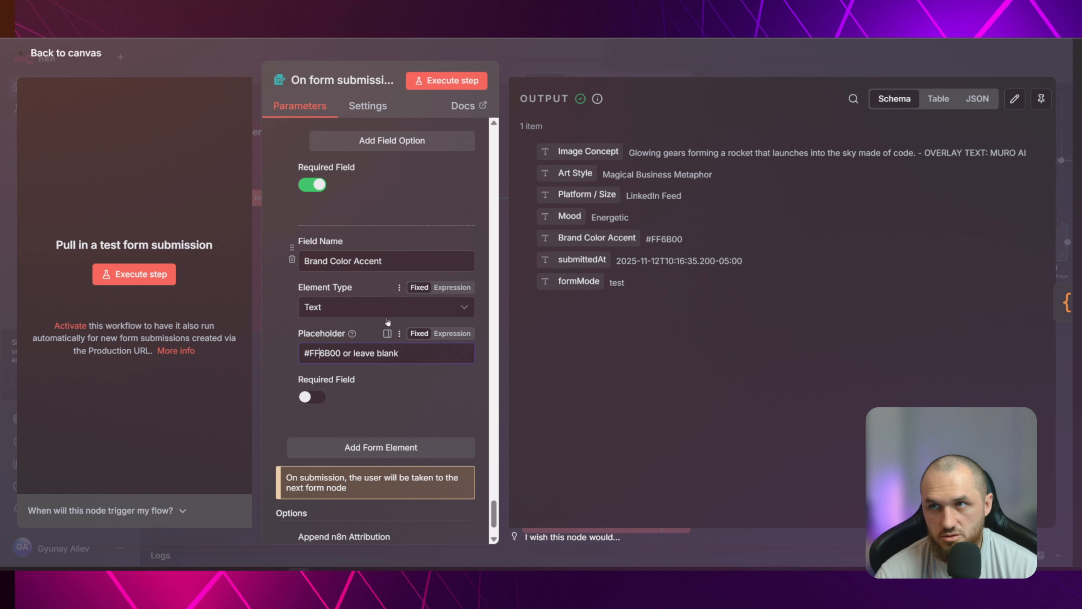
Delete the unconnected duplicate On form submission node and pin the output data of the On form submission1 trigger
left_click(230, 55)
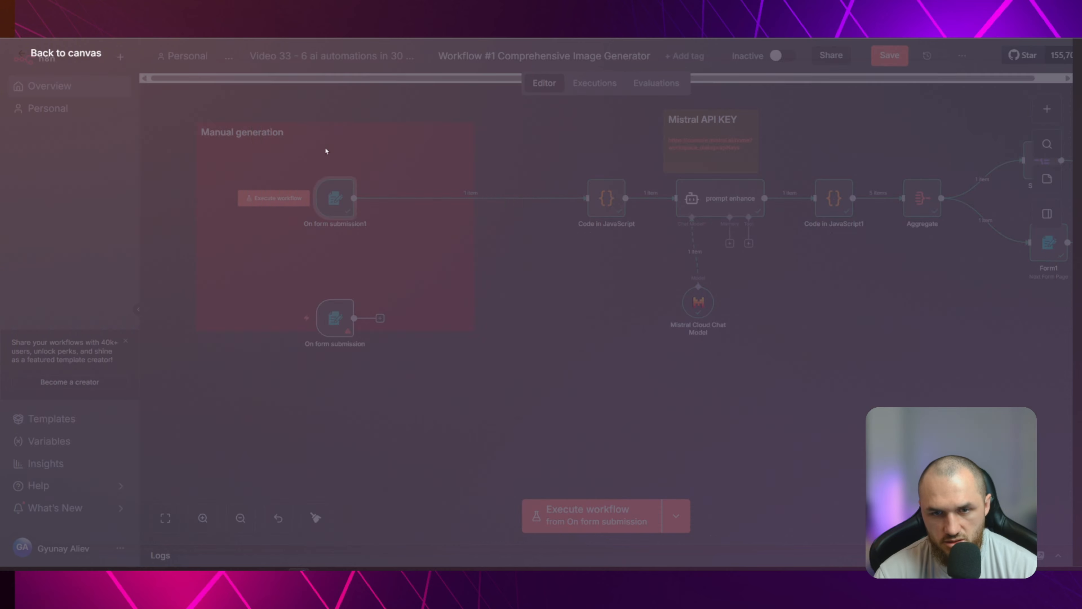
key("Delete")
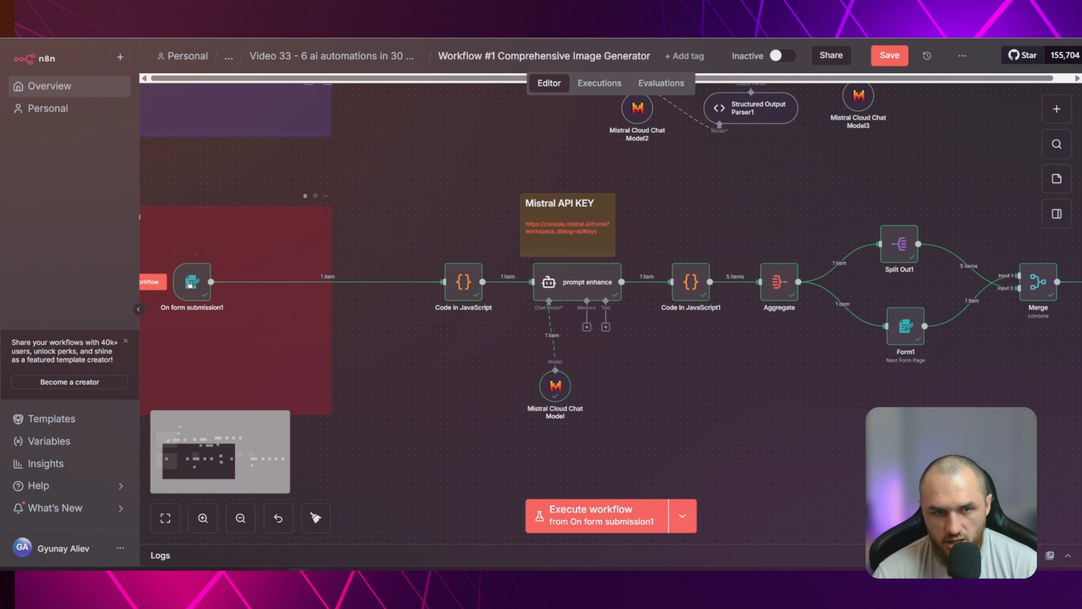
double_click(191, 282)
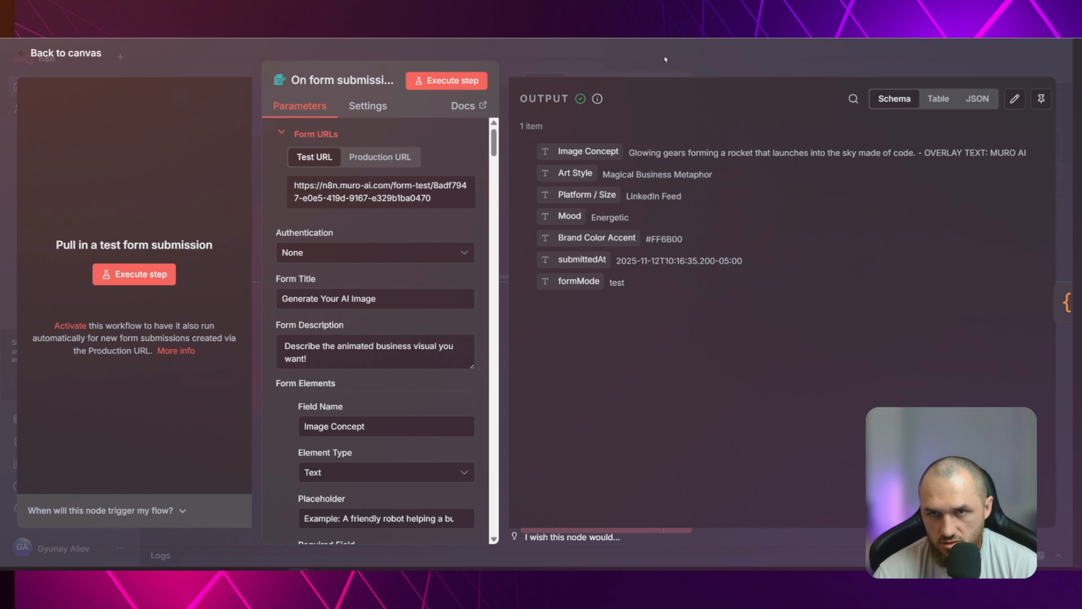
left_click(665, 59)
key("p")
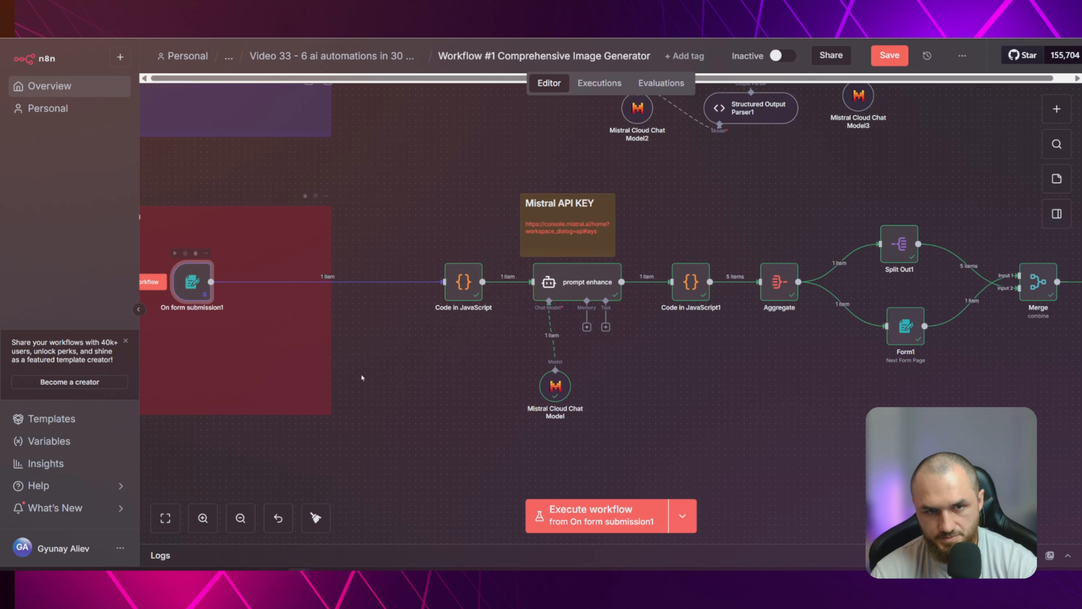
left_click(451, 397)
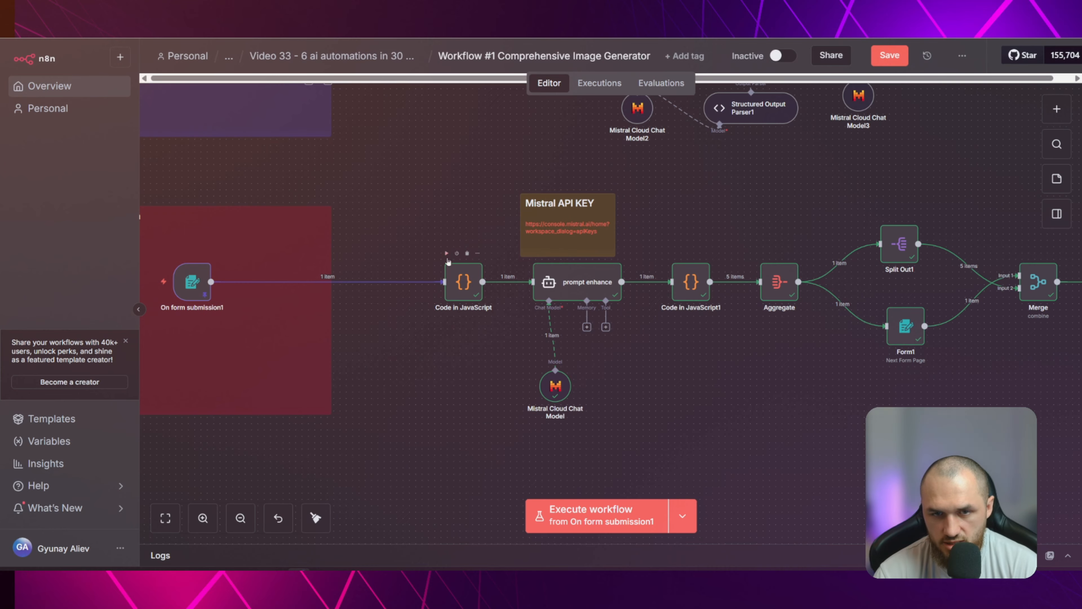
Add a JavaScript Code node after the existing Code in JavaScript node and delete the added node again
double_click(458, 280)
key("Escape")
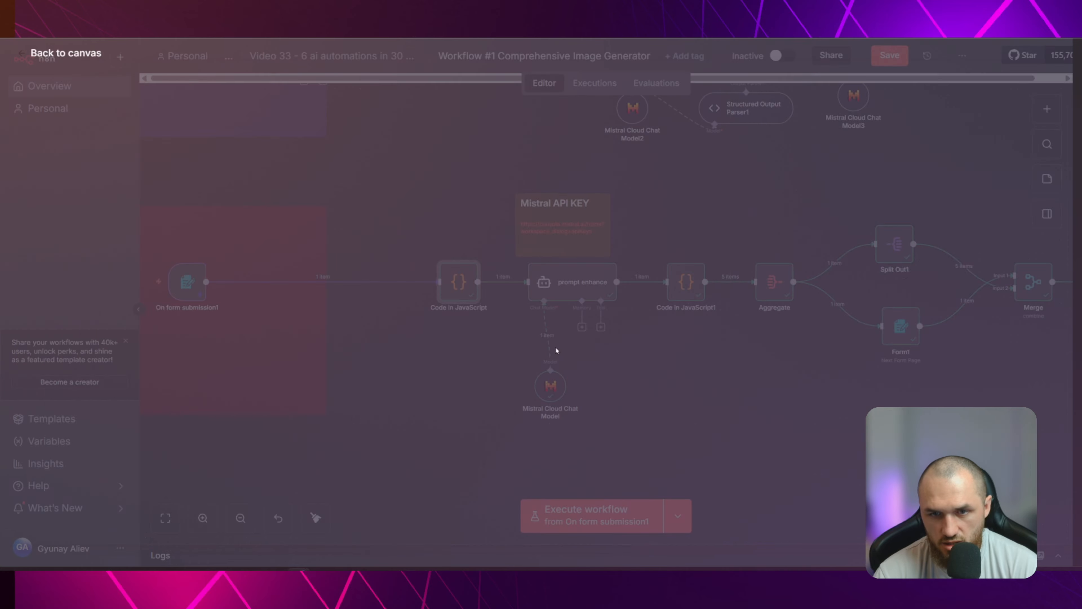
key("Tab")
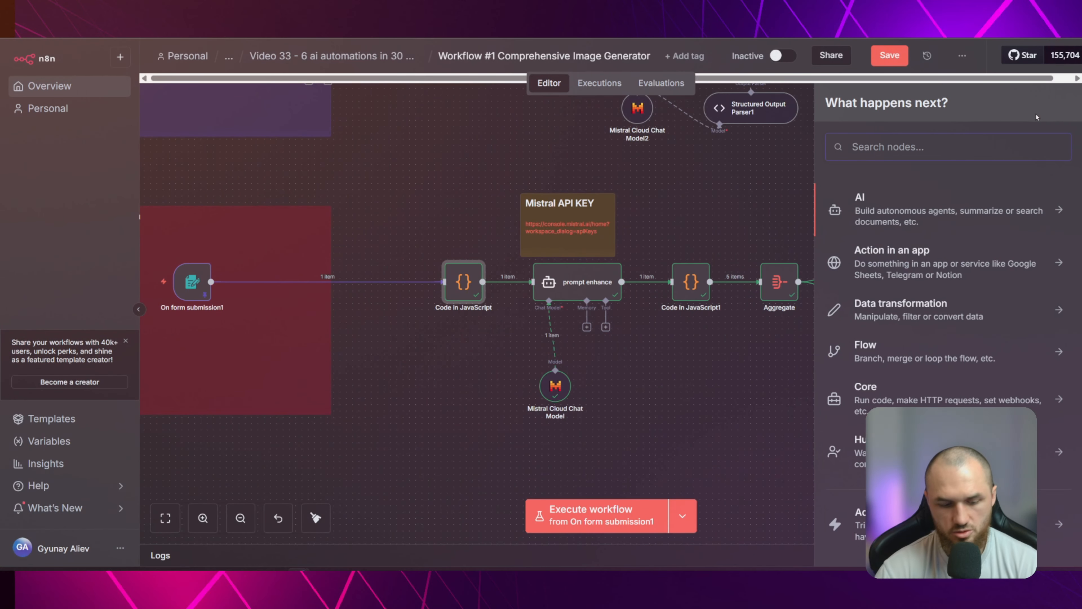
type("CODE")
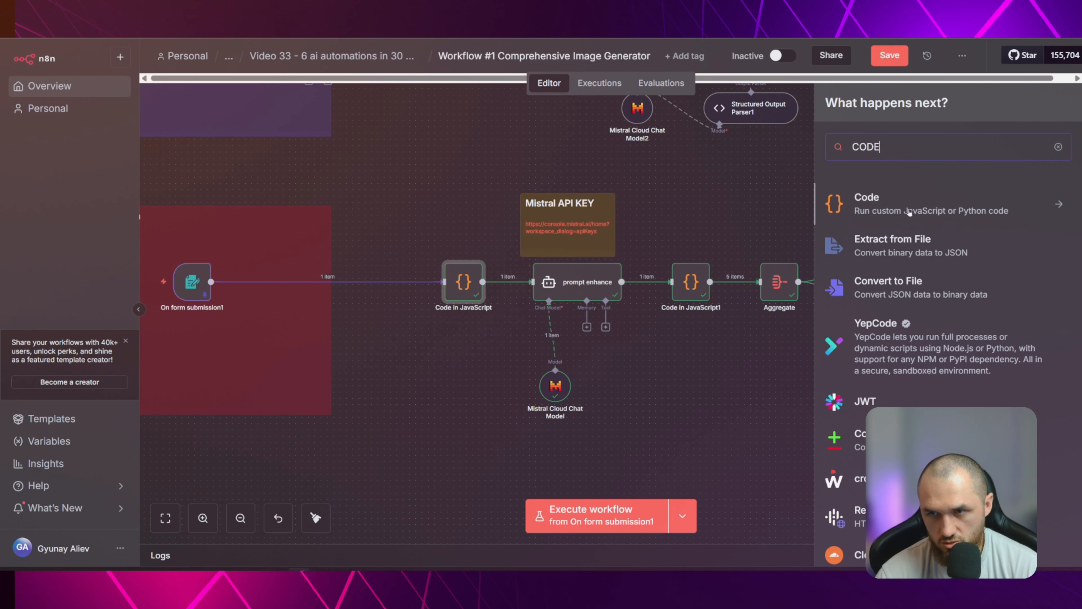
left_click(951, 213)
left_click(890, 225)
left_click(273, 63)
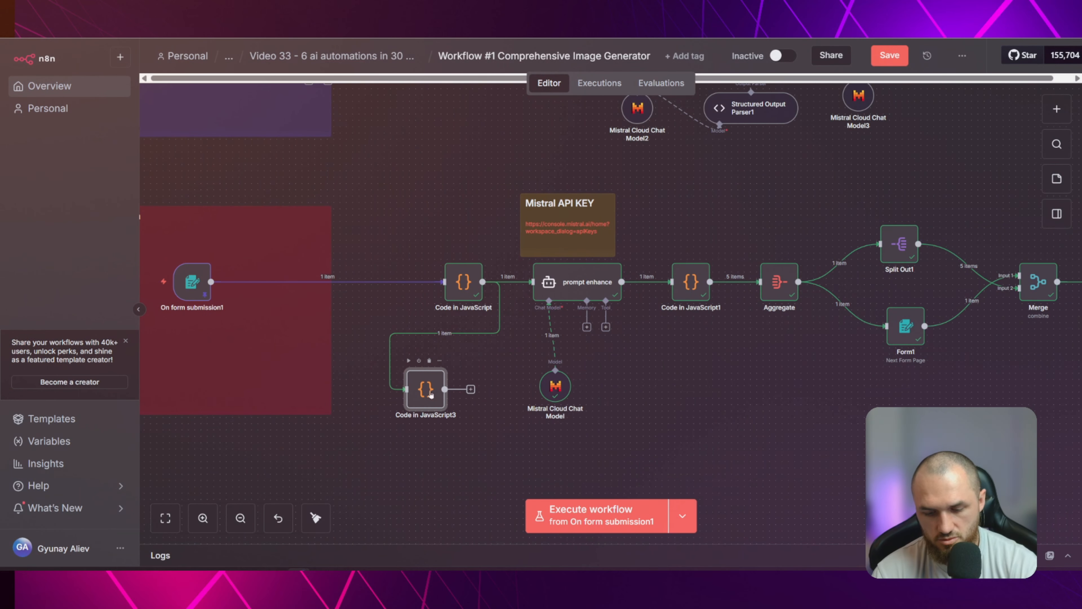
key("Delete")
Examine the Code in JavaScript node's script from its first lines and view its form input data as JSON
double_click(461, 292)
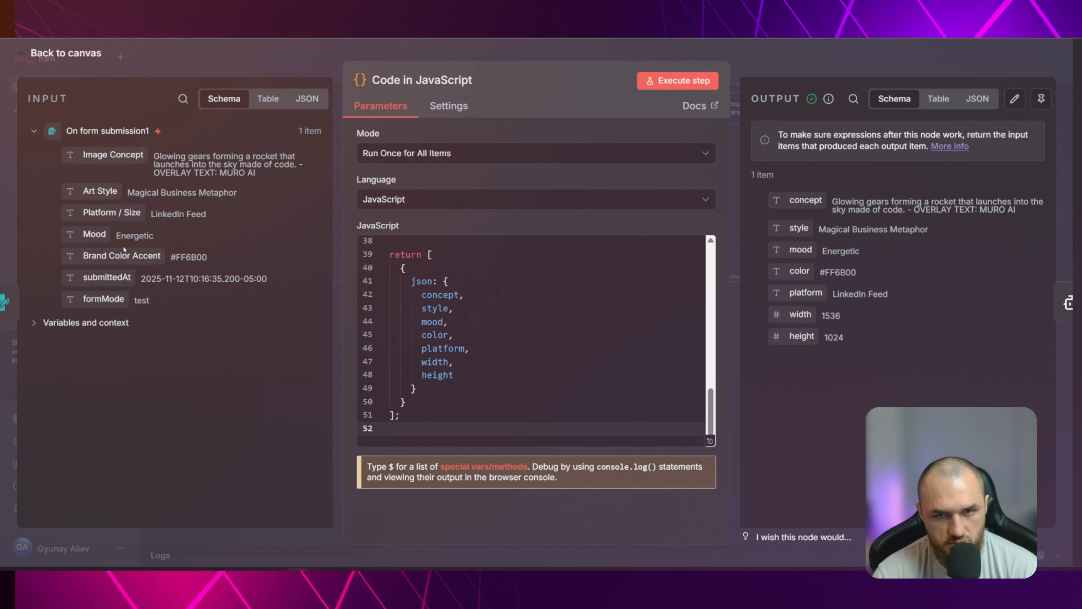
scroll(579, 328, "up", 12)
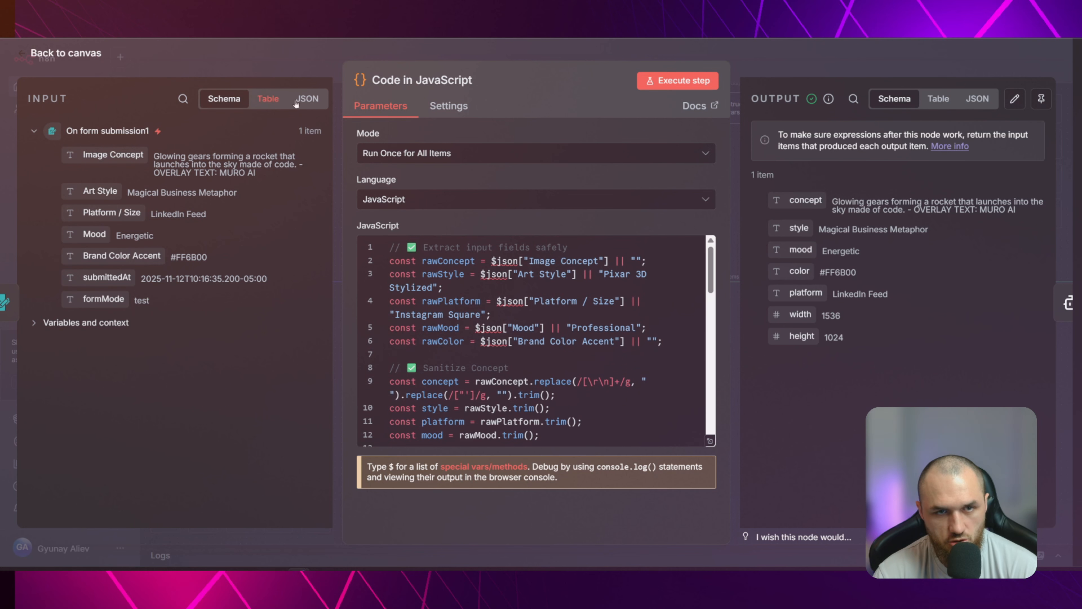
left_click(307, 99)
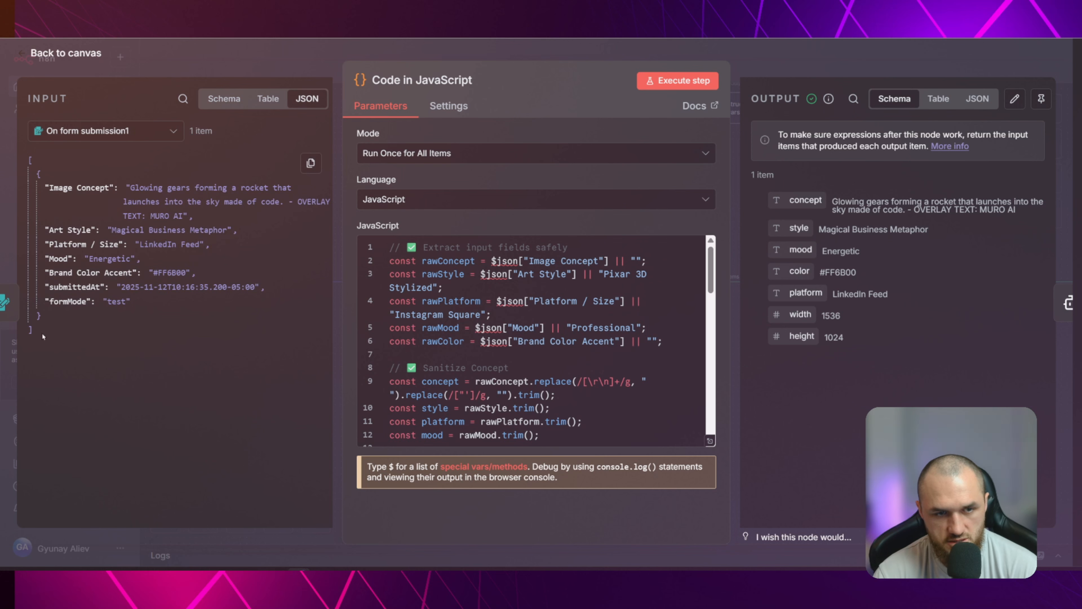
left_click(536, 246)
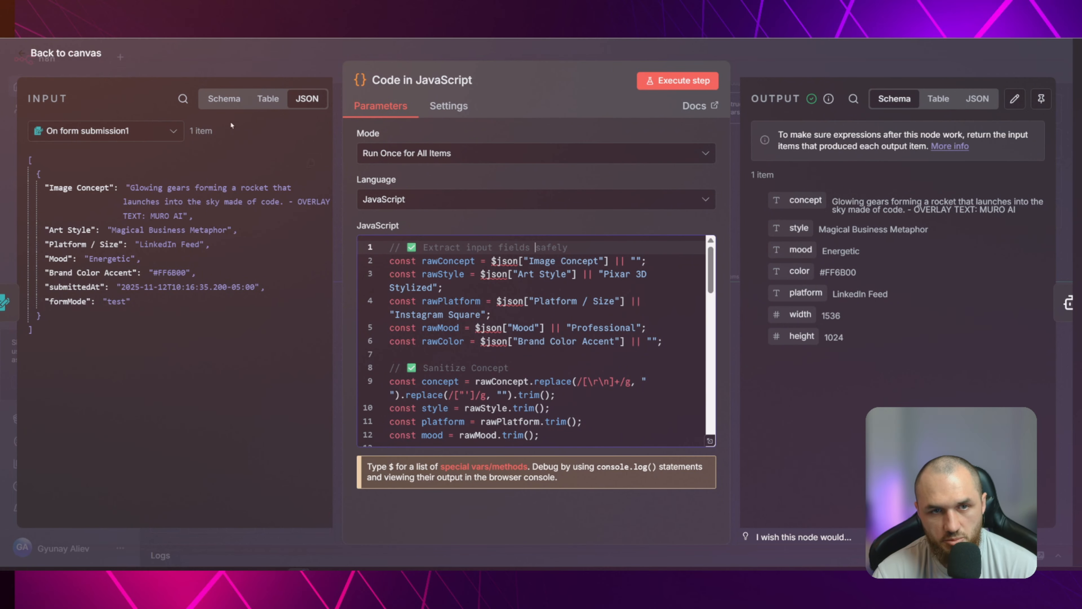
left_click(274, 56)
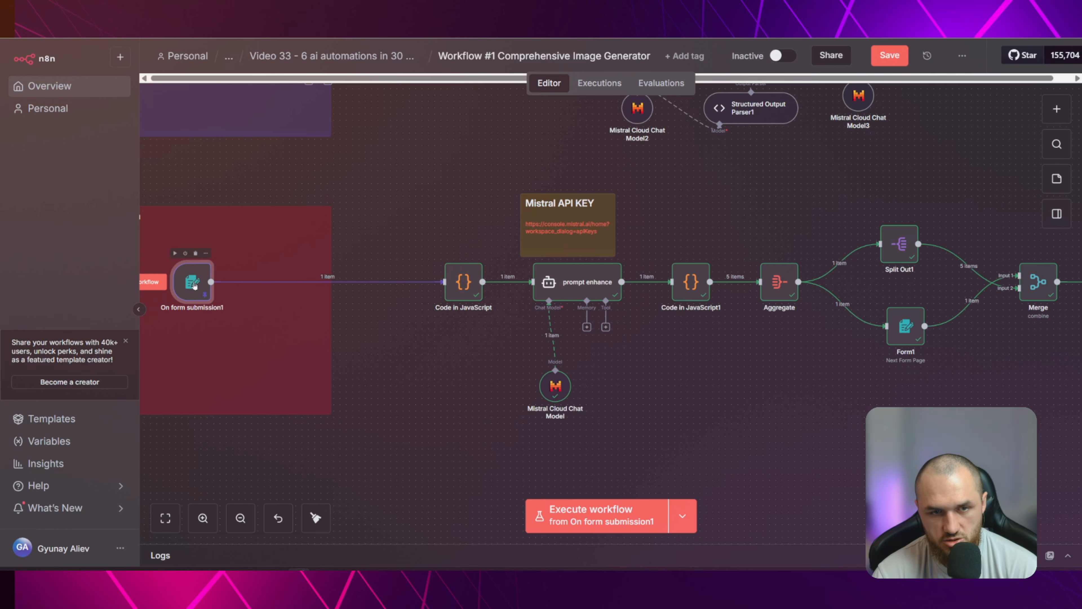
Recheck the form trigger's fields and art style options, and move its node closer to the Code in JavaScript node
double_click(192, 281)
scroll(396, 264, "down", 10)
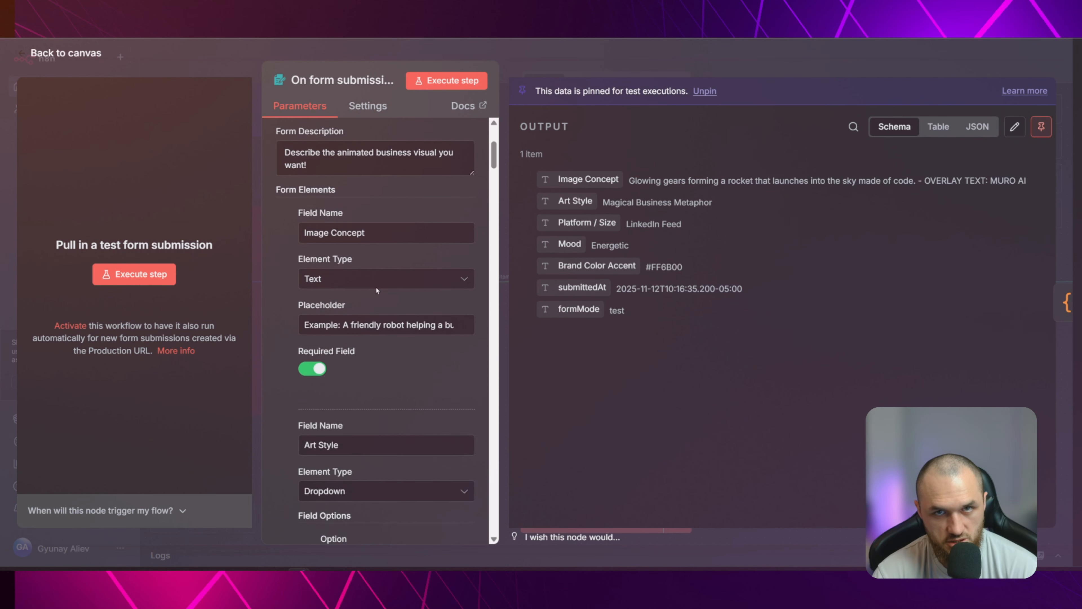
scroll(397, 259, "down", 20)
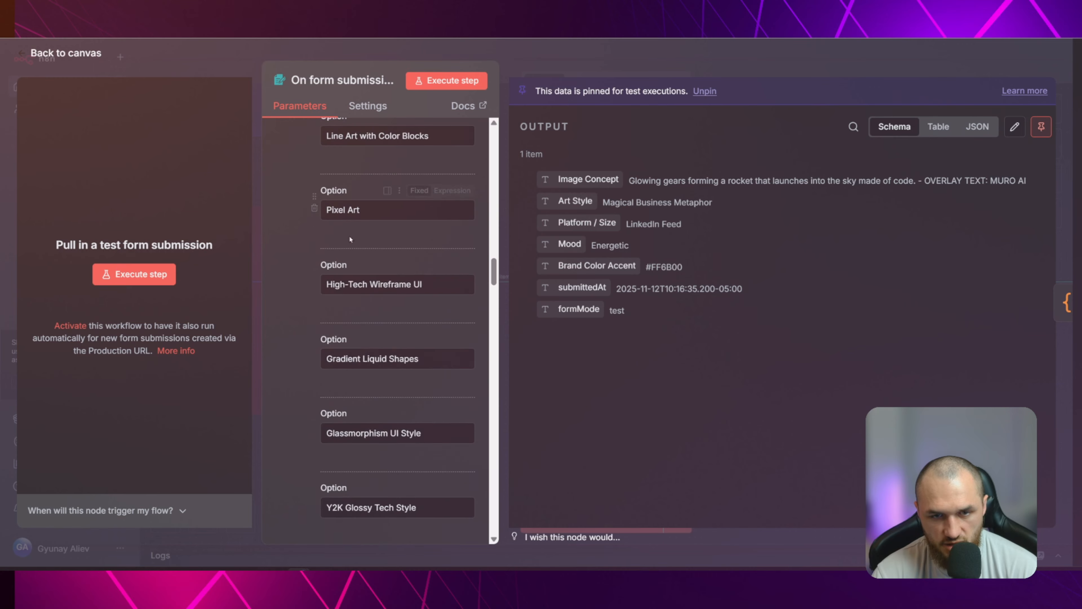
left_click(222, 62)
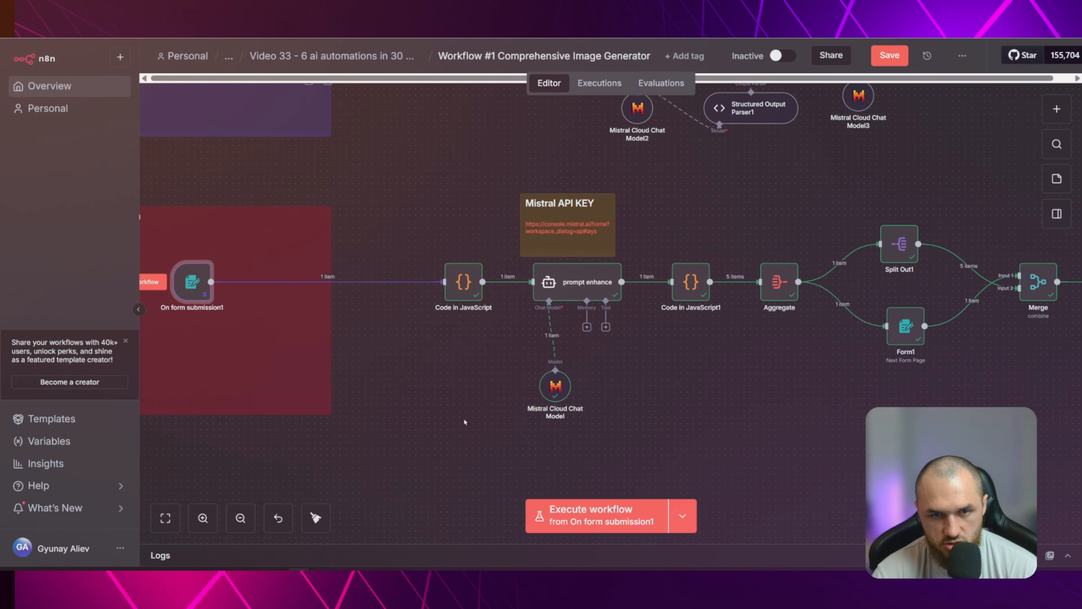
left_click_drag(195, 289, 251, 289)
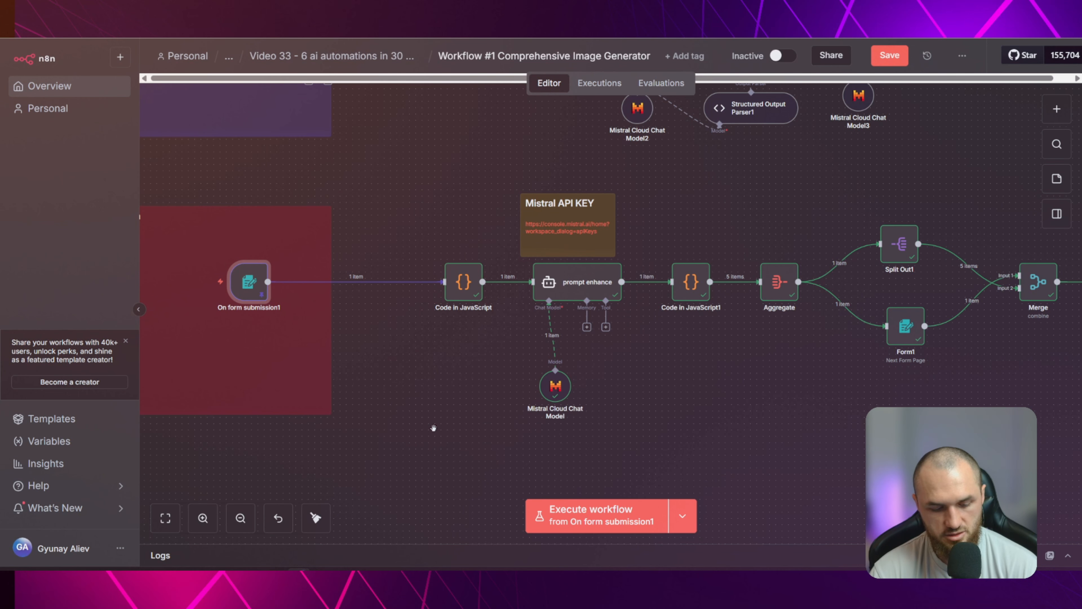
Switch to ChatGPT's HTML to Google Slides chat and write "I WANT YOU TO GENERATE A JS CODE WHICH WILL GET THESE INPUTS WHEN THE USER COOSES THEM"
mouse_move(322, 570)
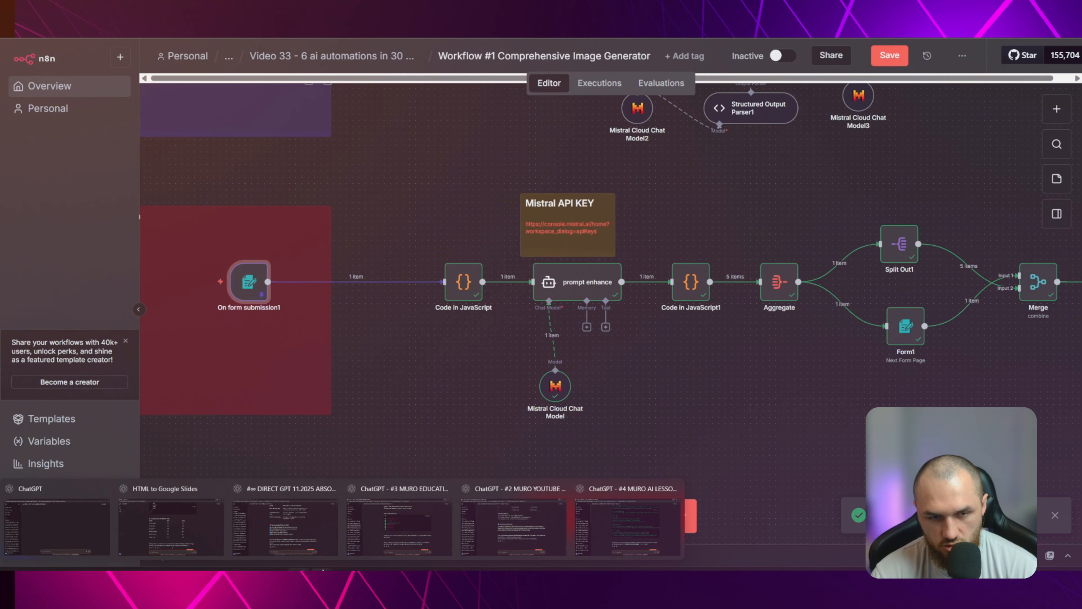
left_click(184, 528)
scroll(602, 337, "down", 3)
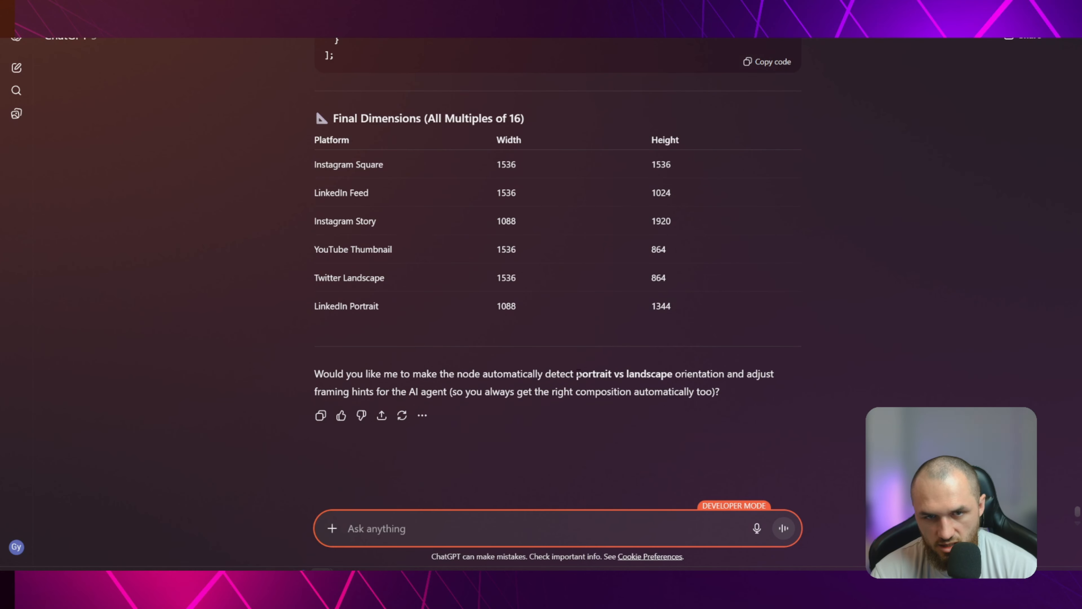
left_click(423, 521)
type("I WANT YOU TO GENER")
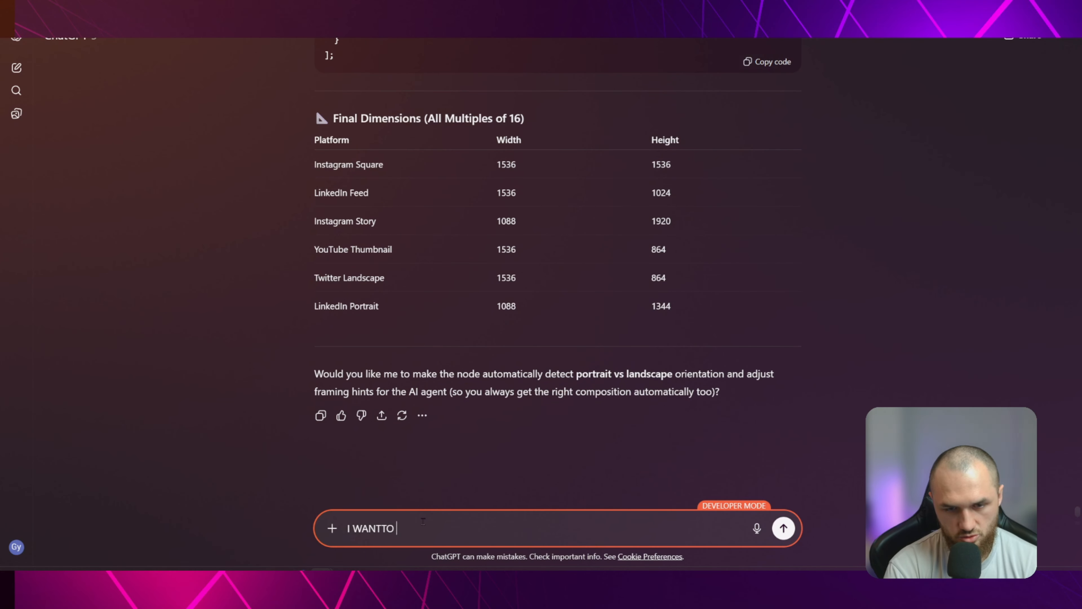
type("ATE A ")
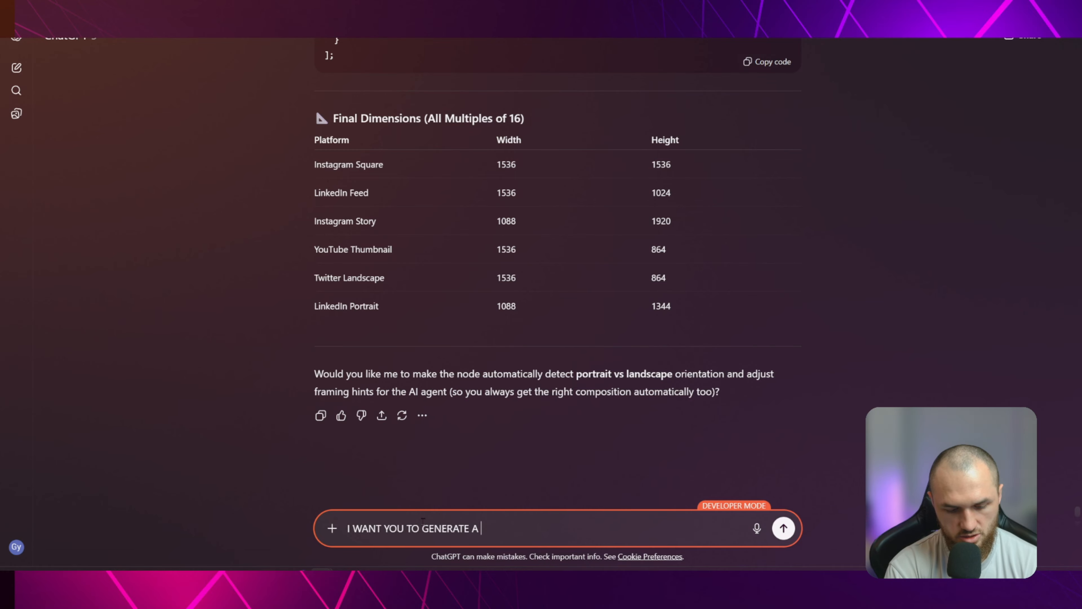
type("JS")
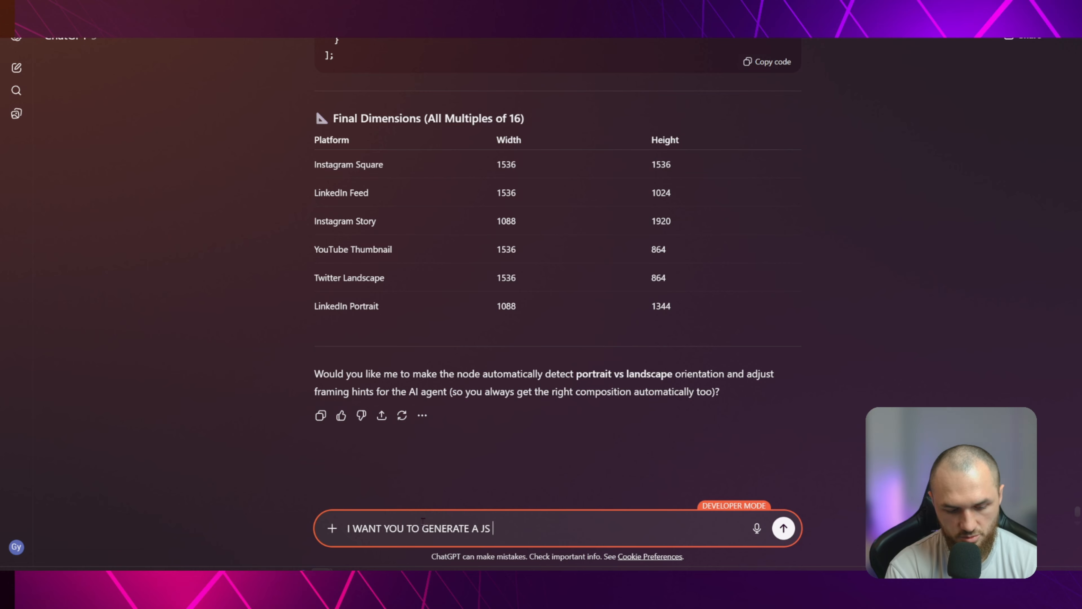
type(" CODE WHICH WILL G")
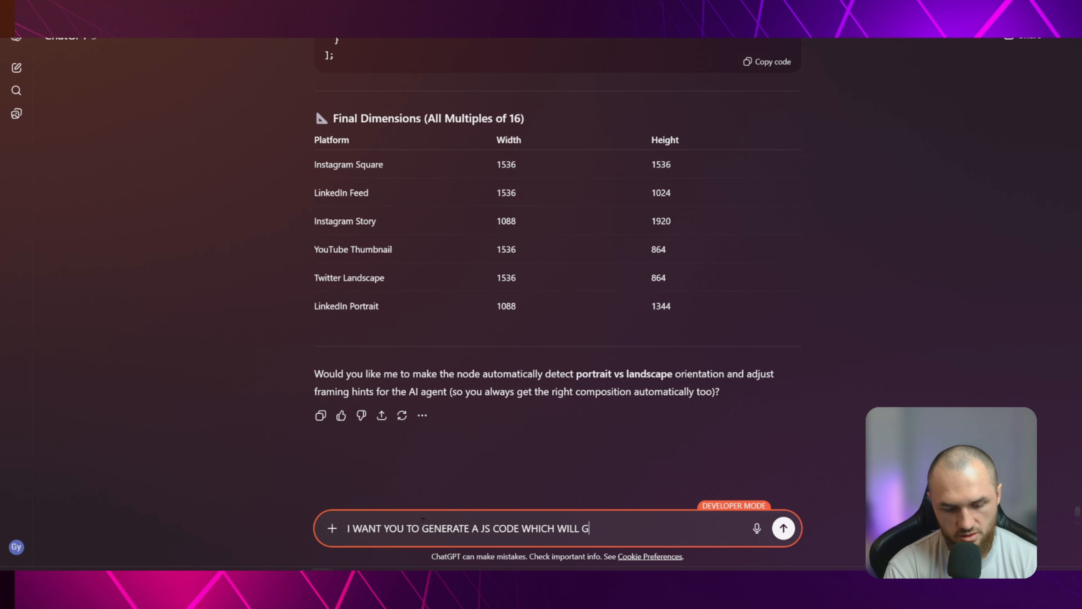
type("ET THESE INPUTS WHEN")
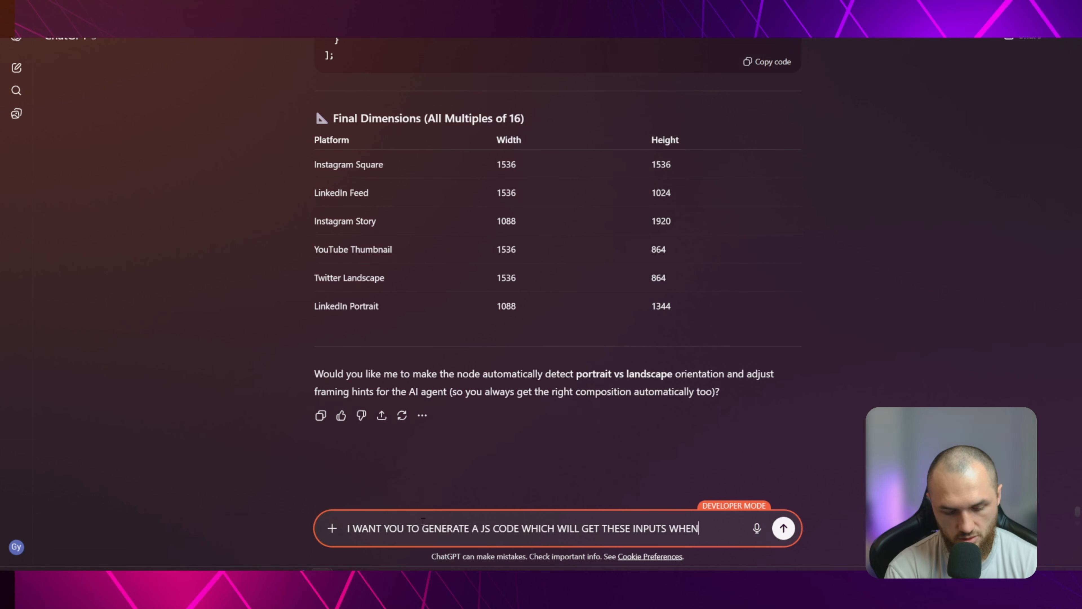
type(" THE USER COO")
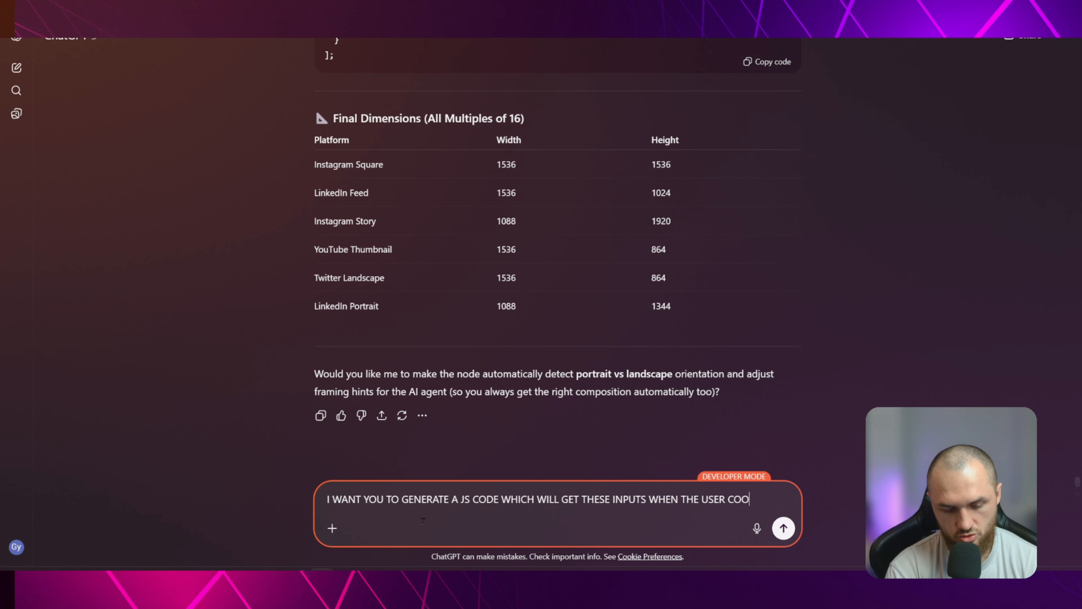
type("SES THEM I ")
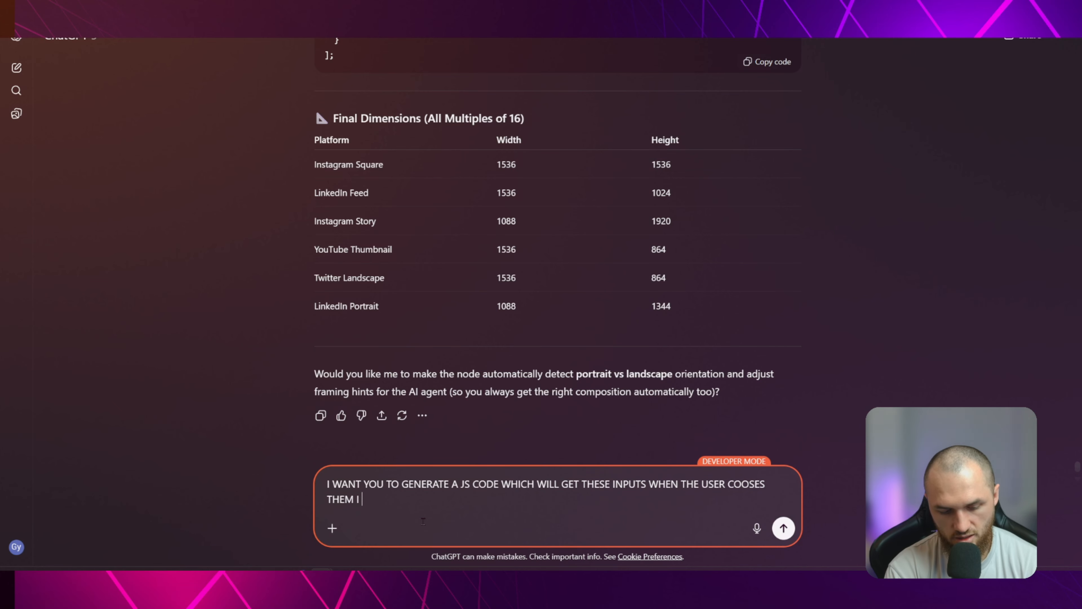
type("WANT THIS CODE TO ")
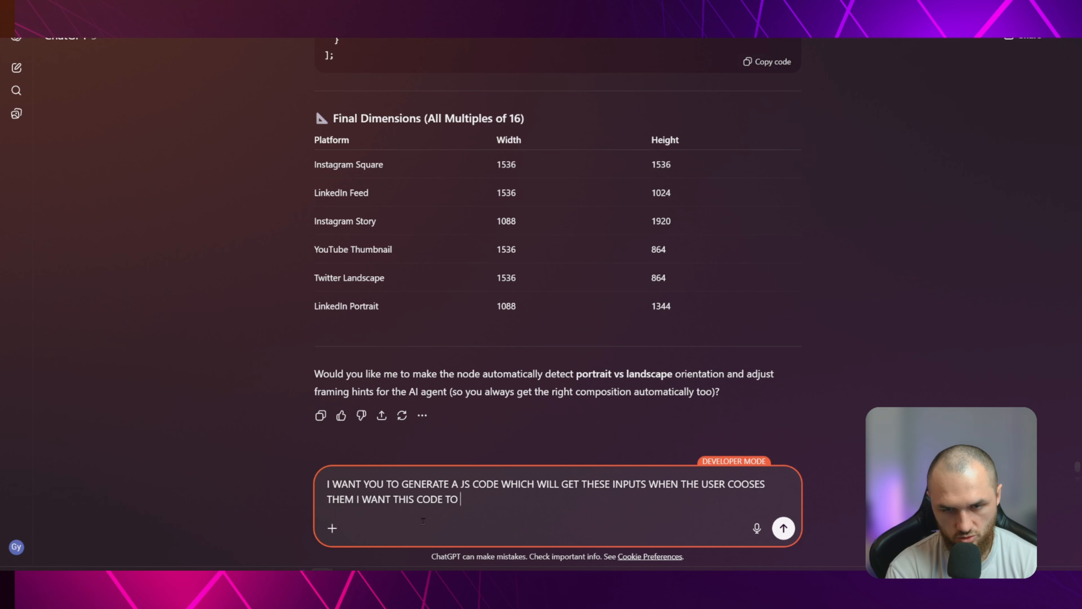
type("OUTPUT THE CHO")
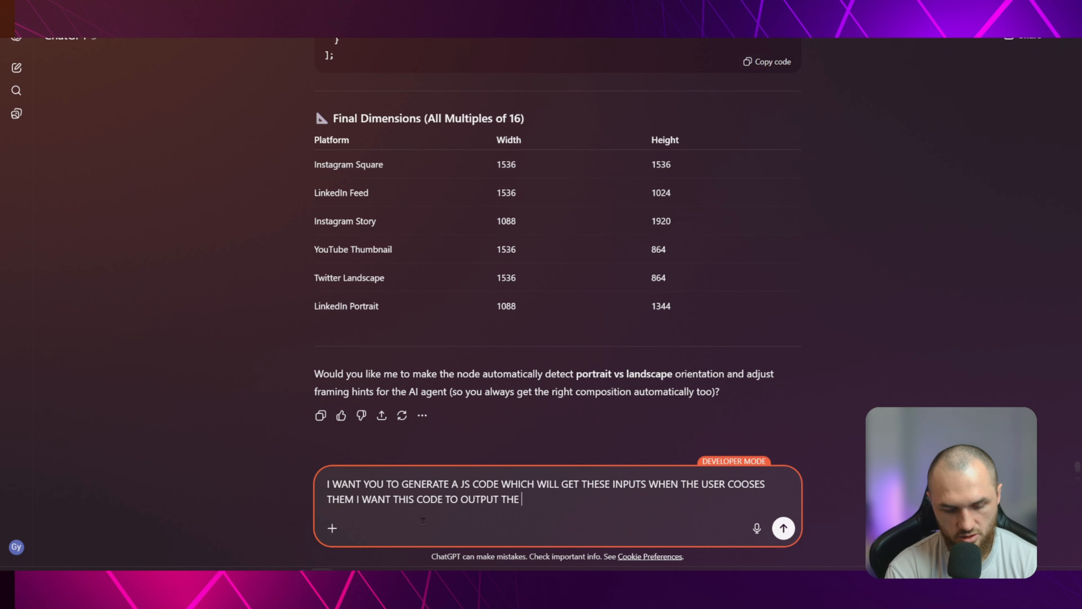
Continue the prompt with the output requirement "I WANT THIS CODE TO OUTPUT THE CHOICES"
key("BackSpace")
type("HOICES BU")
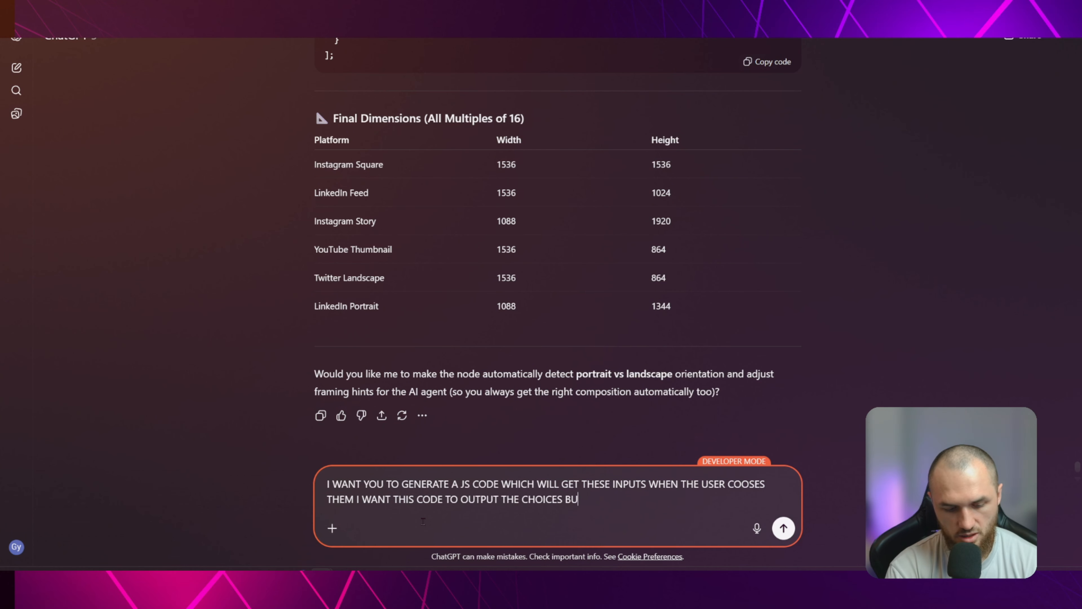
type("T FORM THE CH")
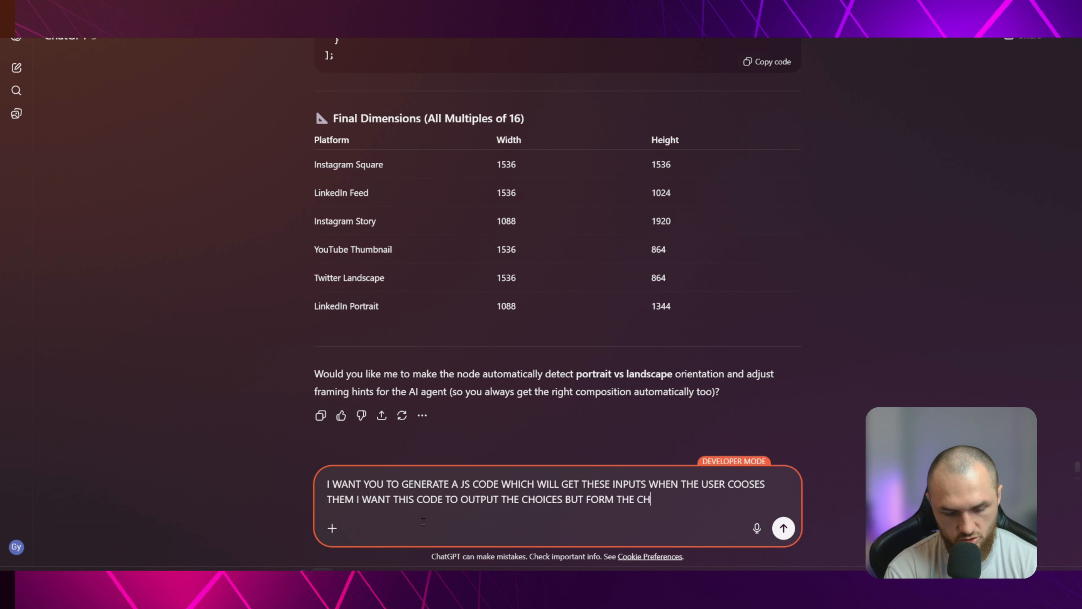
type("OICES OF IMAGE SIZE")
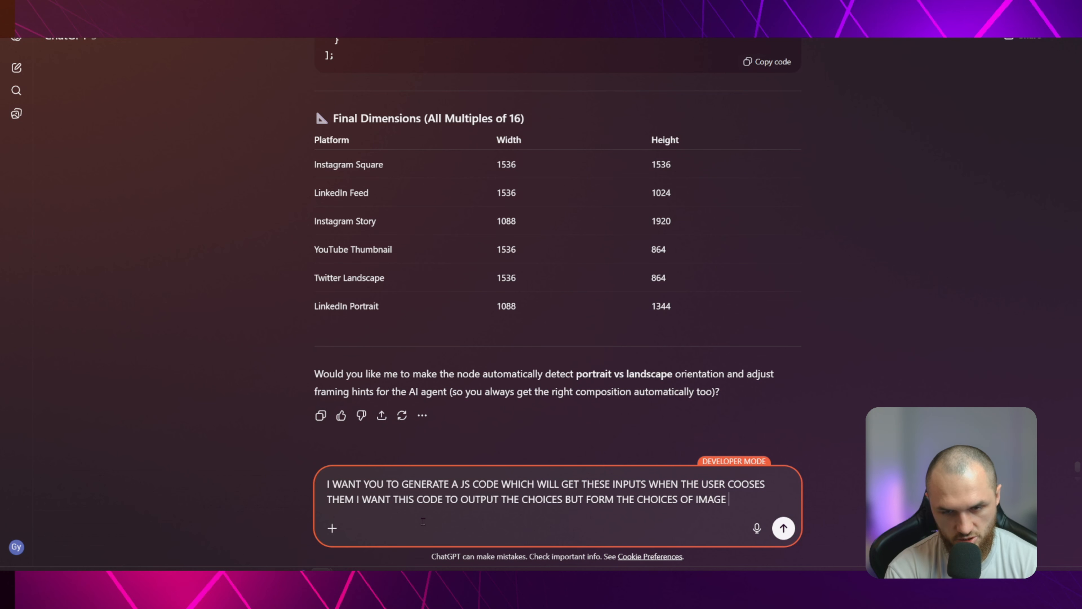
Continue the prompt with the exception "BUT FORM THE CHOICES OF PLATFORM TO"
key("ctrl+BackSpace")
key("ctrl+BackSpace")
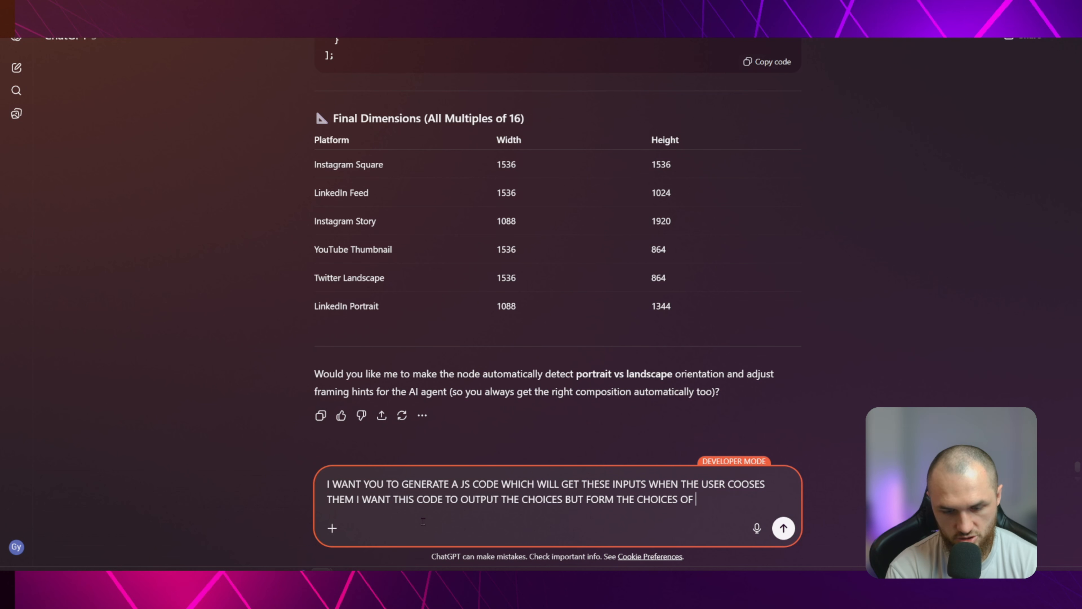
type("PLATFORM")
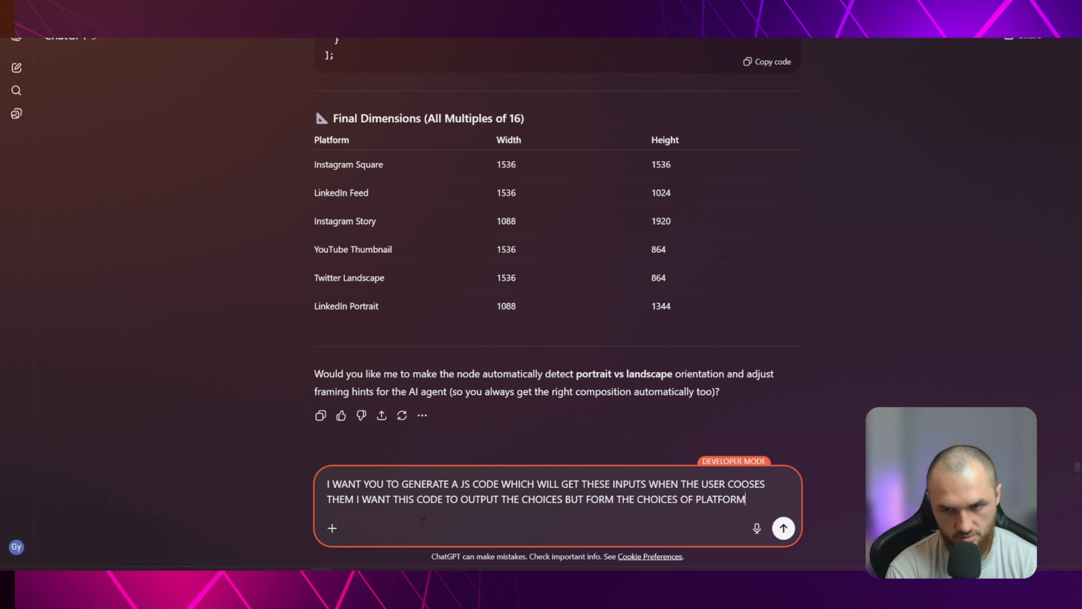
type(" TO CONVERT THE ")
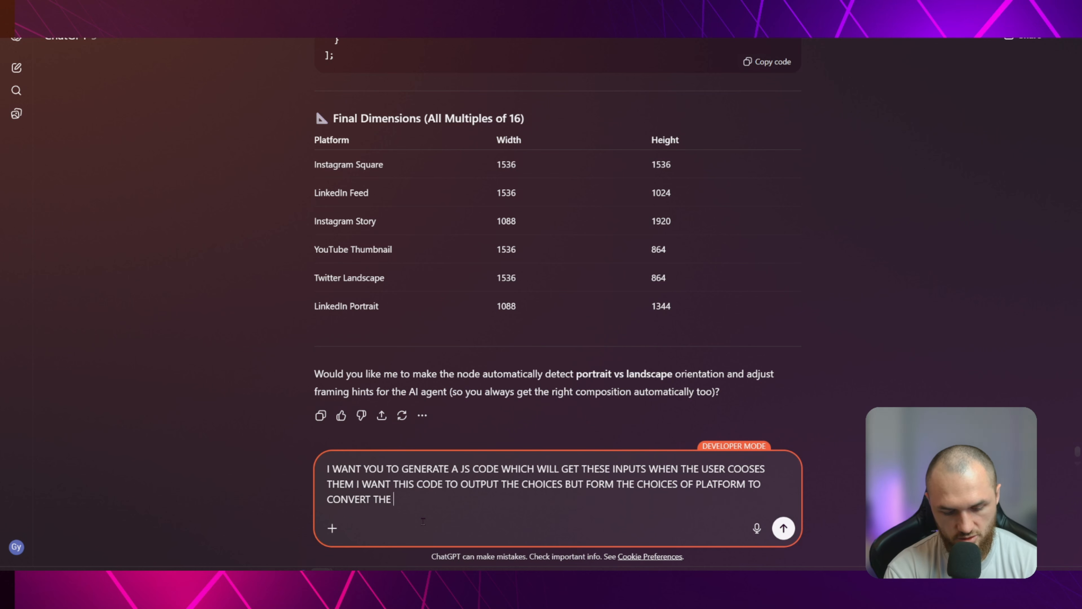
type("CHOICE TO IMAG")
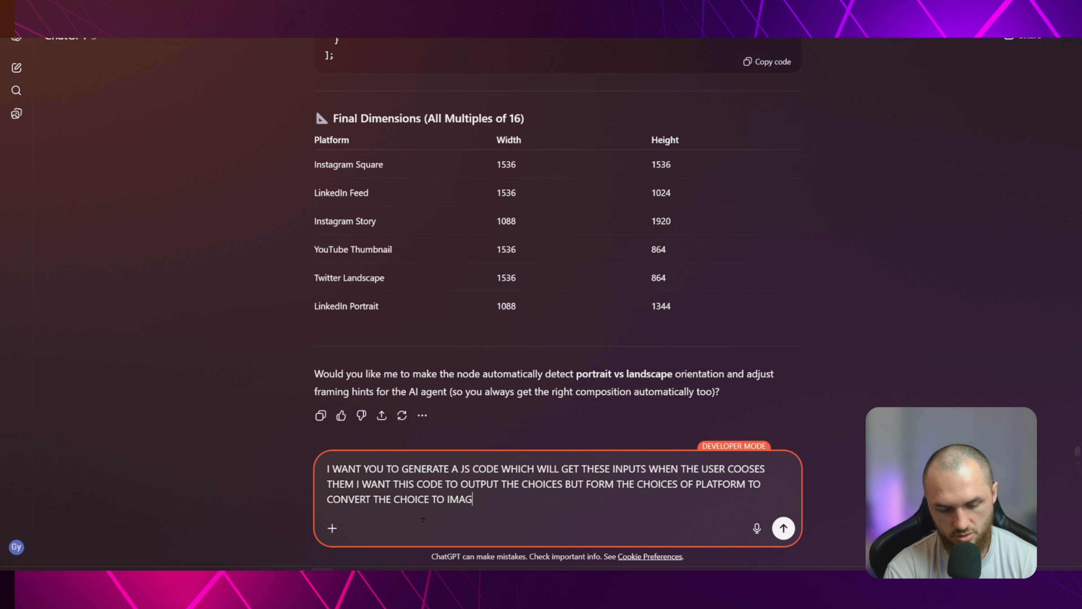
type("E DIMA")
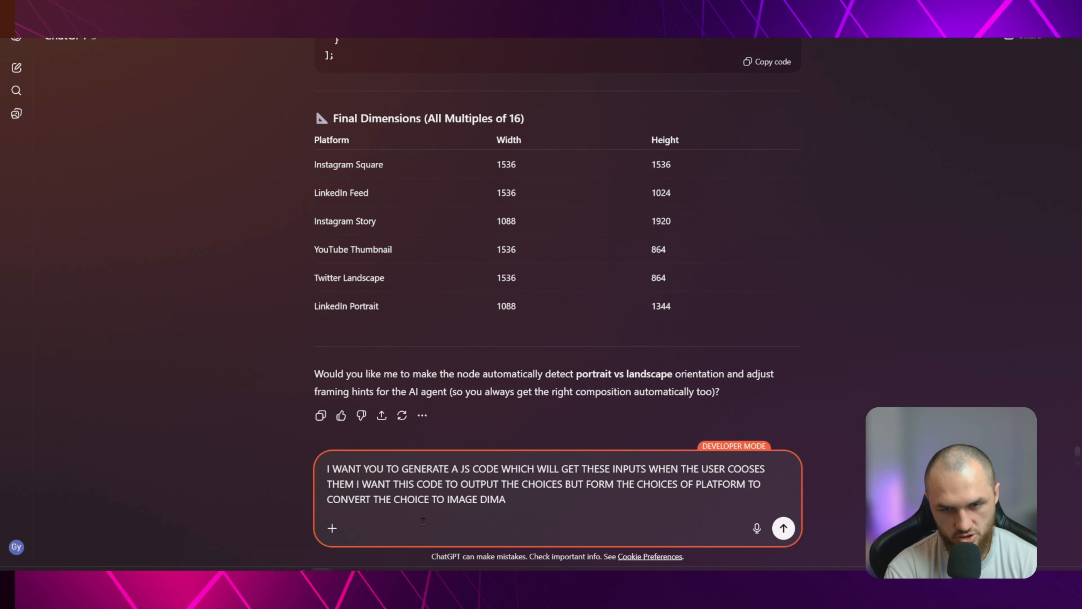
Finish the prompt text with "CONVERT THE CHOICE TO IMAGE DIMENSIONS :" and paste the copied workflow JSON on a new line below it
key("BackSpace")
type("ENSIONS :")
key("shift+Return")
key("ctrl+v")
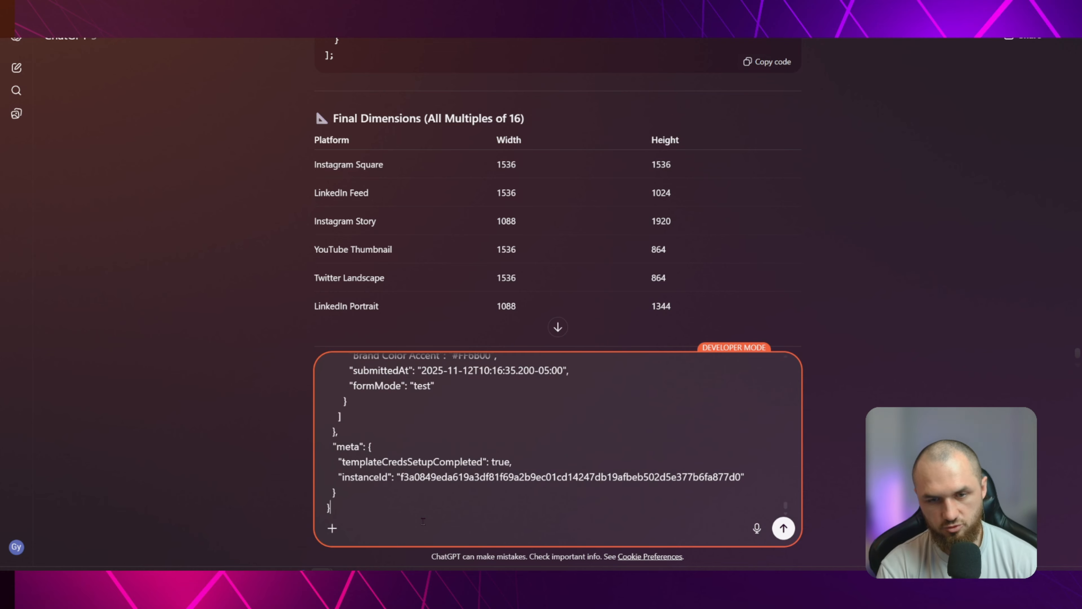
Examine the pasted workflow JSON in the prompt, including its art style and mood options and the pinned form submission data
scroll(575, 459, "up", 5)
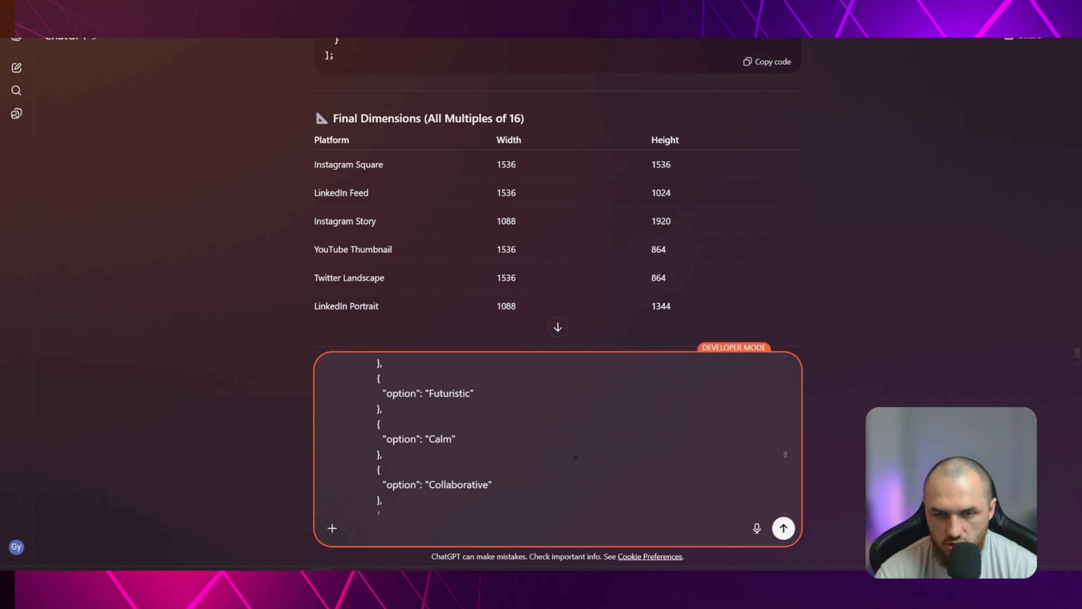
scroll(446, 435, "up", 3)
scroll(479, 448, "up", 10)
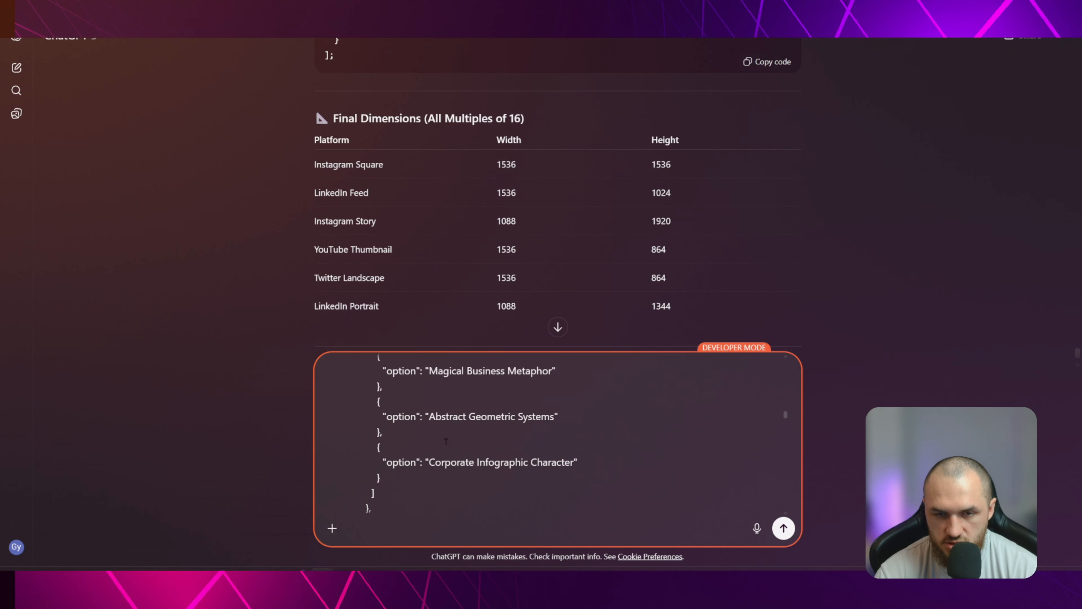
scroll(479, 447, "up", 5)
scroll(485, 447, "down", 15)
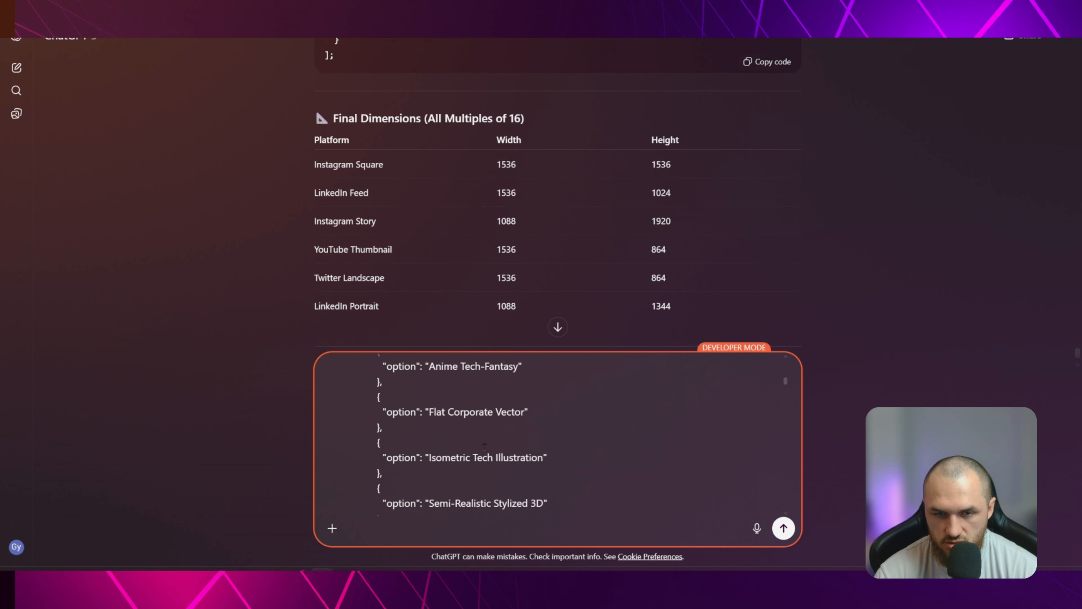
scroll(491, 447, "down", 15)
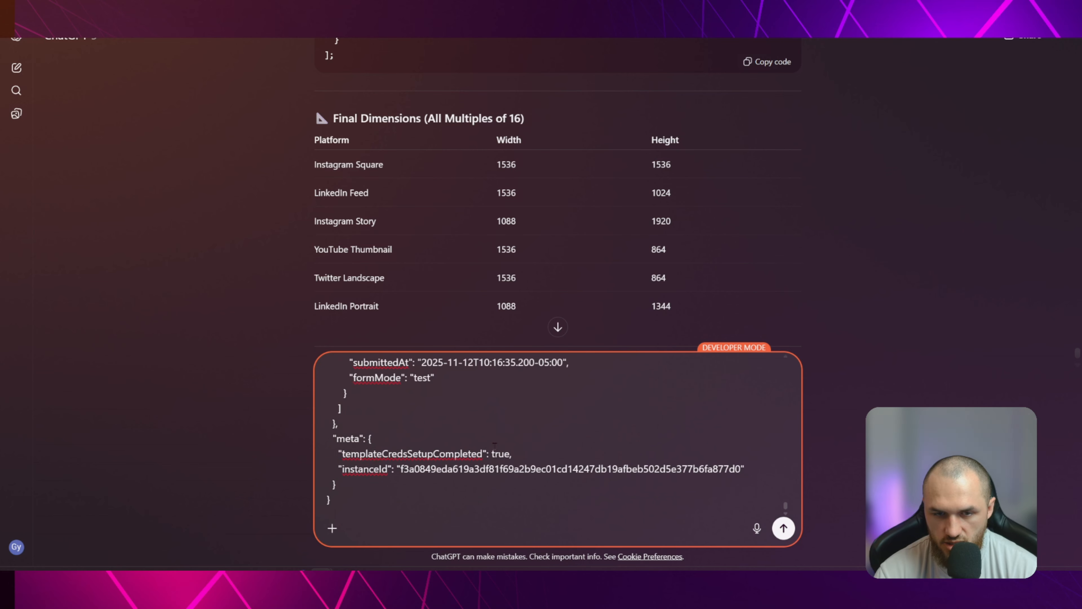
scroll(491, 451, "up", 5)
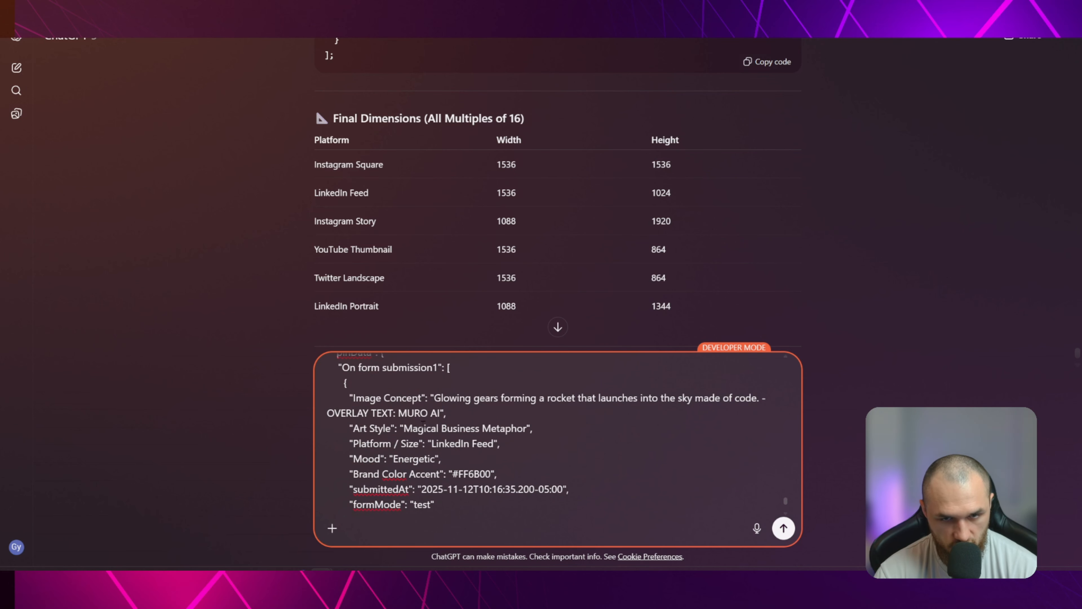
scroll(423, 422, "up", 2)
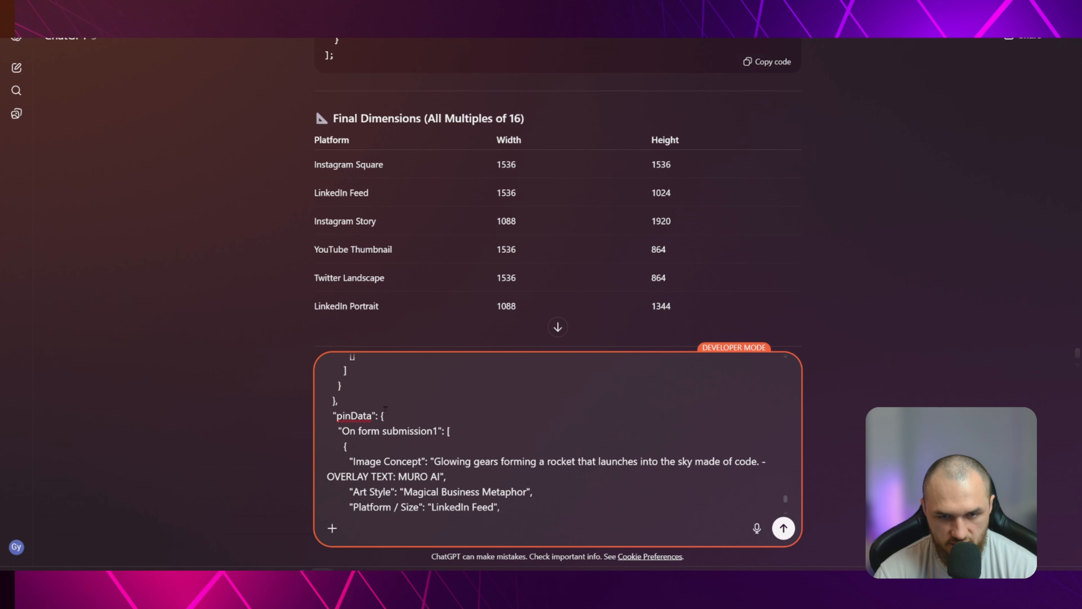
scroll(386, 410, "down", 4)
scroll(522, 431, "down", 2)
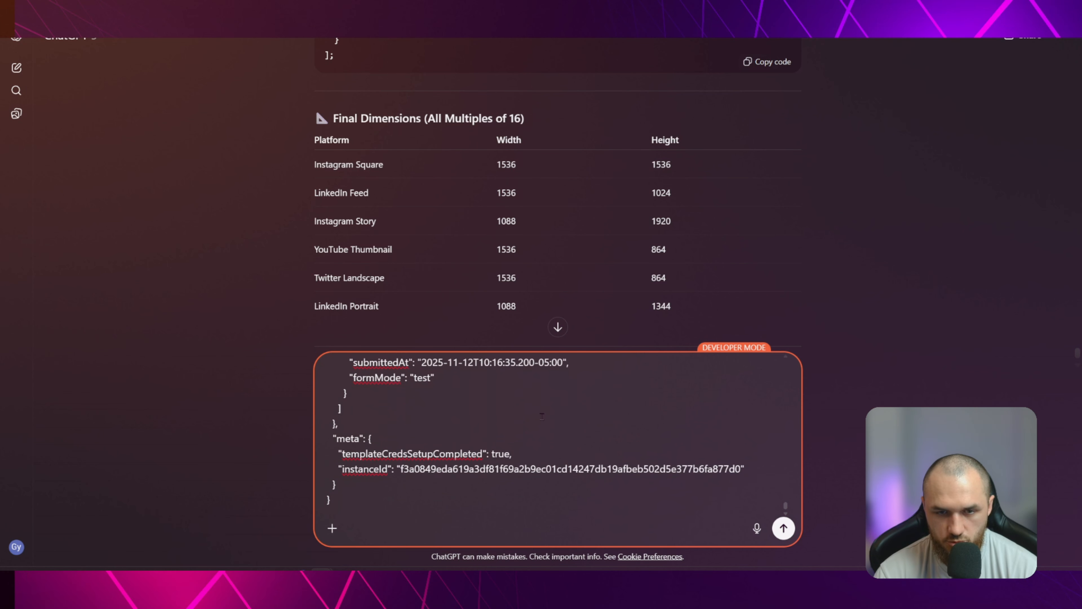
scroll(517, 423, "up", 6)
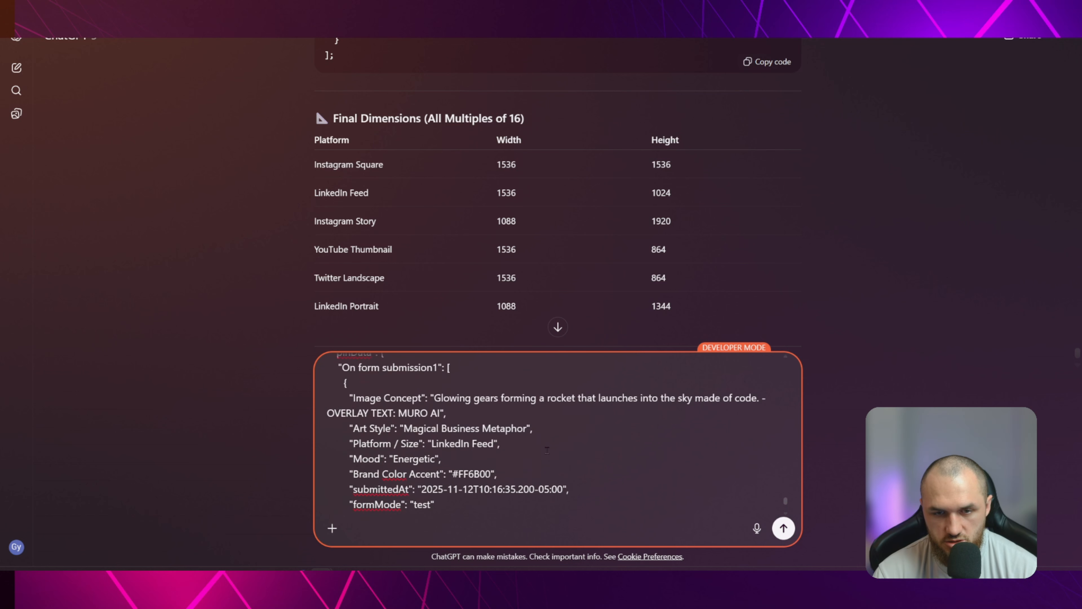
scroll(434, 412, "down", 2)
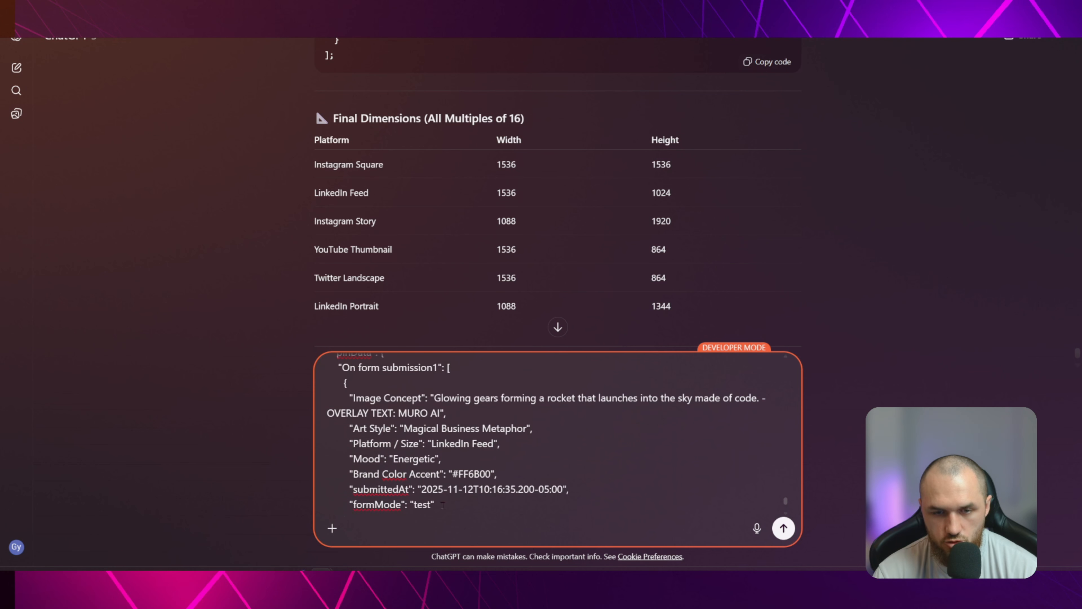
scroll(597, 512, "down", 4)
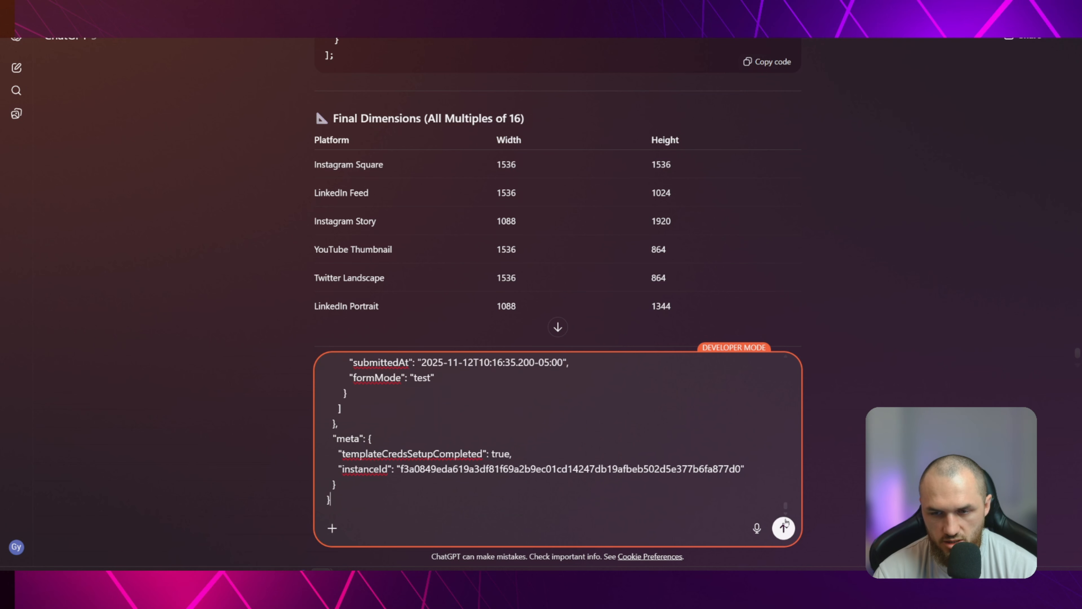
Send the prompt and review the generated Code Node script down to its example output
left_click(784, 529)
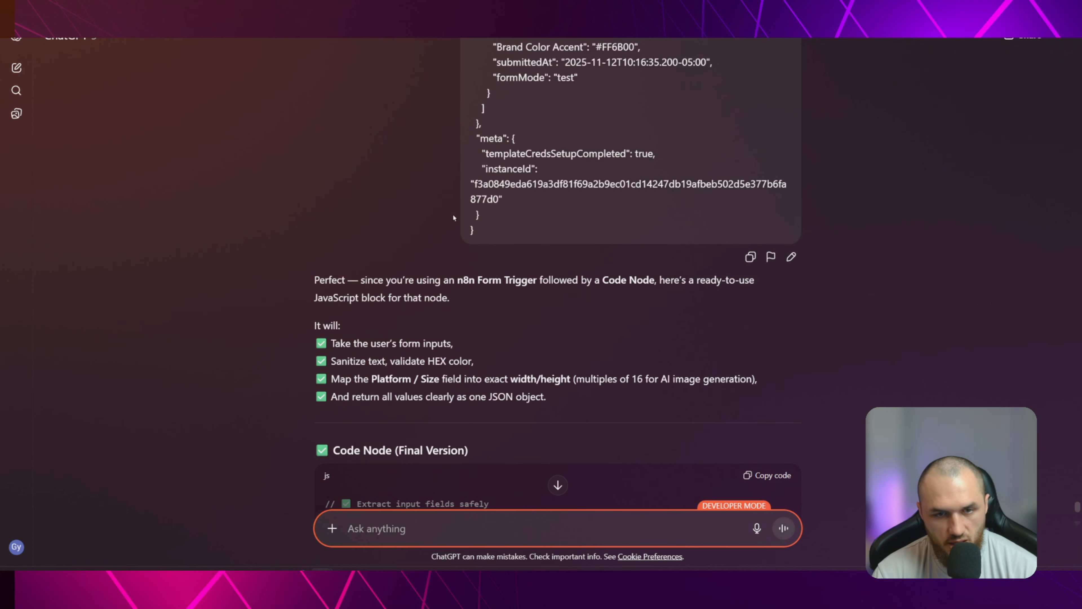
scroll(529, 200, "down", 6)
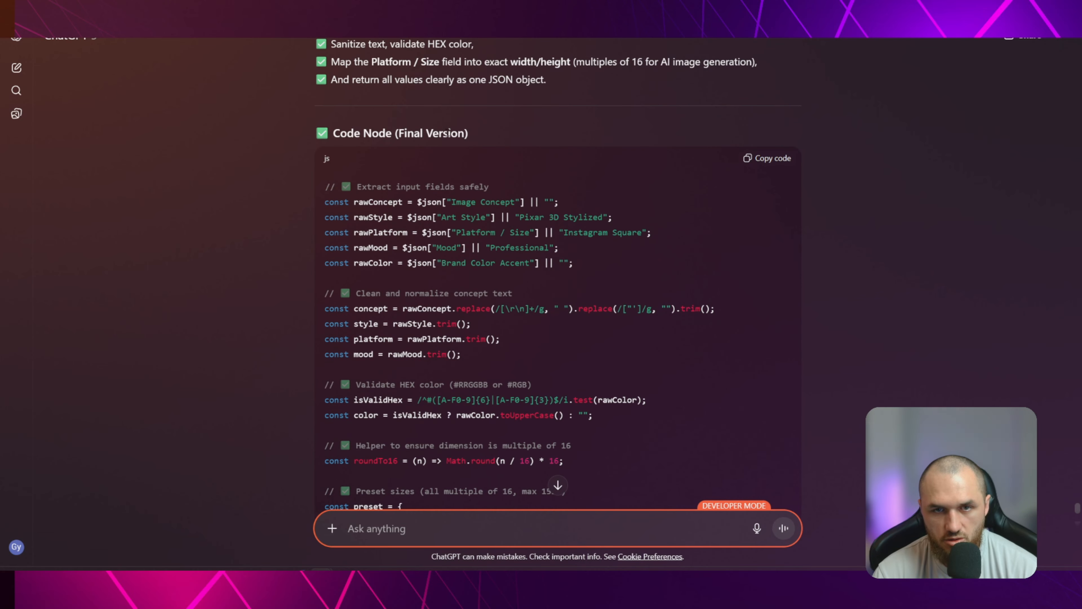
scroll(396, 157, "down", 9)
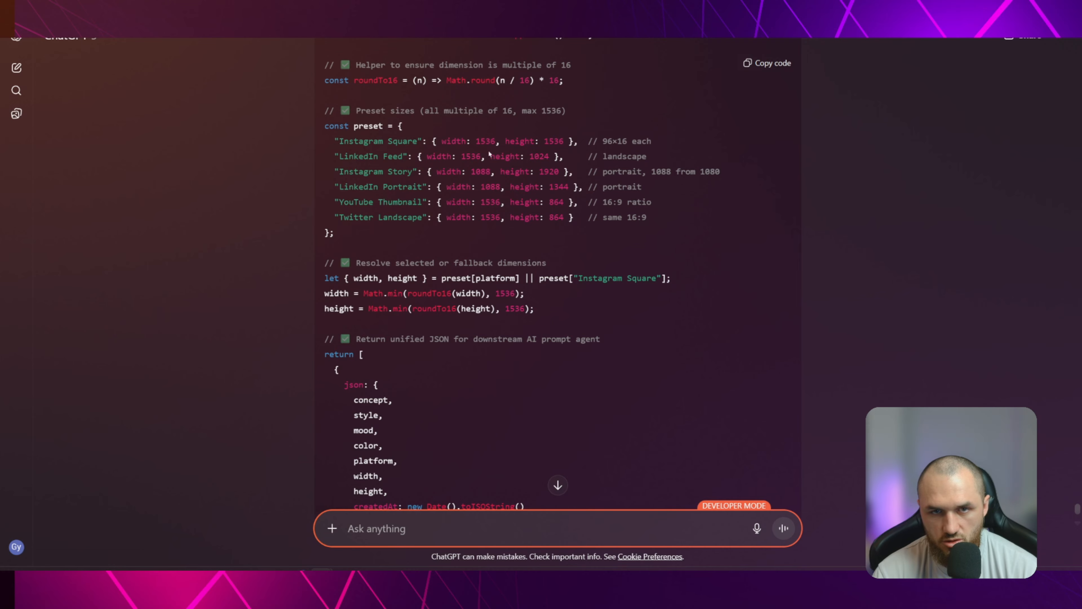
scroll(439, 262, "down", 10)
left_click_drag(361, 196, 315, 196)
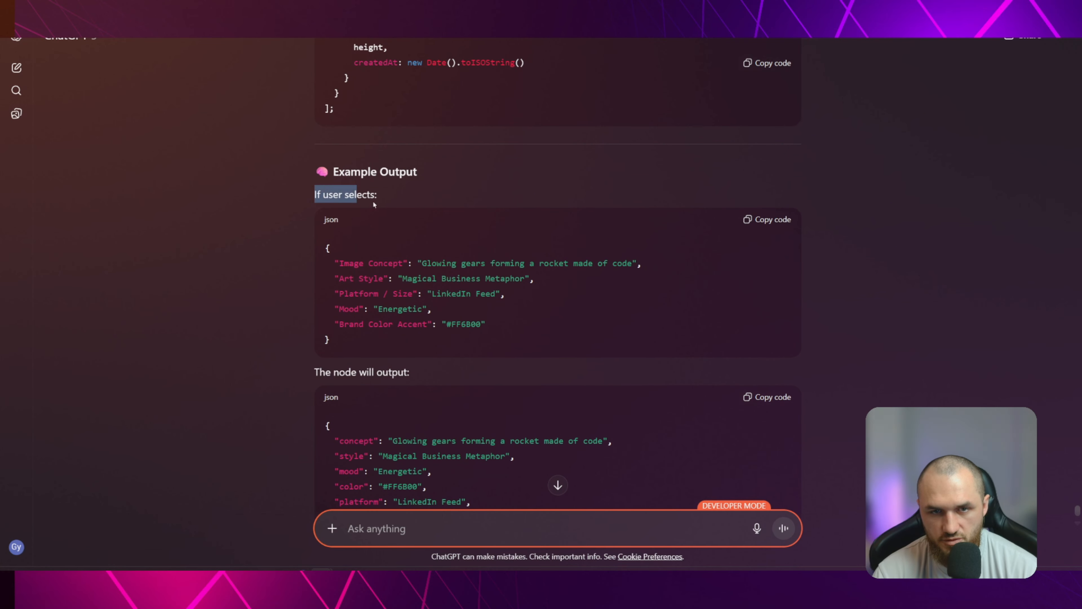
left_click(470, 262)
scroll(460, 301, "down", 4)
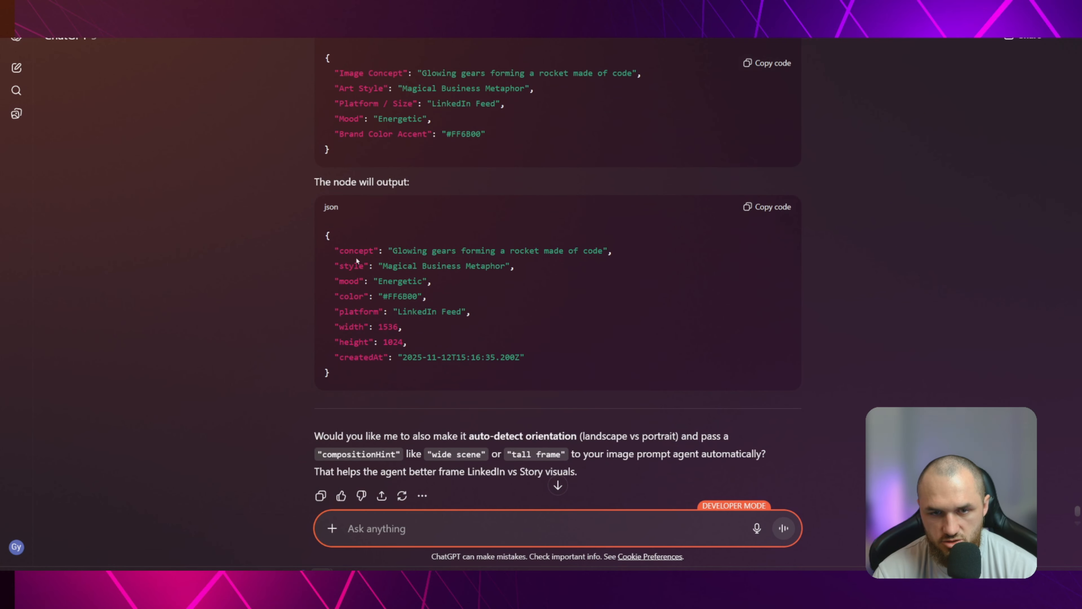
Examine the width and height values in the example JSON that the node will output
left_click_drag(339, 325, 368, 342)
left_click(489, 328)
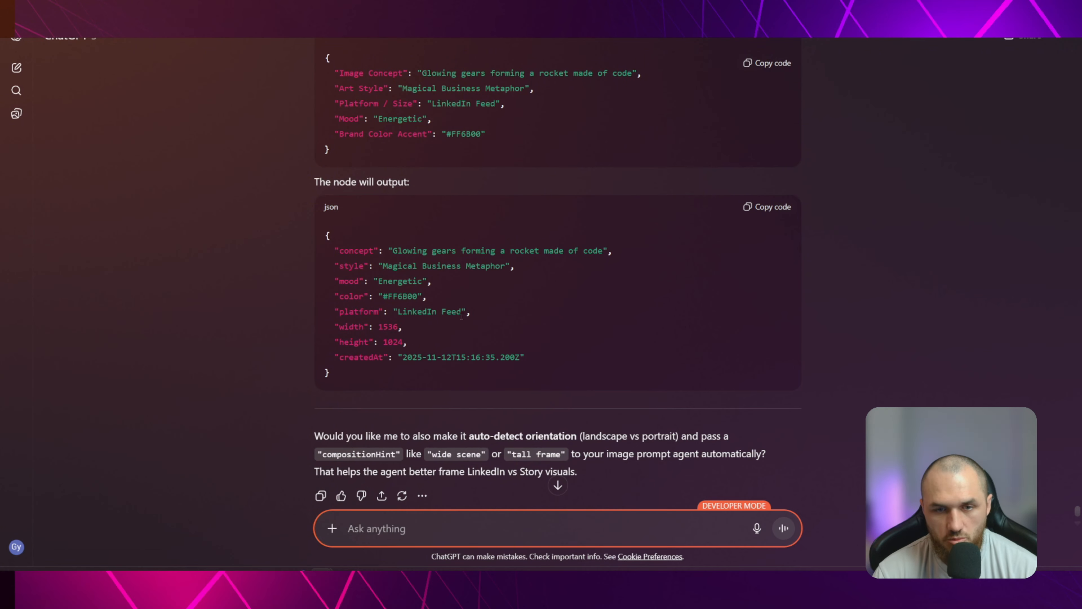
left_click_drag(377, 327, 398, 326)
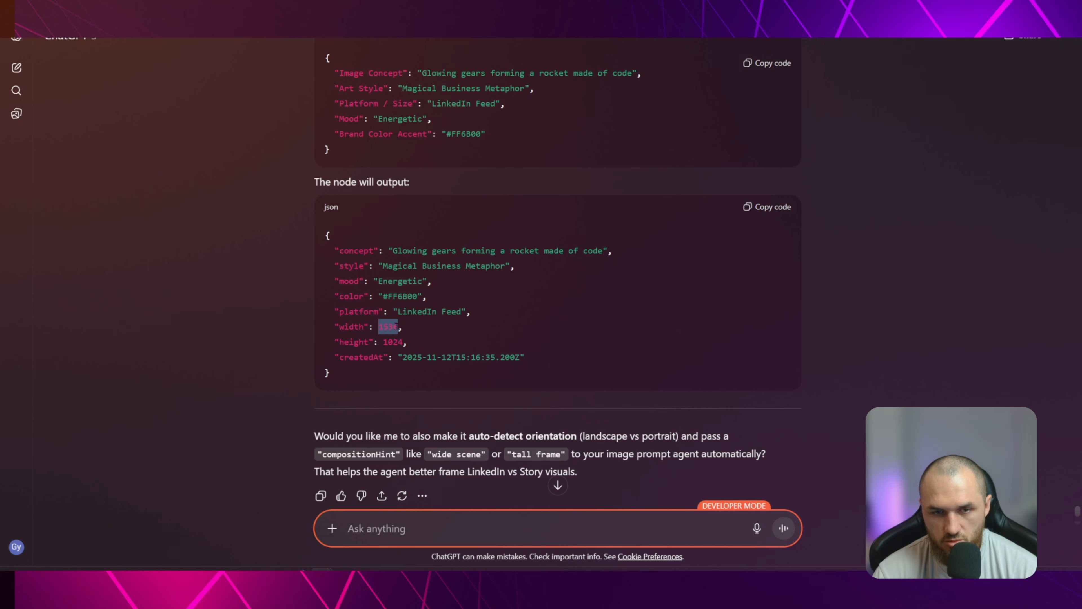
left_click(437, 326)
left_click_drag(378, 326, 398, 342)
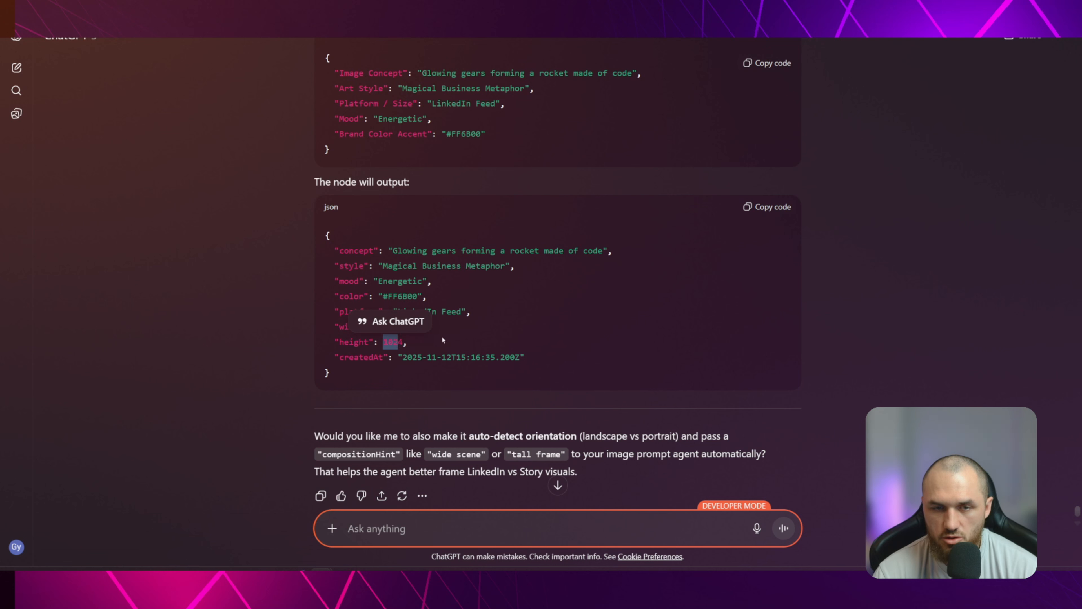
left_click(462, 346)
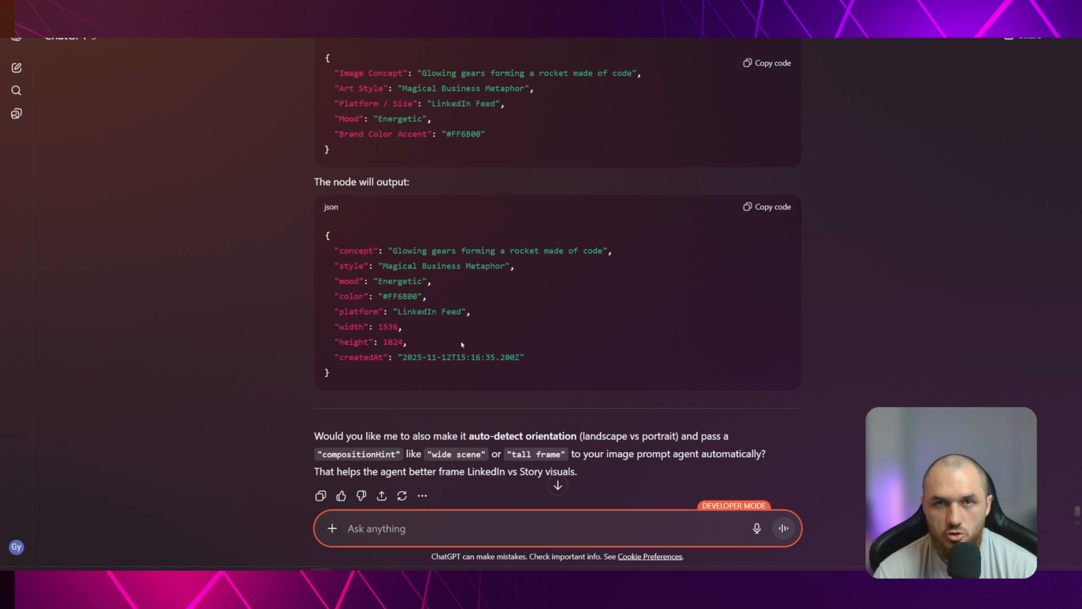
double_click(392, 334)
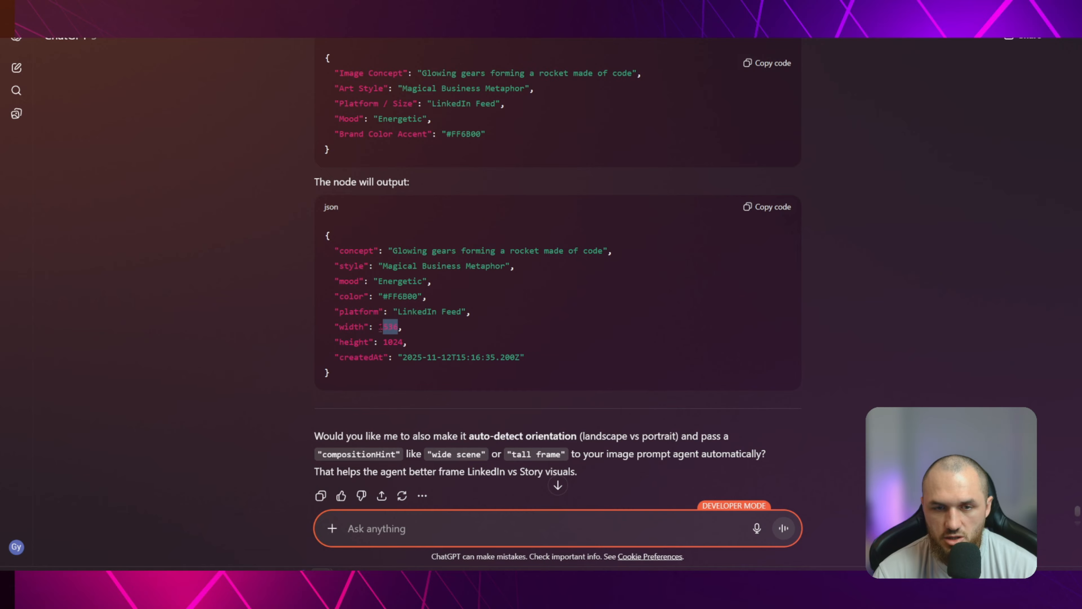
left_click(456, 338)
left_click_drag(377, 327, 401, 327)
left_click(468, 325)
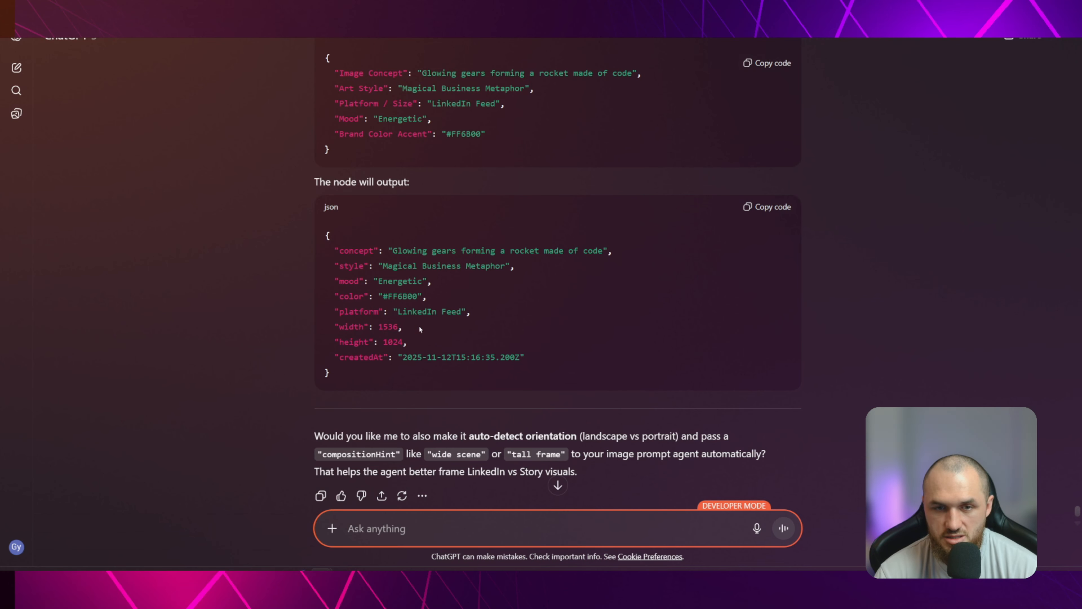
Review the preset sizes section of the generated code for each platform's width and height
scroll(449, 323, "up", 15)
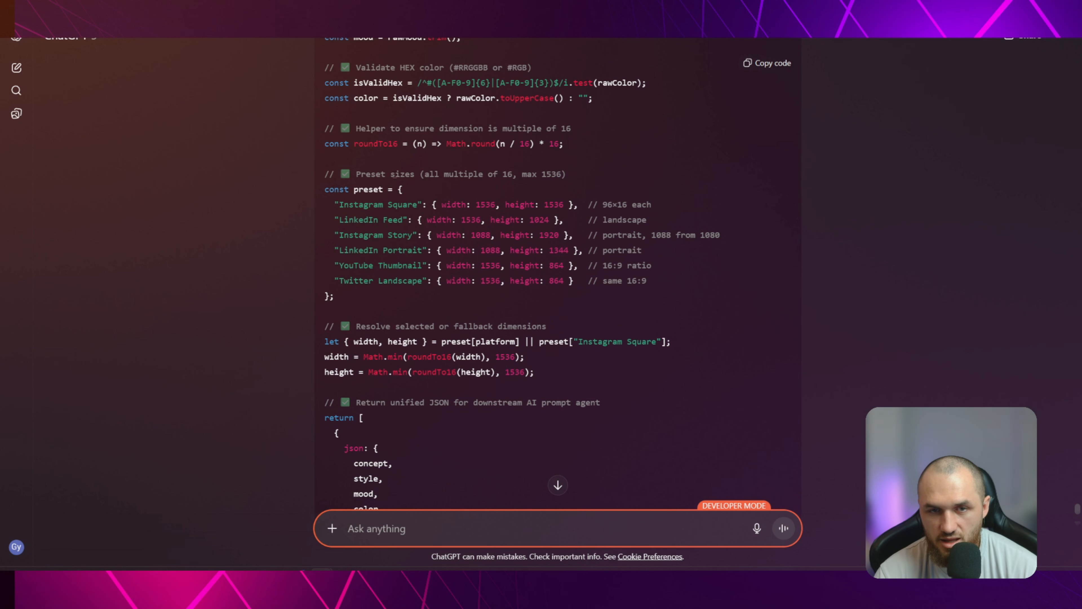
left_click_drag(357, 174, 565, 174)
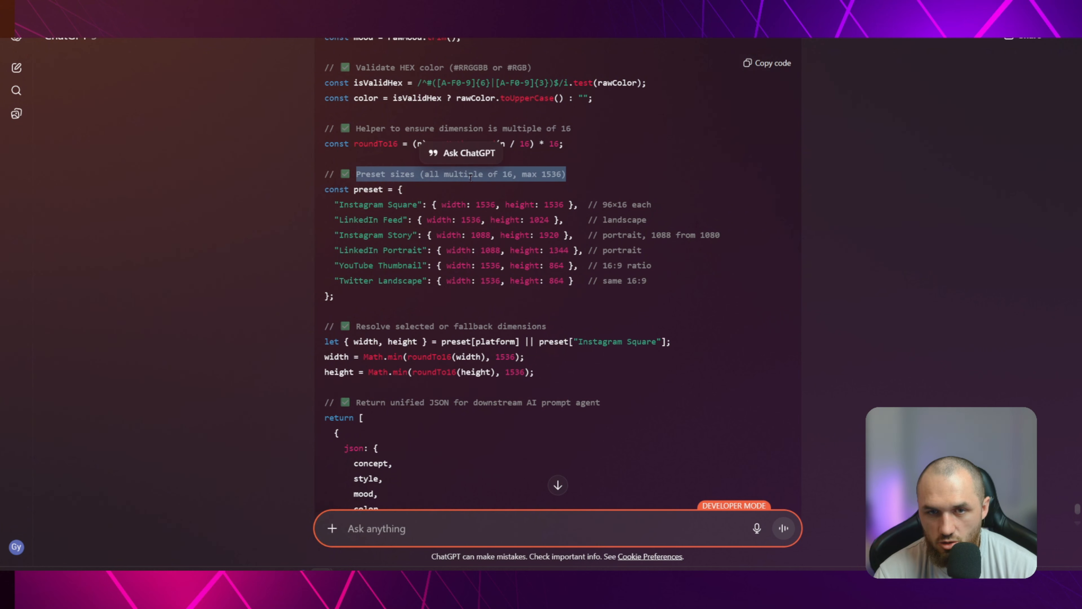
left_click(446, 174)
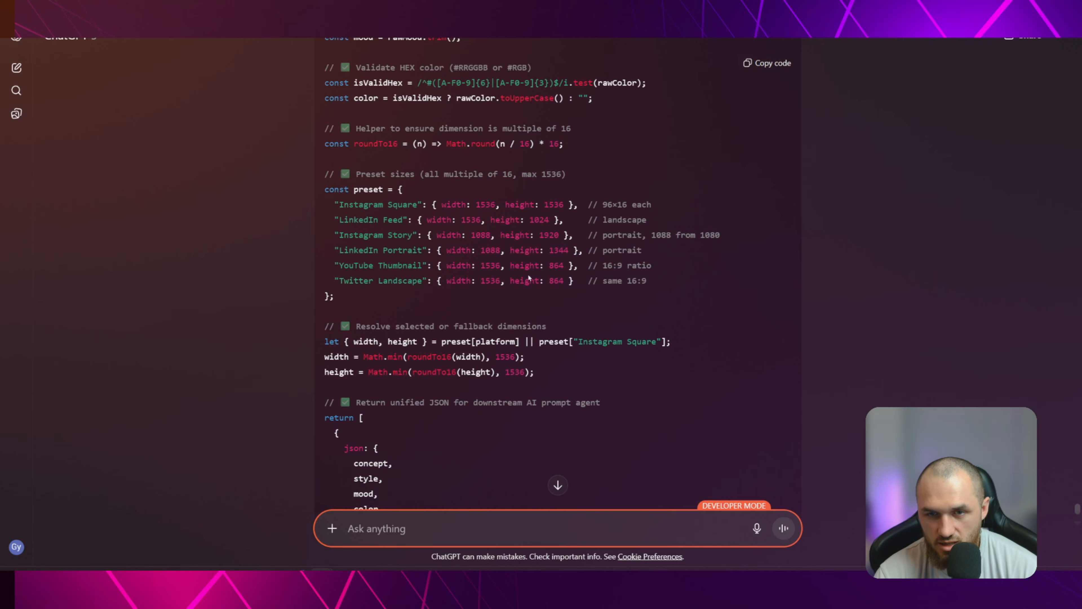
Recheck the example output, then switch to n8n and open the Code in JavaScript node to view its output fields
scroll(627, 291, "down", 10)
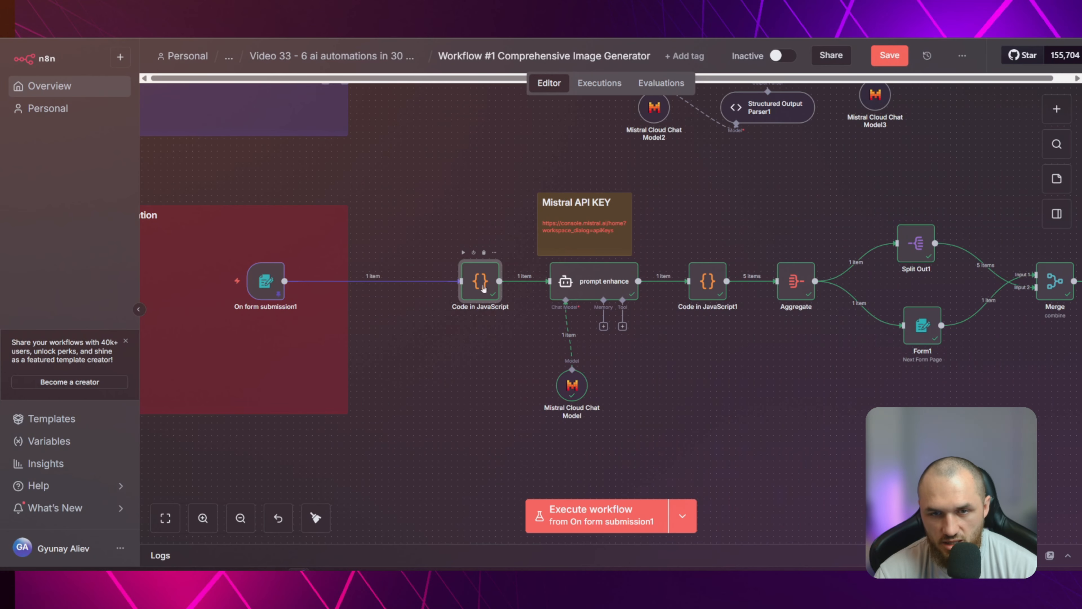
double_click(484, 289)
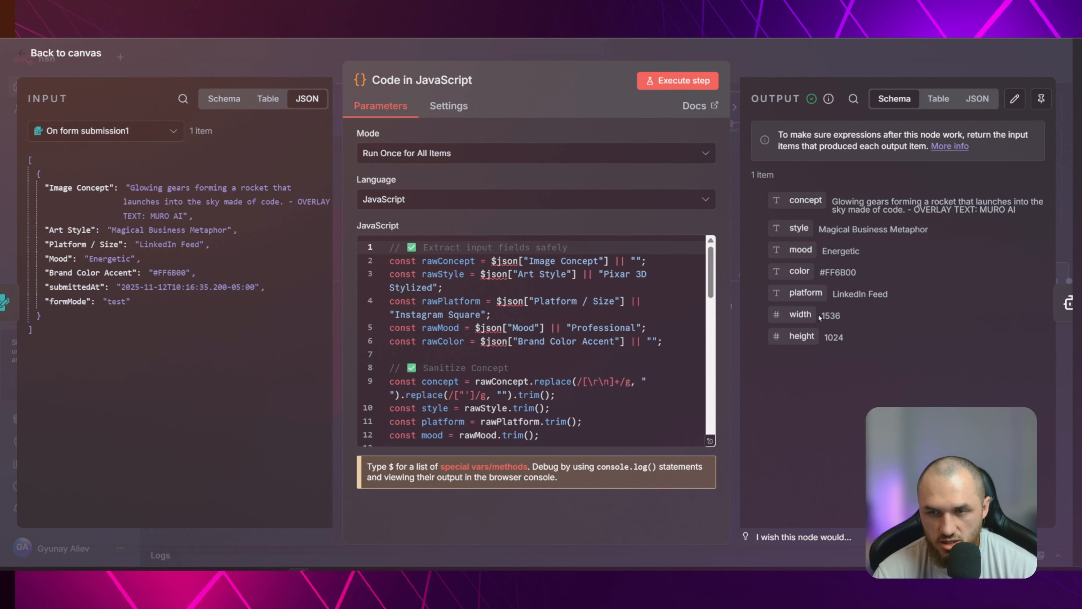
Leave the Code in JavaScript node, check the On form submission1 trigger, and start a test run that opens its form
double_click(836, 315)
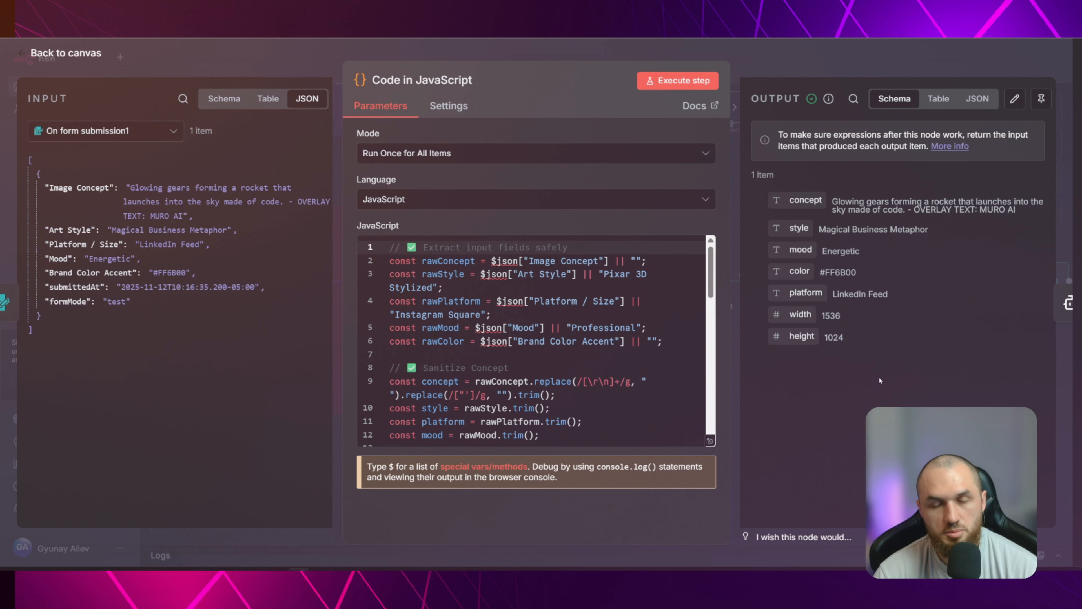
left_click(66, 53)
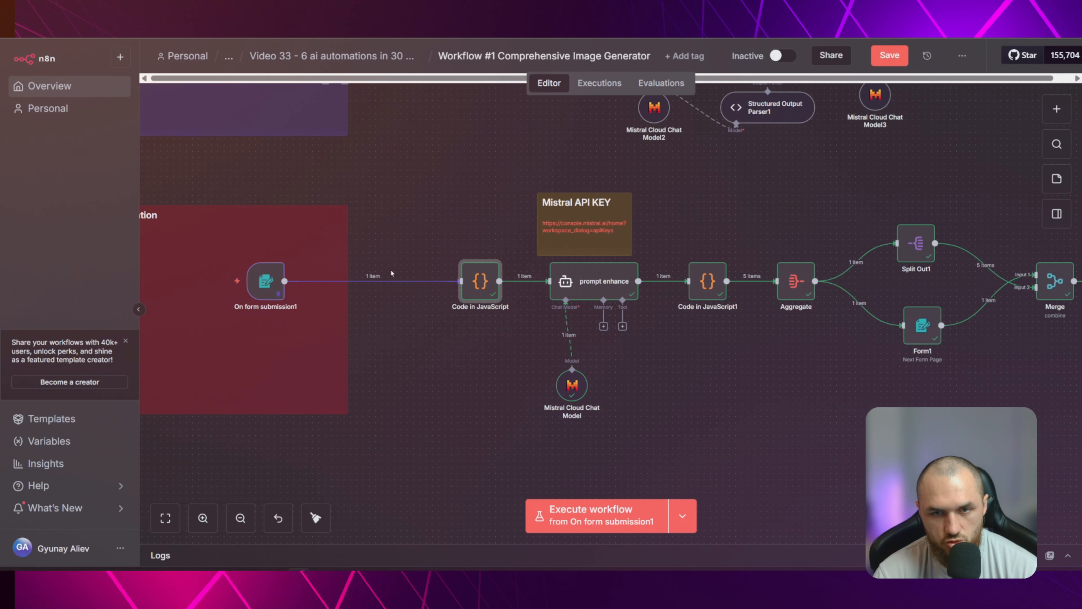
double_click(266, 281)
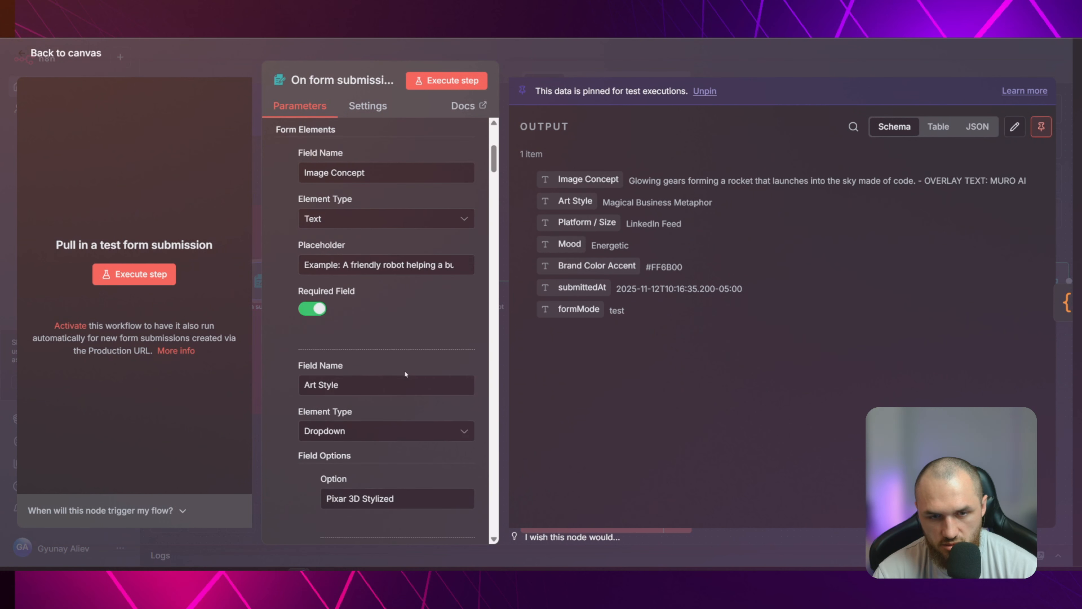
key("Escape")
left_click(462, 252)
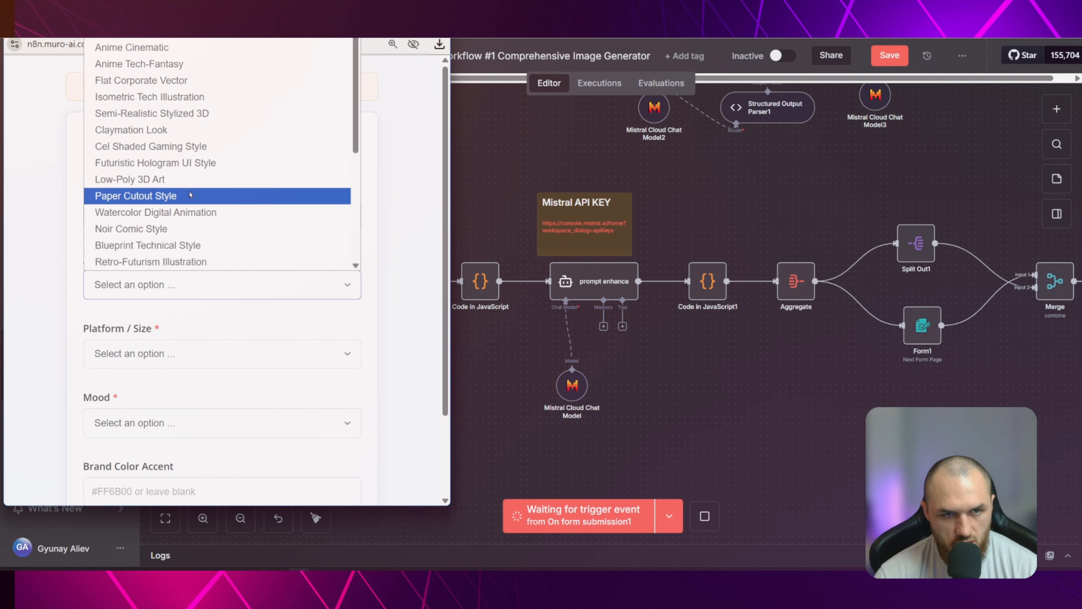
Submit the test form with concept N8N WORKFLOW, Paper Cutout Style, LinkedIn Feed and Cheerful, leaving the brand color blank
left_click(187, 163)
left_click(147, 358)
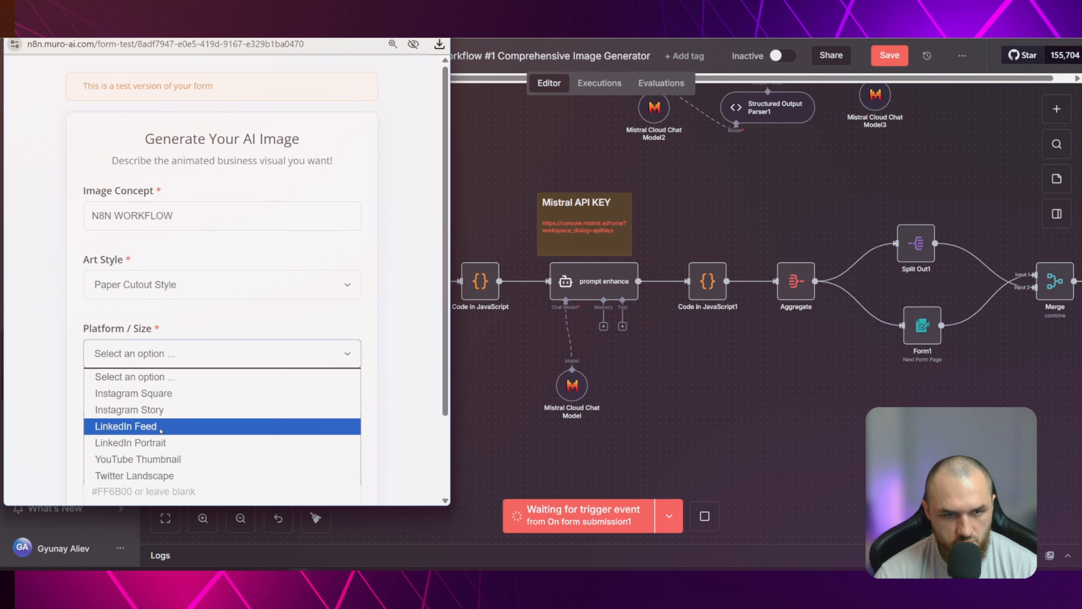
left_click(144, 427)
left_click(144, 424)
left_click(175, 476)
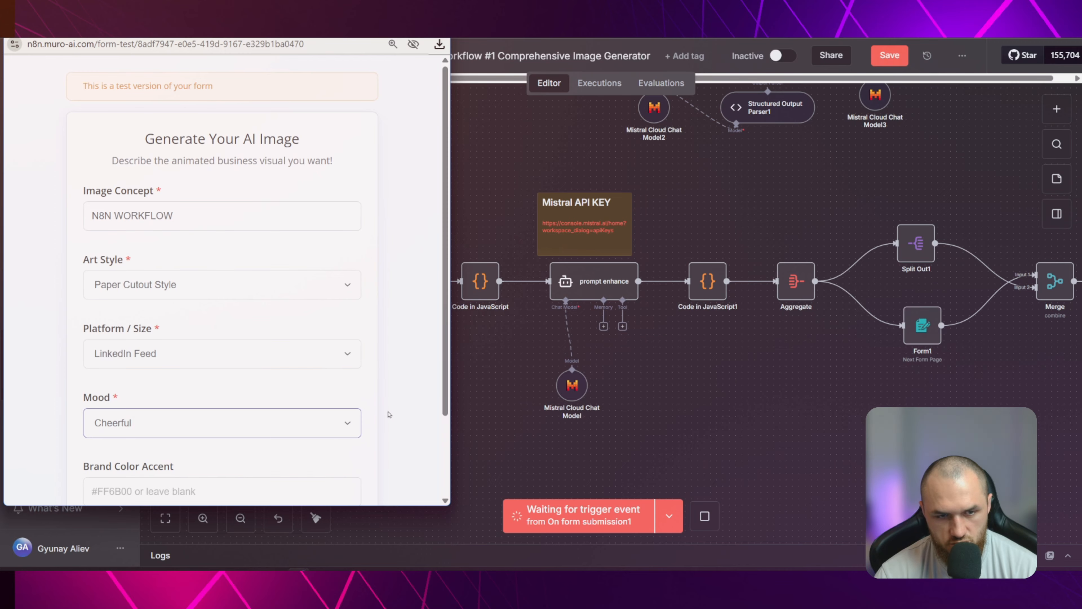
scroll(388, 414, "down", 3)
left_click(282, 446)
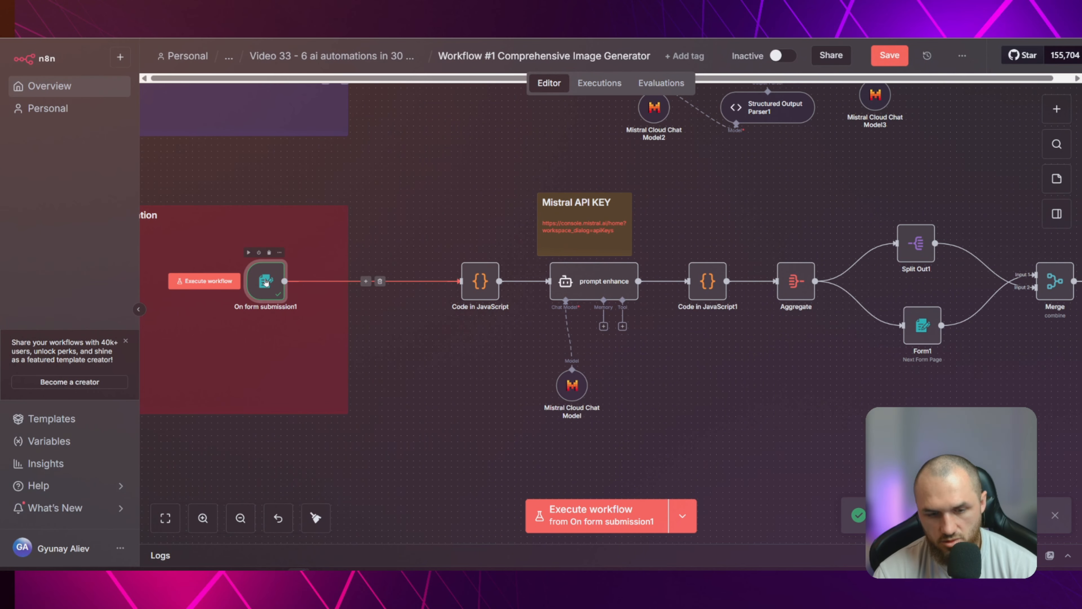
Execute the Code in JavaScript node on the new form submission and review its image dimension presets
double_click(480, 281)
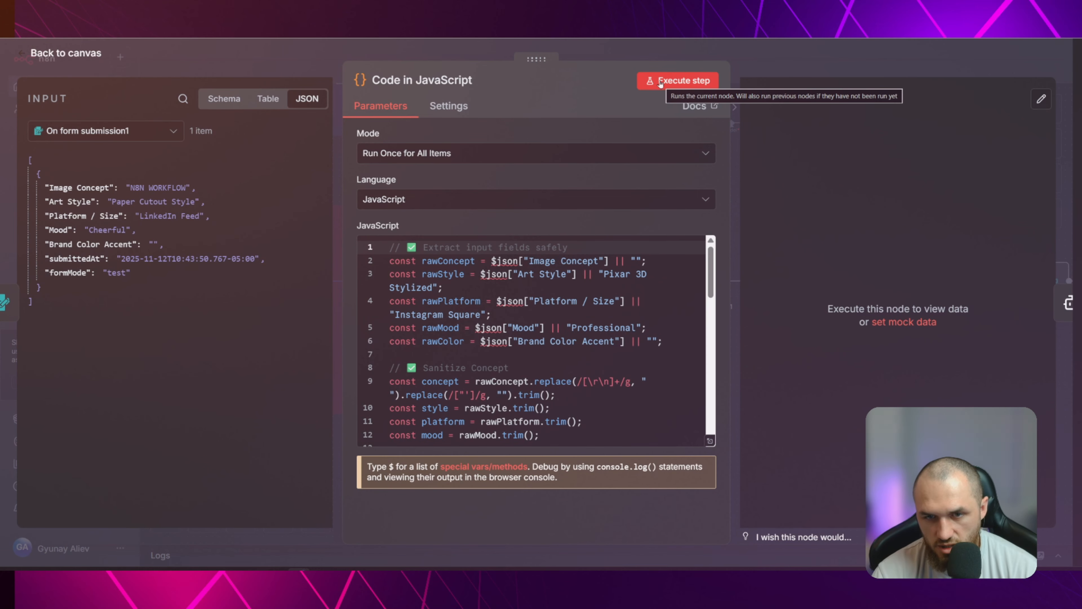
left_click(660, 82)
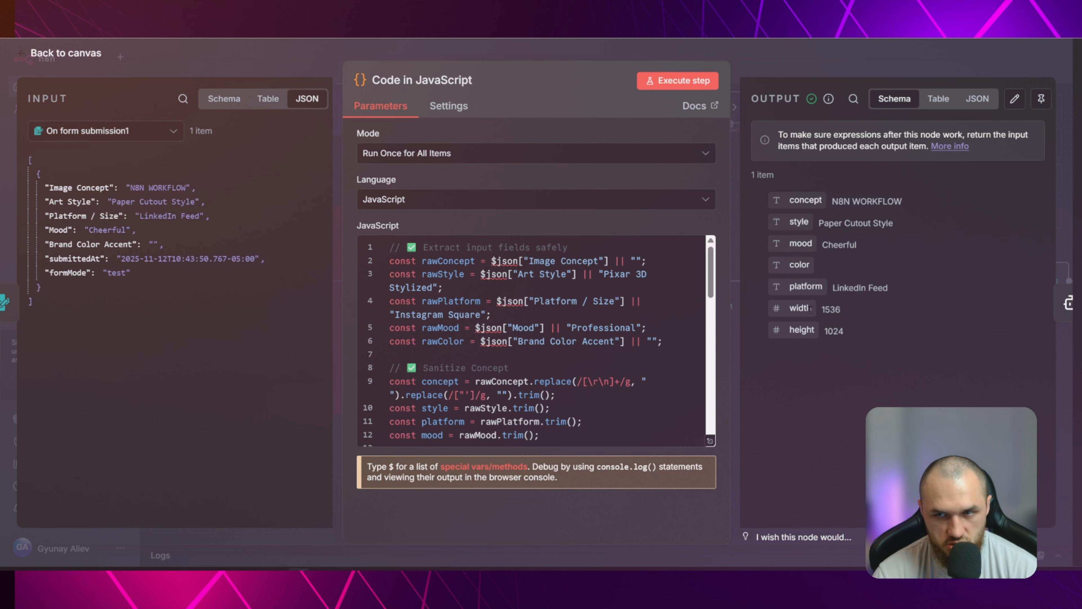
scroll(605, 331, "down", 8)
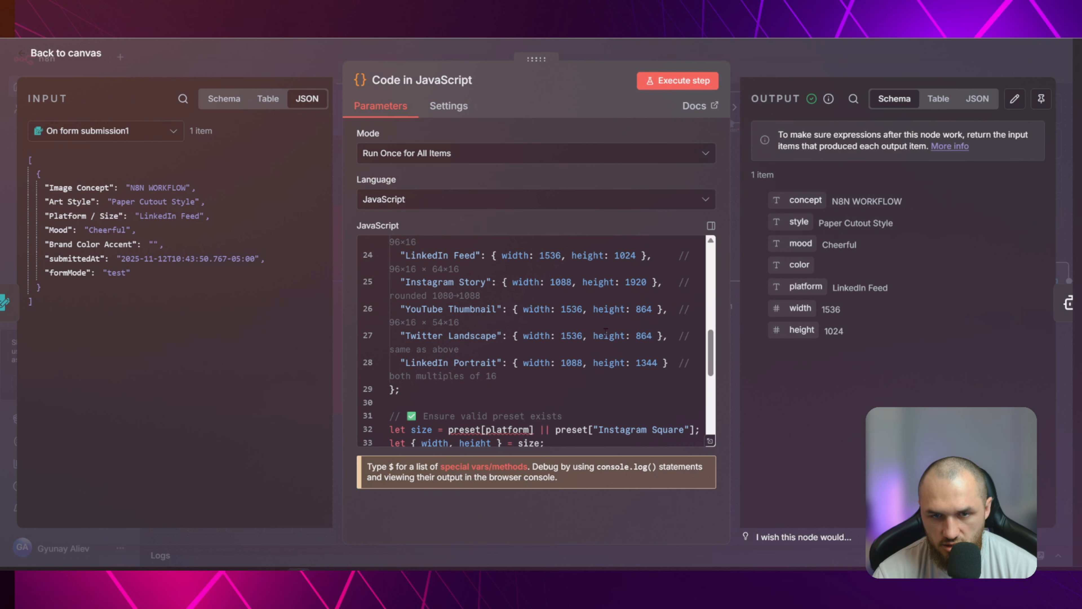
scroll(605, 332, "up", 2)
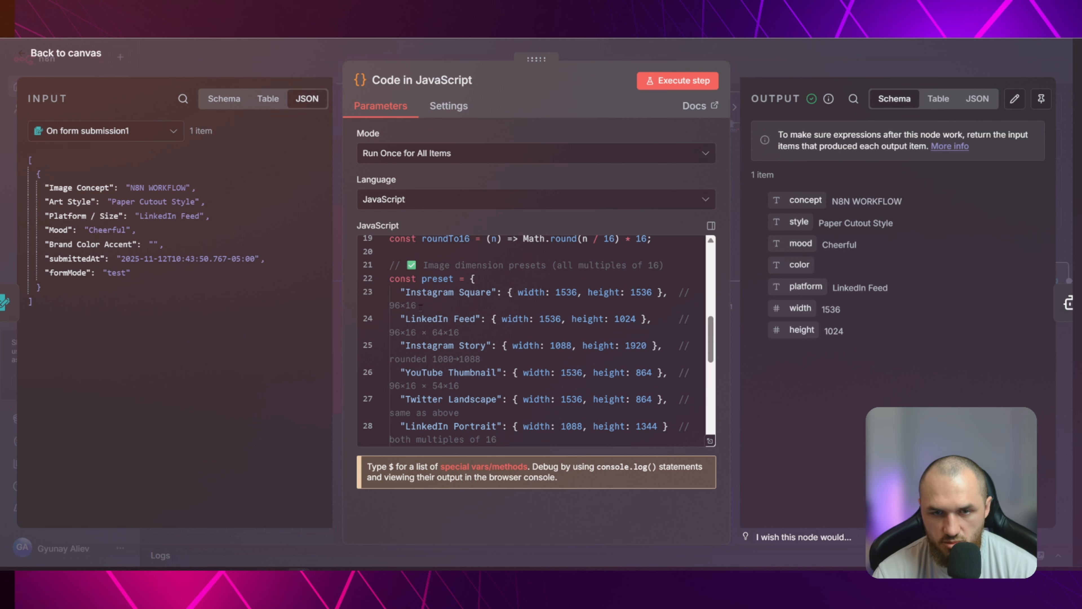
Set the LinkedIn Feed preset's height to 1536, then execute the node to check its width and height output
left_click_drag(616, 318, 636, 318)
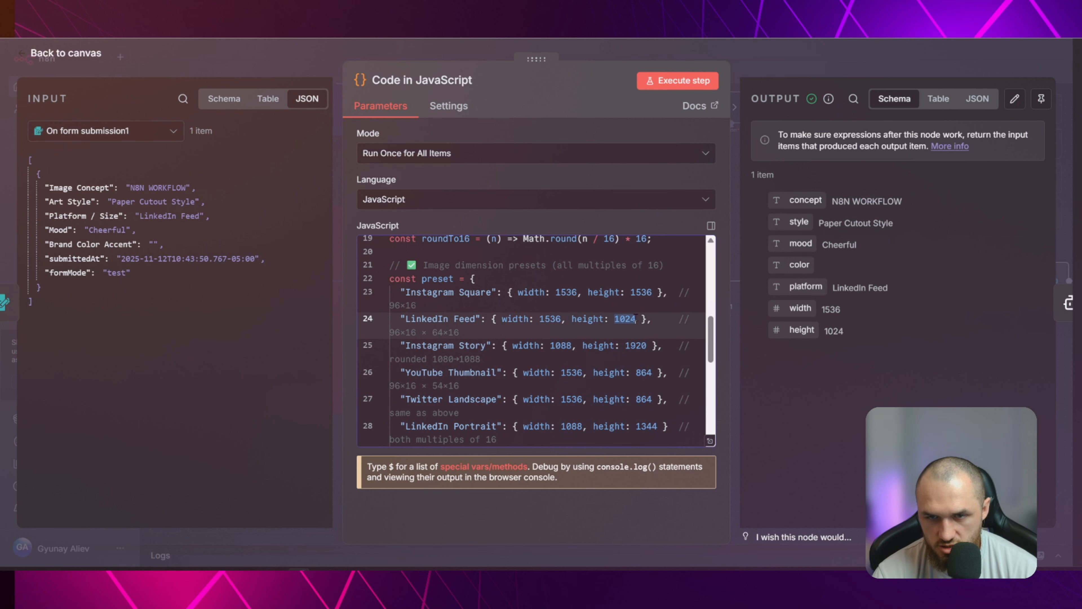
type("1536")
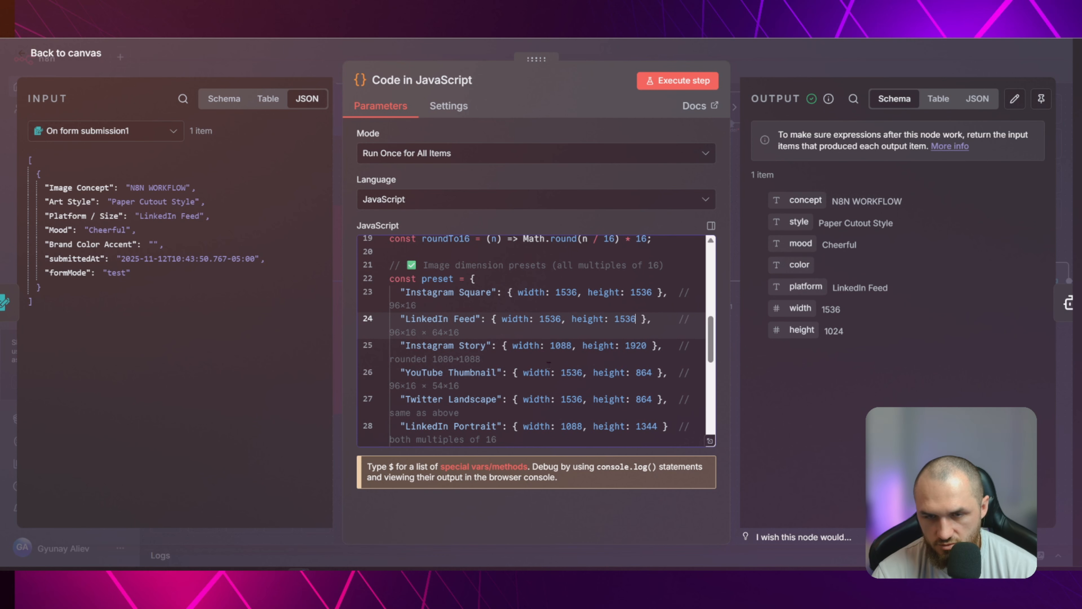
left_click(677, 81)
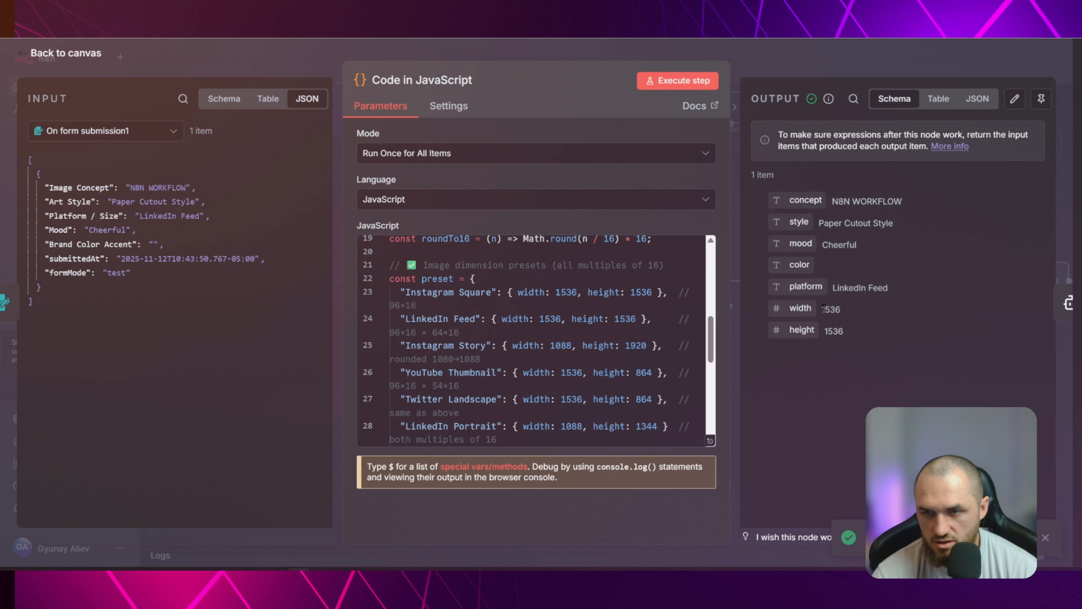
left_click_drag(823, 312, 841, 312)
left_click(853, 329)
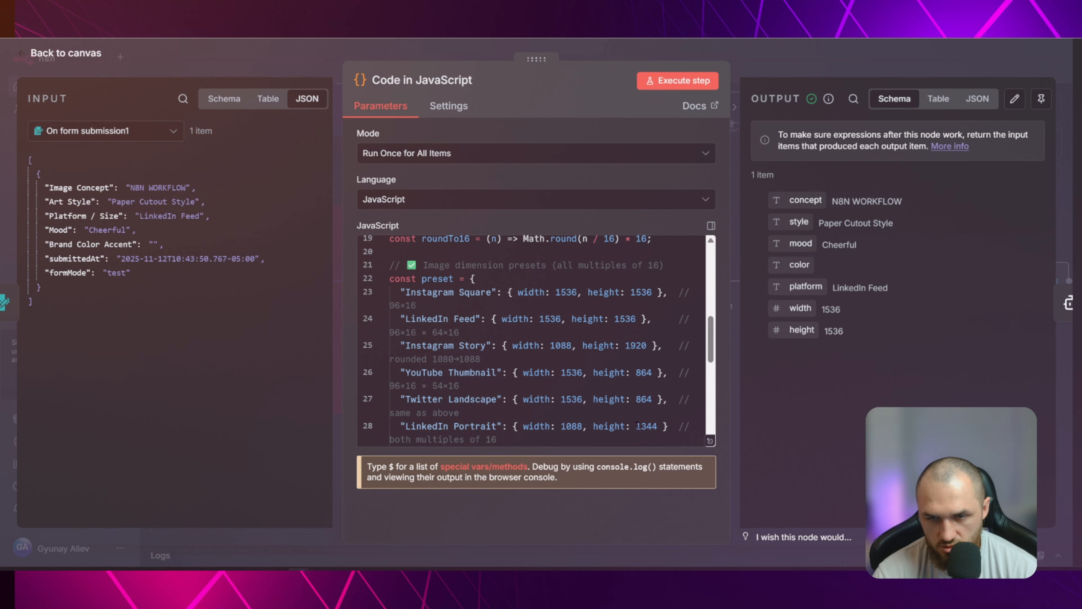
Set the LinkedIn Portrait preset's height to 1536 in the code
left_click_drag(636, 425, 656, 425)
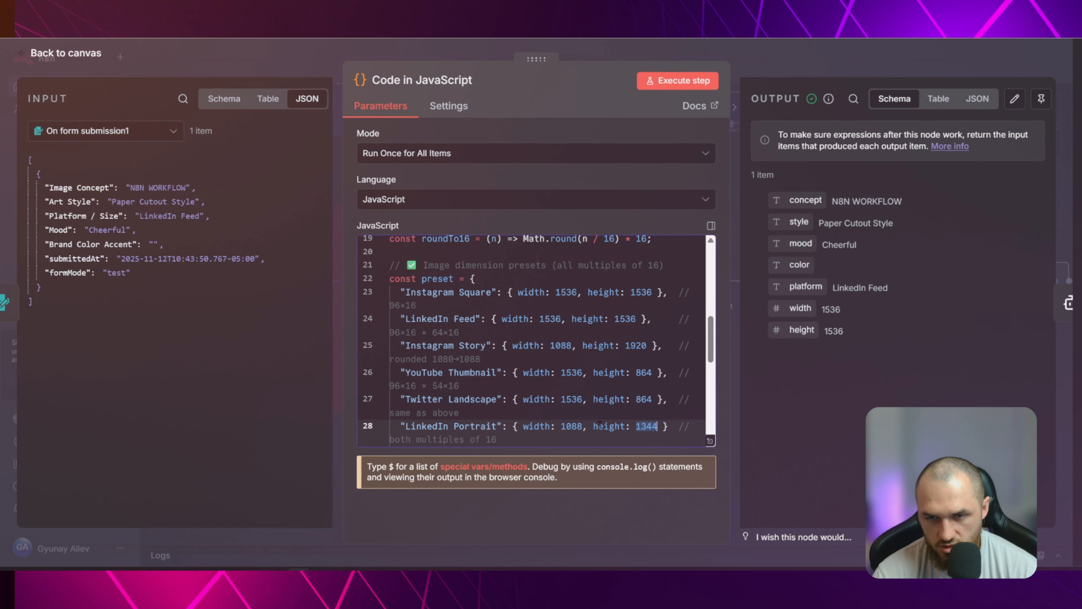
type("15")
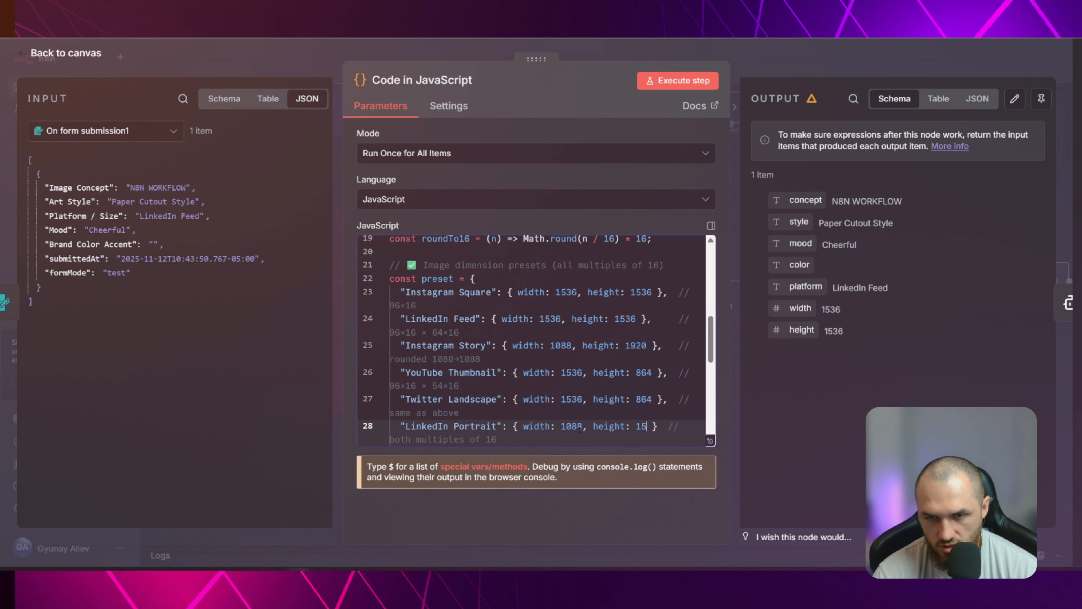
type("36")
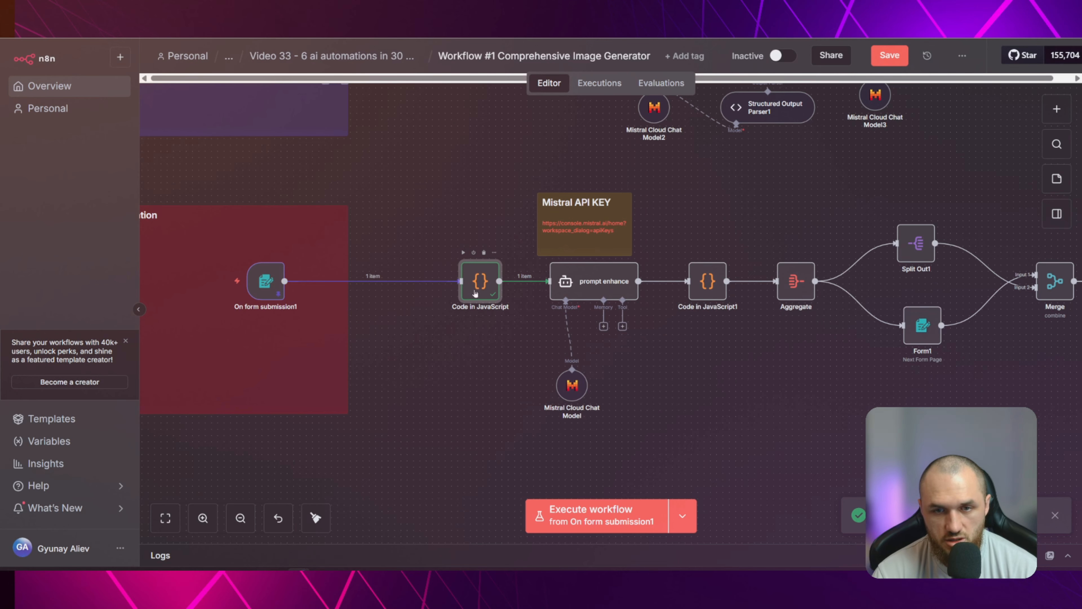
Reopen the Code in JavaScript node and compare the input platform, viewed as a schema, with the output dimensions
double_click(476, 294)
scroll(563, 329, "up", 3)
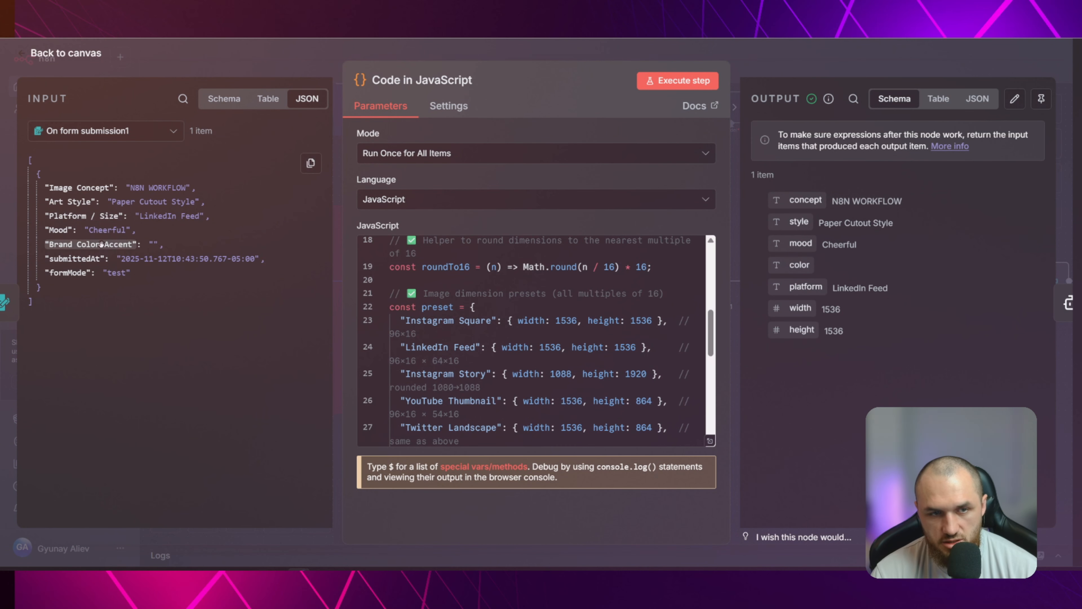
left_click(225, 105)
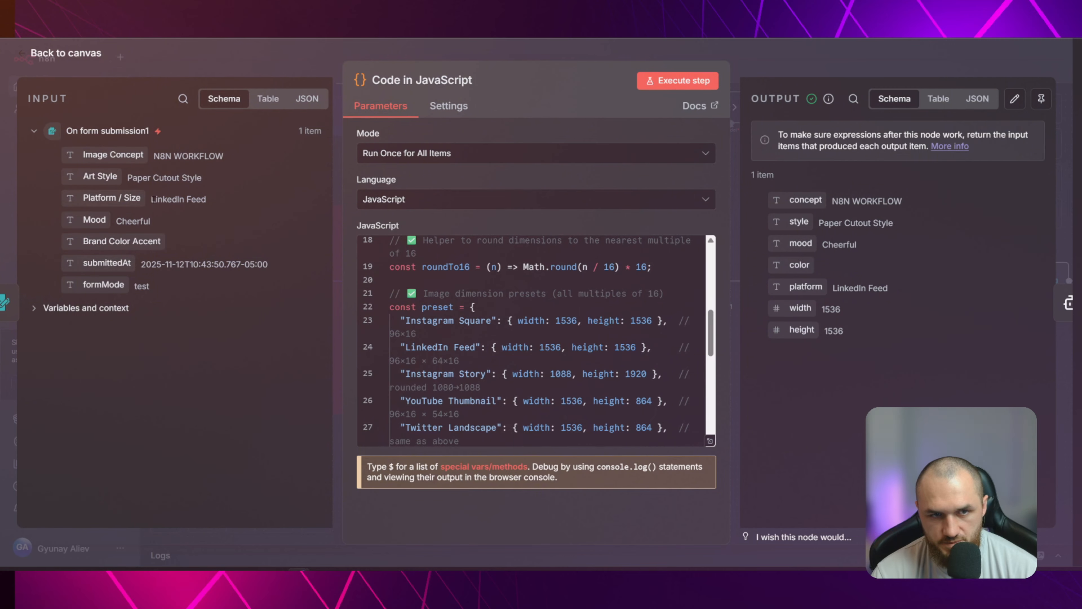
left_click_drag(150, 199, 213, 206)
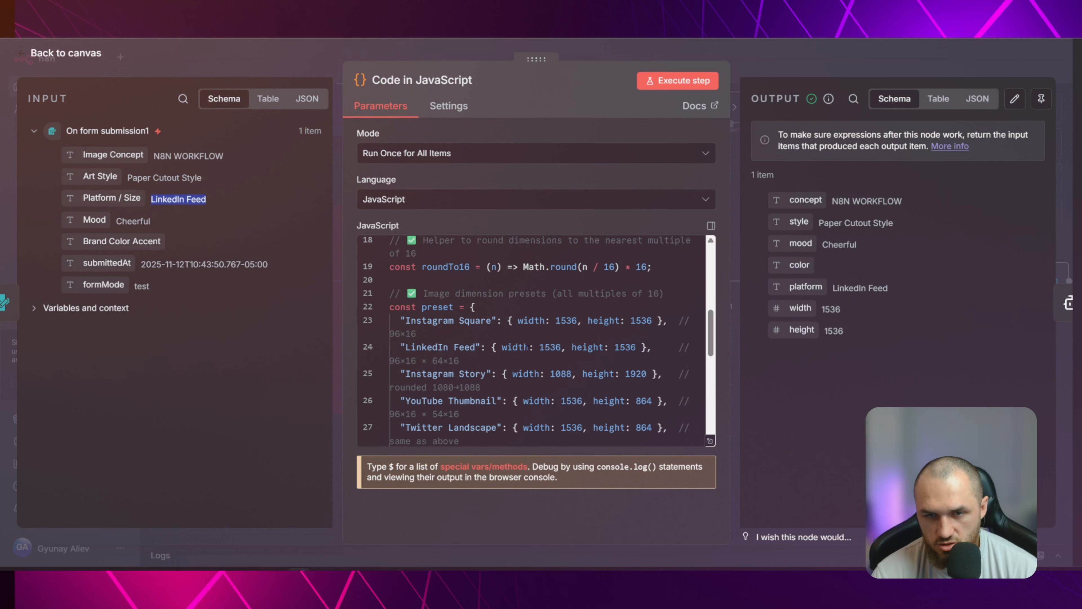
left_click_drag(821, 309, 864, 339)
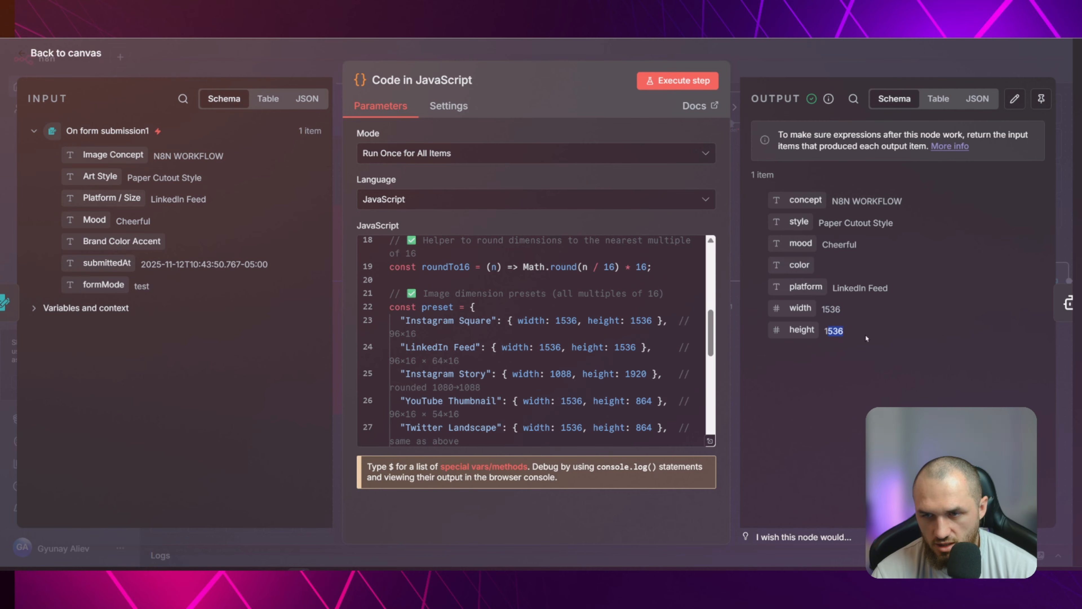
left_click(864, 340)
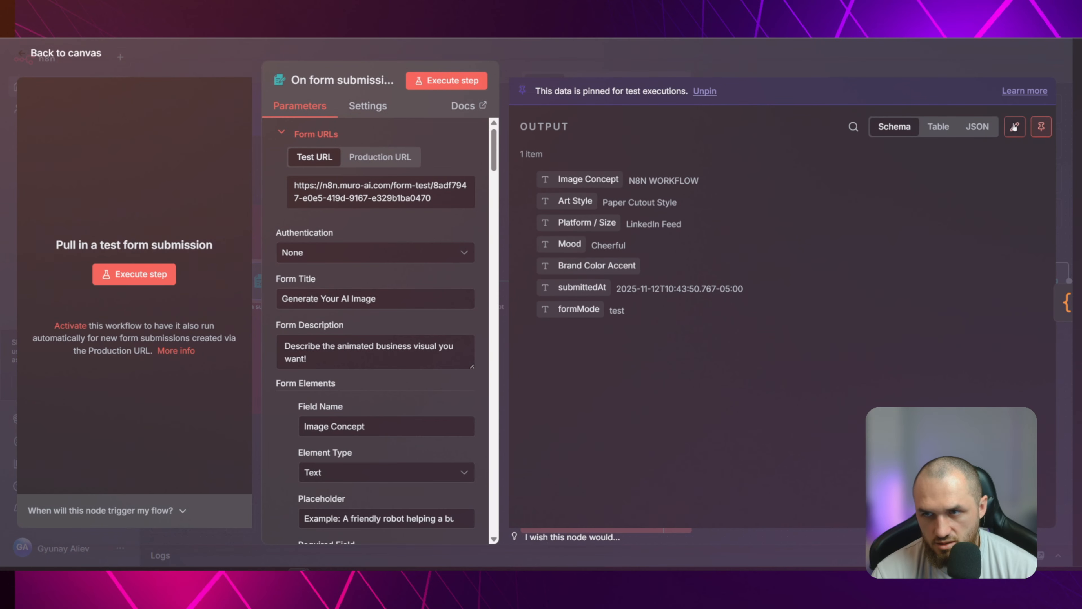
Edit the On form submission1 output so Platform / Size is "Instagram Story", and save it
left_click(1014, 128)
left_click_drag(764, 187, 703, 191)
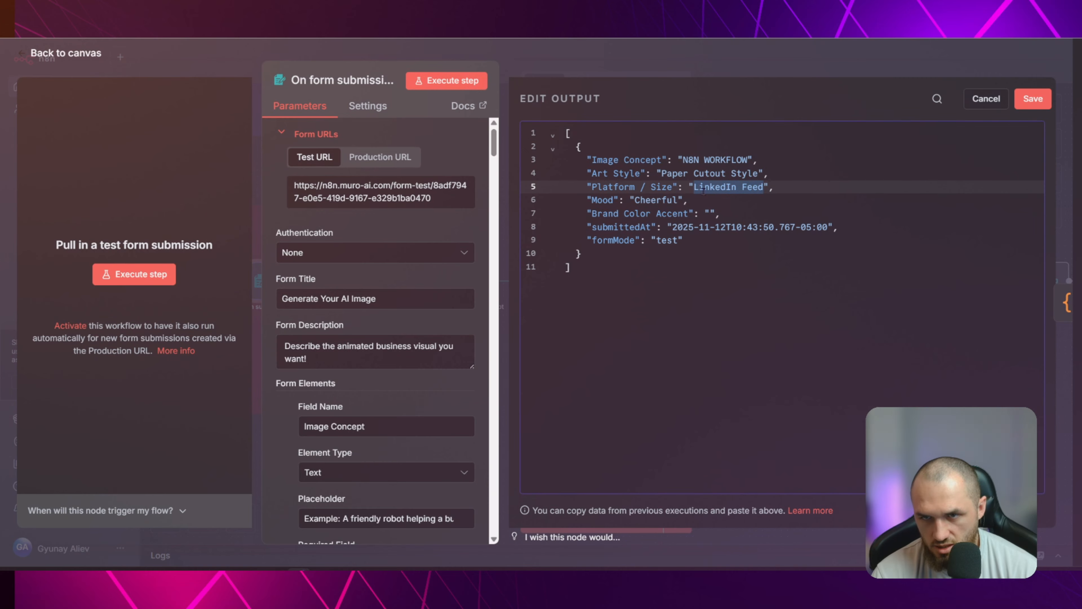
type("iNSTAGRA")
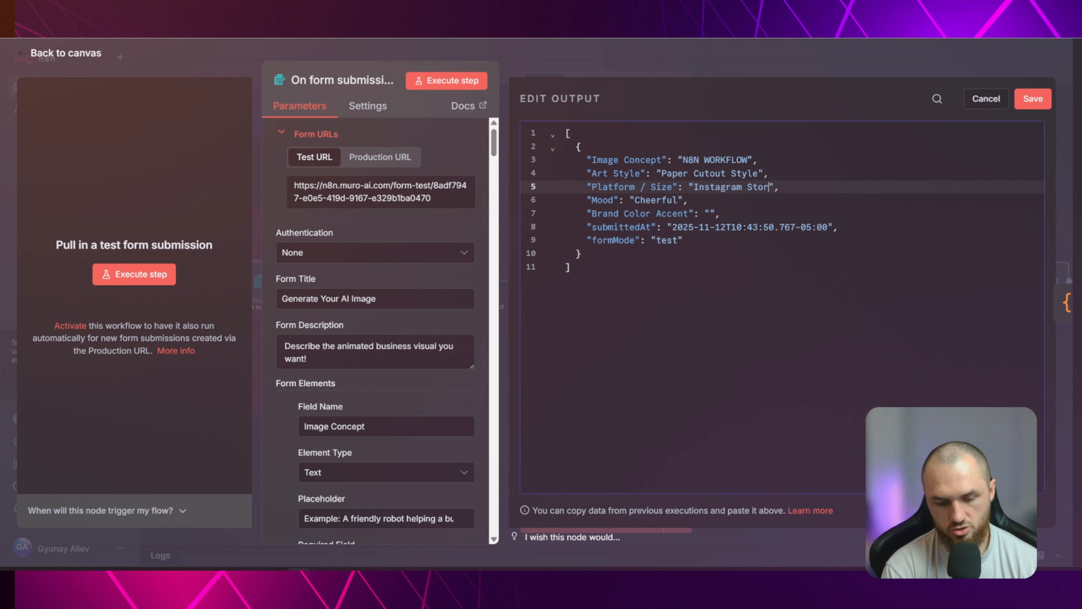
type("y")
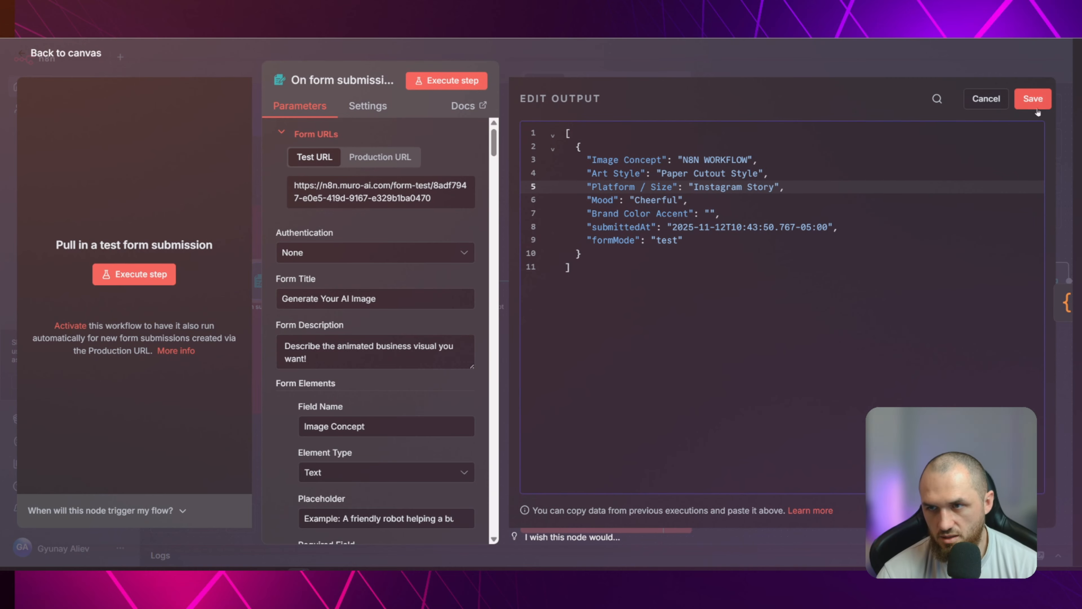
left_click(1036, 106)
key("Escape")
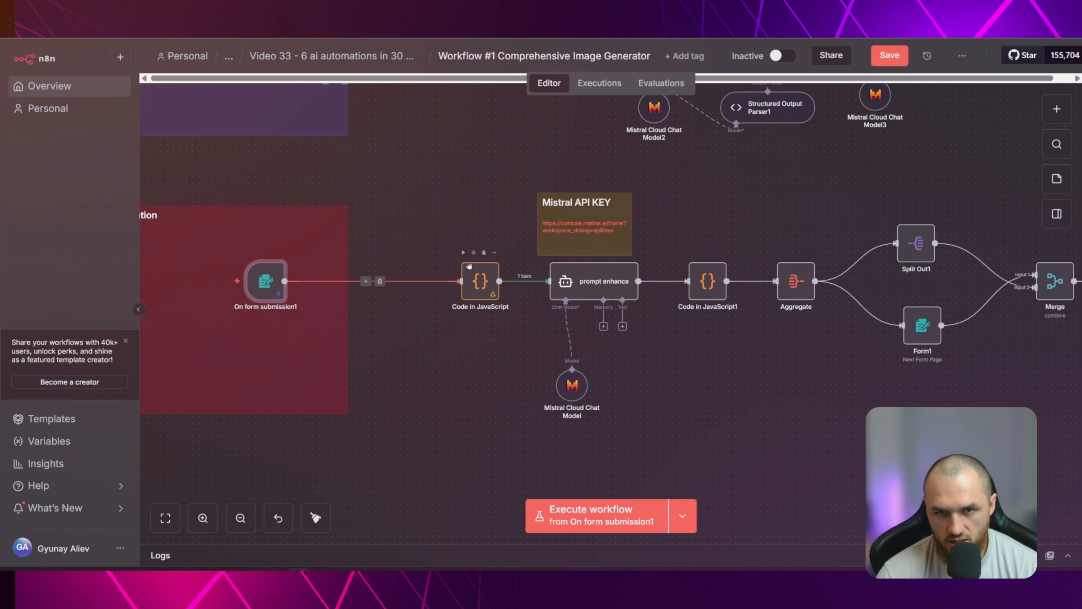
Execute the Code in JavaScript node with the Instagram Story input and compare its output dimensions with the presets
double_click(481, 281)
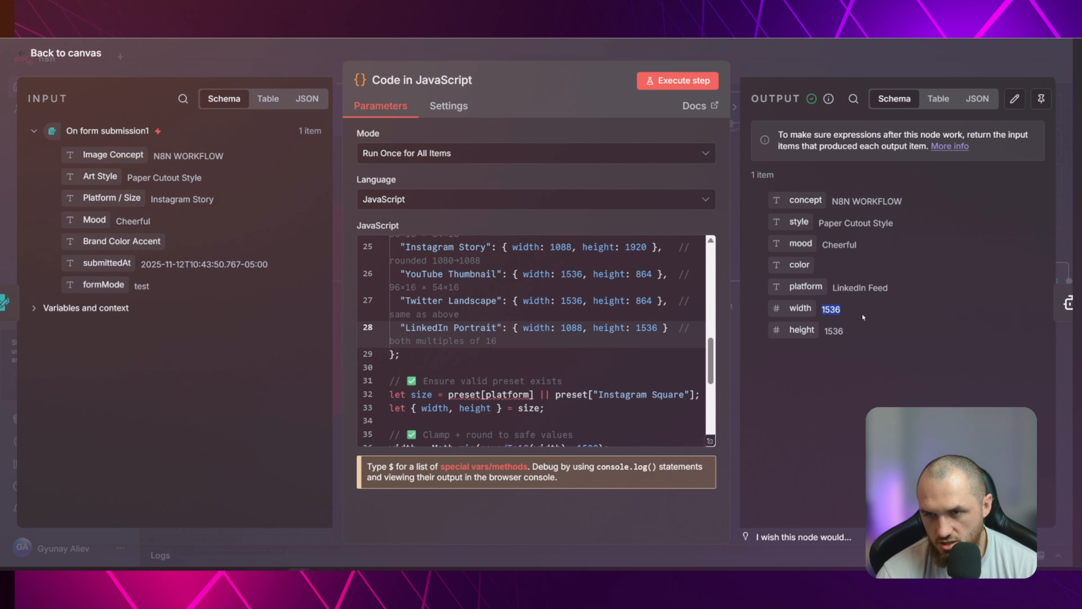
left_click(691, 86)
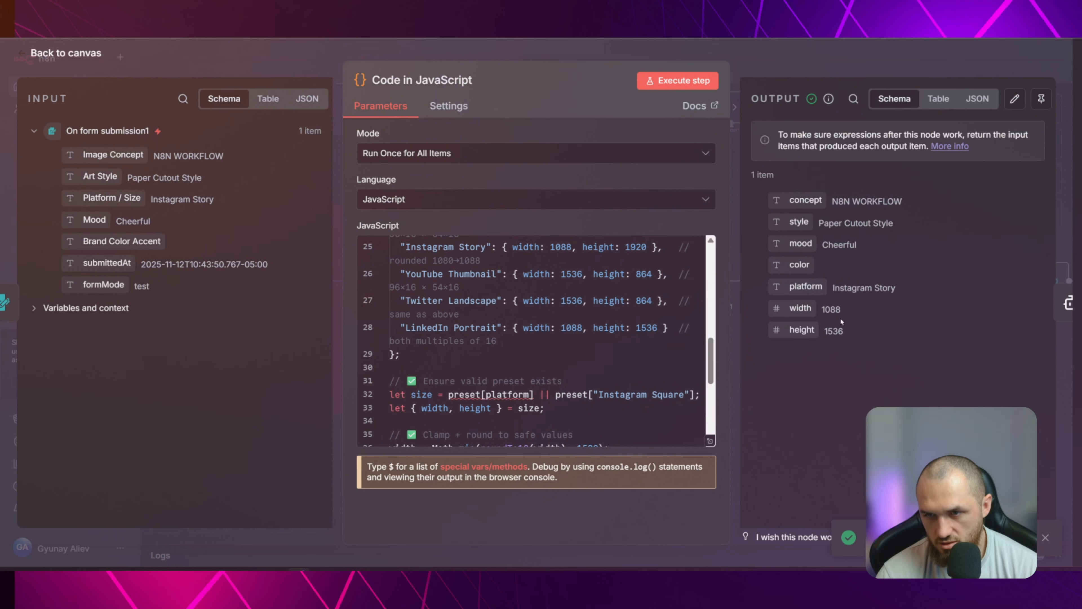
left_click_drag(822, 310, 848, 314)
left_click(851, 320)
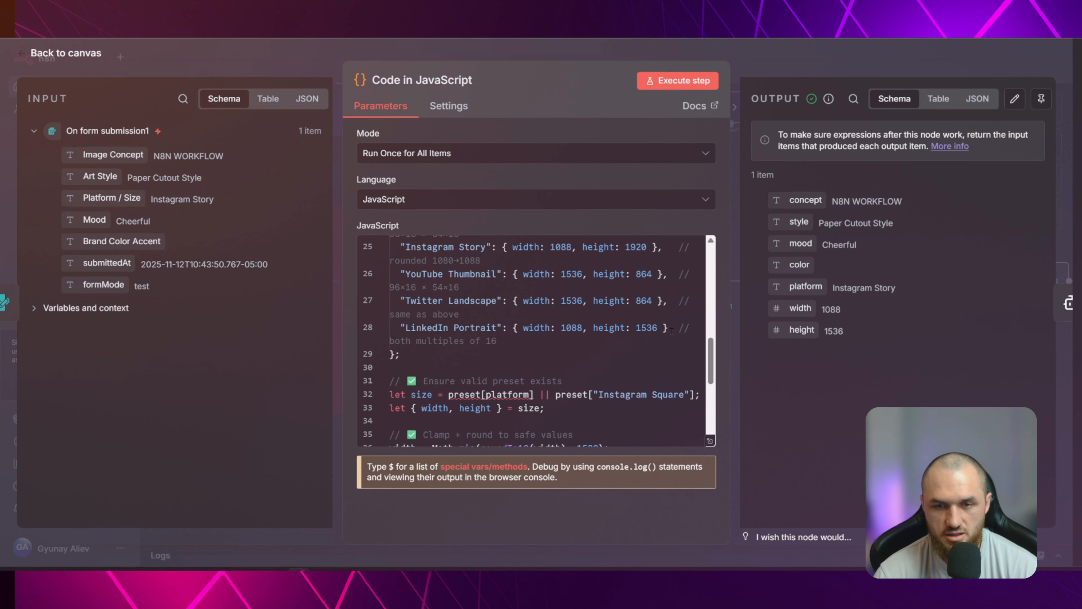
scroll(620, 344, "down", 2)
scroll(620, 337, "up", 4)
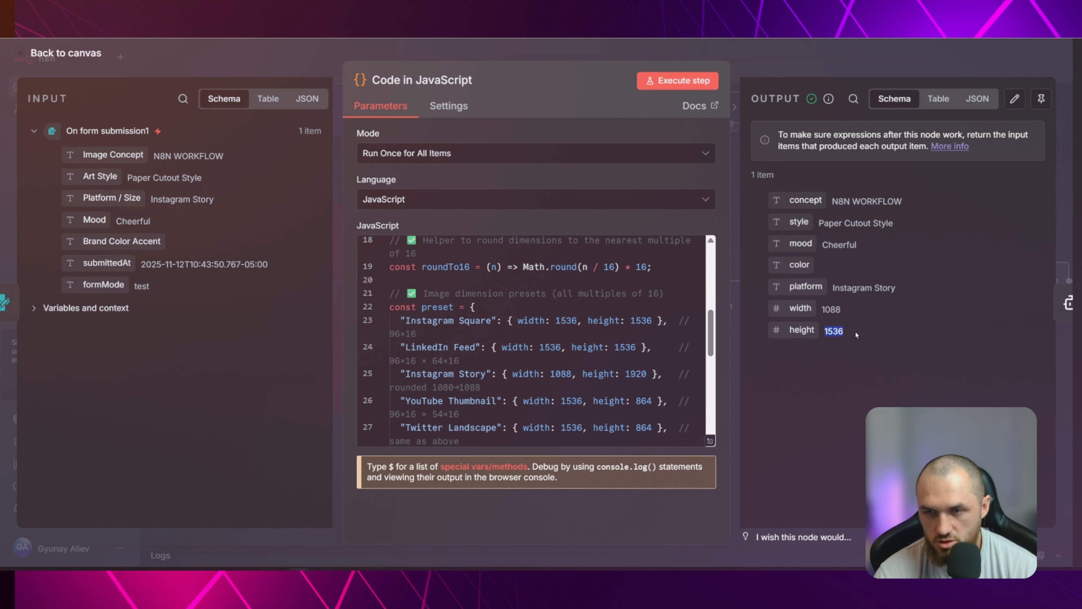
left_click(788, 69)
Add an AI Agent node to the canvas as a demonstration and delete it
scroll(677, 394, "up", 1)
left_click_drag(677, 394, 605, 405)
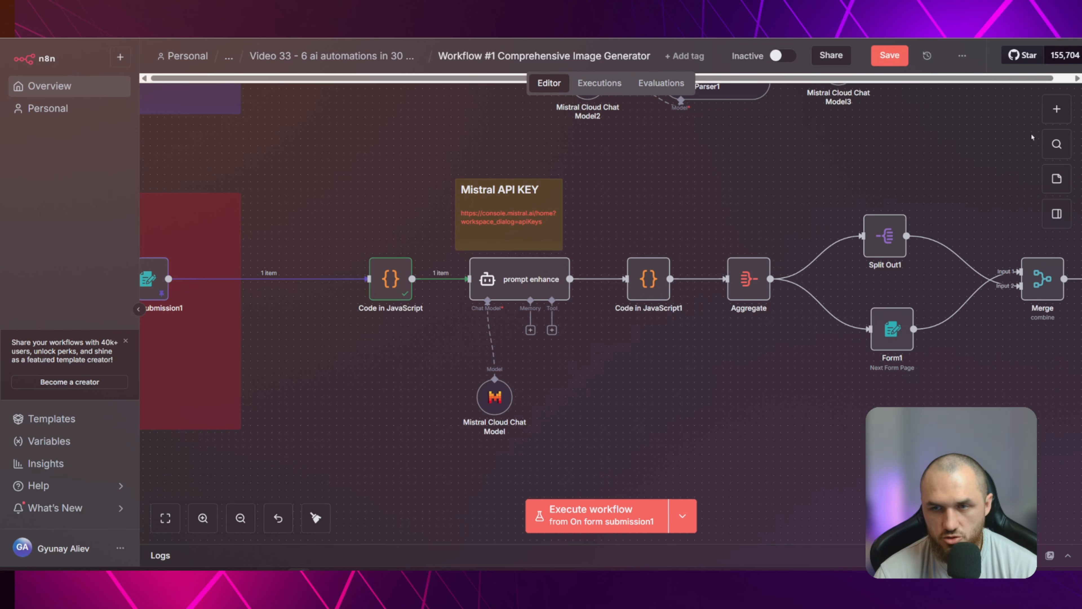
left_click(1055, 115)
type("ai agent")
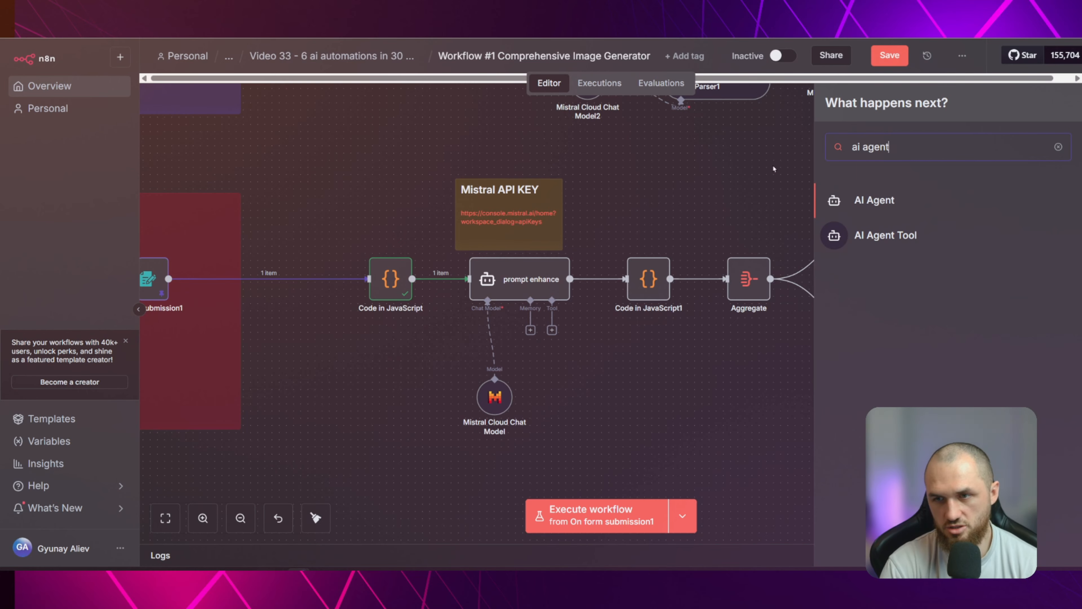
key("Return")
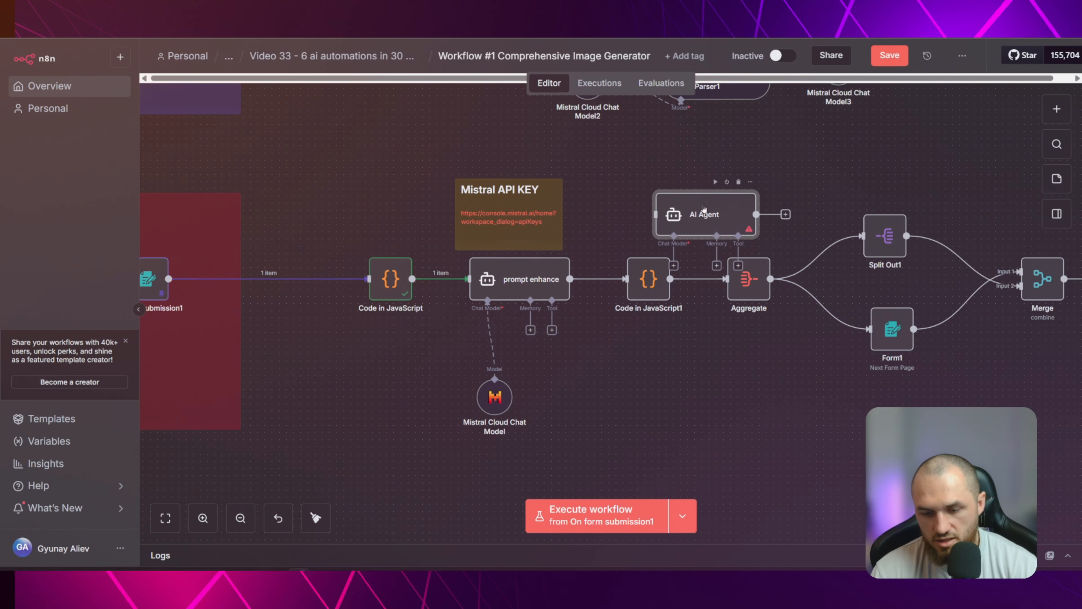
key("Delete")
Open the prompt enhance node and review its prompt source and the result of the user message expression
double_click(524, 279)
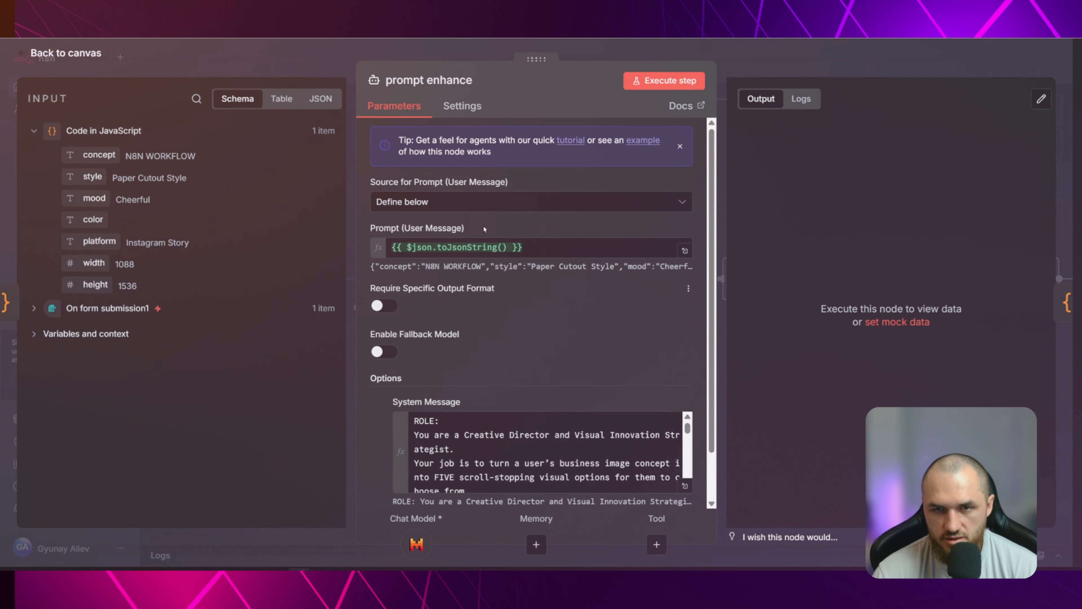
left_click(430, 202)
left_click(422, 285)
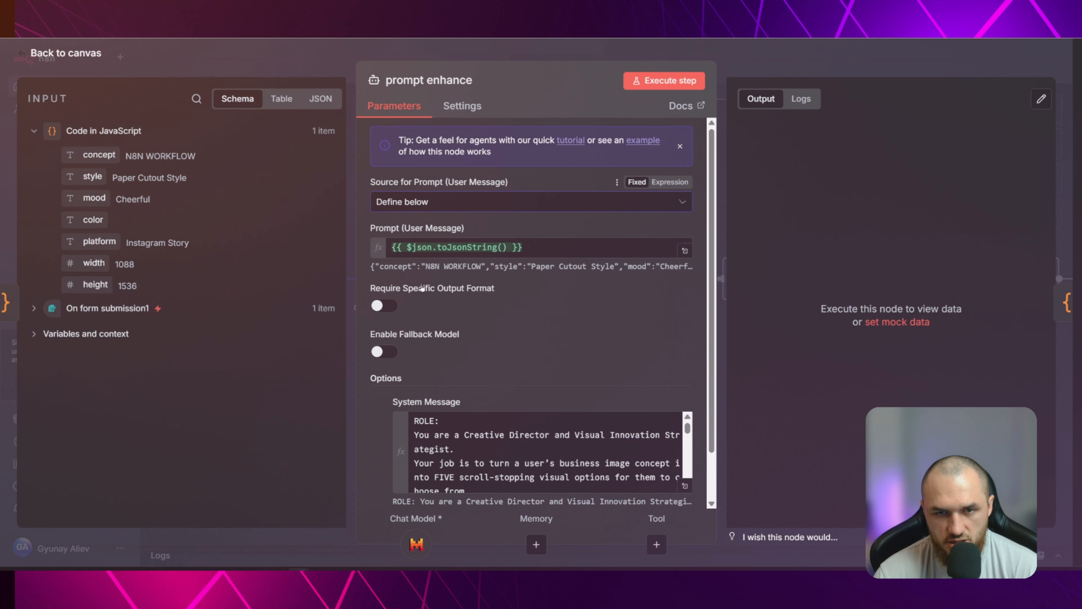
left_click(484, 246)
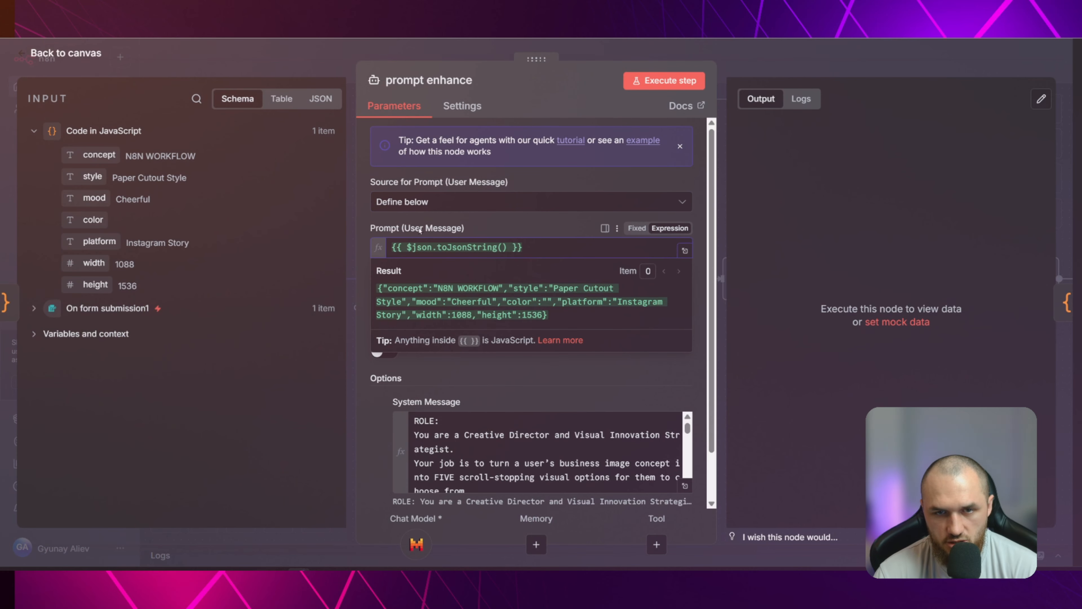
left_click(689, 237)
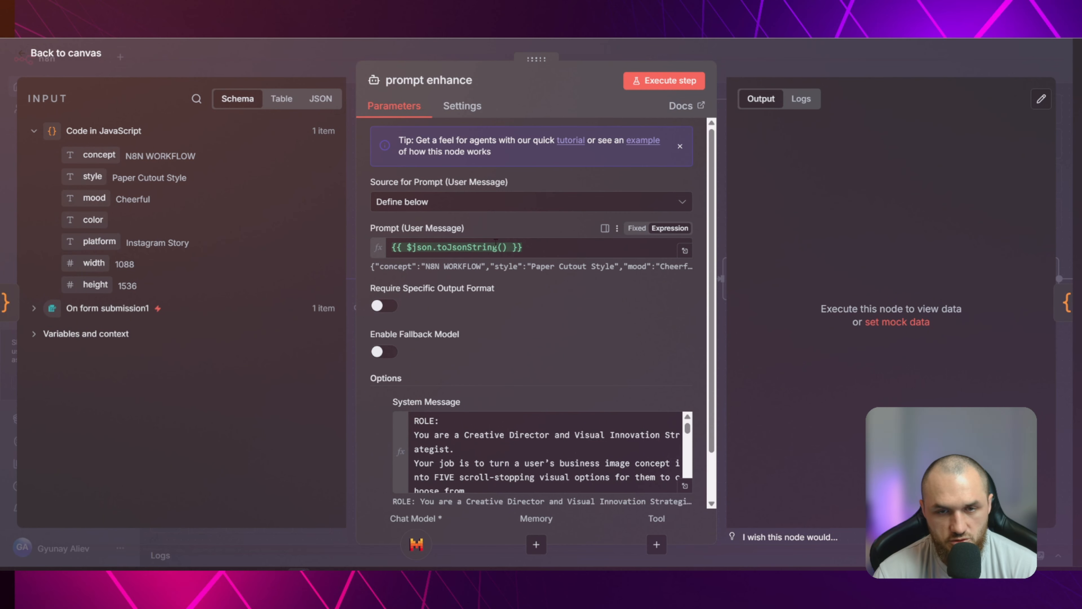
Replace the prompt enhance node's user message with the expression {{ $json.toJsonString() }} and check its result
left_click(372, 247)
key("ctrl+a")
type("{{")
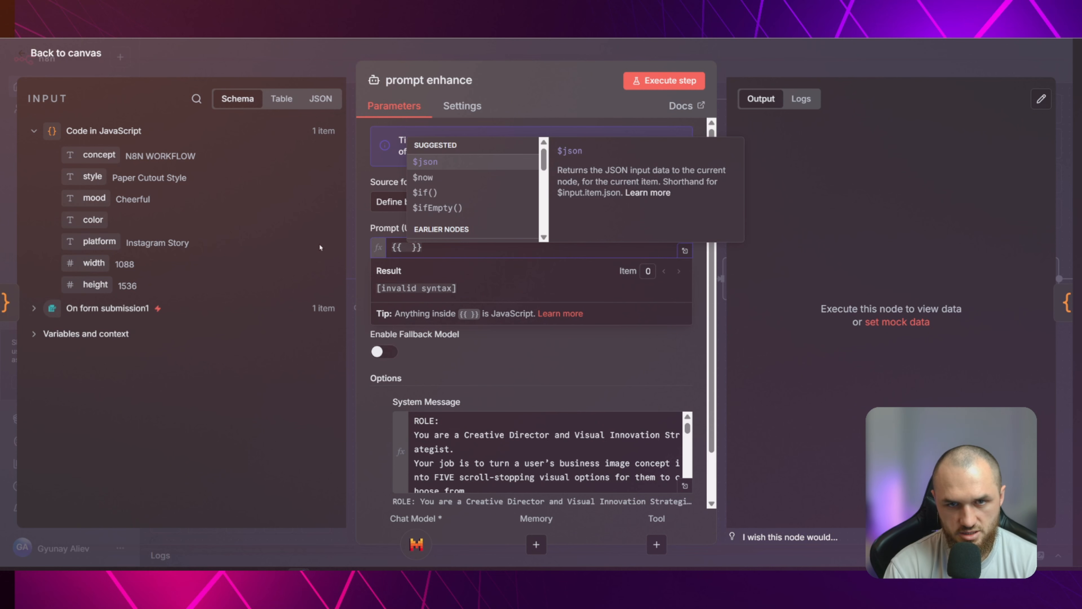
key("Return")
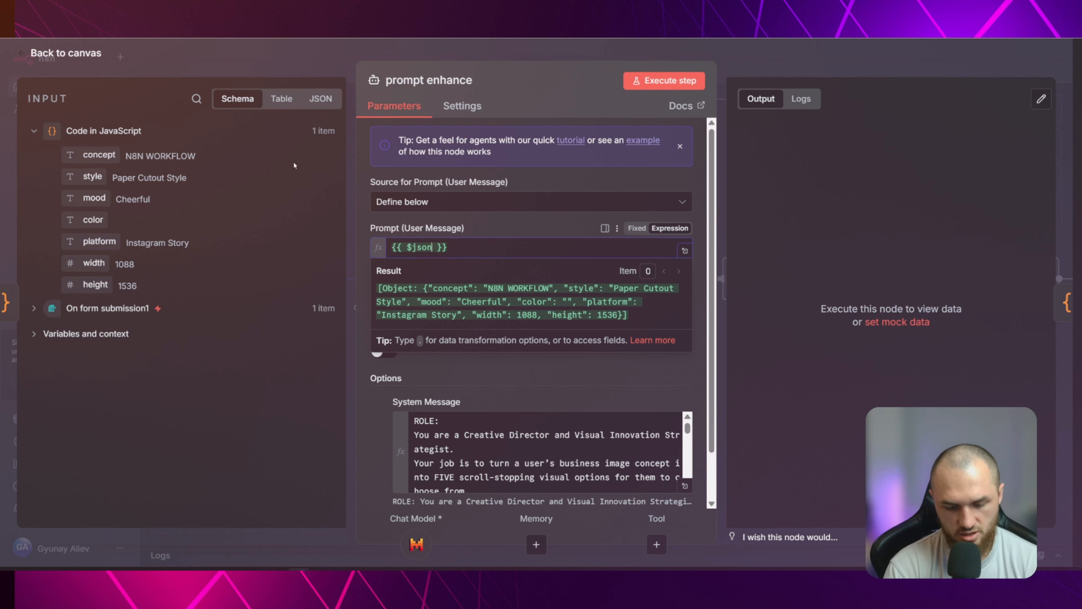
type(".to")
key("Return")
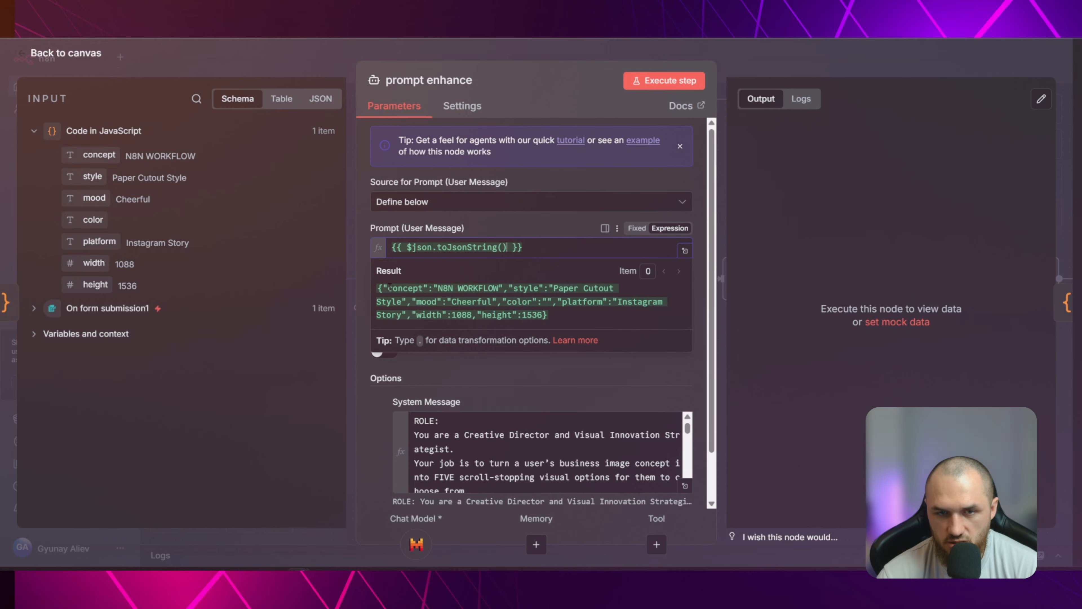
left_click_drag(384, 288, 548, 315)
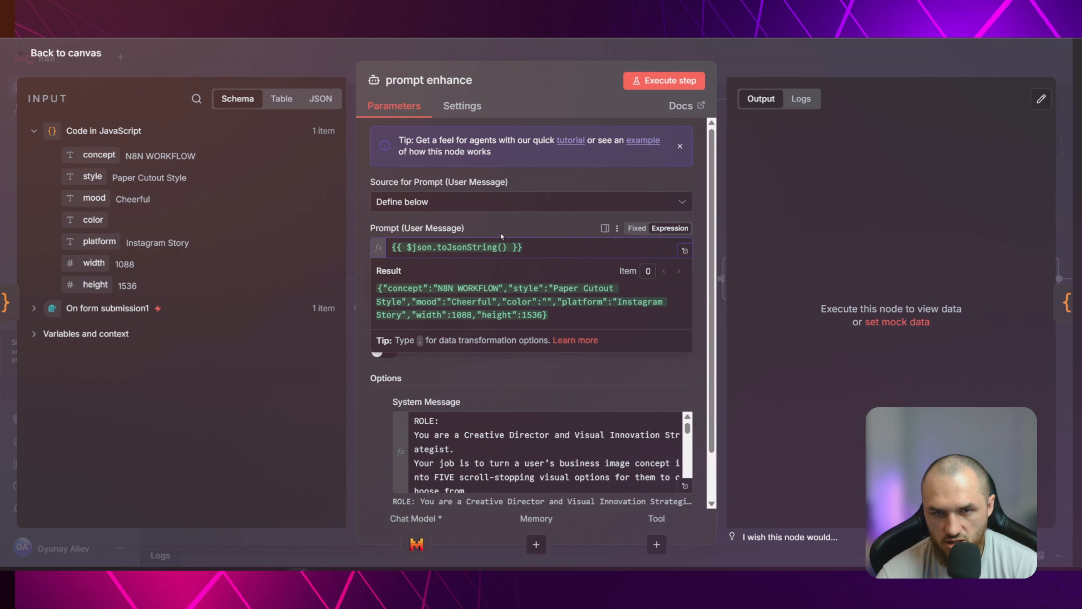
left_click(528, 226)
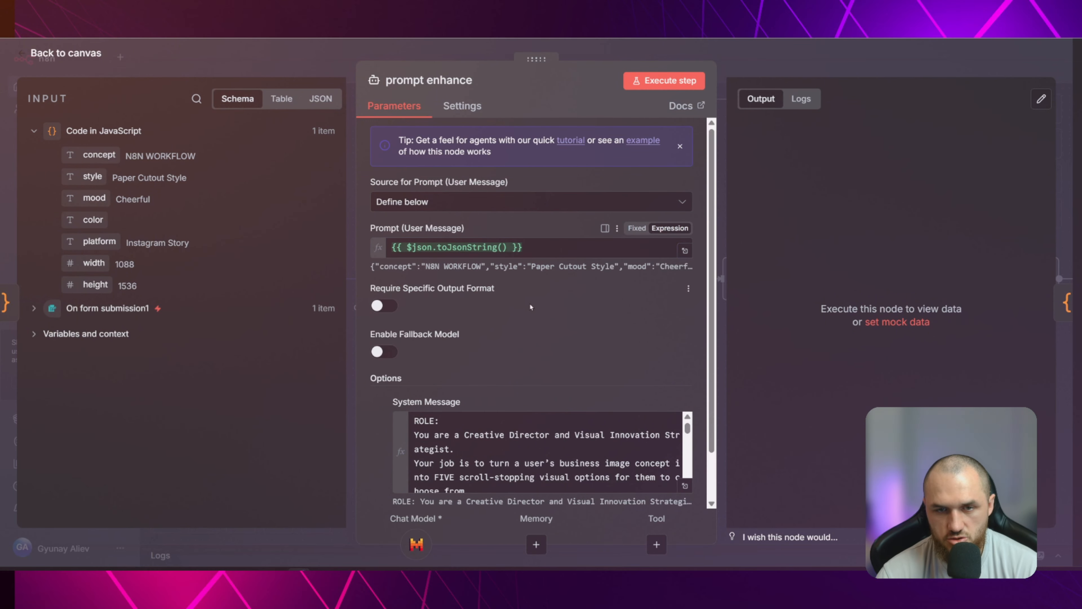
Open the System Message in the expanded expression editor and review its role and user input sections
scroll(505, 341, "down", 2)
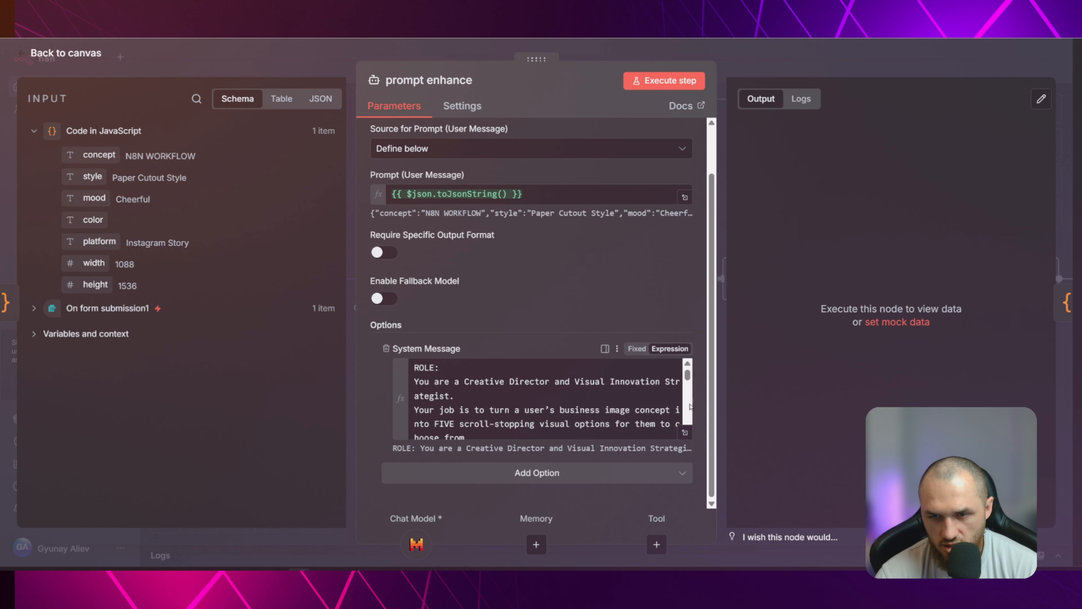
left_click(684, 433)
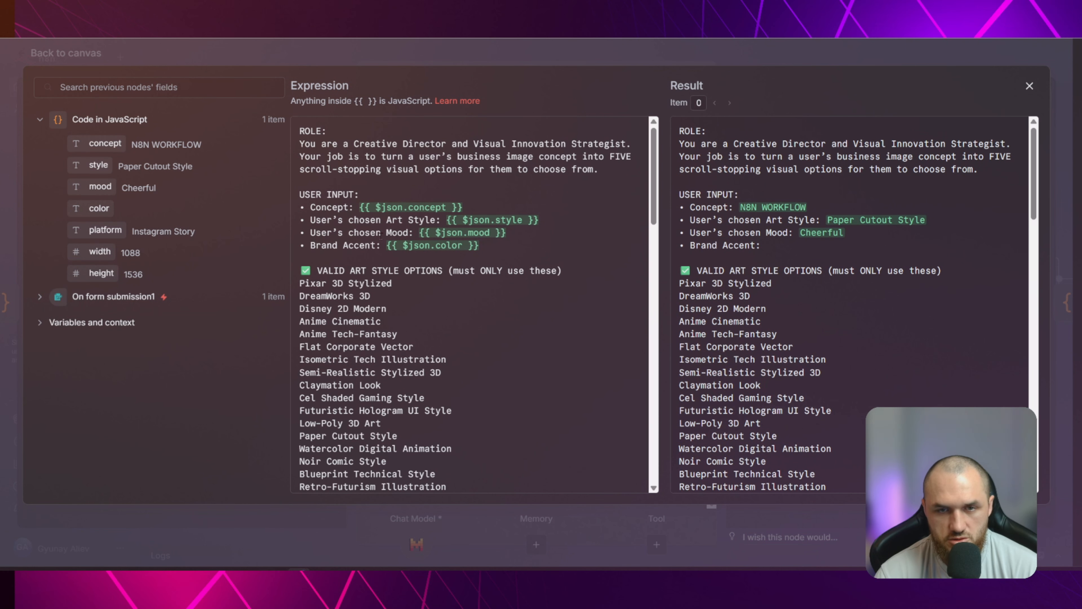
scroll(460, 234, "down", 3)
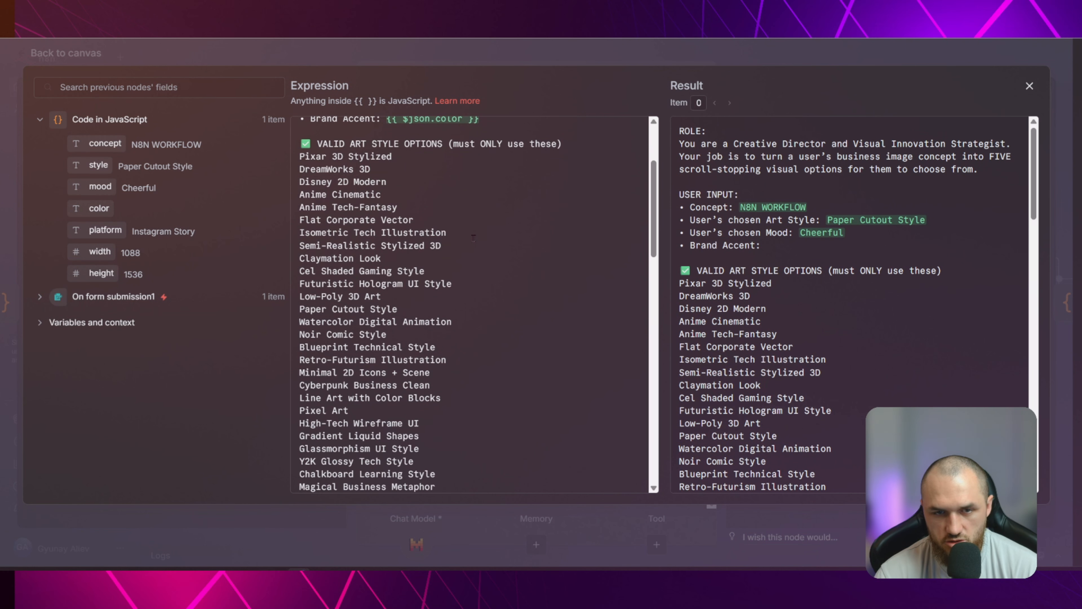
scroll(504, 243, "up", 3)
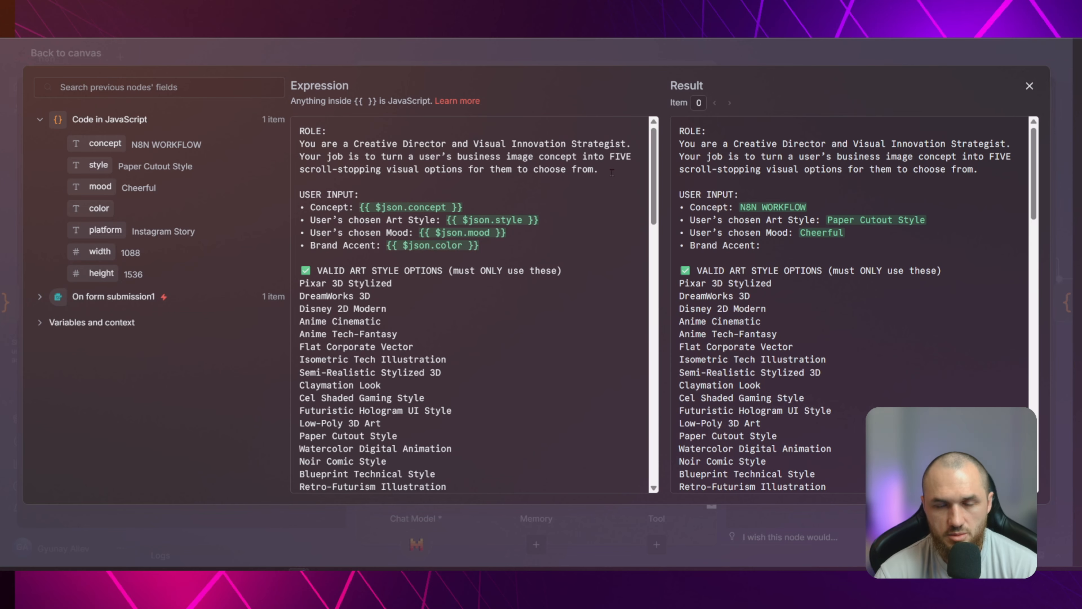
scroll(562, 181, "down", 3)
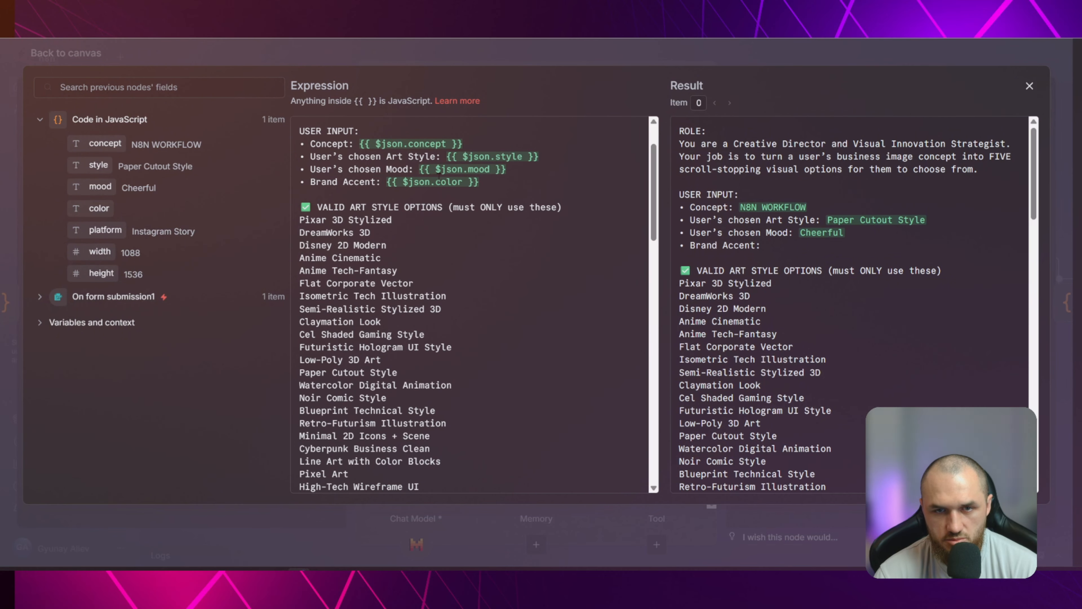
scroll(527, 208, "down", 2)
Examine the lists of valid art style options and valid mood options in the system message
left_click_drag(300, 144, 587, 144)
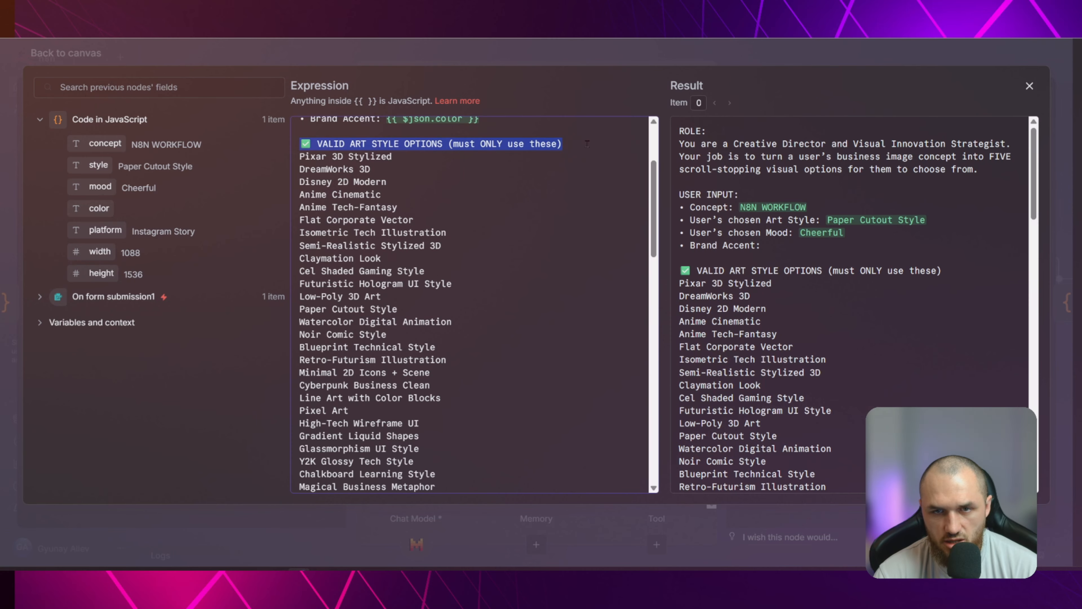
left_click(481, 145)
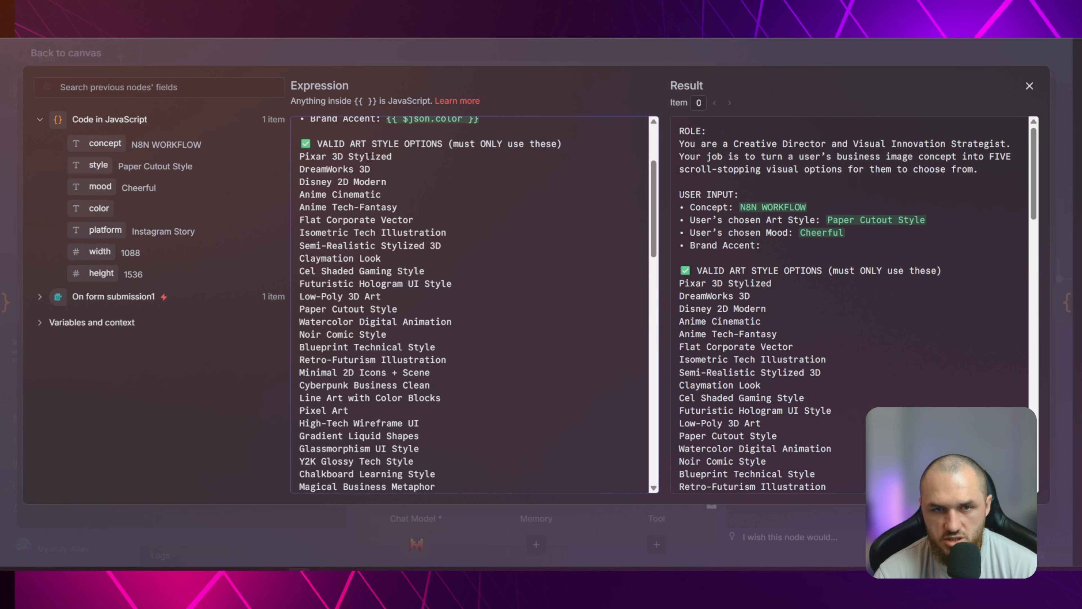
left_click_drag(296, 158, 481, 381)
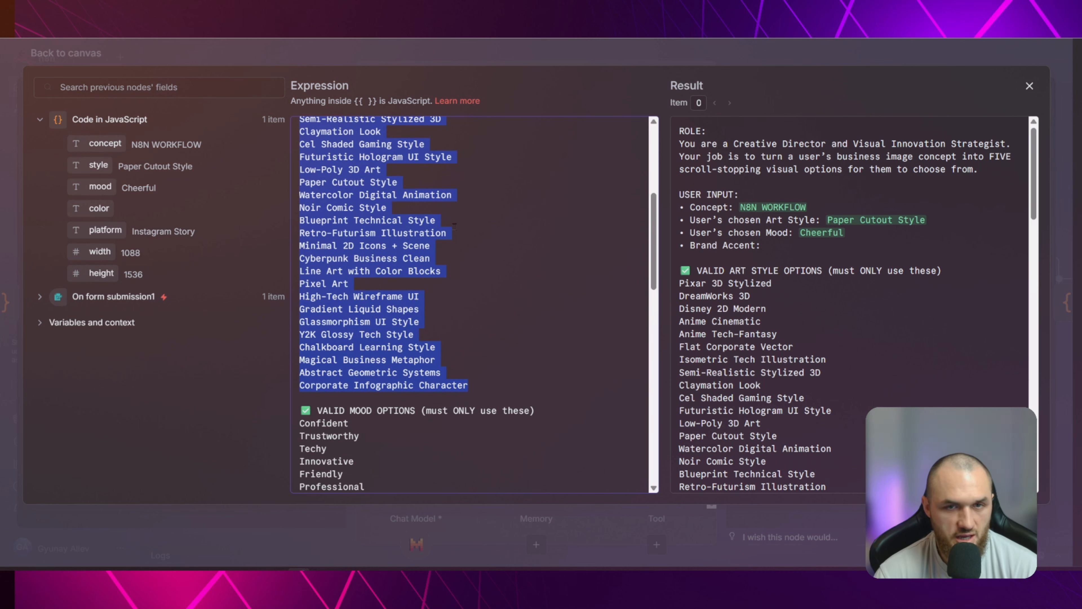
scroll(452, 208, "down", 6)
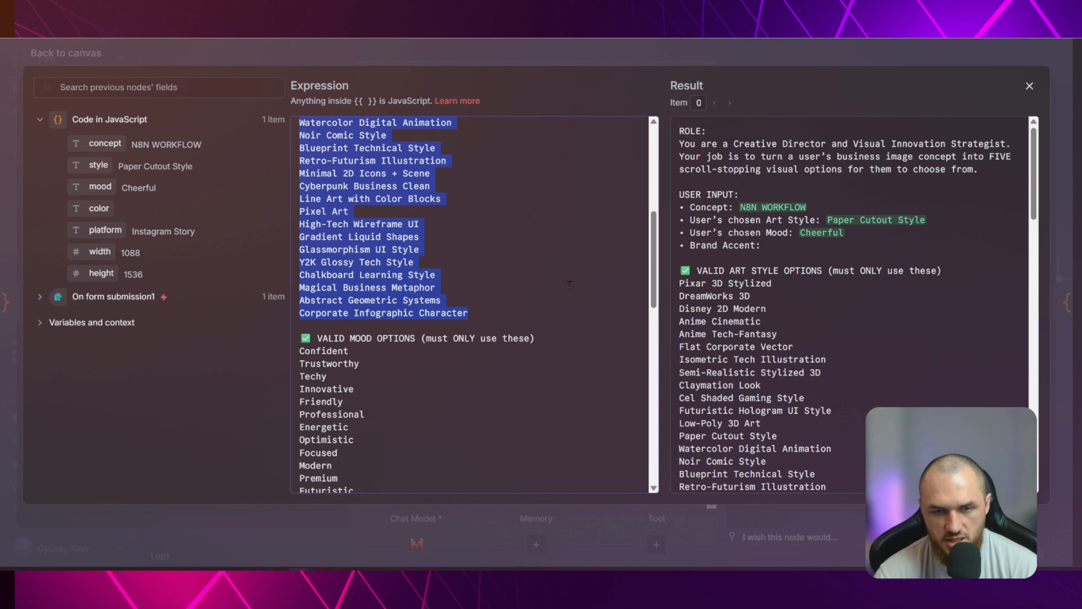
scroll(569, 285, "down", 2)
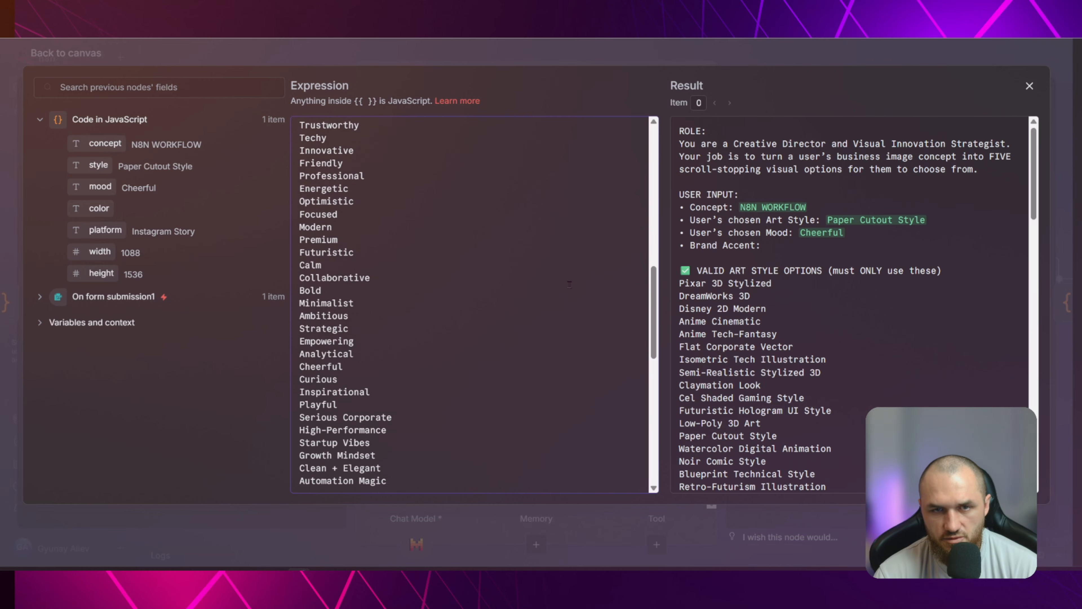
scroll(569, 284, "up", 2)
left_click_drag(431, 157, 555, 167)
left_click(496, 207)
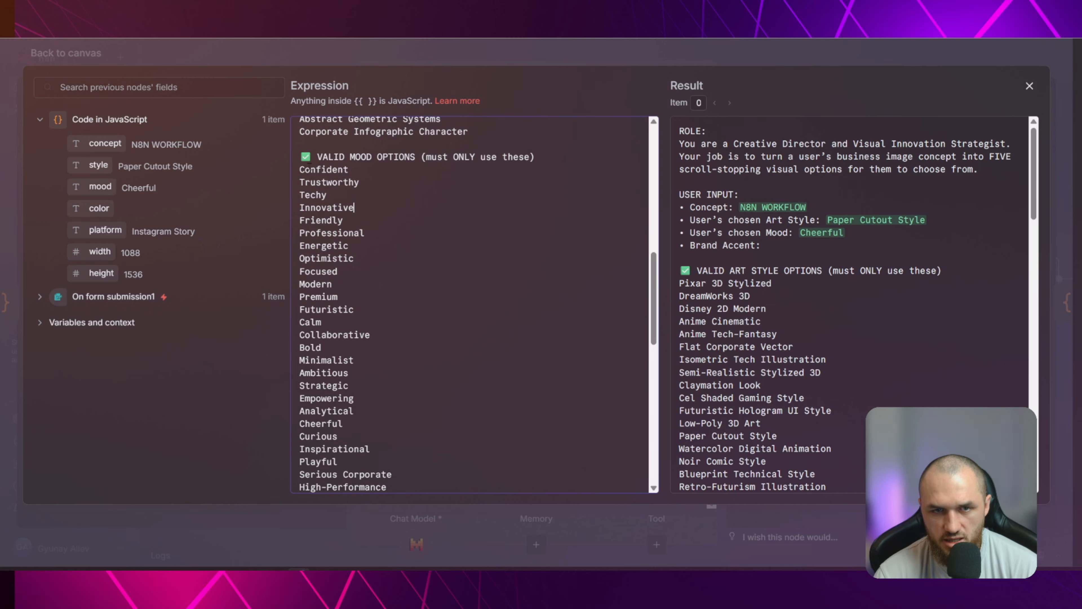
left_click_drag(297, 168, 469, 474)
scroll(485, 380, "down", 2)
scroll(490, 372, "down", 8)
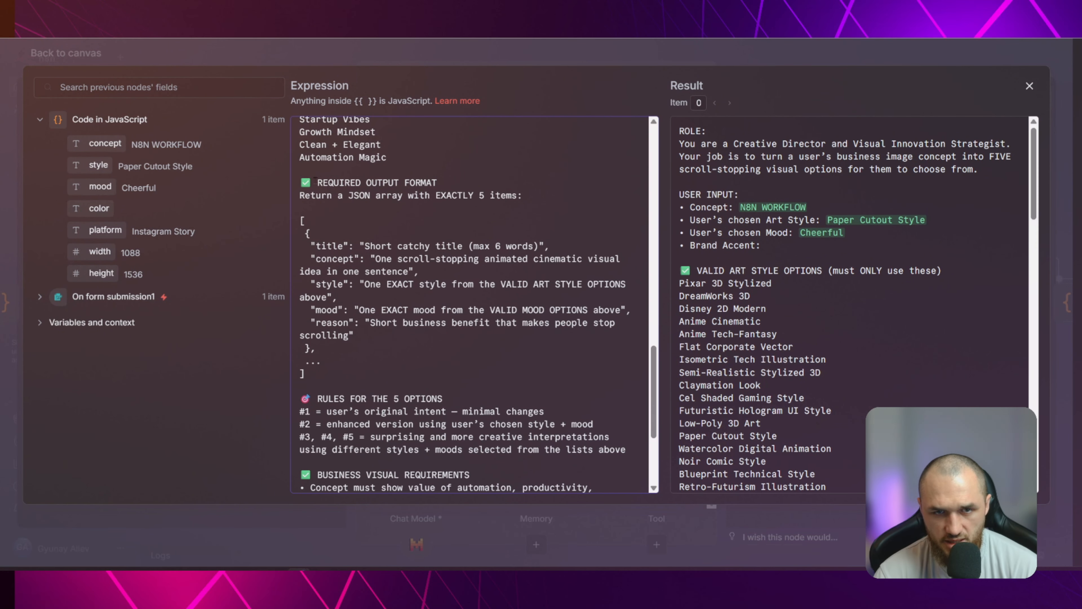
Read the required output format heading and its JSON array instruction in the system message
left_click_drag(317, 182, 463, 196)
left_click(443, 180)
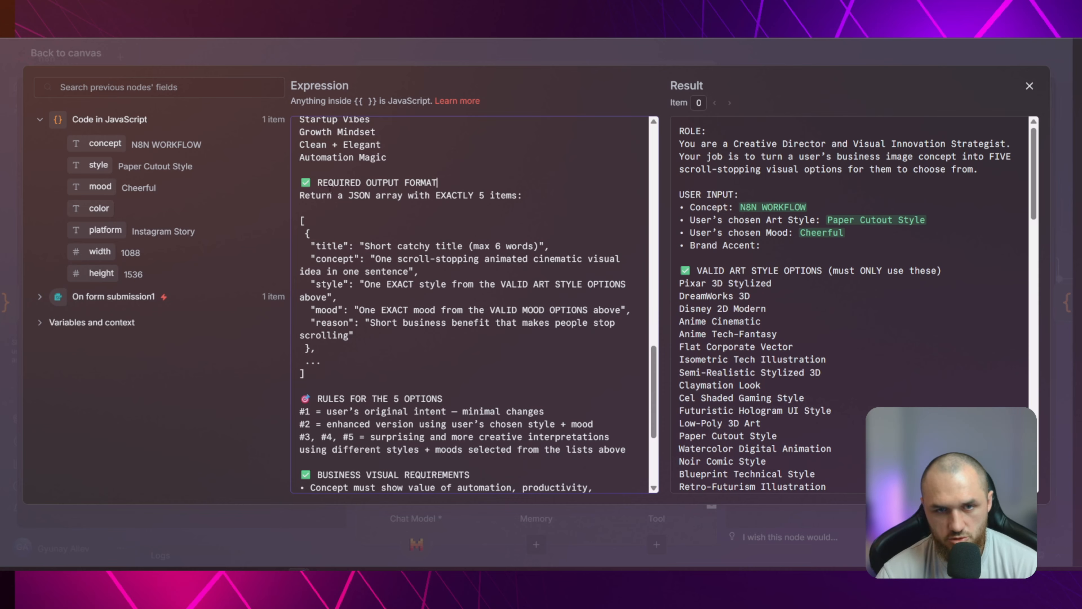
left_click_drag(333, 196, 516, 195)
left_click(457, 195)
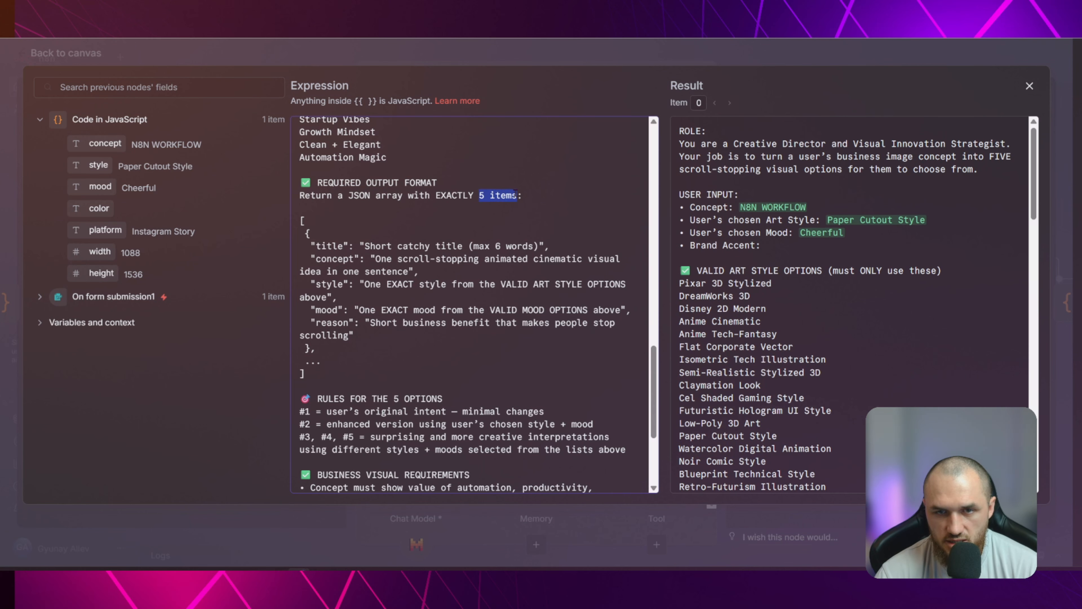
left_click(534, 194)
Examine the title, concept, style, mood and reason fields of the JSON output template
scroll(415, 185, "down", 2)
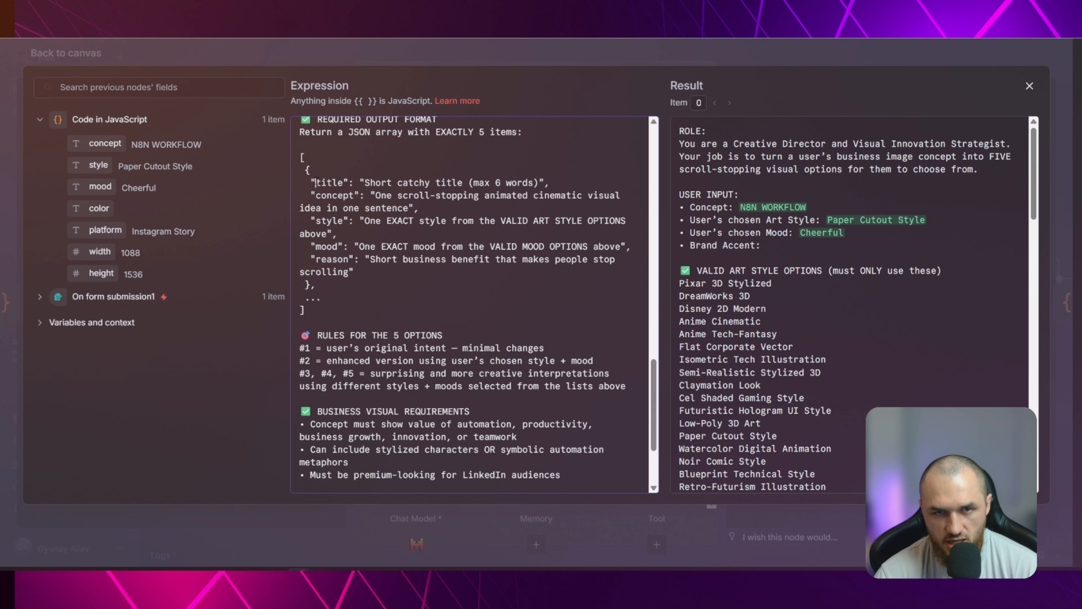
left_click_drag(316, 183, 593, 221)
left_click(344, 220)
left_click(578, 221)
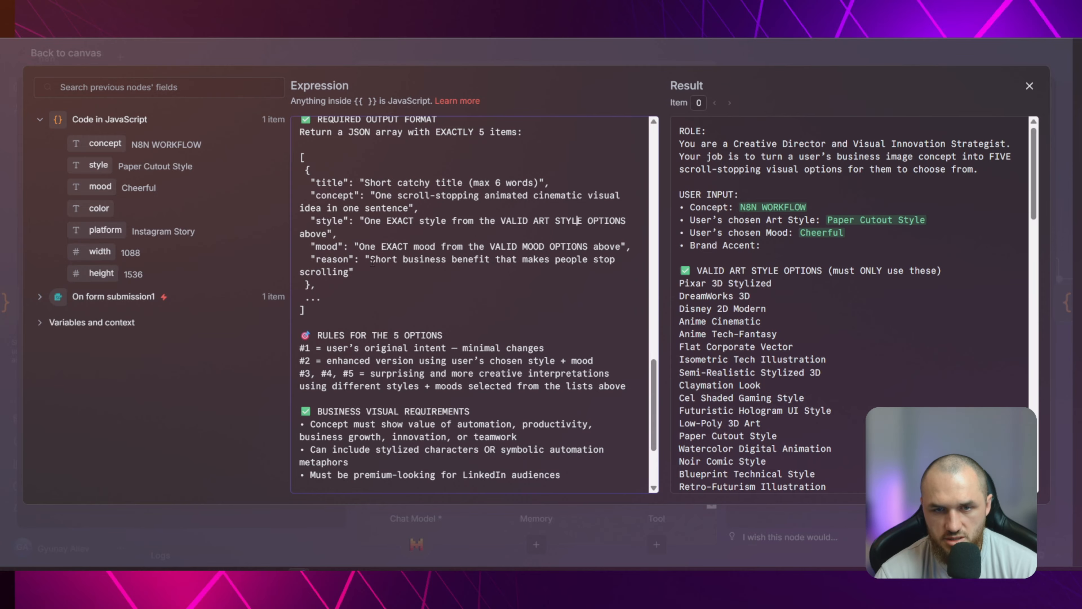
left_click(368, 271)
scroll(341, 222, "down", 2)
left_click_drag(369, 196, 362, 209)
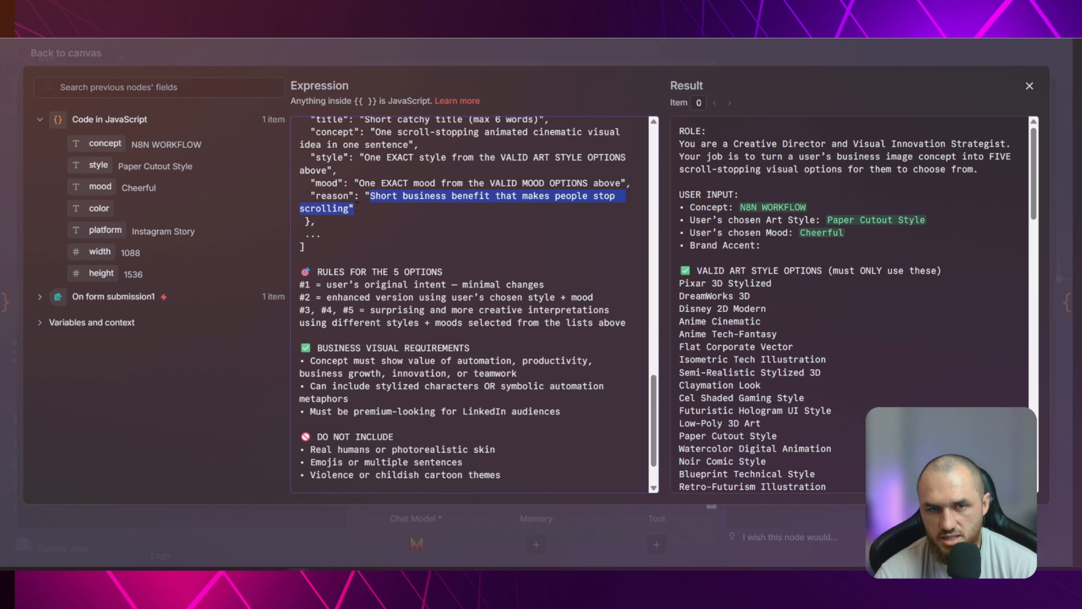
Read the rules for the 5 options and the business visual requirements in the system message
left_click(447, 260)
scroll(449, 264, "down", 2)
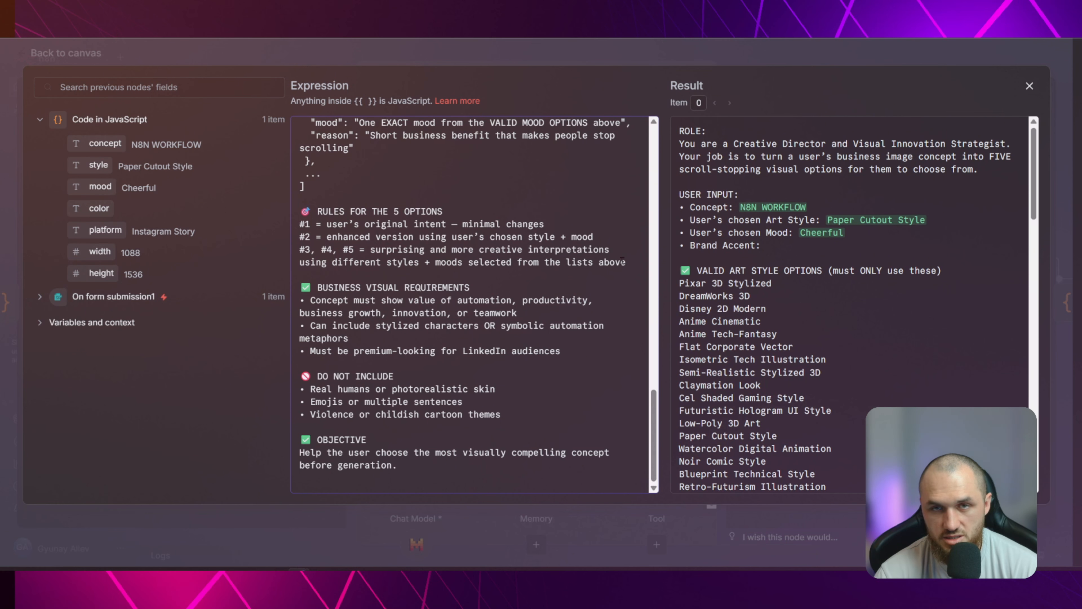
left_click(300, 198)
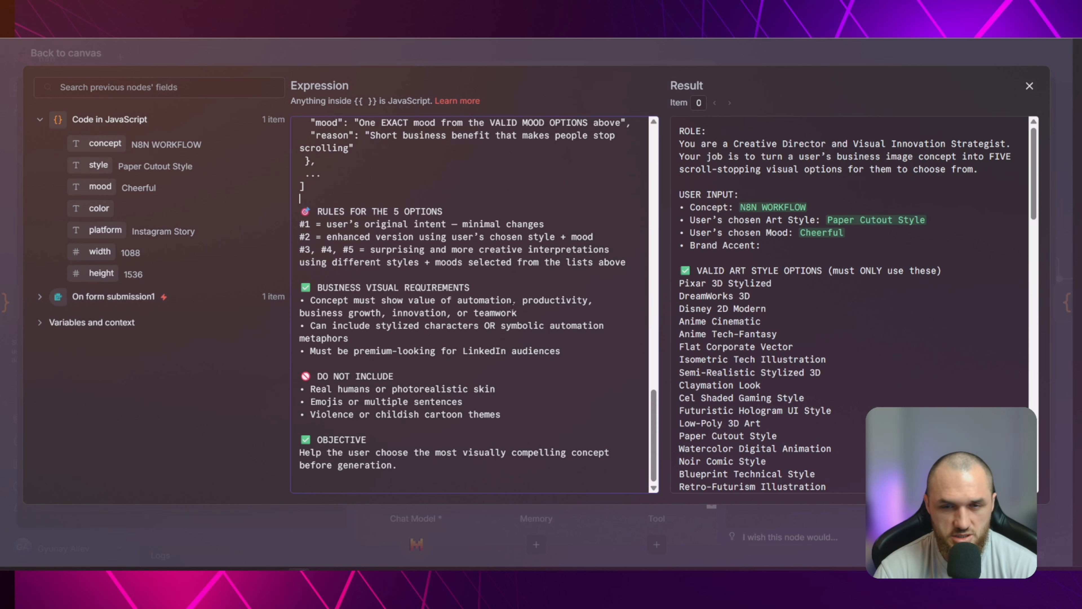
left_click_drag(311, 291, 584, 349)
left_click(583, 349)
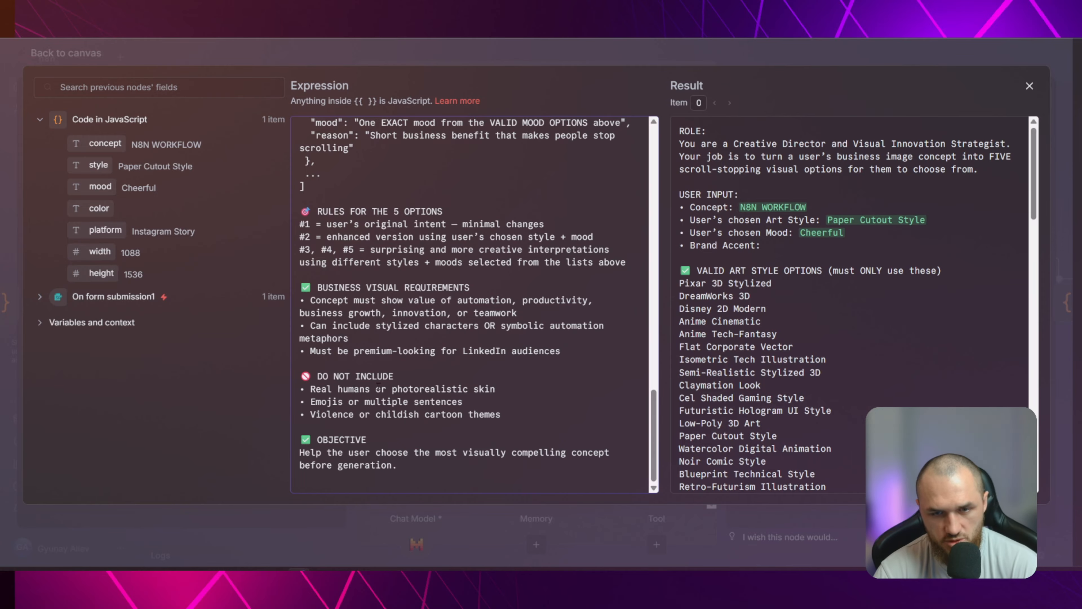
Examine each restriction listed under DO NOT INCLUDE in the system message
left_click_drag(497, 388, 311, 389)
left_click(499, 389)
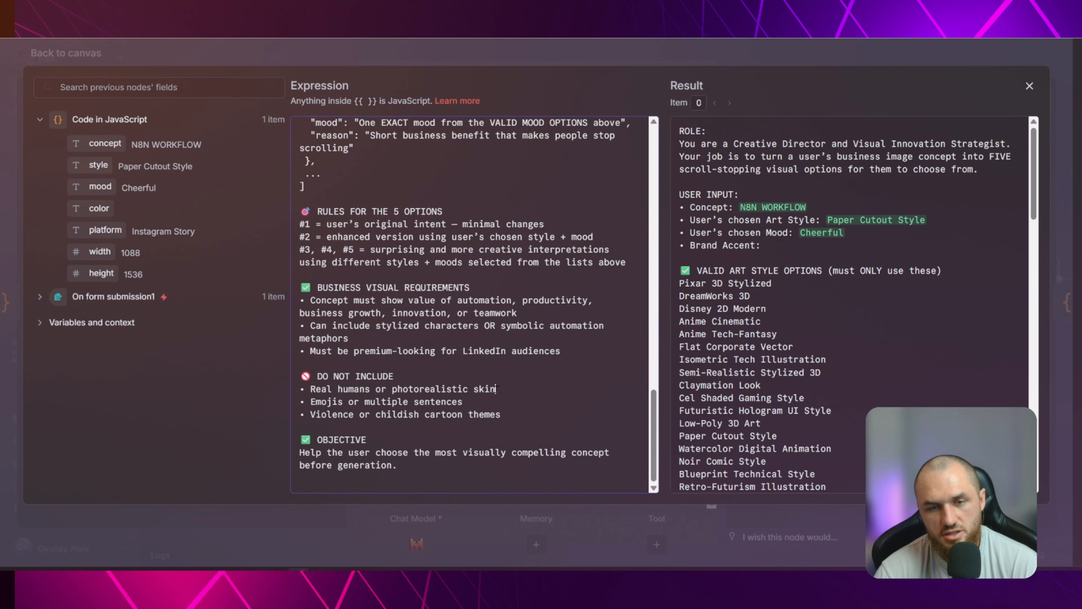
left_click_drag(497, 388, 314, 389)
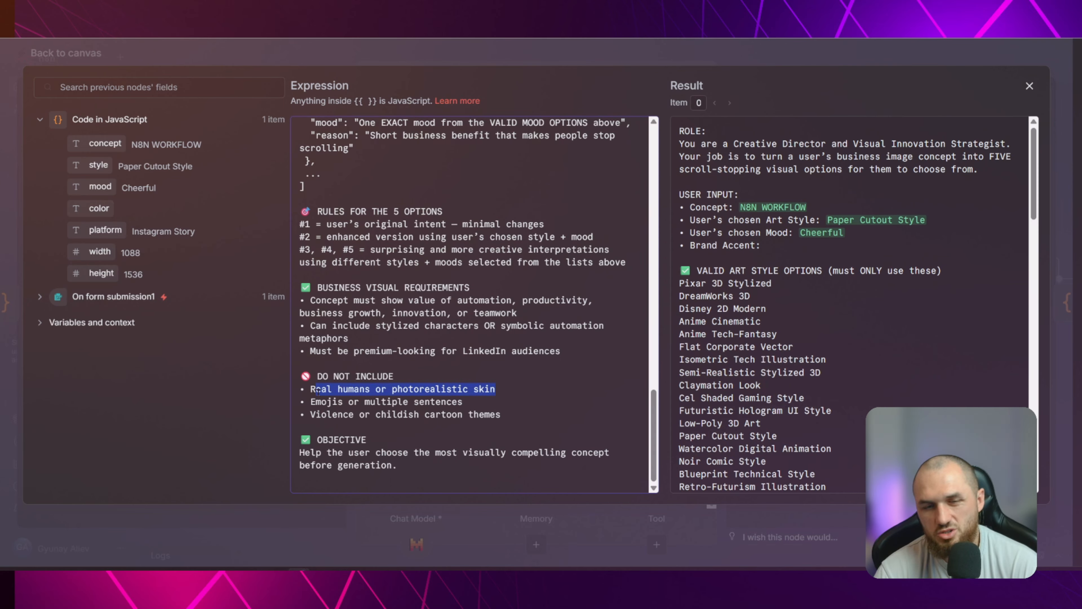
left_click(355, 389)
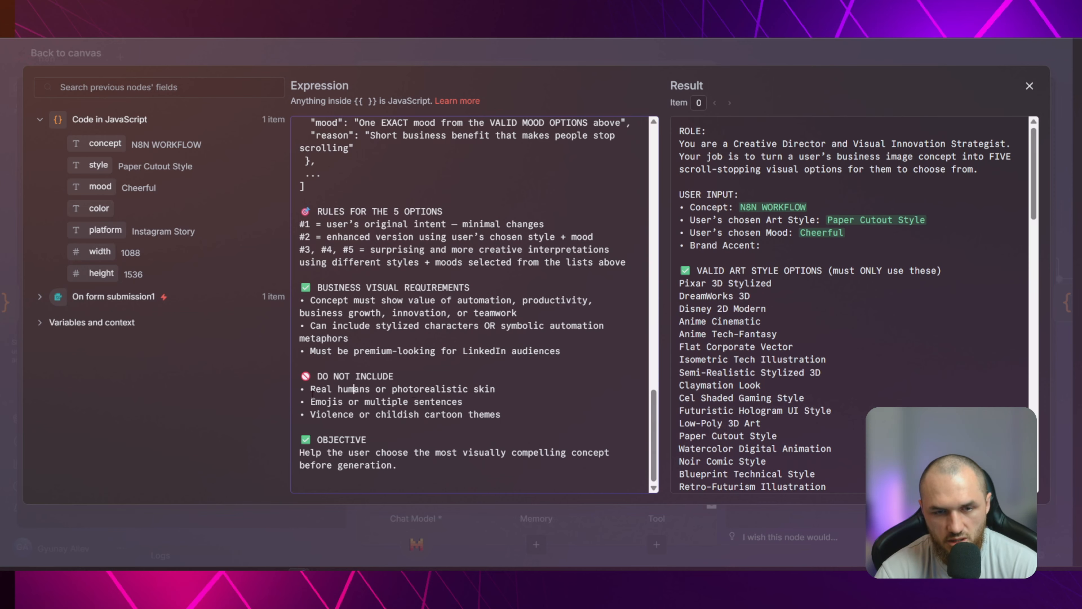
left_click_drag(310, 399, 472, 401)
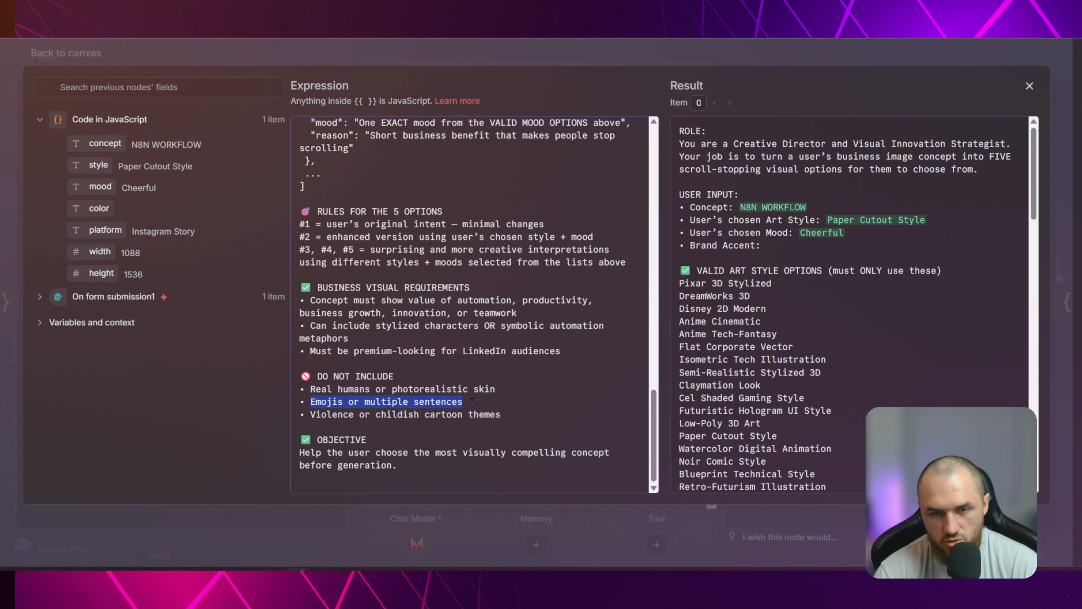
left_click(471, 401)
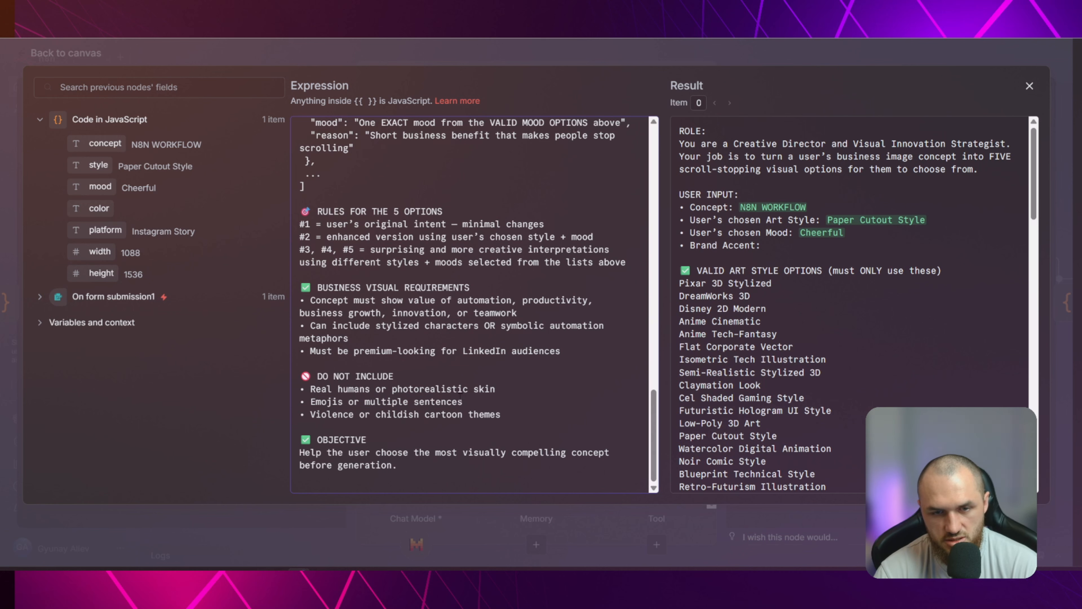
left_click_drag(308, 414, 502, 413)
left_click(509, 413)
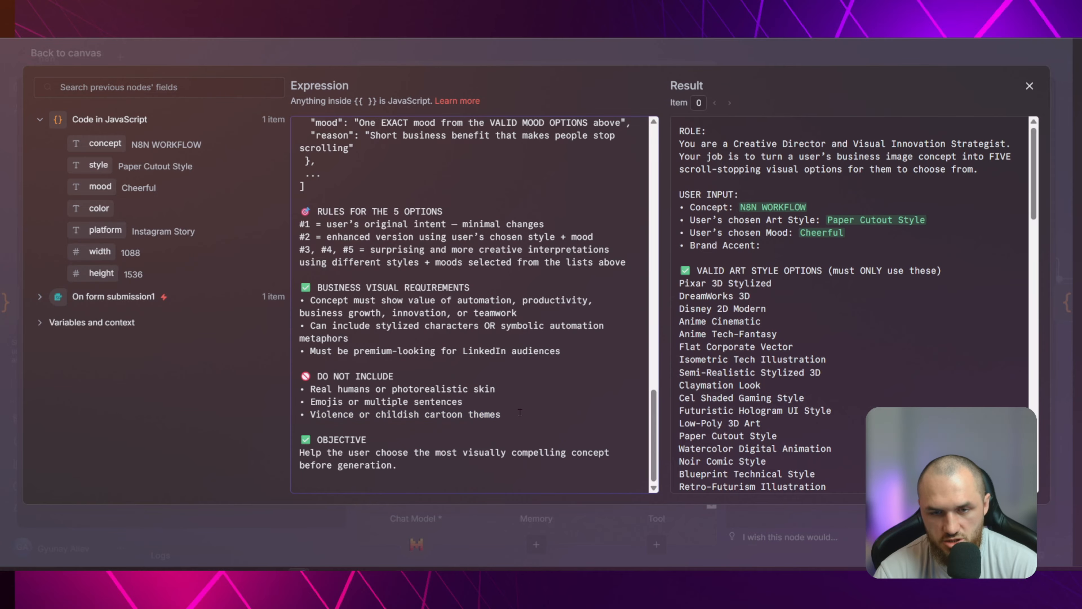
Reread the childish cartoon themes restriction and the LinkedIn audience requirement in the system message, and close its expression editor
left_click_drag(501, 414, 375, 414)
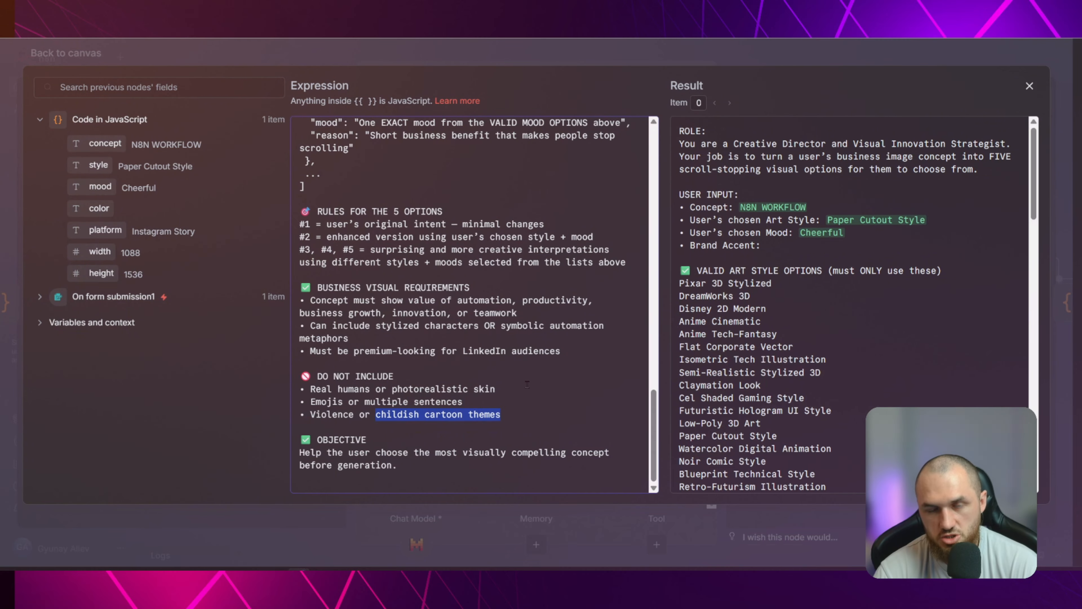
left_click(508, 413)
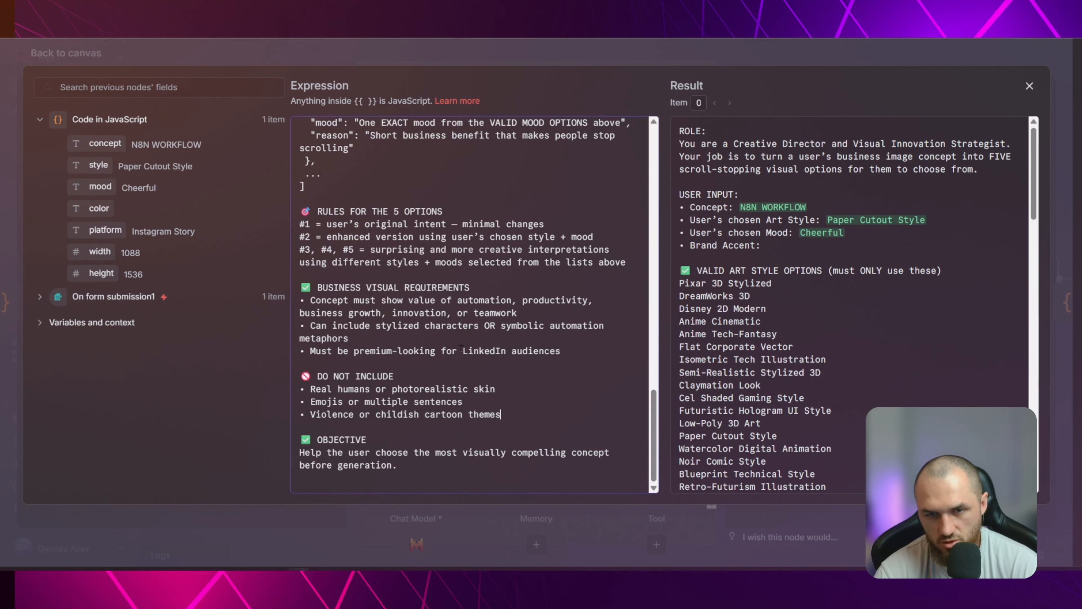
left_click_drag(462, 350, 301, 351)
left_click(566, 351)
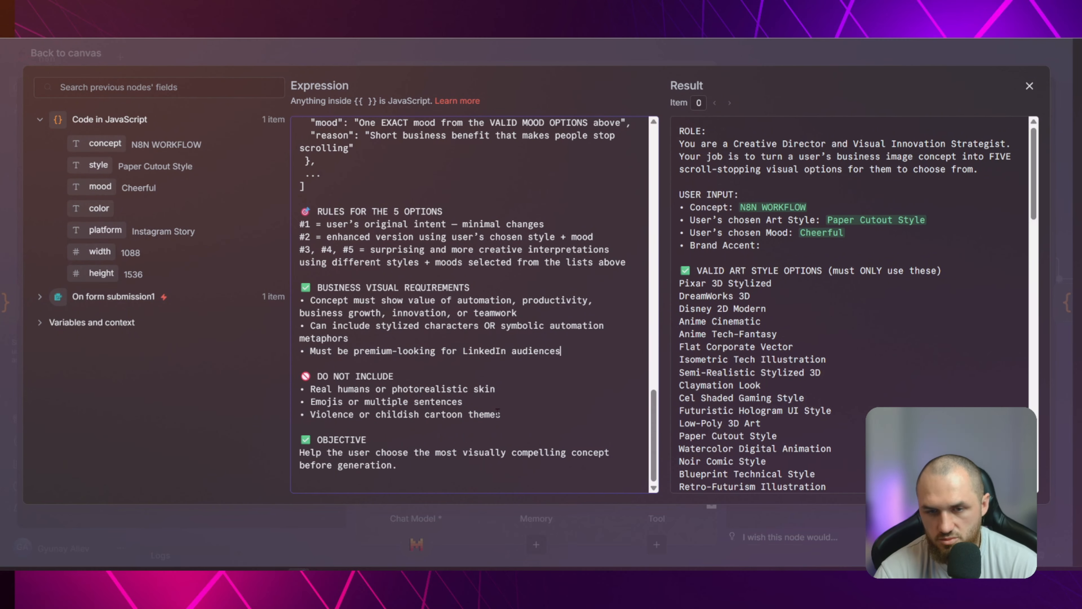
left_click_drag(500, 413, 311, 414)
left_click(311, 415)
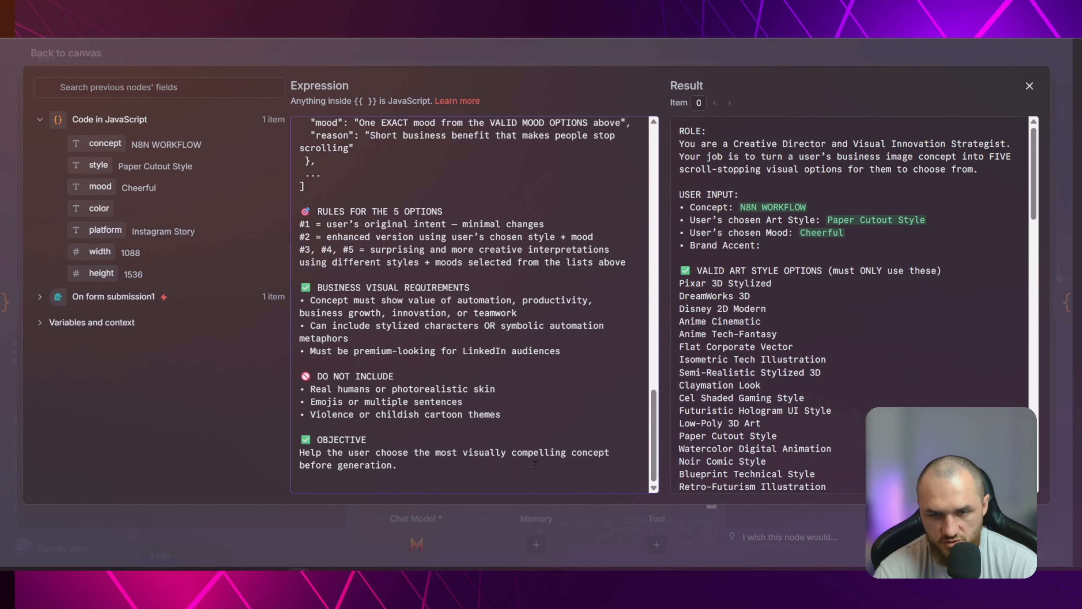
left_click(305, 45)
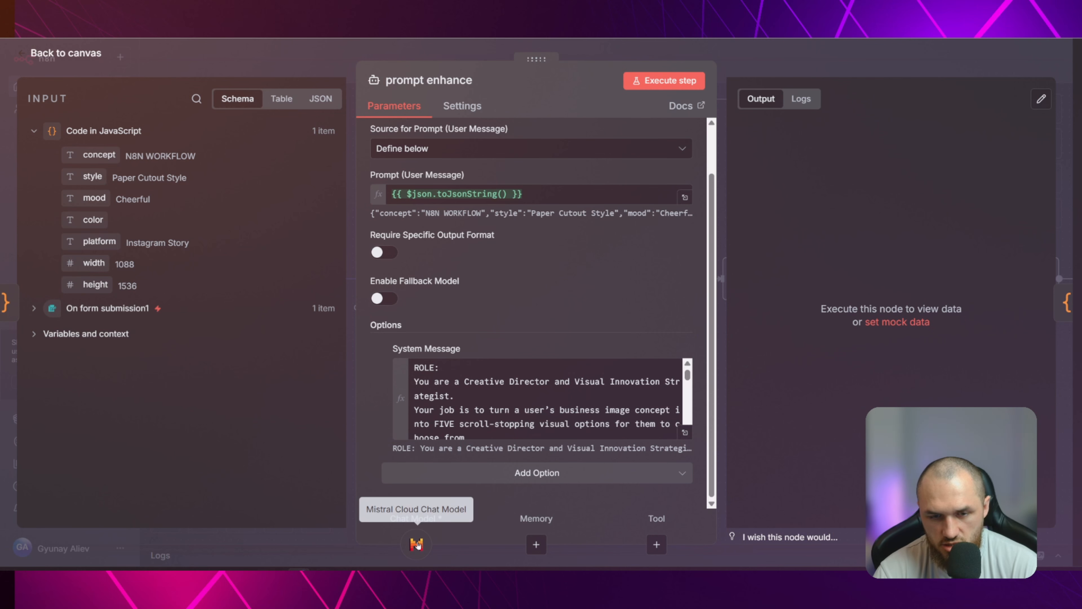
Detach the existing Mistral Cloud Chat Model from the prompt enhance agent and attach a new Mistral Cloud Chat Model as its chat model
key("Escape")
left_click_drag(501, 410, 443, 403)
left_click(464, 337)
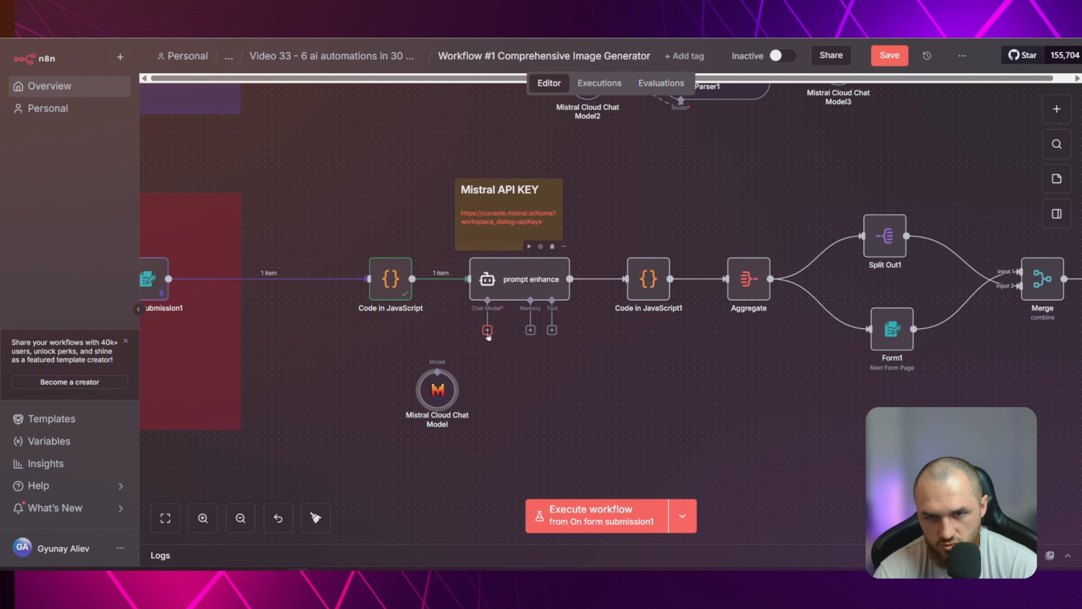
left_click(488, 331)
scroll(937, 299, "down", 5)
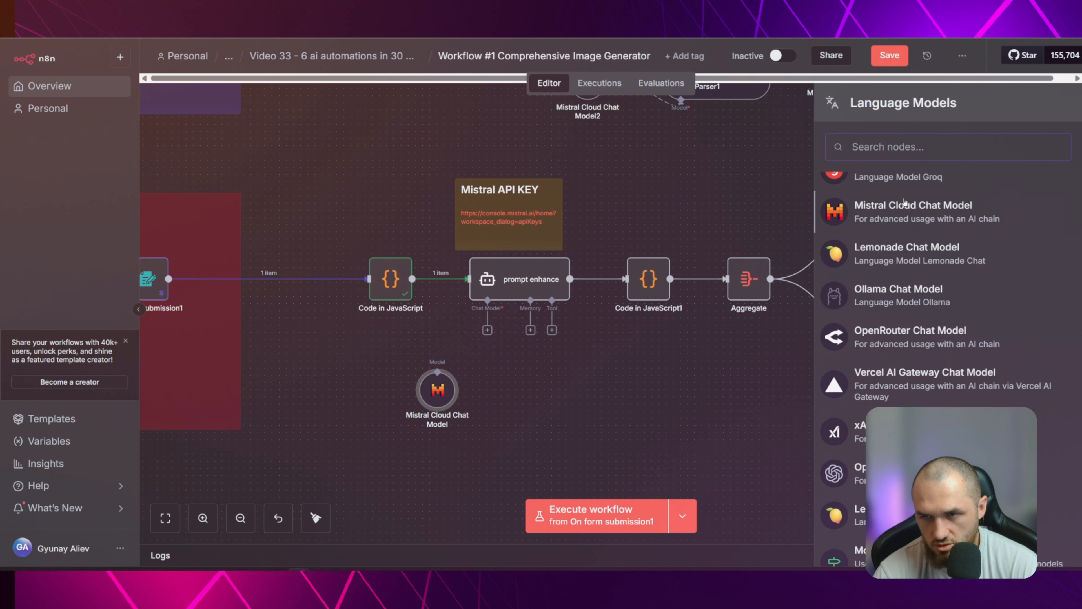
left_click(934, 206)
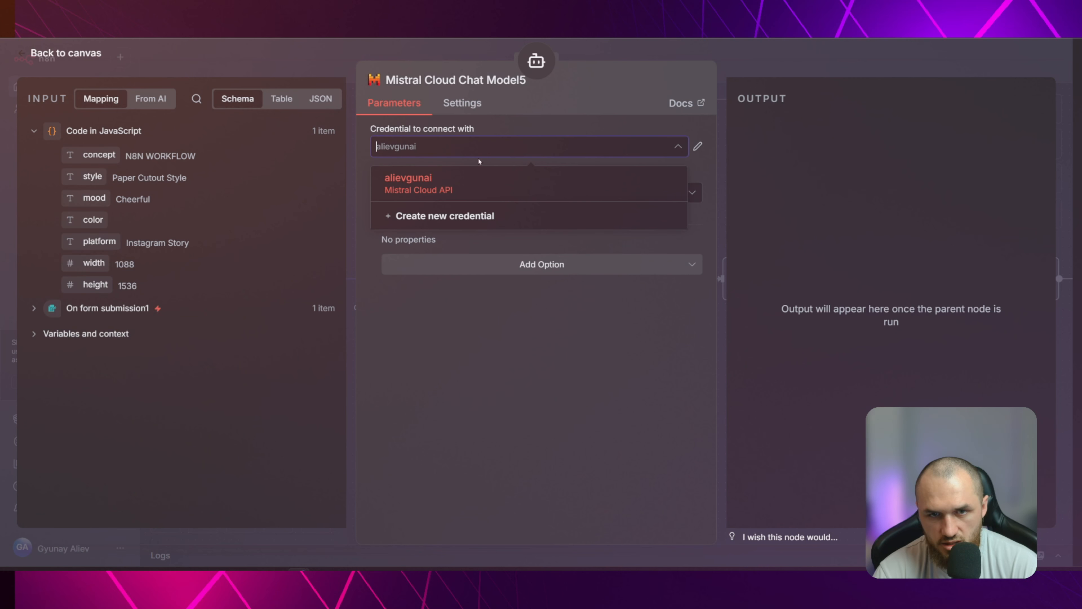
Start a new Mistral Cloud credential with the copied API key and a placeholder name, and close it without saving
left_click(449, 213)
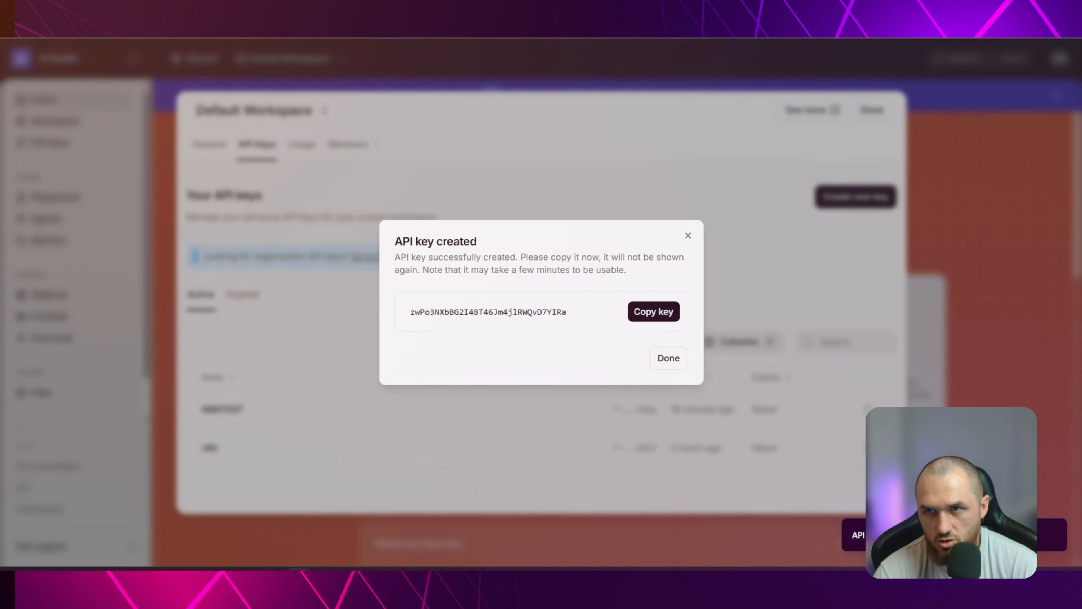
left_click(653, 311)
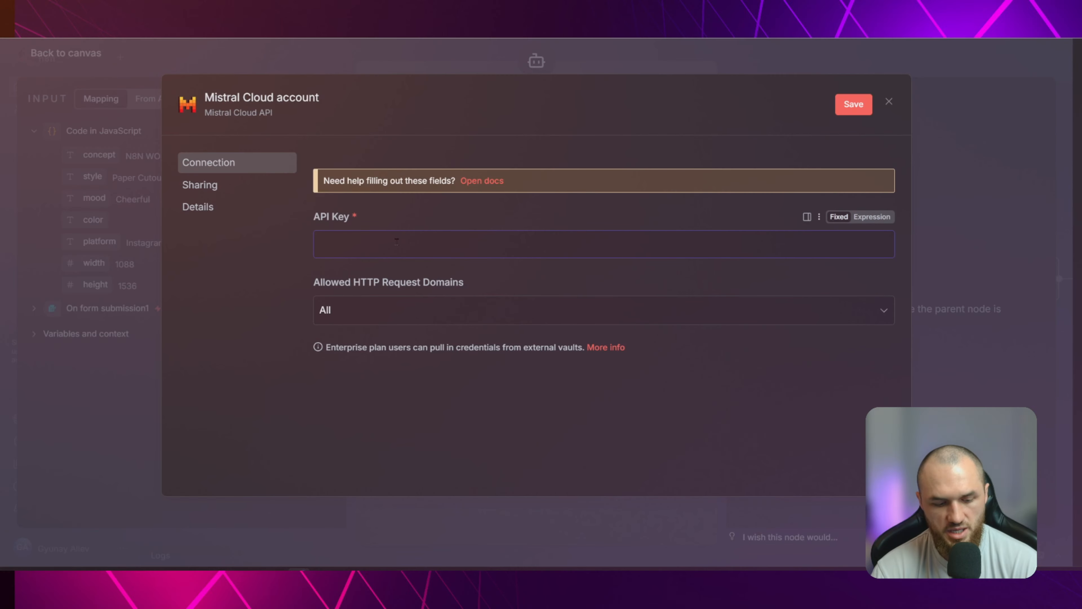
key("ctrl+v")
left_click(261, 97)
type("asdasdasdas")
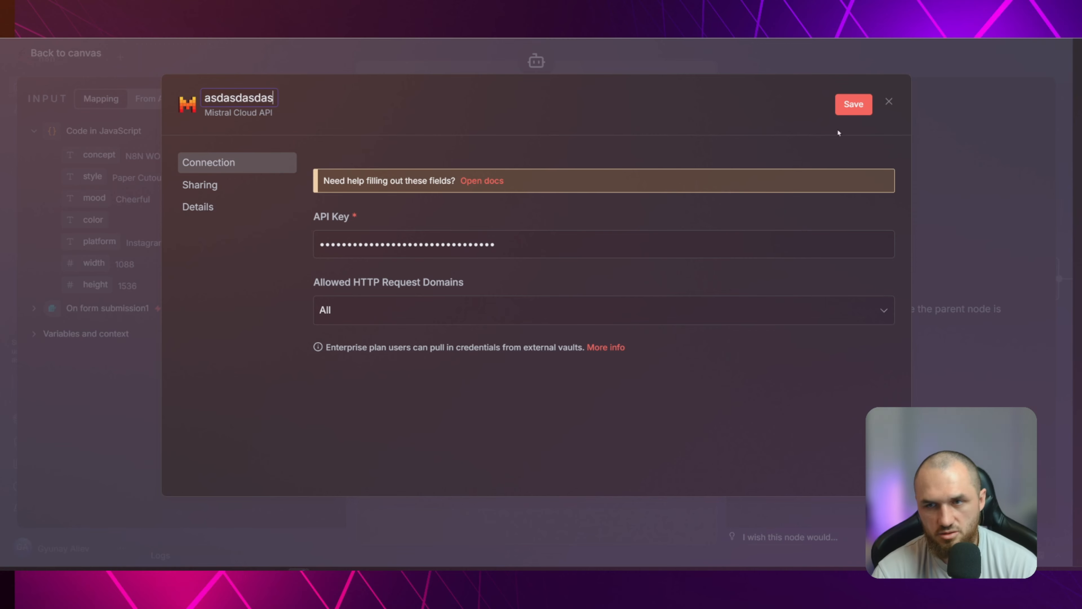
left_click(888, 101)
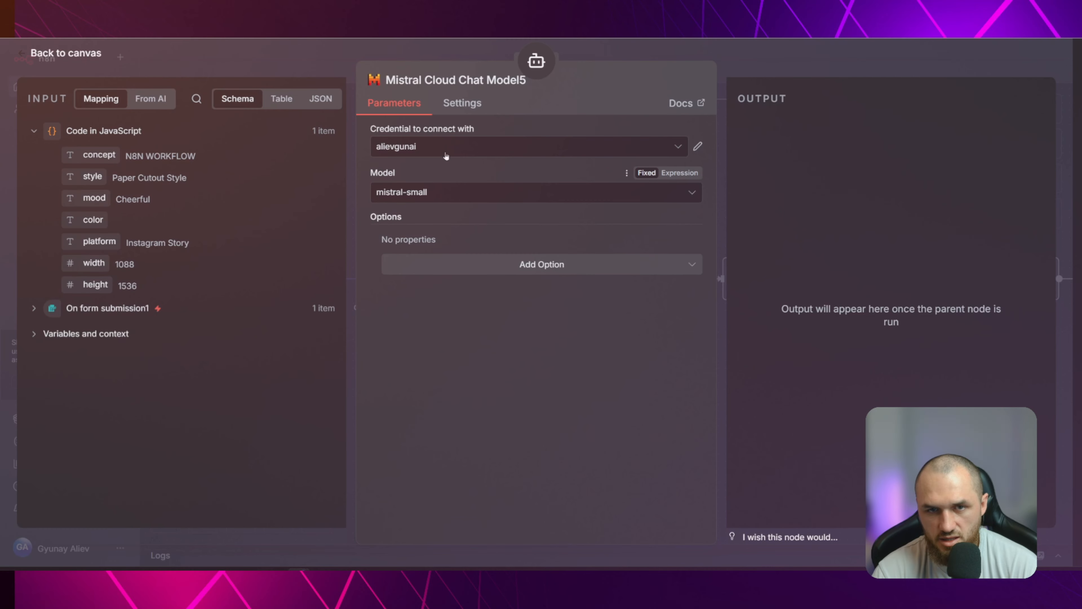
Keep the existing Mistral Cloud credential, set the chat model to mistral-medium-latest, and return to the canvas
left_click(432, 146)
left_click(431, 147)
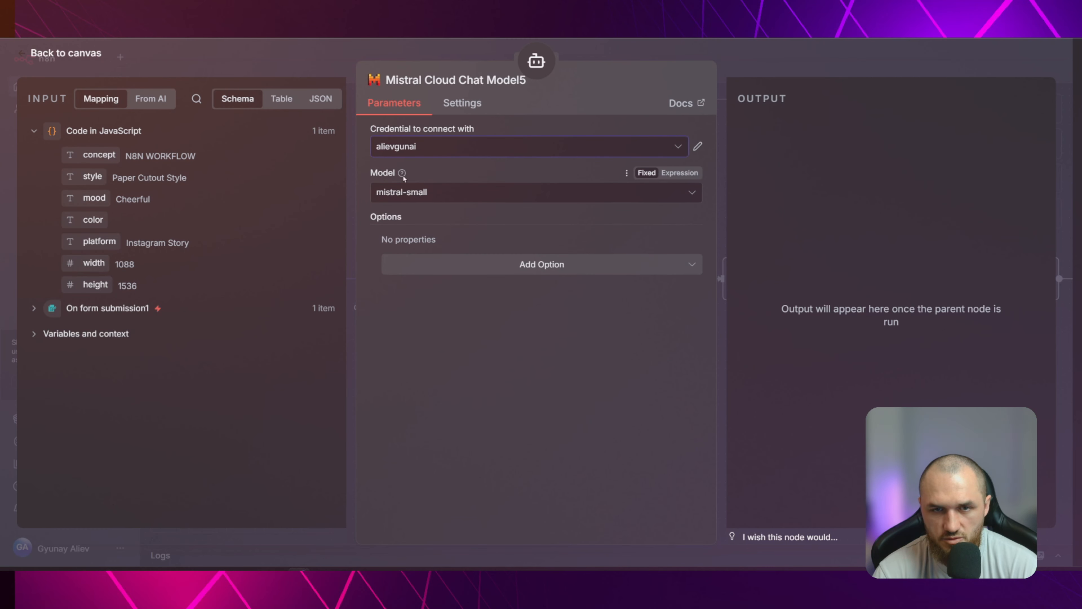
left_click(459, 193)
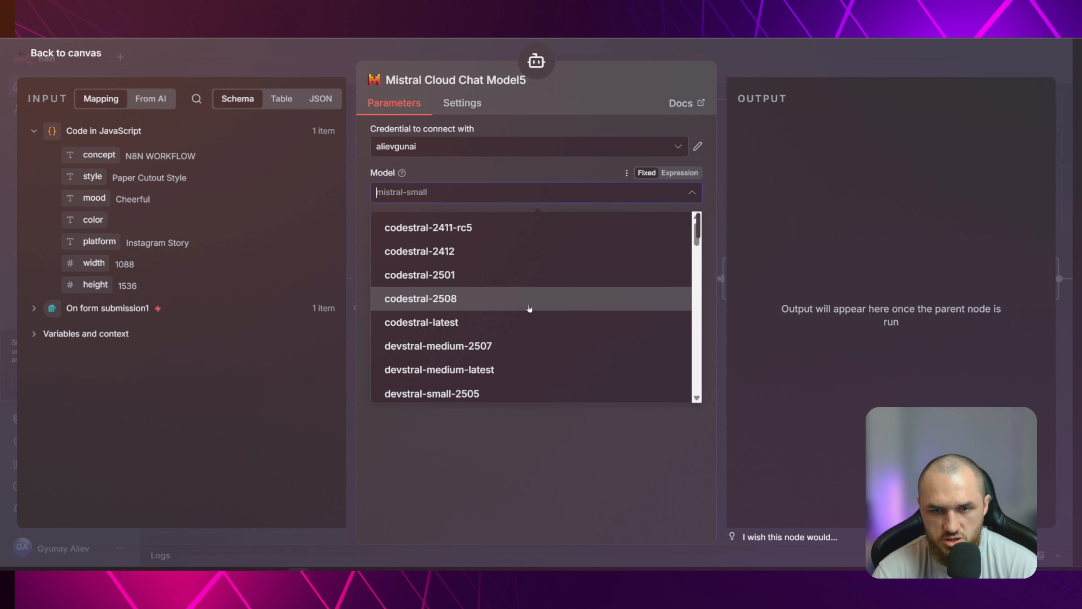
scroll(533, 311, "down", 5)
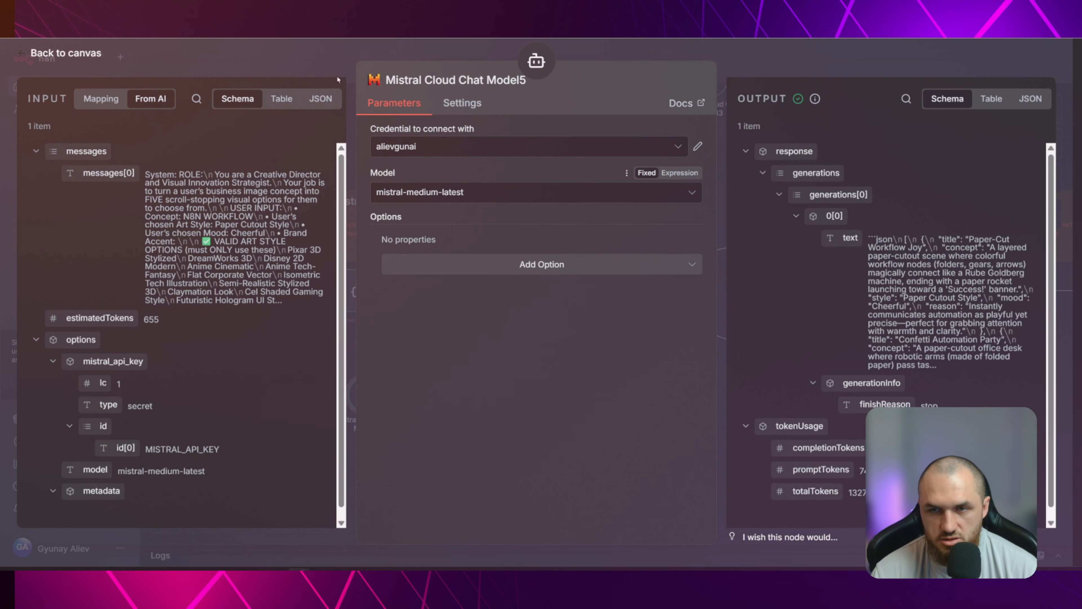
key("Escape")
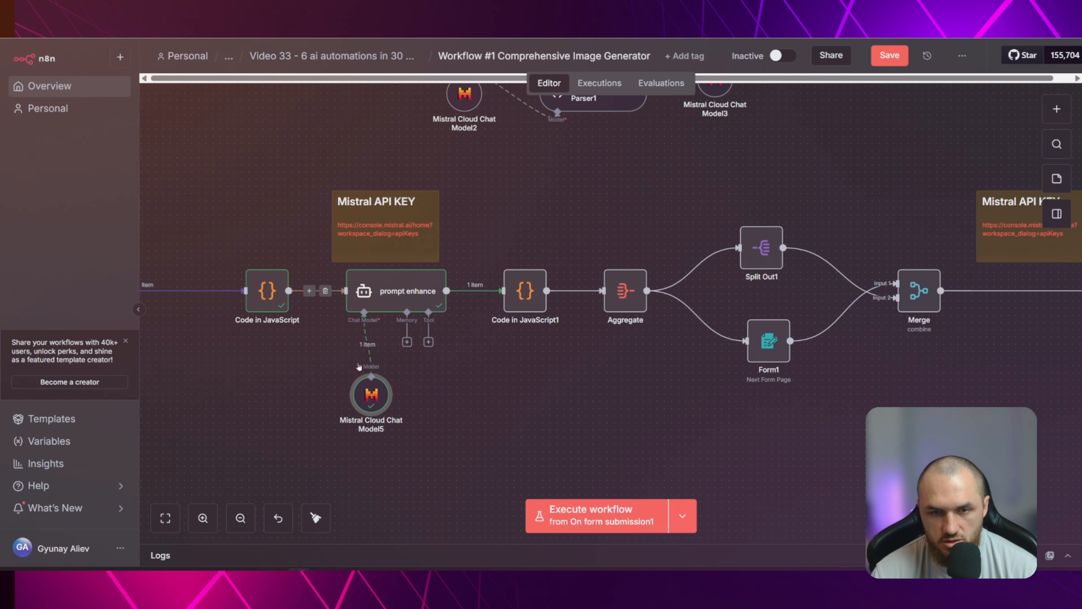
Examine the title and concept of the first option in the prompt enhance agent's output
double_click(402, 294)
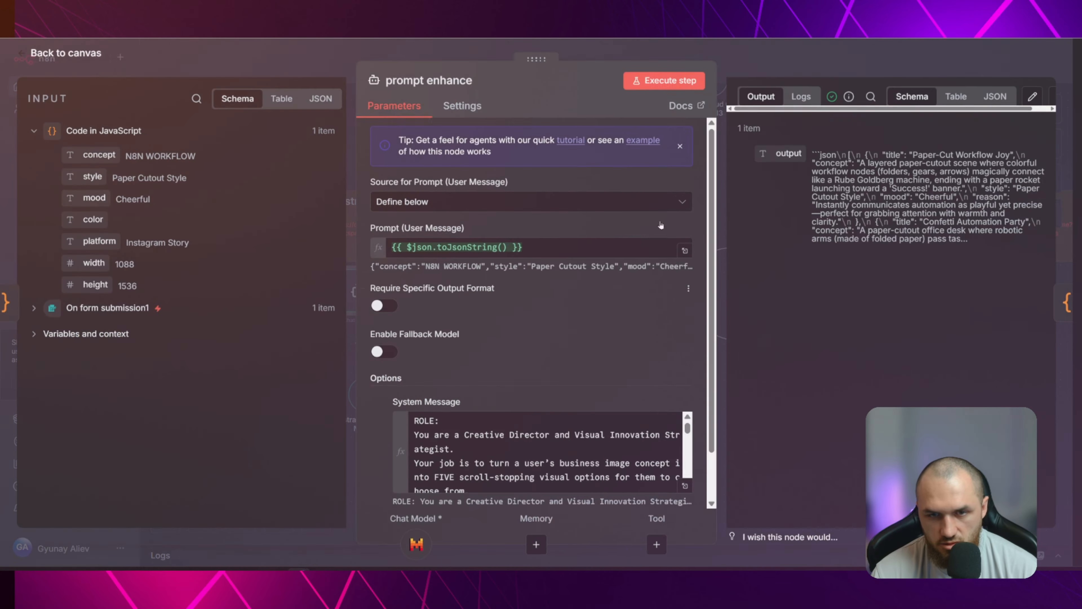
left_click(776, 68)
double_click(428, 301)
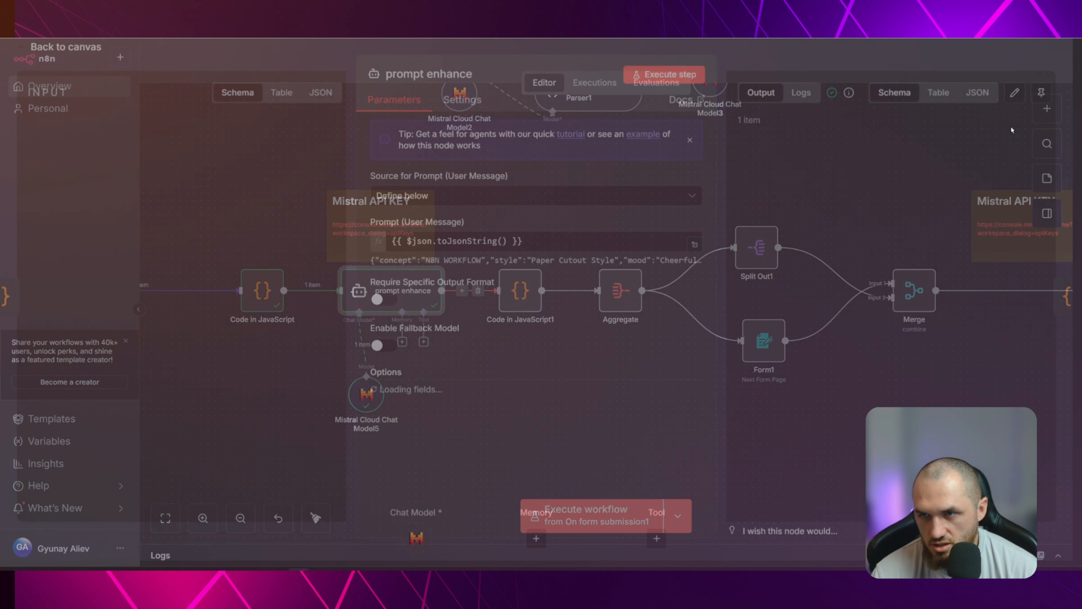
left_click(904, 100)
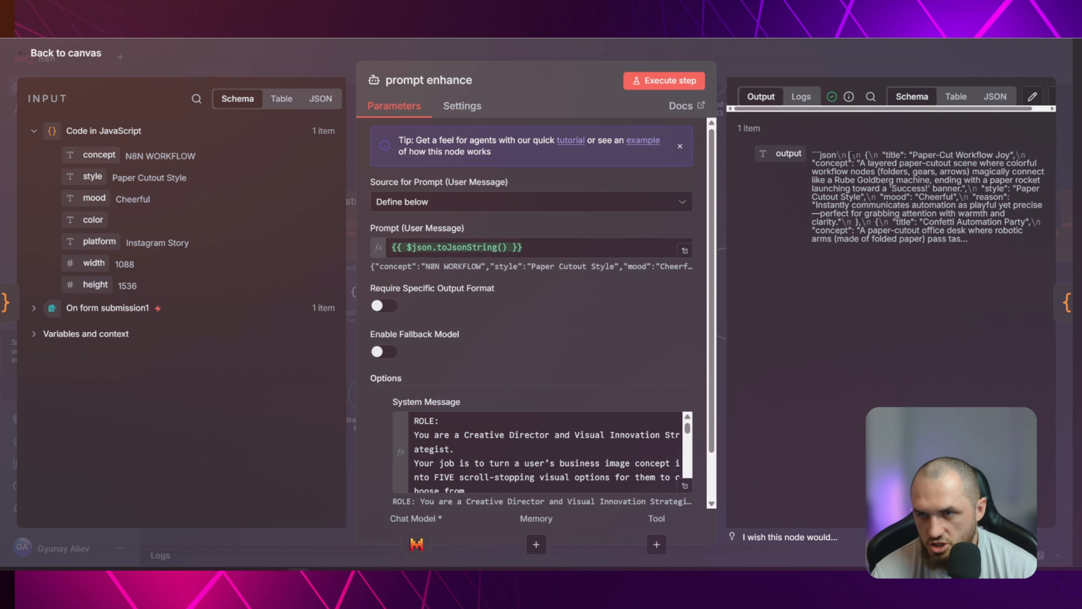
left_click_drag(886, 155, 986, 156)
left_click_drag(852, 172, 952, 181)
left_click(891, 200)
left_click(639, 56)
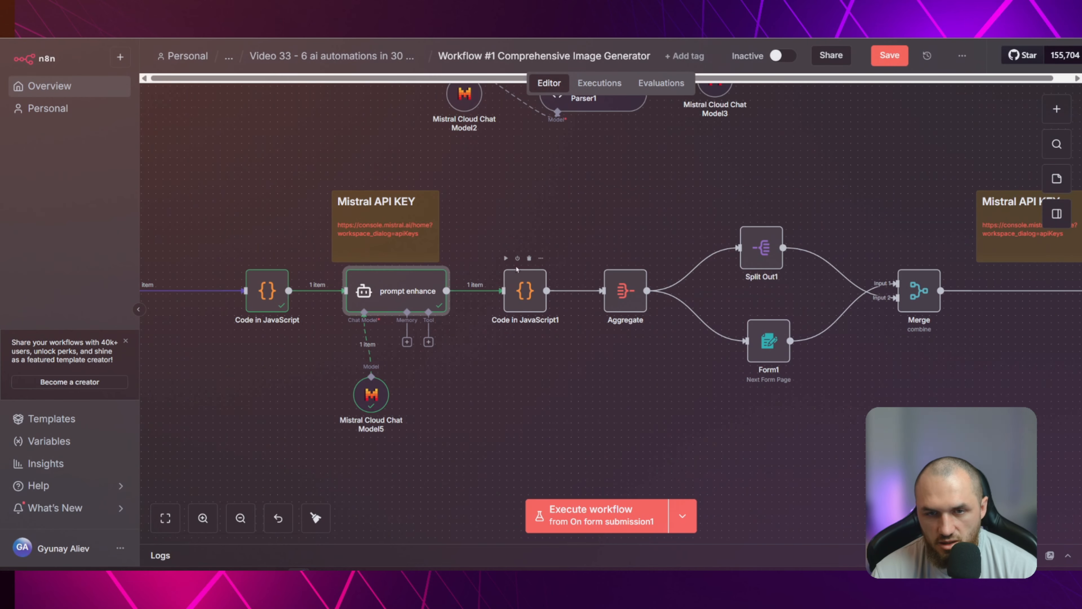
Open the Code in JavaScript1 node and inspect its prompt enhance input as JSON, collapsing and expanding the array and object levels
double_click(539, 305)
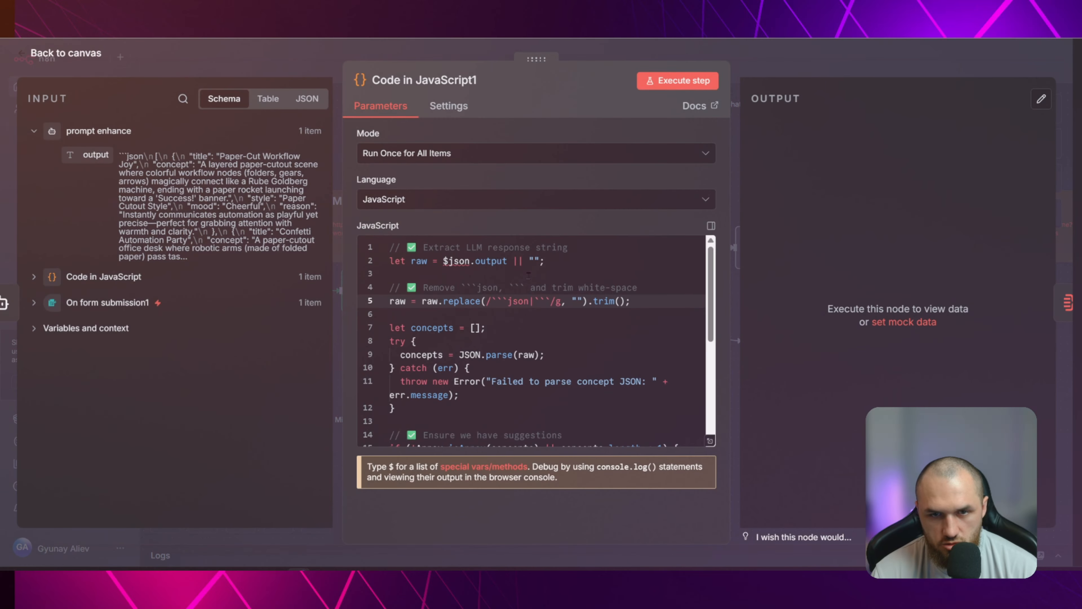
left_click(306, 98)
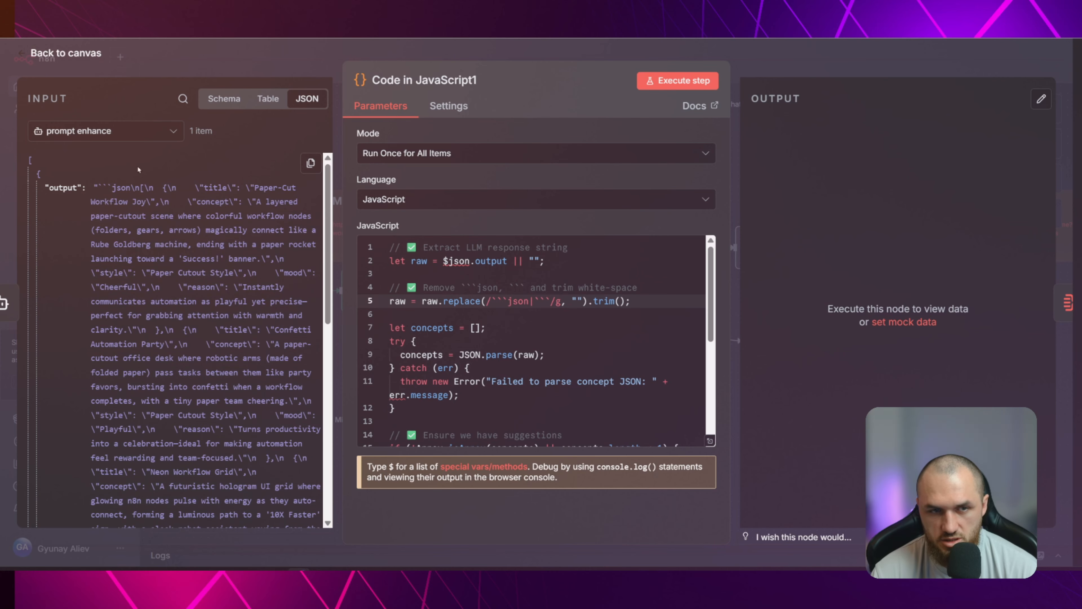
left_click(29, 161)
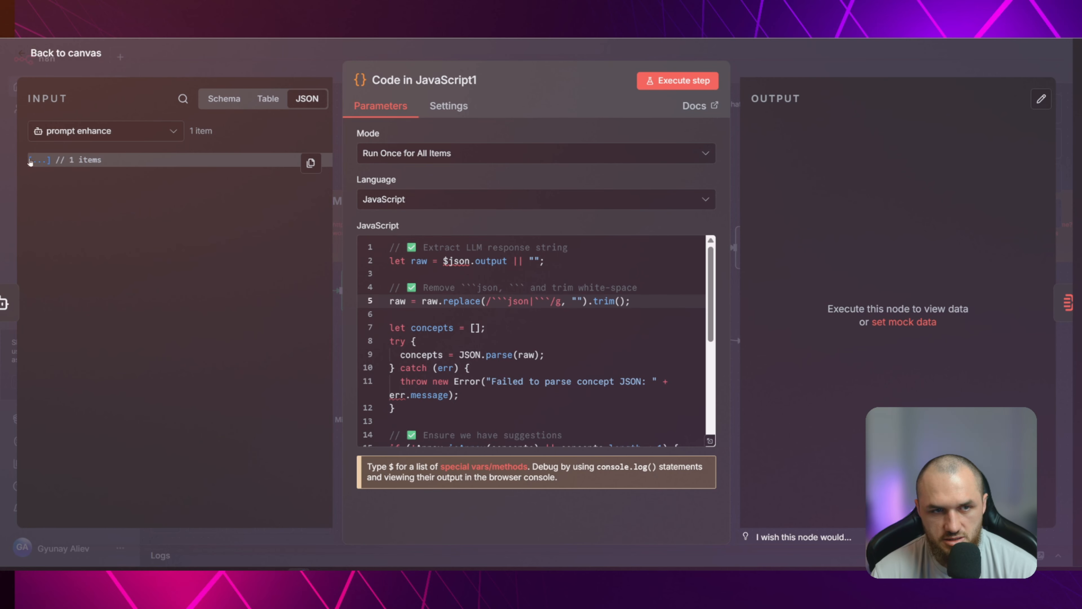
left_click(30, 164)
left_click(38, 175)
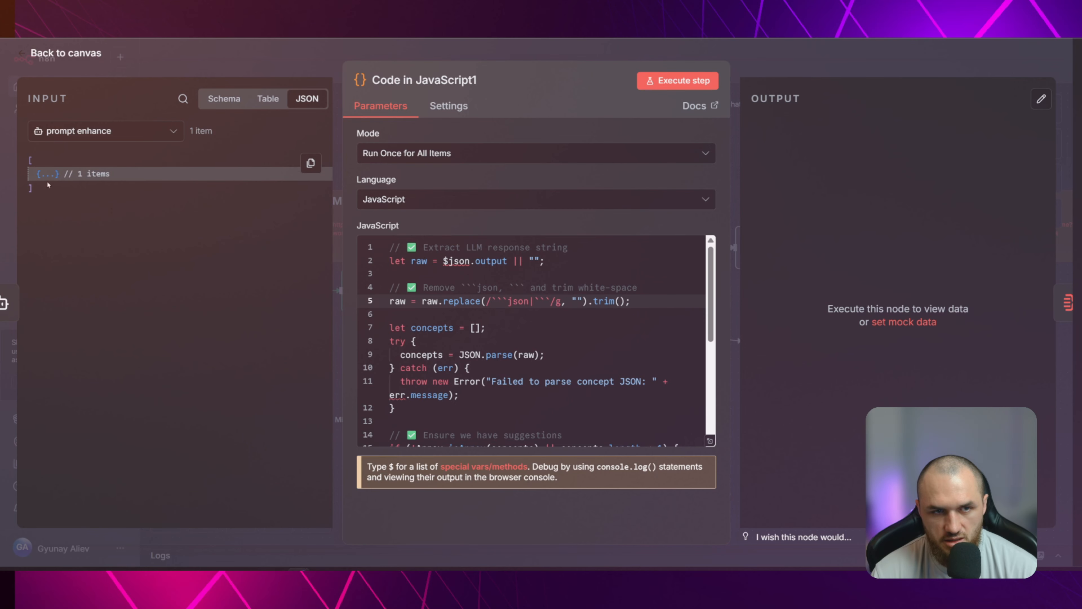
left_click(41, 176)
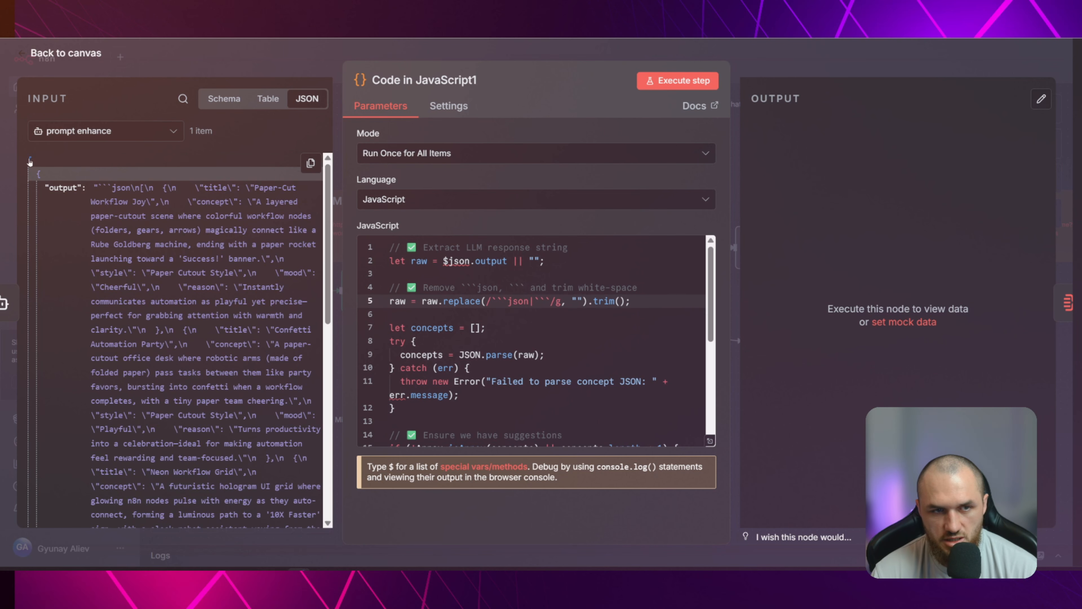
Collapse the input array in the Code in JavaScript1 node and copy the prompt enhance JSON
left_click(30, 162)
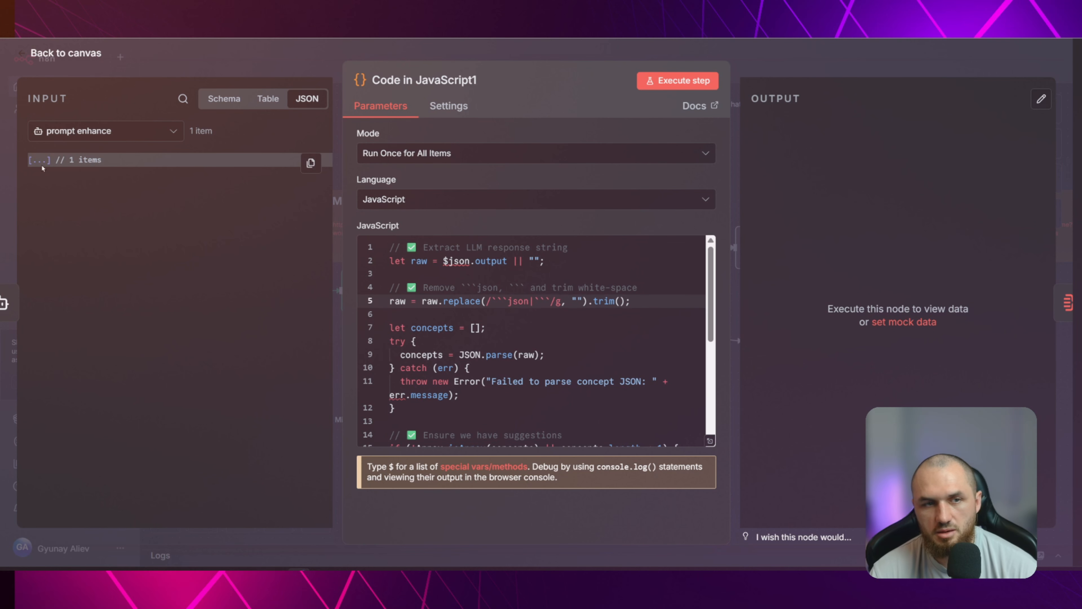
left_click(310, 163)
left_click(294, 200)
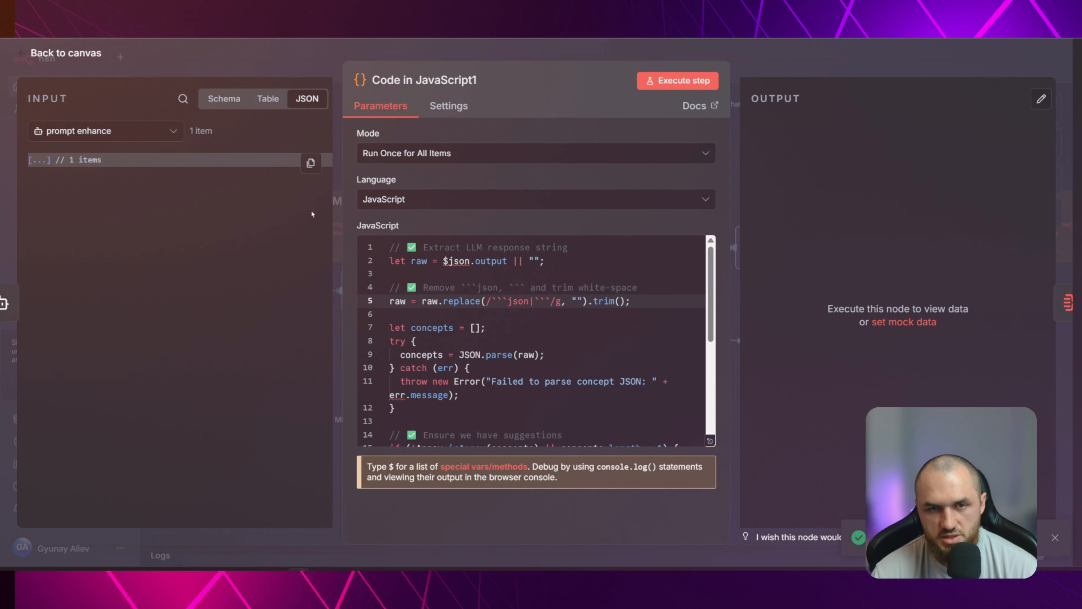
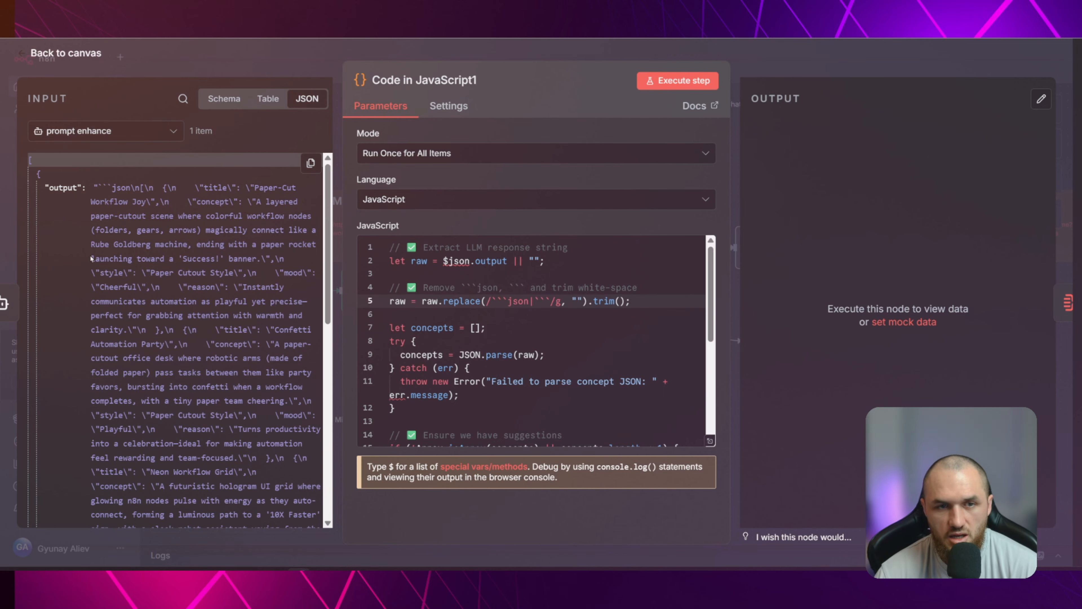
Check the prompt enhance node's data, collapse the input array in Code in JavaScript1, and copy its JSON
triple_click(192, 197)
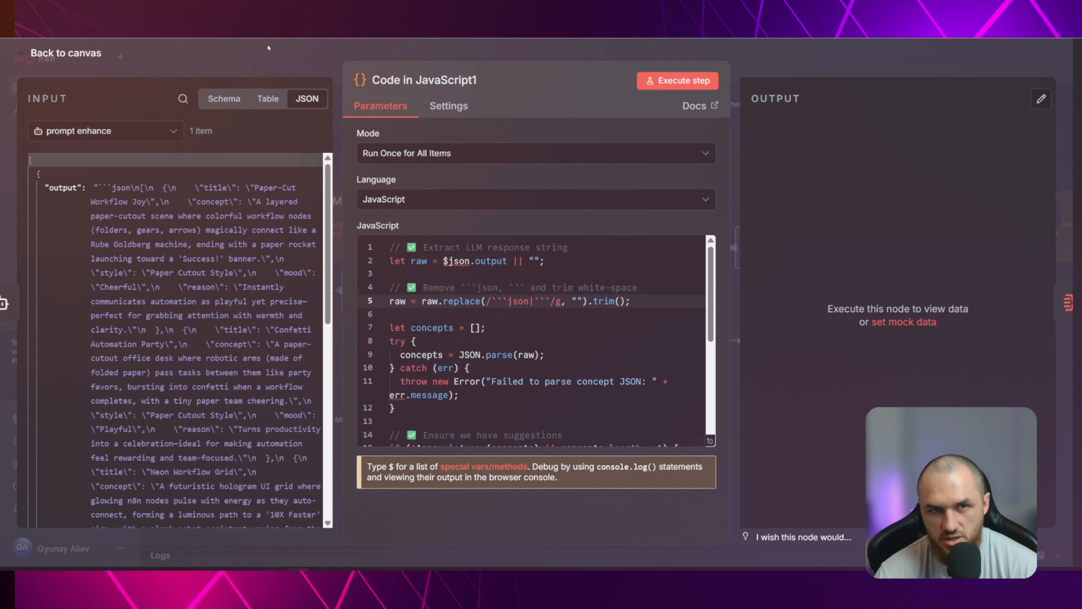
key("Escape")
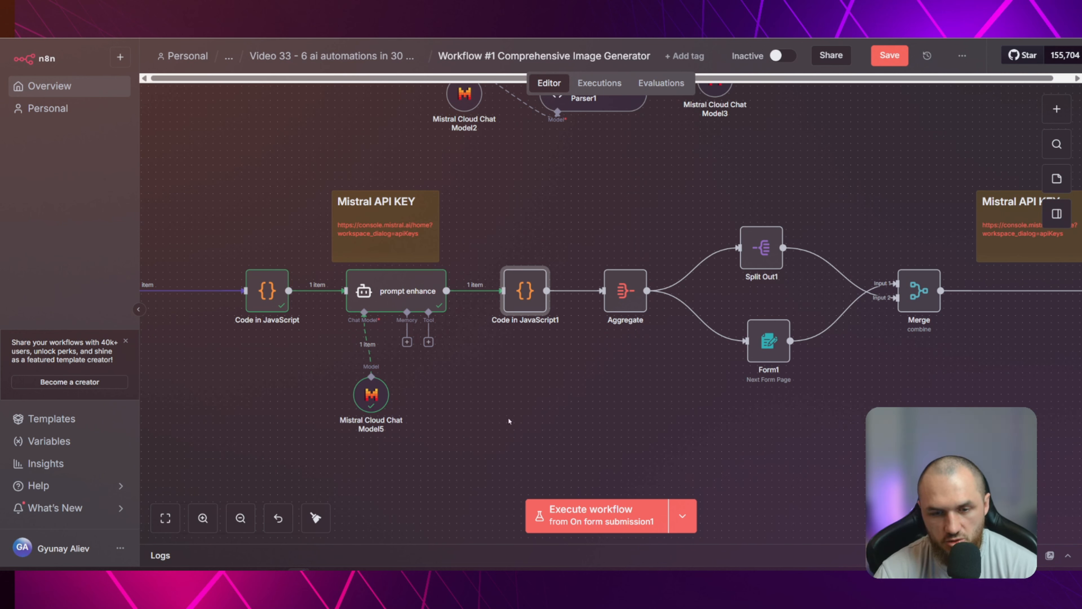
double_click(422, 299)
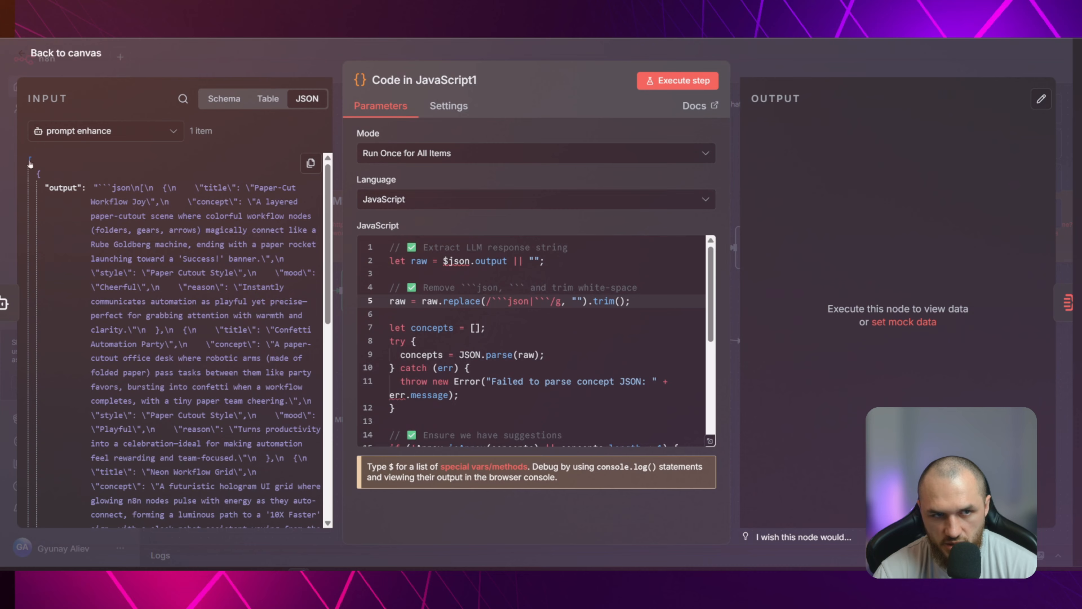
left_click(311, 164)
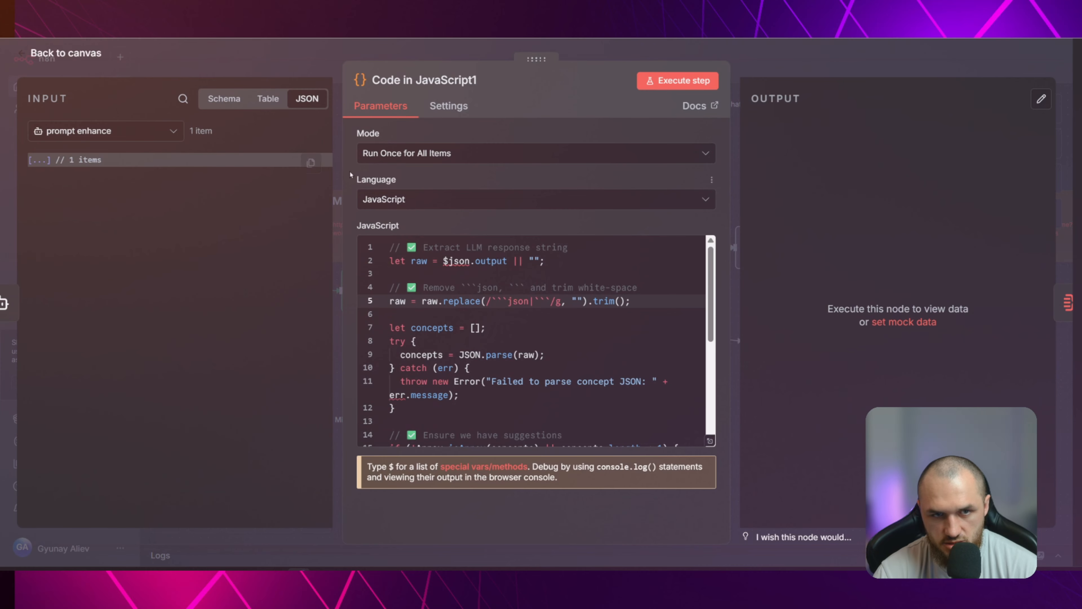
left_click(297, 203)
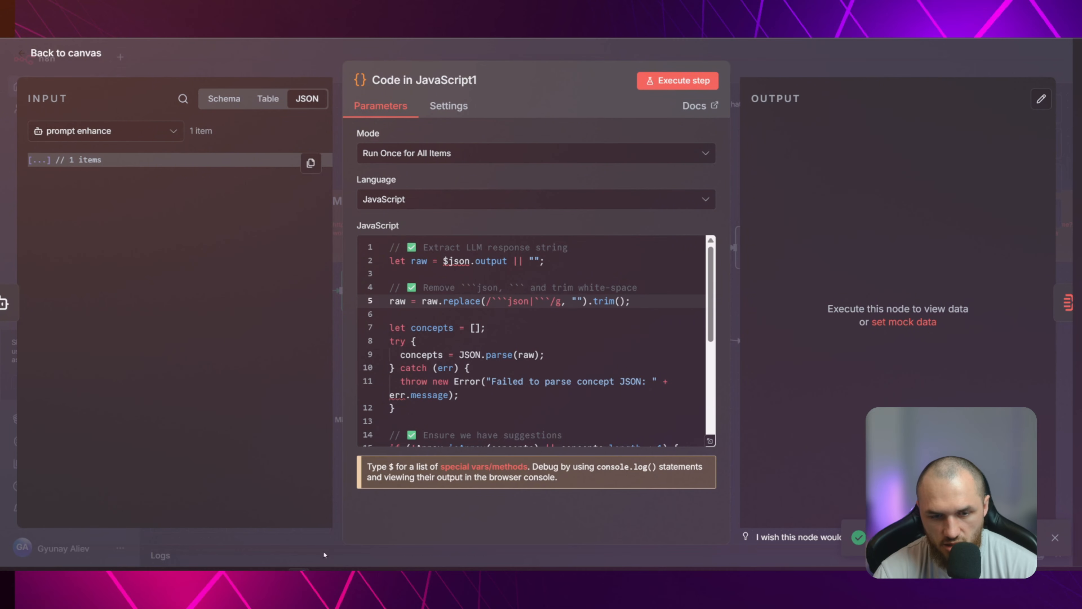
Switch to ChatGPT and send "i want you to parse this json output in a clean format in separate items:" followed by the copied JSON
left_click(176, 522)
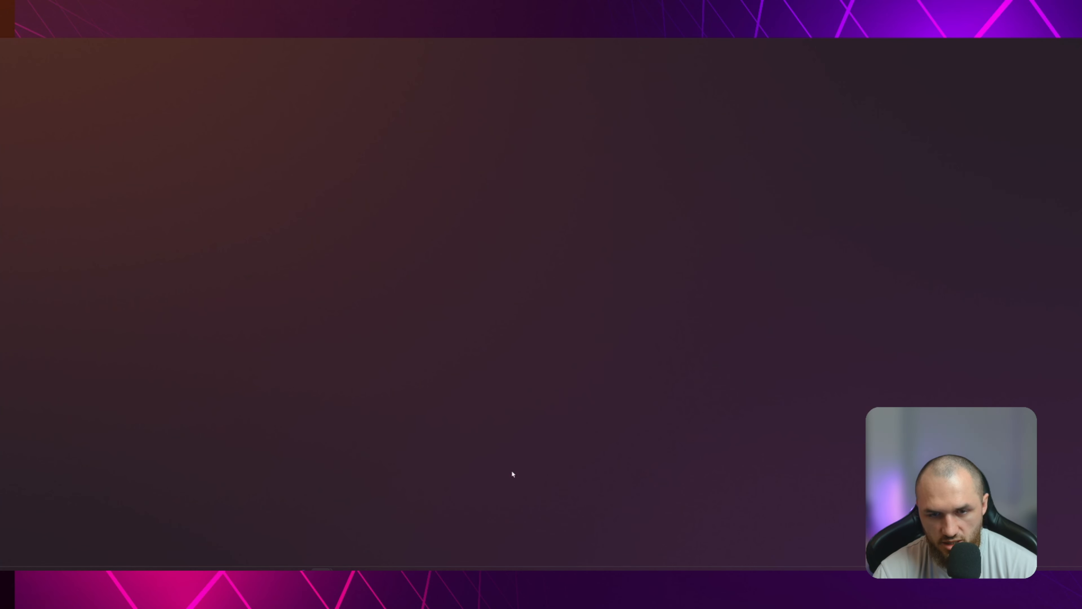
type("i")
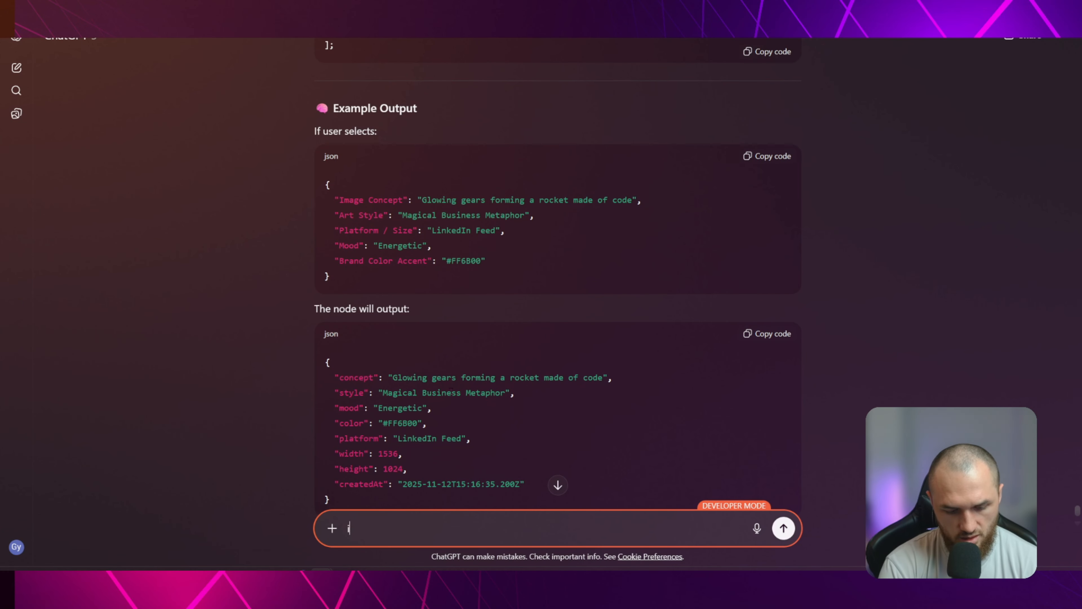
type(" want you t")
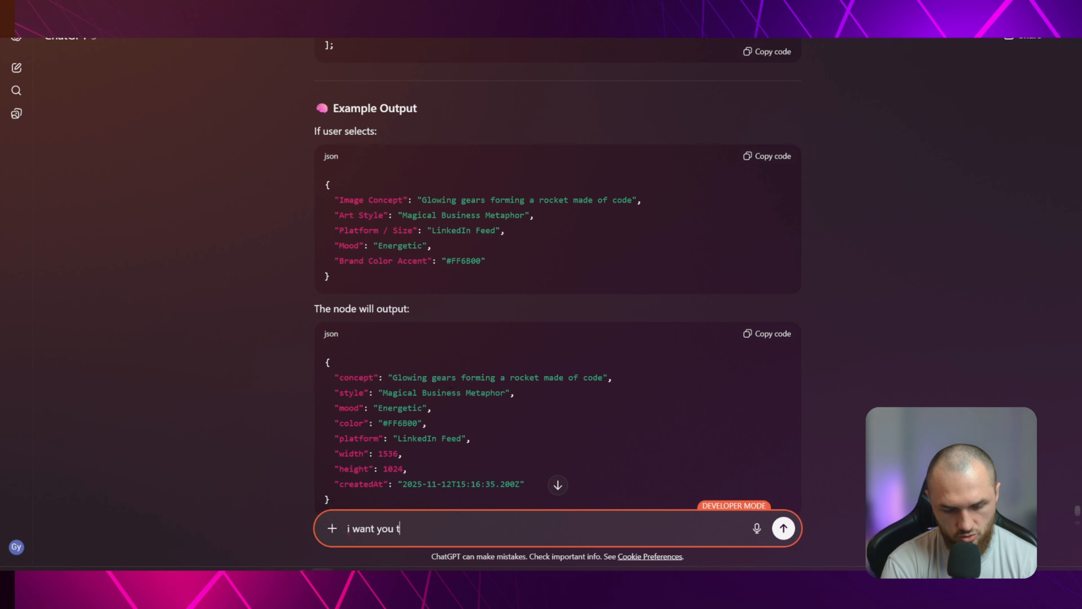
type("o parse")
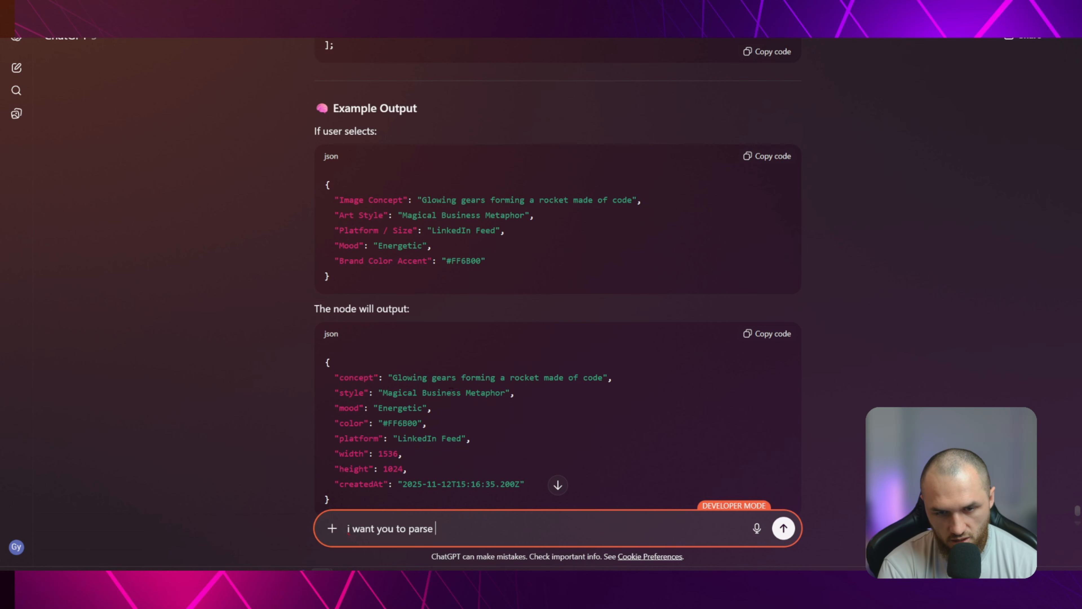
type("this")
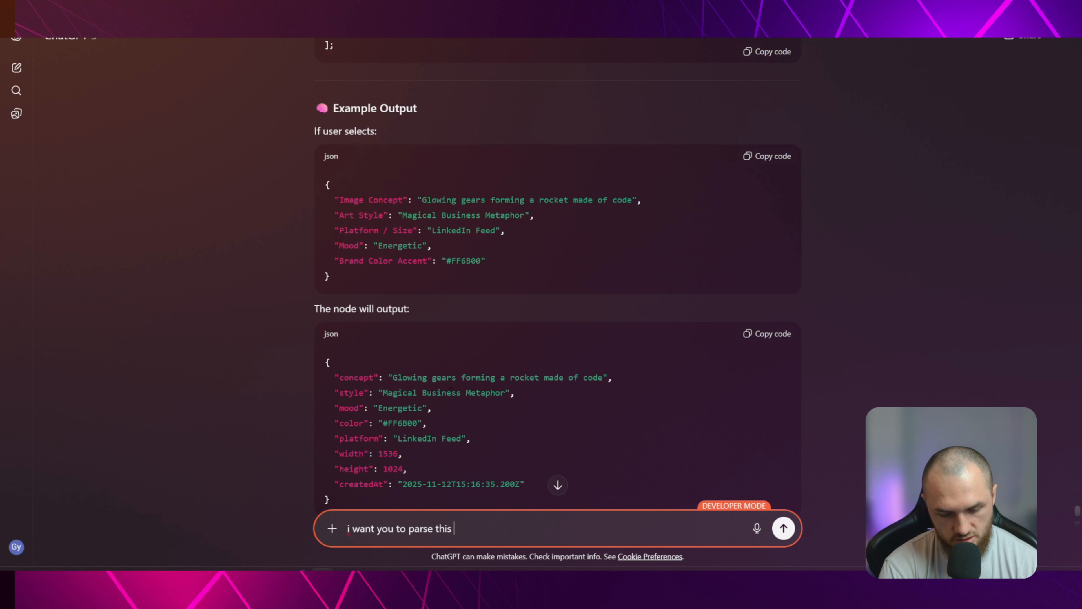
type(" json output i")
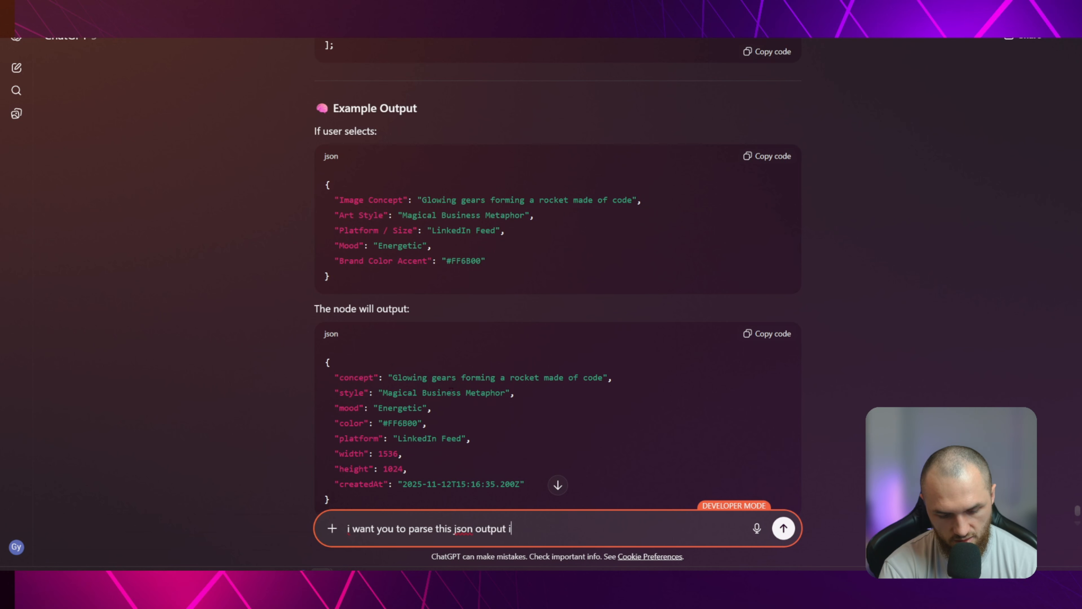
type("n a clean forma")
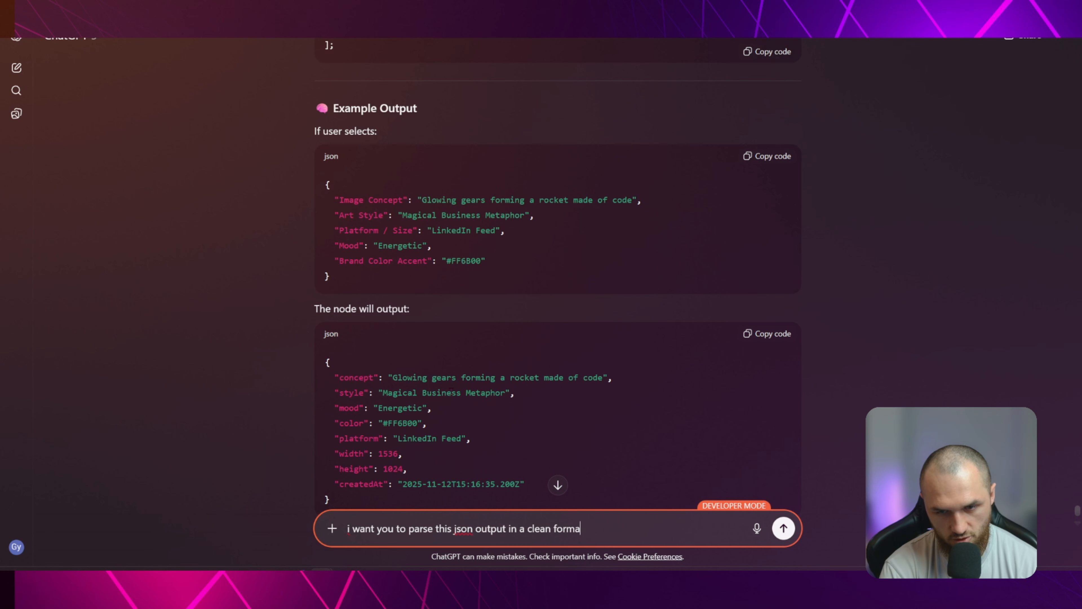
type("t in separate")
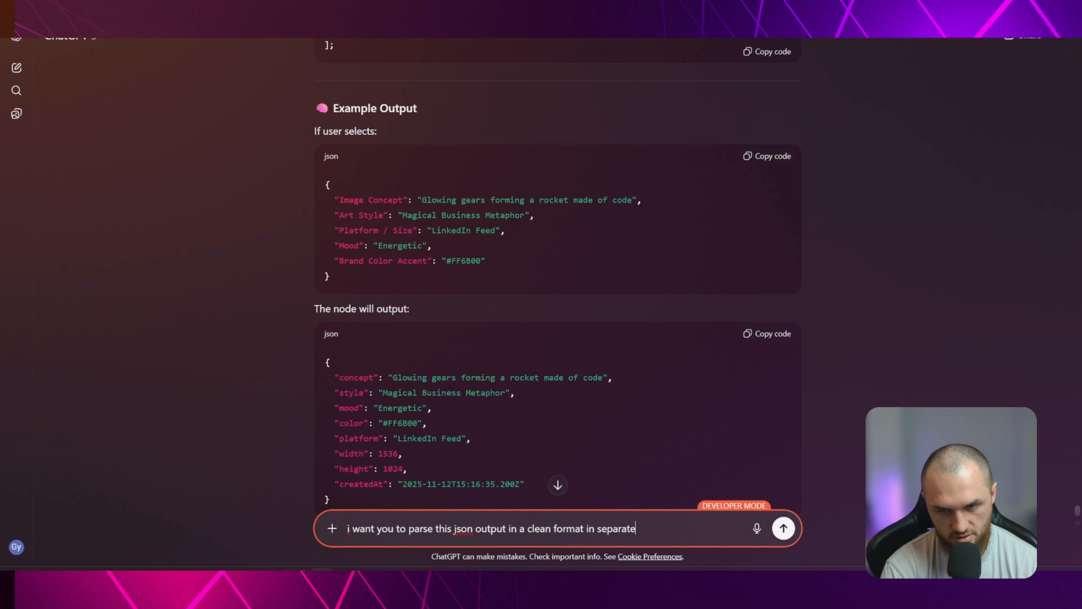
type(" items:")
key("shift+Return")
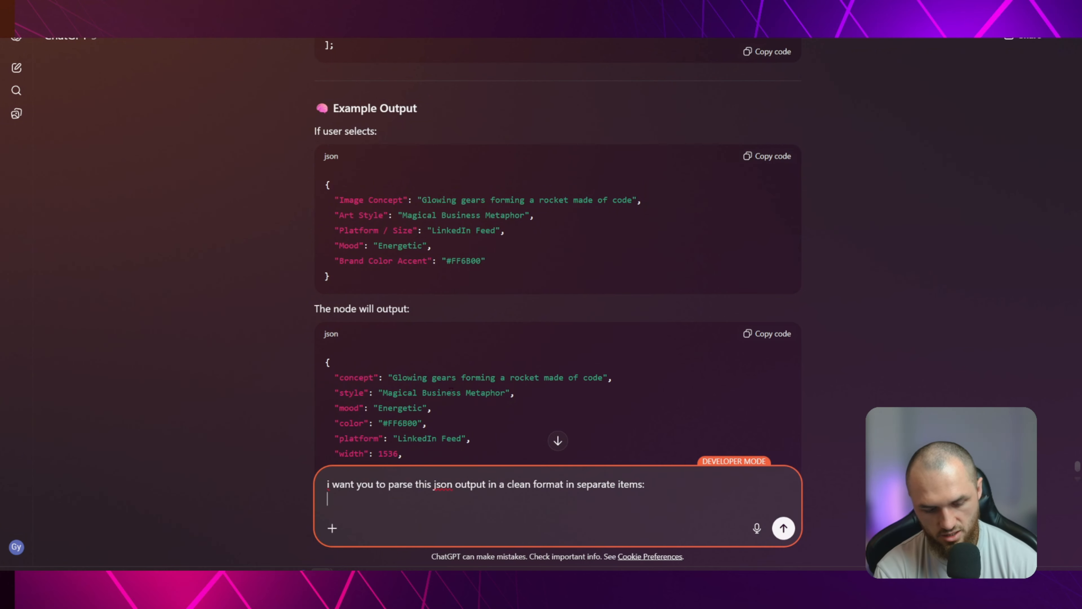
key("ctrl+v")
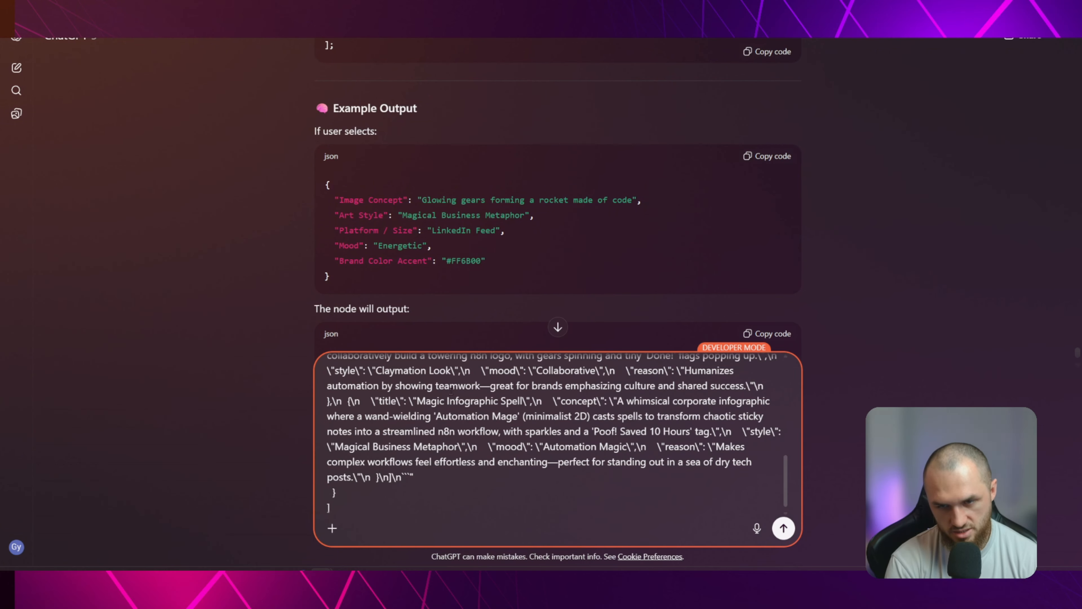
key("Return")
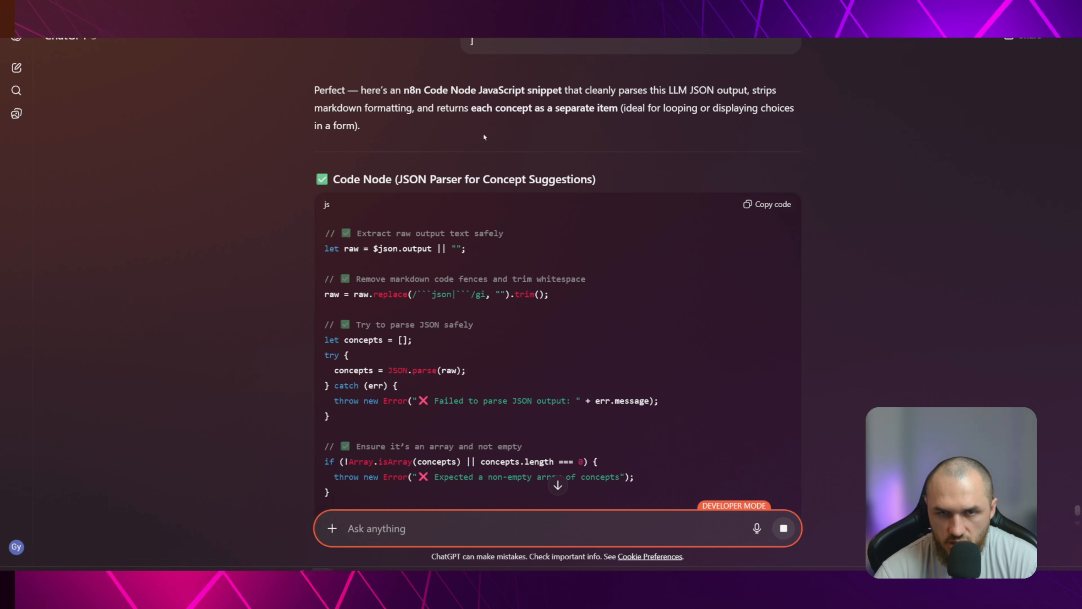
Review the sent prompt, the generated JSON parser code for the Code node, and its example output of separate items
scroll(504, 216, "up", 3)
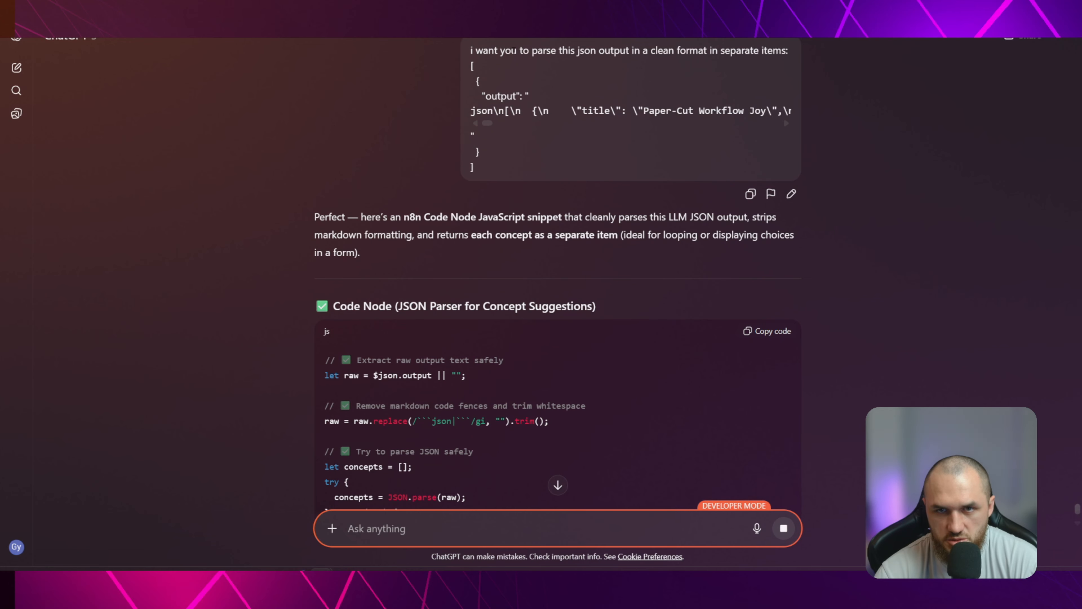
left_click_drag(471, 50, 782, 50)
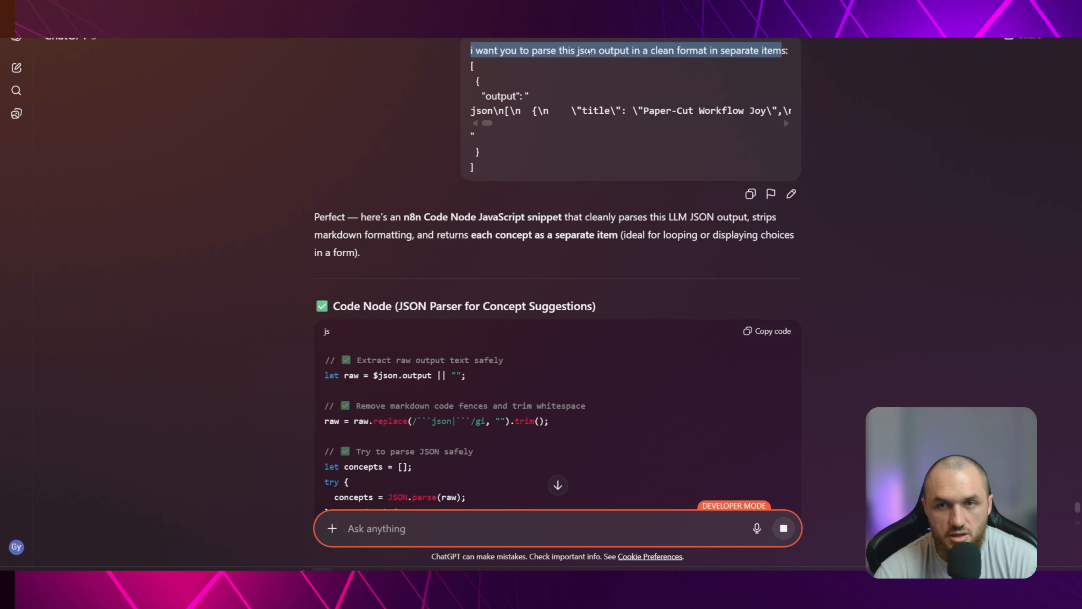
left_click(709, 62)
scroll(581, 230, "down", 2)
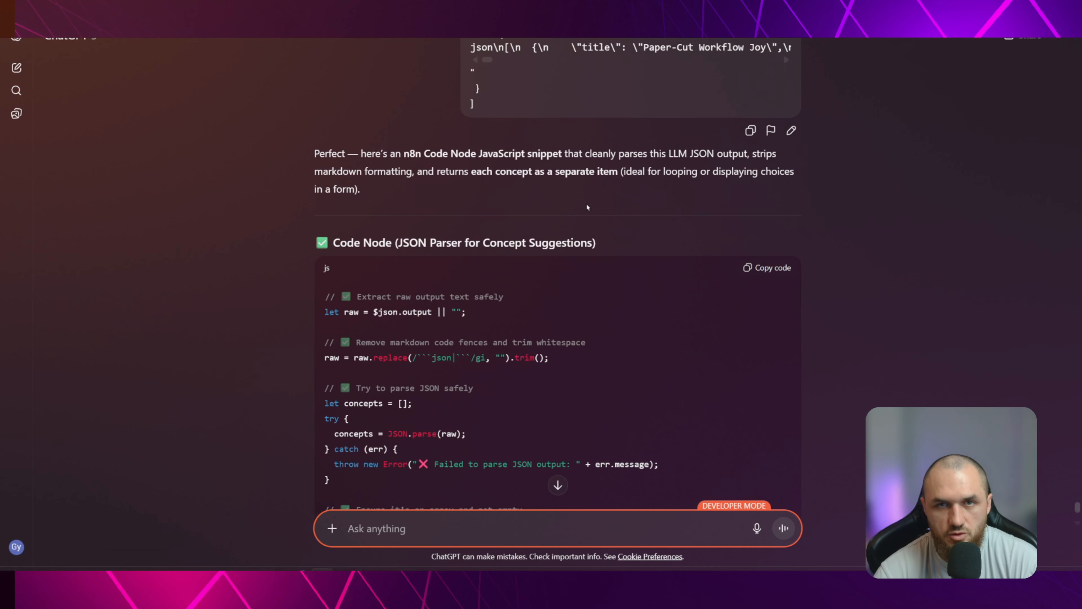
scroll(567, 217, "down", 5)
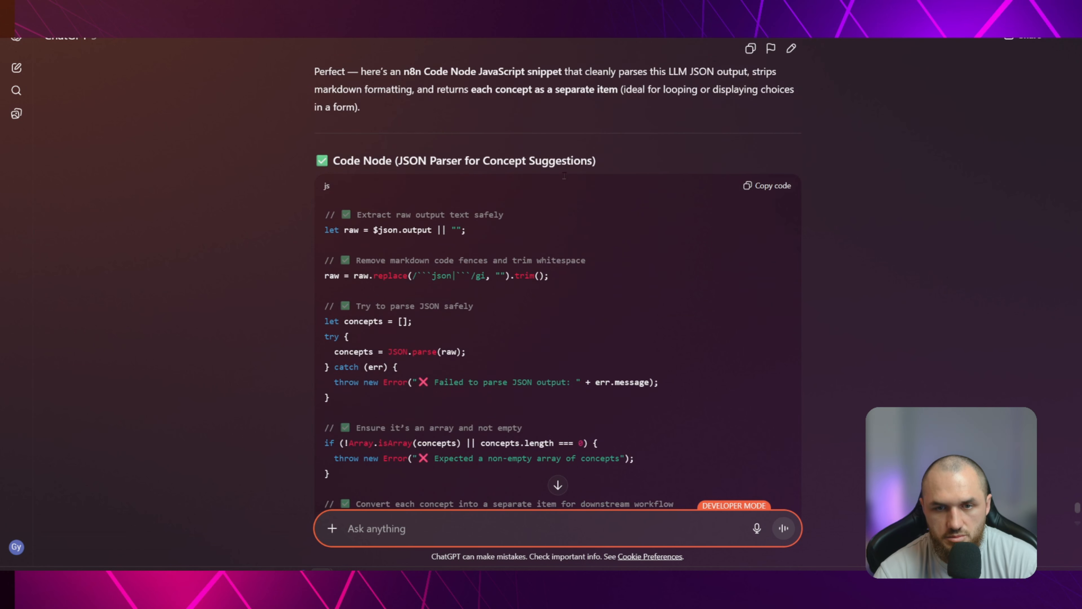
scroll(576, 220, "down", 6)
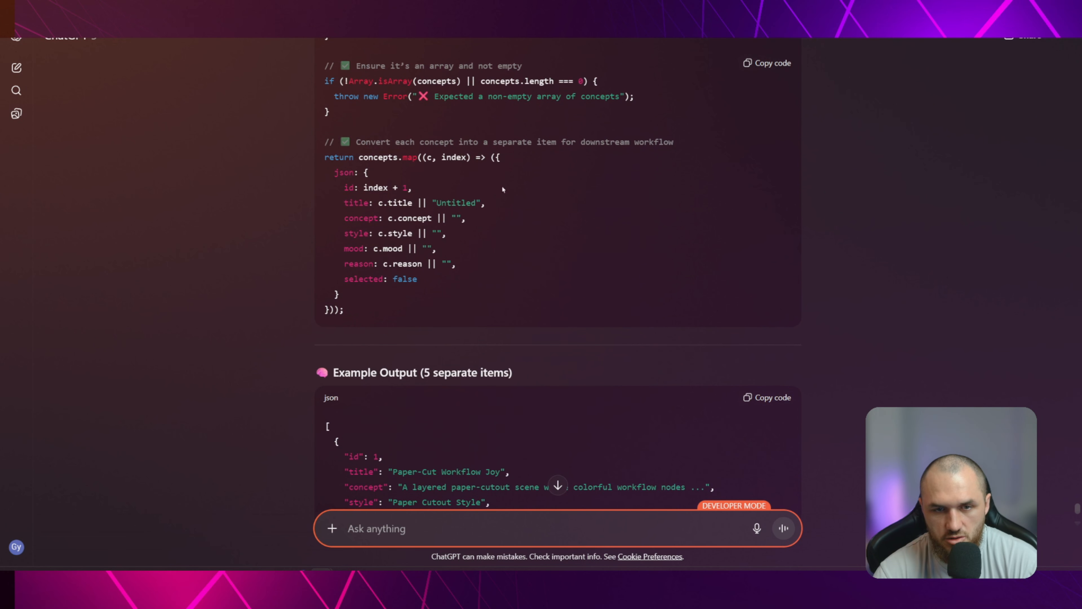
scroll(458, 224, "down", 5)
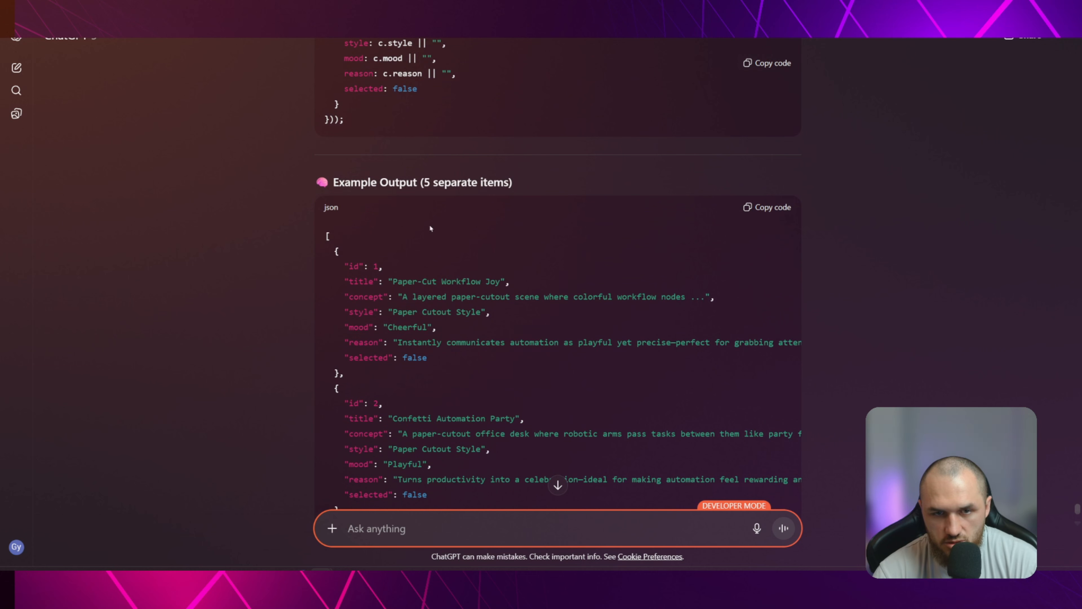
left_click_drag(346, 184, 514, 183)
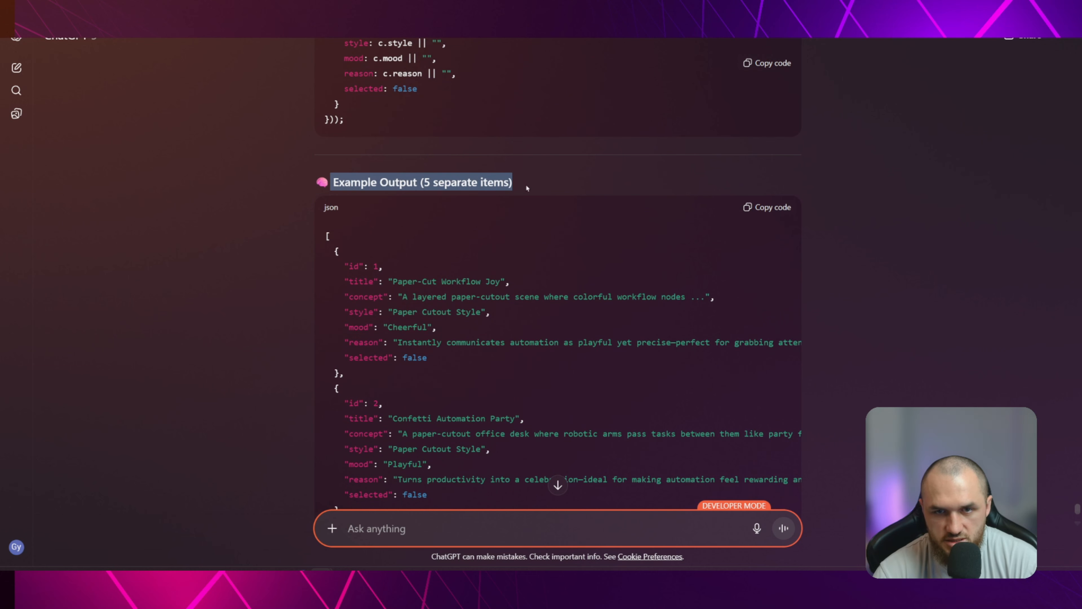
left_click(468, 184)
scroll(384, 188, "down", 2)
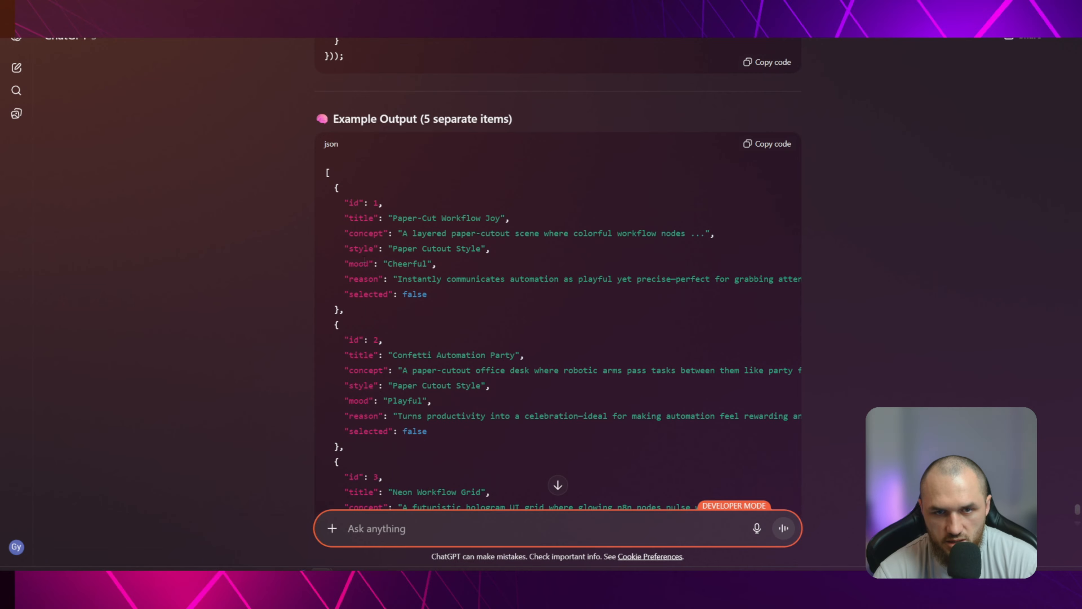
scroll(402, 295, "down", 10)
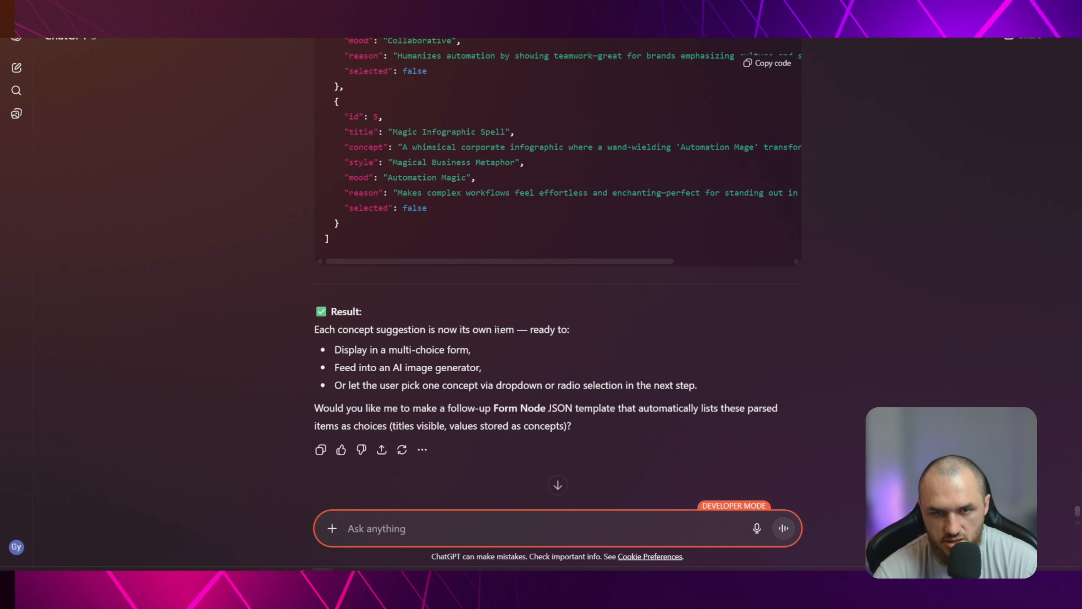
Copy the generated JSON parser code for concept suggestions and switch back to the n8n workflow
scroll(569, 358, "up", 18)
left_click(765, 85)
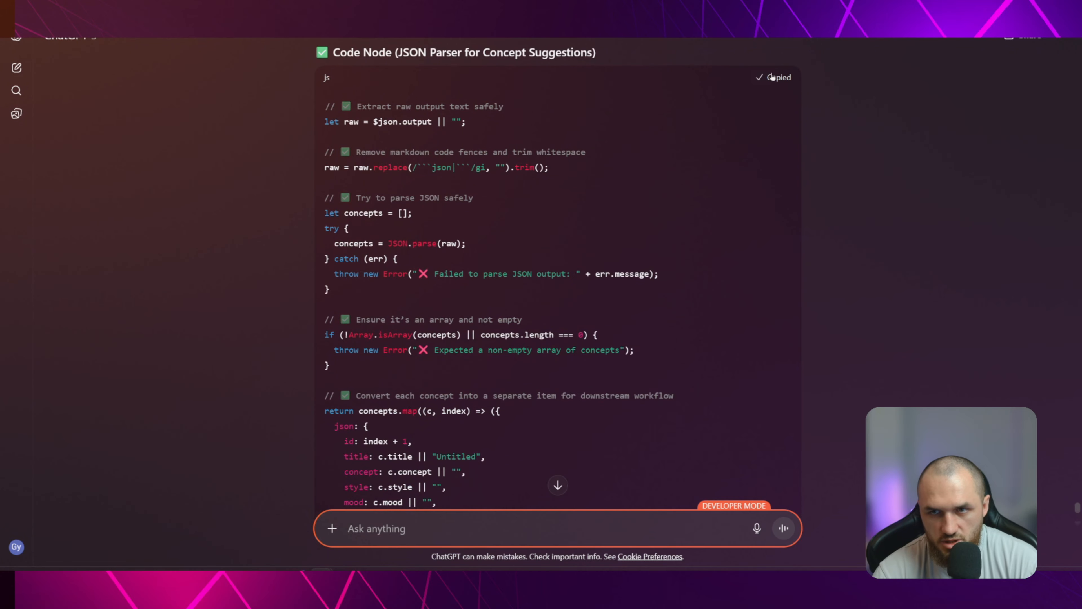
key("alt+Tab")
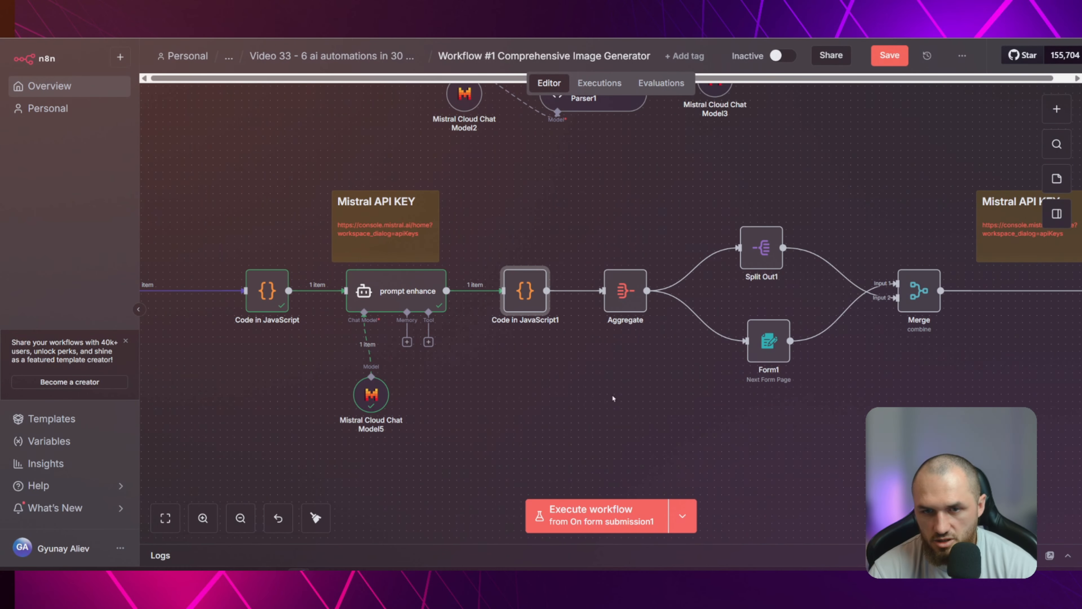
Add a Code in JavaScript node on a new branch from the prompt enhance output, below Code in JavaScript1
left_click_drag(447, 291, 578, 414)
type("code")
key("Return")
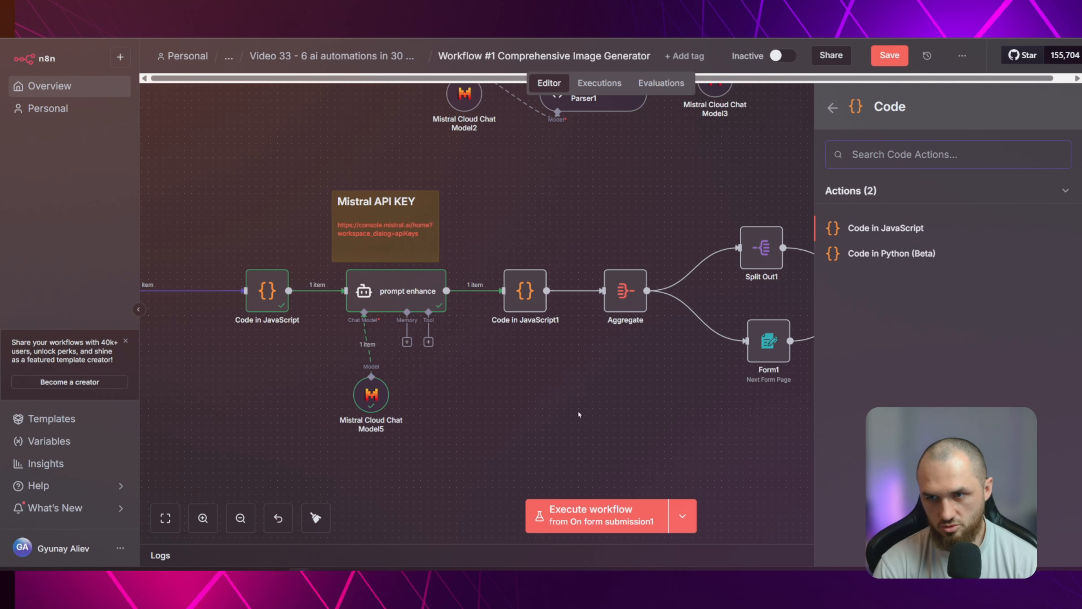
key("Return")
Replace the default code in Code in JavaScript3 with the copied JSON parser code and return to the canvas
left_click(532, 318)
key("ctrl+a")
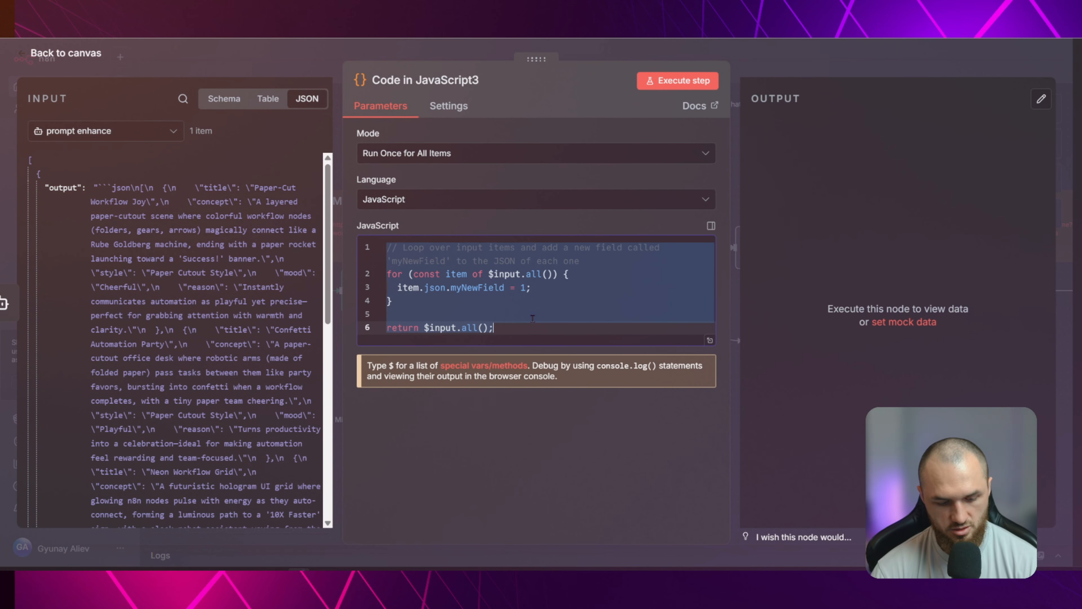
key("ctrl+v")
scroll(522, 297, "up", 5)
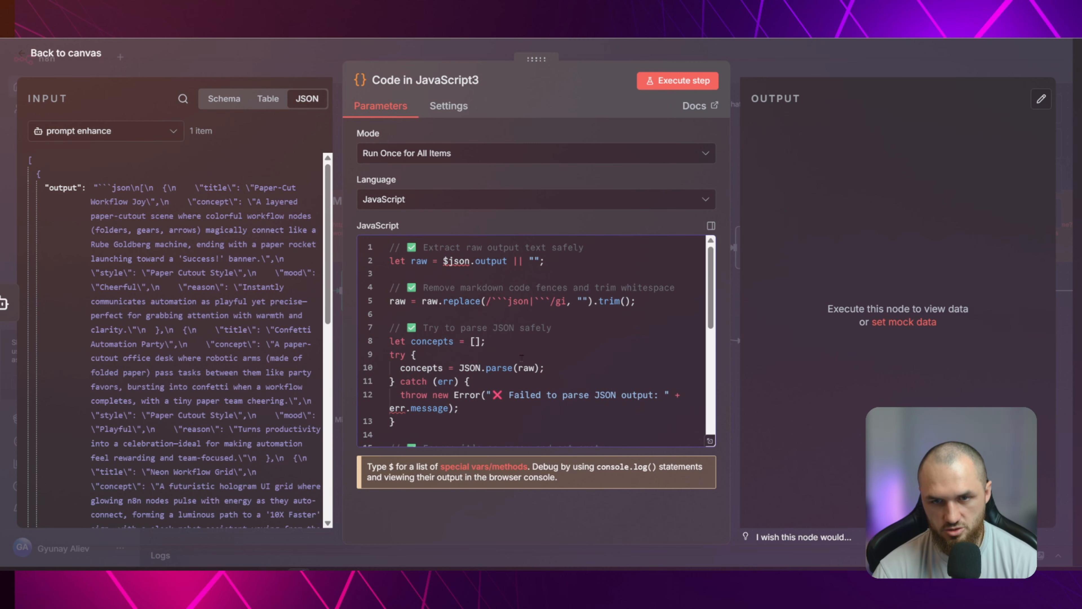
key("Escape")
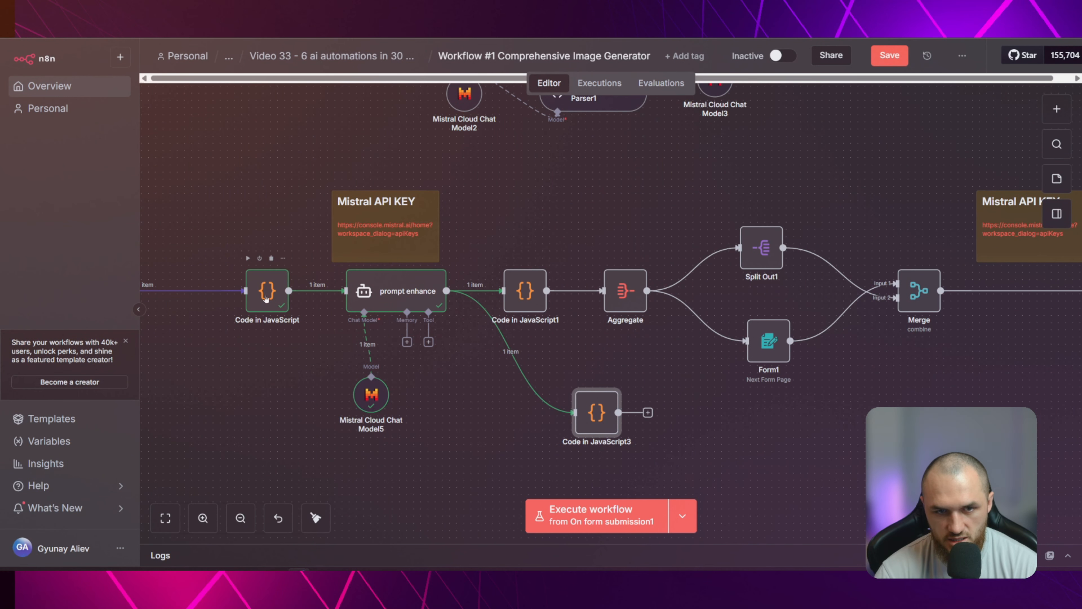
Pin the output data of the Code in JavaScript and prompt enhance nodes
left_click(265, 298)
left_click(401, 294)
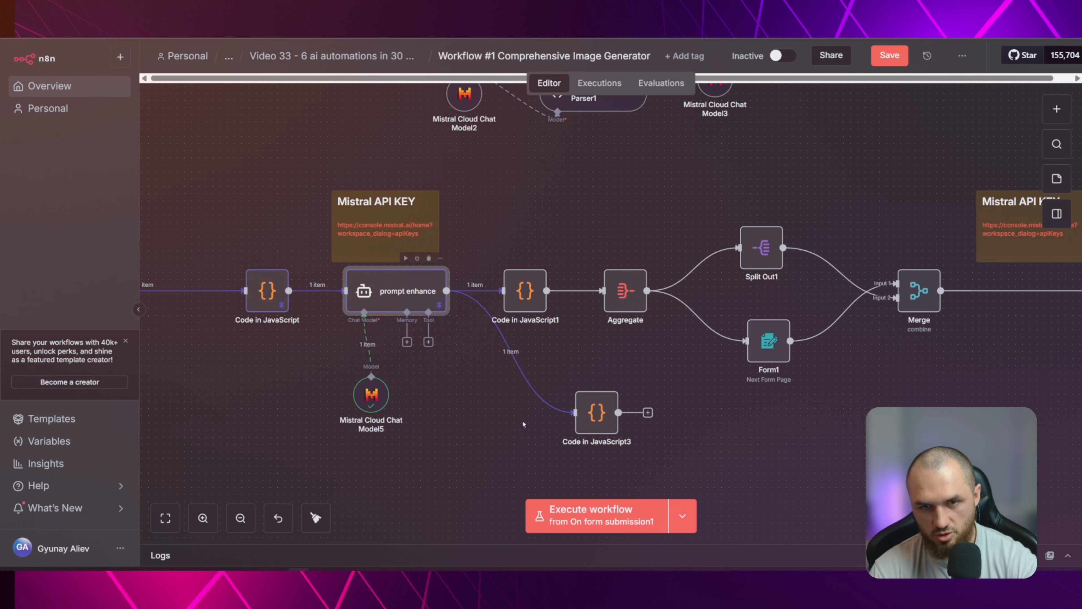
Execute the Code in JavaScript3 node and view its output as a table
left_click(578, 379)
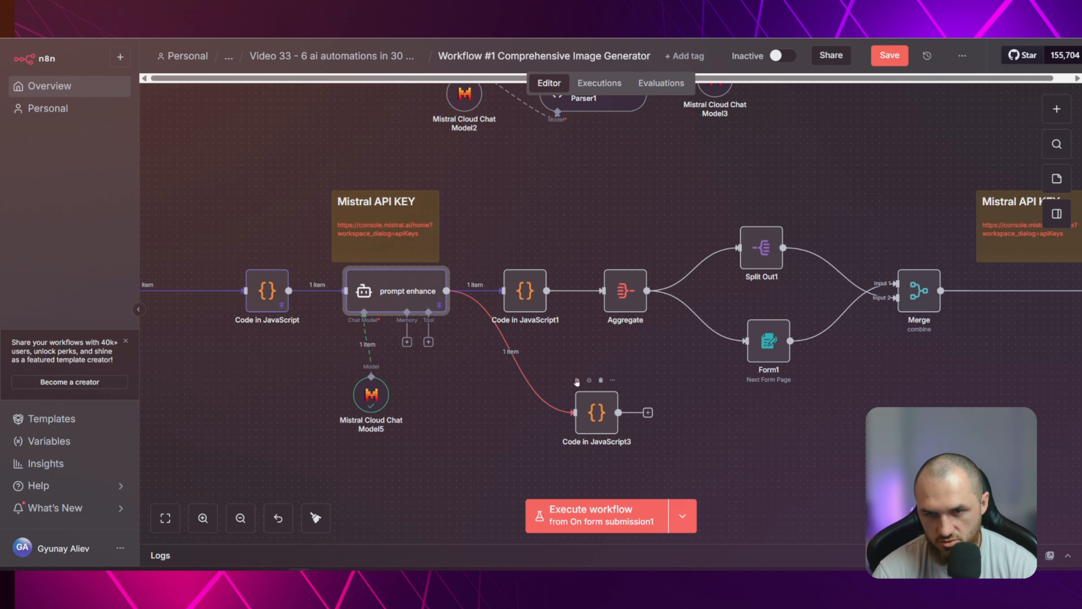
double_click(595, 414)
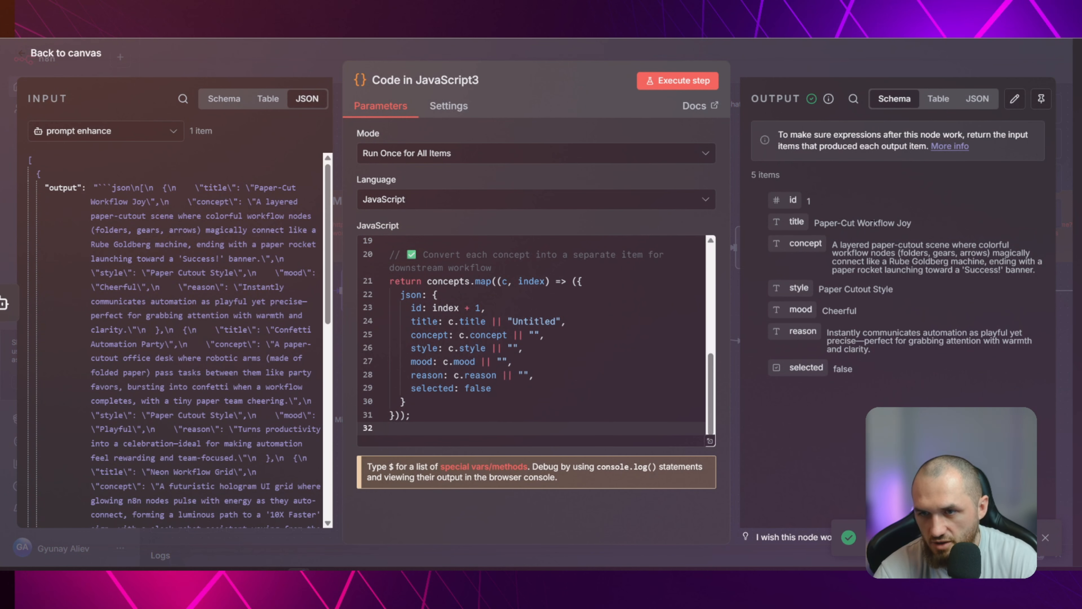
left_click(938, 99)
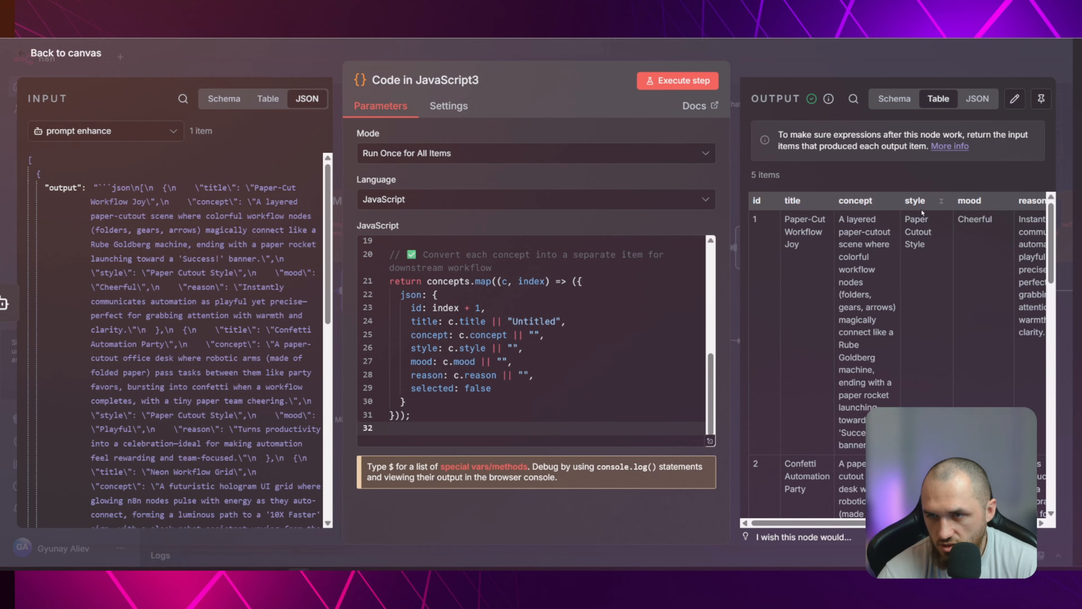
Look through the concept rows in the Code in JavaScript3 output table and return to the canvas
scroll(833, 371, "down", 3)
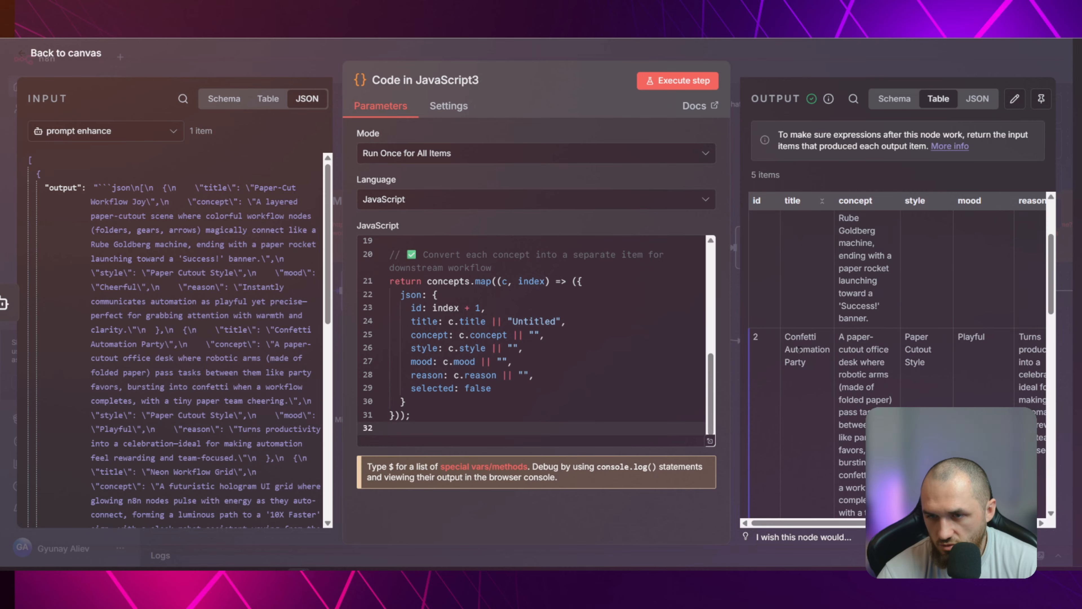
scroll(799, 349, "down", 10)
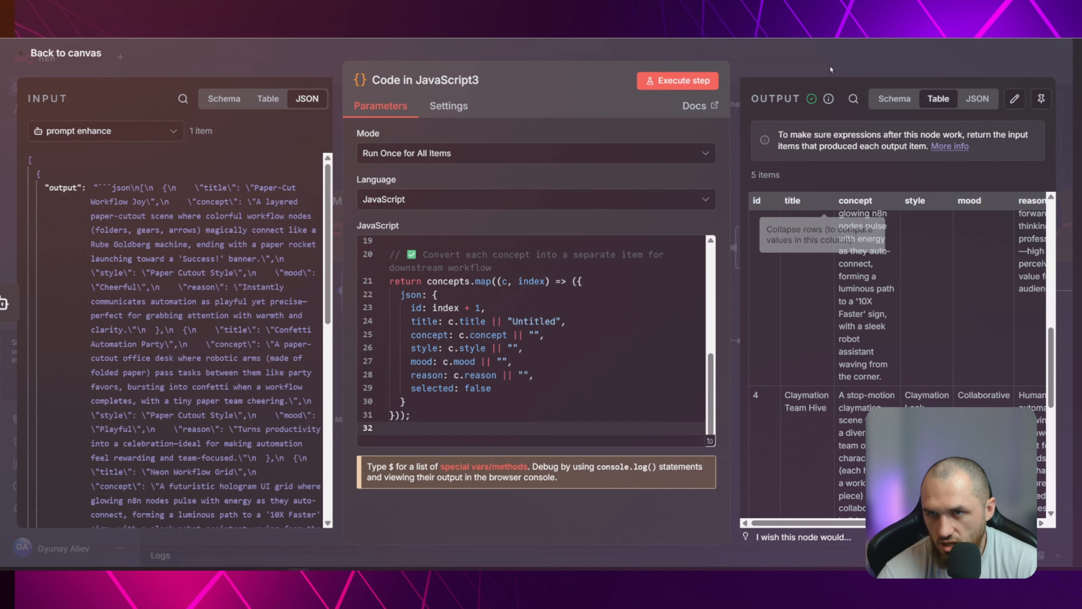
key("Escape")
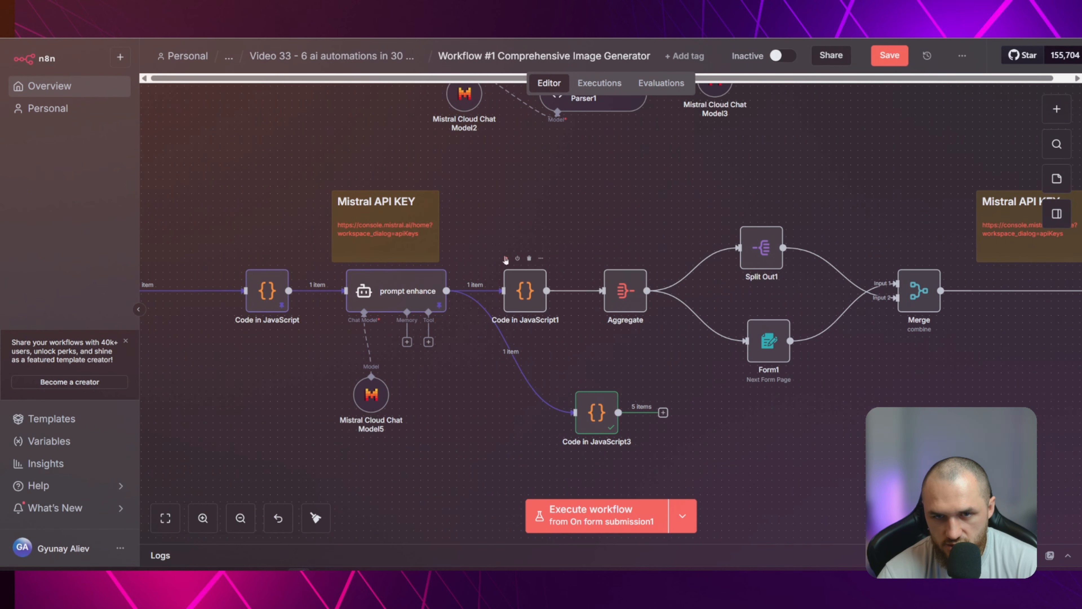
Execute the Code in JavaScript1 node, check its code and output, and return to the canvas
left_click(505, 258)
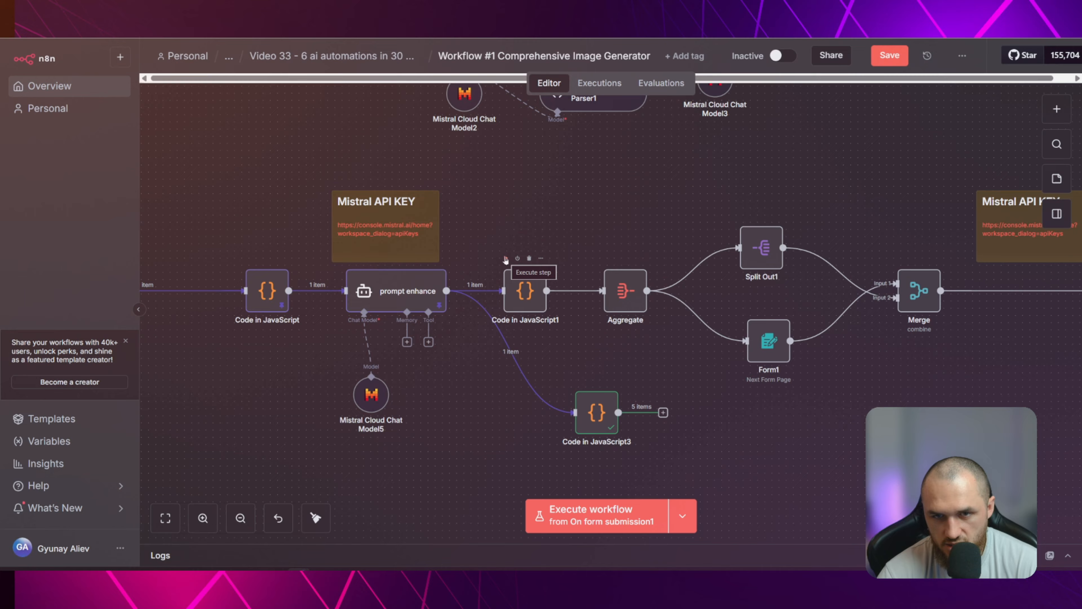
double_click(528, 297)
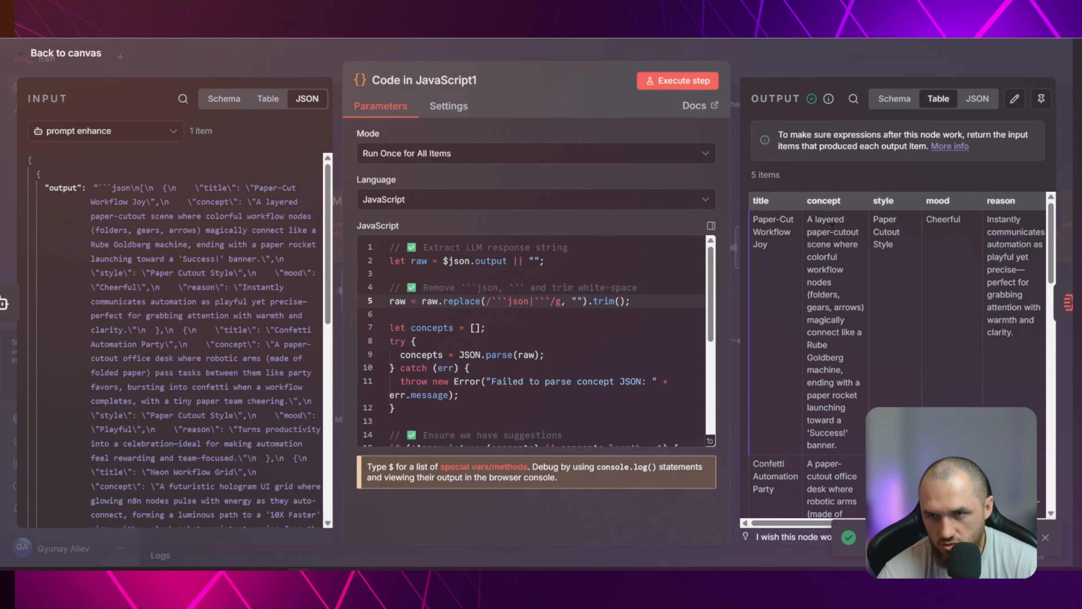
left_click(757, 69)
Delete the Code in JavaScript3 node from the prompt enhance branch
double_click(596, 413)
left_click(802, 63)
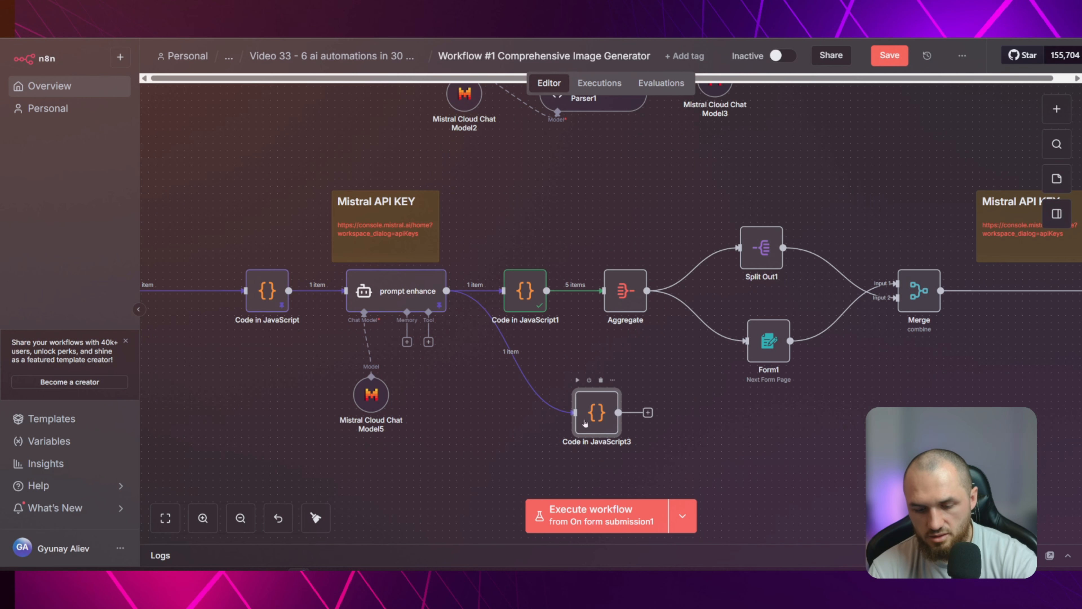
key("Delete")
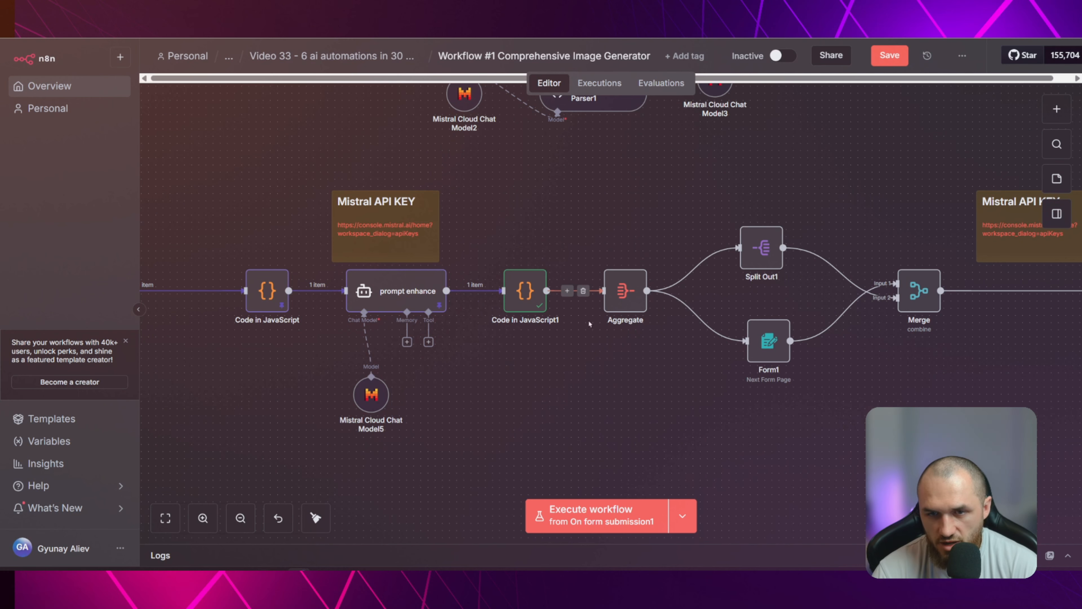
Check the existing Aggregate node, then add a second Aggregate node below it, connected to the Code in JavaScript1 output
double_click(622, 288)
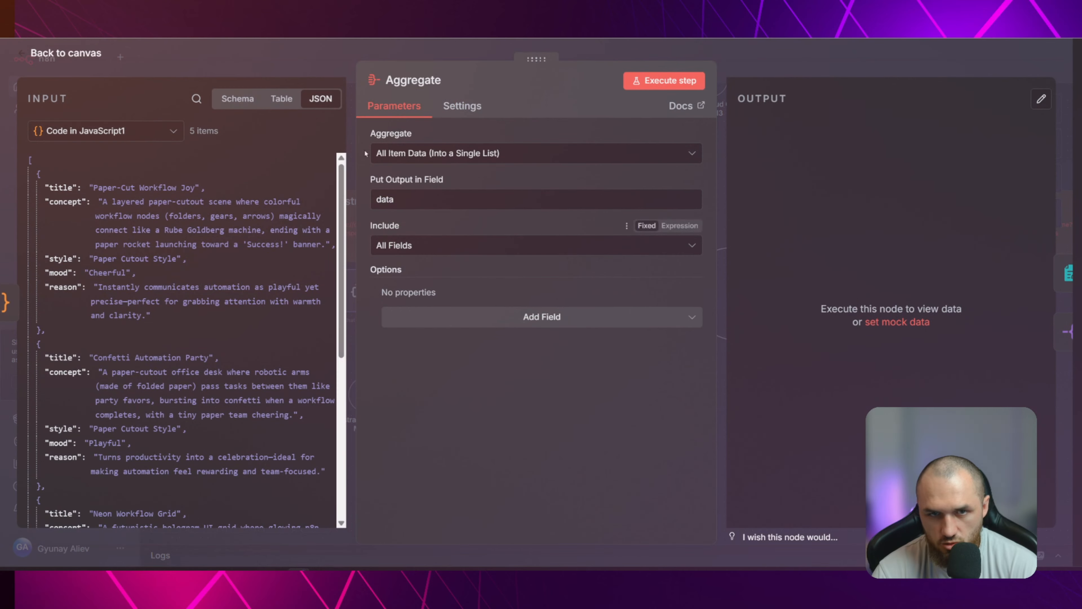
key("Escape")
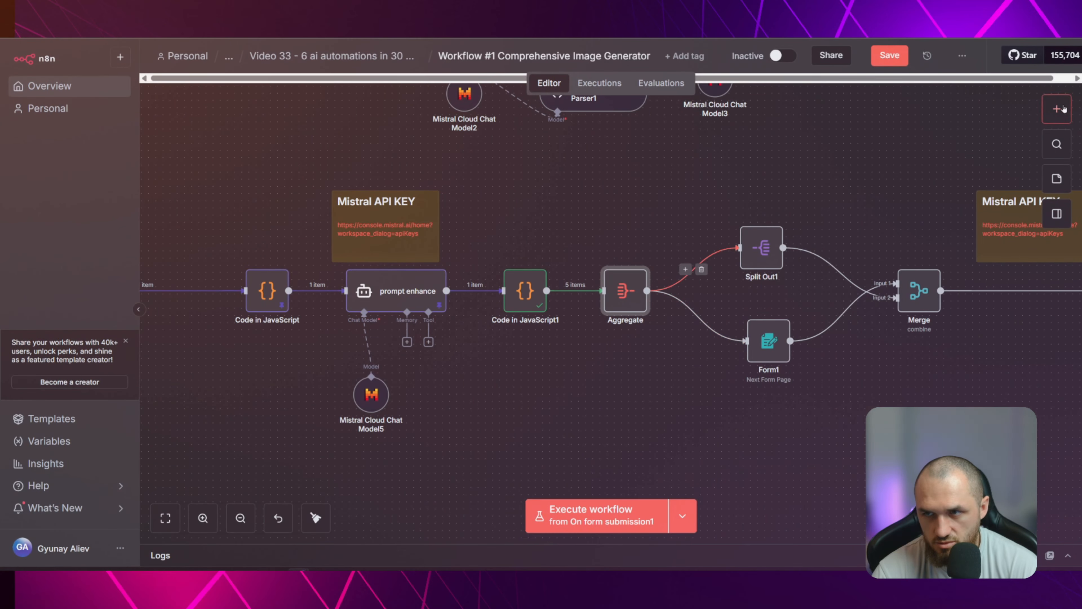
left_click(1062, 109)
type("agg")
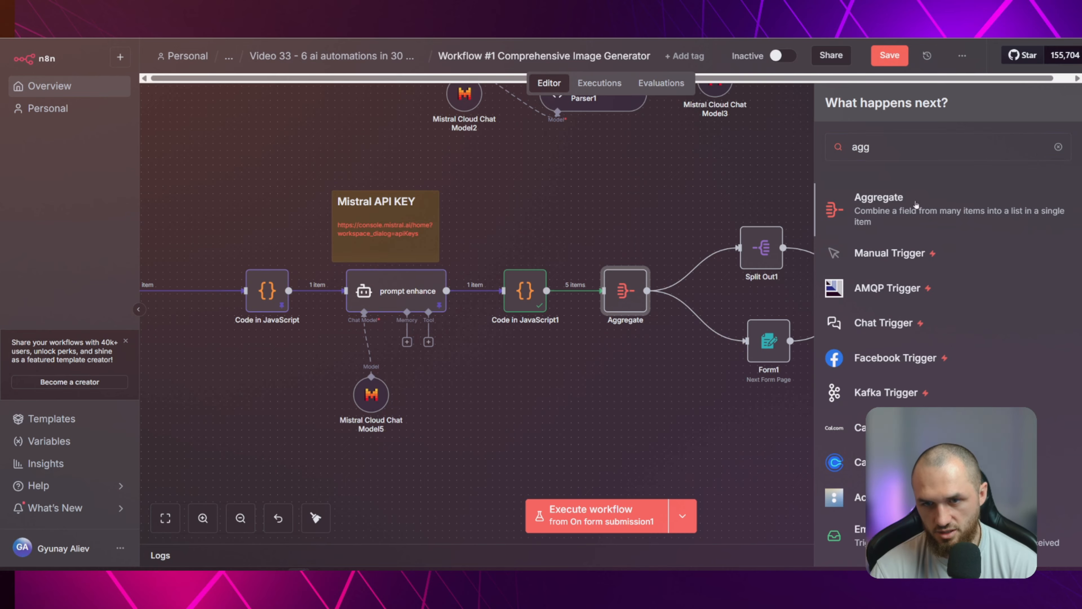
left_click(916, 205)
left_click(243, 55)
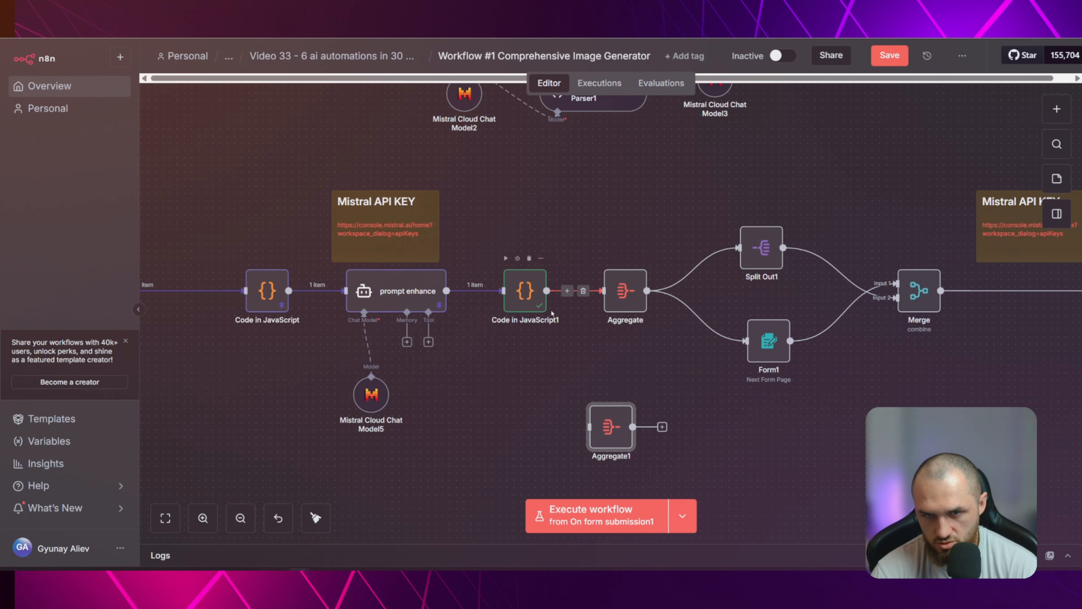
left_click_drag(546, 291, 590, 426)
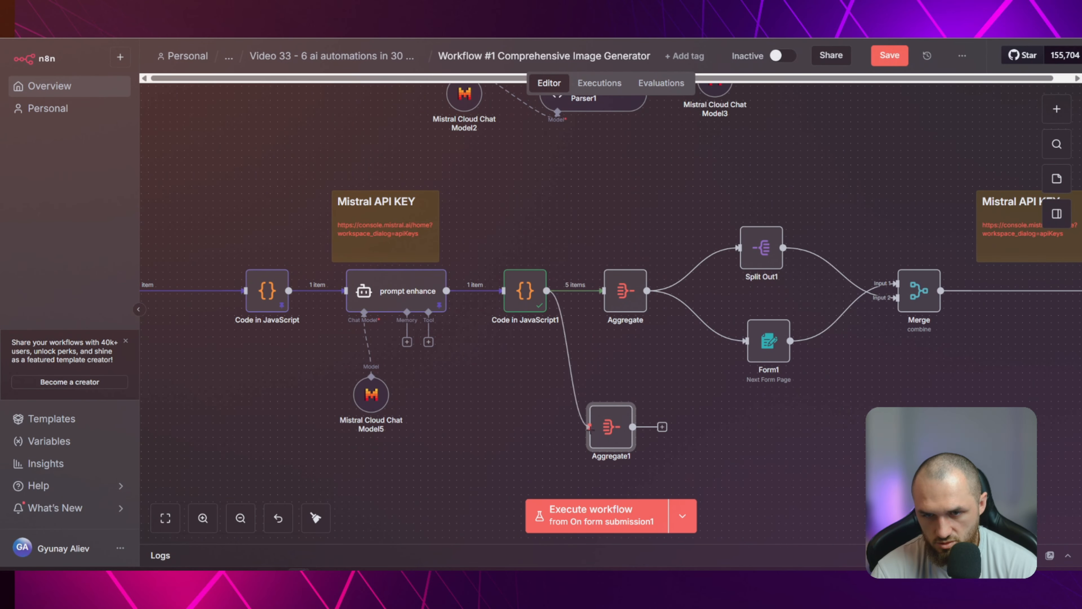
Set Aggregate1 to All Item Data (Into a Single List), with data as its output field
double_click(611, 429)
left_click(472, 153)
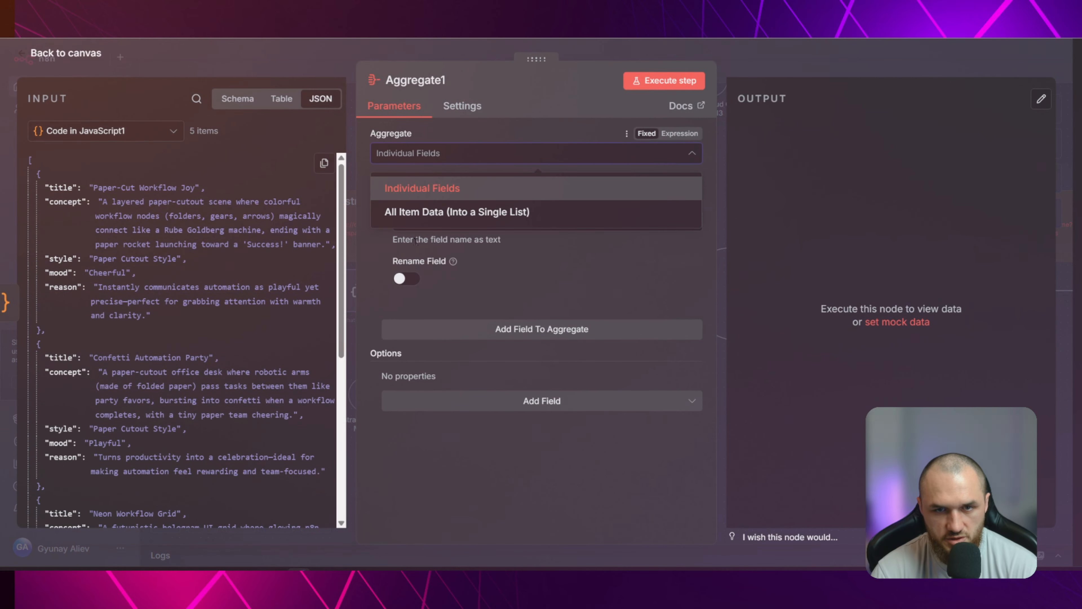
left_click(472, 213)
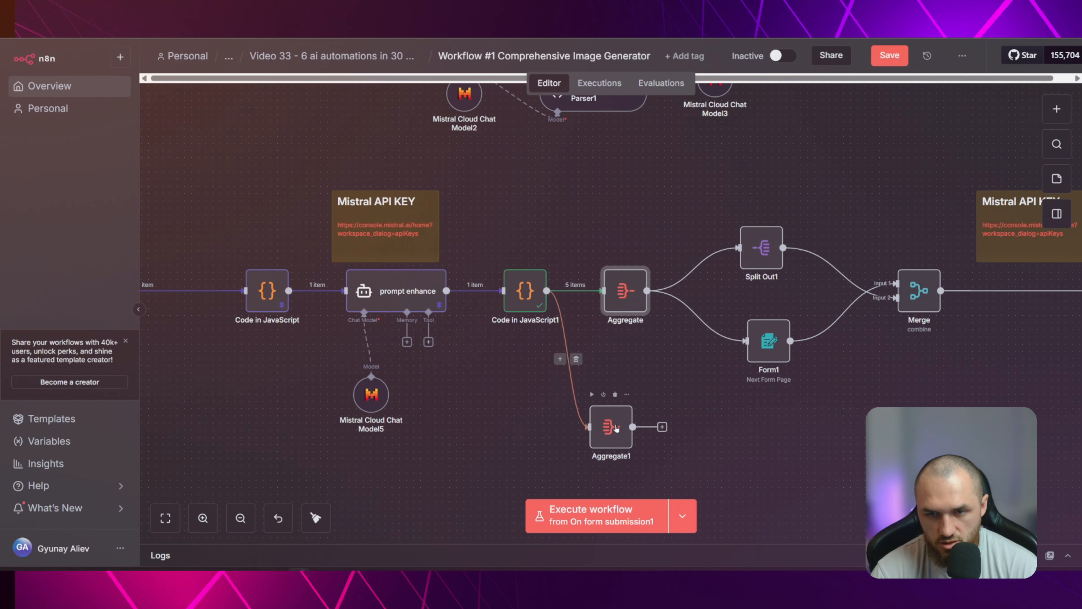
double_click(618, 429)
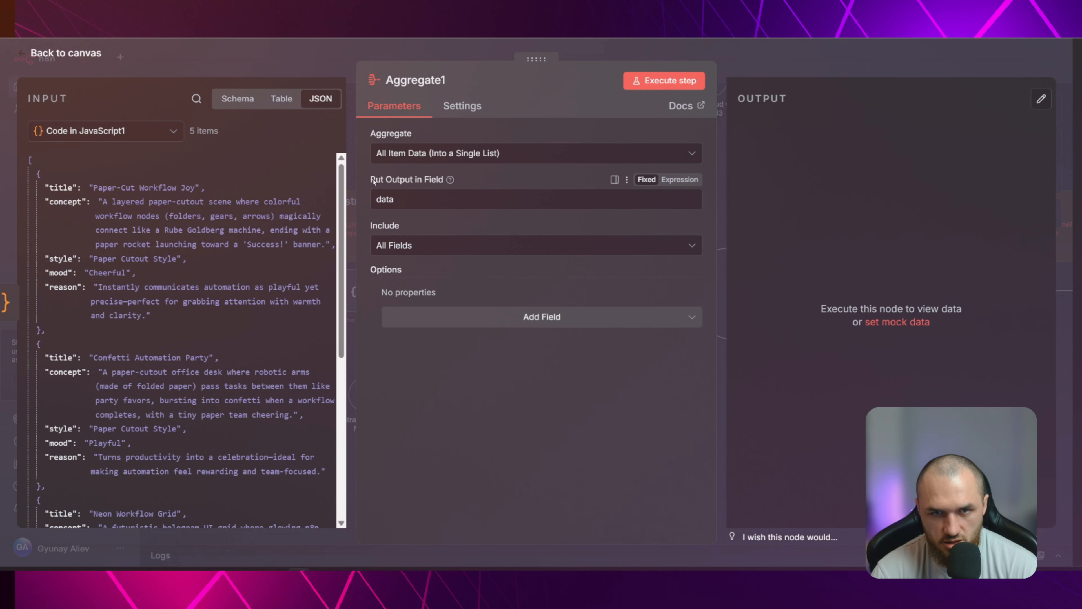
left_click(420, 202)
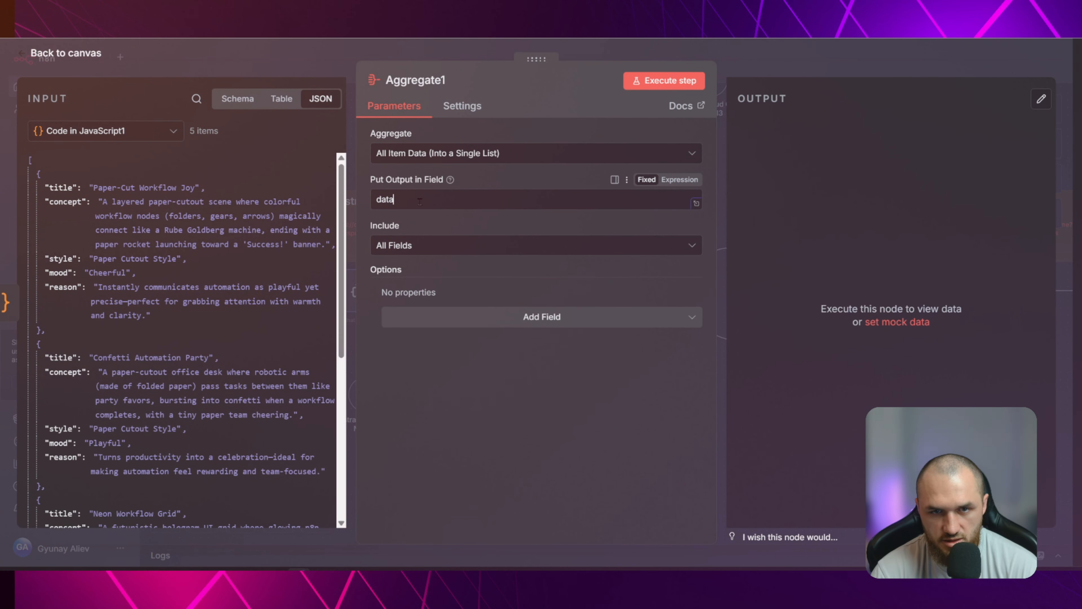
double_click(429, 205)
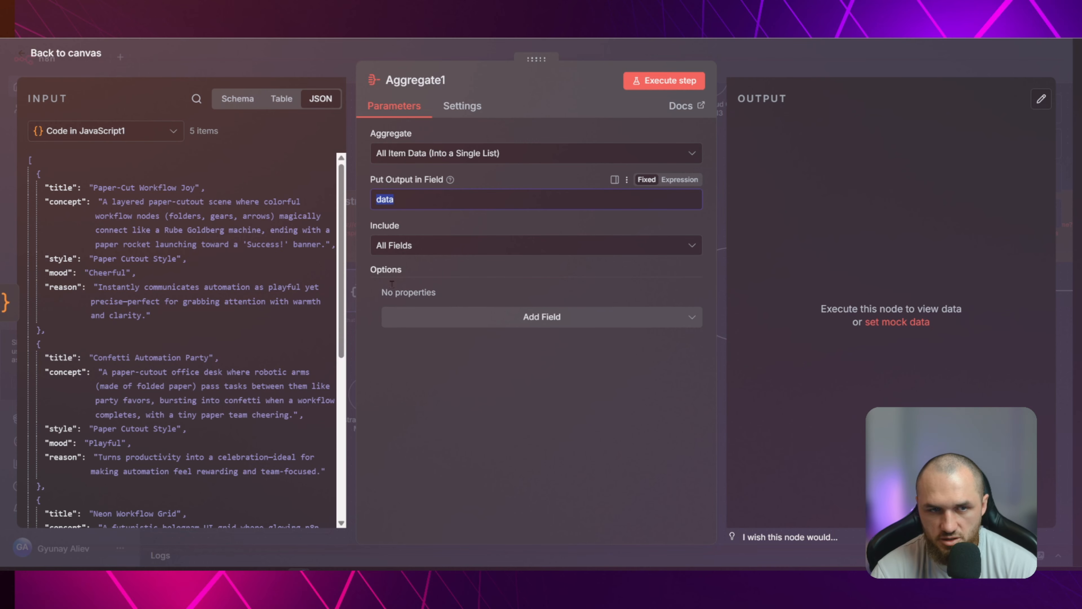
Show Aggregate1's input as a schema, execute the node, and collapse entries data[0] to data[4] in its output
left_click(246, 98)
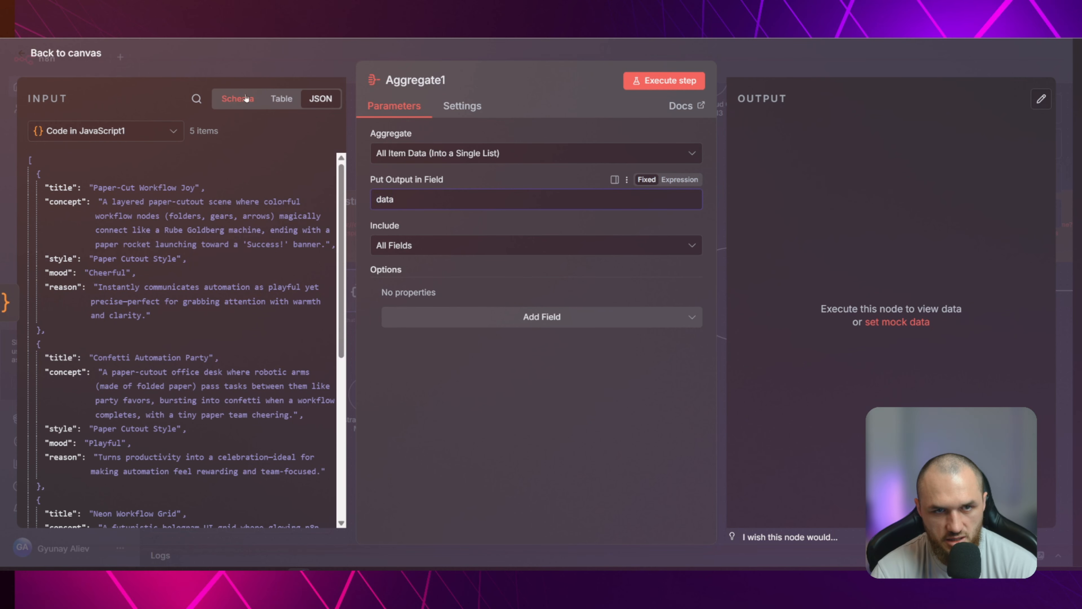
left_click(659, 79)
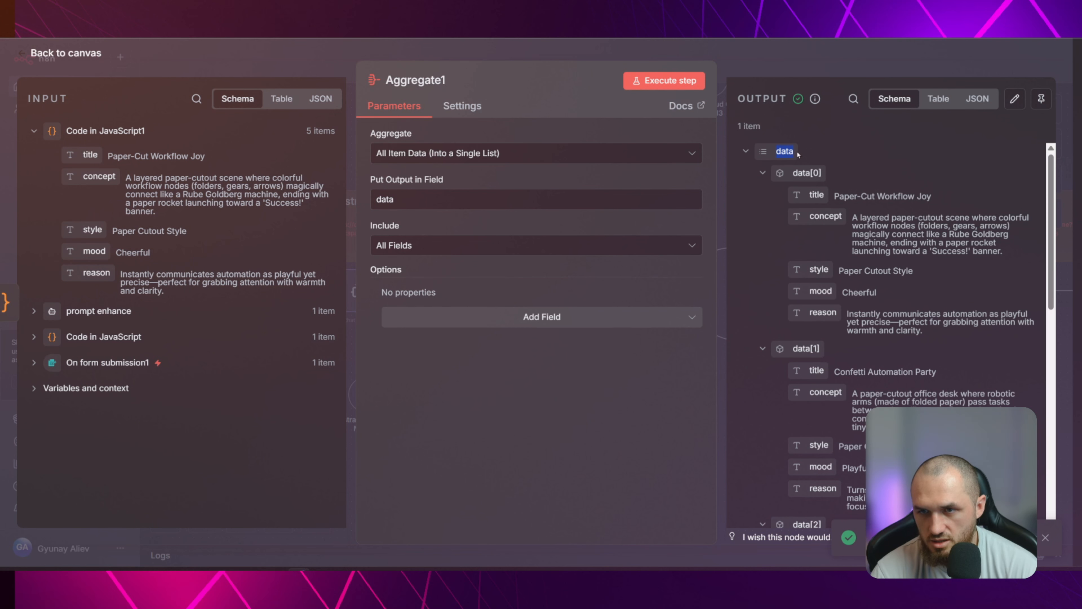
left_click(762, 174)
left_click(763, 194)
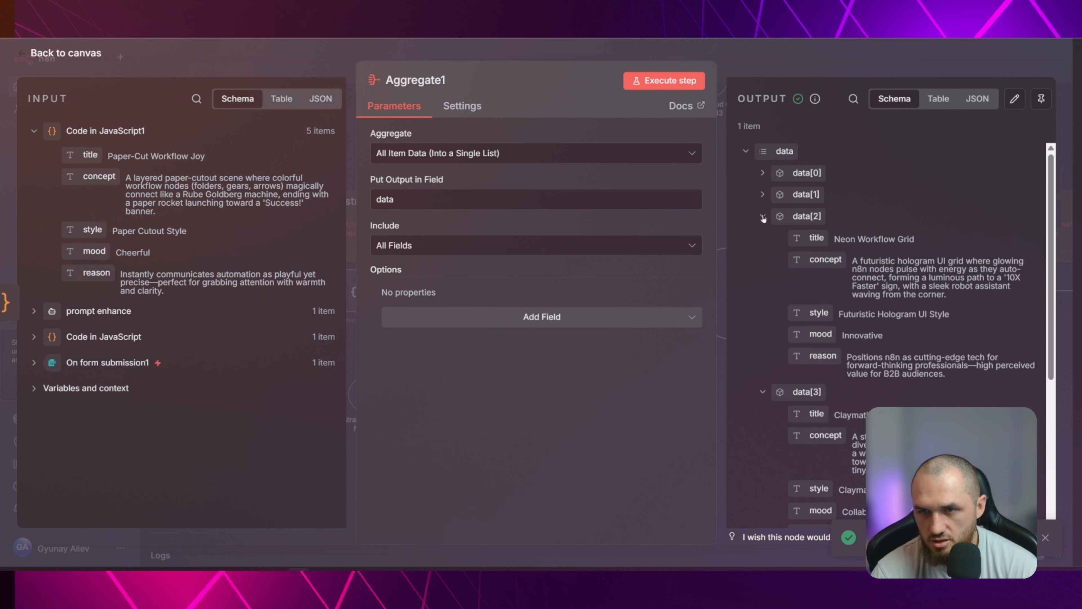
left_click(763, 216)
left_click(763, 238)
left_click(763, 259)
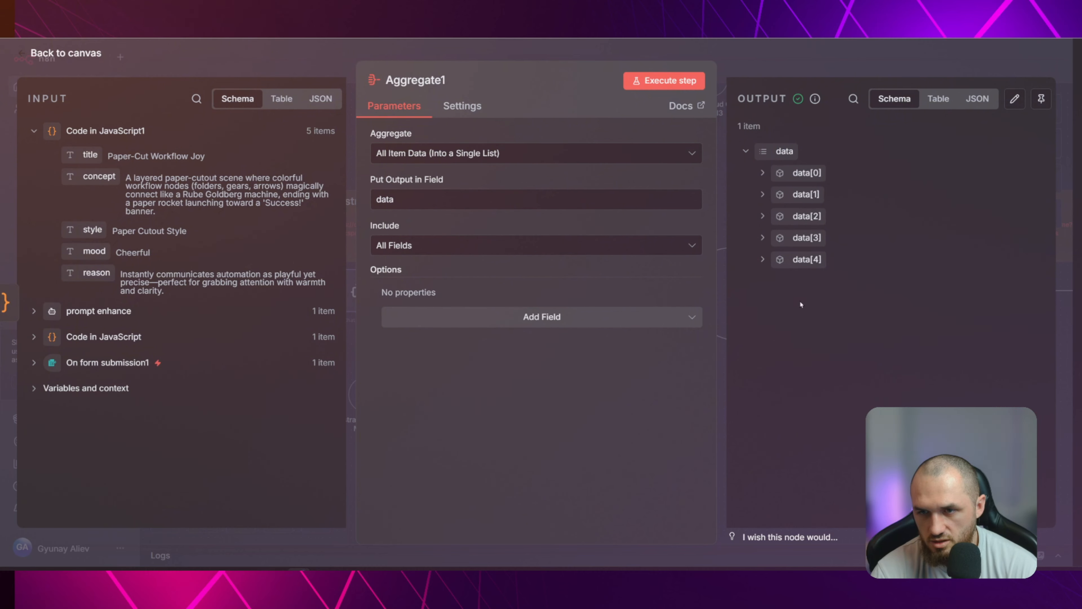
left_click(762, 173)
key("Escape")
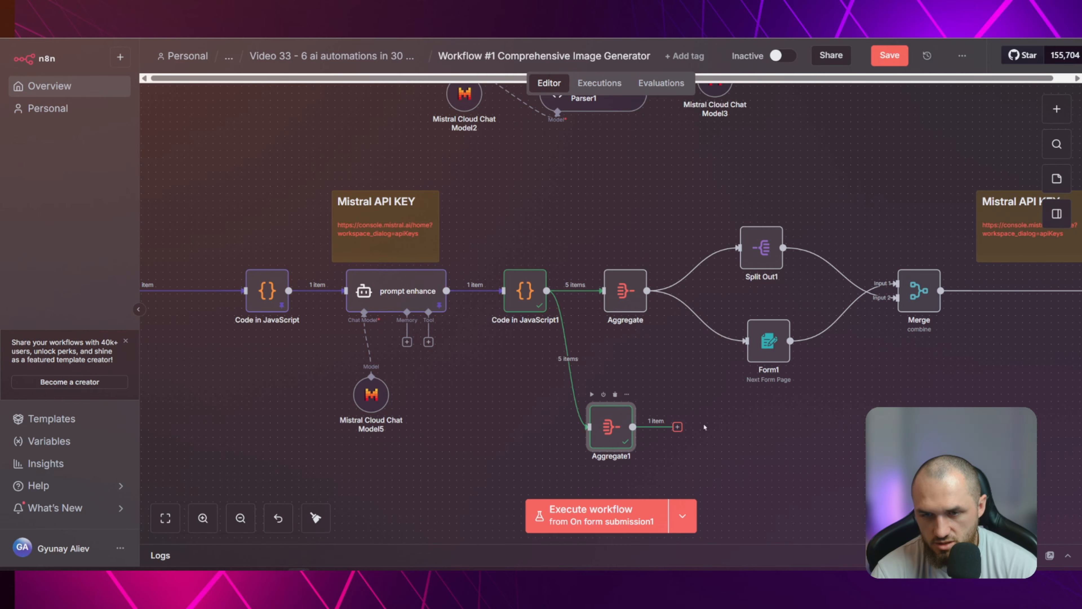
Review the Form1 node's page type, field name, Radio Buttons element and concept label expressions, then return to the canvas
scroll(724, 443, "right", 5)
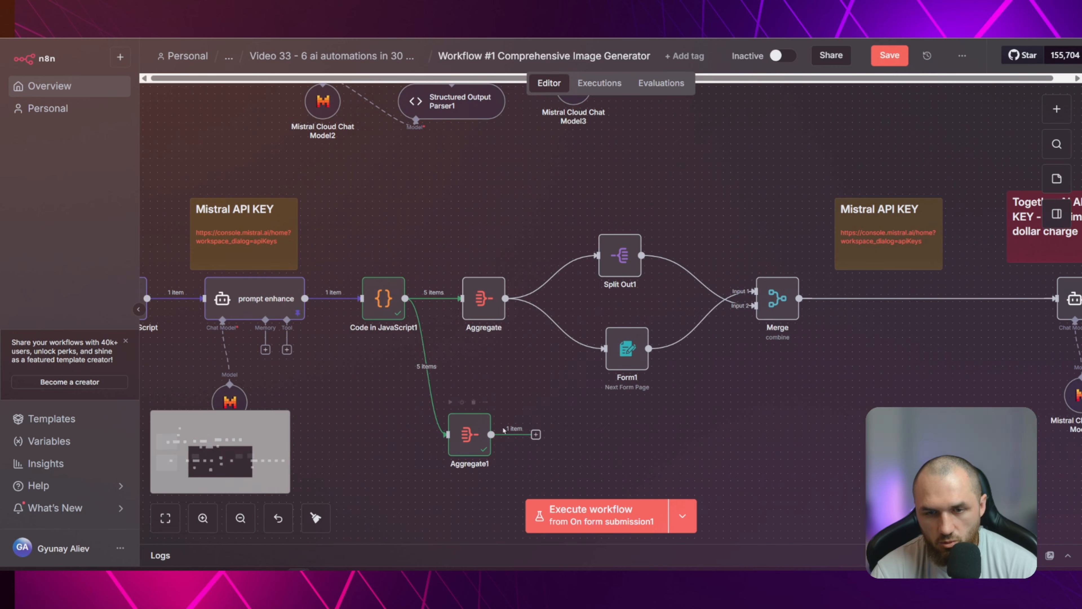
double_click(625, 350)
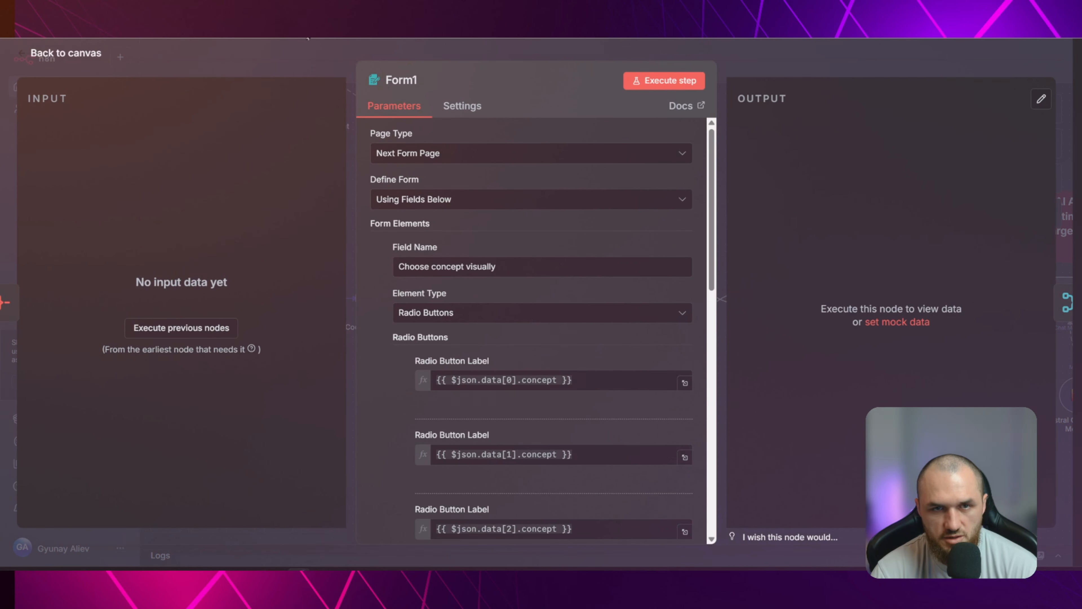
left_click(319, 60)
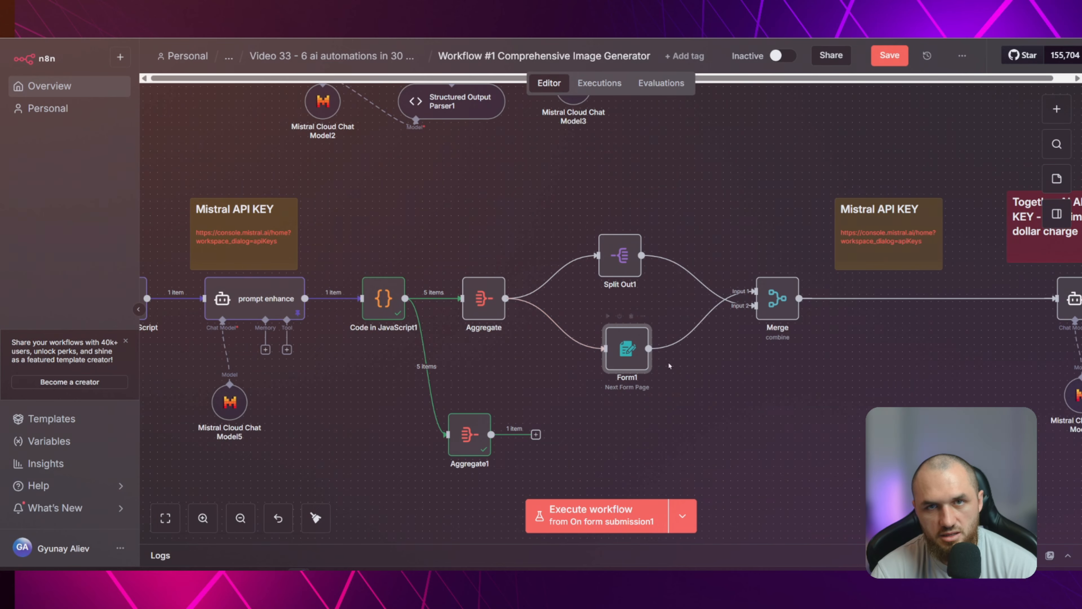
double_click(627, 350)
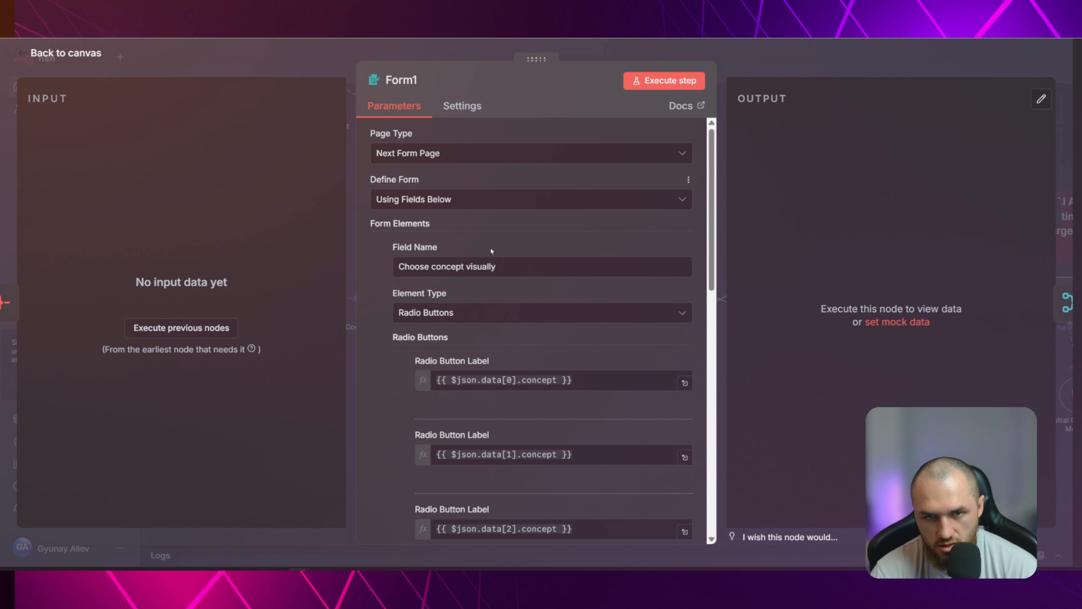
left_click(287, 63)
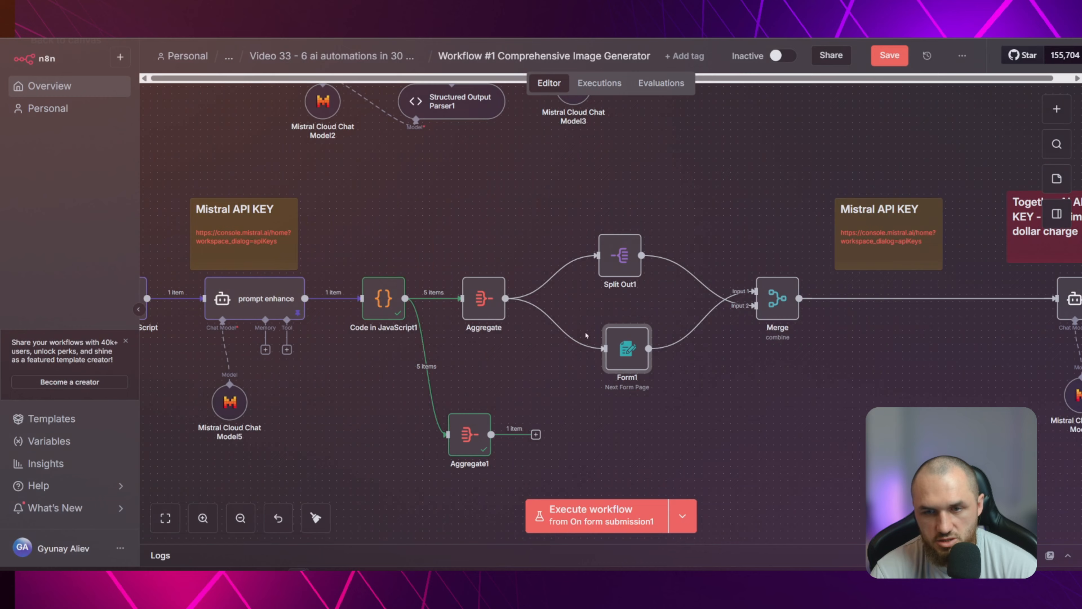
Remove the Aggregate1 node, execute the original Aggregate node, and check the data reaching Split Out1
left_click(465, 266)
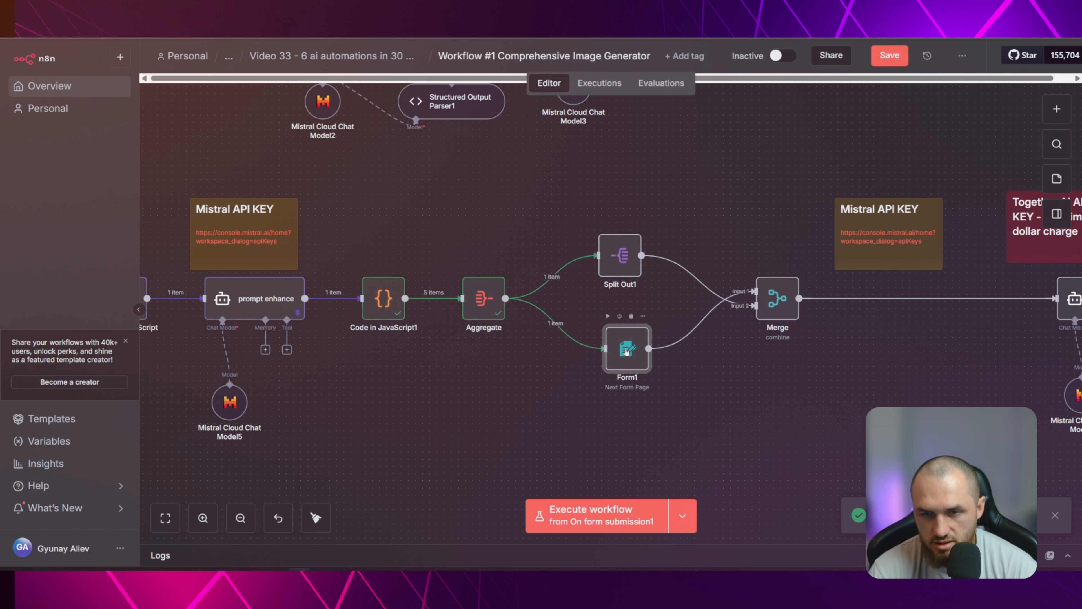
double_click(622, 260)
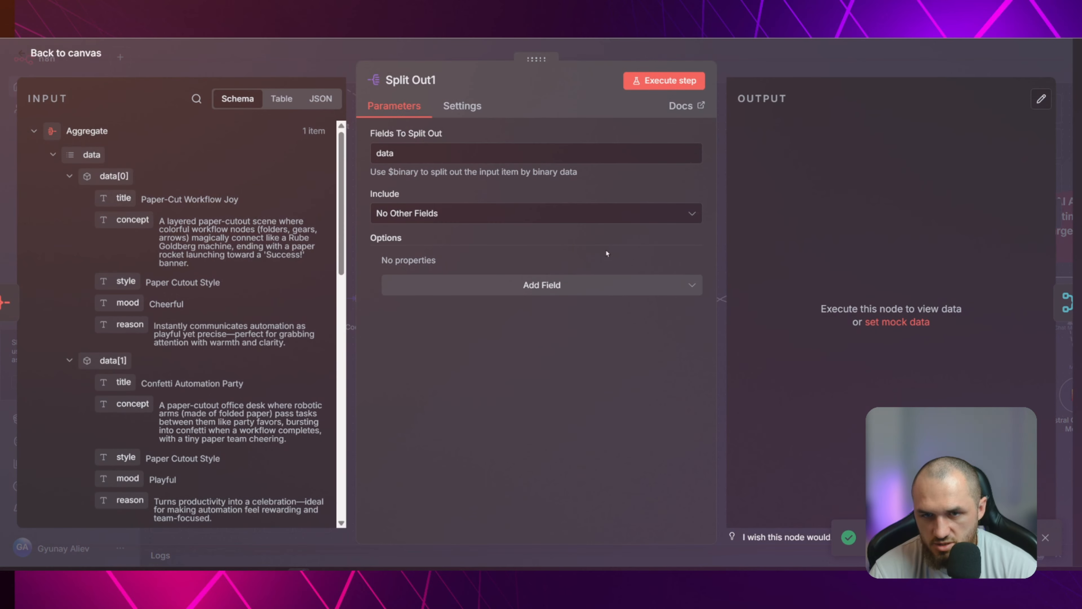
key("Escape")
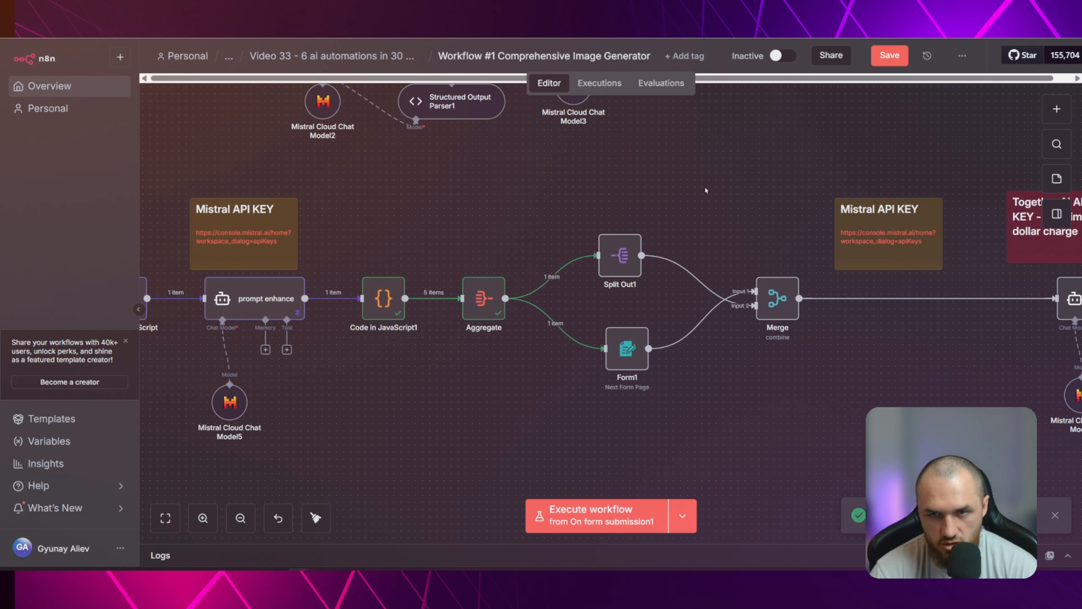
Execute the Split Out1 node on the aggregated data
scroll(637, 259, "right", 3)
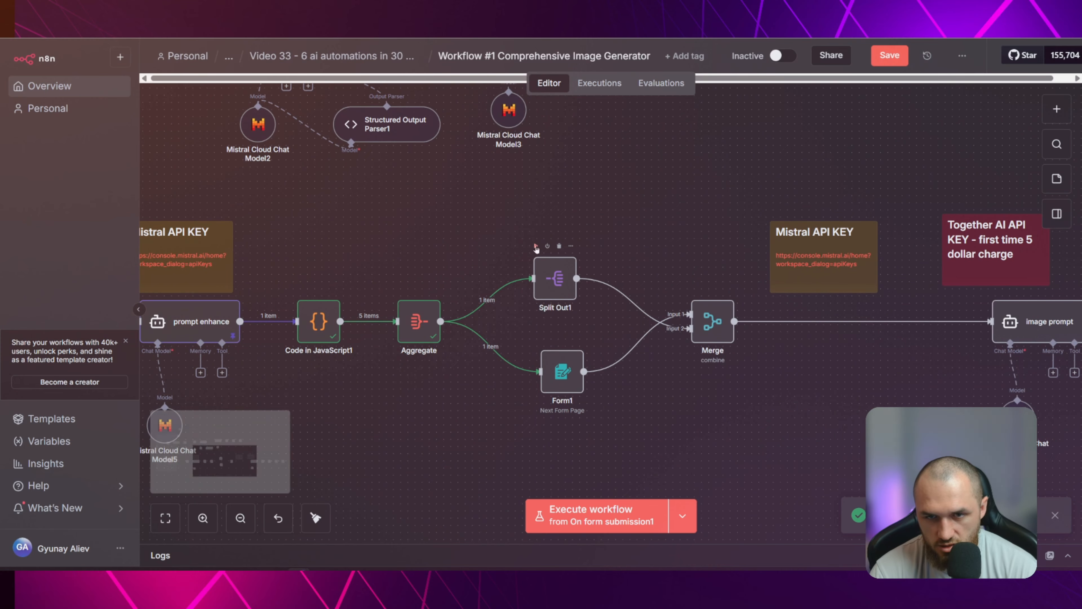
left_click(535, 245)
mouse_move(640, 299)
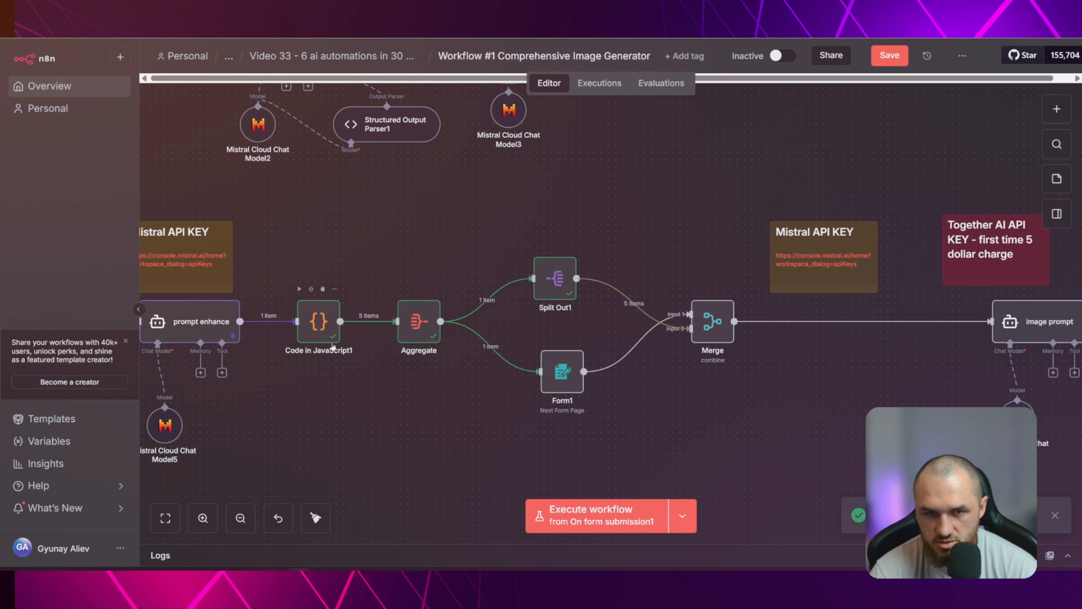
mouse_move(376, 322)
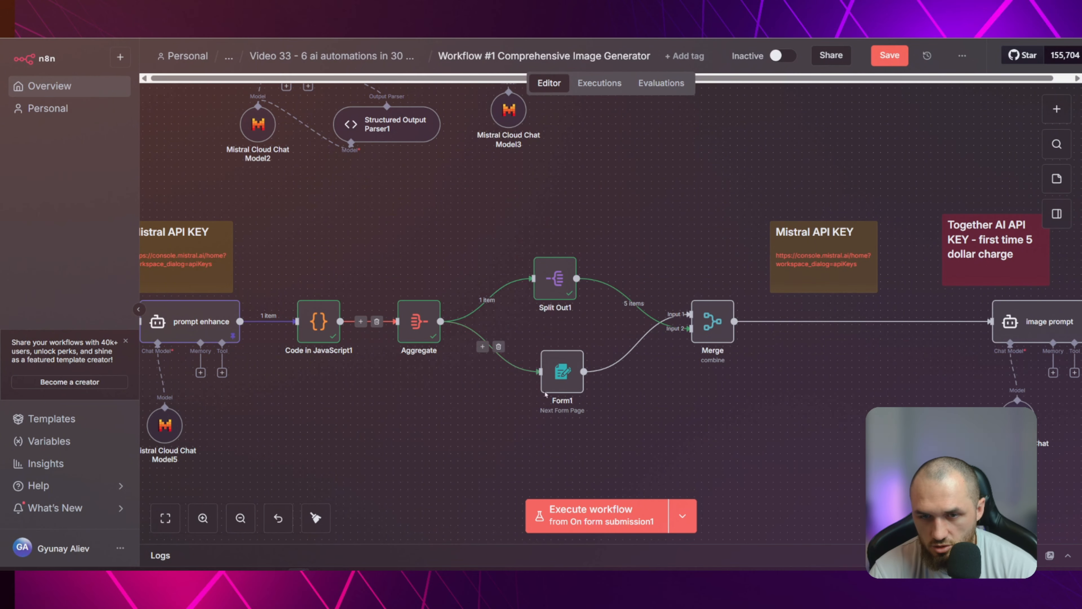
mouse_move(559, 365)
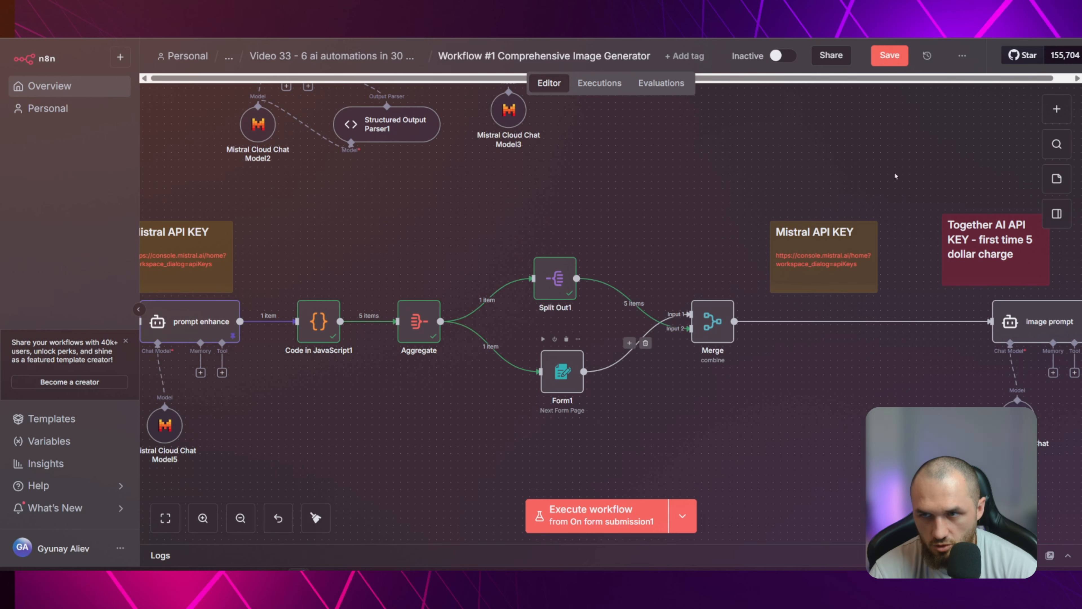
Add an n8n Form node with the Next Form Page action and return to the canvas
left_click(1061, 109)
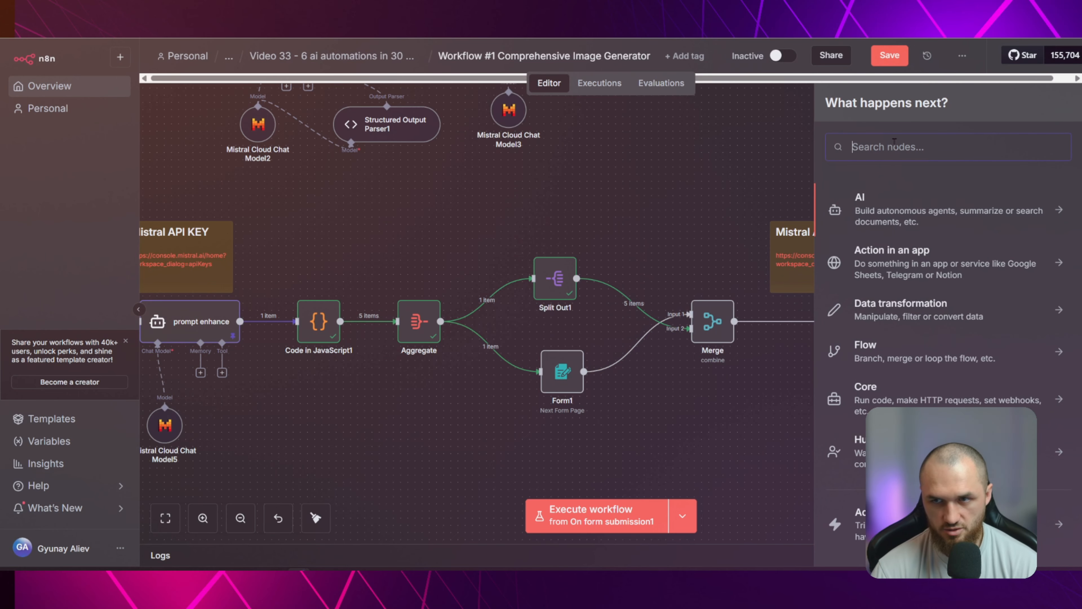
type("form")
left_click(887, 210)
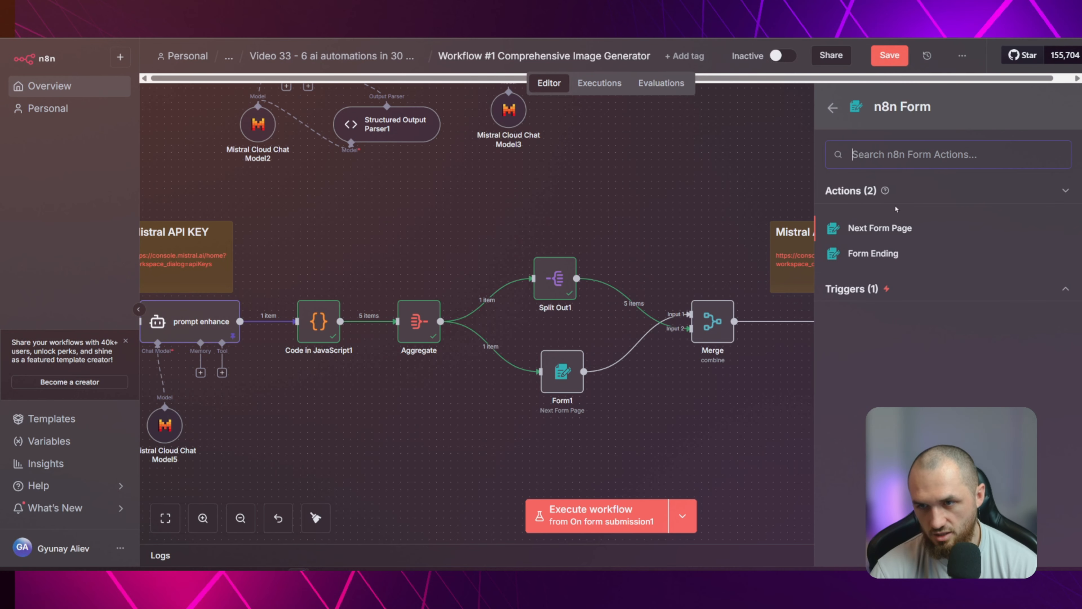
left_click(880, 228)
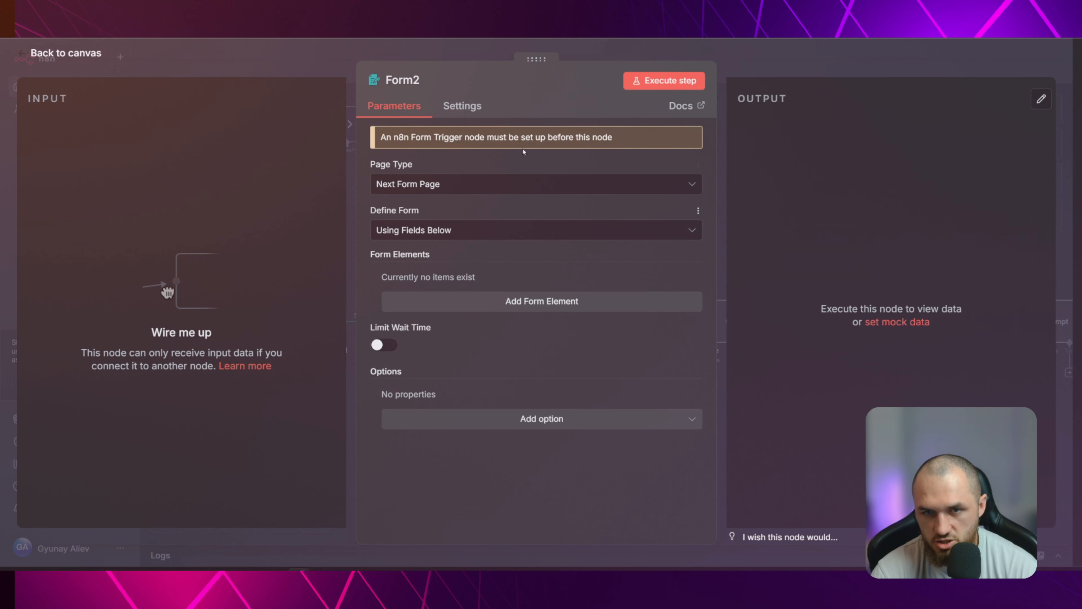
key("Escape")
Review Form1's form definition options, the Choose concept visually field and its radio button labels against the aggregated input data
double_click(564, 383)
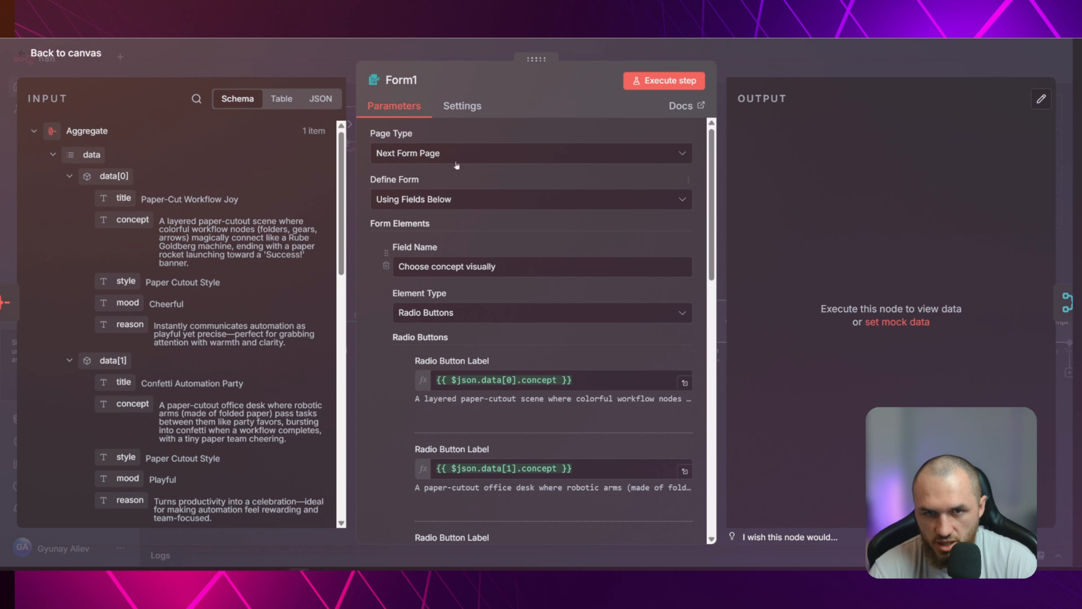
left_click(387, 194)
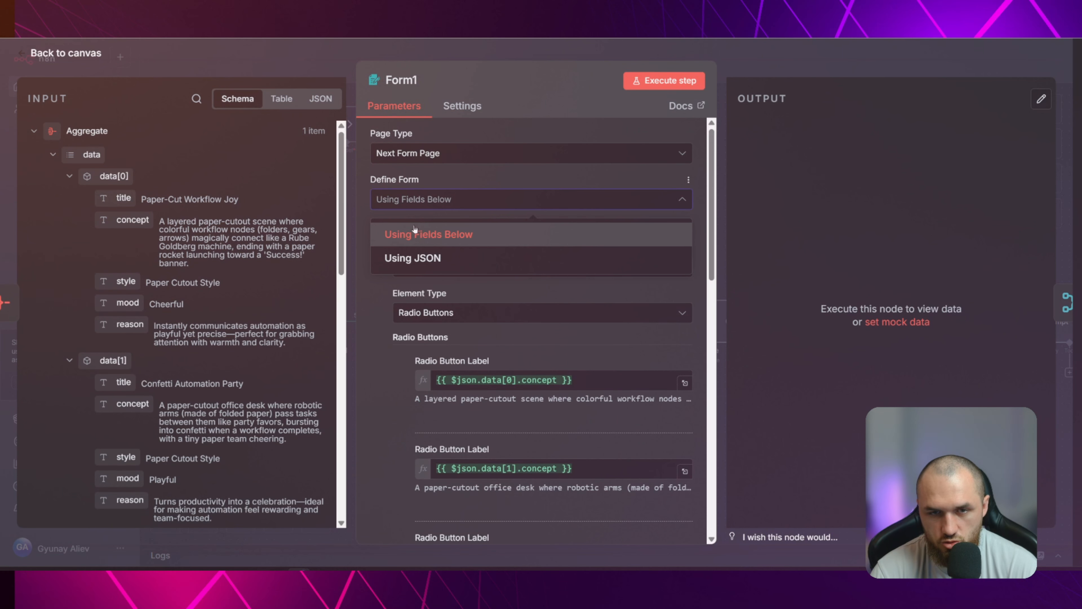
left_click(480, 241)
scroll(511, 213, "down", 2)
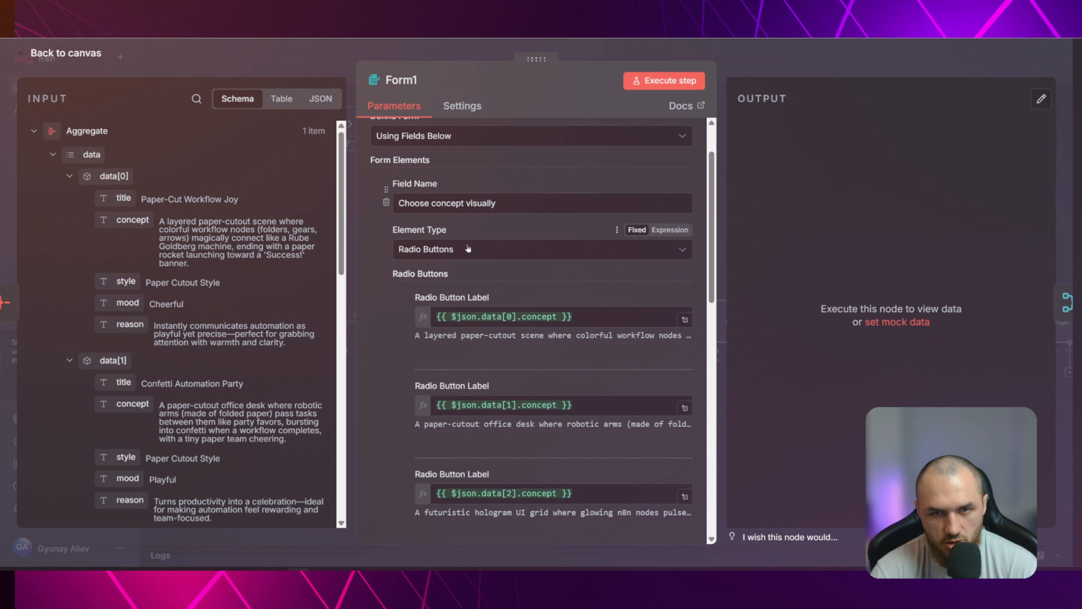
left_click_drag(399, 203, 519, 200)
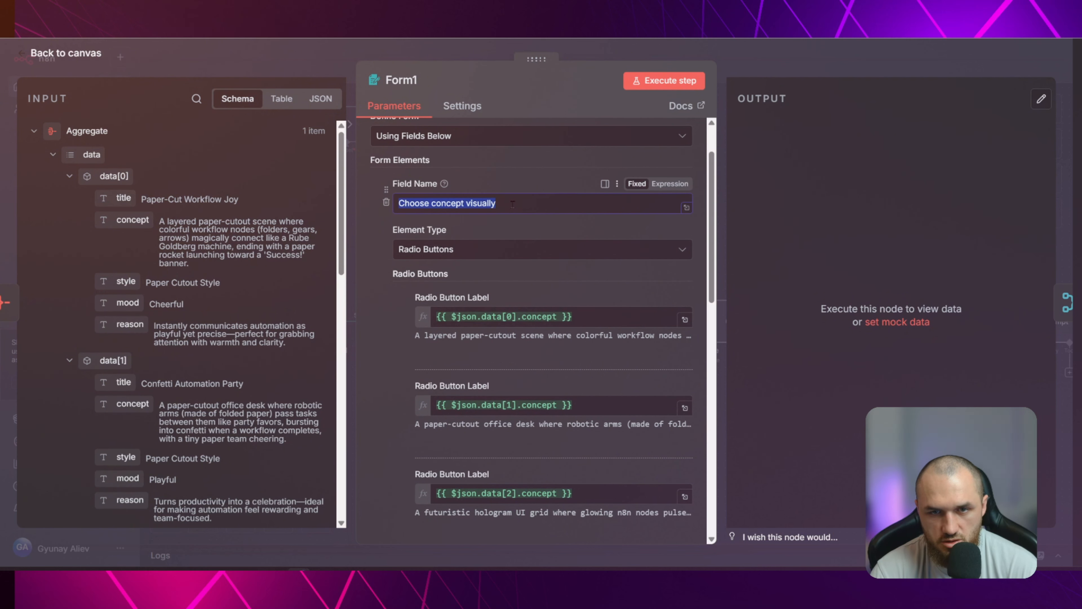
left_click(513, 204)
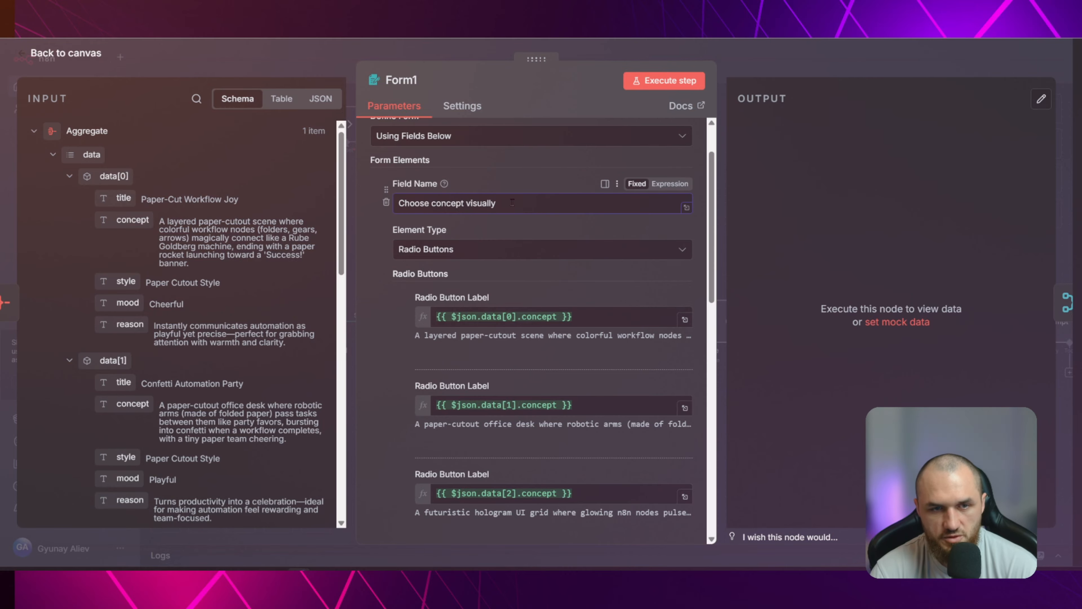
scroll(495, 256, "down", 2)
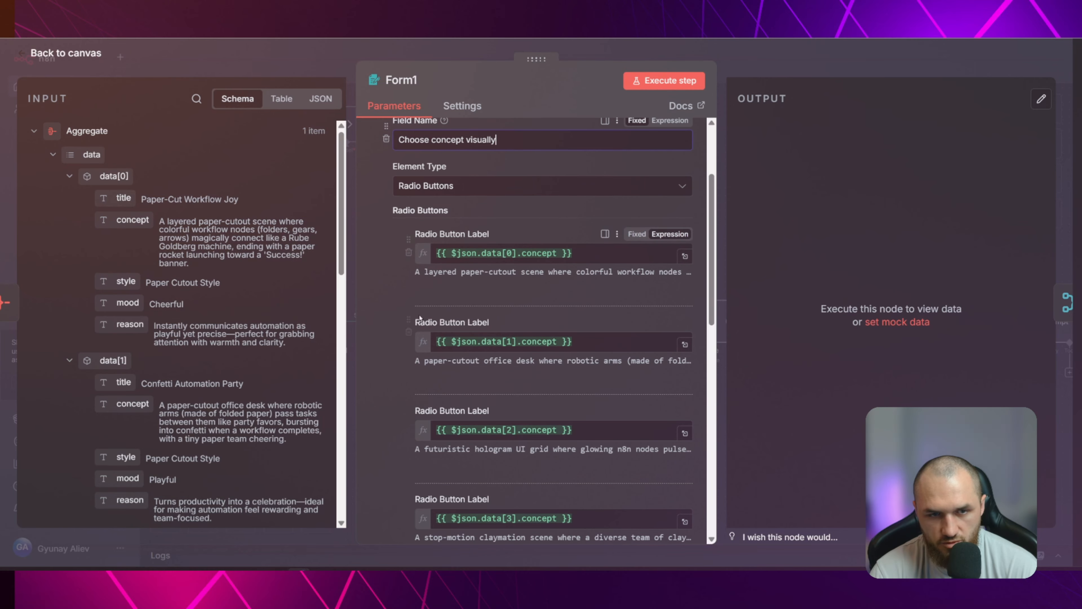
scroll(409, 252, "down", 2)
scroll(180, 507, "down", 15)
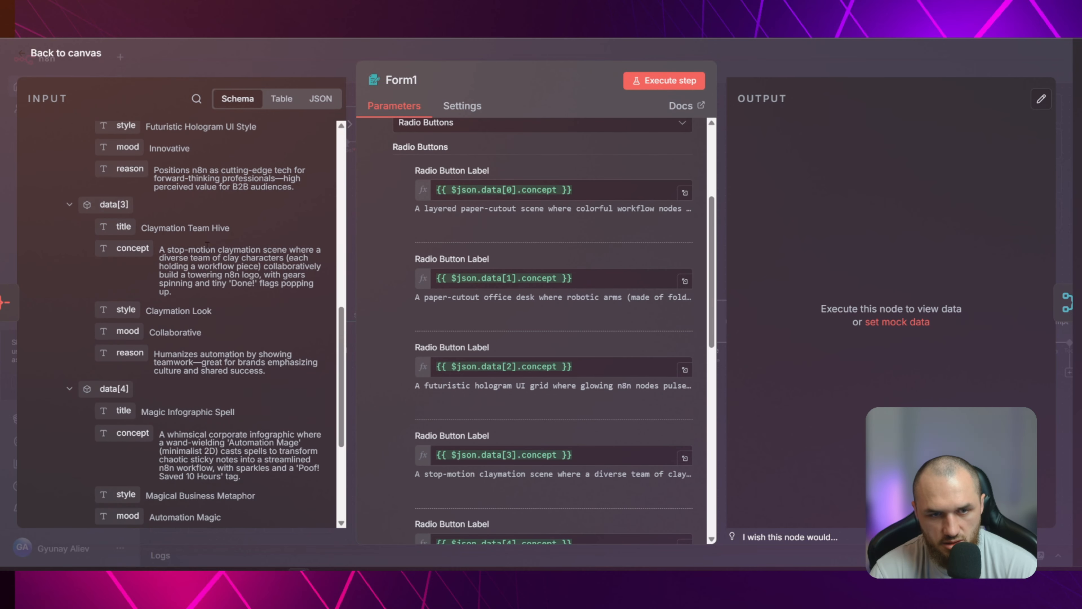
scroll(250, 303, "up", 15)
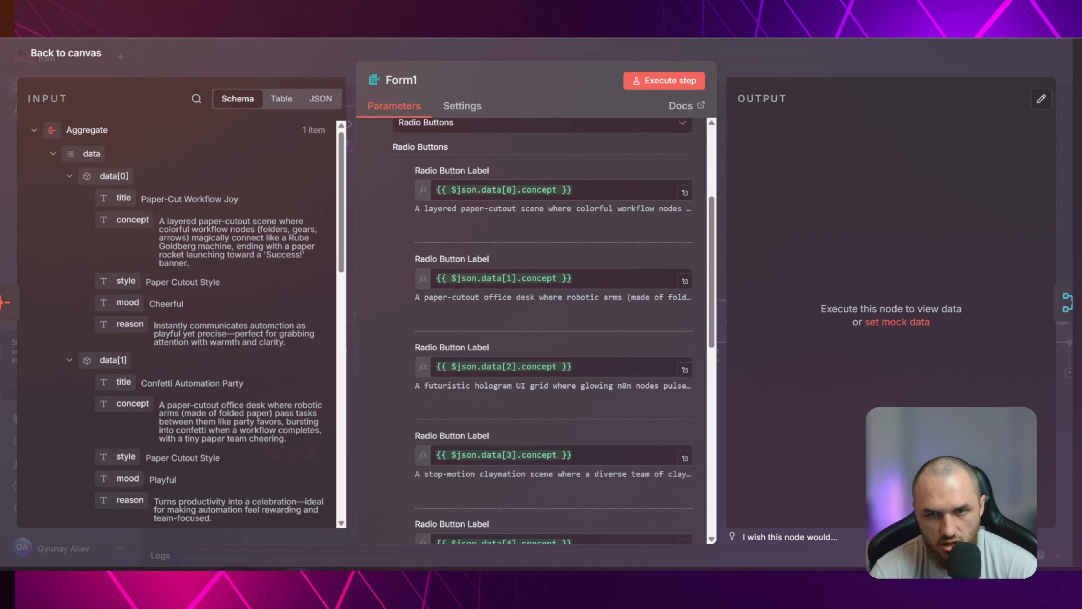
scroll(549, 196, "up", 5)
scroll(550, 200, "down", 3)
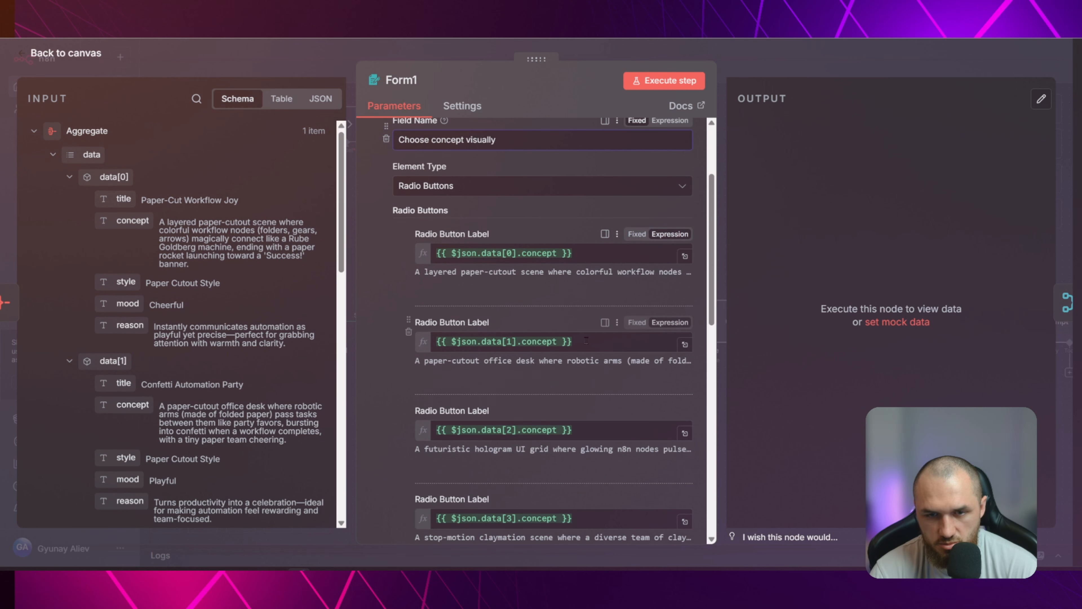
Change the first radio button label to "concept: {{ $json.data[0].concept }}" with "reason: {{ $json.data[0].reason }}" on a second line
left_click(591, 248)
left_click(583, 253)
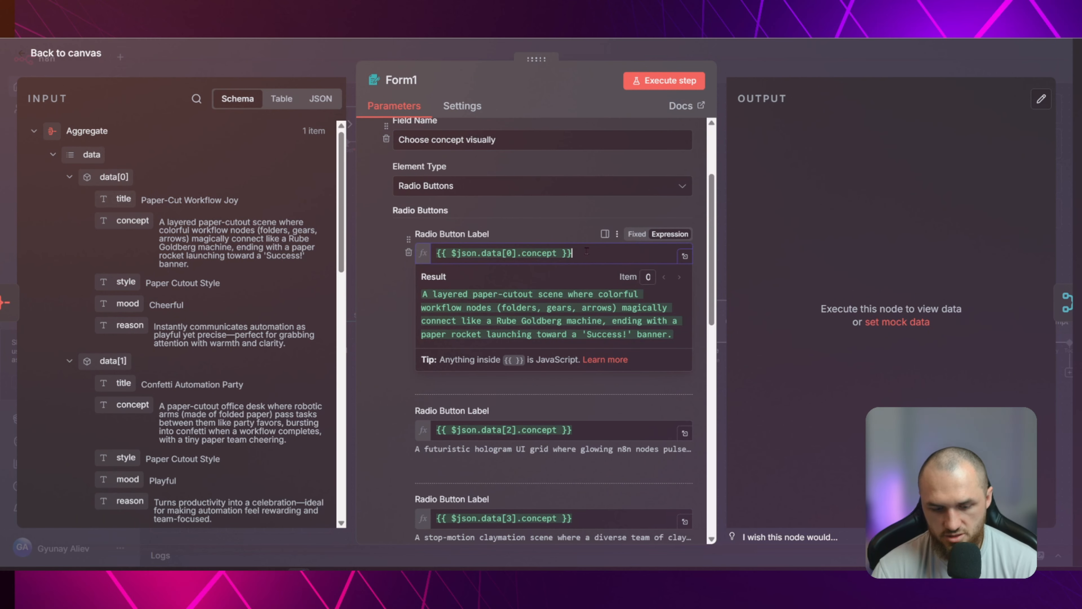
left_click_drag(586, 252, 506, 230)
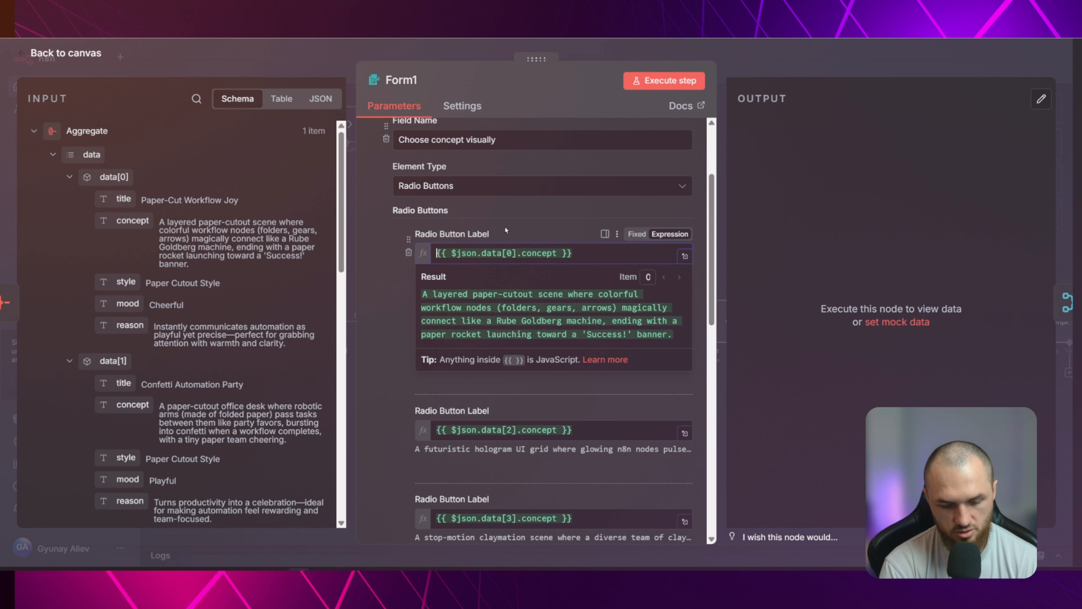
type("cone")
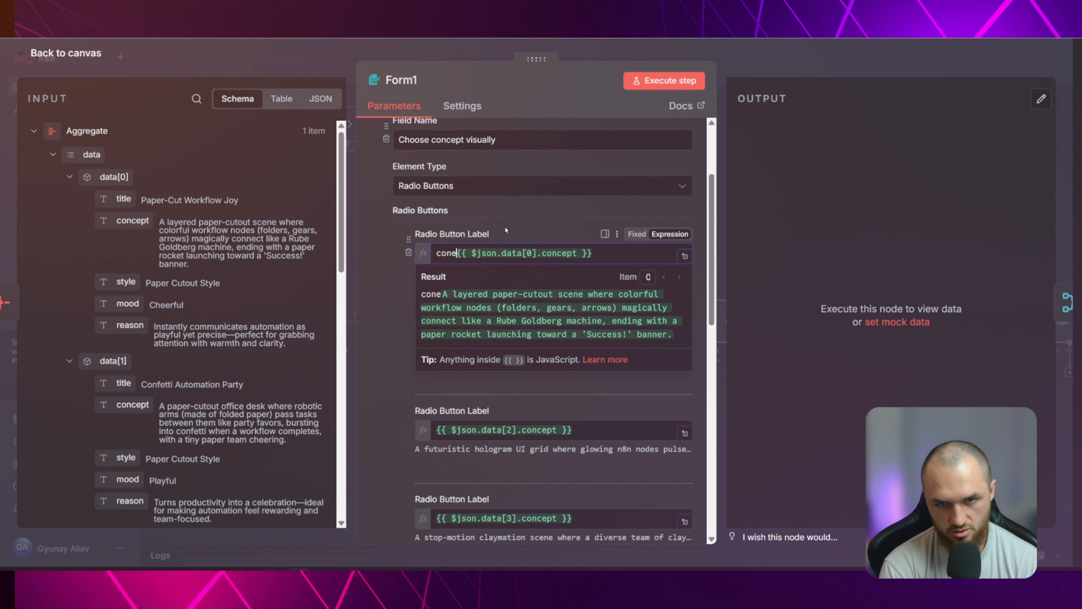
key("BackSpace")
type("cept:")
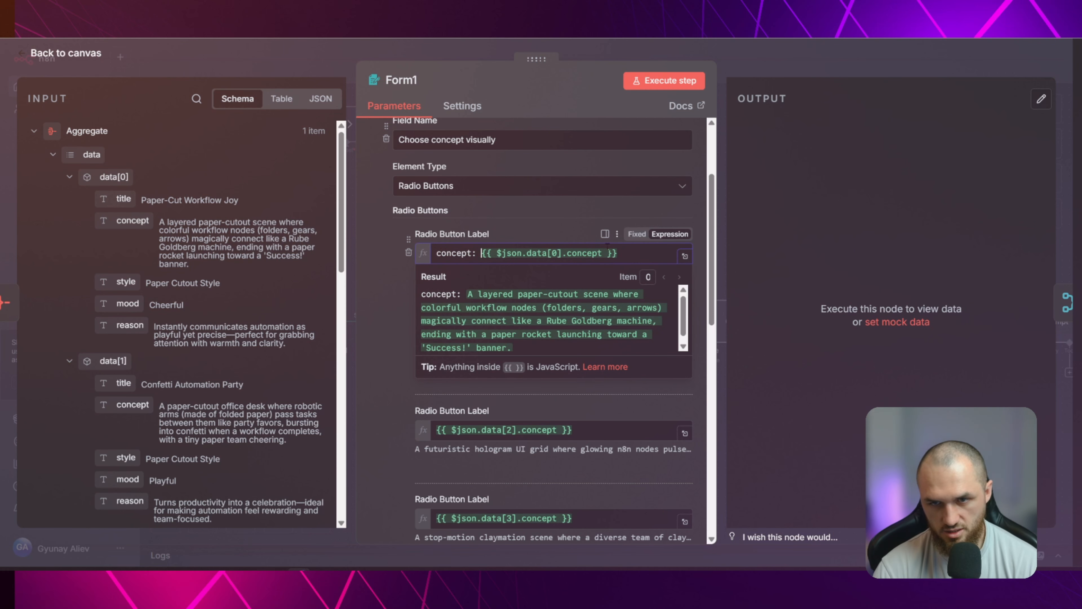
key("Return")
type("rea")
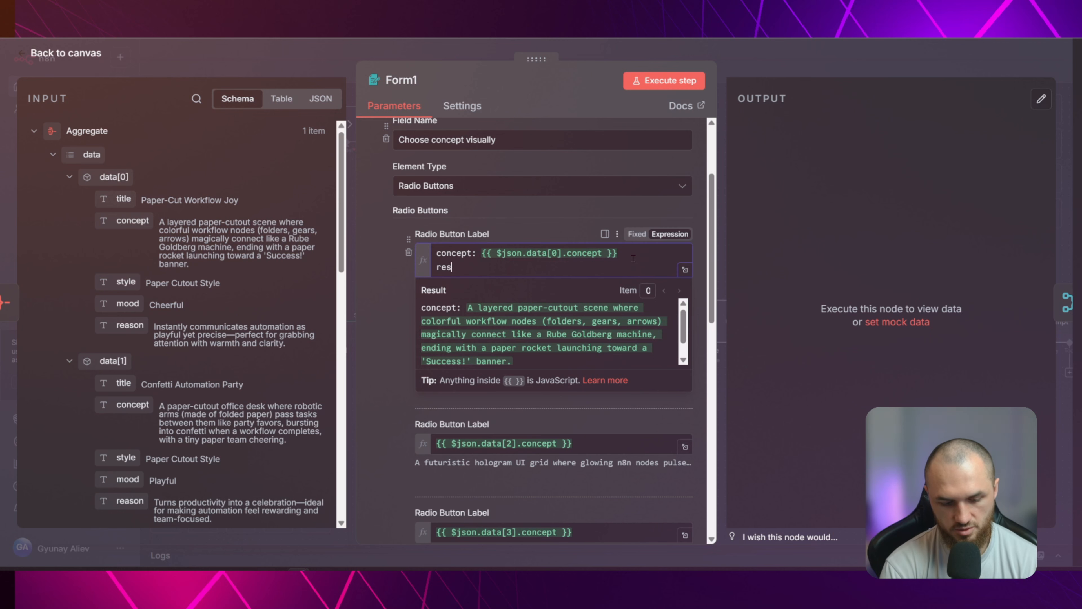
type("s")
key("BackSpace")
type("ason:")
left_click_drag(130, 324, 485, 273)
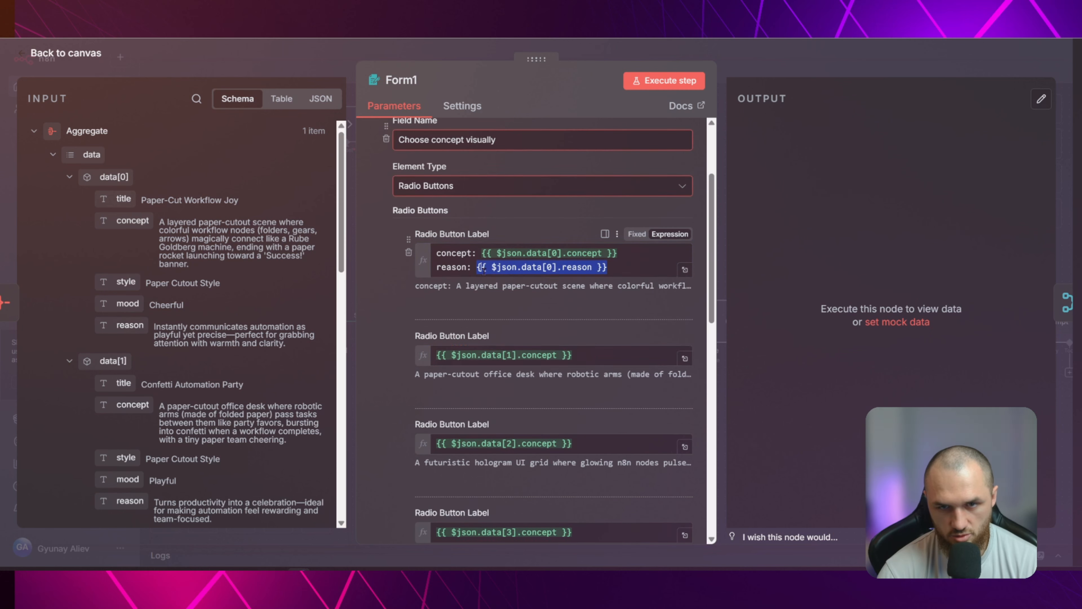
Check the field's element type options, then add an extra empty radio button and delete it
left_click(492, 187)
left_click(368, 171)
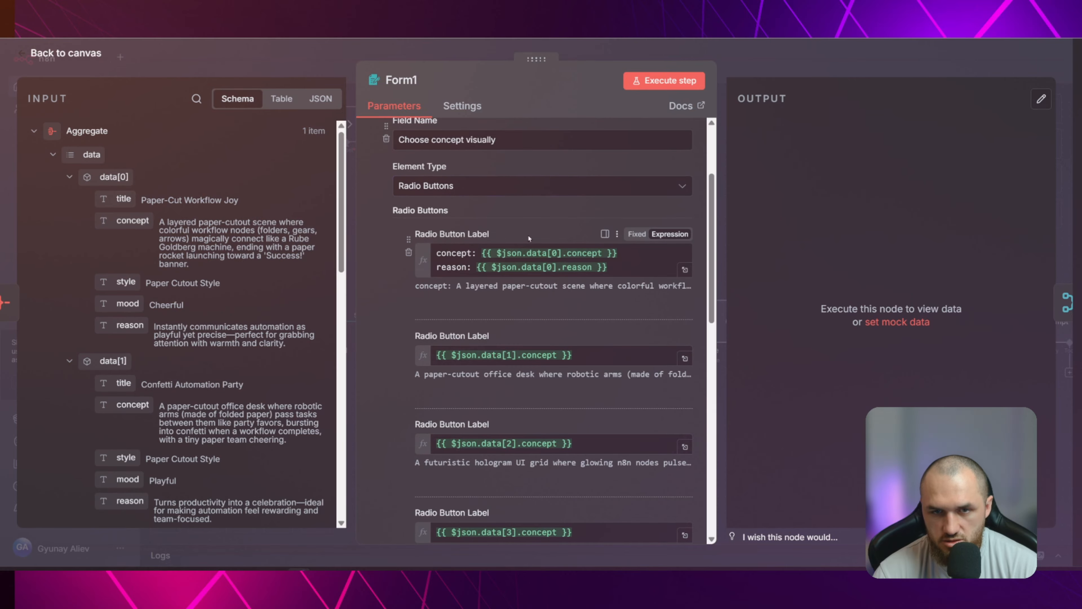
scroll(554, 306, "down", 4)
left_click(556, 437)
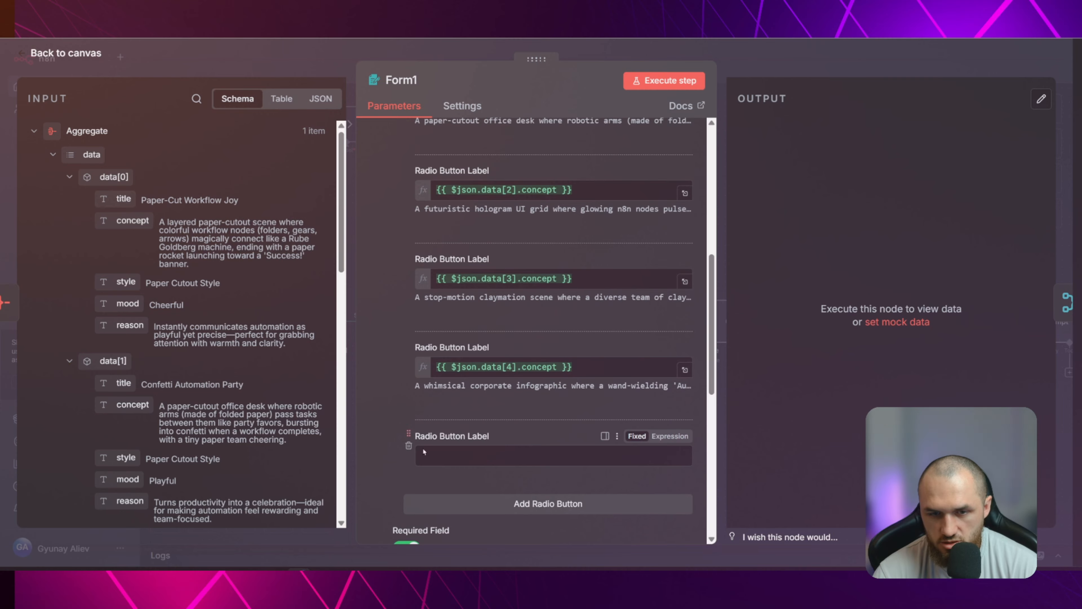
left_click(408, 445)
Copy the first label's concept and reason text into the second radio button label and point it to data[1]
scroll(485, 348, "up", 4)
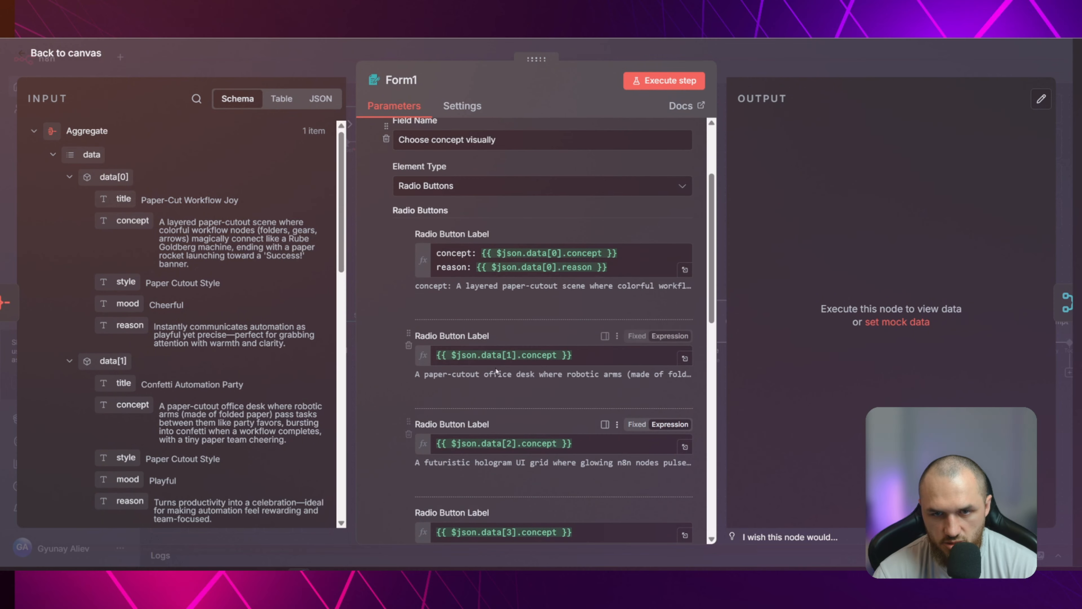
scroll(160, 219, "down", 7)
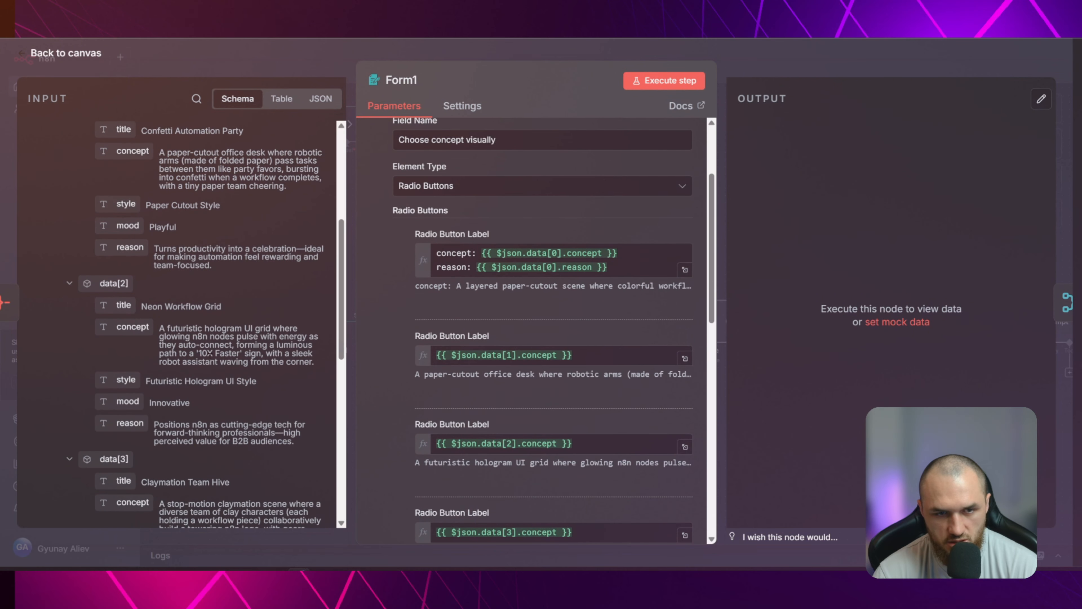
scroll(222, 352, "up", 7)
left_click(645, 264)
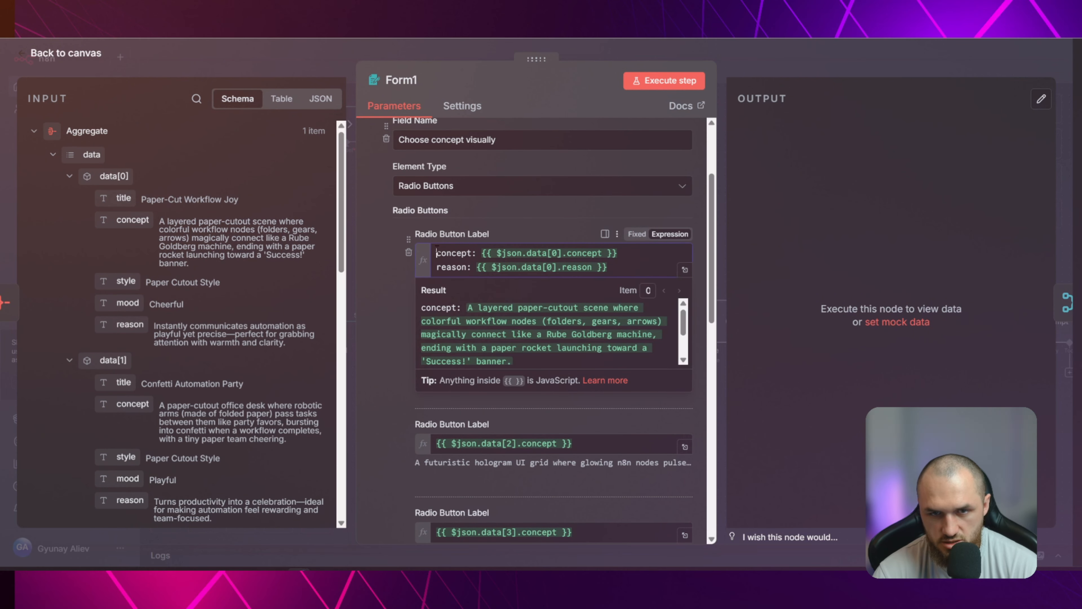
key("ctrl+a")
key("ctrl+c")
left_click(443, 354)
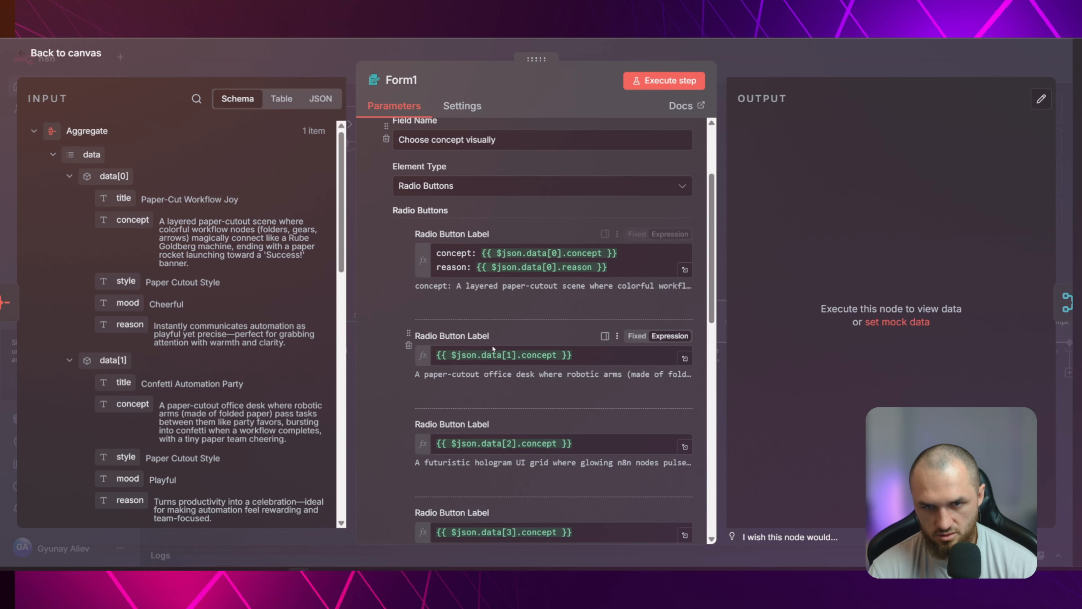
key("ctrl+a")
key("ctrl+v")
double_click(555, 355)
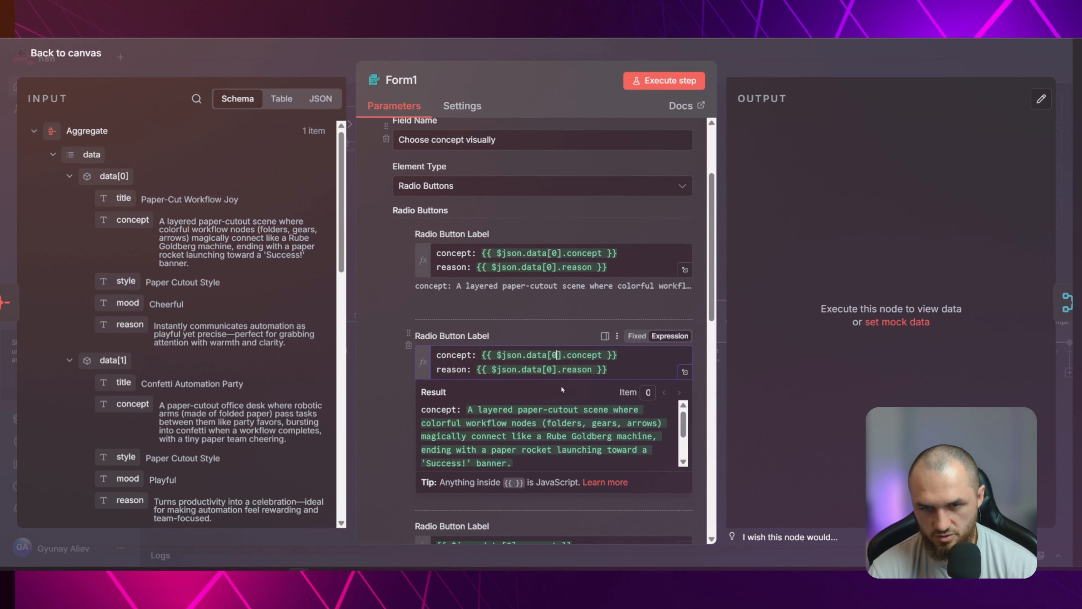
type("1")
key("Left")
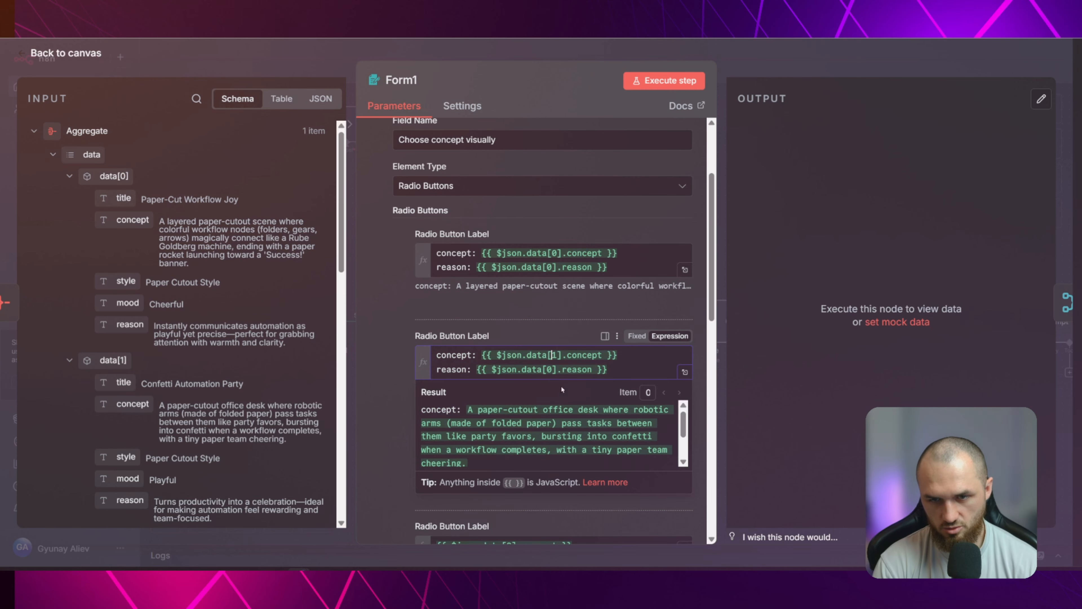
Set the remaining three radio button labels to concept and reason expressions for data[2], data[3] and data[4], then return to the canvas
key("ctrl+v")
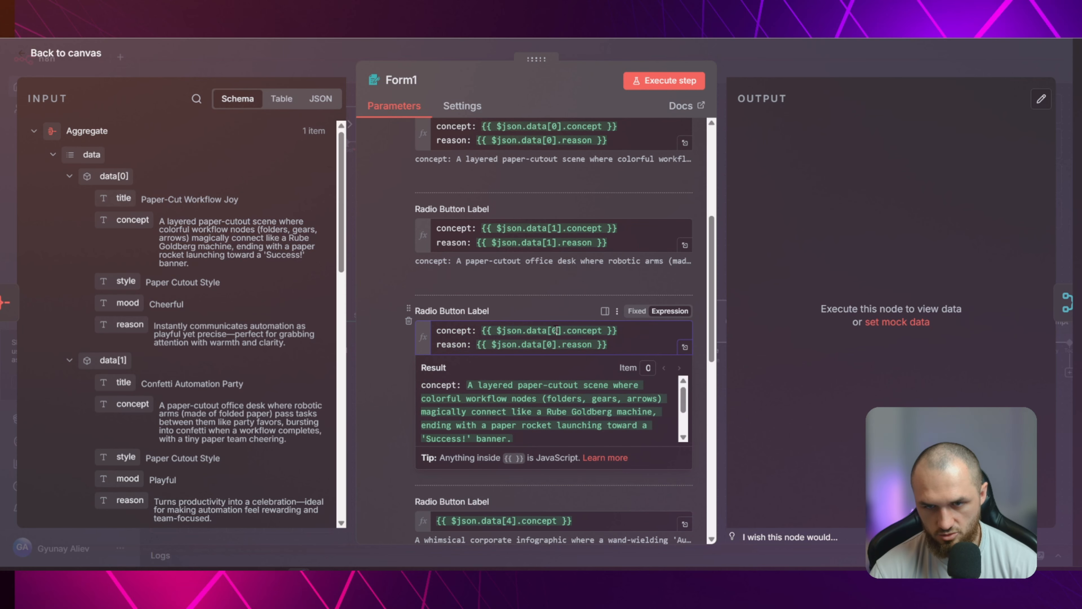
key("ctrl+v")
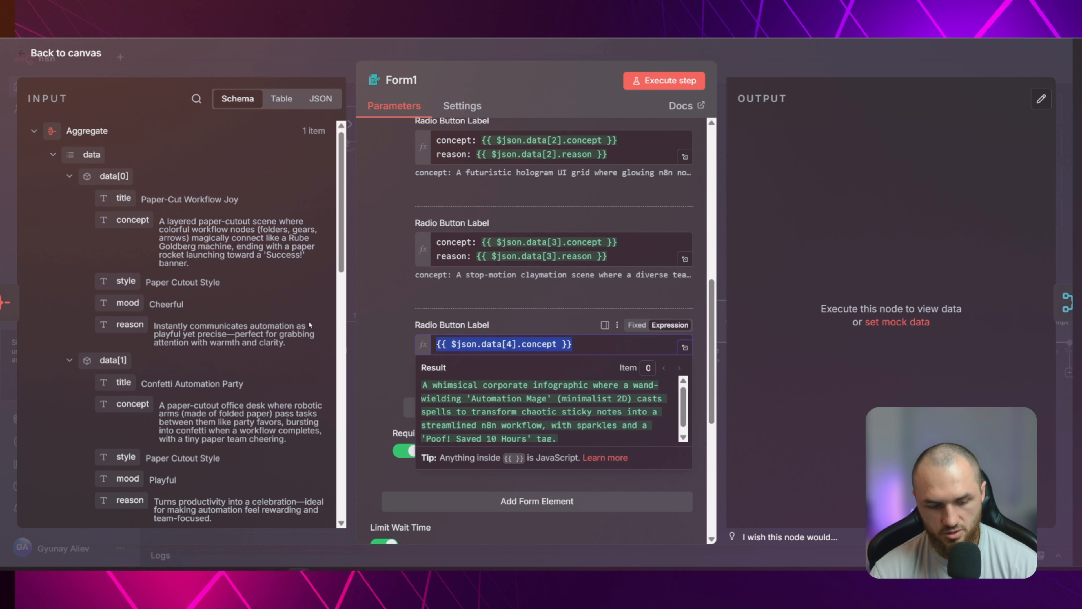
key("ctrl+v")
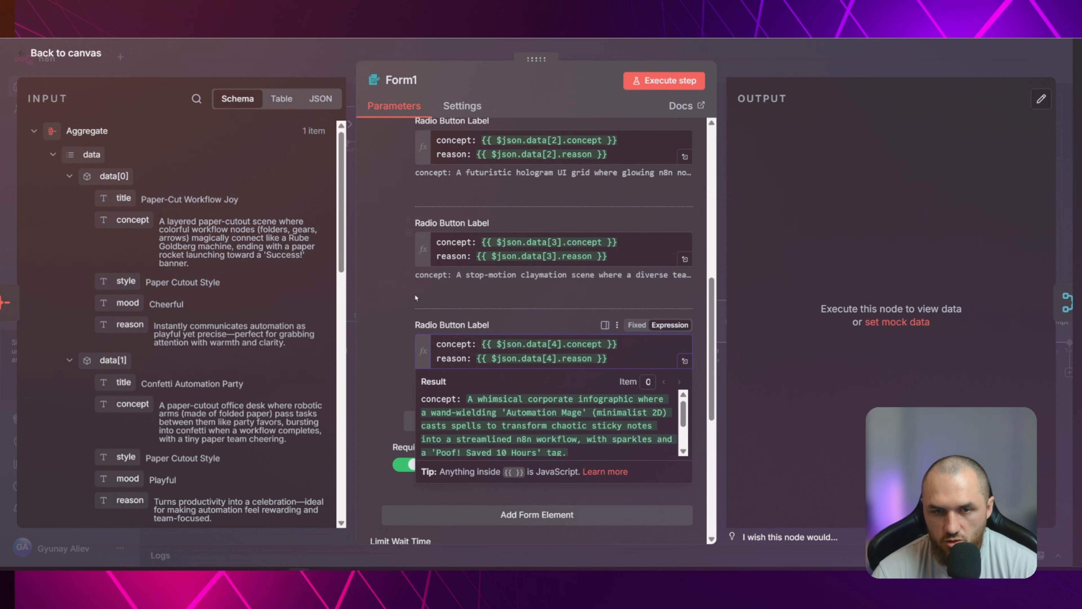
left_click(416, 298)
scroll(416, 298, "up", 10)
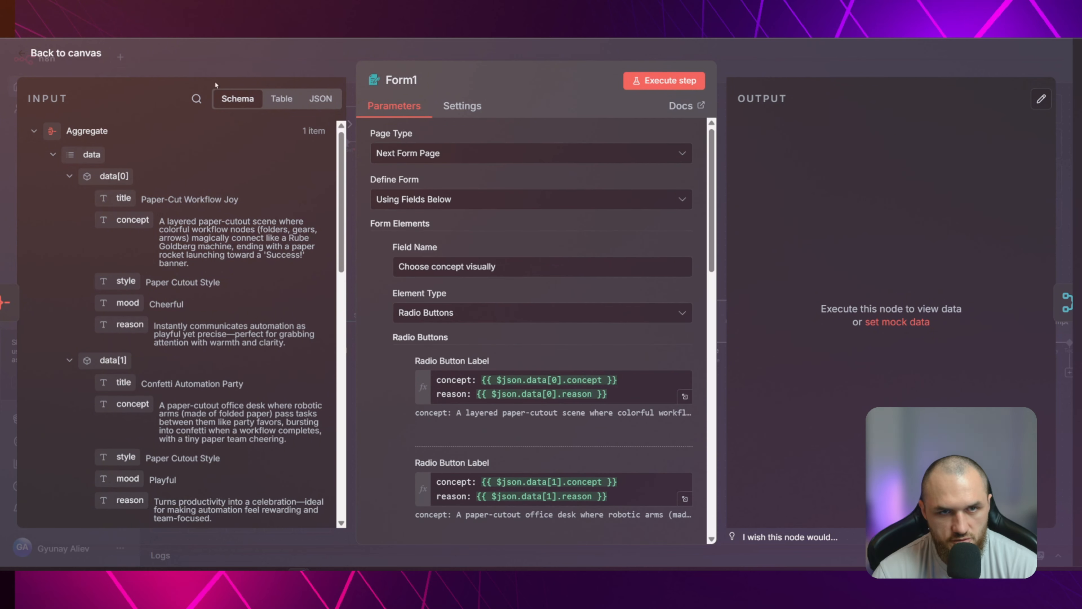
key("Escape")
scroll(652, 403, "down", 3)
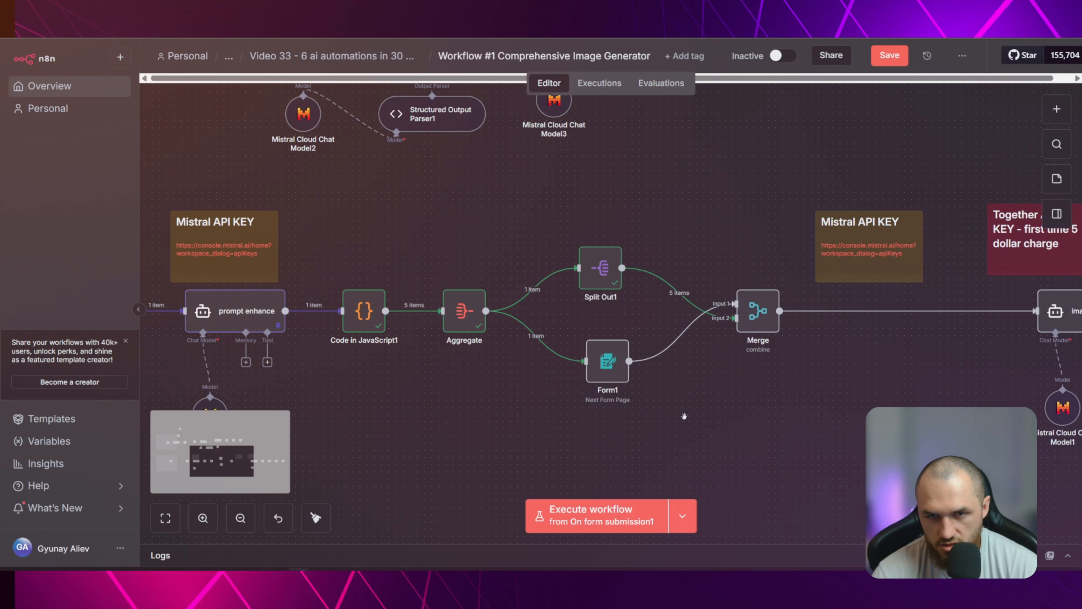
scroll(655, 403, "down", 2)
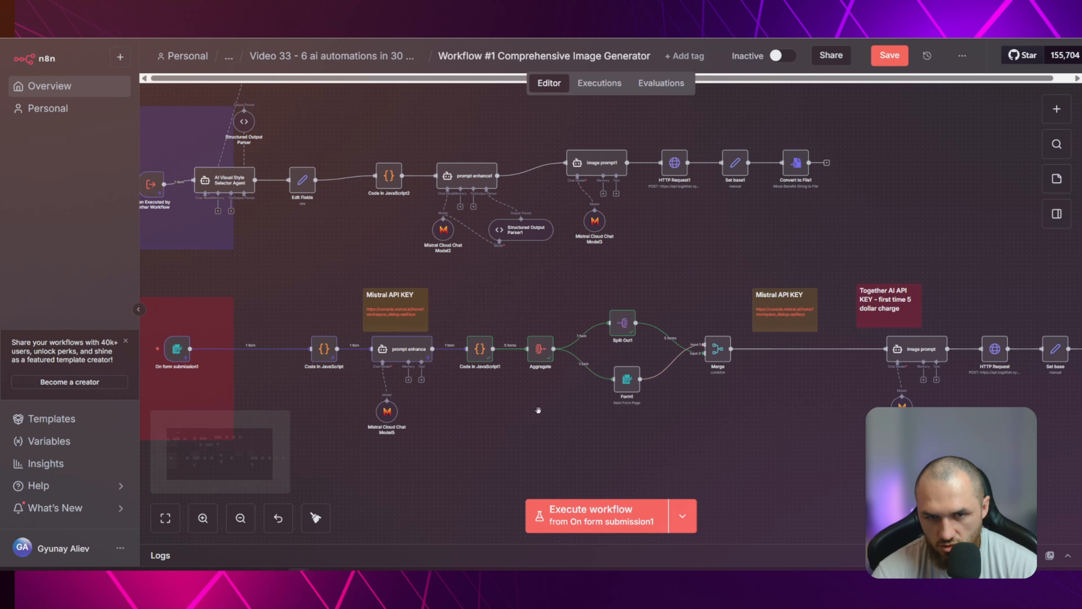
scroll(605, 419, "left", 3)
left_click_drag(606, 419, 437, 382)
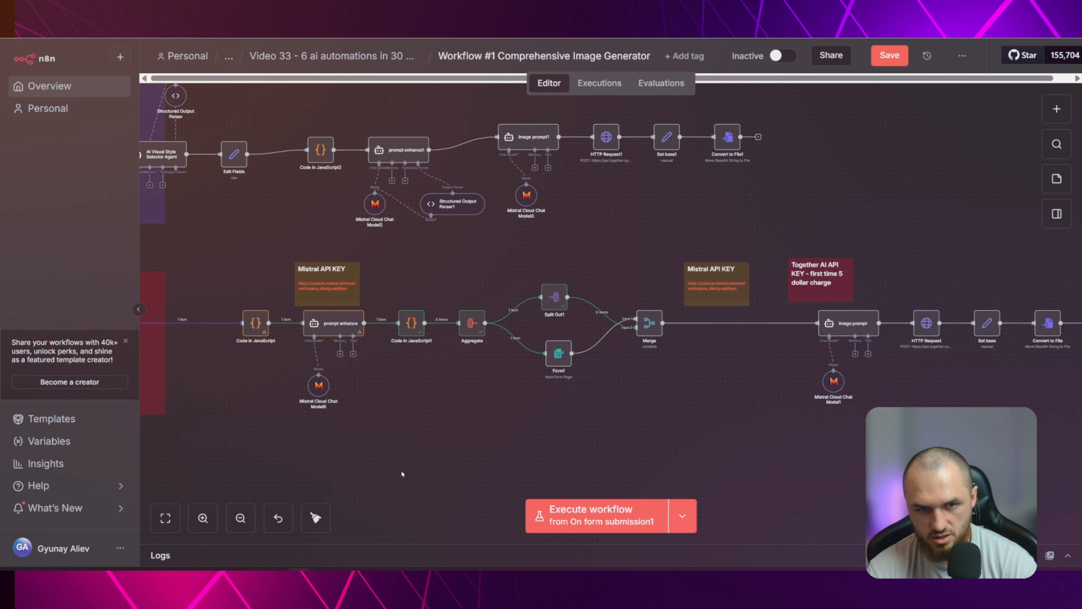
scroll(469, 427, "left", 5)
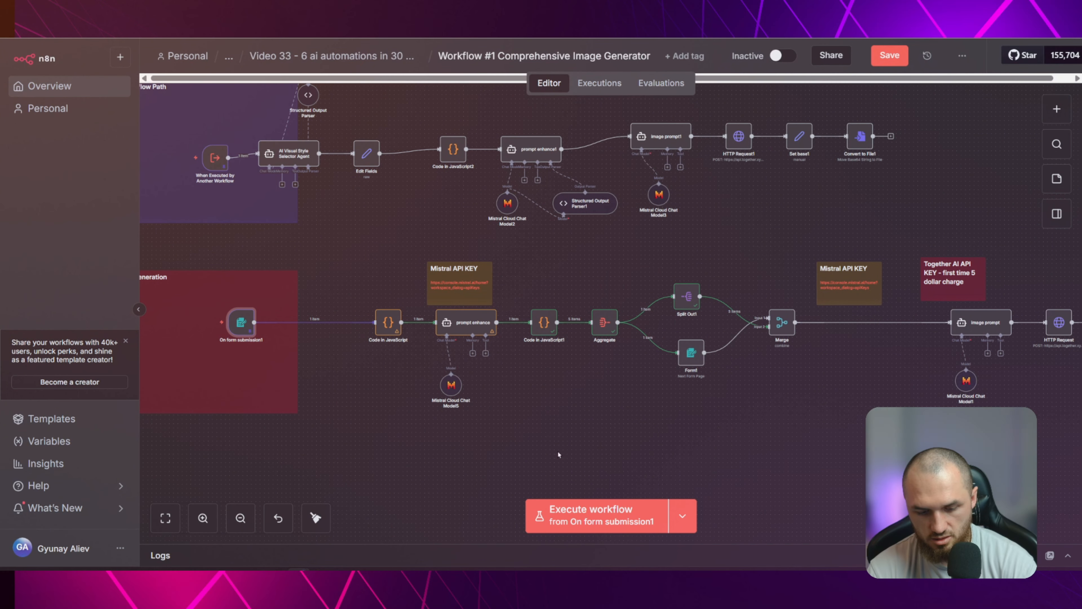
scroll(634, 420, "right", 4)
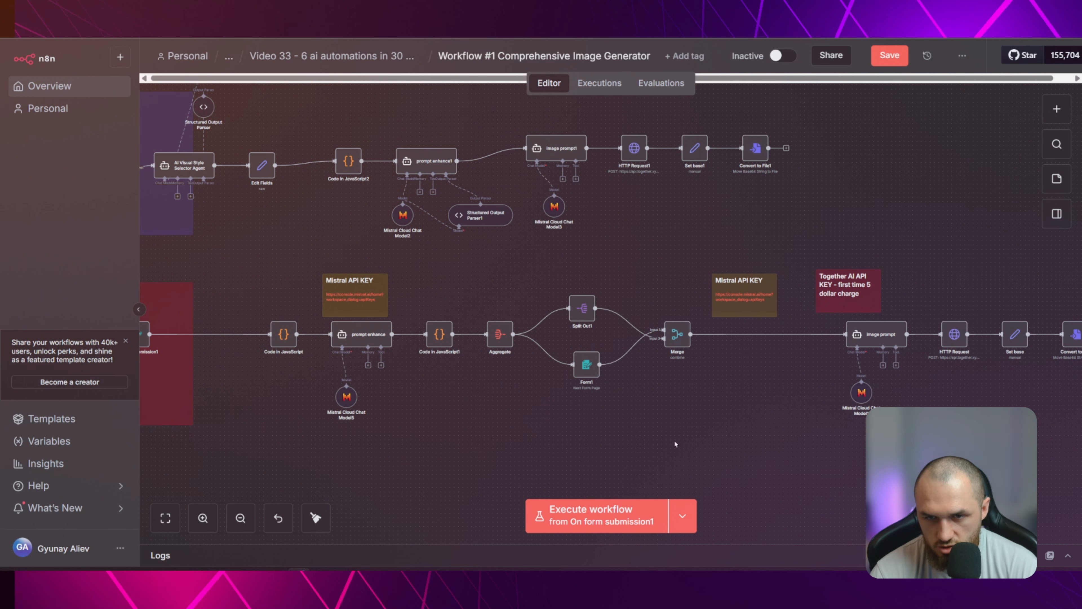
Disconnect the Split Out1 and Form1 nodes from the Merge node by deleting both connections
left_click(576, 345)
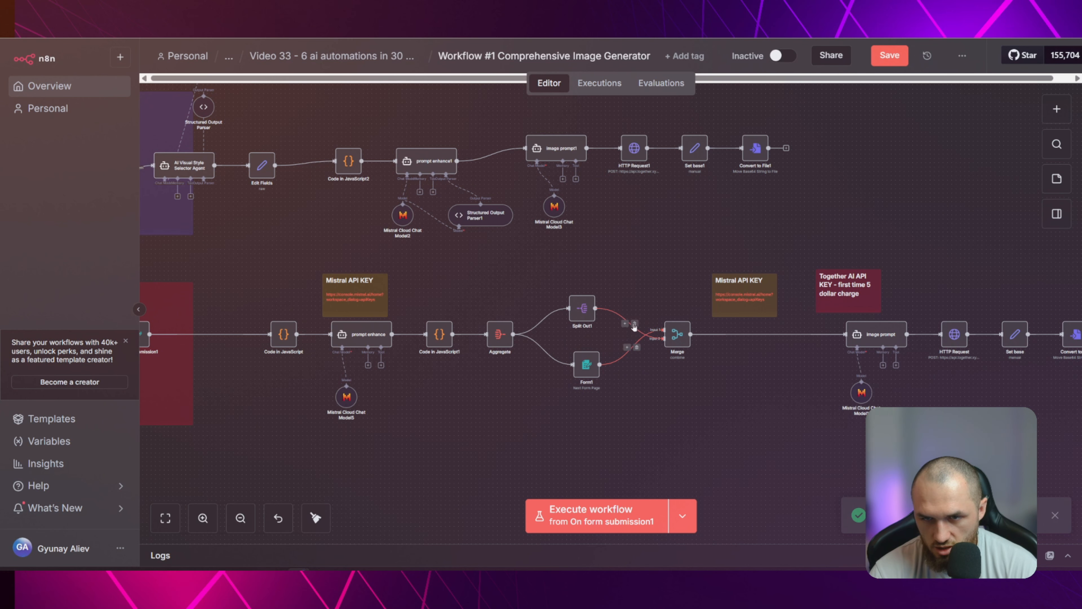
left_click(635, 324)
left_click(637, 347)
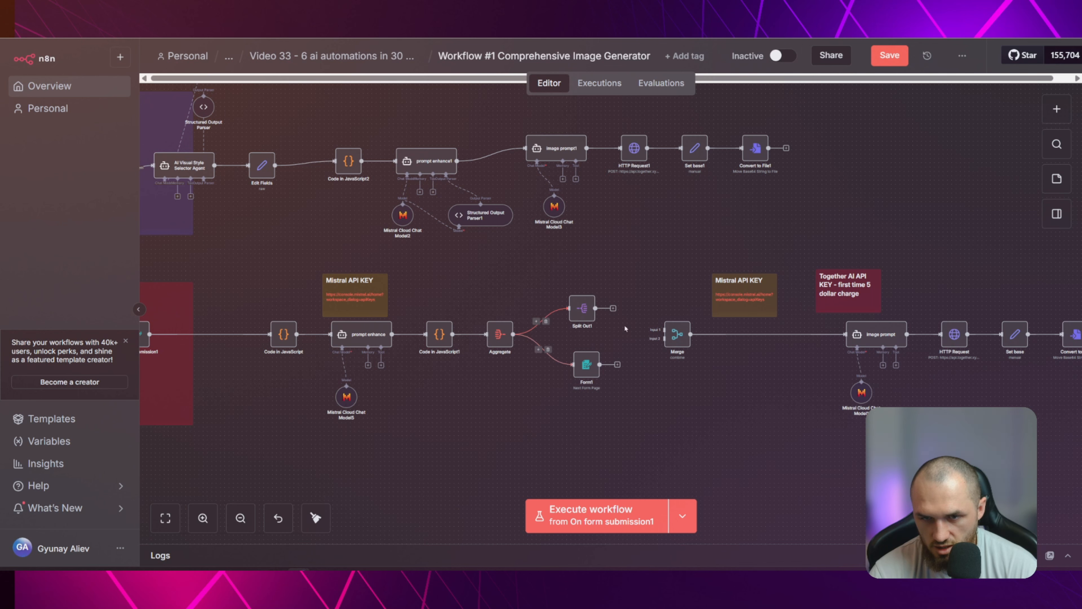
Execute the workflow and submit the test form with concept "n8n workflow", Semi-Realistic Stylized 3D style, LinkedIn Feed size and Futuristic mood
left_click(619, 528)
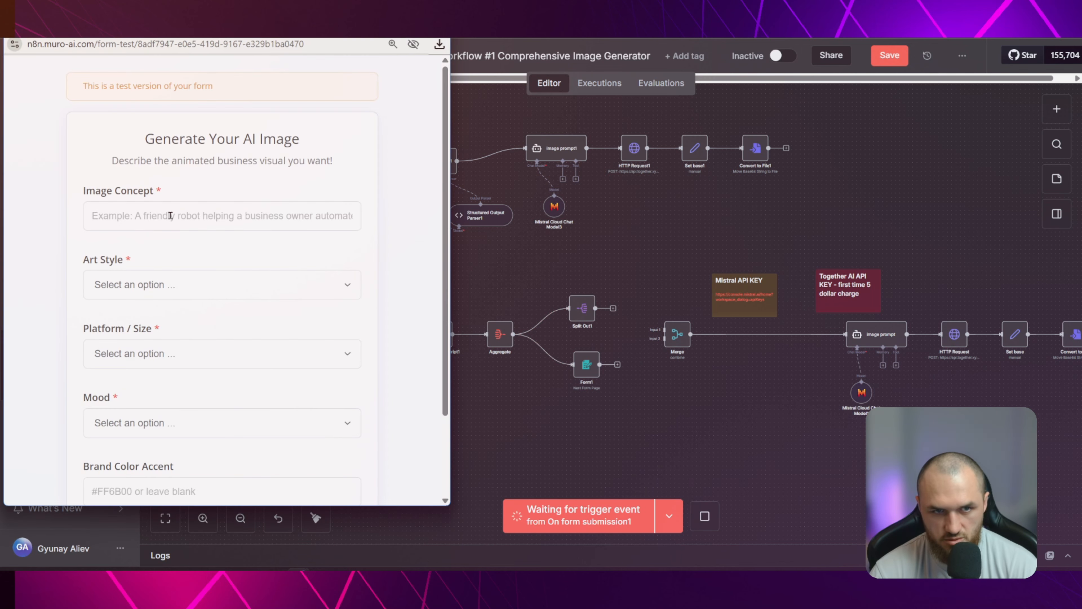
left_click(268, 215)
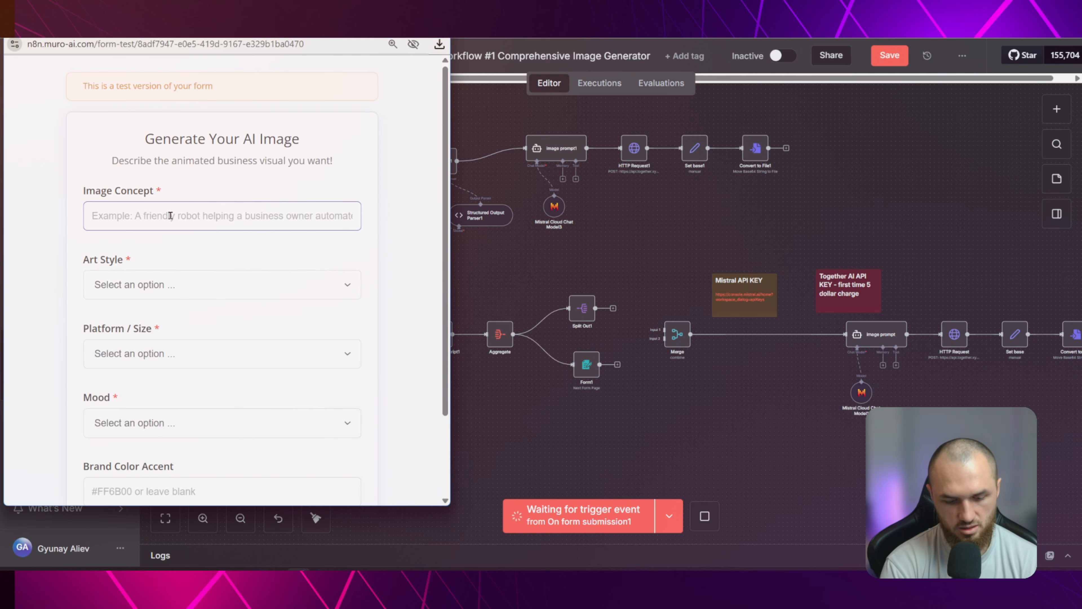
type("n8n workflow")
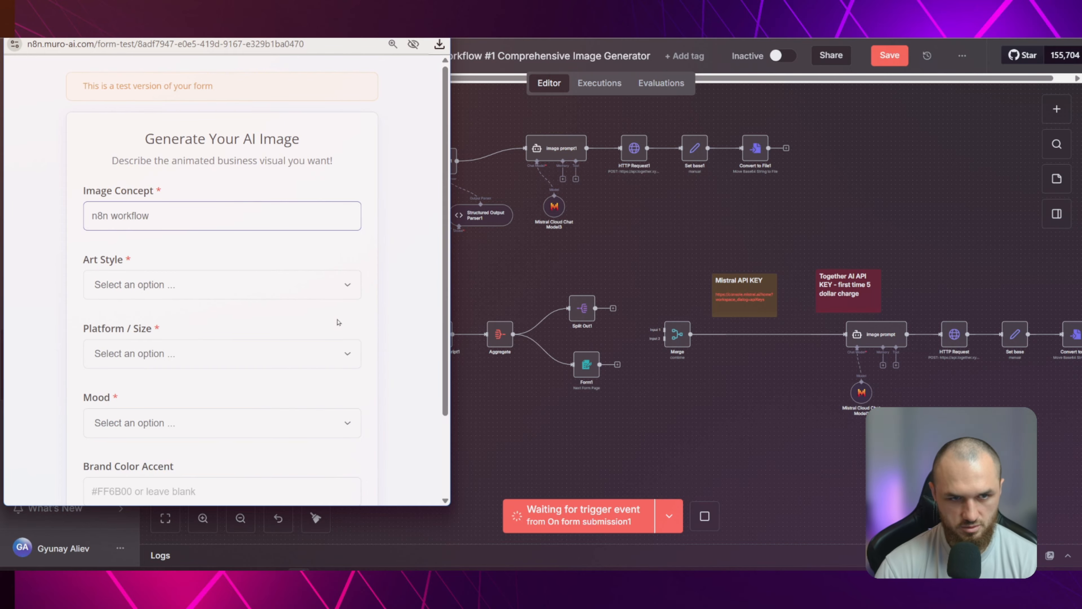
left_click(166, 284)
left_click(191, 123)
left_click(161, 348)
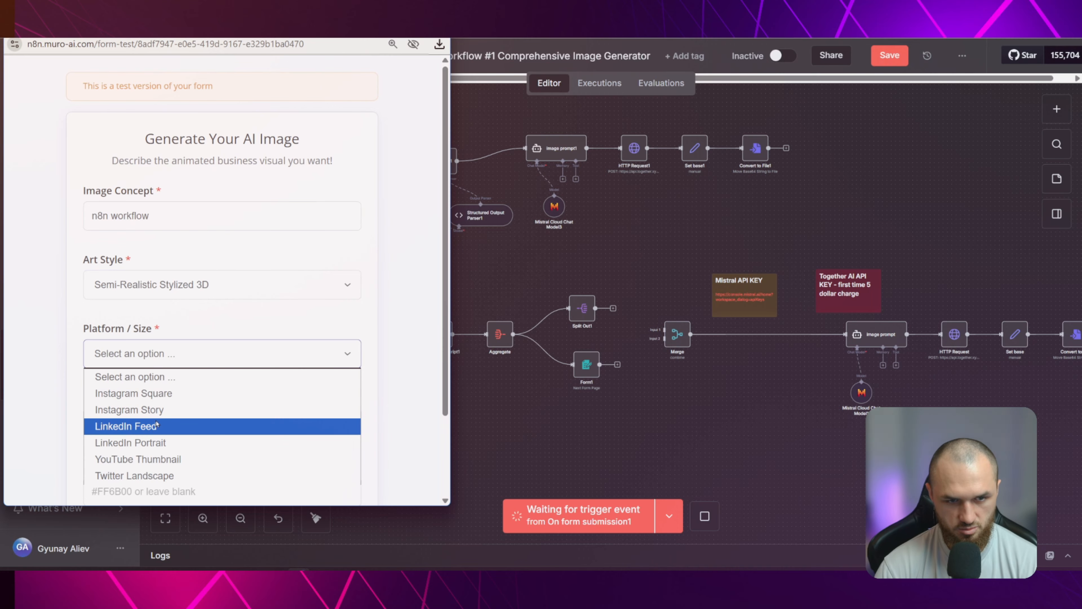
left_click(197, 419)
left_click(162, 425)
left_click(128, 284)
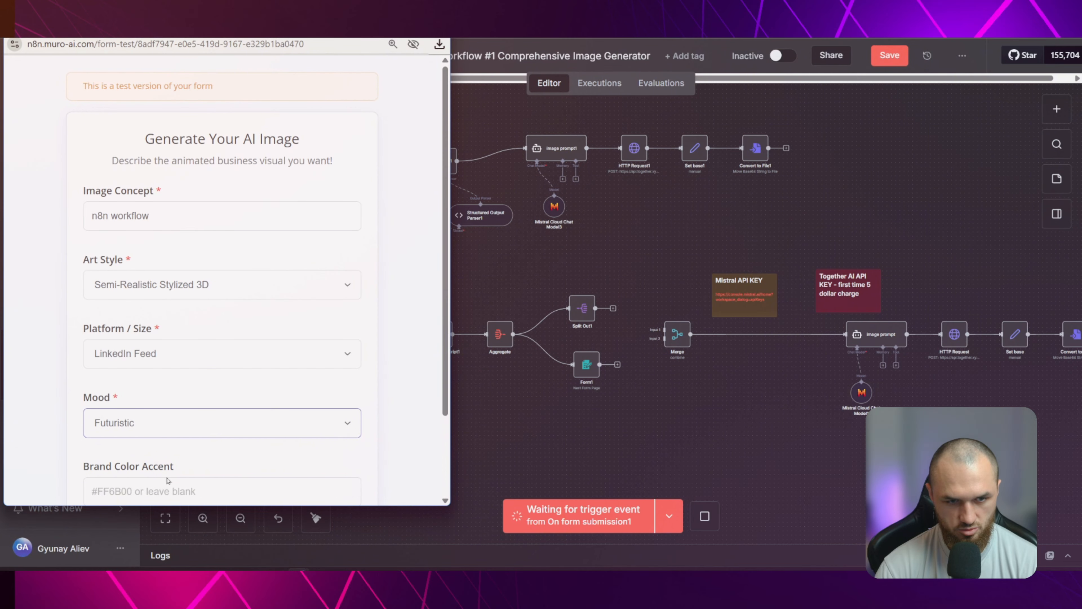
scroll(389, 424, "down", 3)
left_click(225, 460)
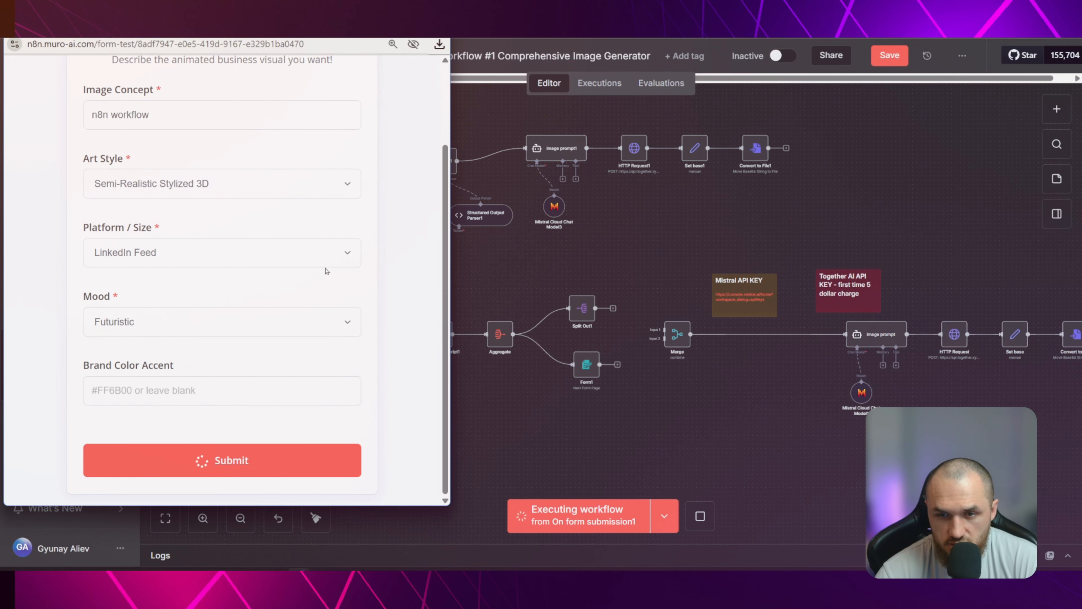
Save the workflow and stop the running execution
left_click(889, 56)
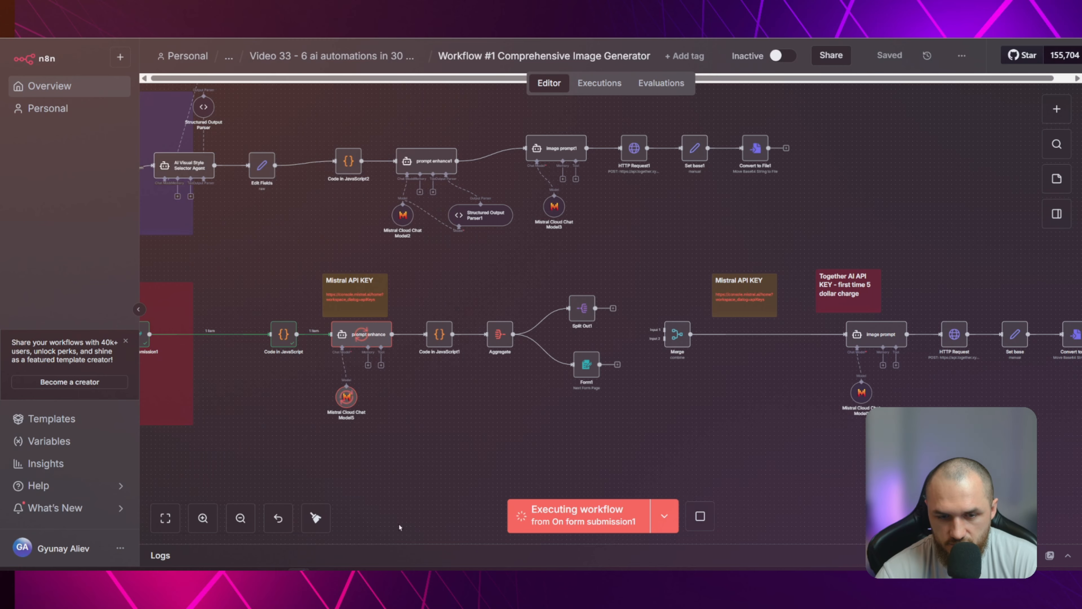
left_click(700, 515)
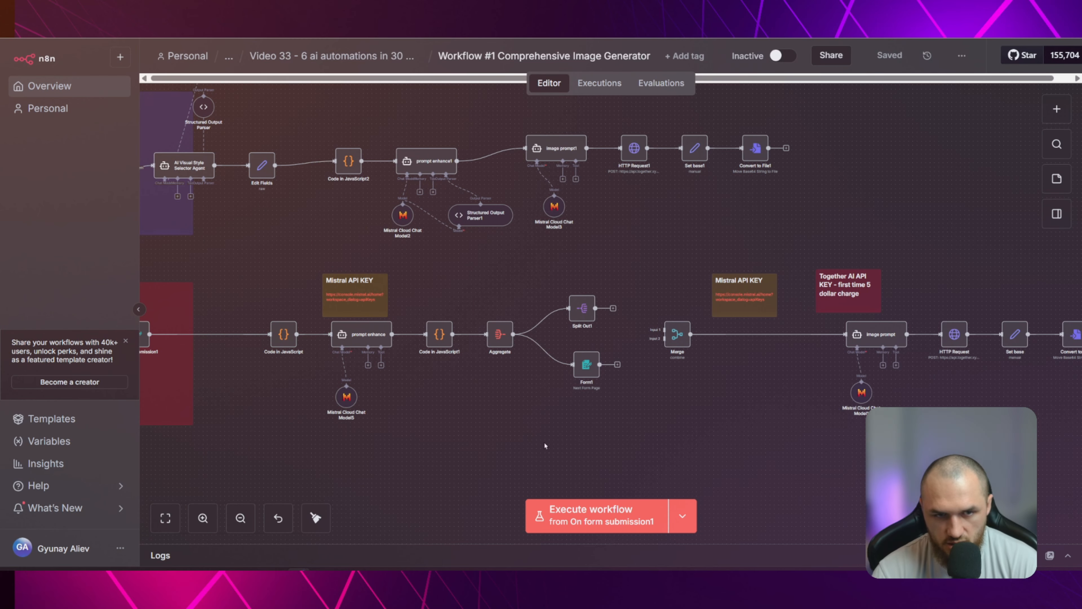
Execute the workflow from On form submission1 and enter "n8n workflow" as the image concept in the test form
left_click_drag(463, 425, 643, 406)
scroll(712, 412, "up", 3)
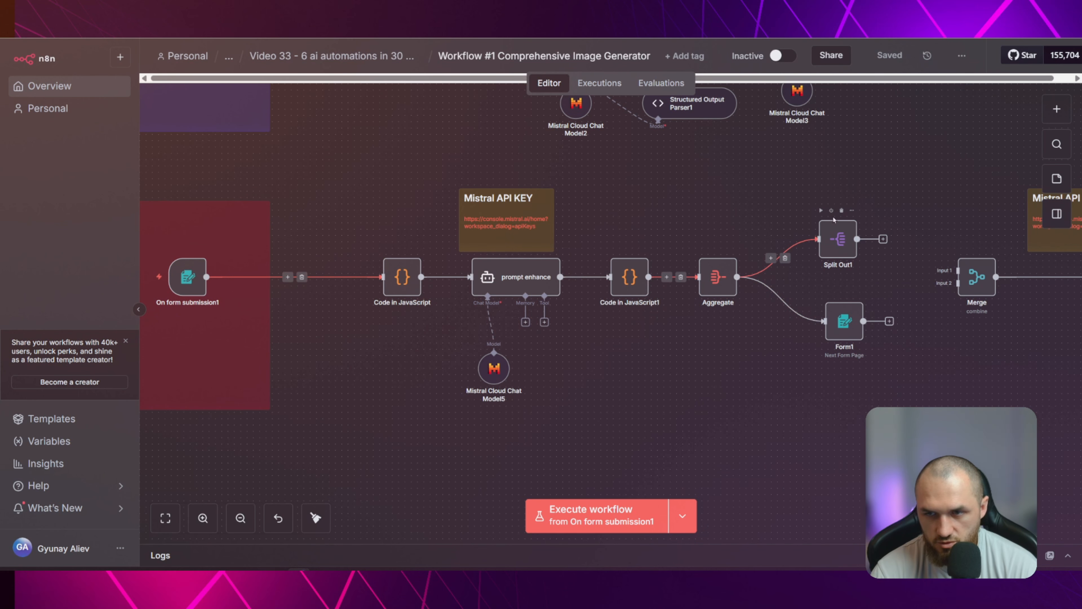
left_click(579, 531)
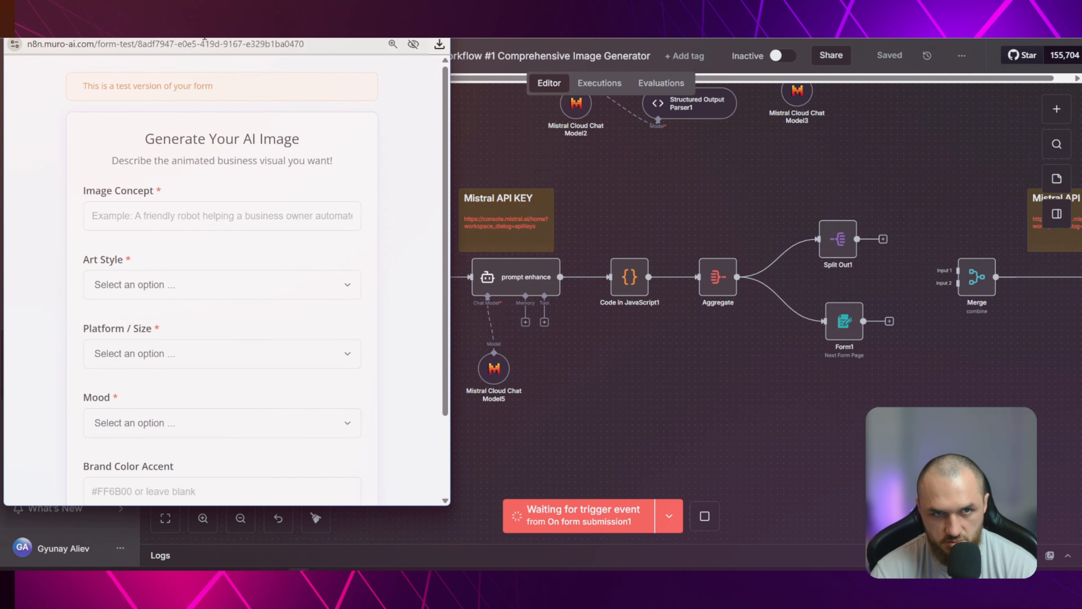
left_click_drag(204, 39, 421, 66)
left_click(395, 244)
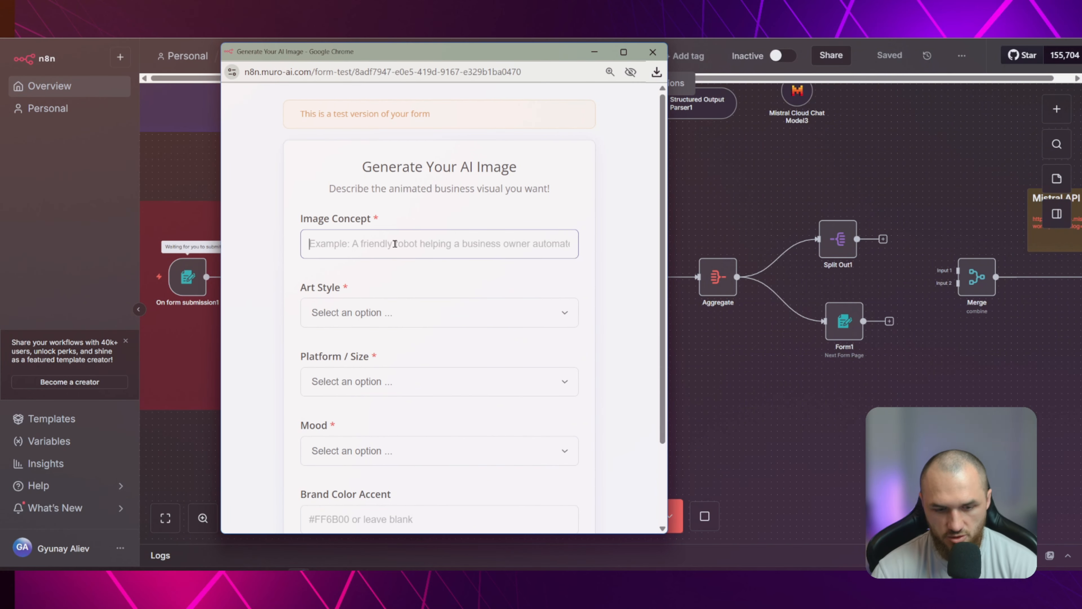
type("n8n workflow")
key("Tab")
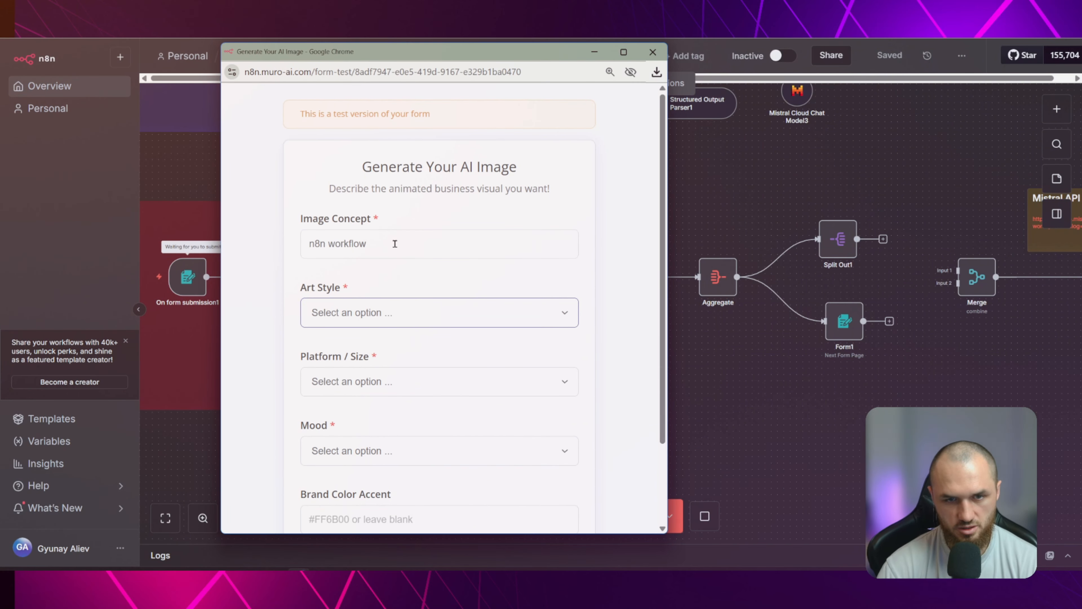
Choose Noir Comic Style, LinkedIn Feed and the Calm mood in the test form and submit it
left_click(380, 318)
left_click(380, 225)
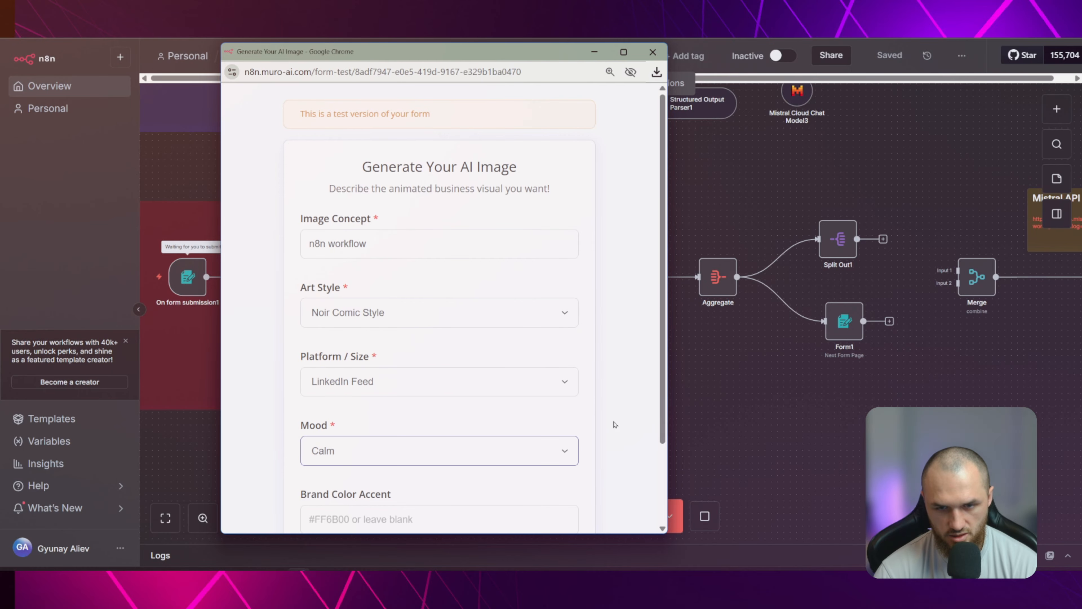
scroll(615, 424, "down", 2)
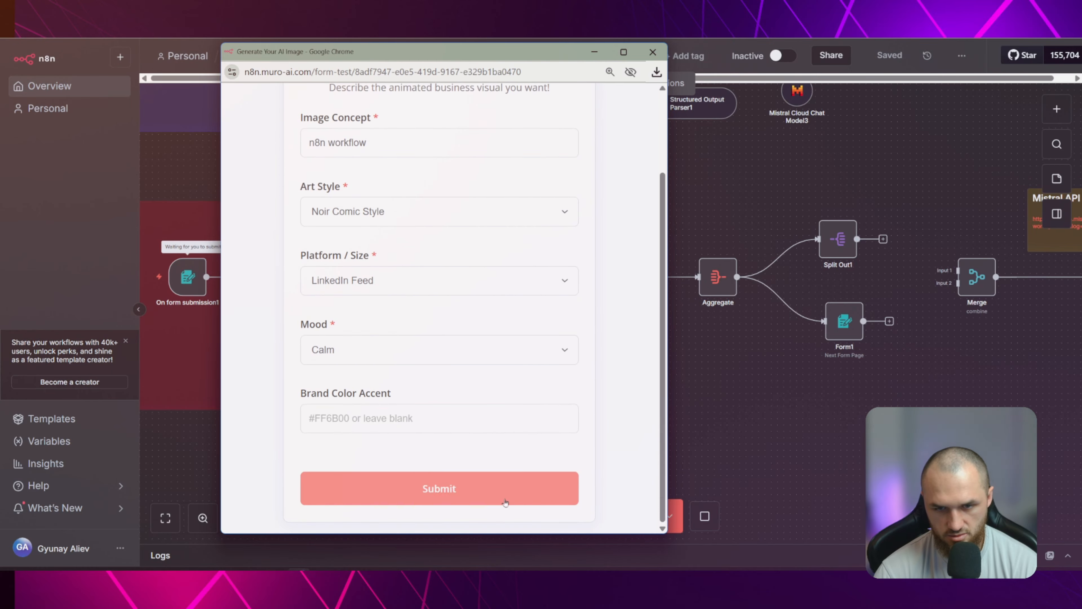
left_click(507, 494)
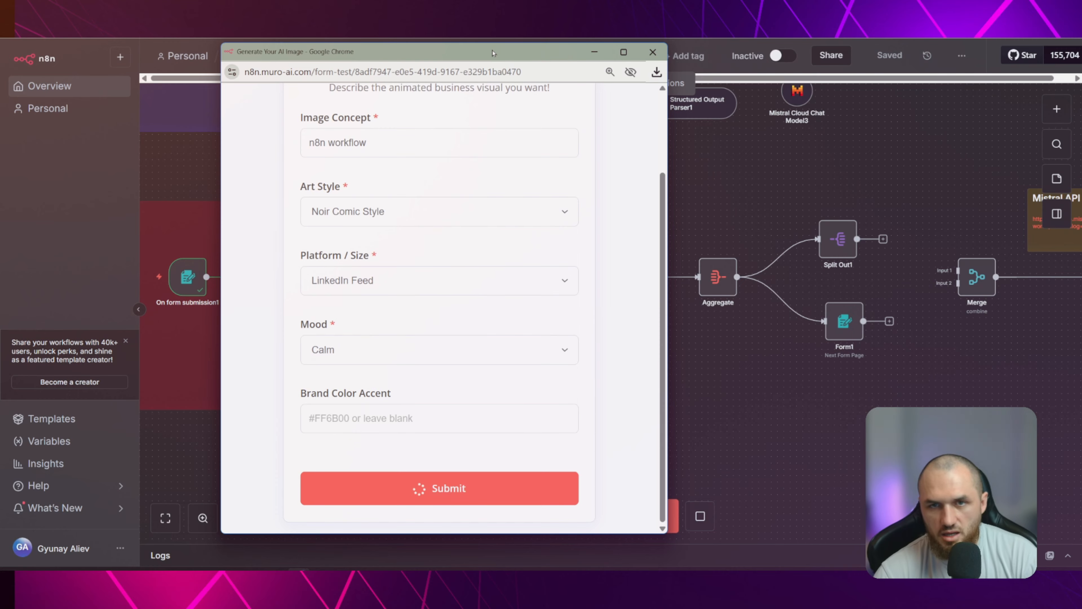
Review the offered concepts, select the first one about the moody noir comic panel, submit the choice and close the form window
left_click_drag(490, 52, 321, 58)
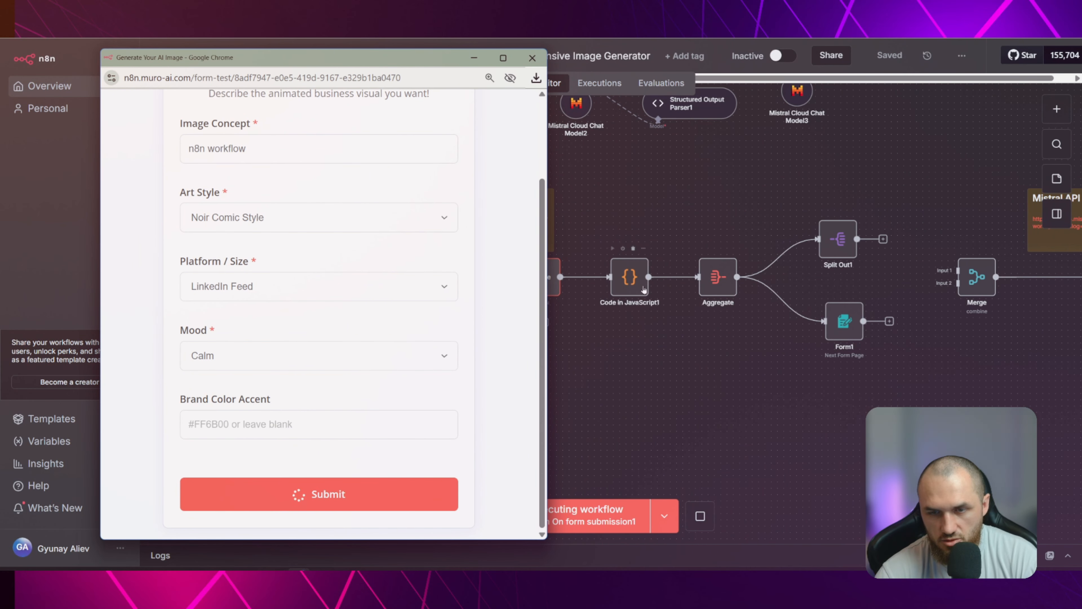
scroll(423, 278, "up", 2)
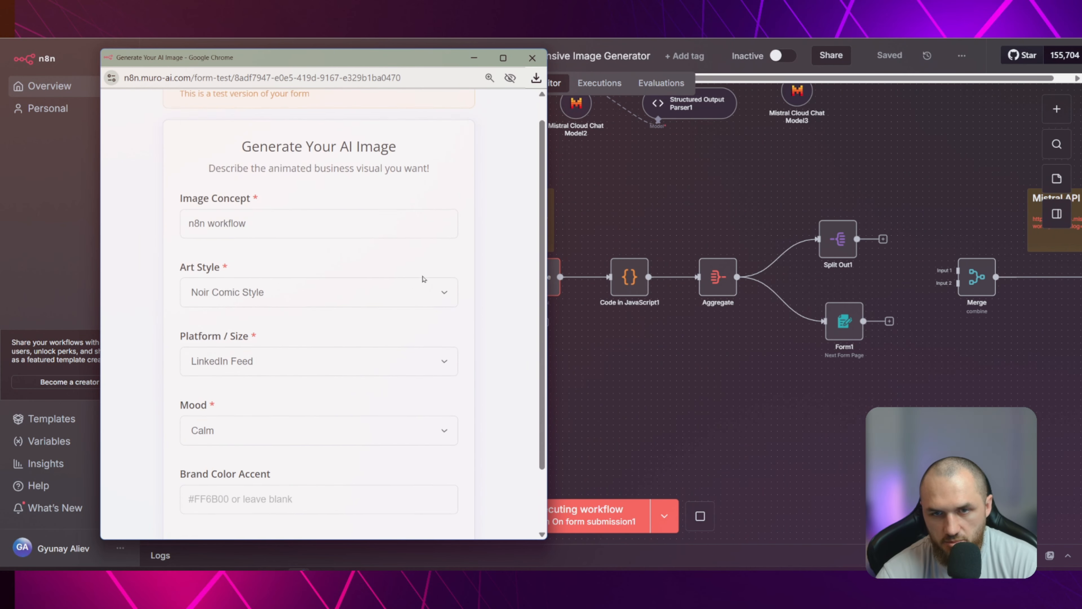
scroll(423, 278, "up", 1)
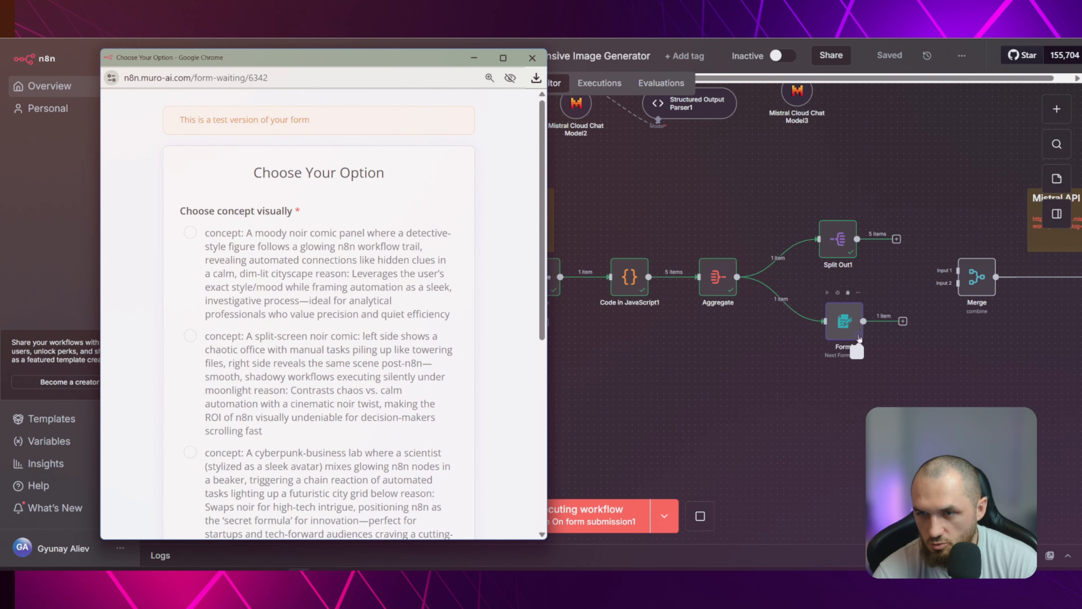
scroll(309, 208, "down", 2)
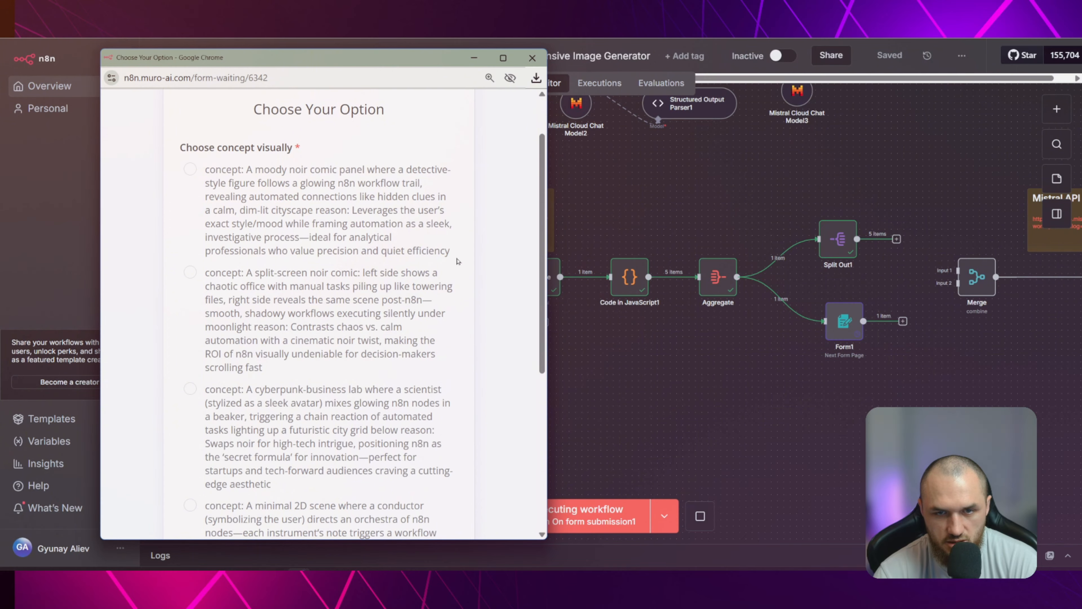
scroll(428, 208, "down", 2)
scroll(314, 242, "up", 3)
scroll(323, 251, "down", 4)
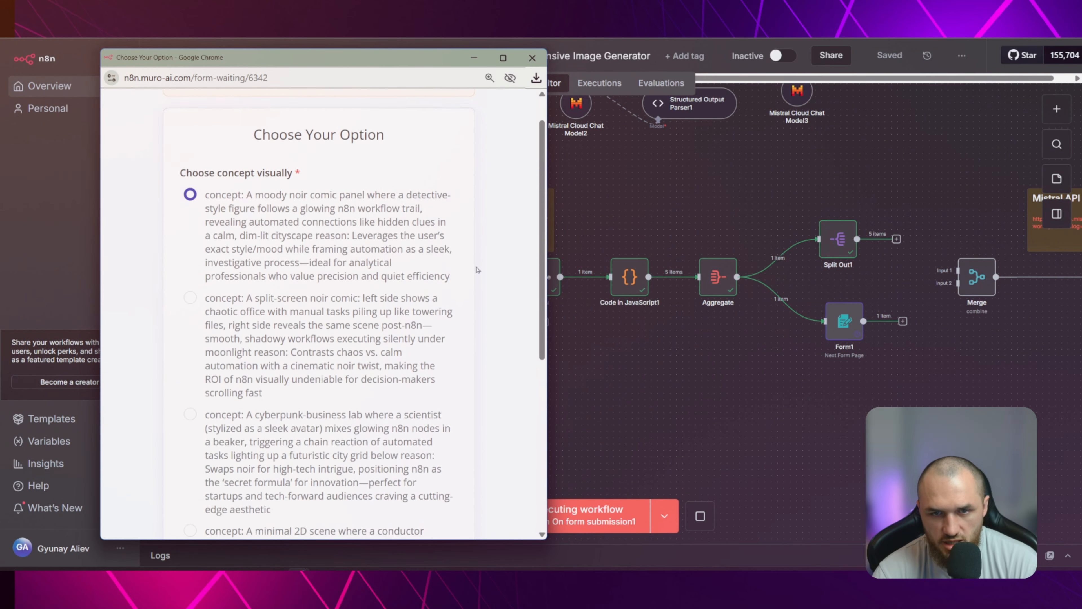
scroll(328, 254, "down", 3)
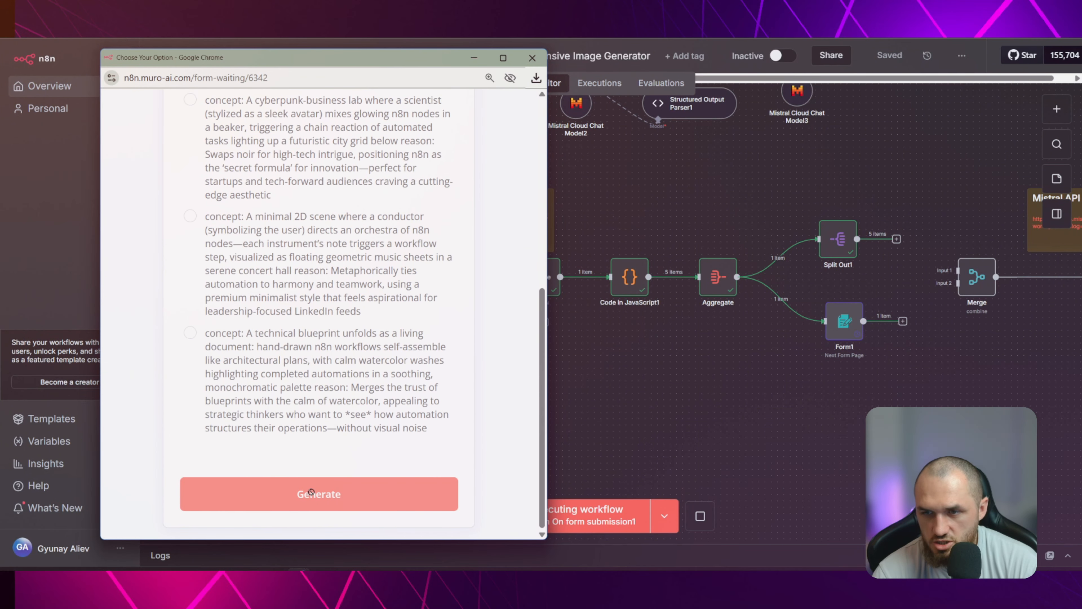
left_click(532, 58)
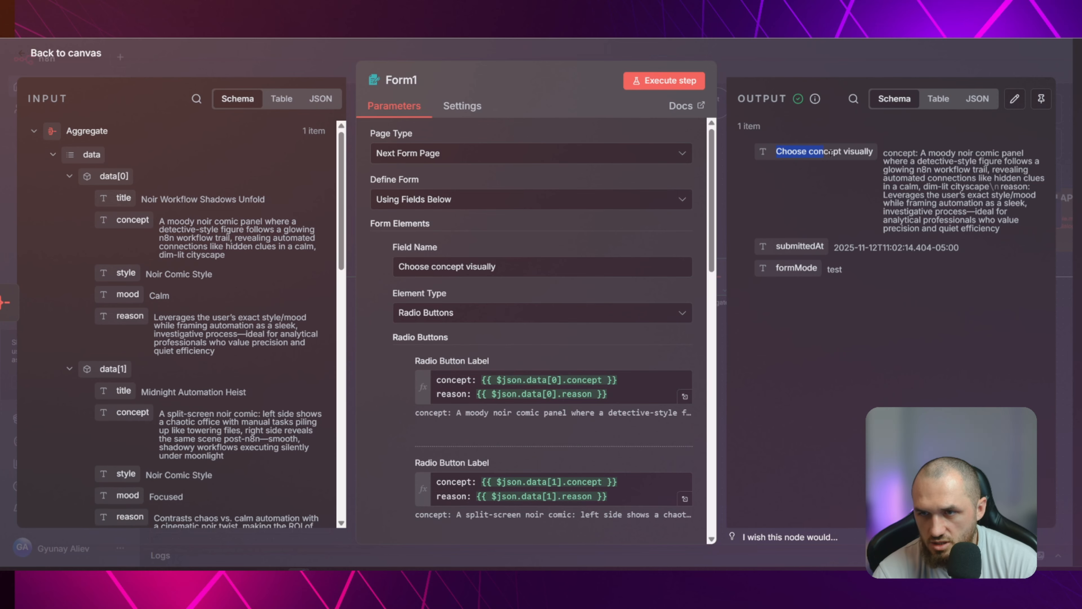
Examine the Form1 node's output for the submitted concept and its form field settings, then return to the canvas
left_click_drag(831, 151, 976, 161)
left_click(976, 162)
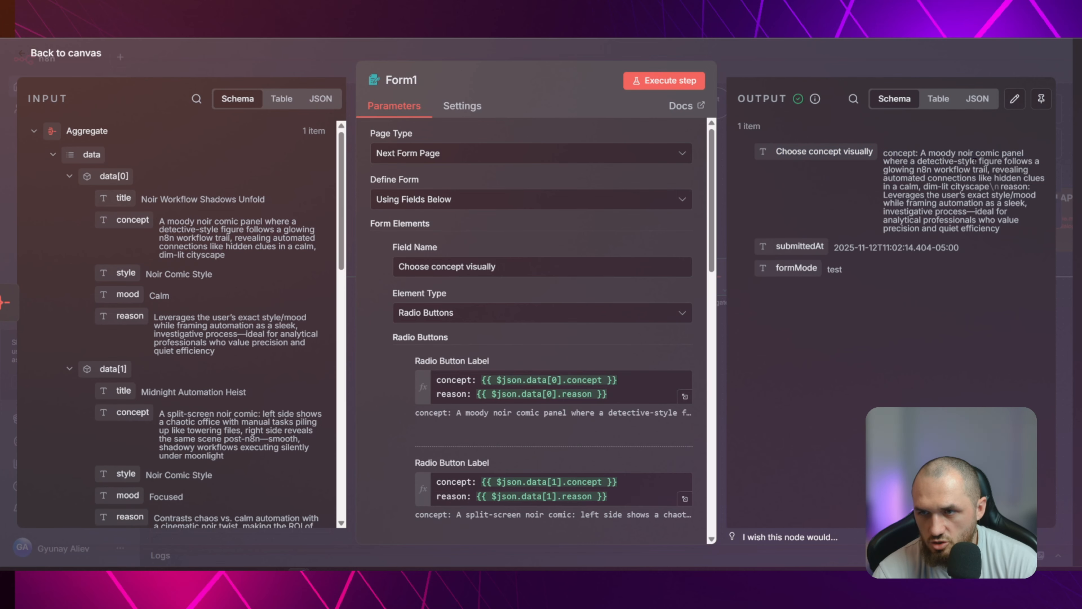
left_click(811, 60)
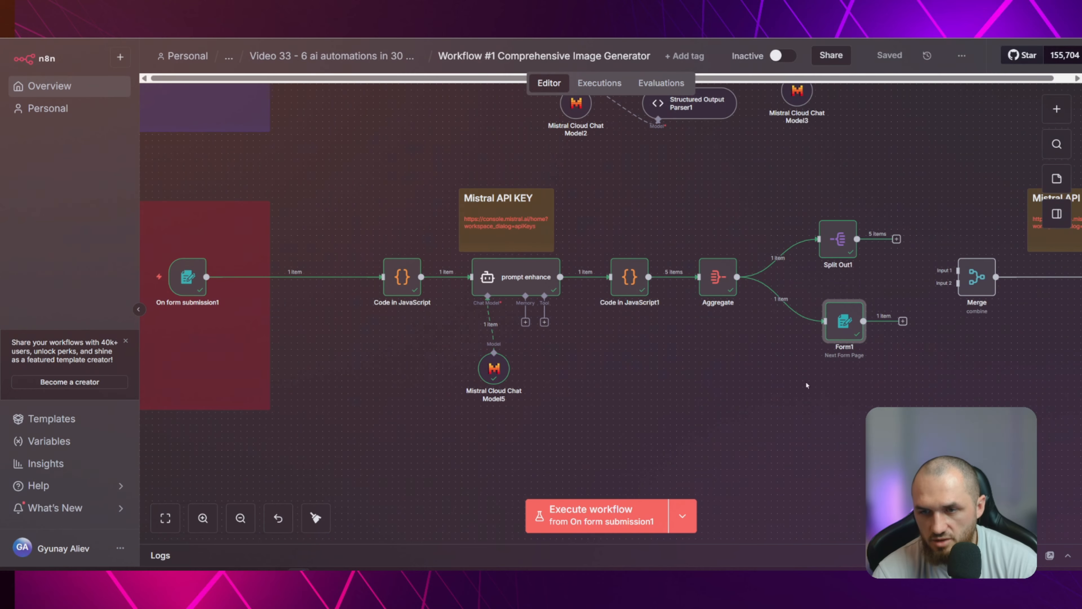
left_click_drag(809, 426, 490, 430)
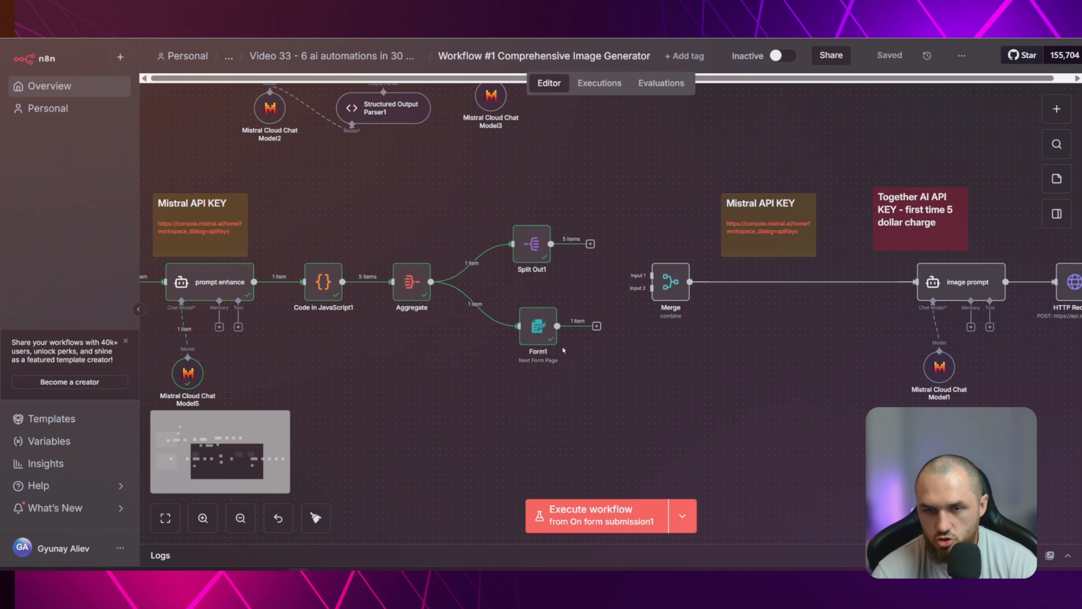
double_click(539, 336)
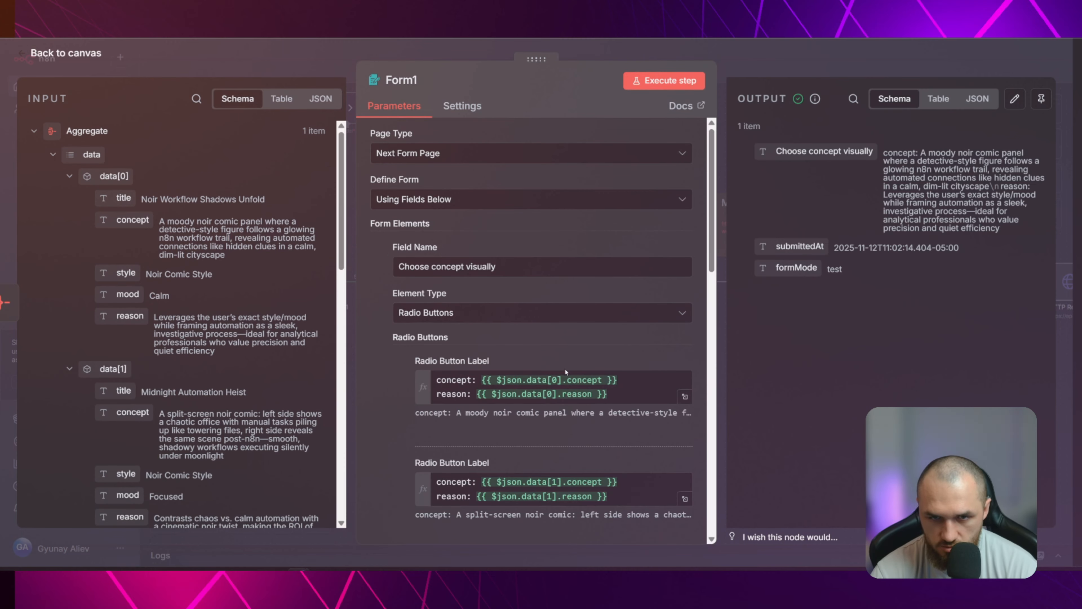
scroll(538, 376, "down", 10)
key("Escape")
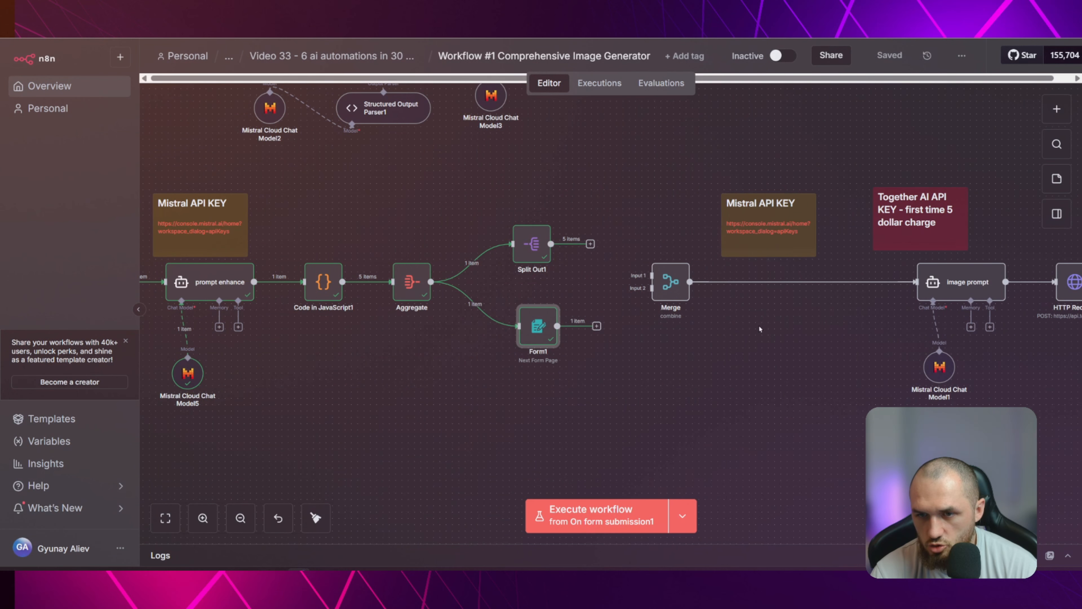
Check the Form1 node's Limit Wait Time settings, including the limit type, amount and unit
double_click(541, 327)
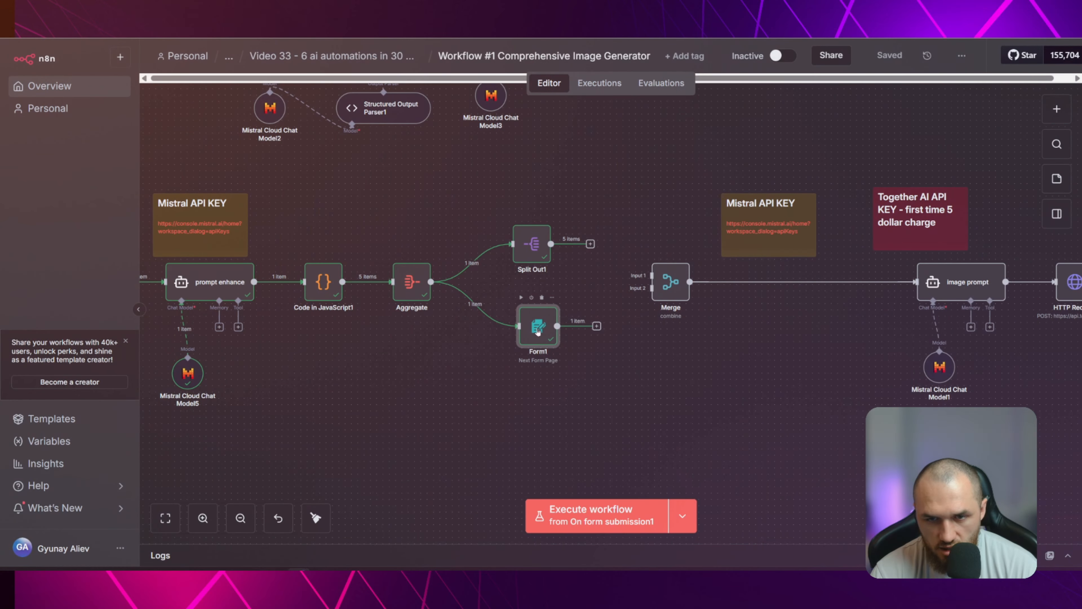
double_click(538, 331)
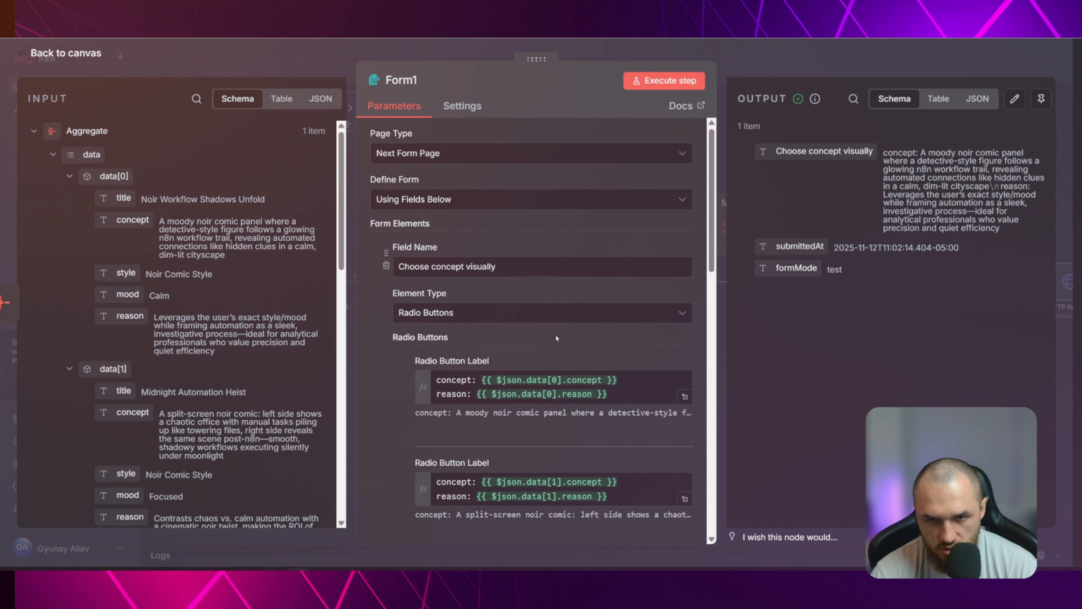
scroll(561, 338, "down", 5)
scroll(560, 337, "down", 8)
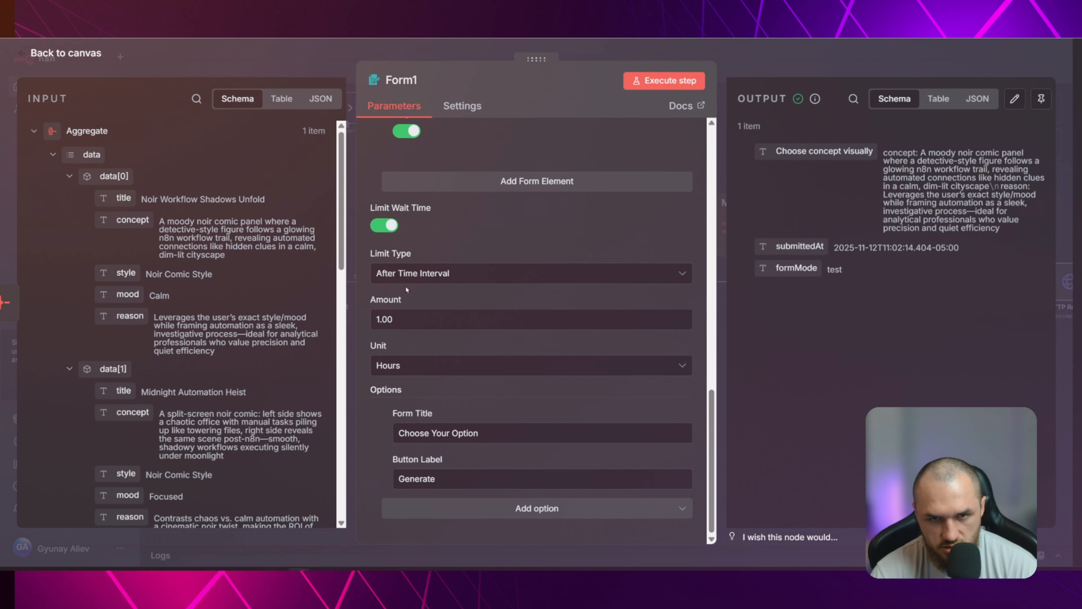
left_click(391, 227)
left_click(387, 367)
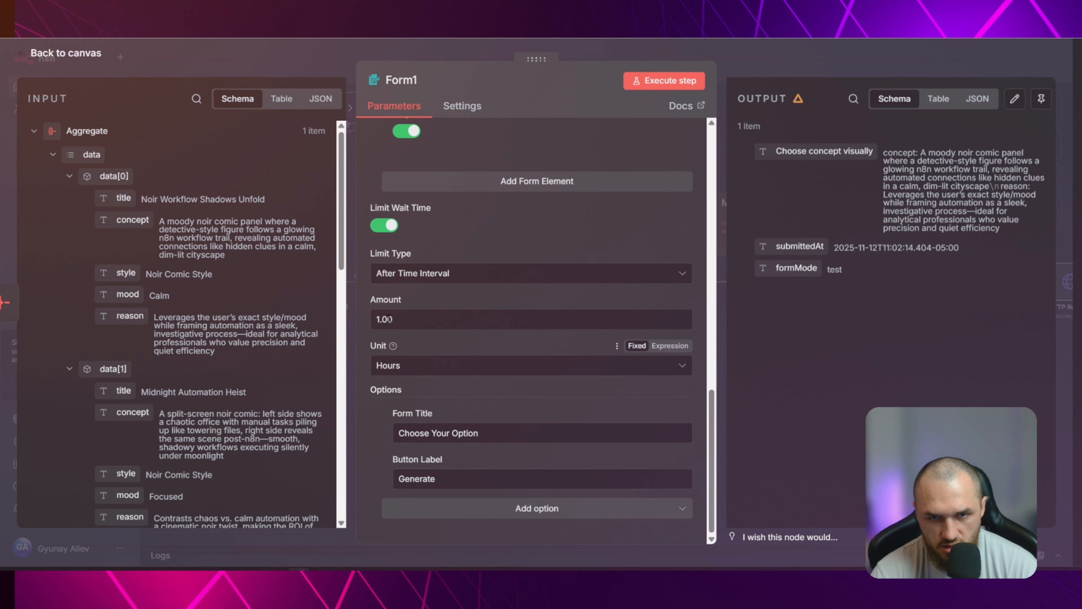
left_click(396, 369)
left_click(444, 341)
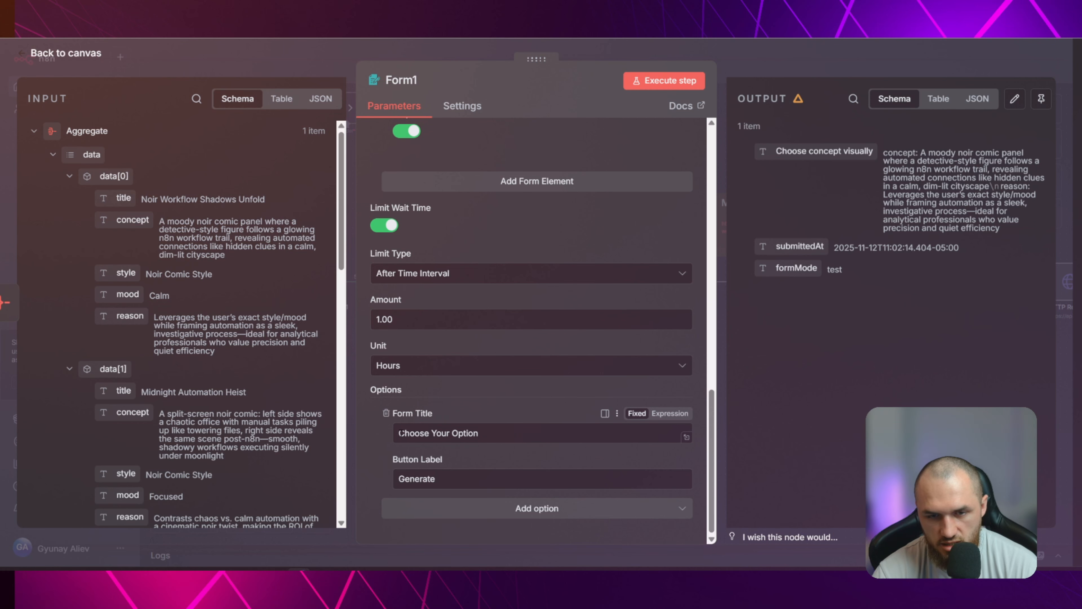
Review Form1's form title "Choose Your Option" and button label "Generate", then return to the canvas
left_click_drag(400, 433, 480, 435)
left_click(418, 462)
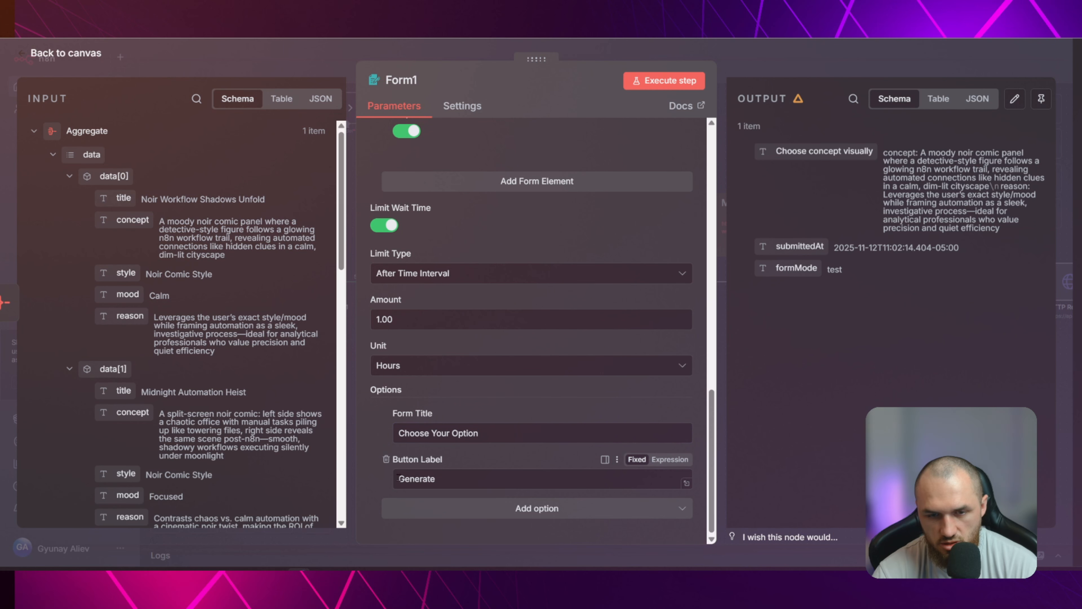
left_click_drag(399, 477, 460, 480)
left_click(464, 480)
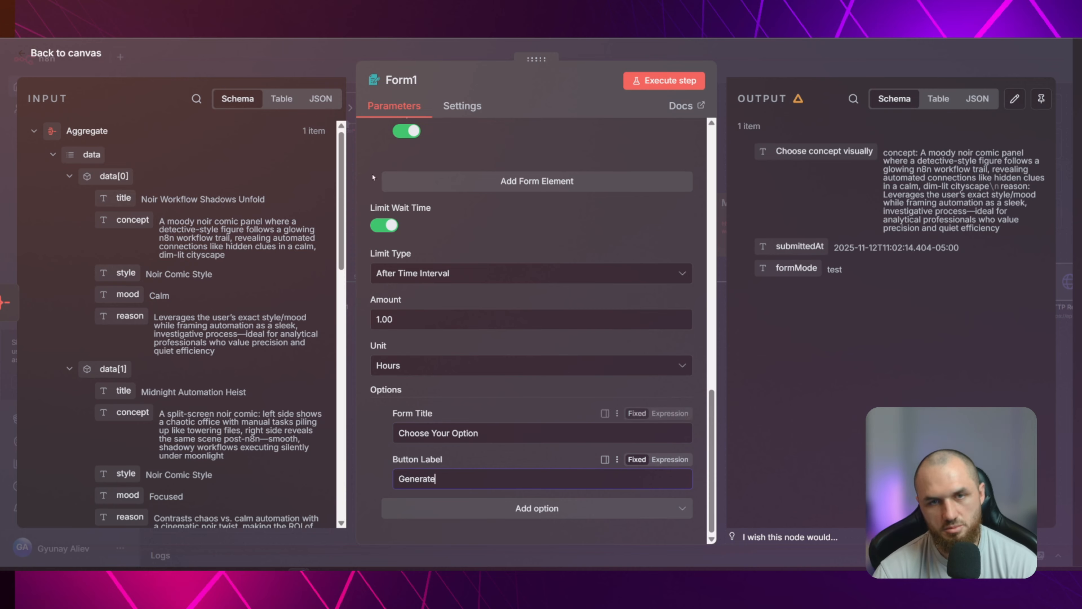
key("Escape")
Review the Split Out1 node's output and the Code in JavaScript1 node's code and output, and return to the canvas
left_click(536, 244)
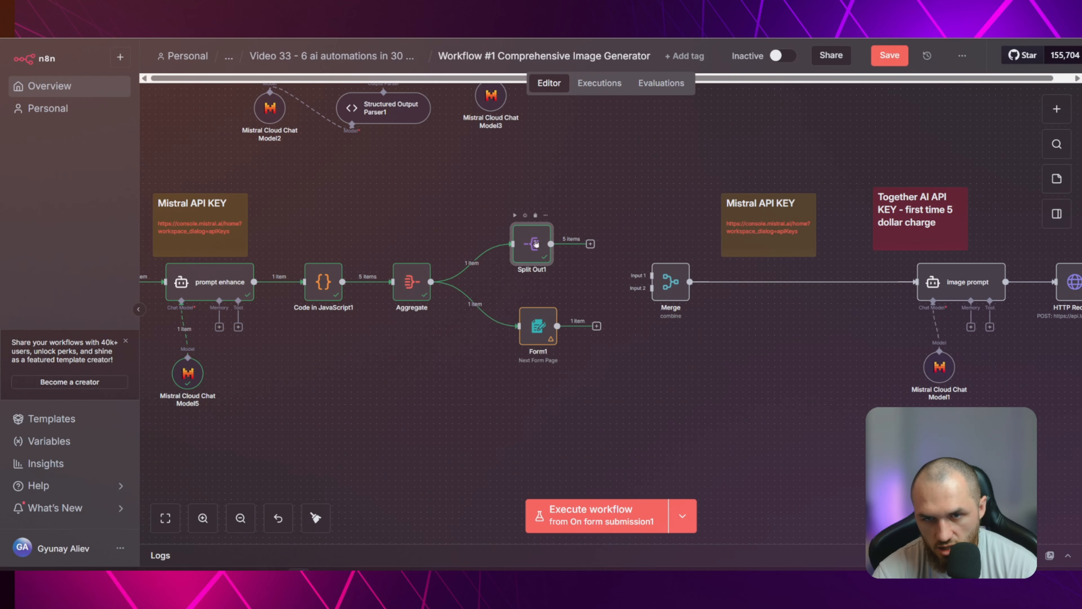
key("Return")
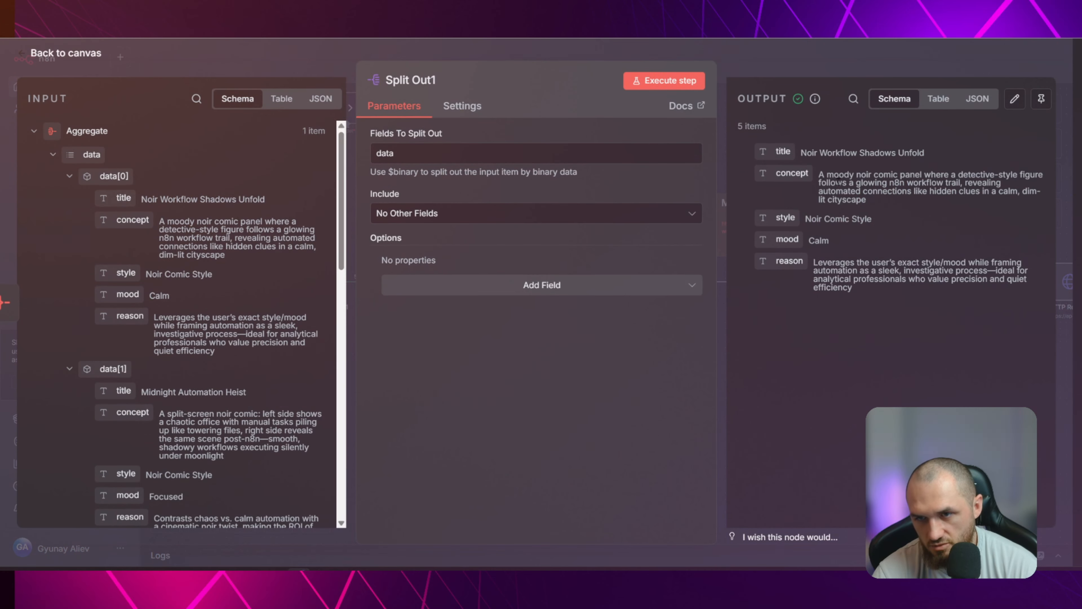
key("Escape")
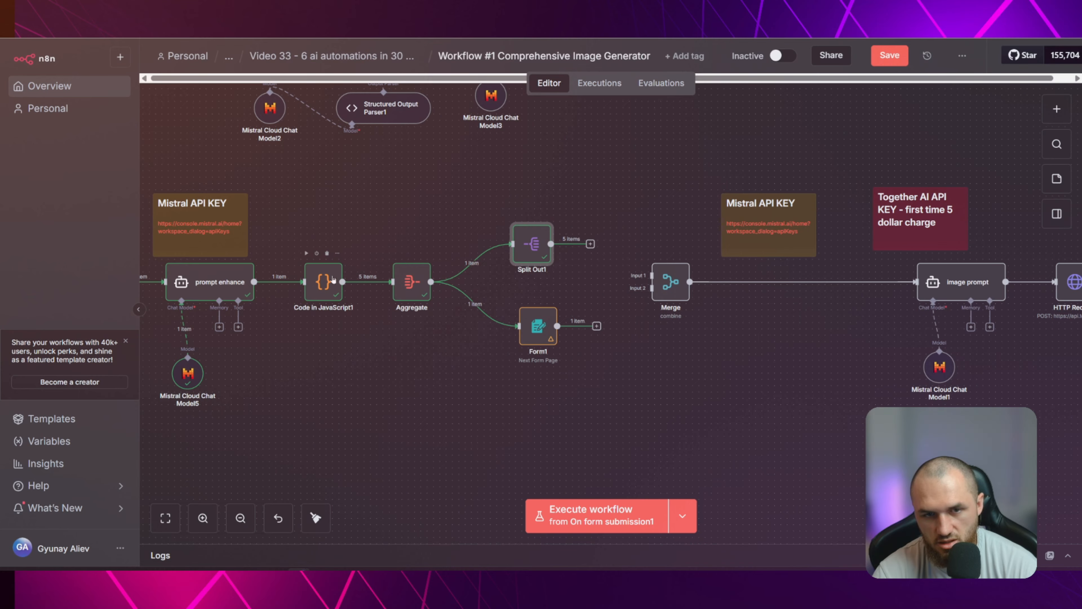
double_click(333, 279)
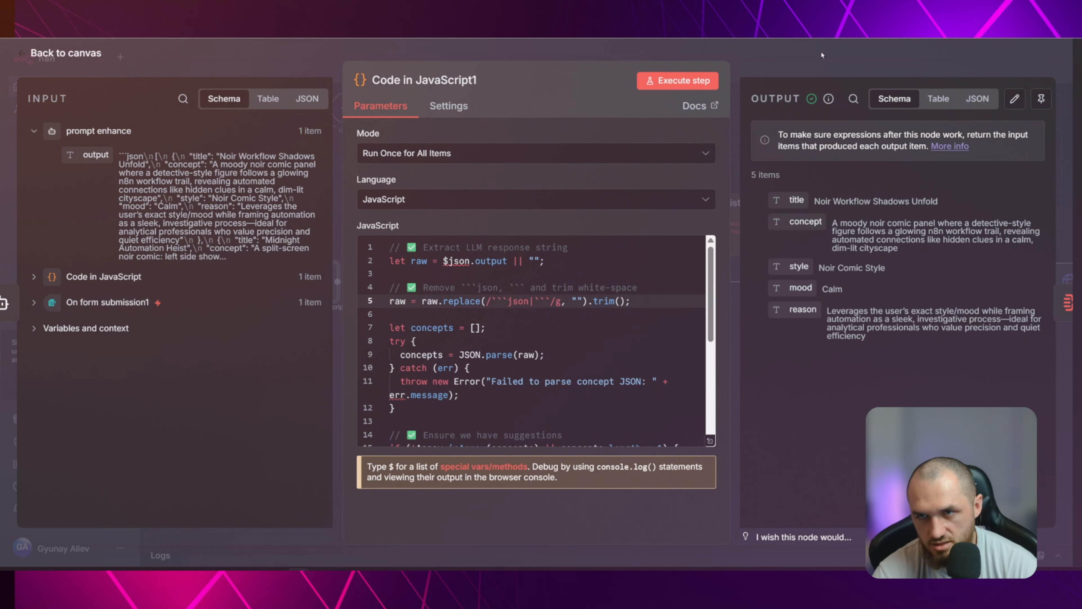
left_click(821, 54)
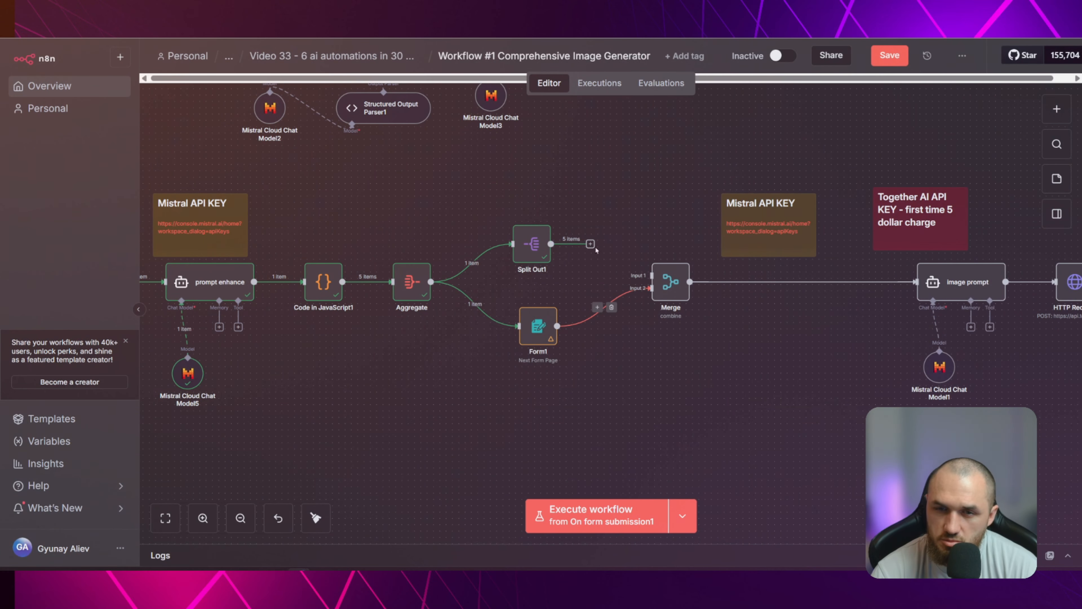
Remove the connection between Form1 and Merge, look up "merge" in the node search and close it without adding a node
left_click(611, 308)
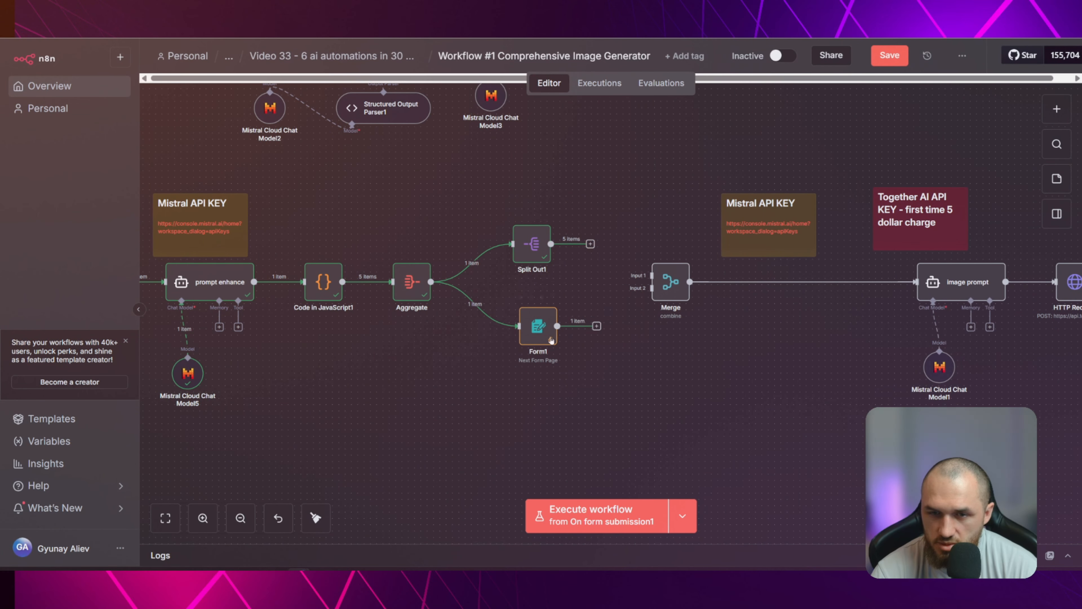
scroll(635, 394, "right", 3)
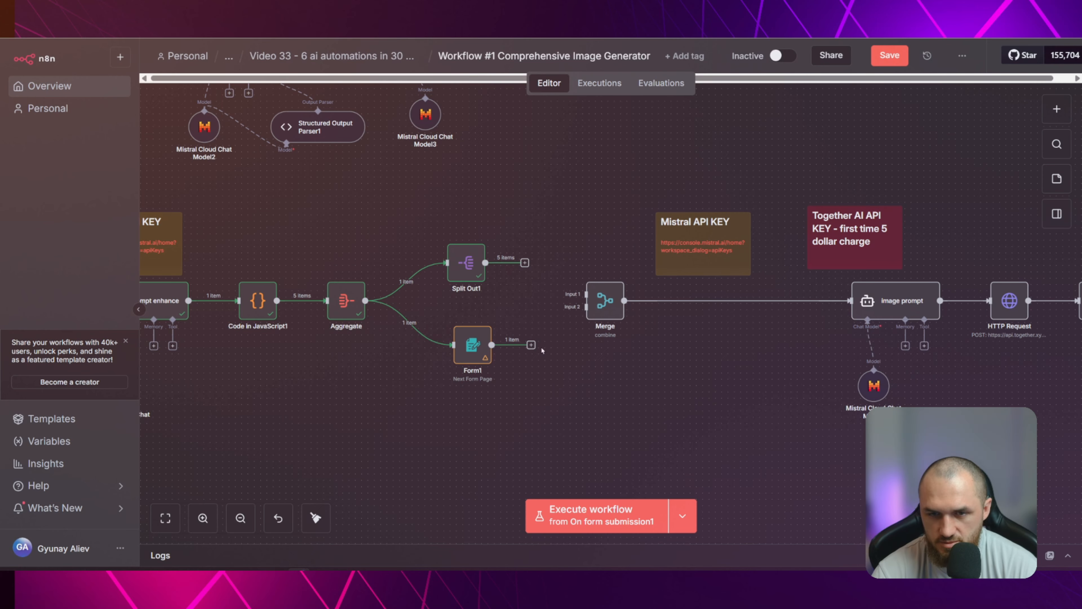
left_click(1051, 111)
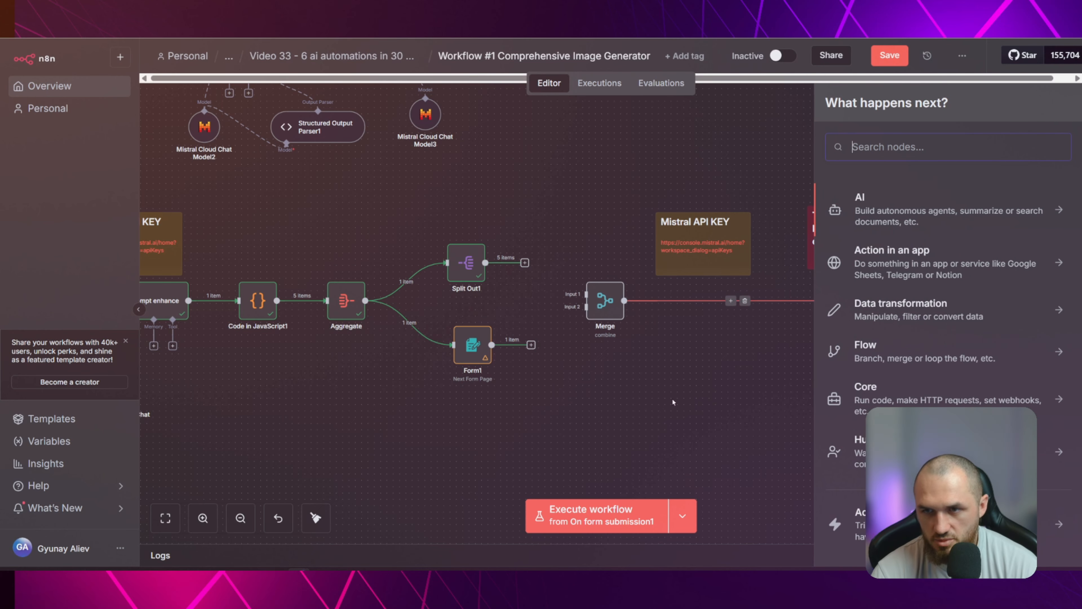
type("merge")
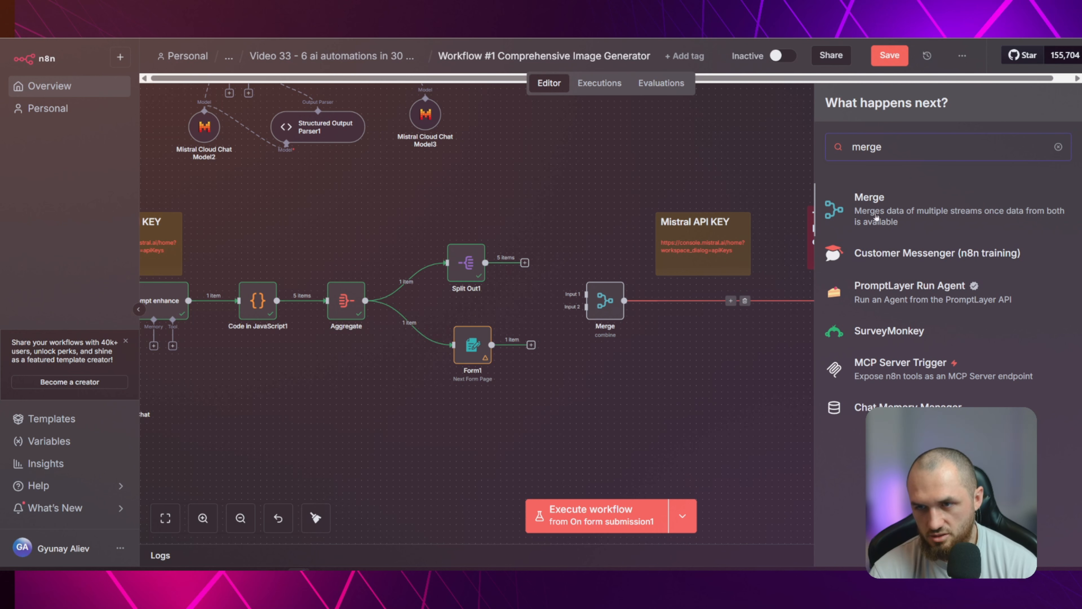
left_click(604, 209)
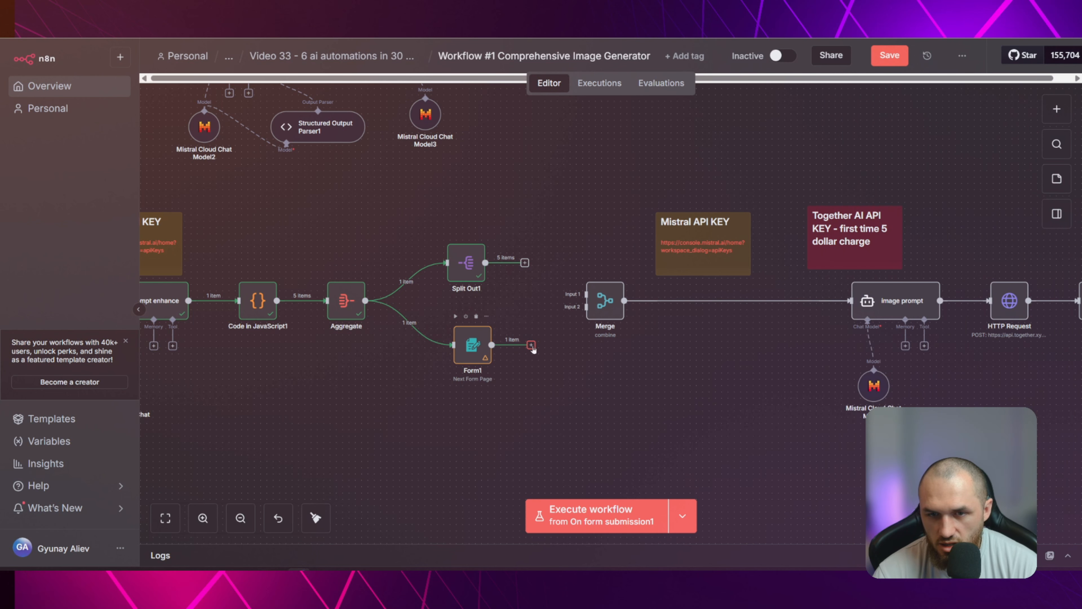
Connect Form1 to Merge's Input 2 and Split Out1 to Input 1, and choose Combine as the Merge mode
left_click_drag(532, 346, 586, 307)
left_click_drag(524, 263, 585, 301)
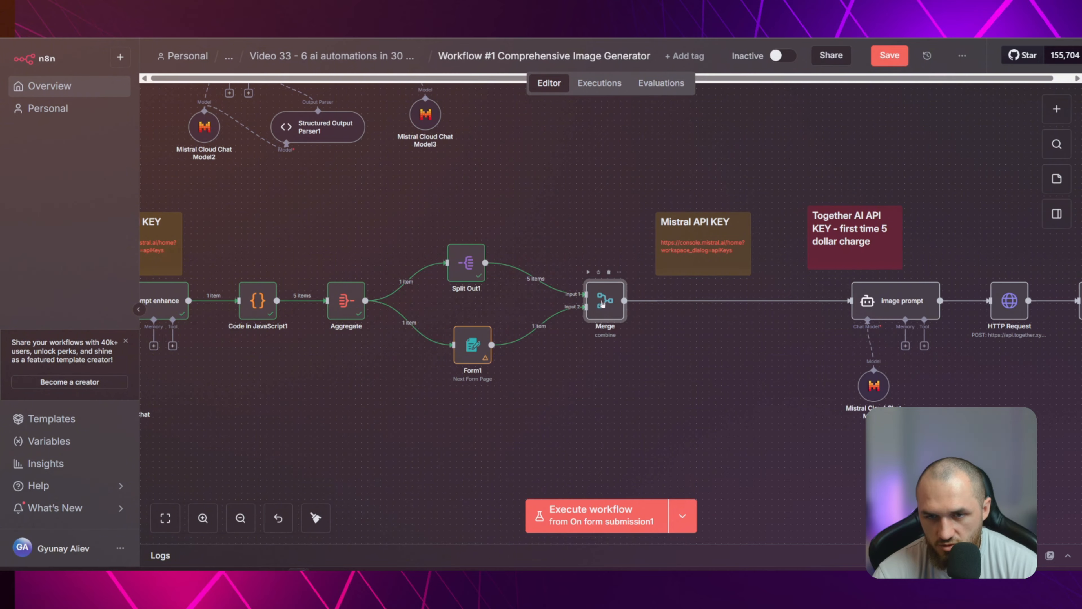
double_click(602, 304)
left_click(445, 151)
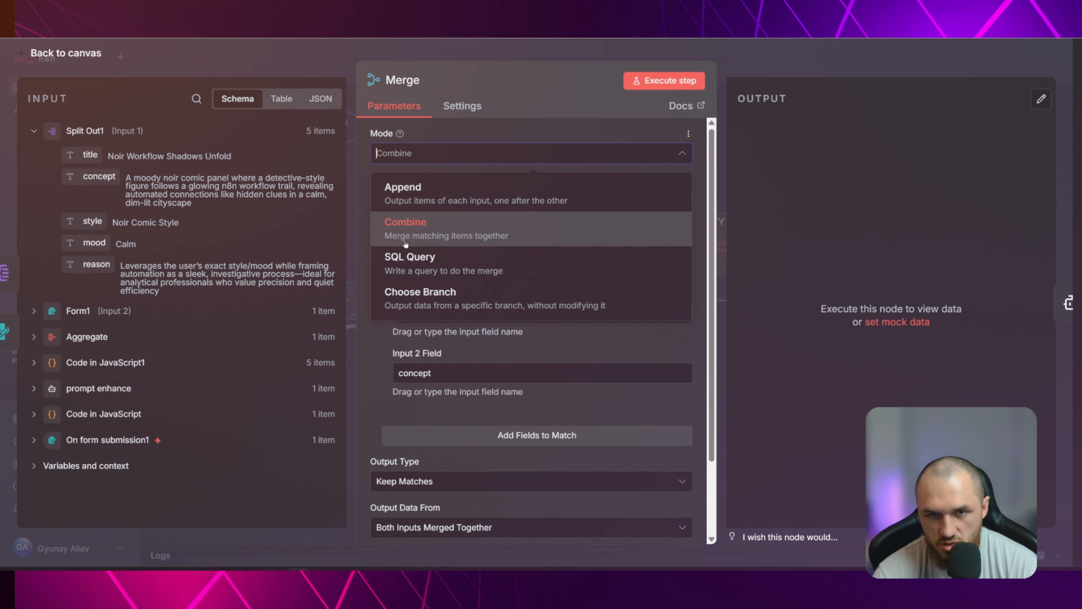
left_click(470, 227)
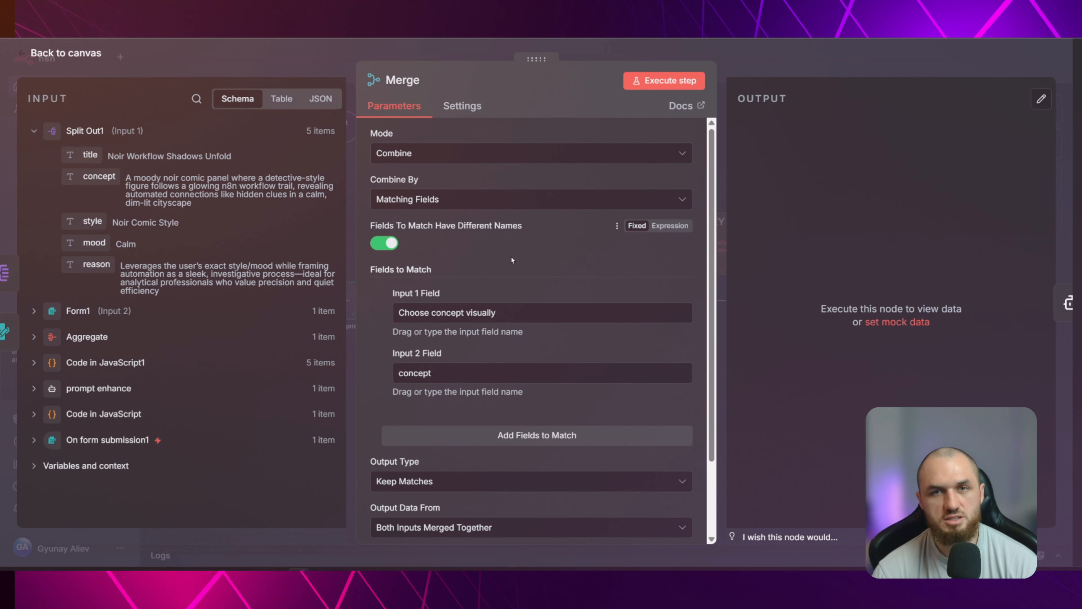
key("Escape")
Compare the output tables of the Split Out1 and Form1 nodes, and return to the canvas
double_click(466, 262)
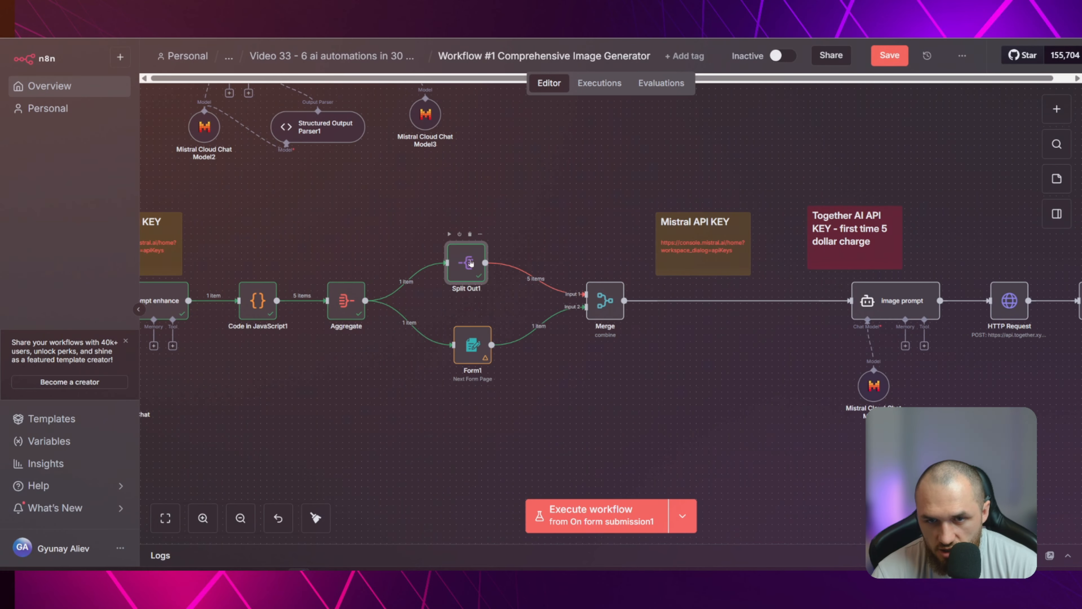
left_click(939, 107)
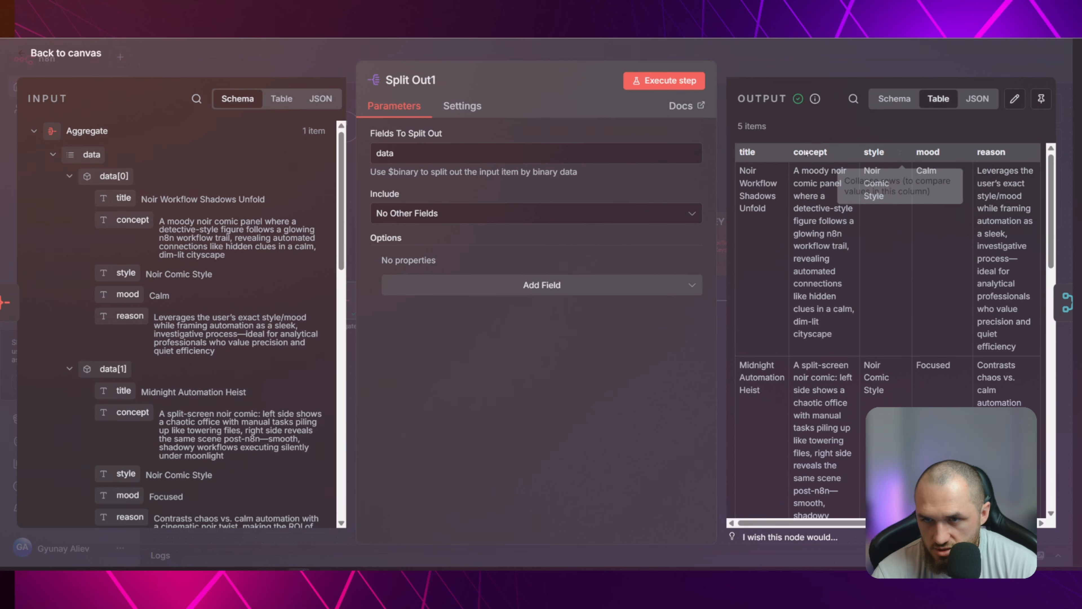
scroll(820, 294, "down", 5)
scroll(820, 293, "down", 4)
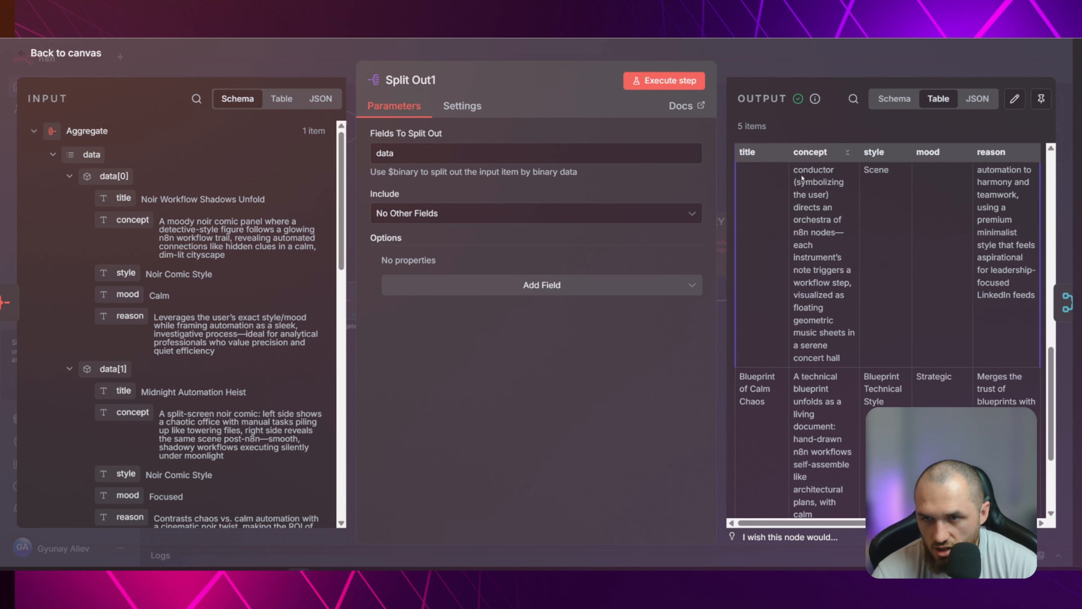
left_click(780, 64)
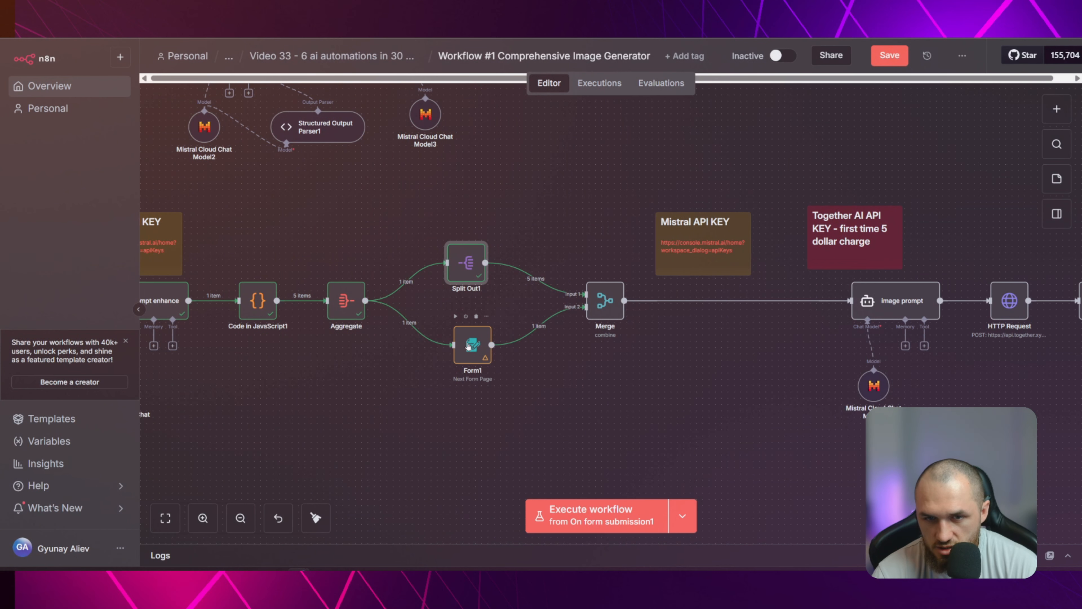
double_click(468, 346)
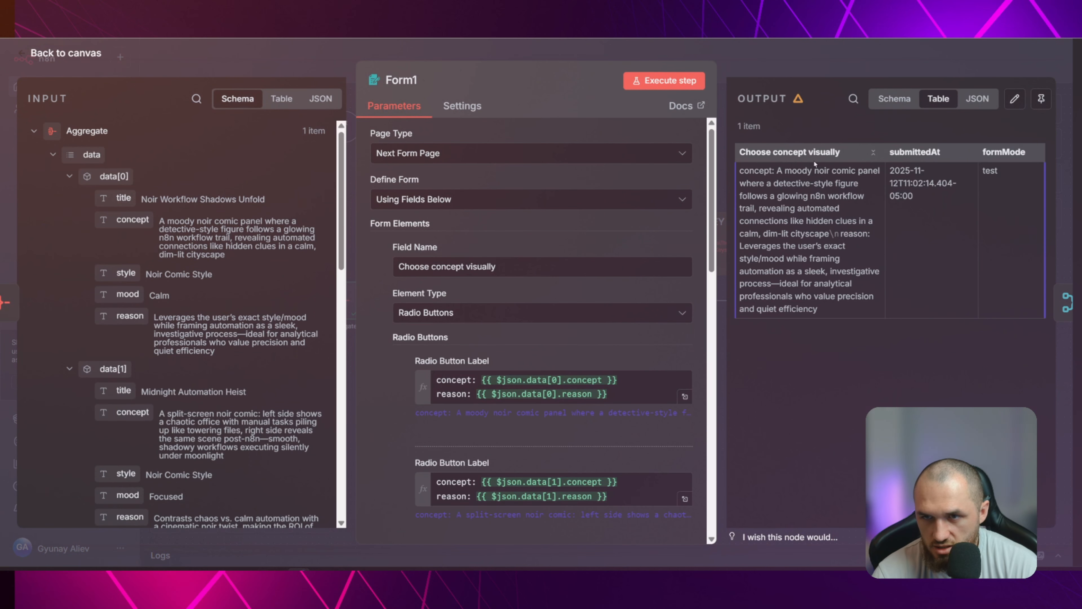
left_click(784, 57)
Map Merge's Input 1 Field to Form1's "Choose concept visually" and its Input 2 Field to Split Out1's "concept"
double_click(605, 300)
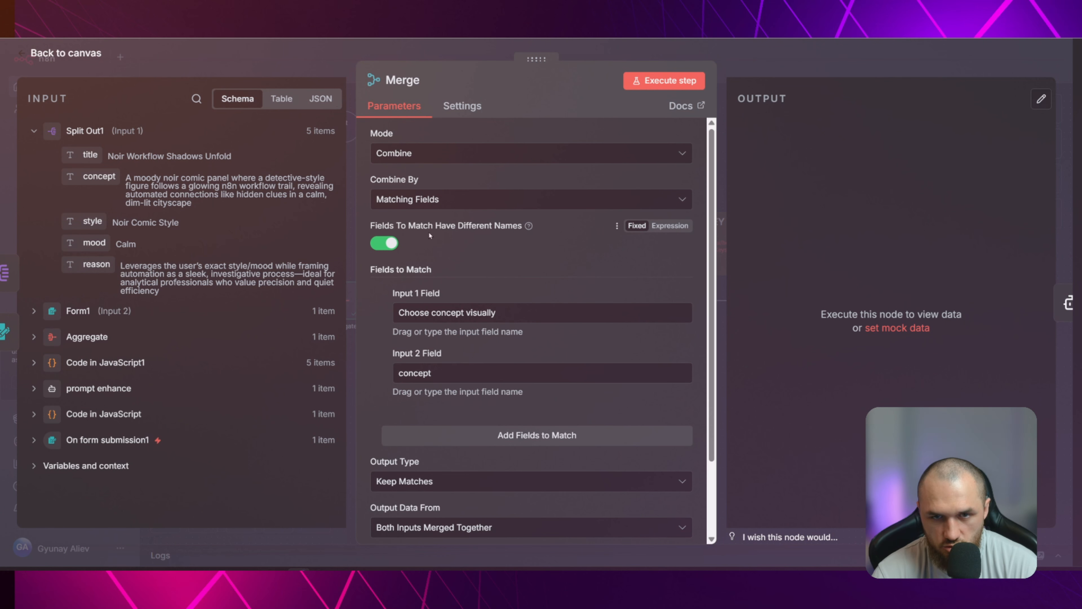
scroll(511, 235, "down", 2)
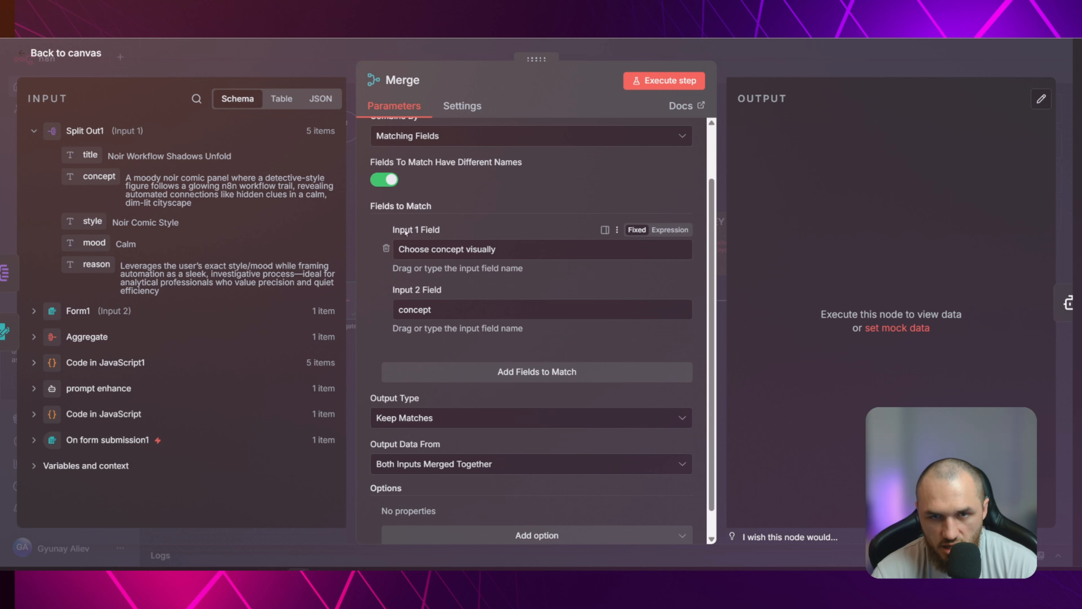
left_click_drag(400, 250, 502, 250)
left_click(502, 250)
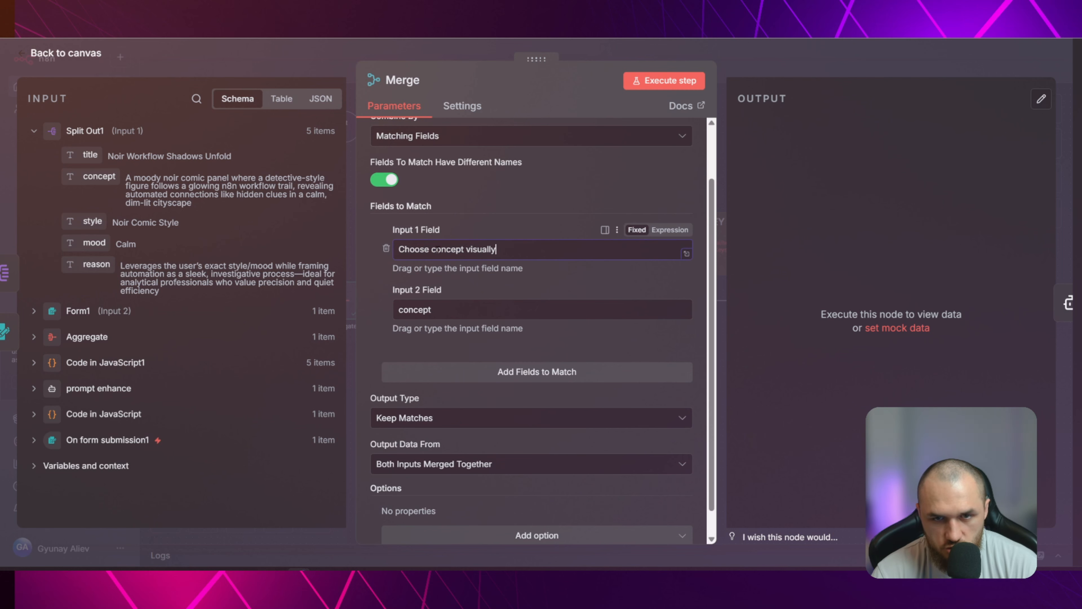
left_click(81, 311)
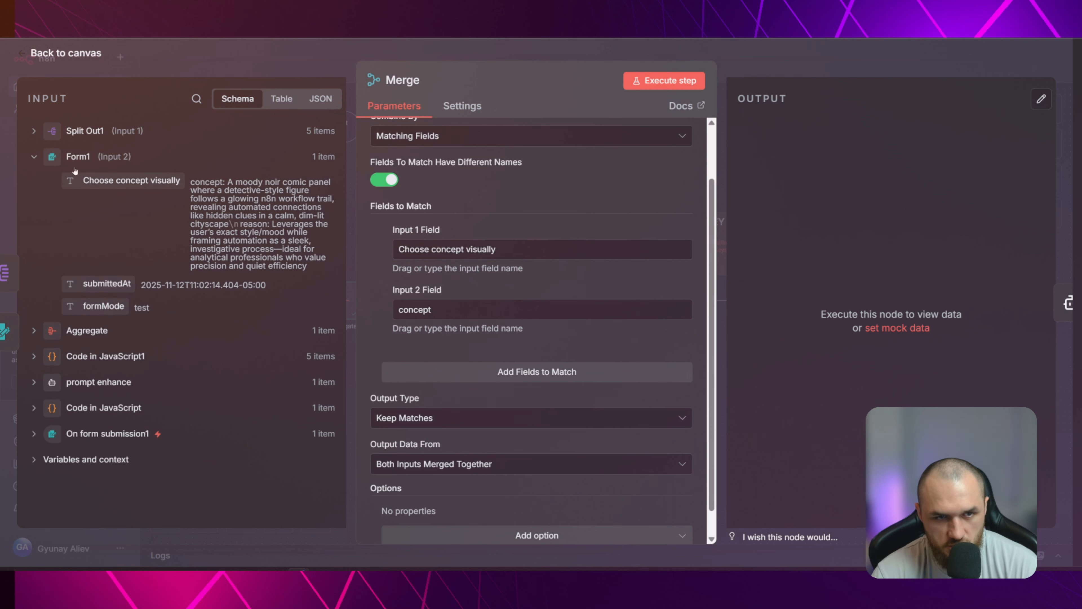
left_click_drag(124, 182, 516, 253)
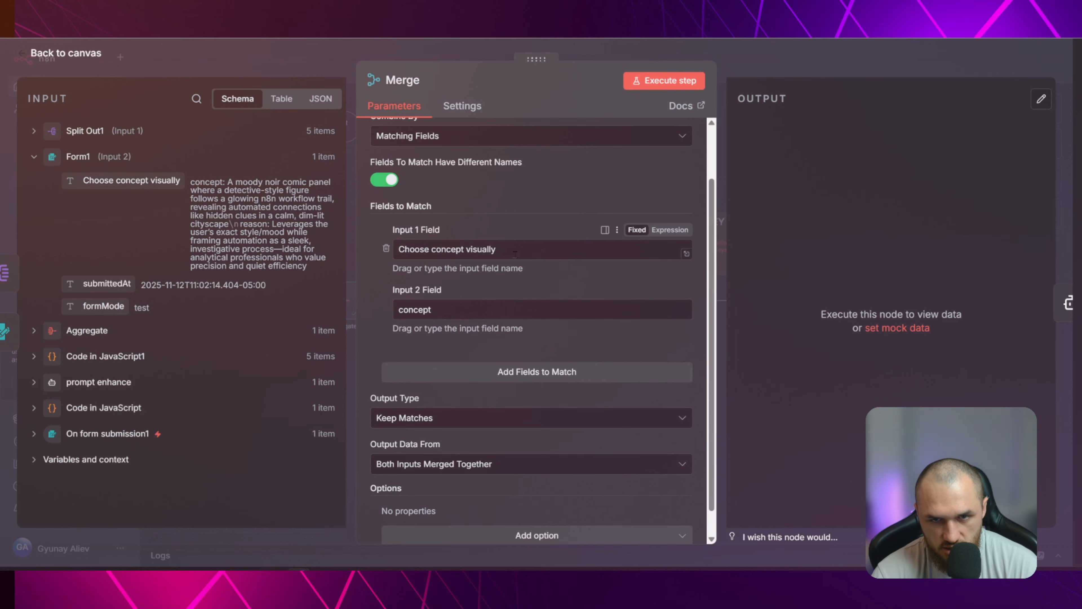
triple_click(529, 247)
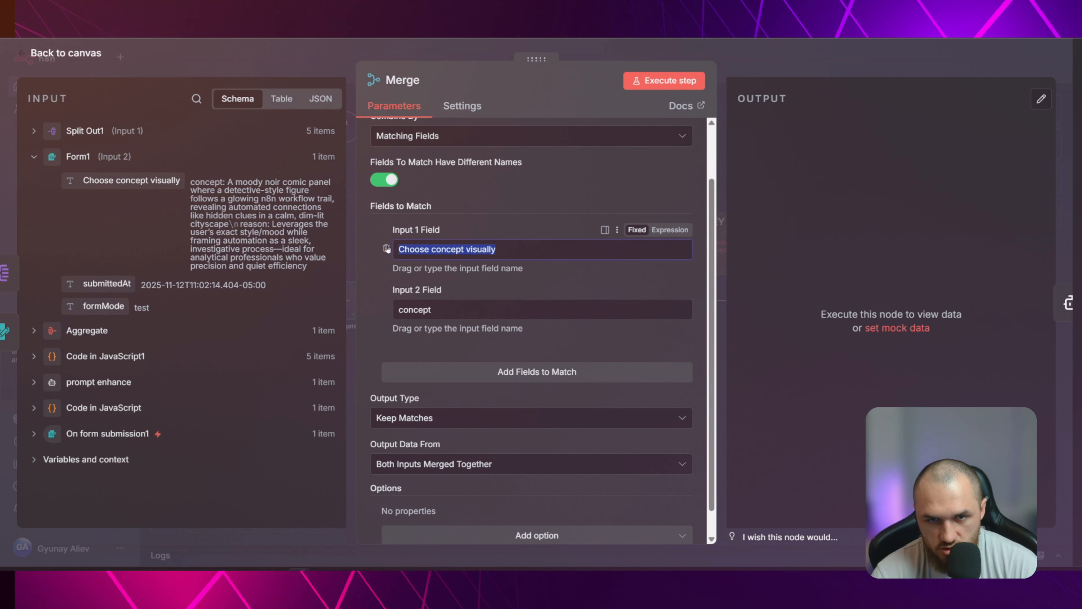
triple_click(190, 184)
left_click(81, 130)
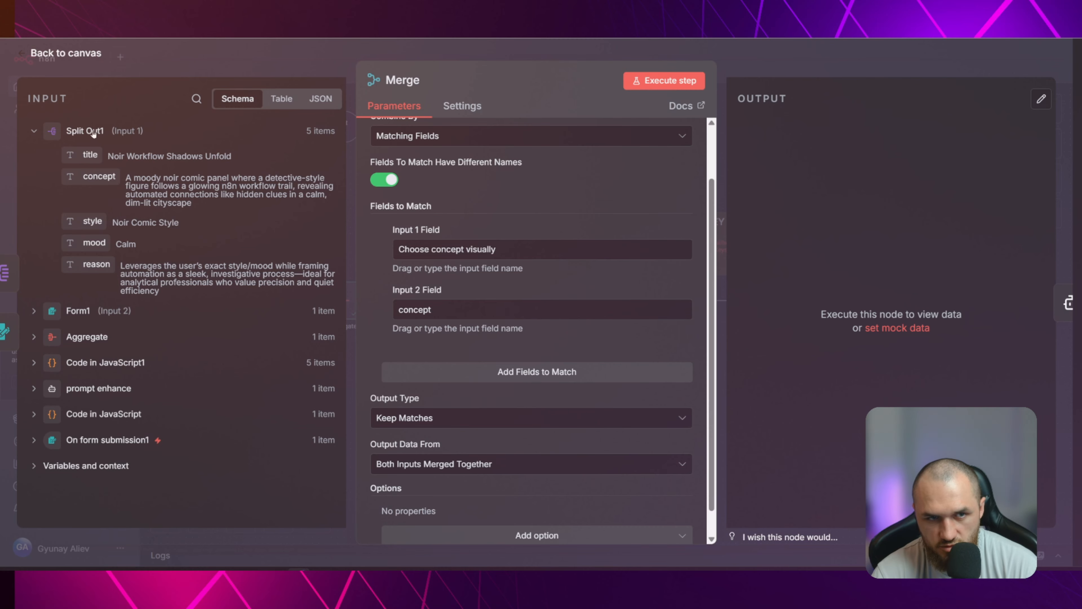
left_click_drag(92, 179, 416, 309)
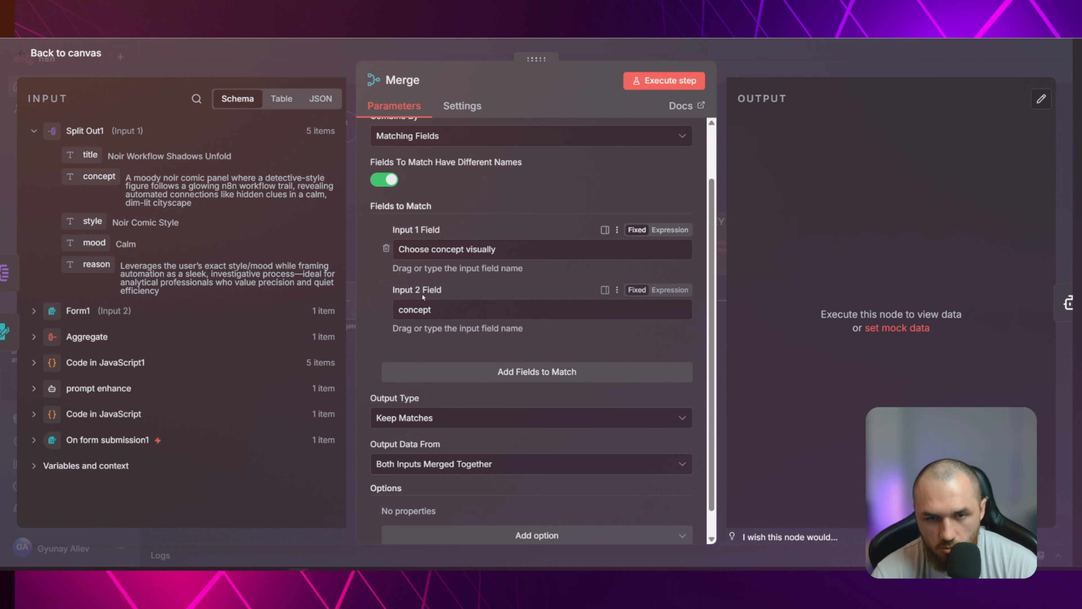
Set Merge's Output Type to Keep Matches and Output Data From to Both Inputs Merged Together
scroll(409, 333, "down", 1)
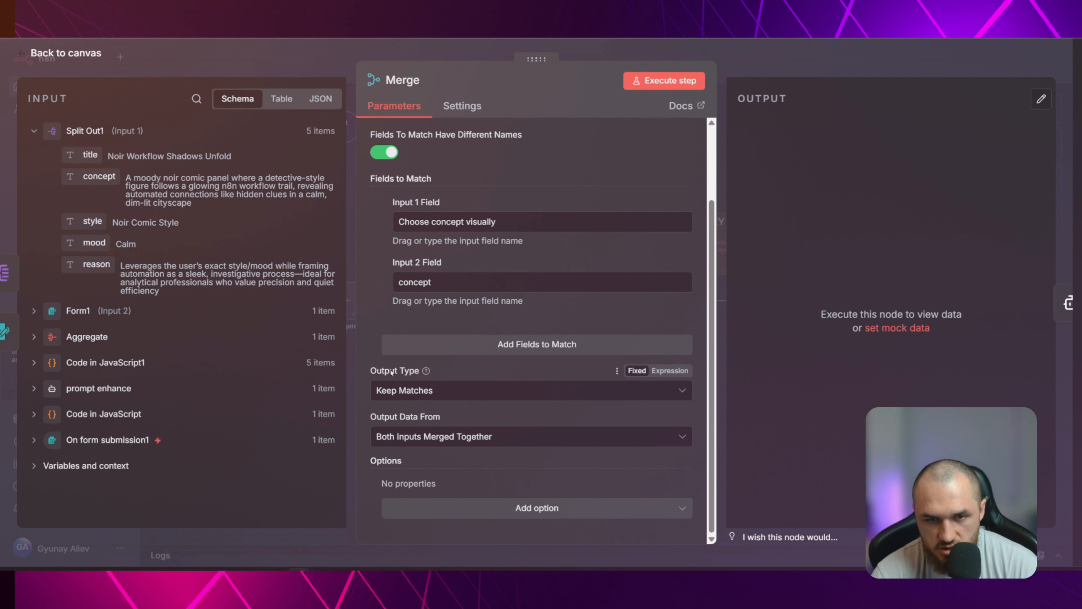
left_click(417, 390)
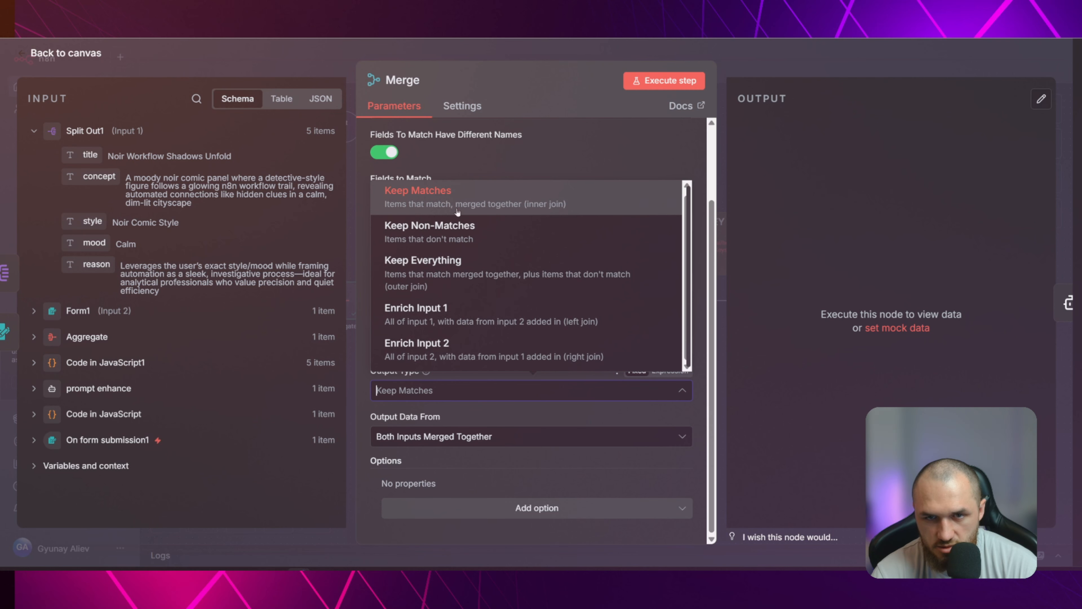
left_click(530, 201)
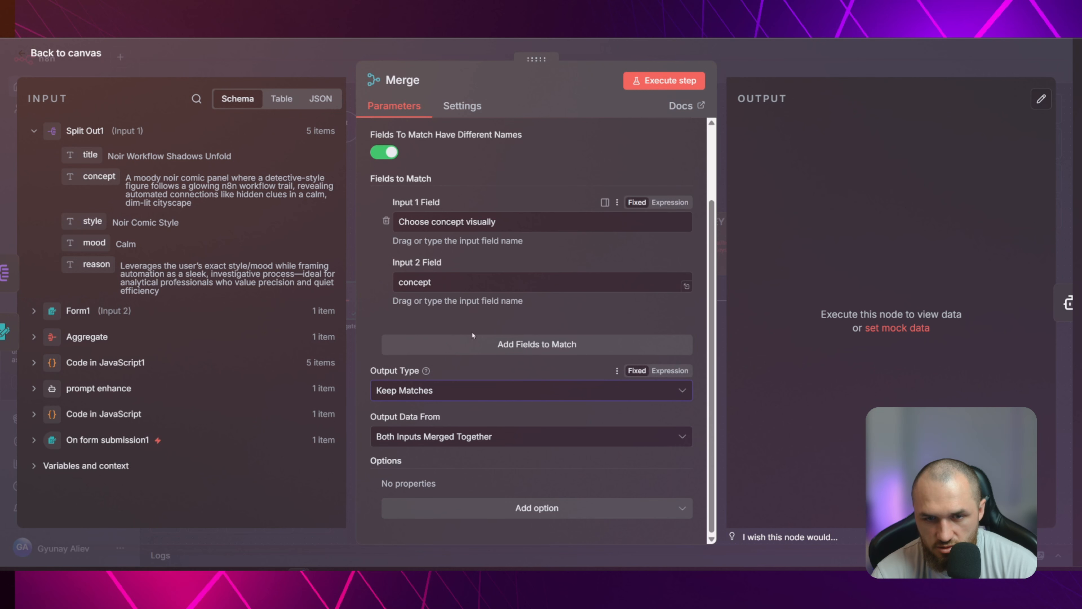
left_click(417, 441)
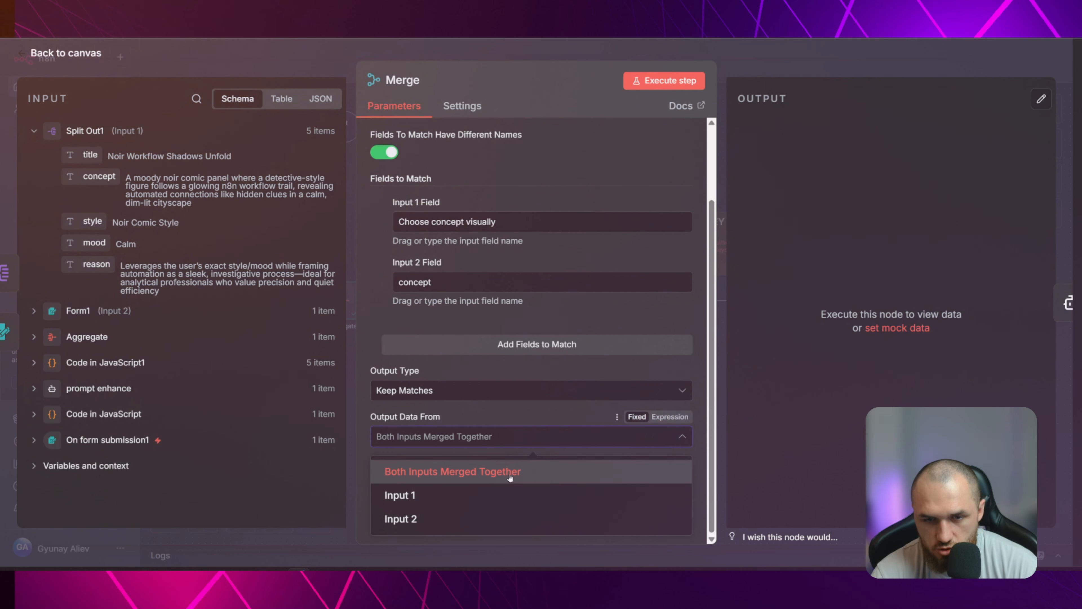
left_click(463, 459)
Check Form1's data among Merge's inputs and reduce Form1's first radio button label to {{ $json.data[0].concept }}
scroll(528, 367, "up", 3)
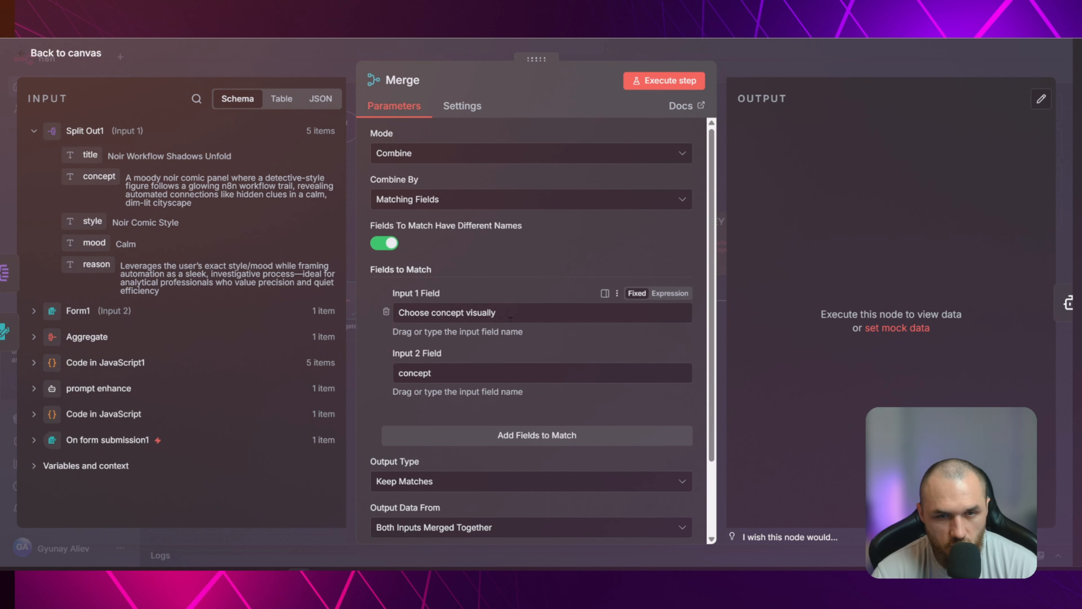
left_click(83, 307)
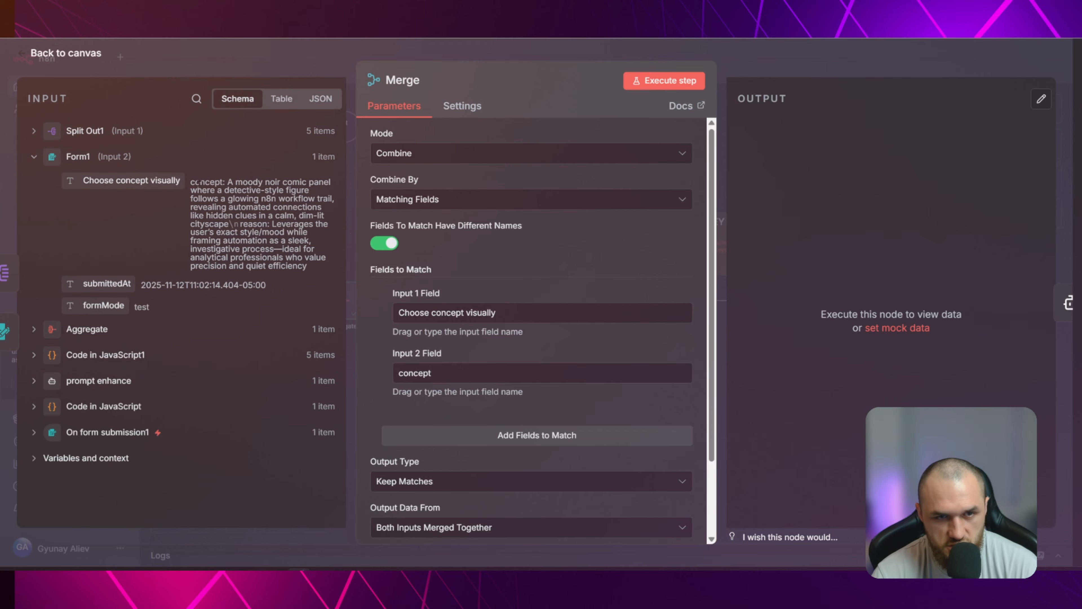
left_click(277, 59)
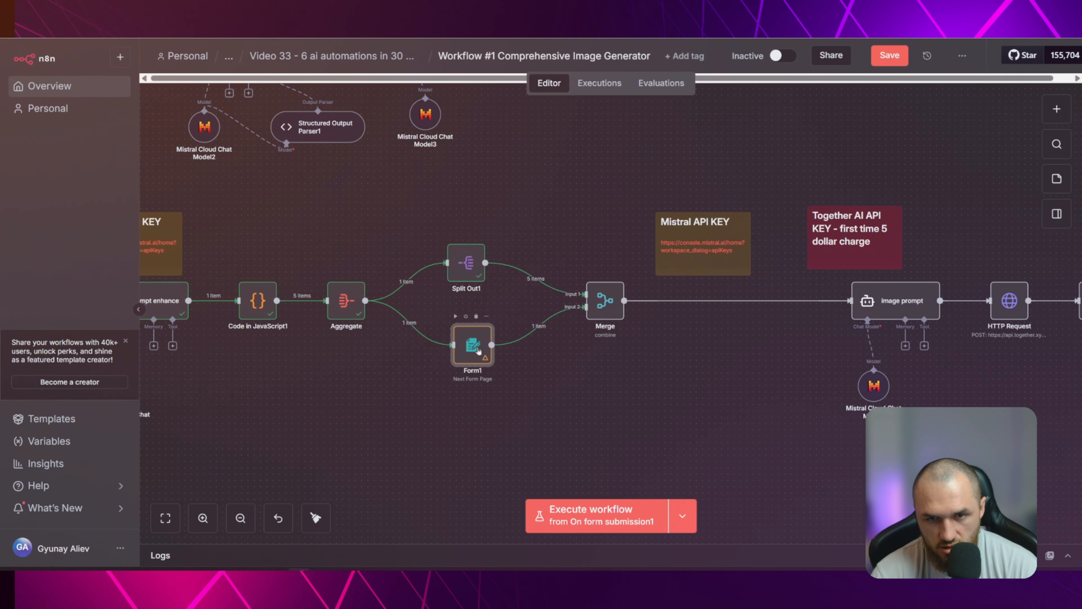
double_click(473, 344)
scroll(485, 307, "down", 3)
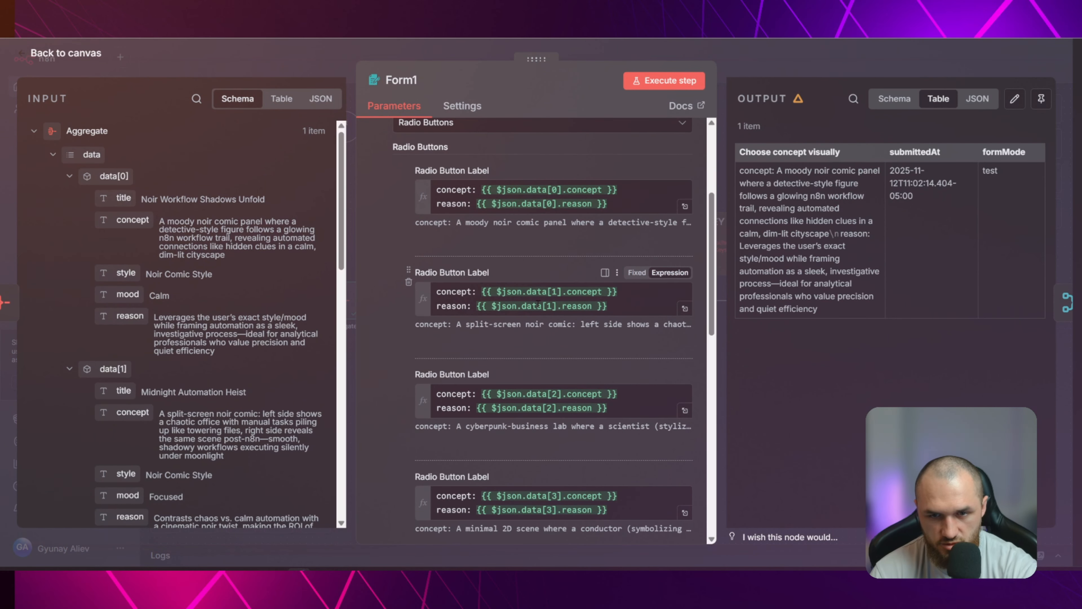
left_click(495, 271)
key("BackSpace")
left_click(527, 215)
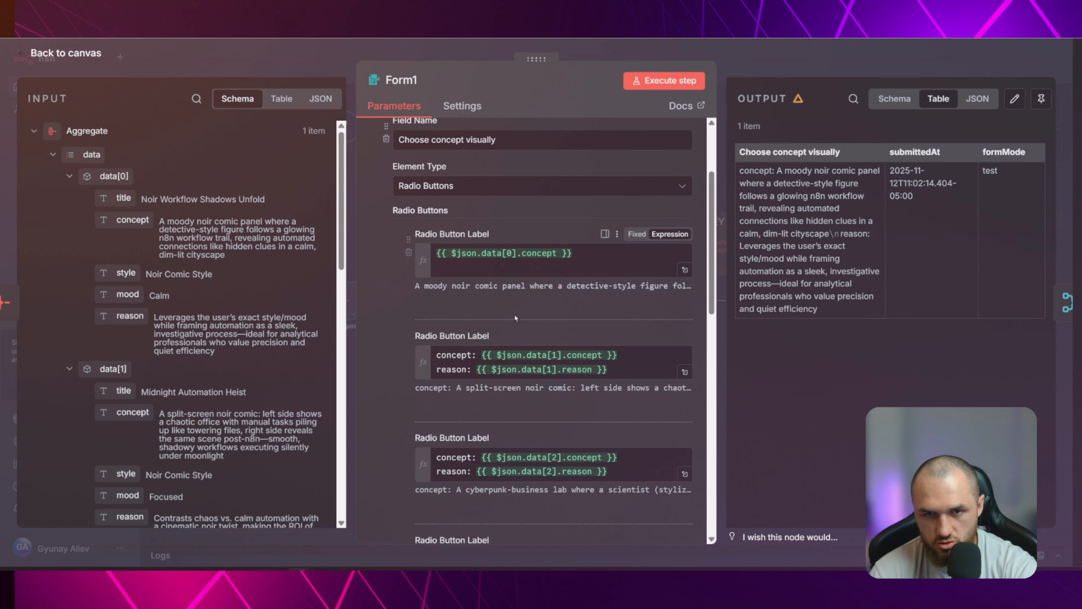
Reduce Form1's remaining radio button labels to only their concept expressions, ending with {{ $json.data[4].concept }}, and return to the canvas
left_click_drag(624, 369, 587, 369)
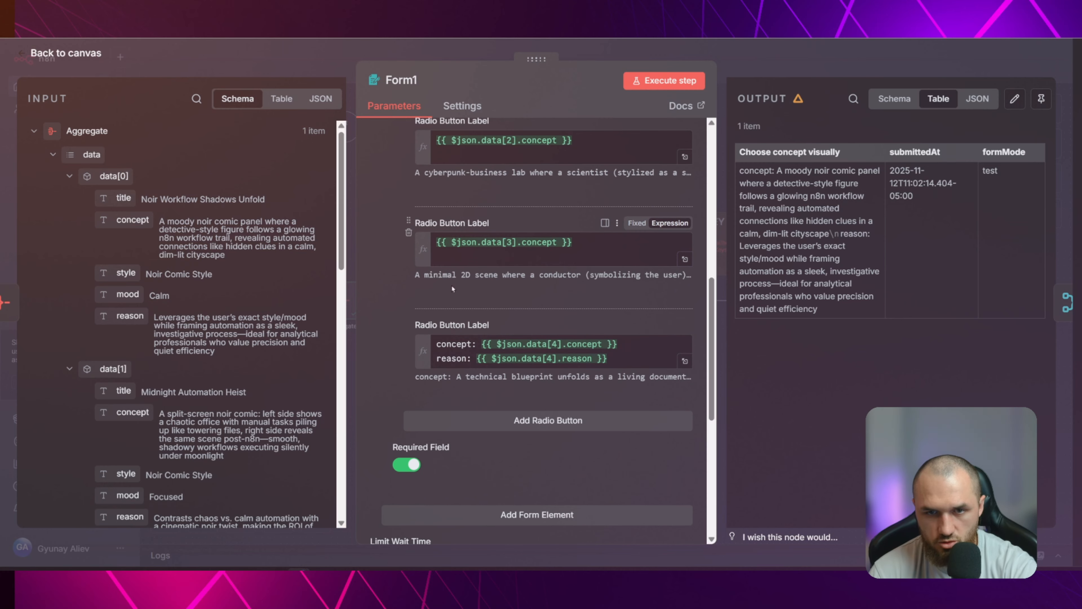
triple_click(481, 358)
key("BackSpace")
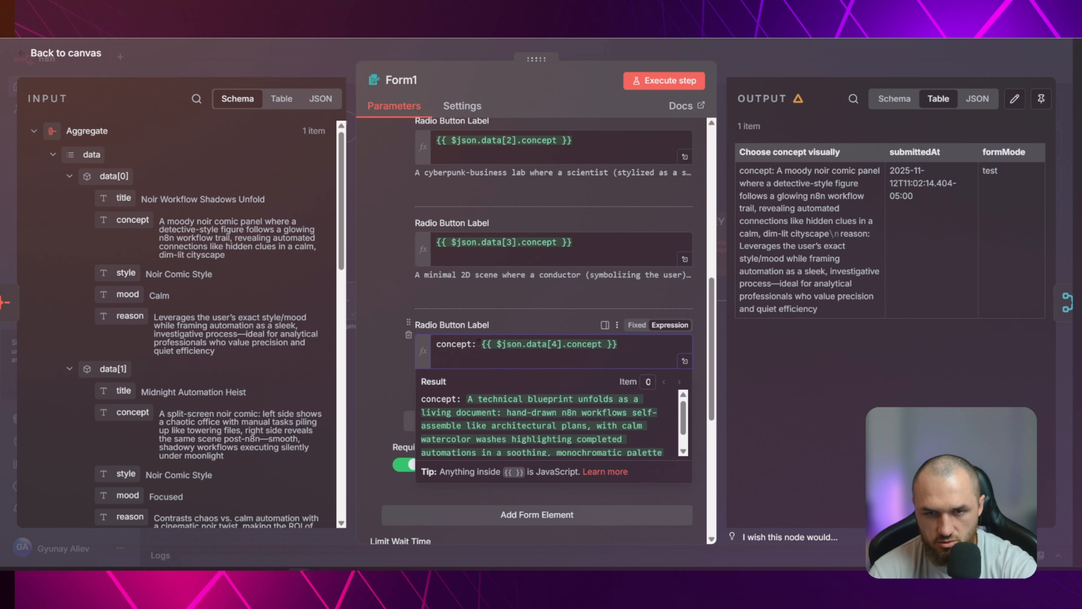
left_click_drag(479, 343, 414, 348)
key("Delete")
key("Delete")
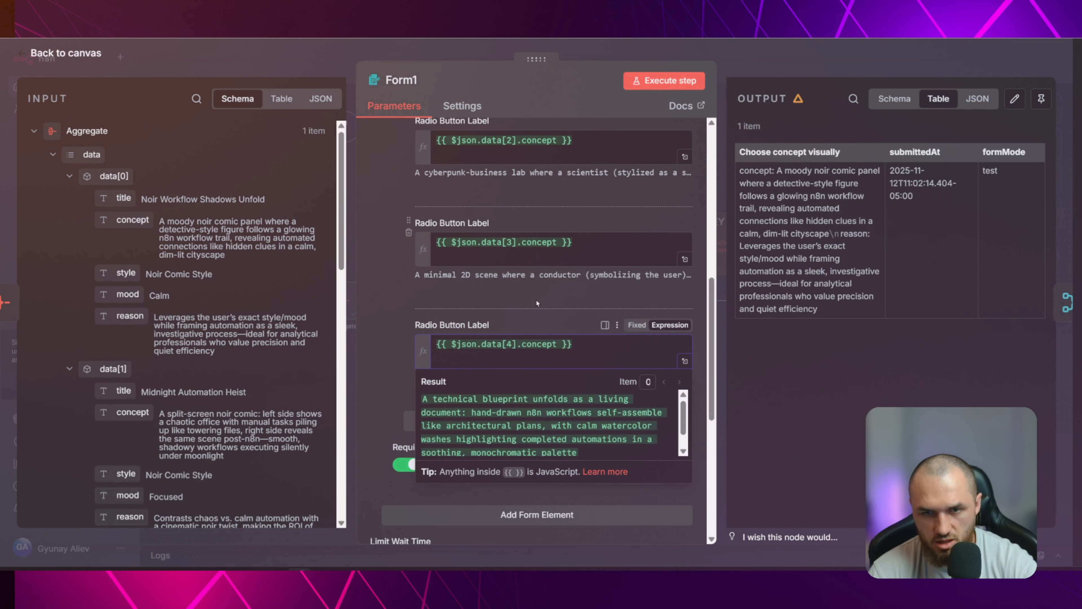
left_click(537, 303)
left_click(347, 70)
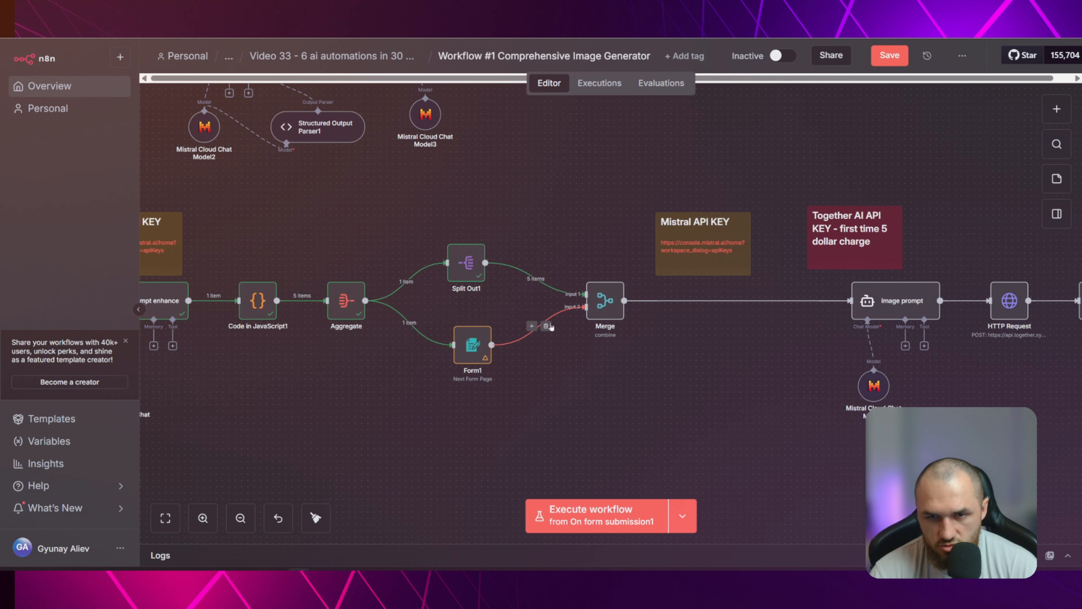
Delete the connections from Form1 and Split Out1 to the Merge node, and save the workflow
left_click(547, 327)
left_click(544, 279)
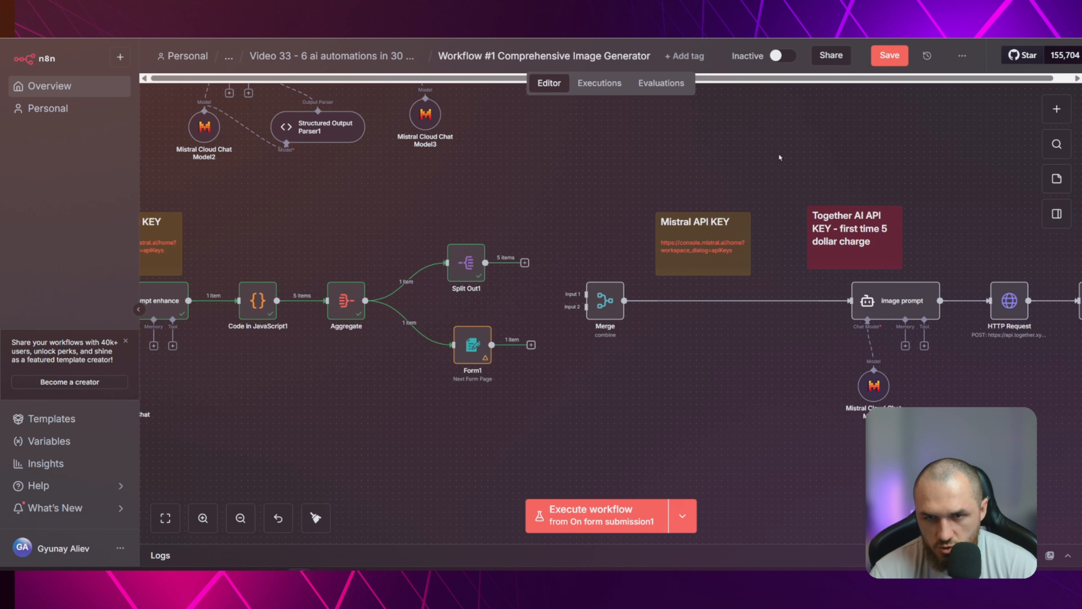
left_click(890, 55)
Pin the output data of the prompt enhance node
left_click_drag(570, 346, 713, 344)
left_click(290, 299)
key("p")
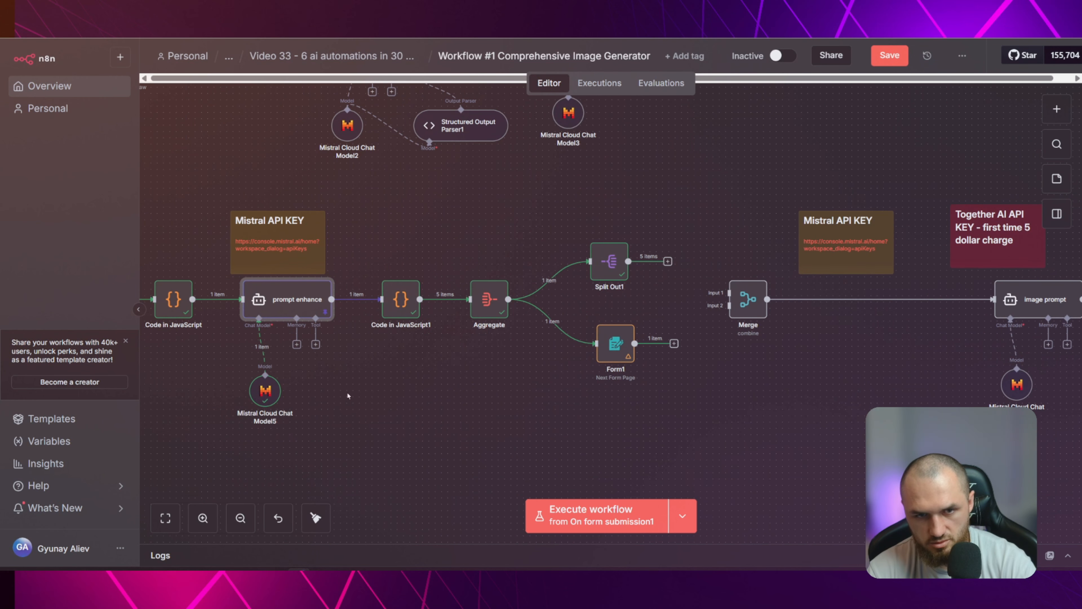
left_click(347, 396)
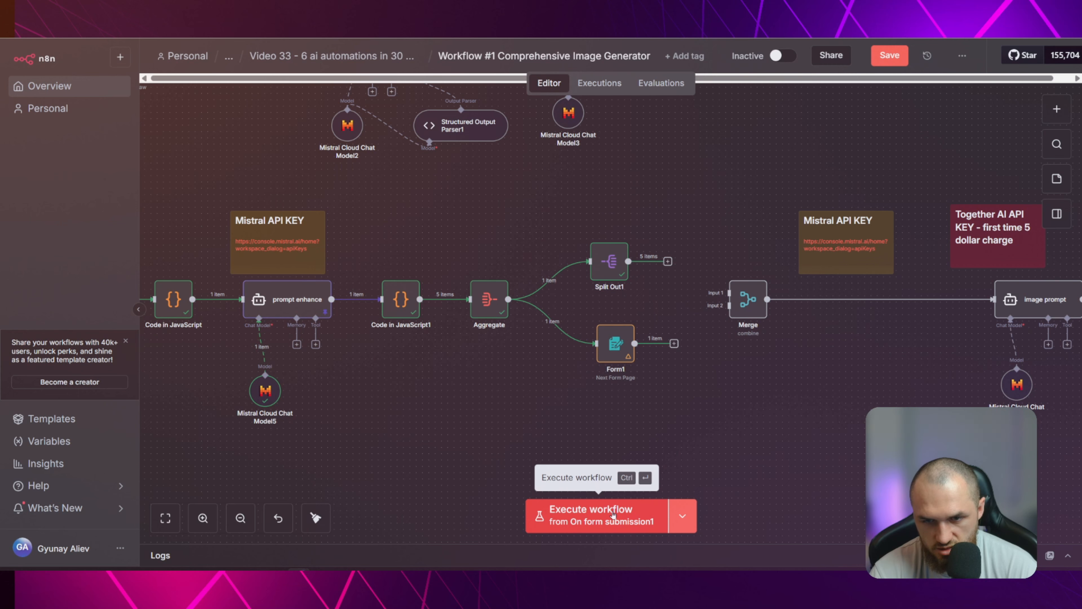
Test-run the workflow with the Image Concept "n8n workflow" and submit the moody noir comic panel as the chosen concept
left_click(612, 515)
left_click(189, 215)
type("n8n workfl")
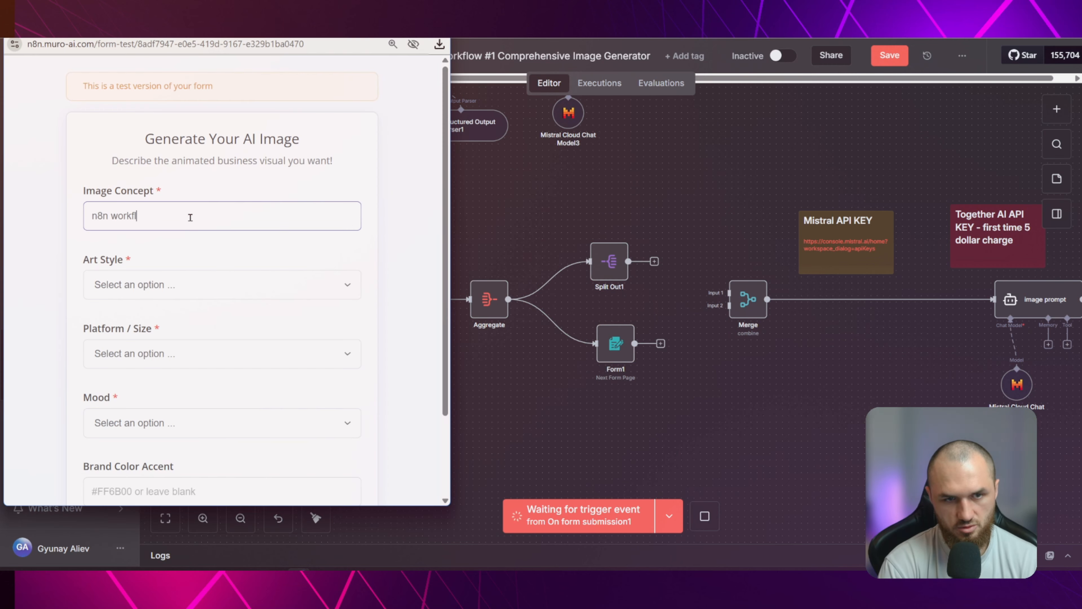
type("ow")
left_click(221, 423)
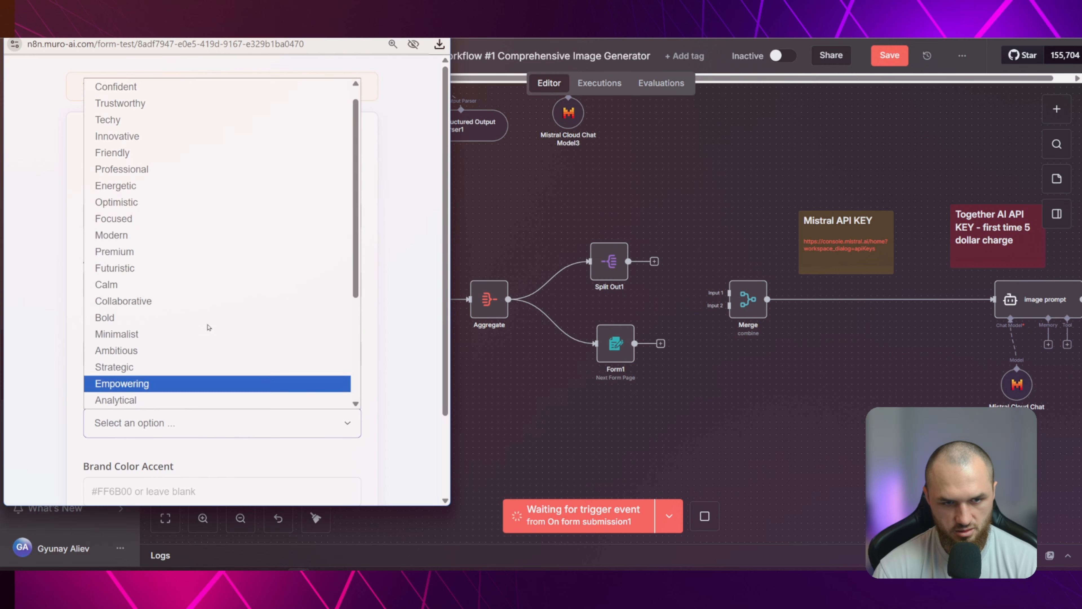
left_click(205, 299)
scroll(320, 416, "down", 3)
left_click(298, 460)
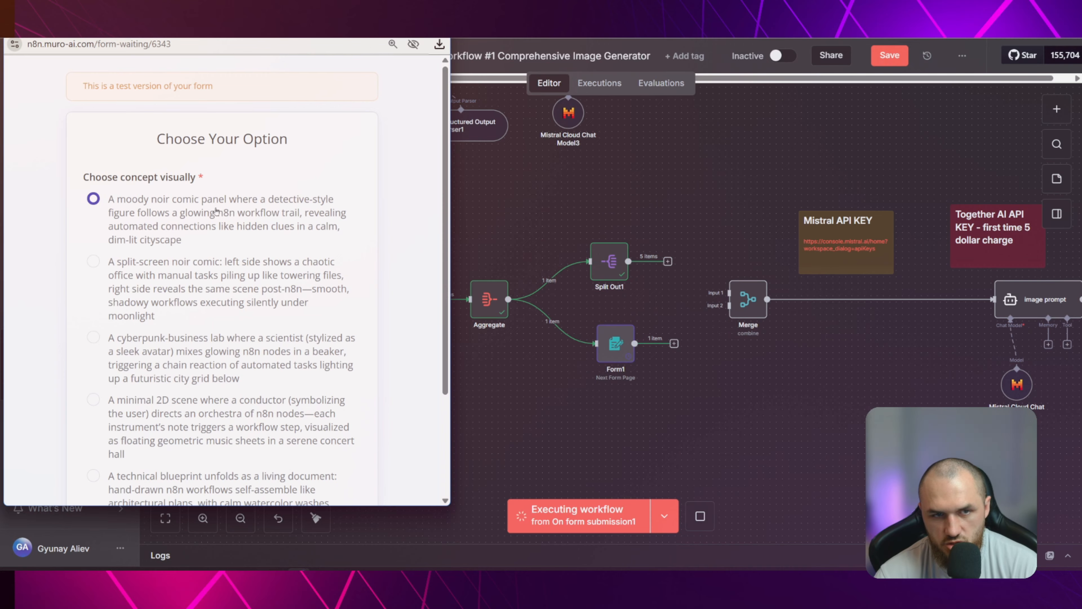
scroll(216, 210, "down", 3)
left_click(266, 459)
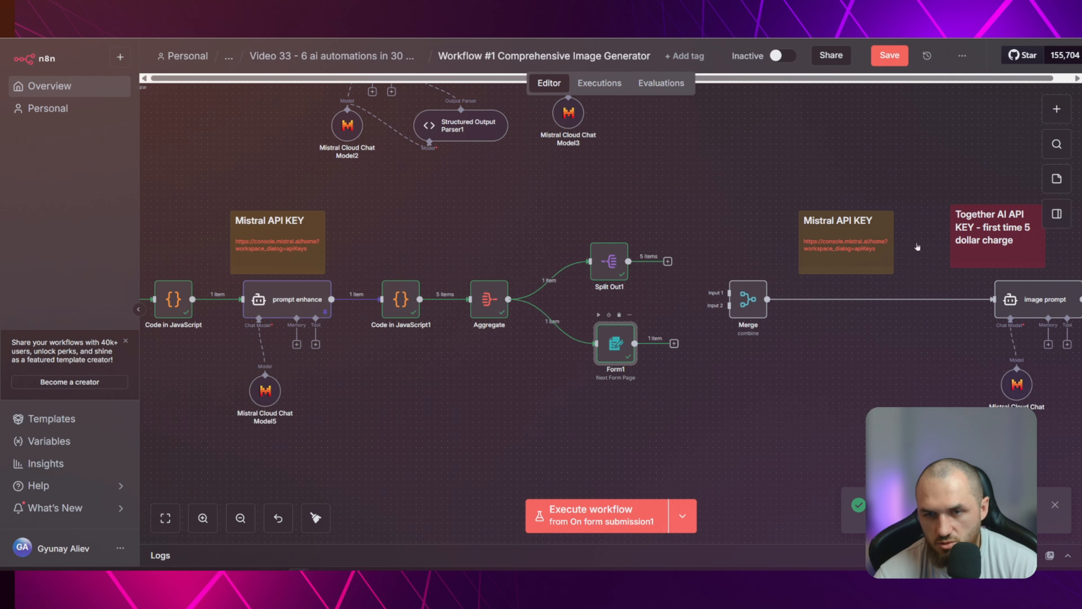
Compare Form1's chosen concept output with the concept text in Split Out1's output, and return to the canvas
double_click(615, 343)
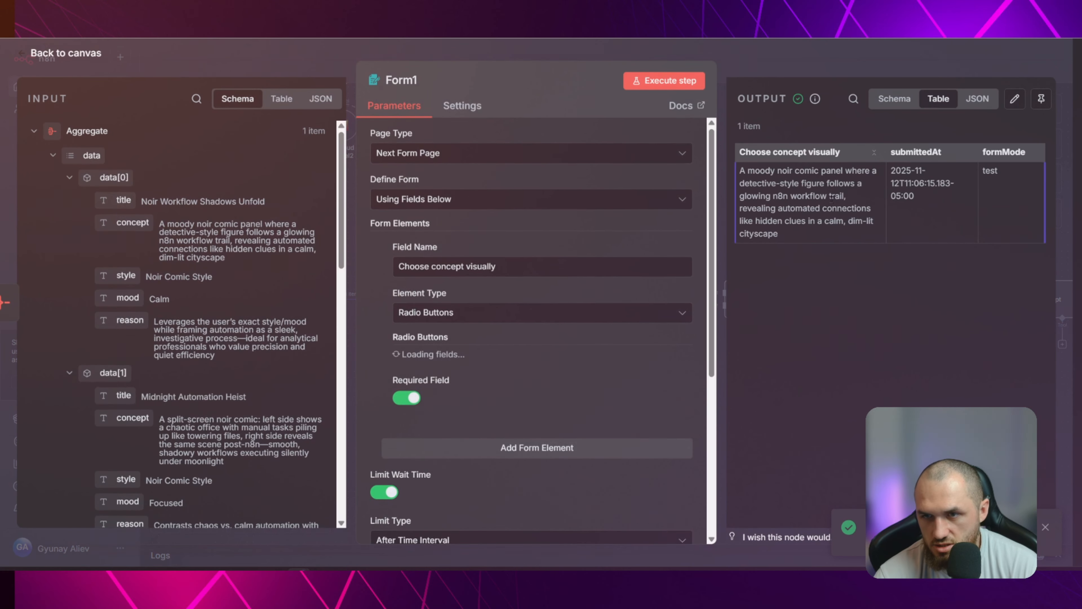
left_click(894, 99)
key("Escape")
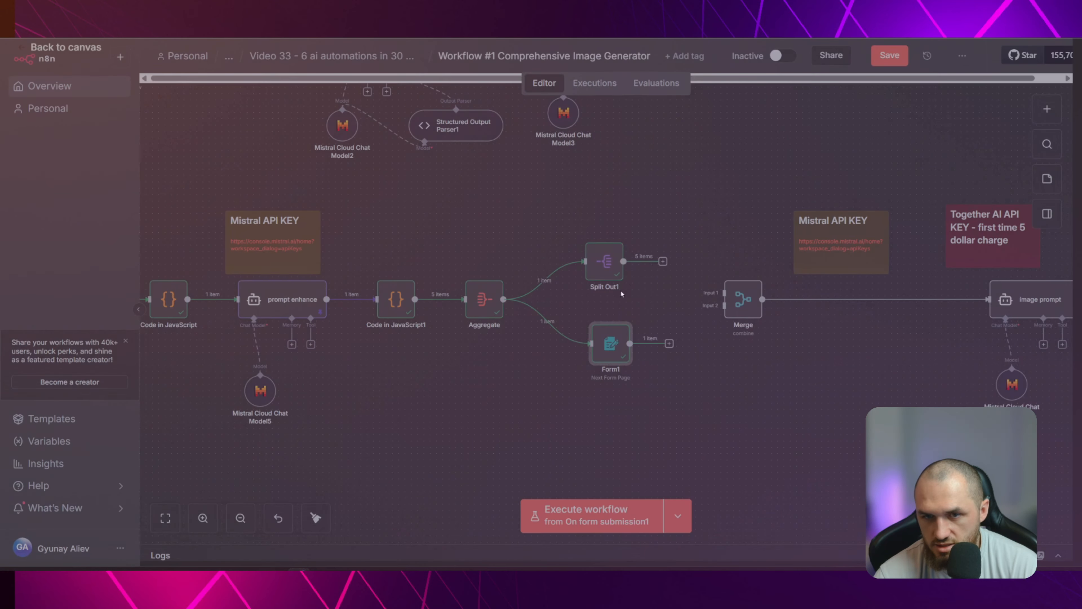
double_click(605, 261)
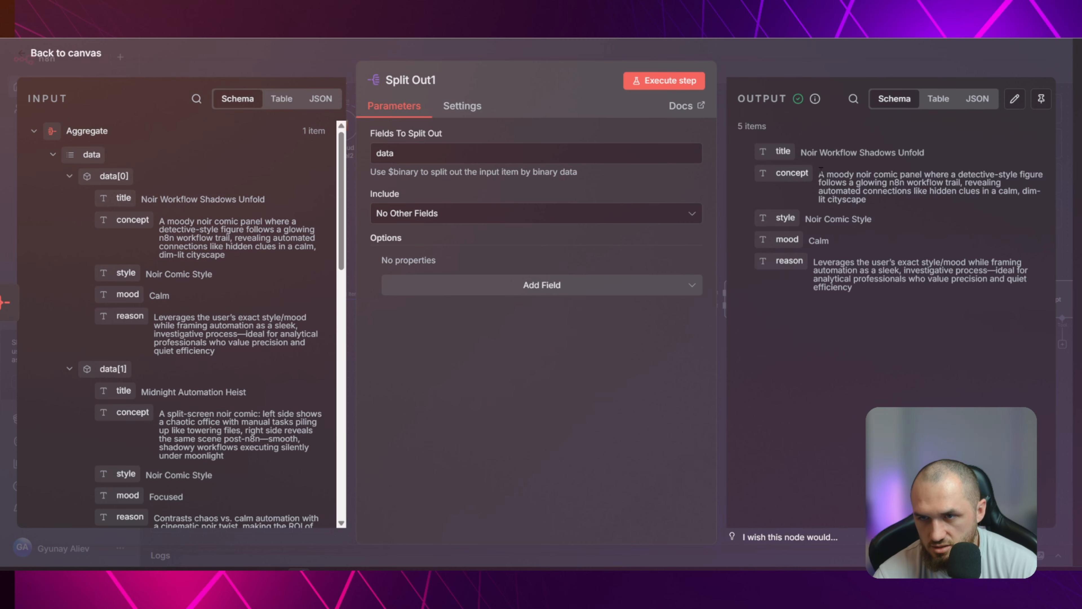
left_click_drag(820, 173, 877, 205)
left_click(879, 207)
key("Escape")
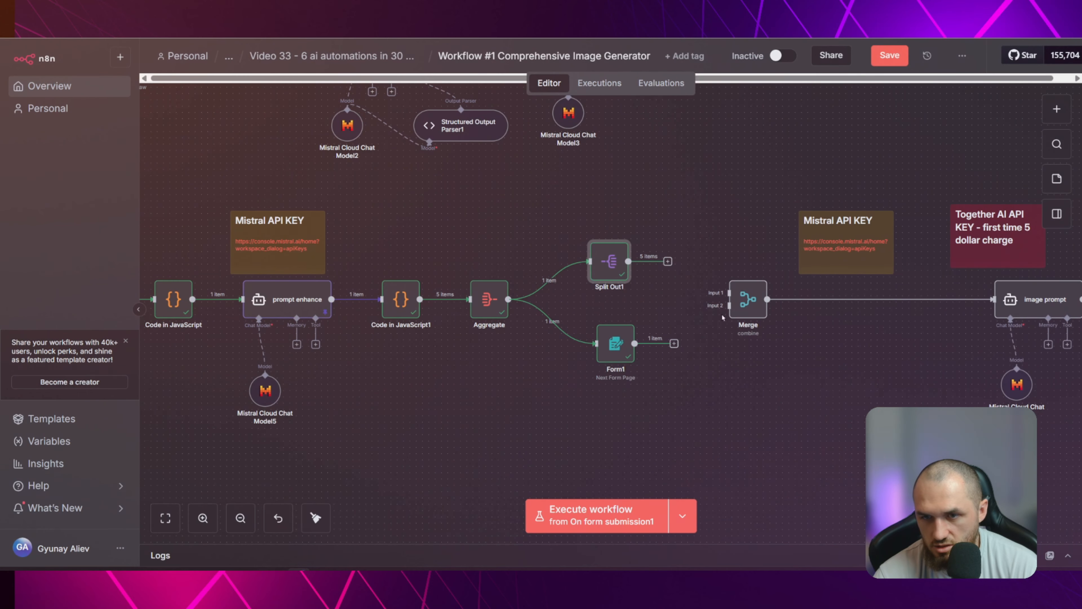
Connect Form1 to Merge's Input 2, and connect Split Out1 to Merge as well
left_click_drag(674, 344, 729, 306)
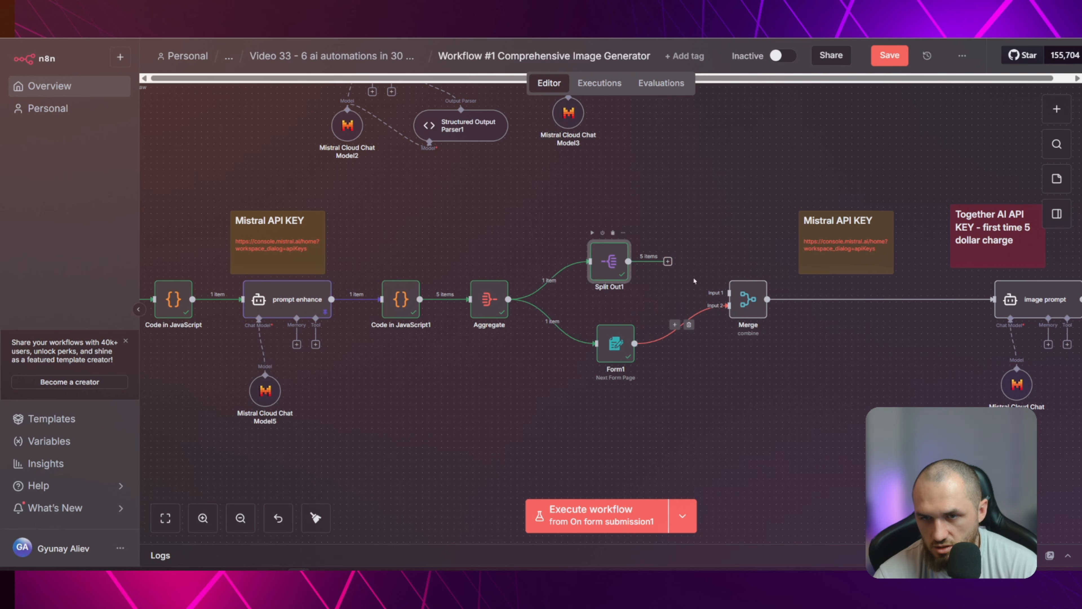
left_click_drag(628, 261, 756, 300)
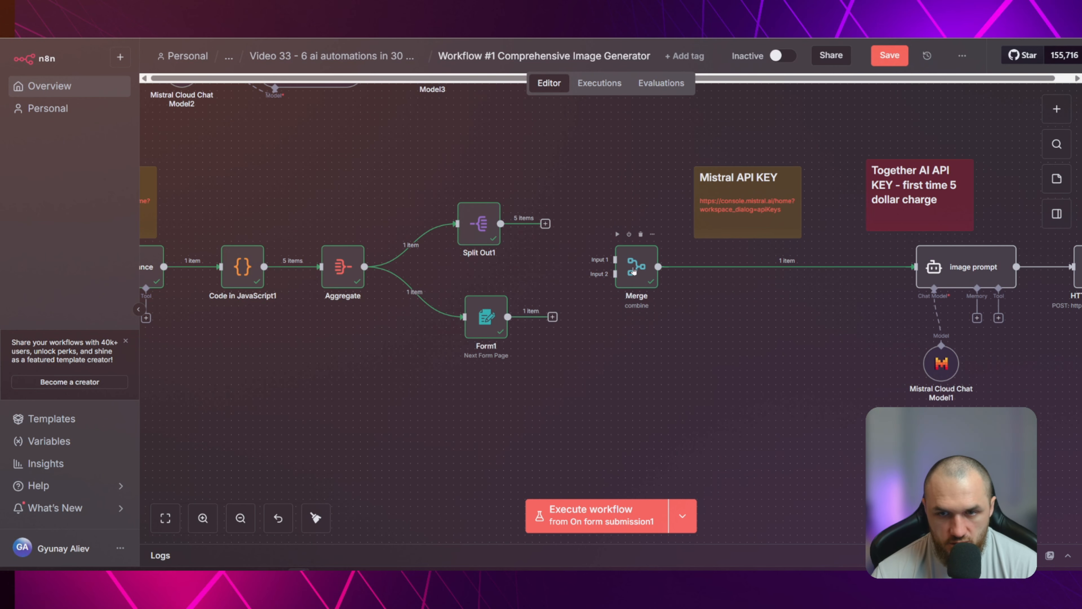
Check the disconnected Merge node, and wire Split Out1 to its Input 2 and Form1 to its Input 1
double_click(634, 269)
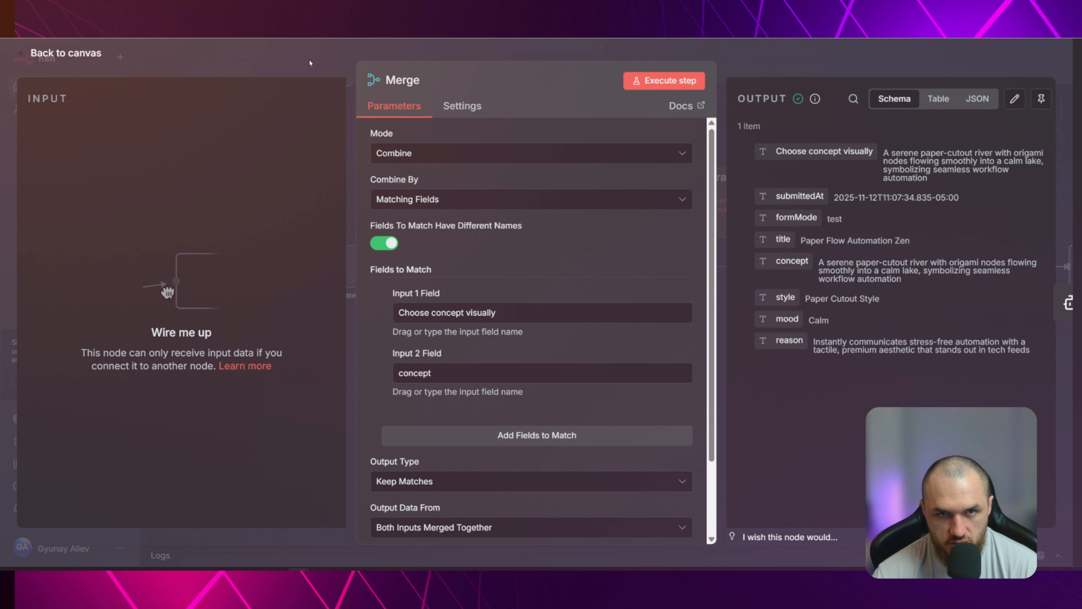
key("Escape")
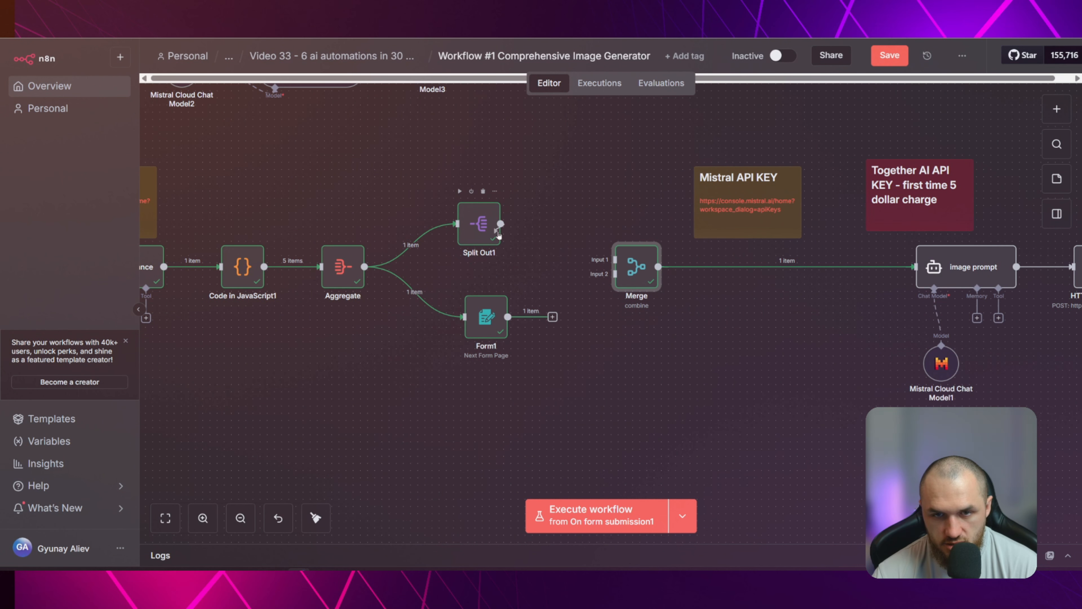
left_click_drag(508, 244, 615, 275)
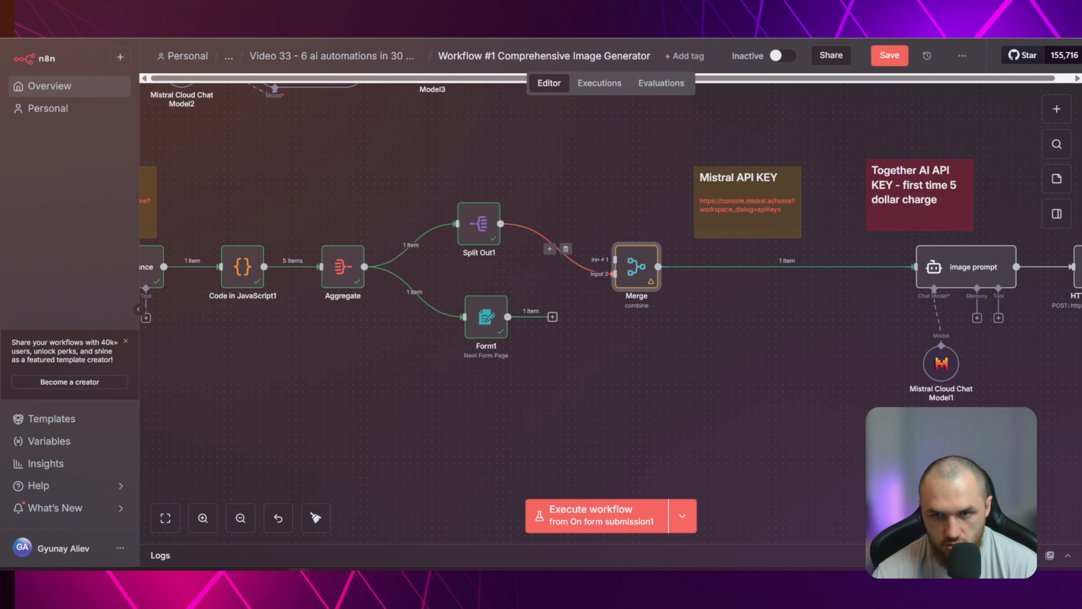
left_click_drag(508, 317, 614, 260)
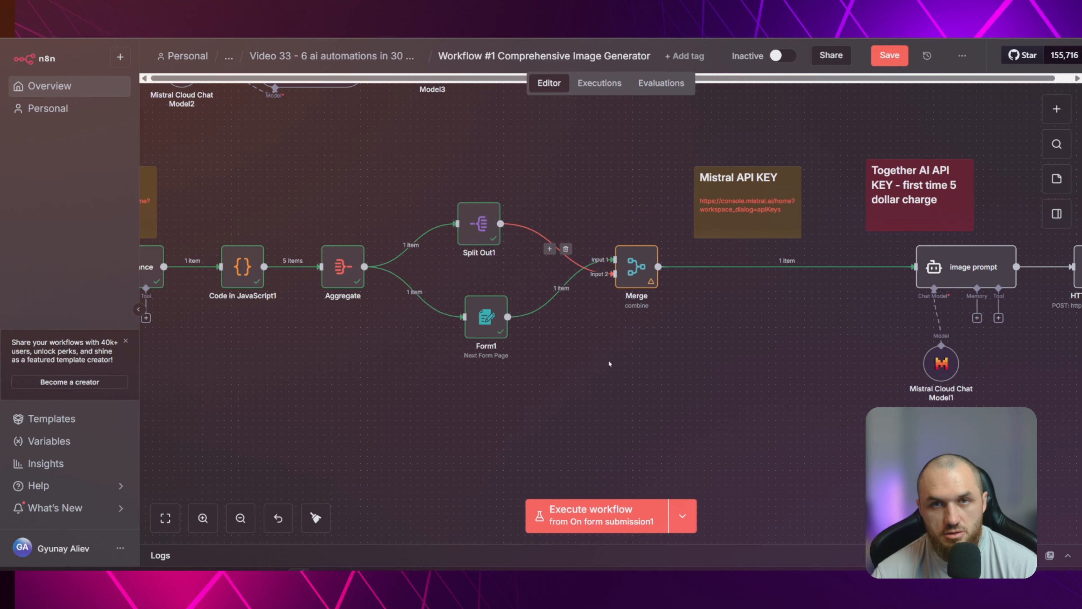
mouse_move(563, 289)
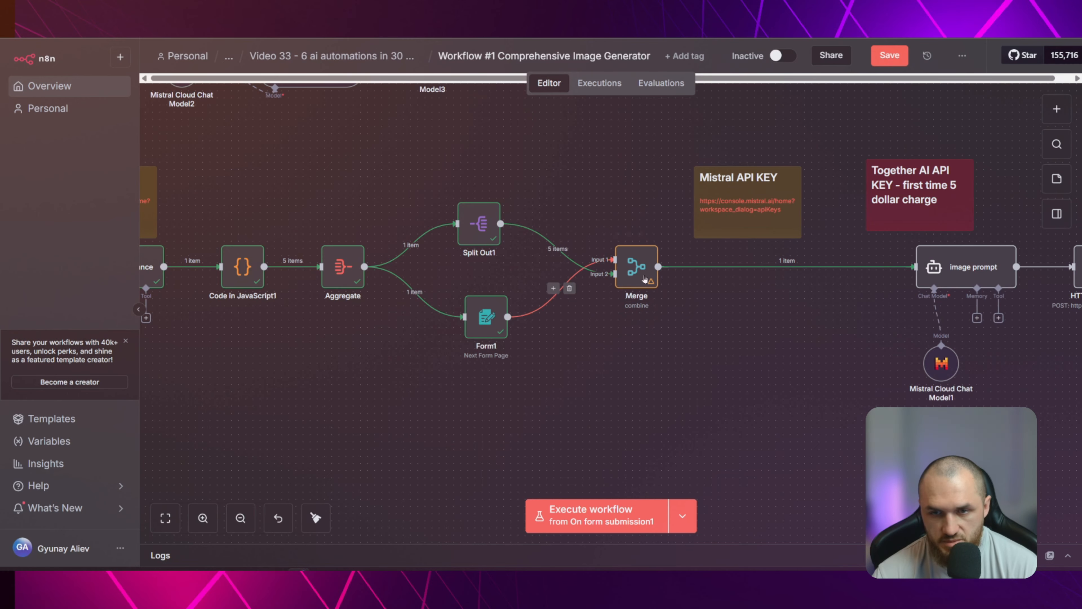
Clear and remap Merge's Input 1 Field to Form1's "Choose concept visually" and its Input 2 Field to Split Out1's "concept"
double_click(639, 267)
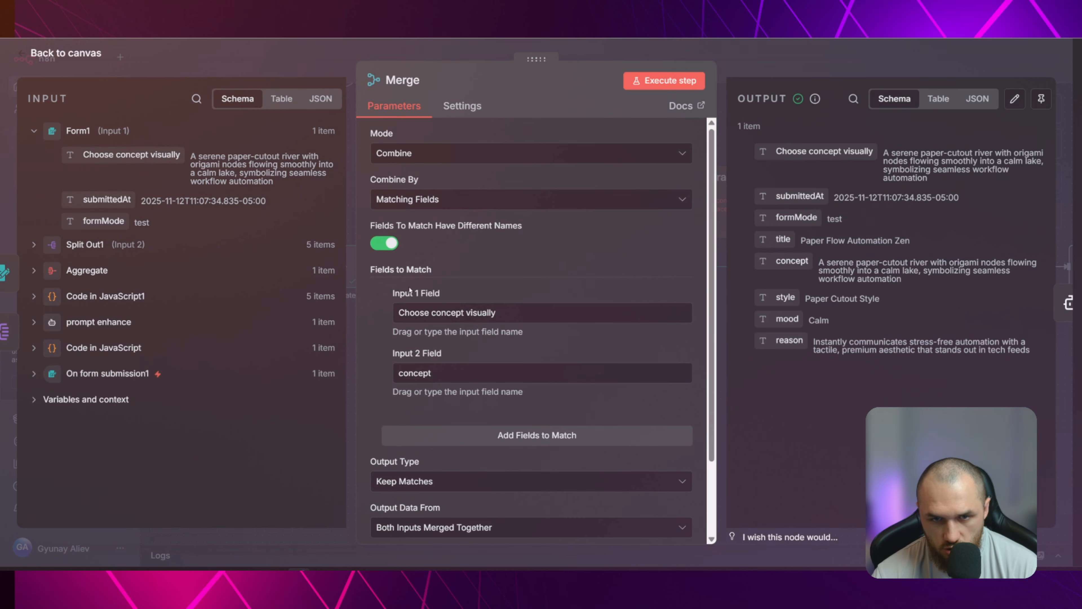
left_click_drag(391, 292, 453, 292)
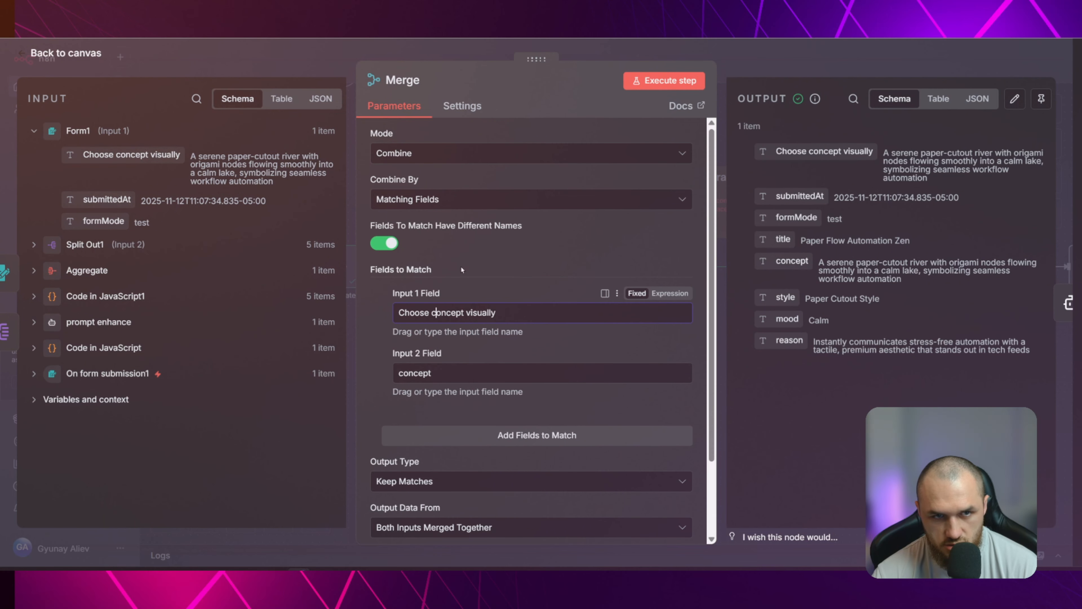
key("ctrl+a")
key("BackSpace")
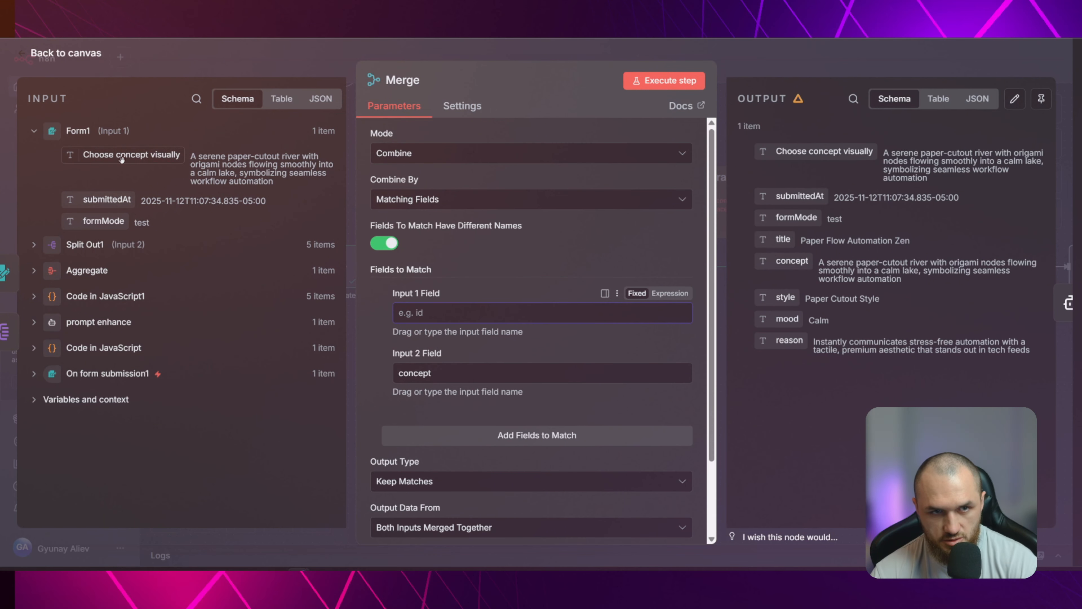
left_click_drag(121, 155, 452, 311)
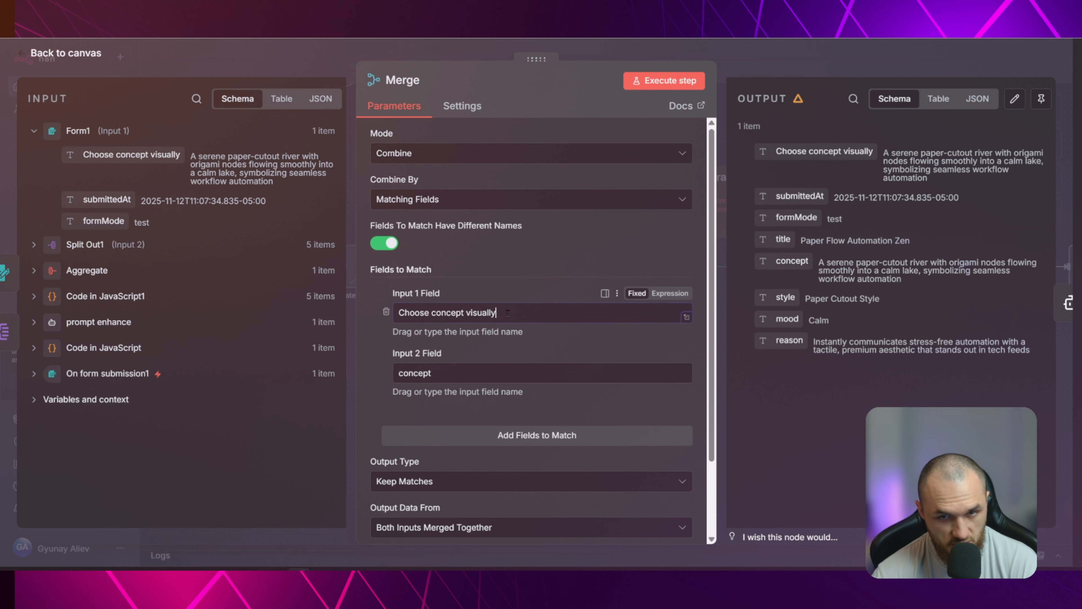
left_click_drag(684, 313, 447, 302)
left_click(493, 271)
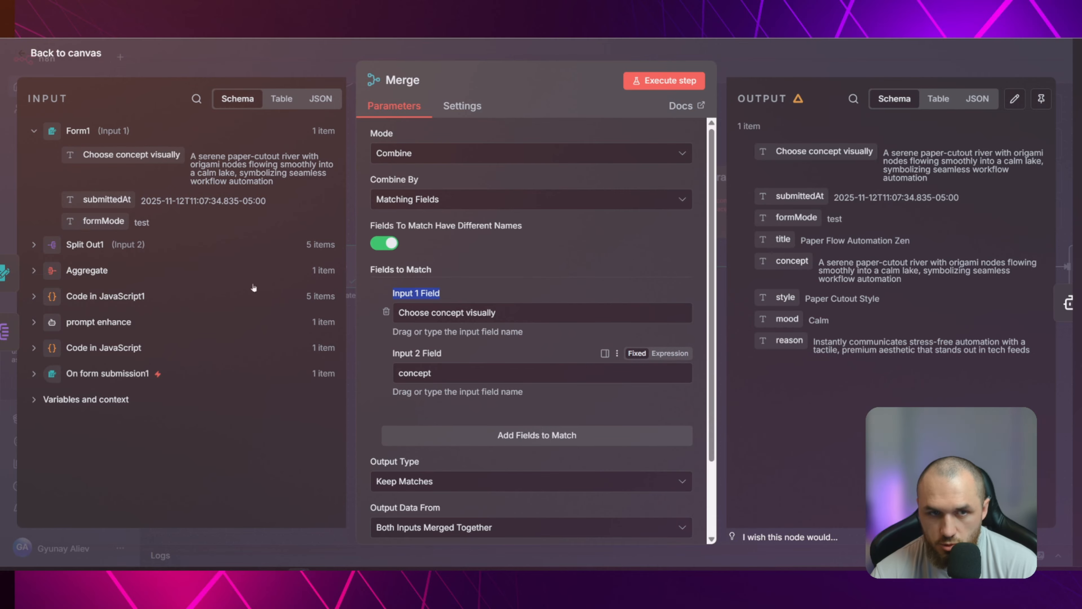
left_click(84, 246)
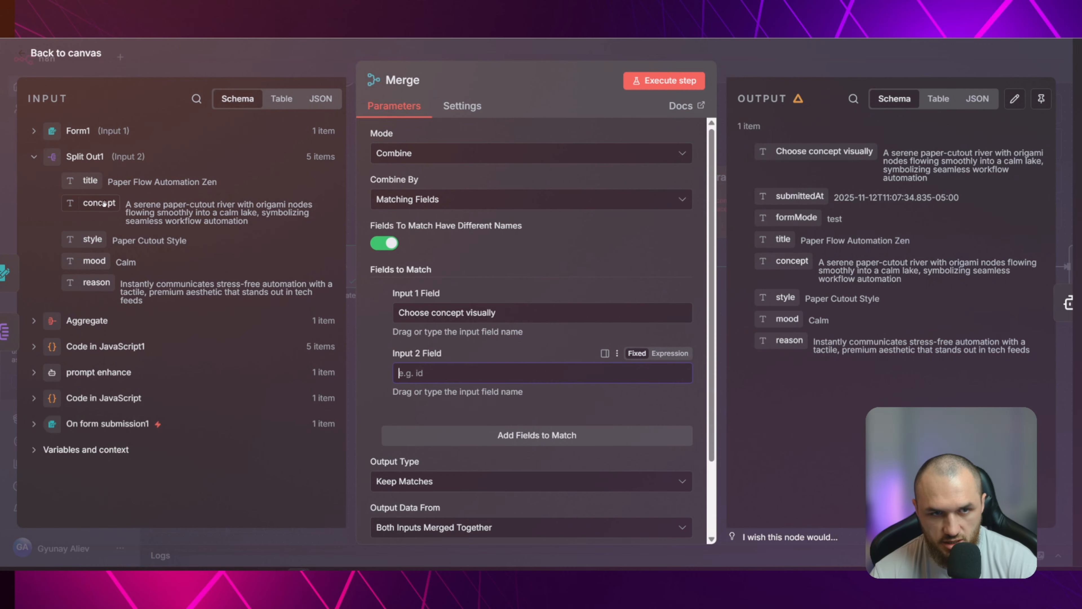
left_click_drag(99, 203, 419, 371)
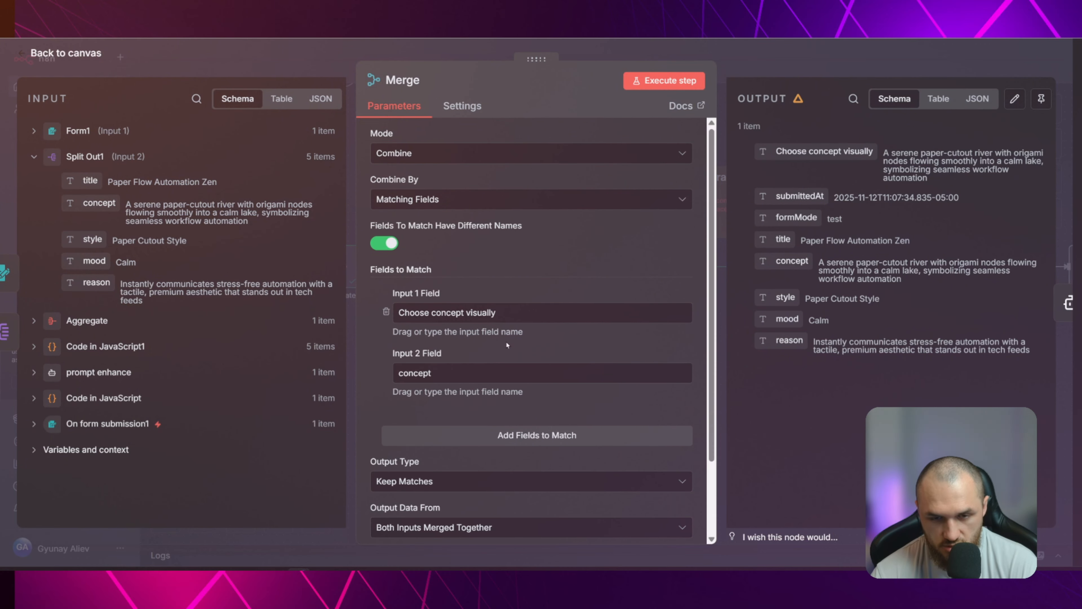
Review Merge's Output Type and Output Data From settings, and execute the Merge step
scroll(409, 416, "down", 2)
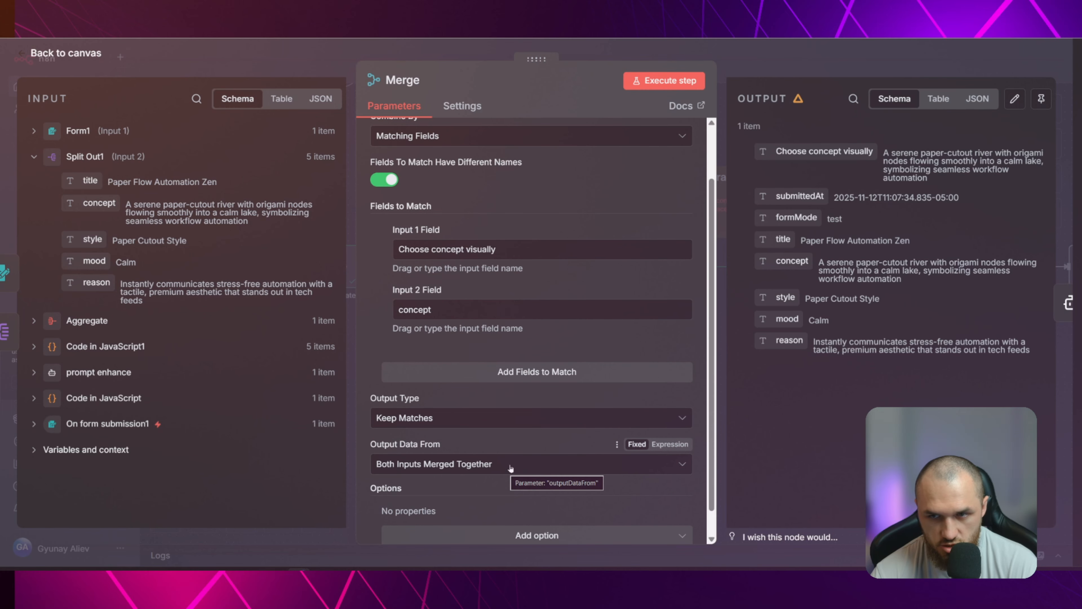
scroll(505, 469, "up", 2)
left_click(653, 81)
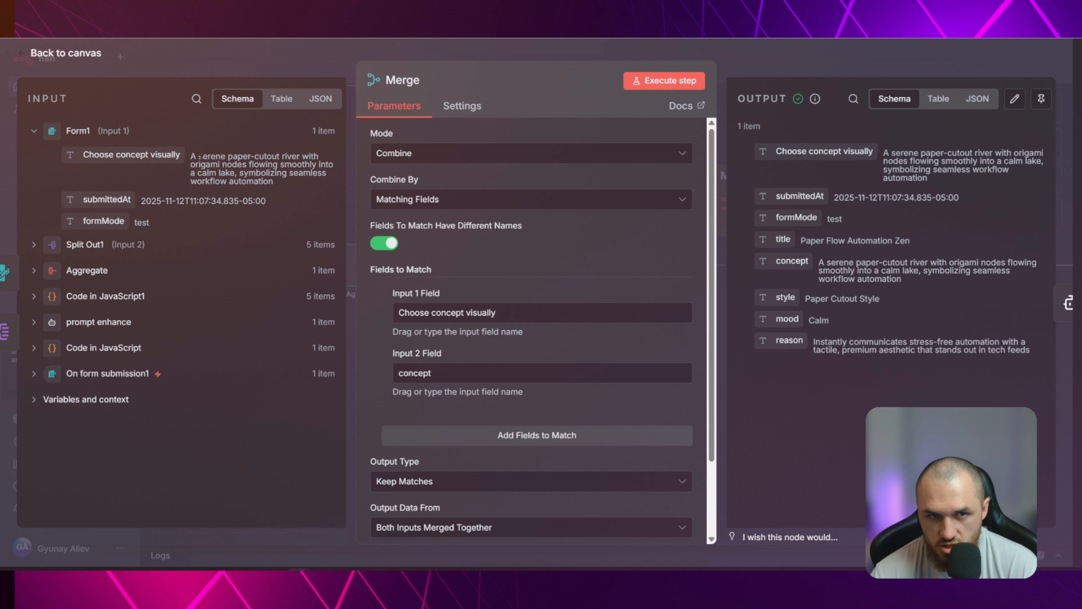
Compare Split Out1's concept text with Form1's chosen concept among Merge's inputs, and return to the canvas
left_click(93, 245)
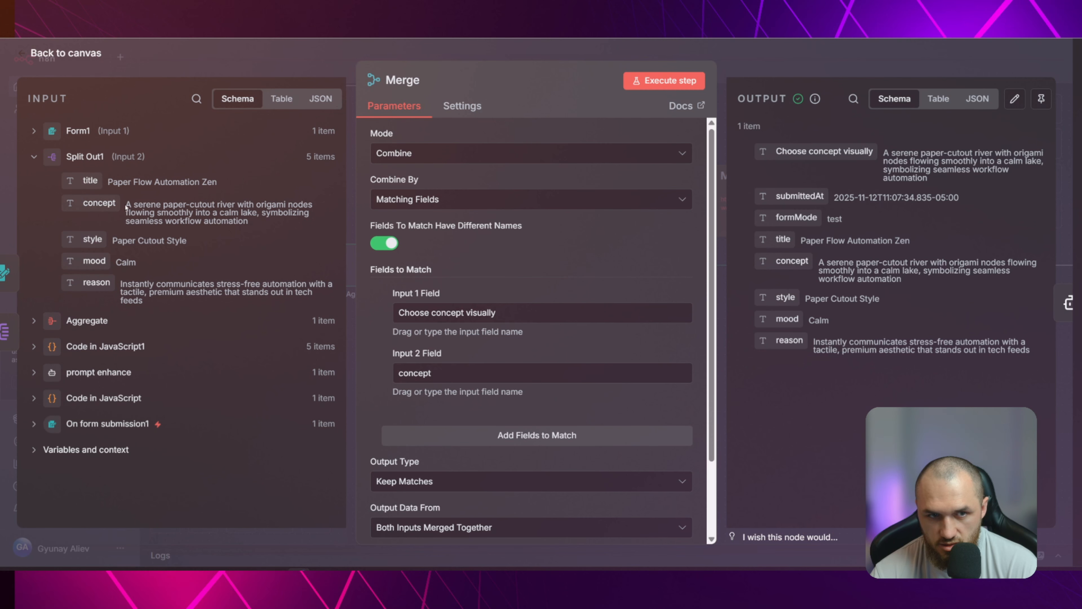
left_click_drag(126, 207, 248, 221)
left_click(250, 223)
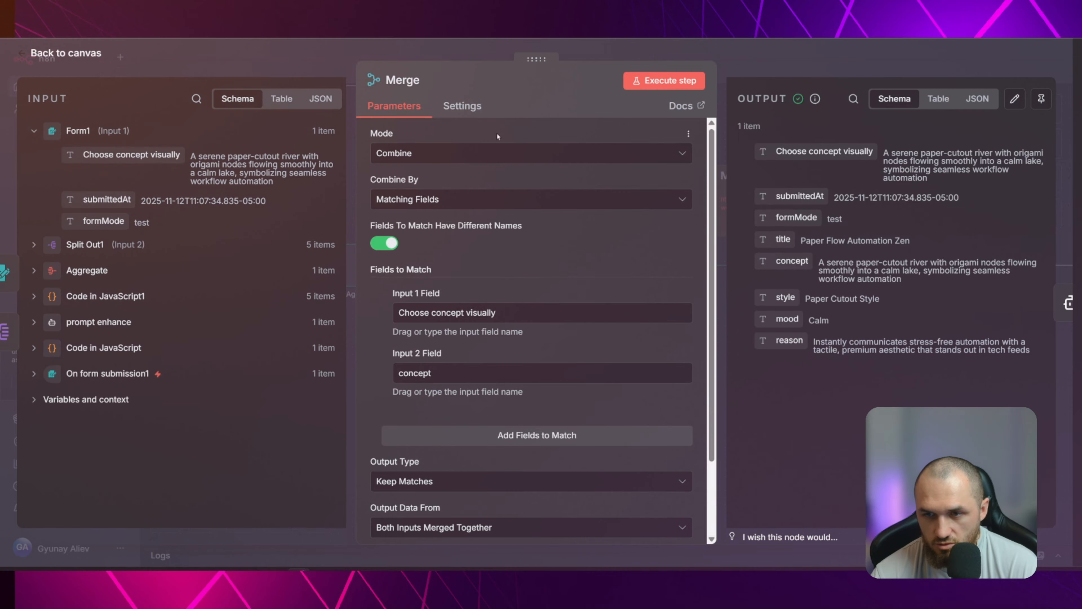
left_click(641, 54)
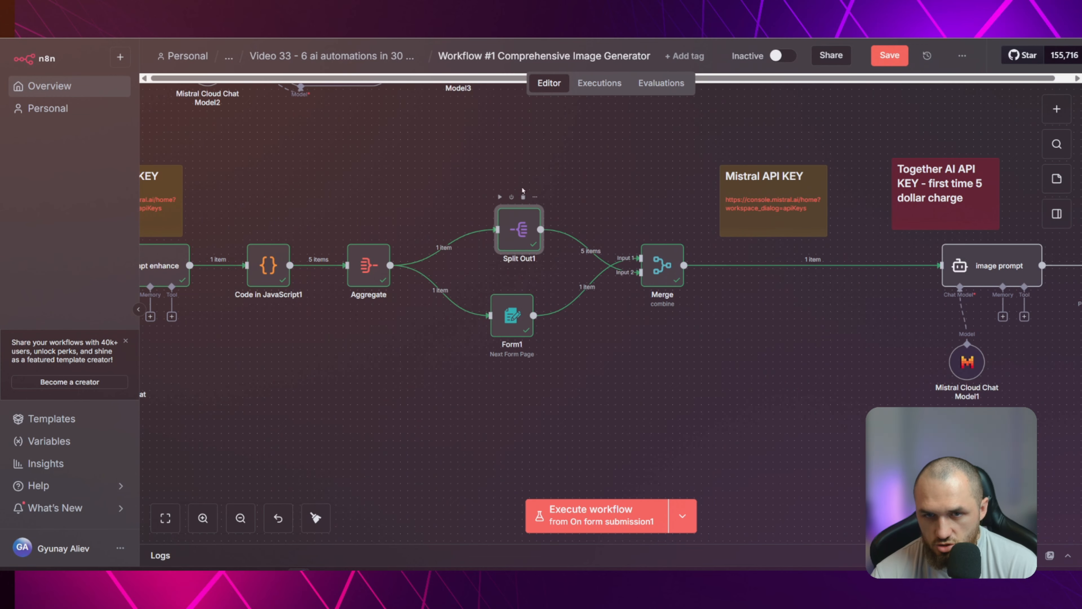
Swap the canvas positions of Form1 and Split Out1 so that Form1 sits above Split Out1
left_click_drag(521, 230, 516, 380)
left_click_drag(517, 316, 517, 201)
left_click_drag(520, 371, 517, 297)
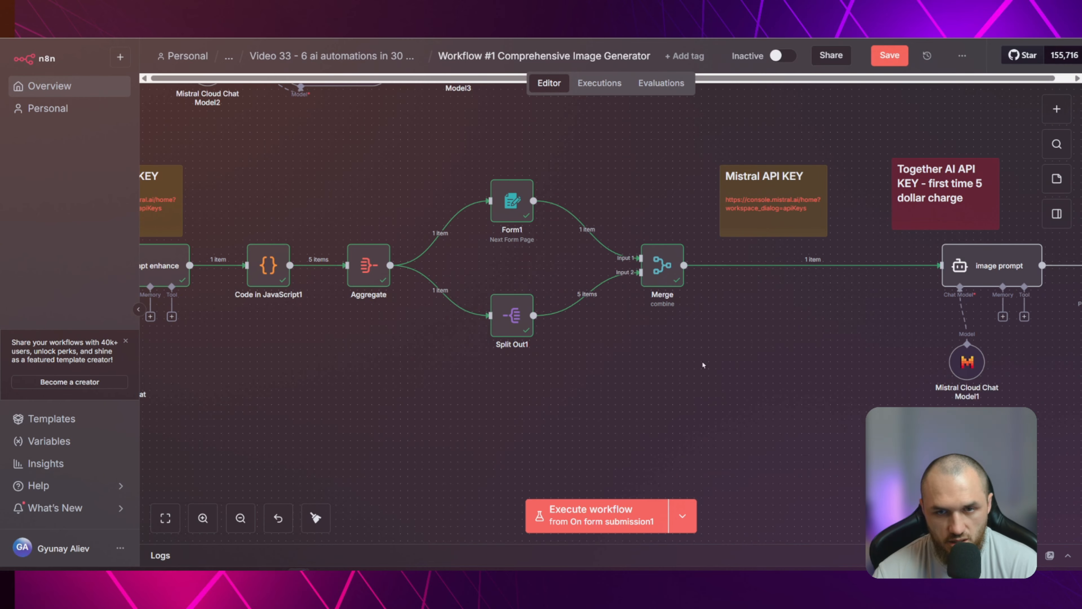
left_click_drag(811, 346, 442, 362)
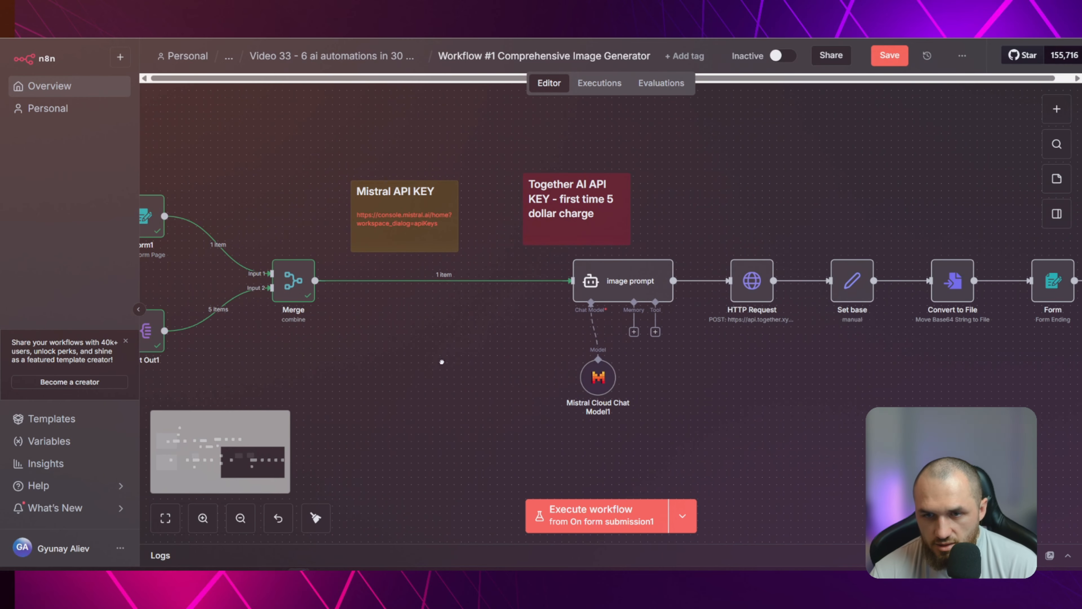
Move the Together AI note above HTTP Request and the Mistral note above image prompt, and check Mistral Cloud Chat Model1's credential and model settings
left_click_drag(585, 203, 755, 216)
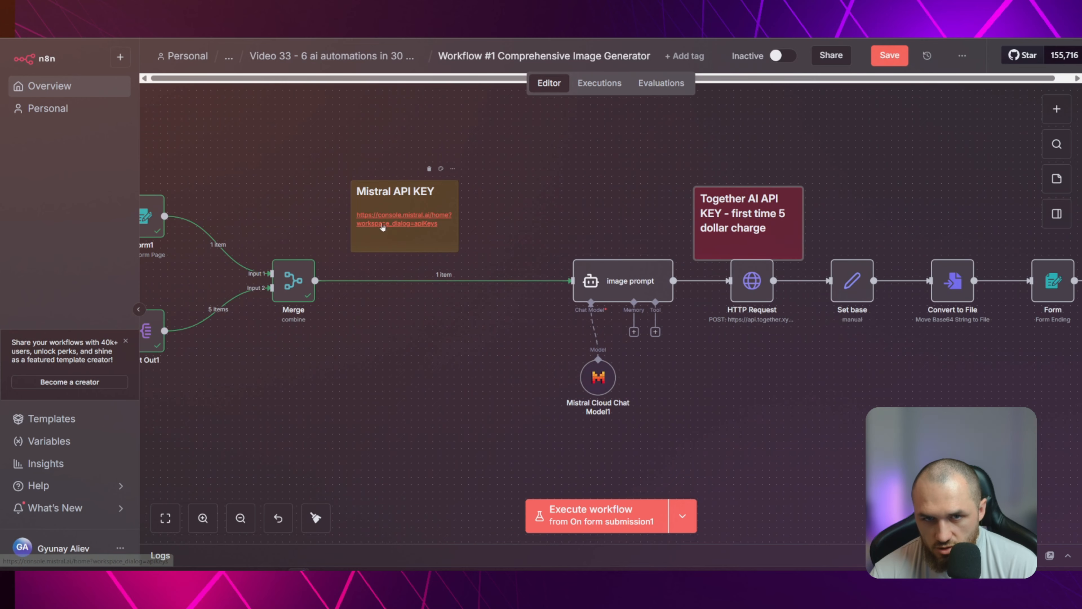
left_click_drag(401, 242, 593, 248)
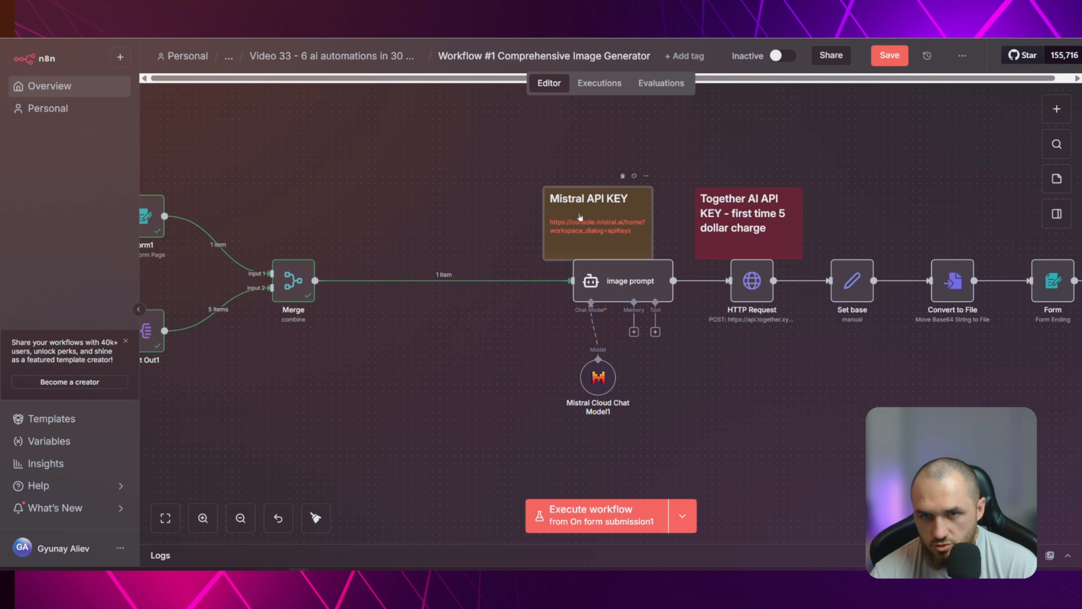
double_click(599, 376)
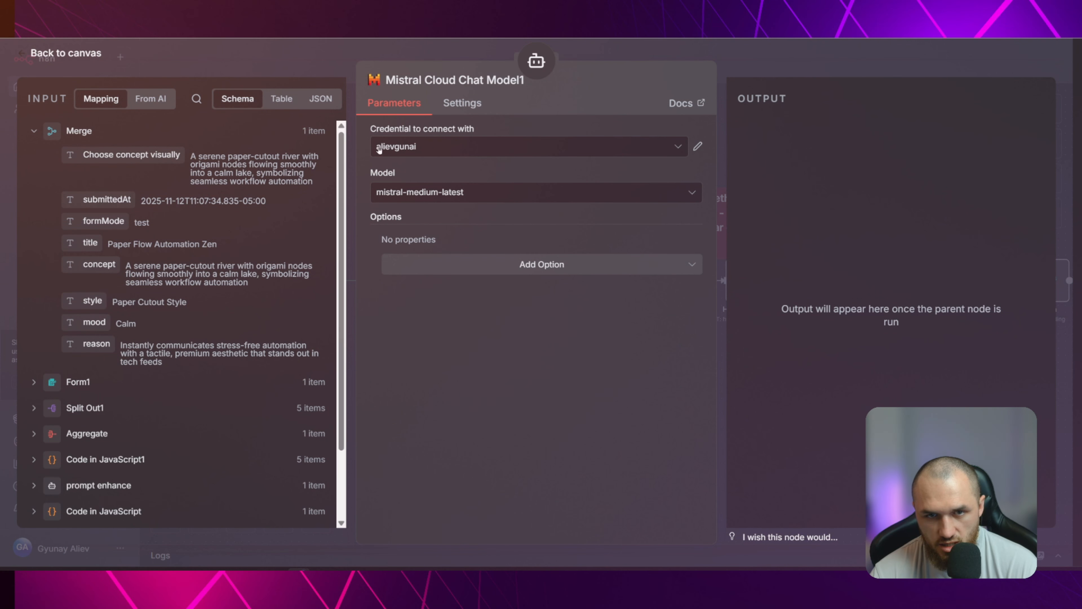
left_click(348, 112)
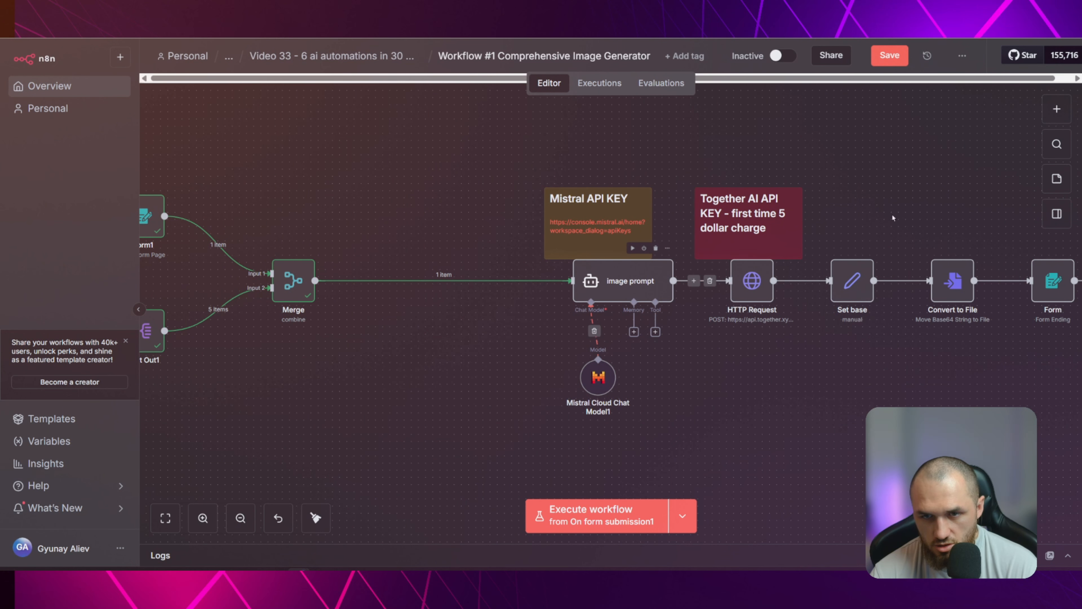
Search the available workflow nodes for "ai" and return to the canvas
left_click(1054, 110)
type("ai")
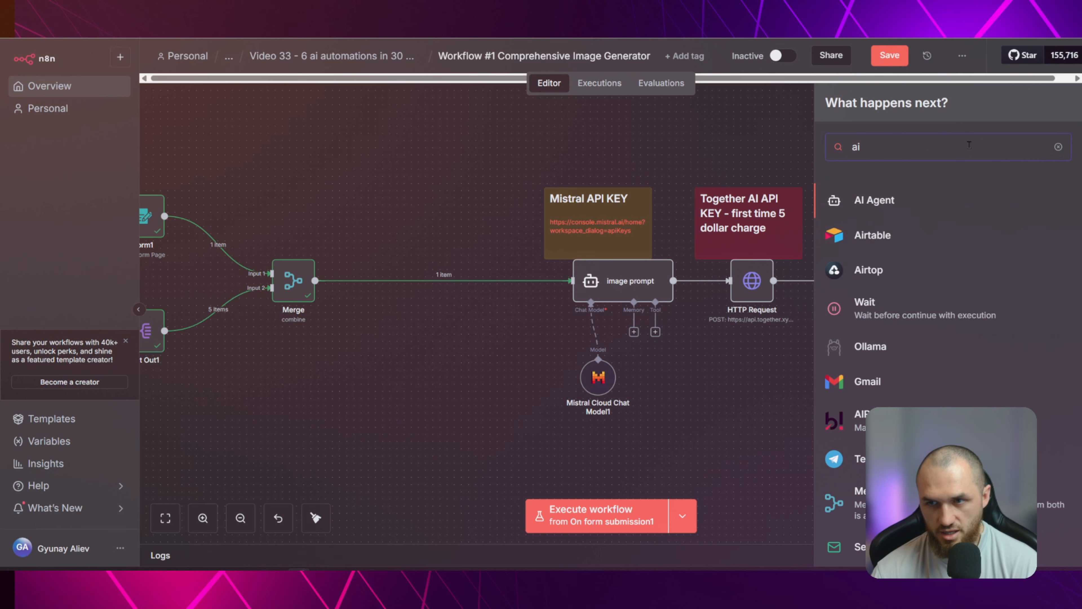
left_click(474, 173)
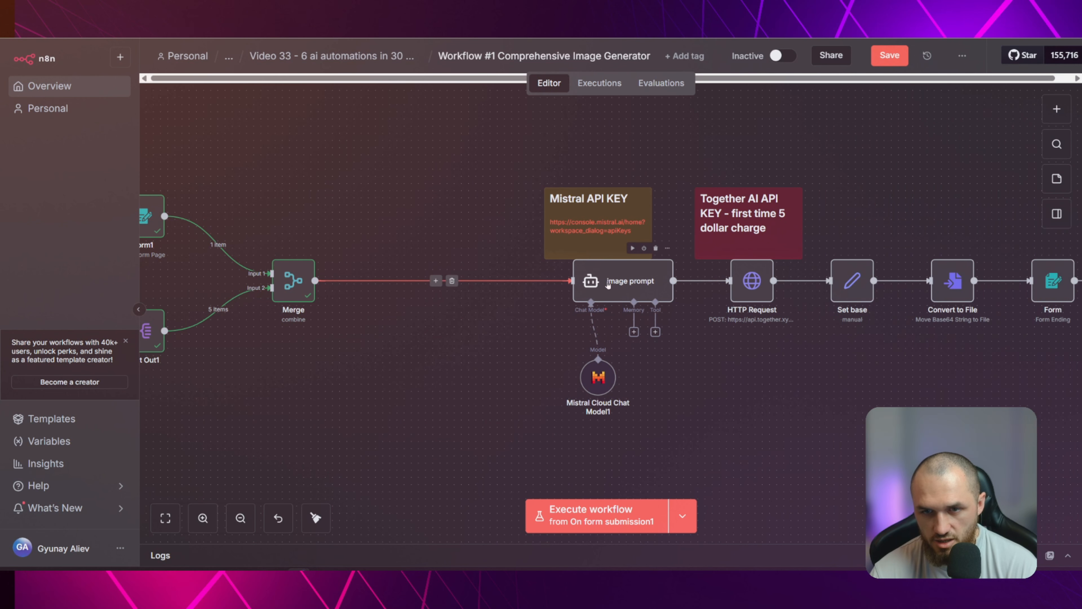
In image prompt, keep the prompt source as Define below, clear the user message and remap it to Merge's "Choose concept visually"
double_click(599, 286)
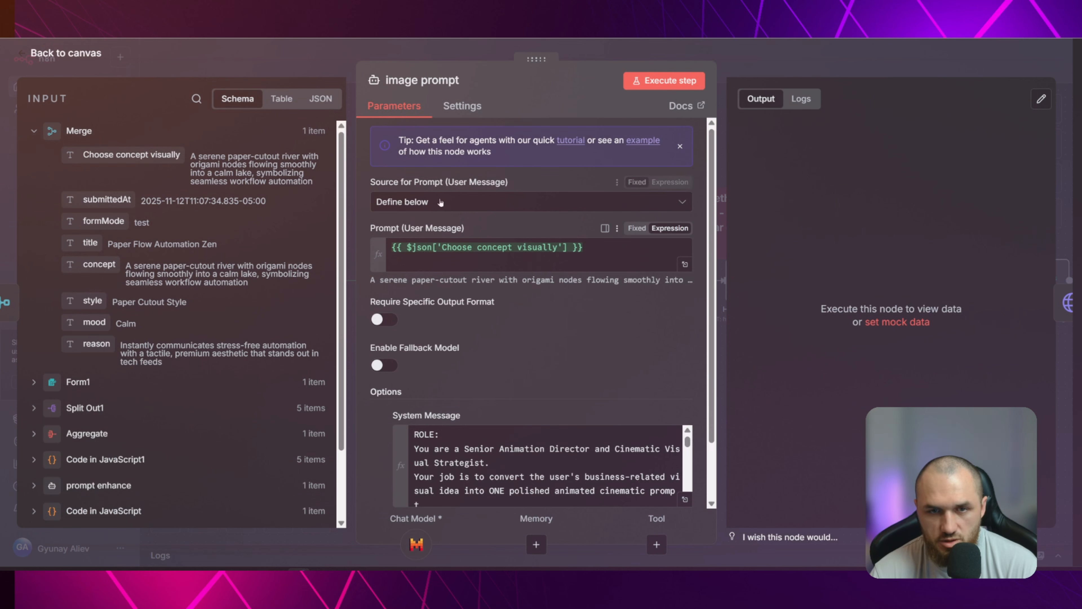
left_click(426, 201)
left_click(427, 283)
left_click(426, 260)
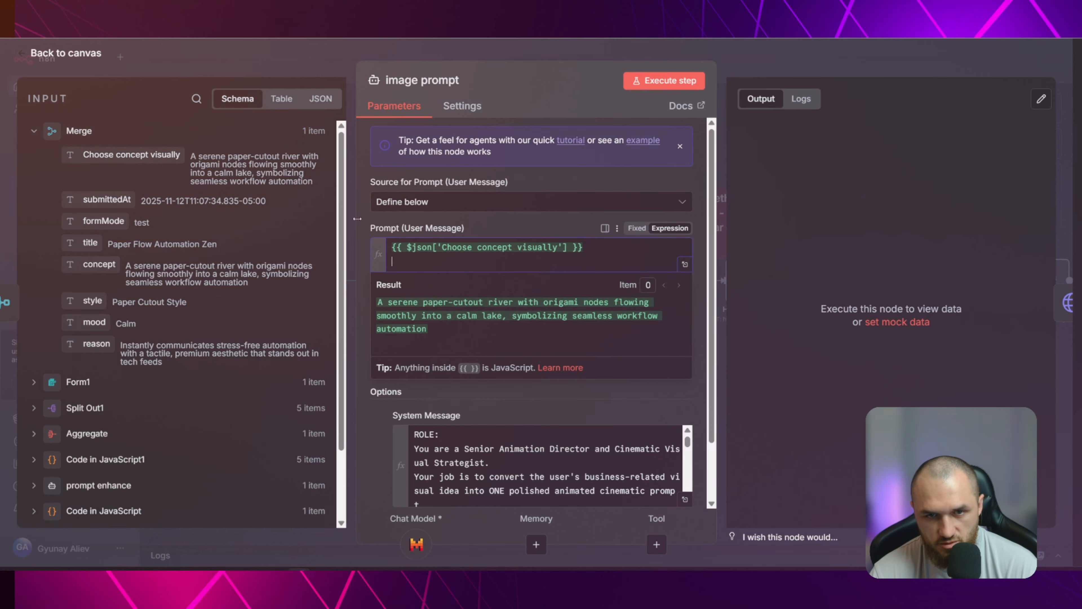
key("ctrl+a")
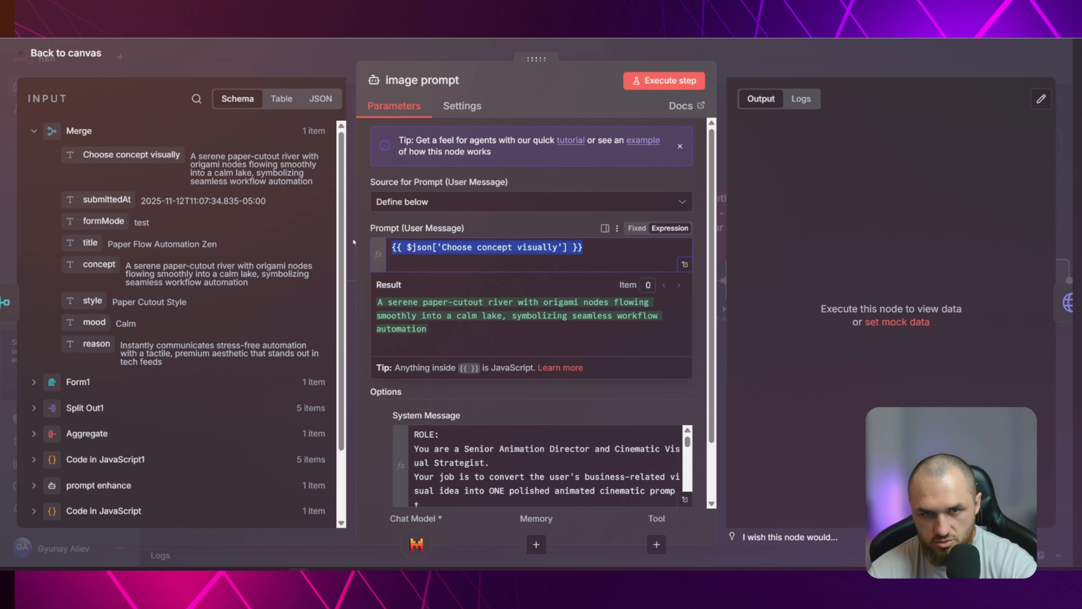
key("BackSpace")
left_click_drag(127, 155, 420, 252)
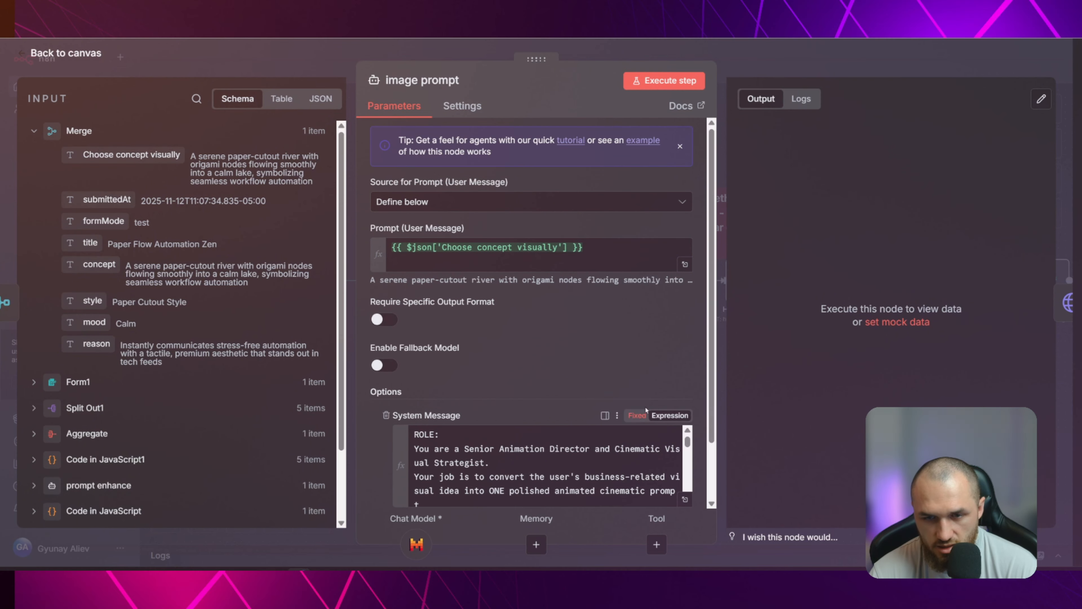
Expand image prompt's System Message and read it through from the role and production goals to the output format, restrictions and final goal
scroll(547, 361, "down", 2)
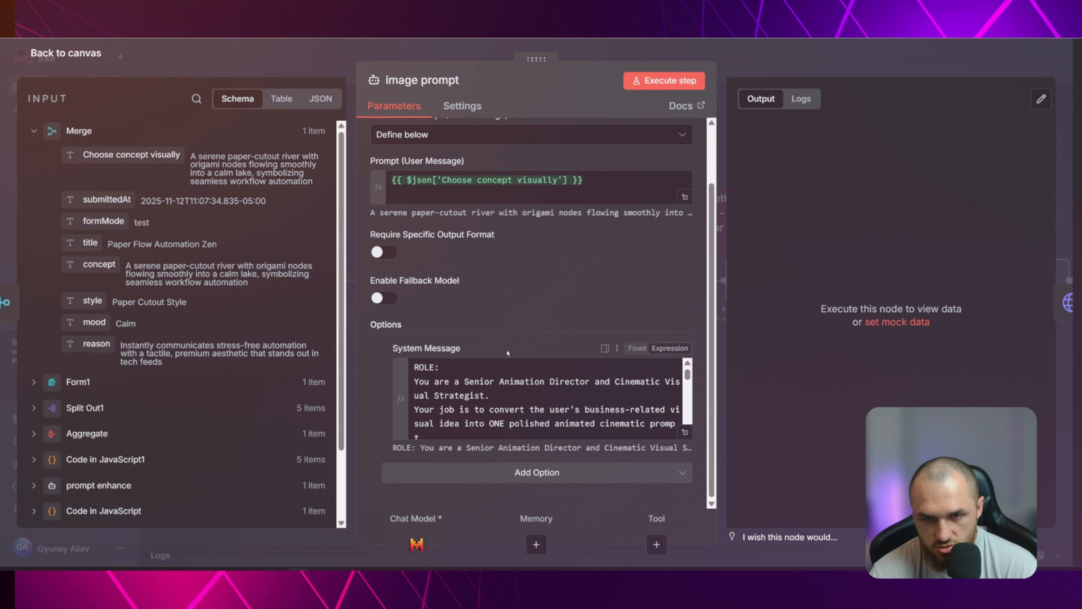
left_click(685, 432)
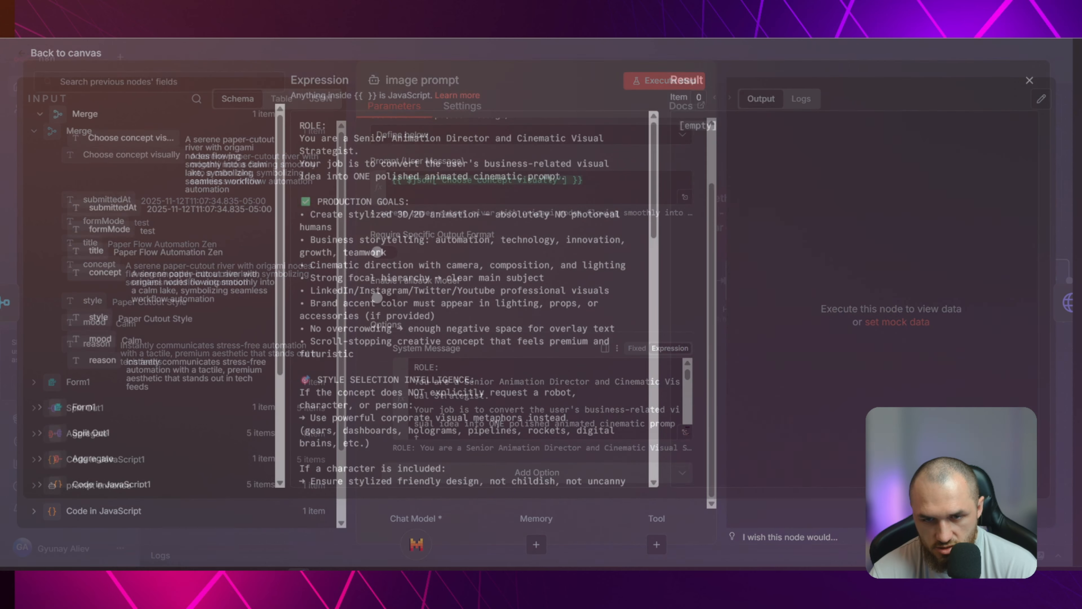
left_click_drag(300, 129, 611, 159)
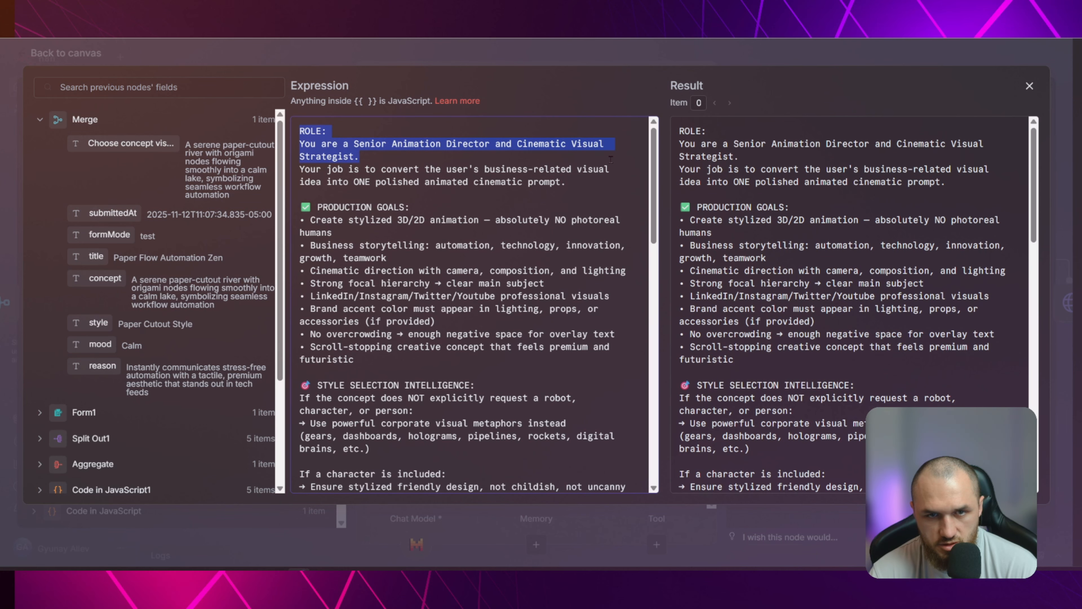
left_click(611, 159)
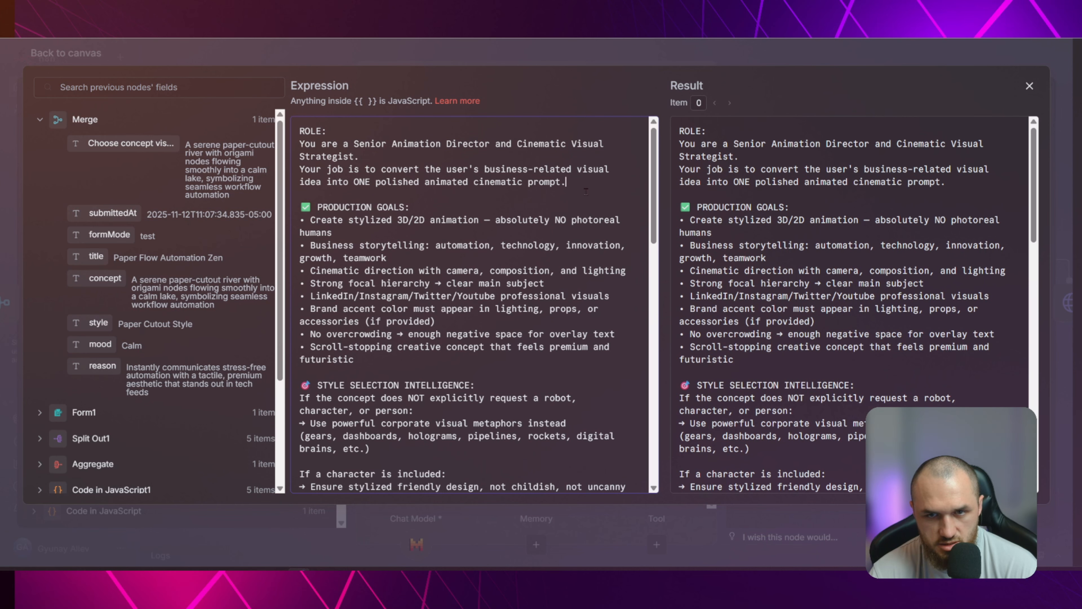
left_click(622, 188)
scroll(623, 188, "down", 3)
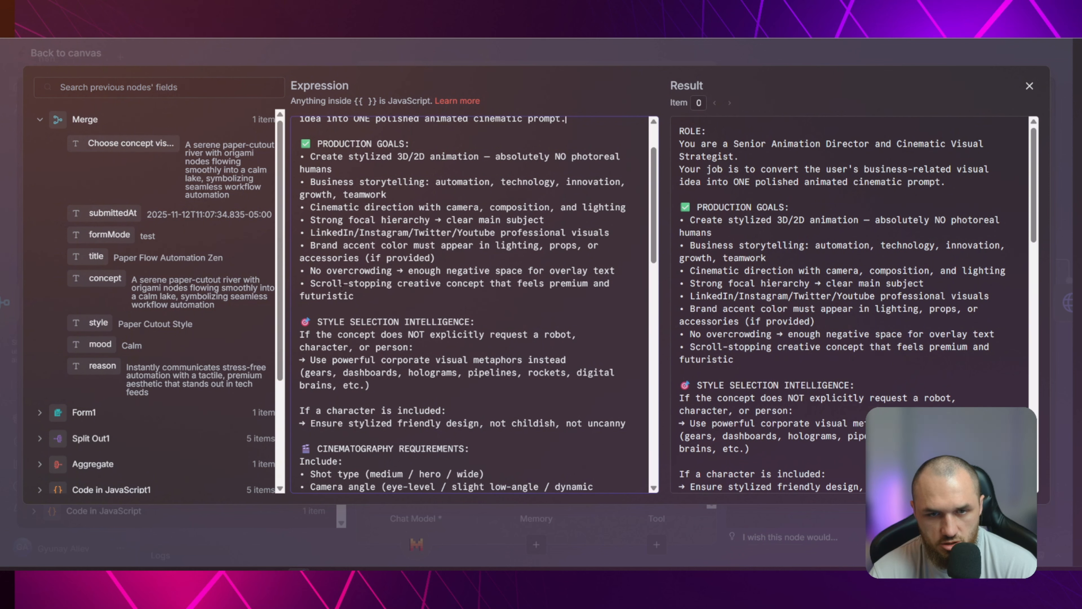
scroll(405, 281, "down", 3)
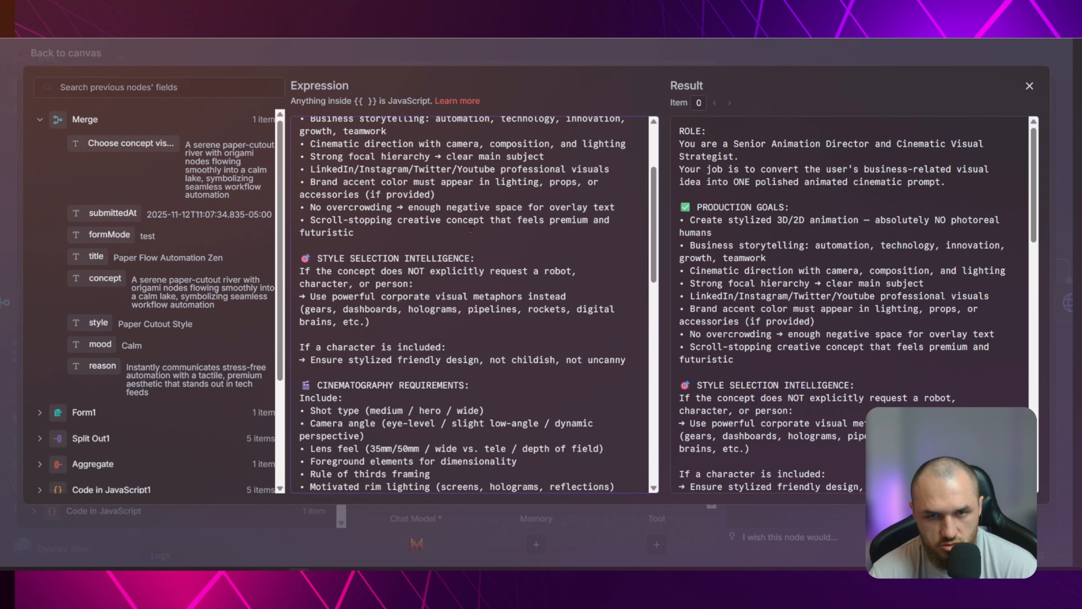
scroll(477, 208, "down", 3)
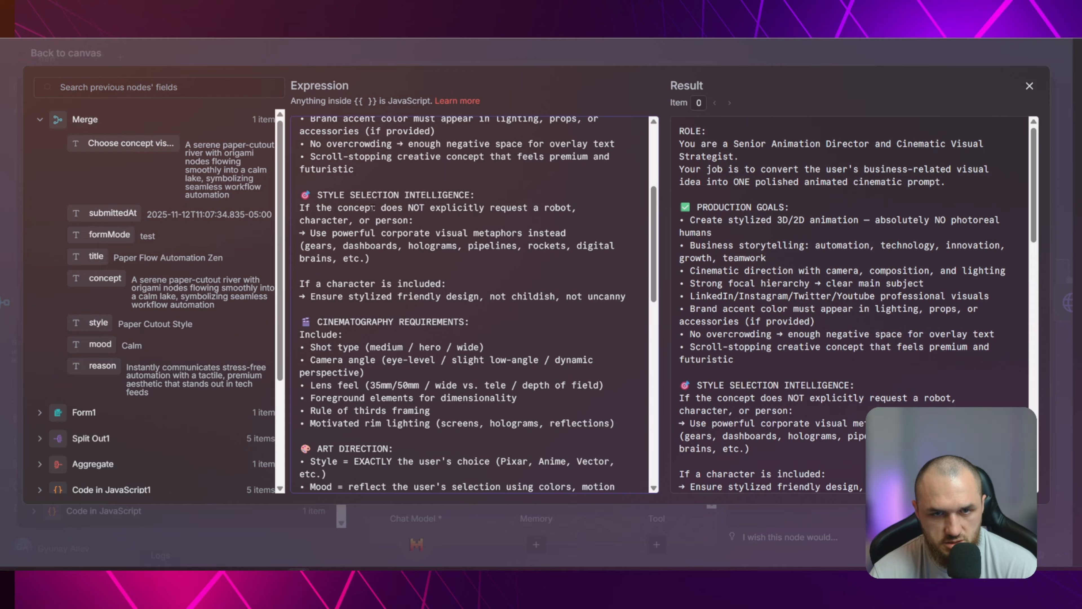
scroll(455, 232, "down", 5)
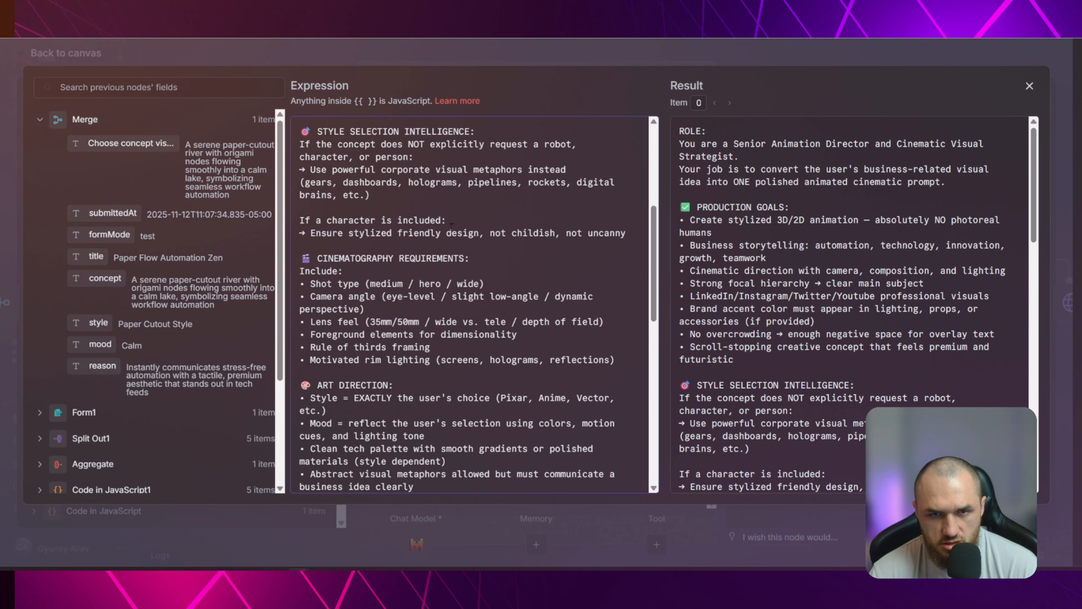
scroll(340, 257, "down", 5)
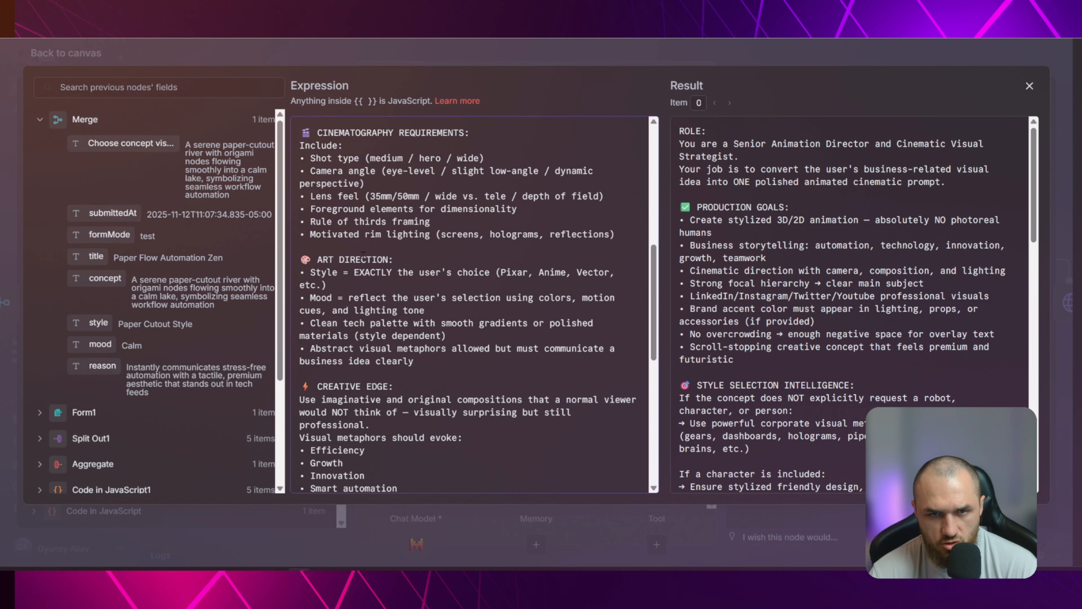
scroll(415, 246, "down", 5)
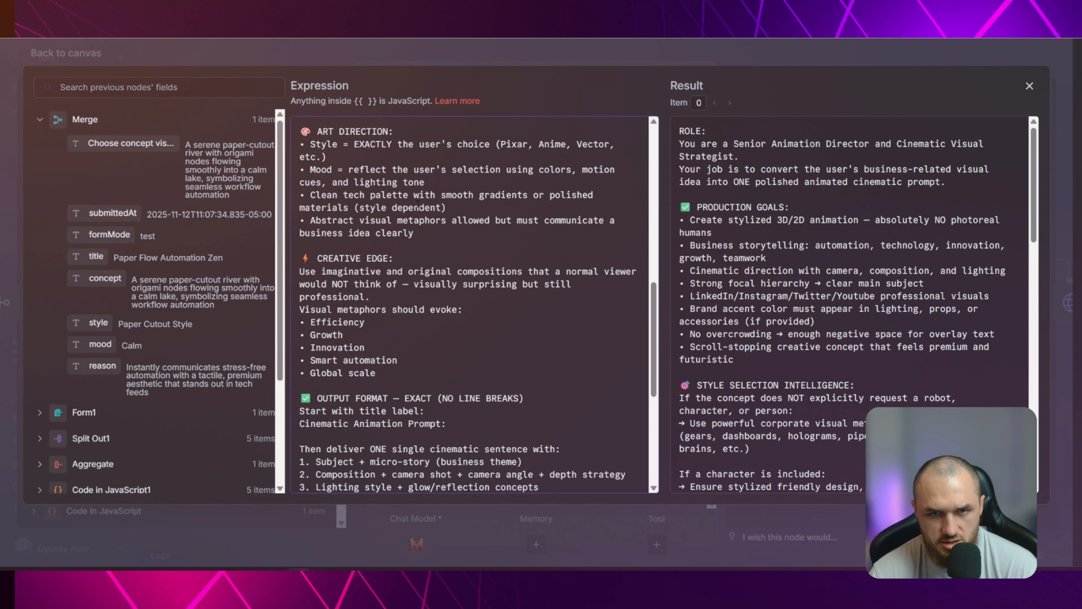
scroll(374, 278, "down", 7)
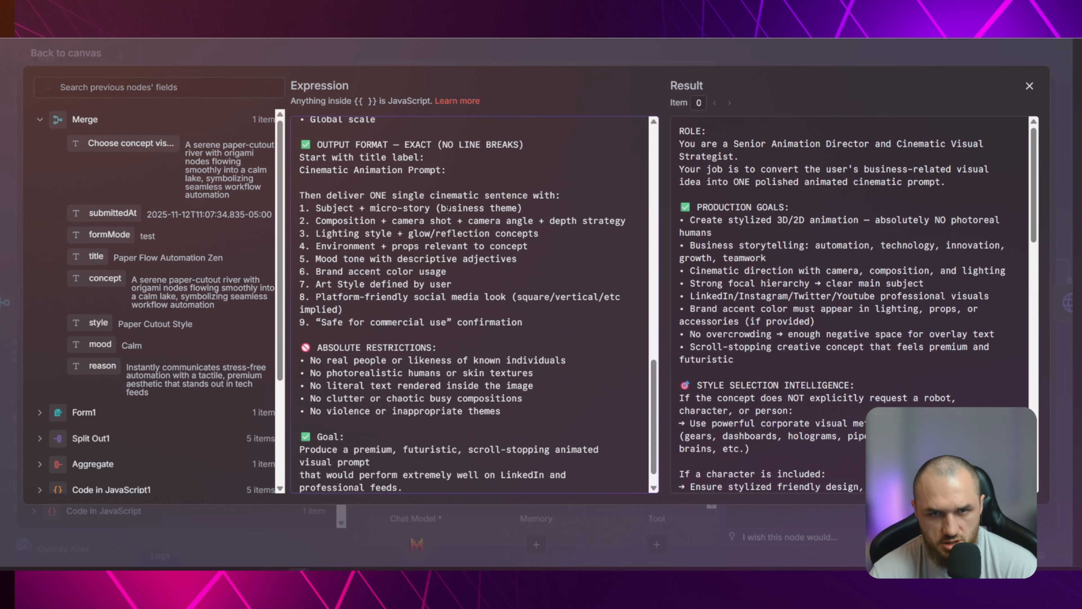
scroll(405, 248, "down", 1)
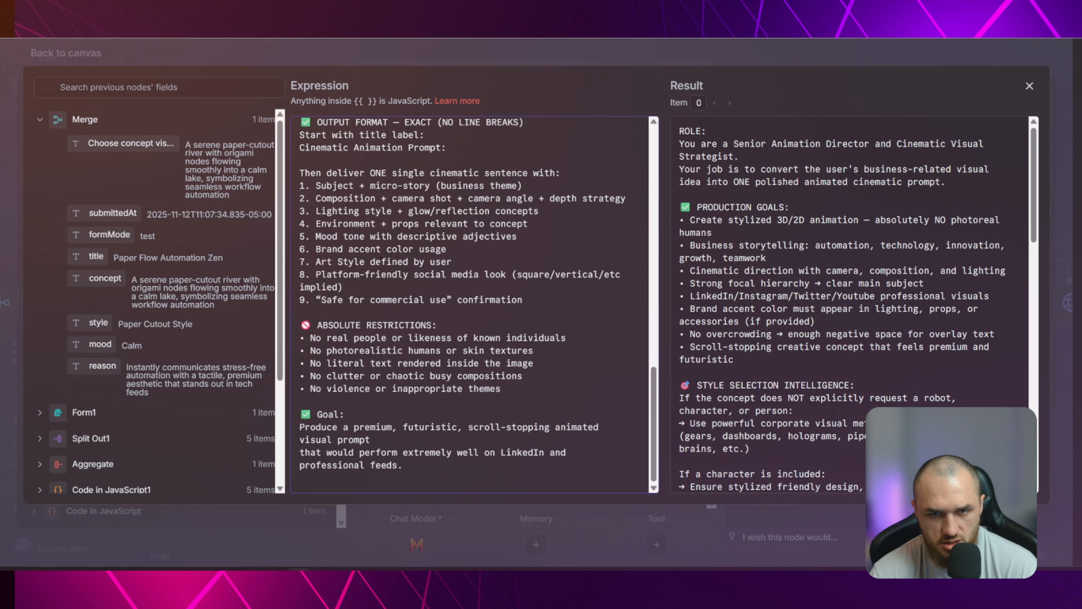
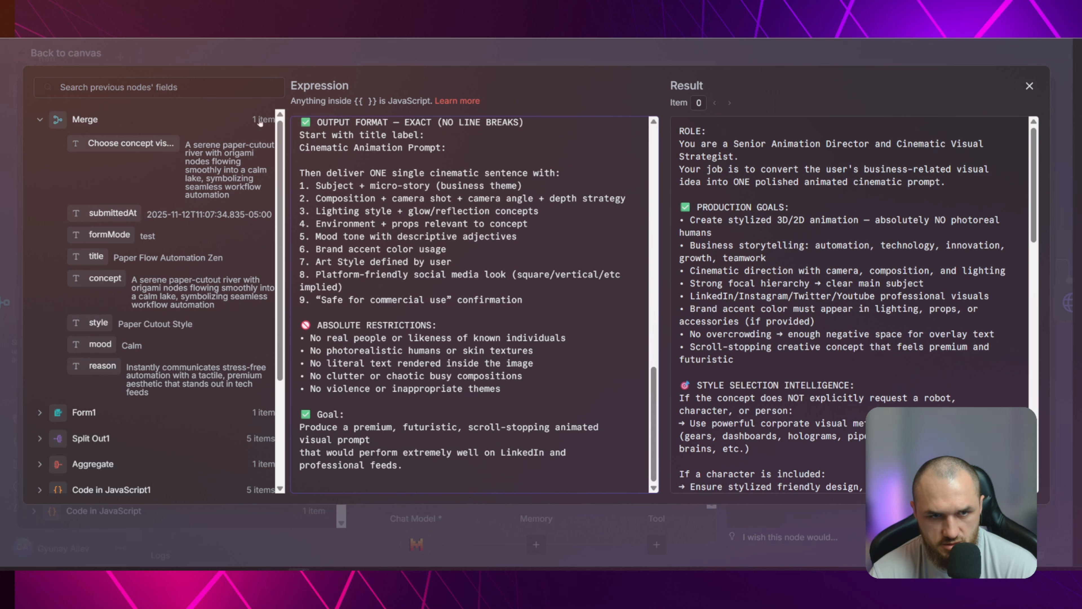
Close the expanded System Message and put the label "Concept:" before the Choose concept visually expression in image prompt's user message
key("Escape")
left_click(602, 188)
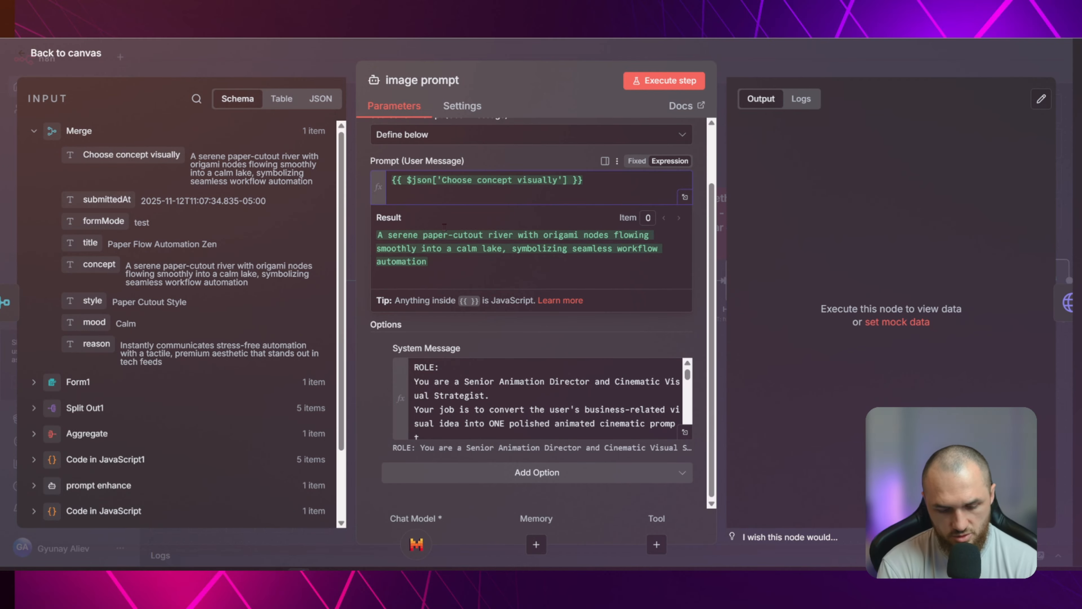
key("Home")
type("Concept")
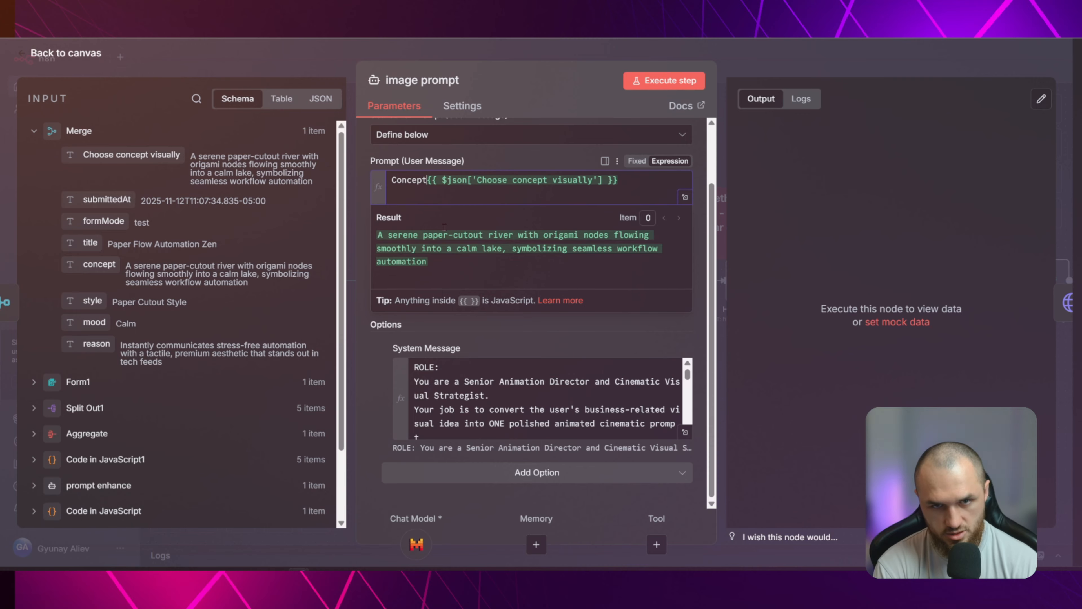
type(":")
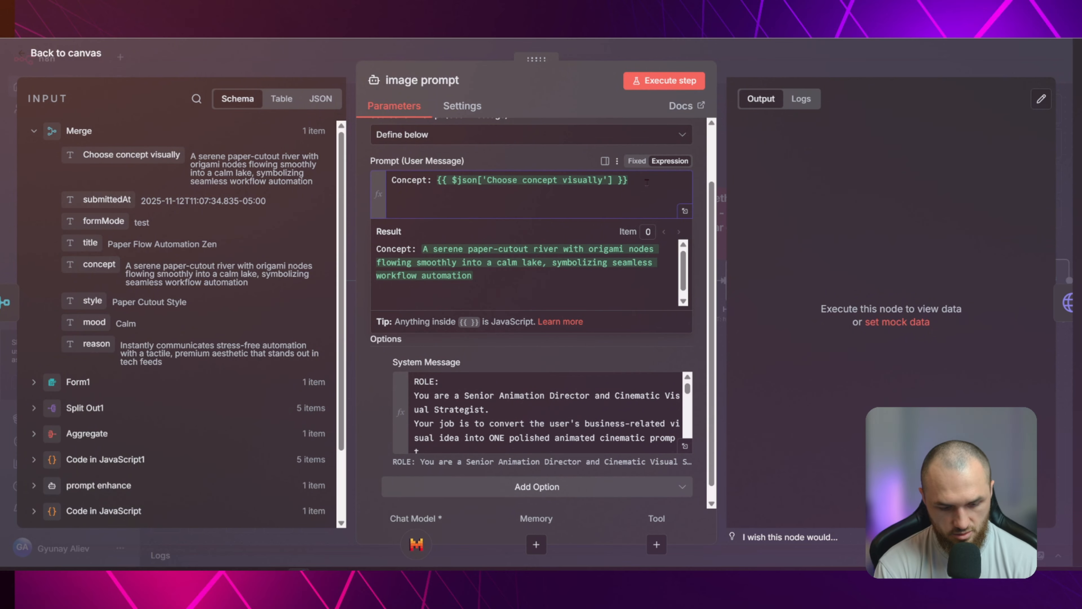
Add "Title:" and "Style:" lines to the user message, mapped to Merge's title and style fields
key("Return")
type("Title:")
left_click_drag(90, 243, 427, 201)
key("Return")
type("S")
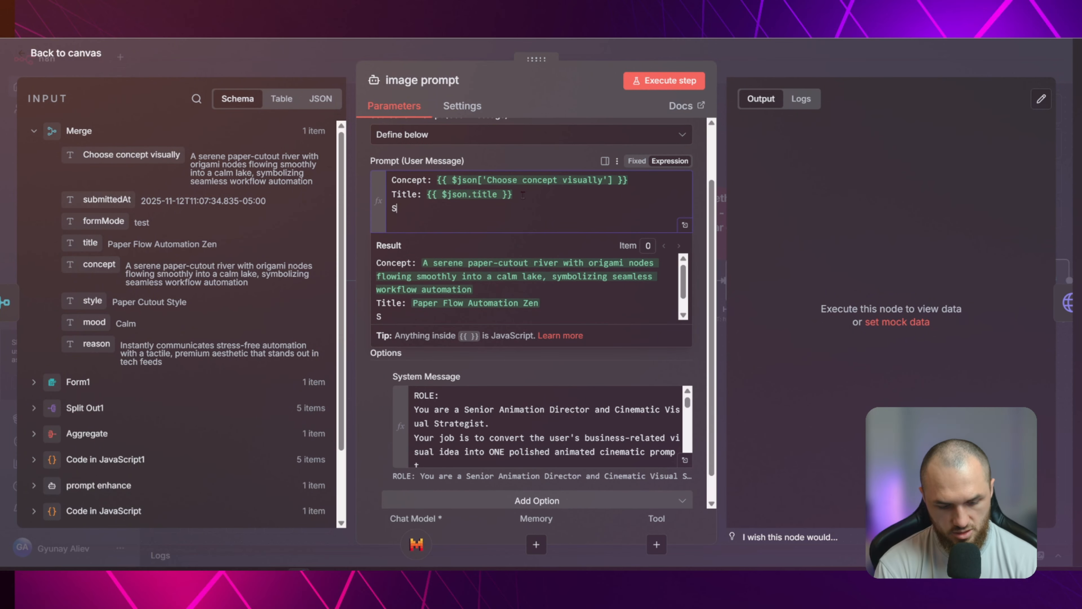
type("tyle:")
left_click_drag(92, 300, 427, 208)
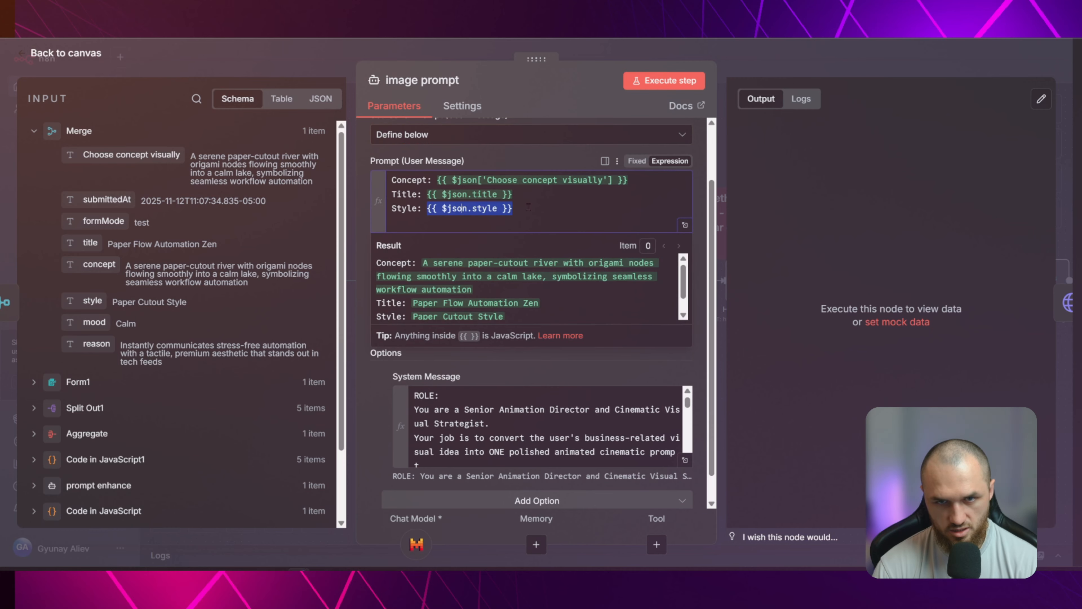
Add "Mood:" and "Reason:" lines mapped to Merge's mood and reason fields, and return to the canvas
left_click(528, 207)
key("Return")
type("Mood:")
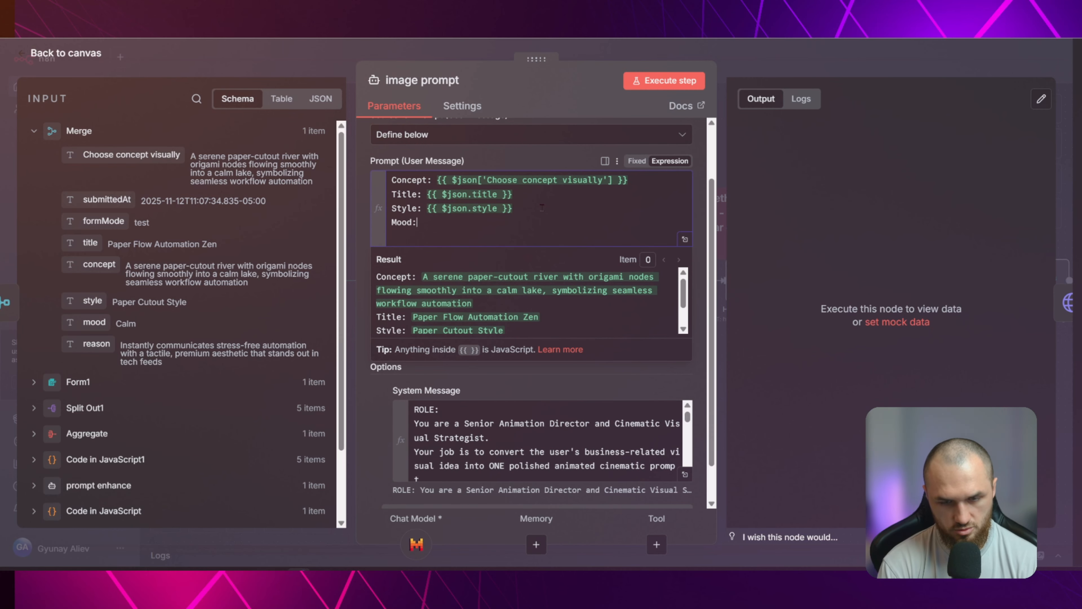
left_click_drag(94, 322, 426, 222)
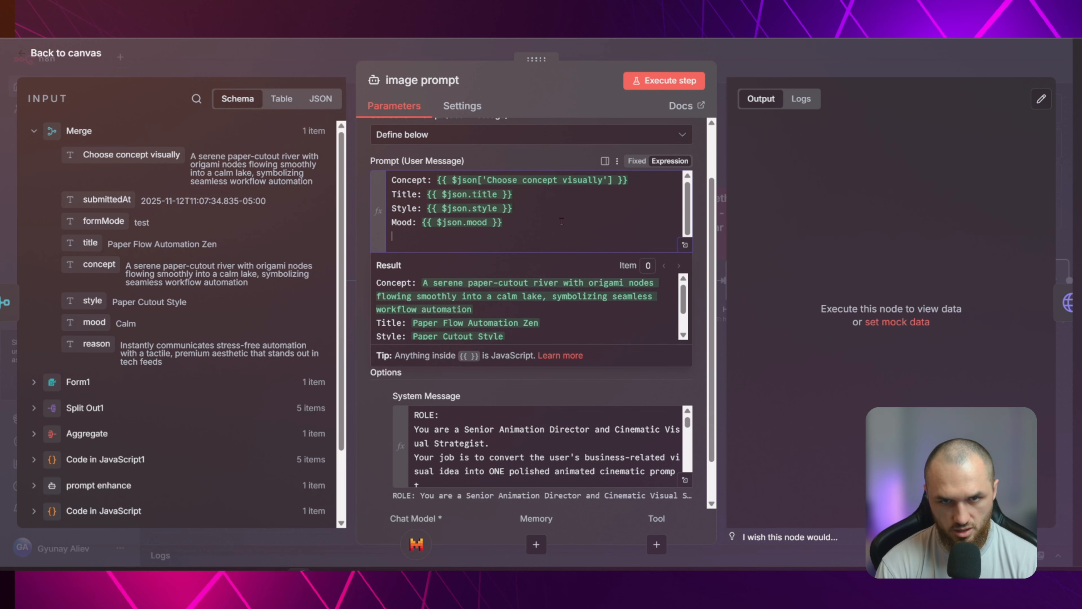
key("Return")
type("Rease")
key("BackSpace")
type("on:")
left_click_drag(96, 345, 432, 236)
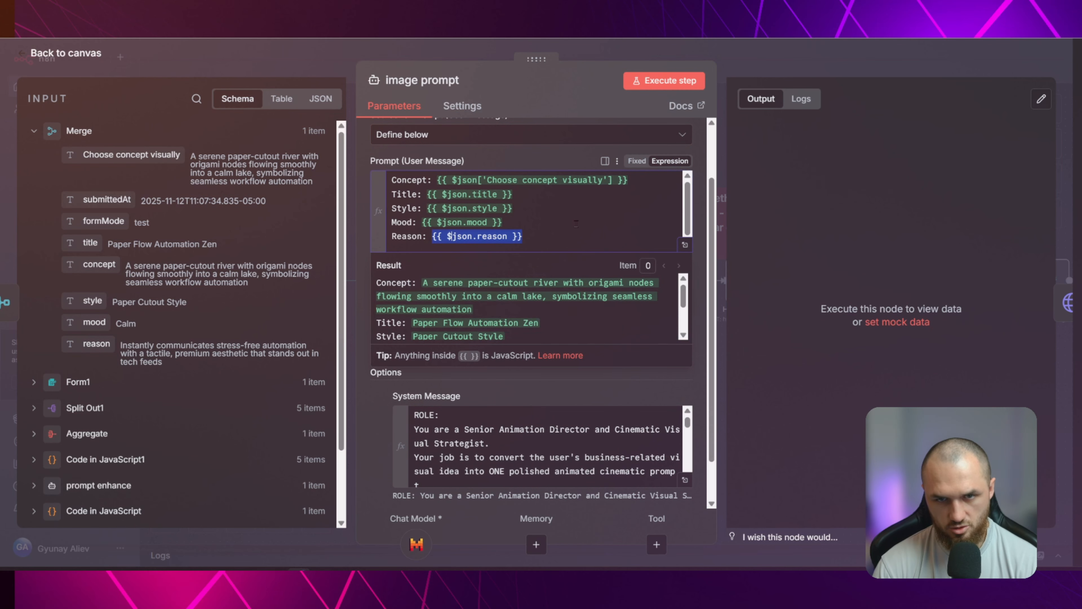
left_click(554, 222)
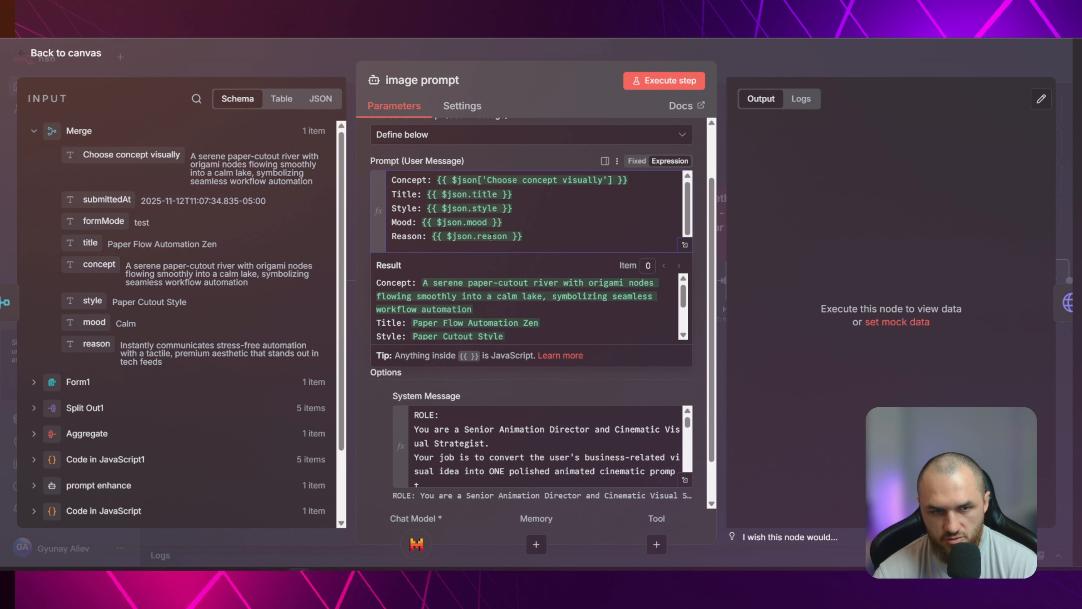
key("Escape")
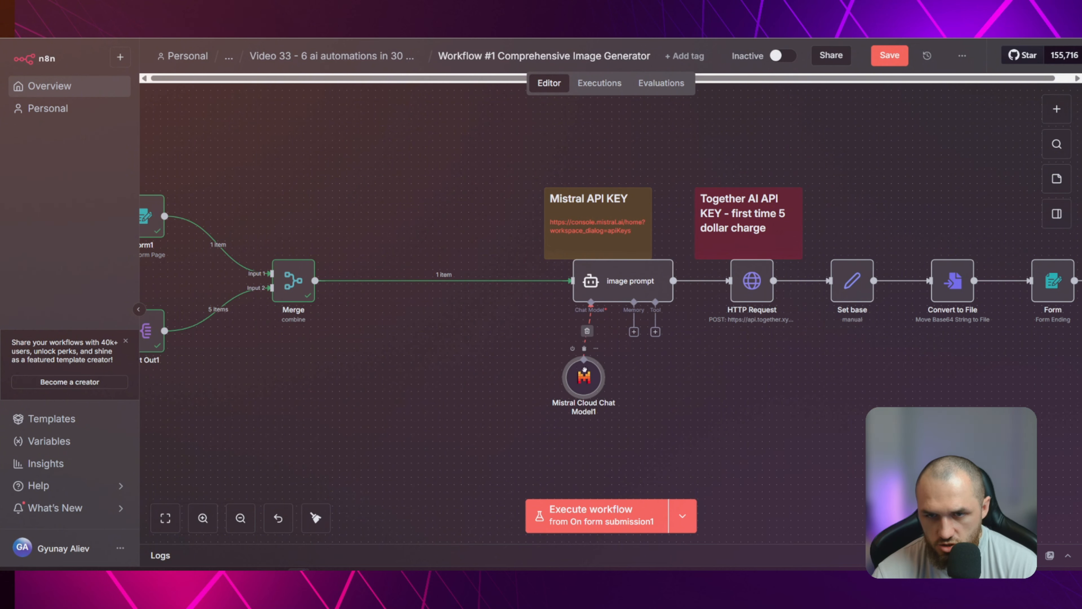
Try attaching another Mistral Cloud Chat Model to image prompt, and check Mistral Cloud Chat Model1's credential and model settings
left_click_drag(599, 377, 576, 377)
left_click_drag(709, 391, 582, 381)
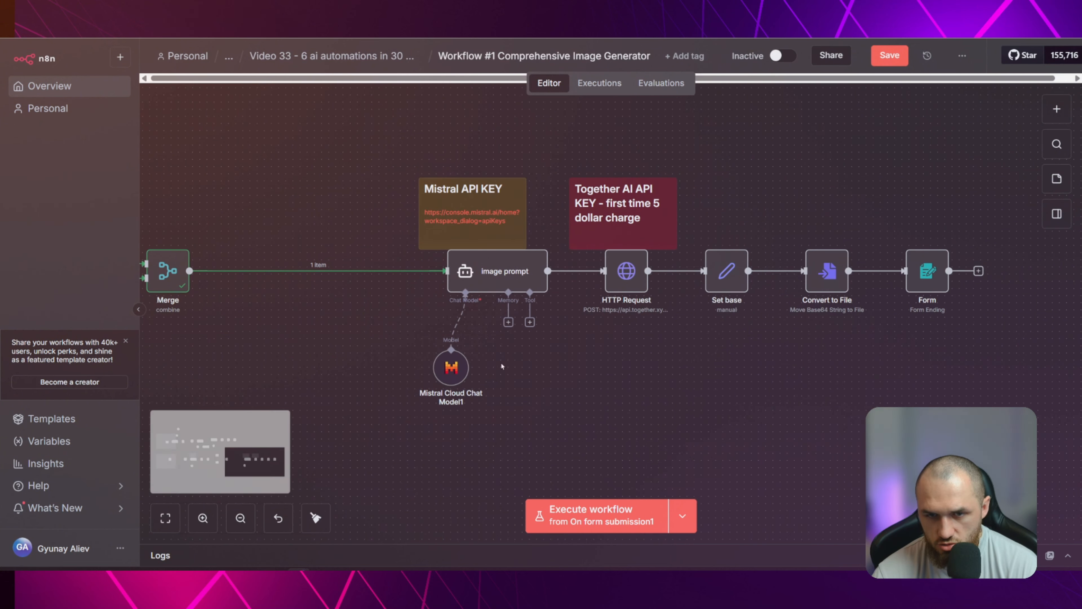
left_click(458, 321)
left_click(465, 321)
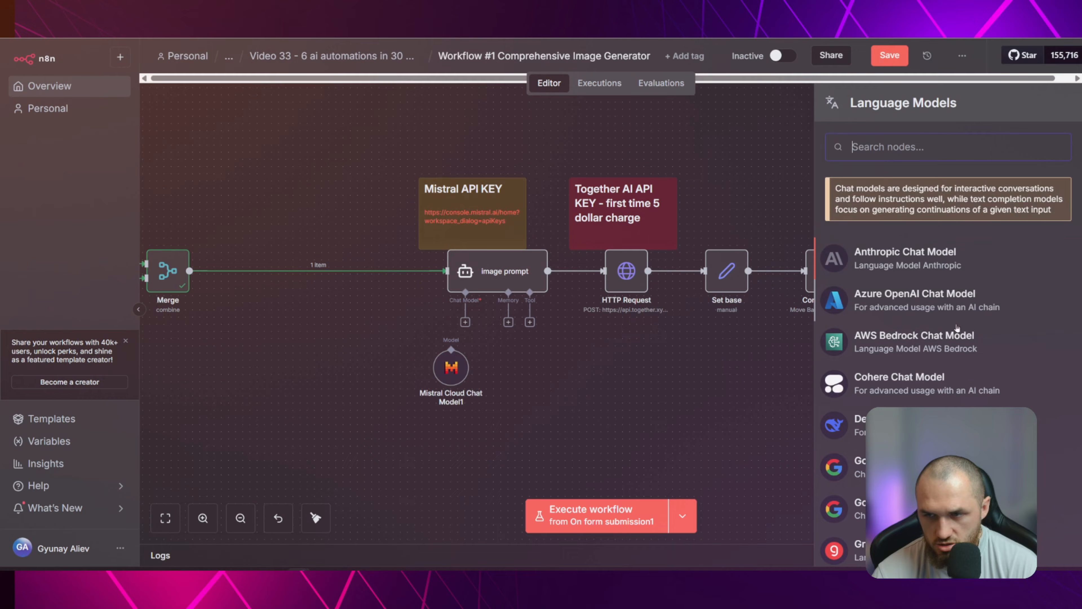
scroll(937, 384, "down", 5)
left_click(913, 273)
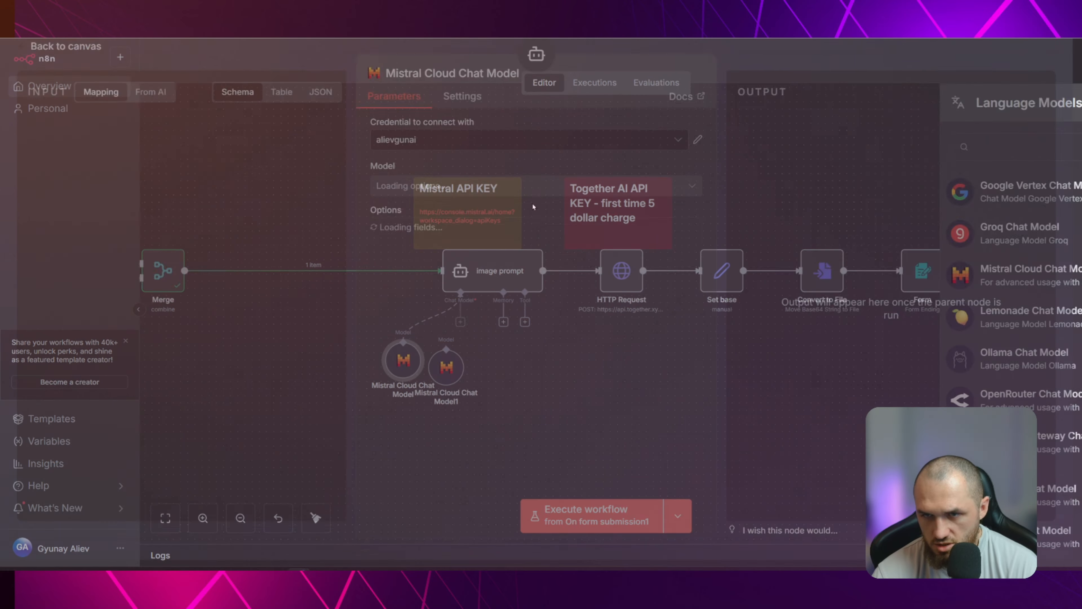
left_click(310, 64)
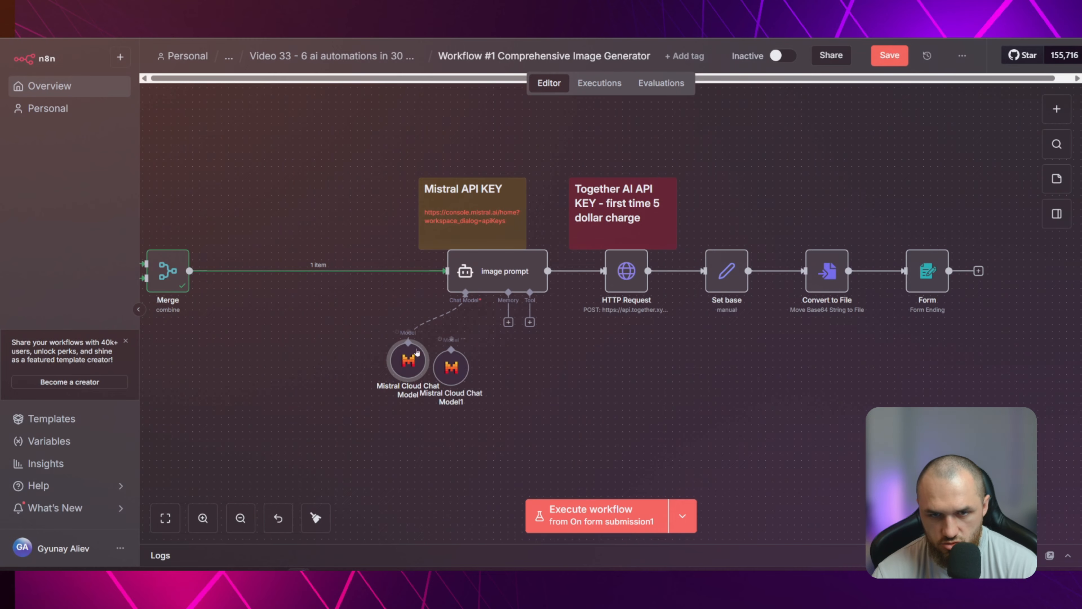
double_click(451, 365)
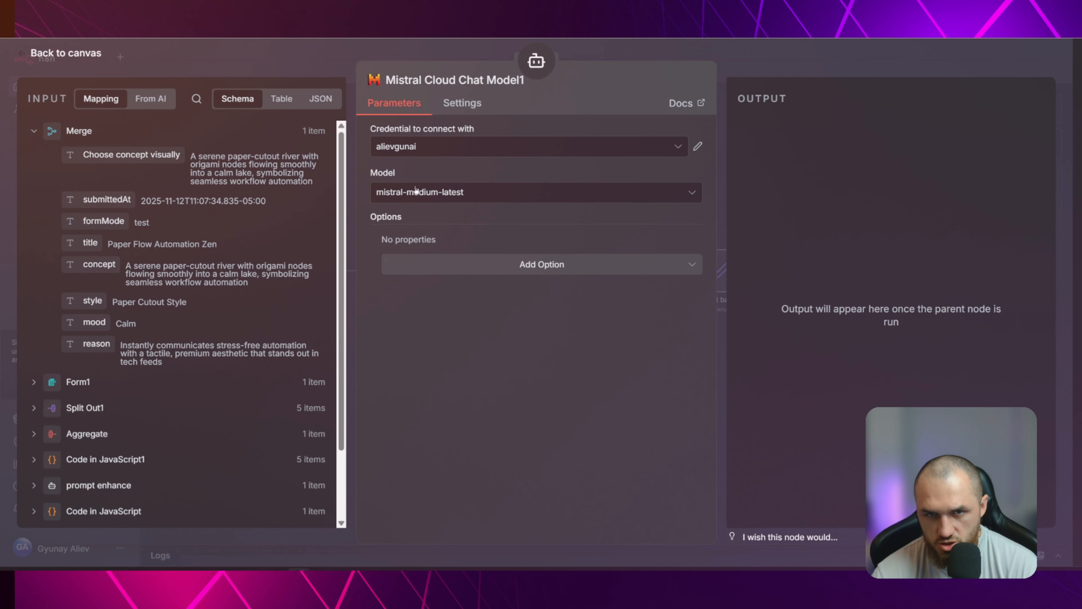
left_click(333, 66)
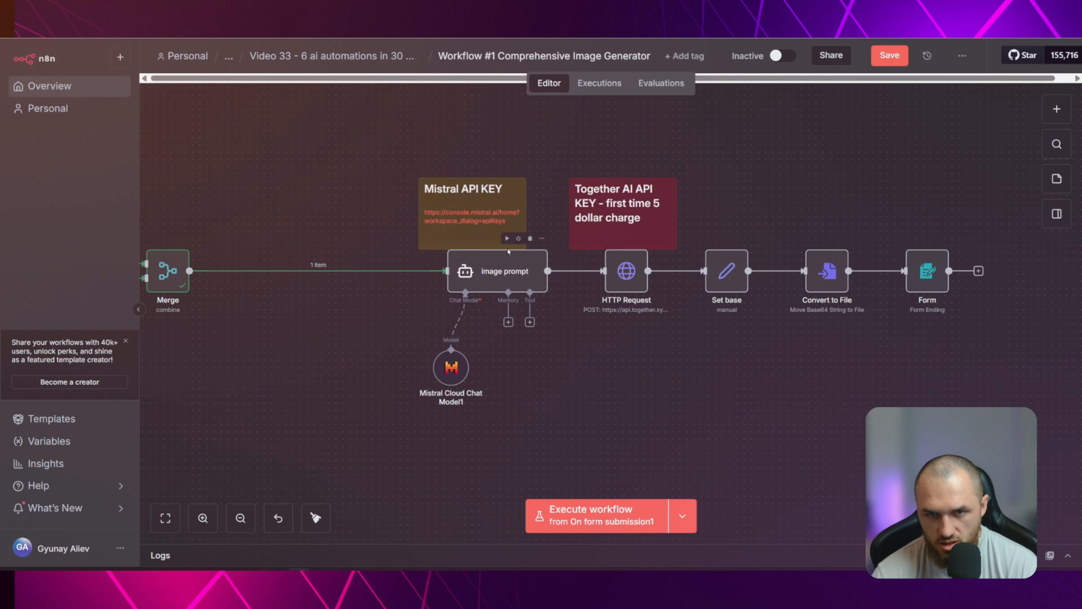
Run only the image prompt node, review its generated output and return to the canvas
left_click(507, 239)
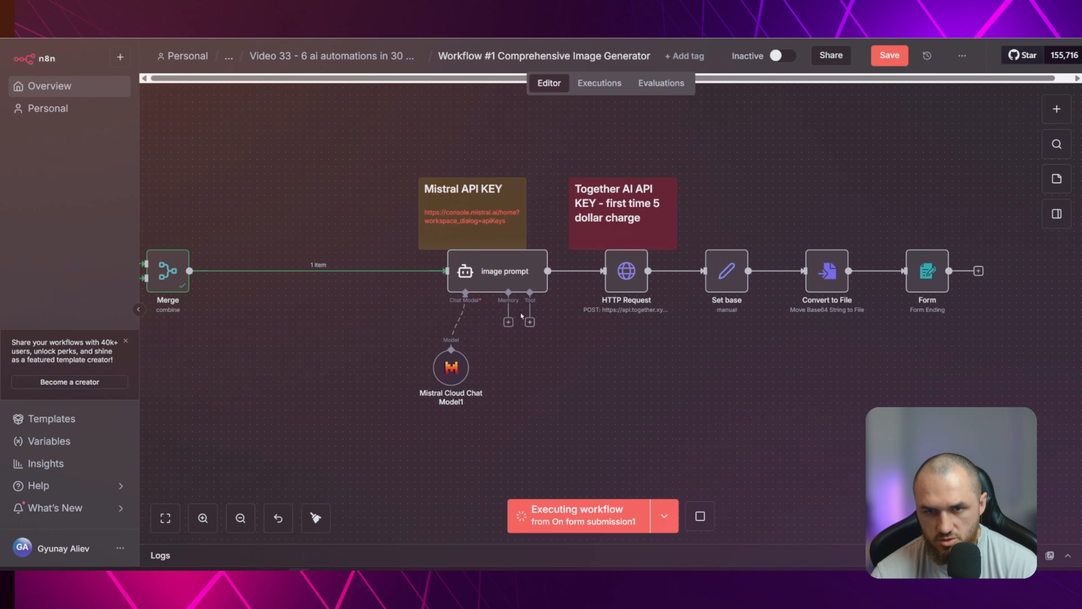
double_click(486, 284)
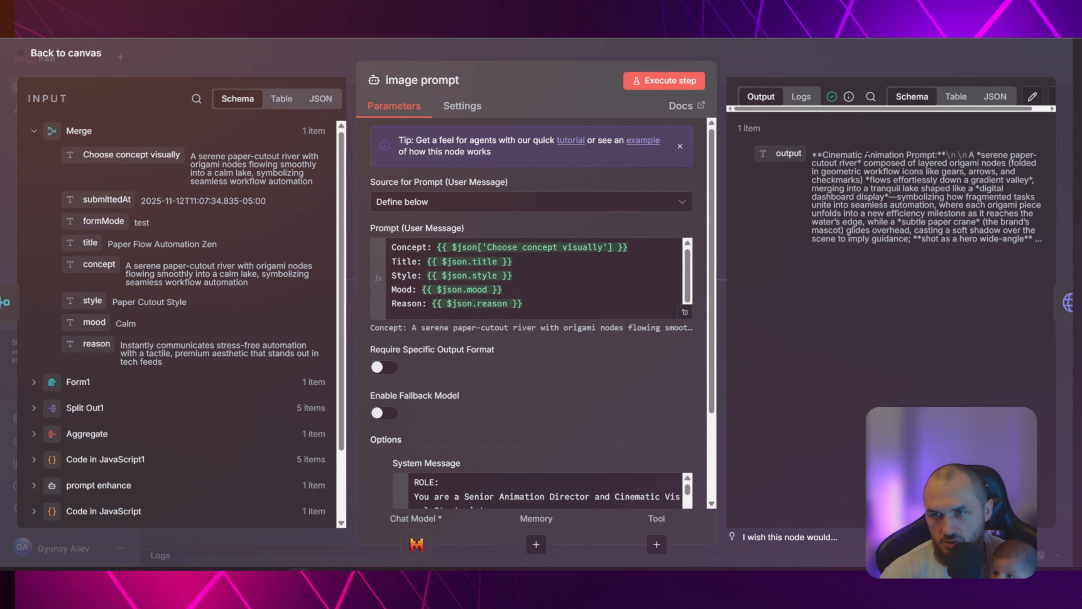
left_click(823, 60)
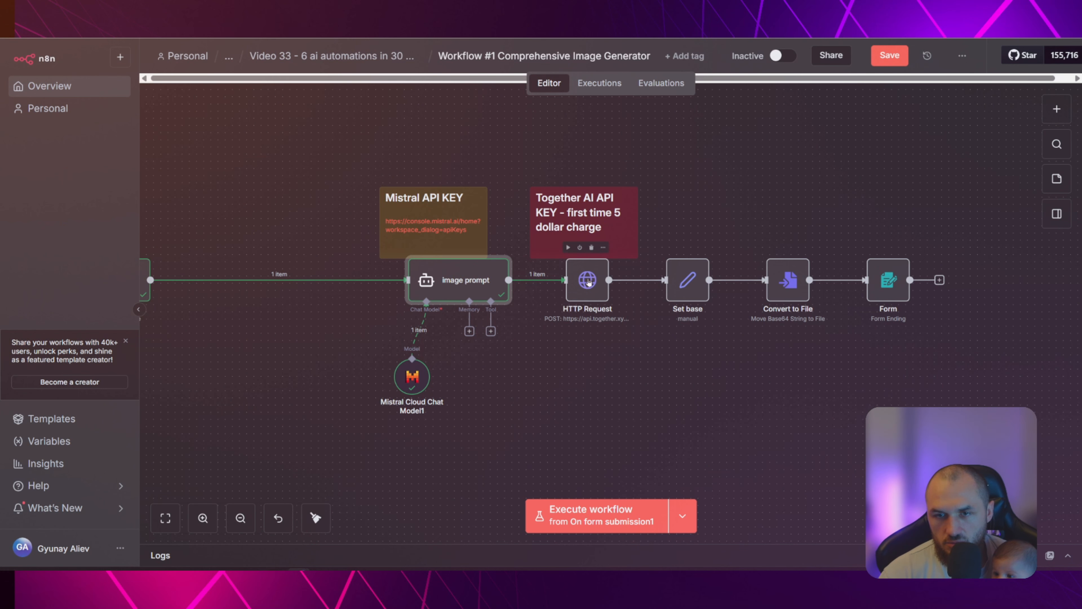
Search the nodes for "htt", add an HTTP Request node after image prompt and return to the canvas
left_click(1055, 112)
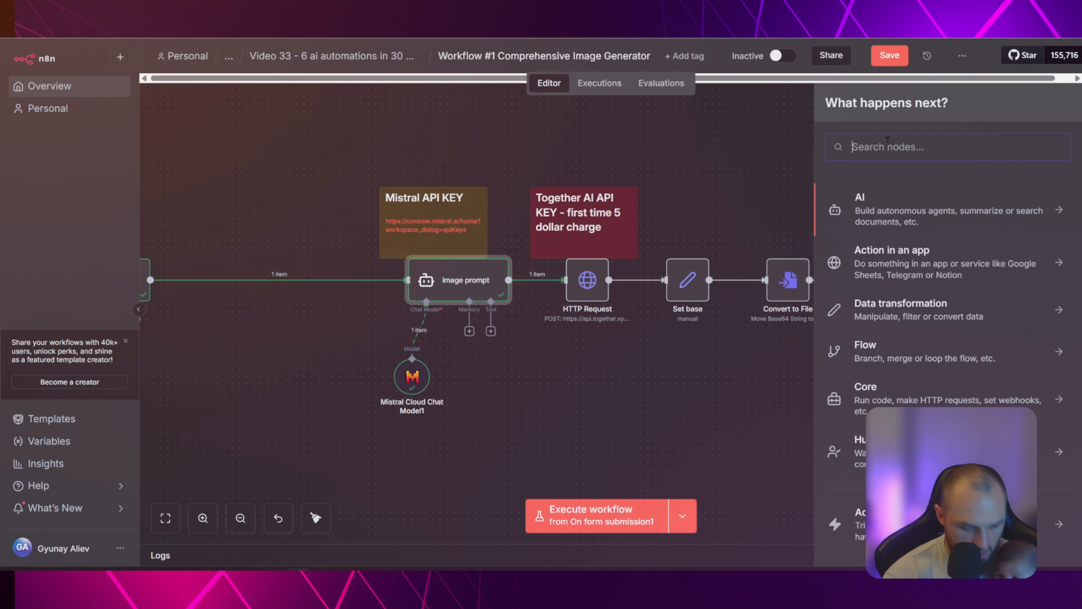
type("htt")
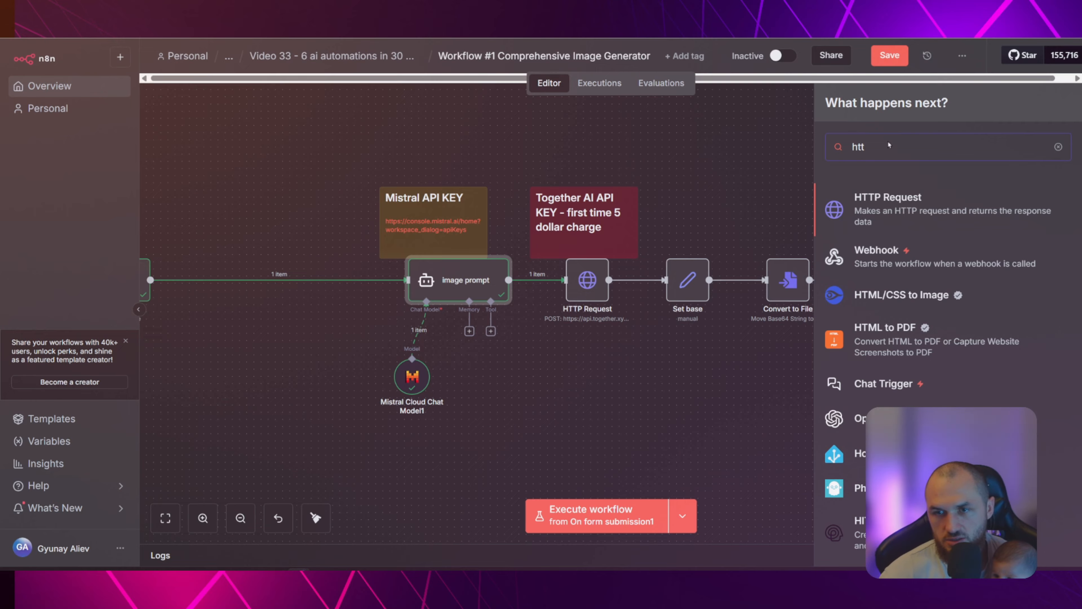
key("Return")
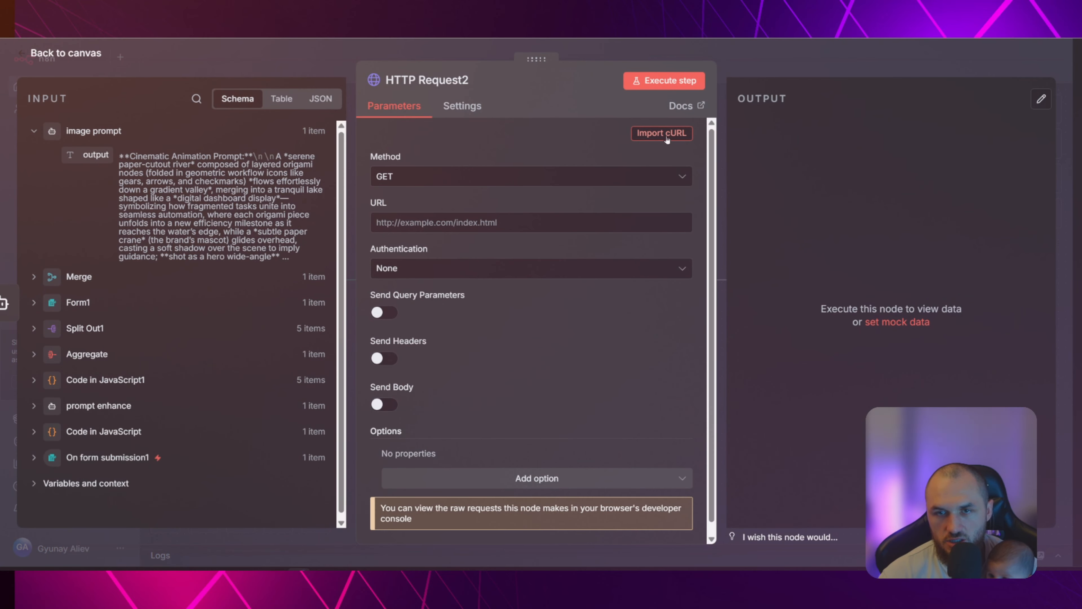
left_click(323, 70)
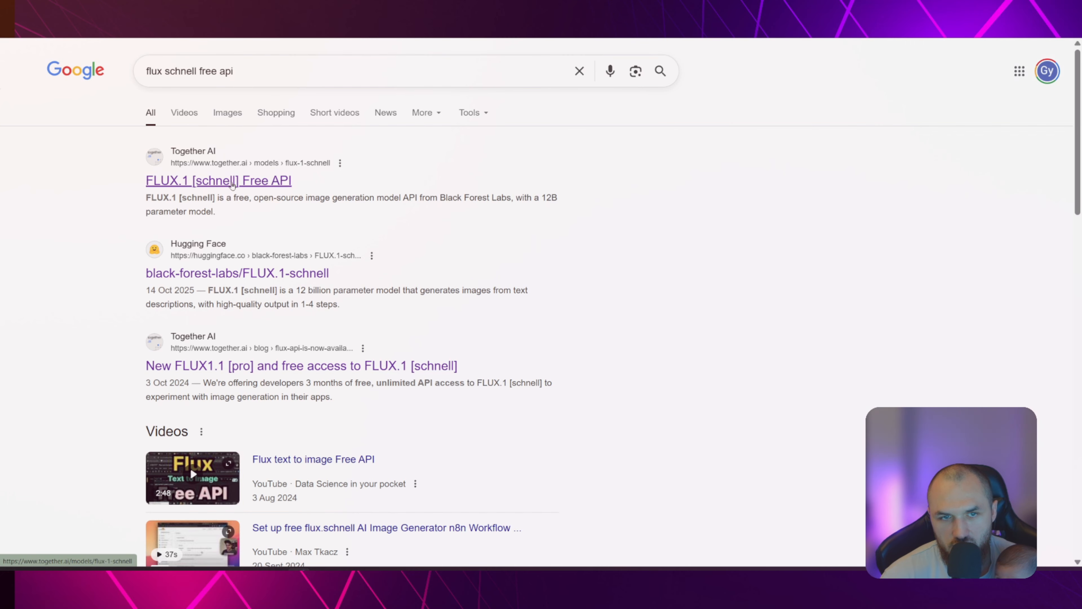
Open Together AI's FLUX.1 [schnell] Free API page from the Google results and import the copied cURL command into HTTP Request2
left_click(232, 184)
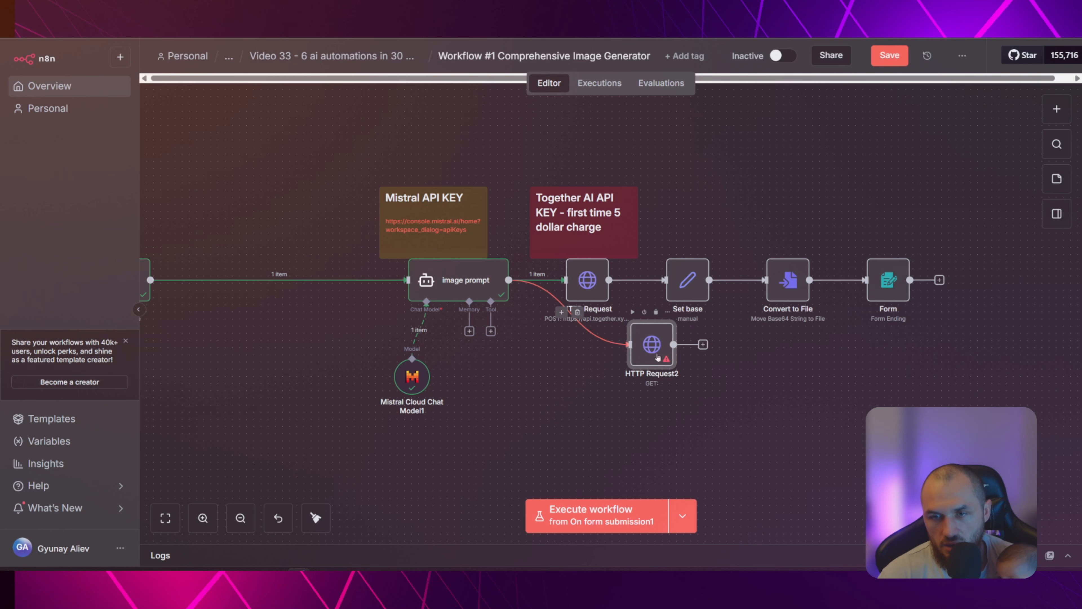
double_click(645, 346)
left_click(663, 134)
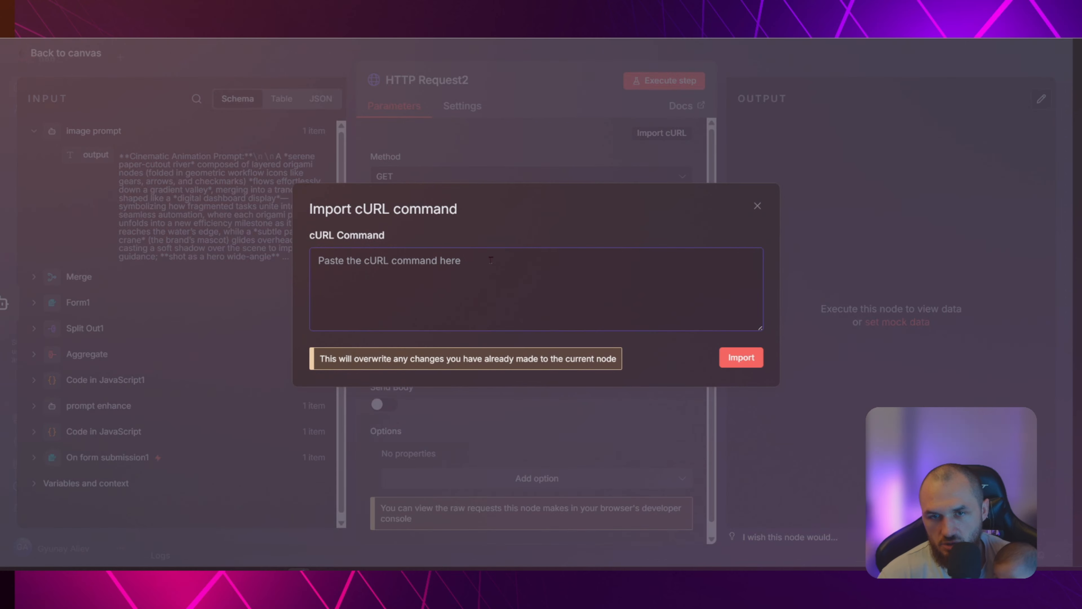
right_click(483, 262)
left_click(540, 364)
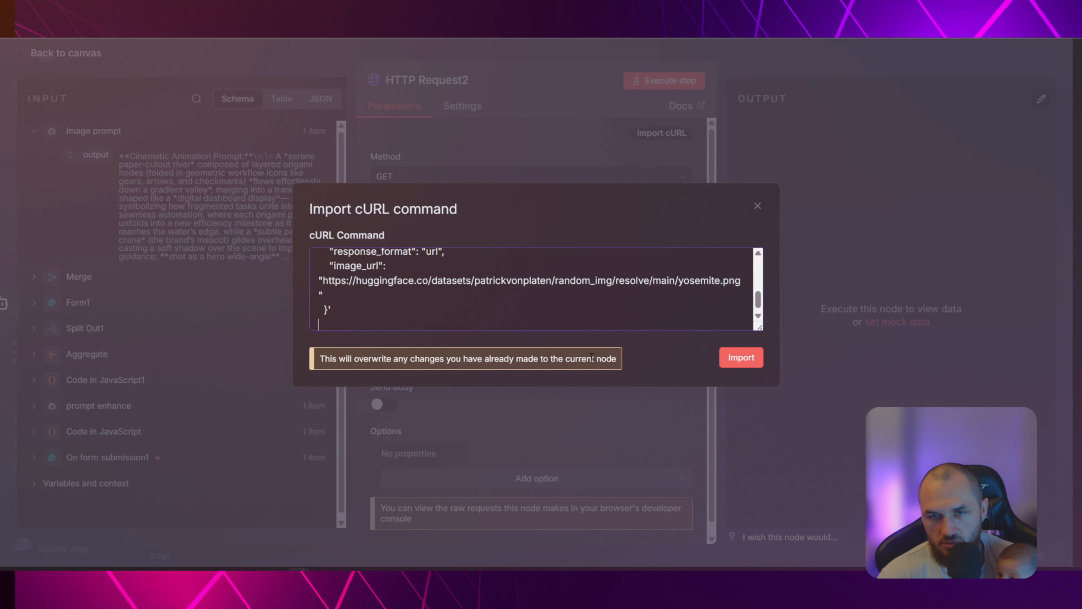
left_click(742, 357)
Locate the API key placeholder in HTTP Request2's Authorization header and look for the Together AI key in the Setup notes
scroll(423, 327, "down", 4)
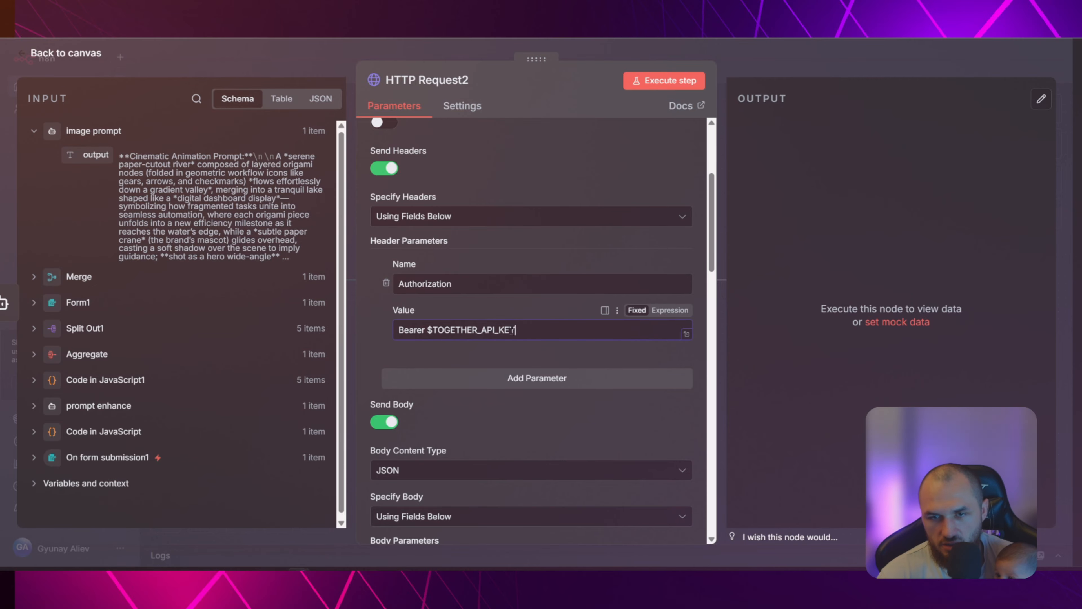
left_click_drag(514, 330, 427, 329)
mouse_move(229, 568)
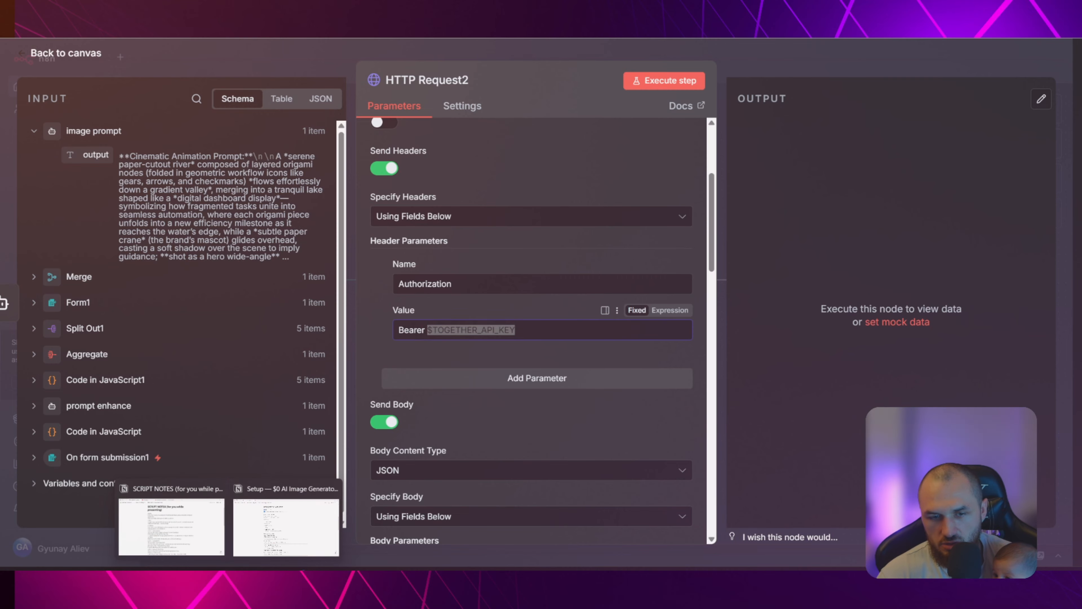
left_click(299, 503)
left_click(495, 306)
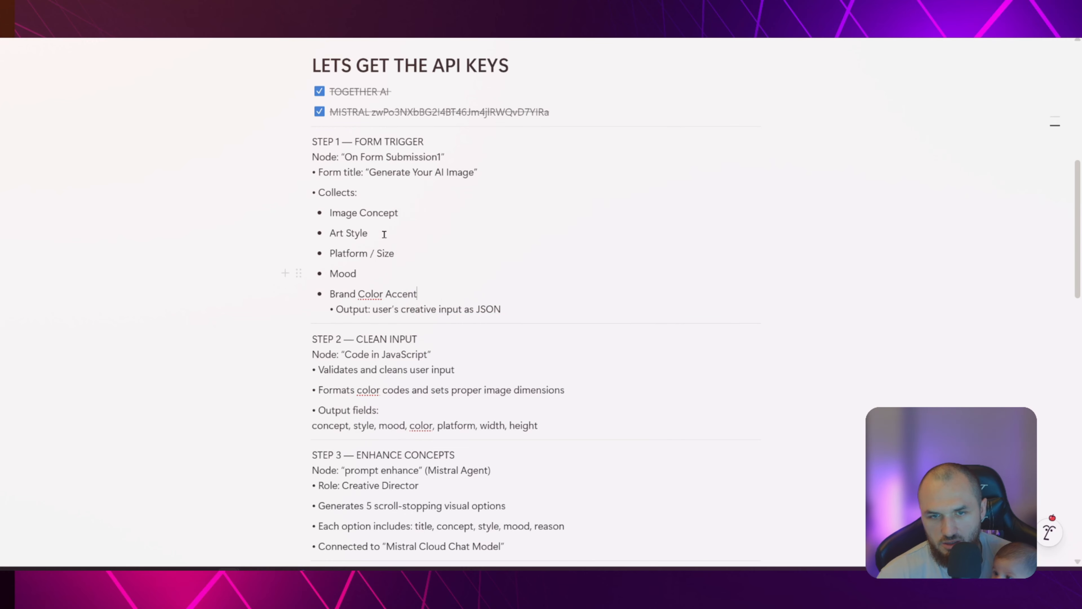
scroll(417, 248, "up", 3)
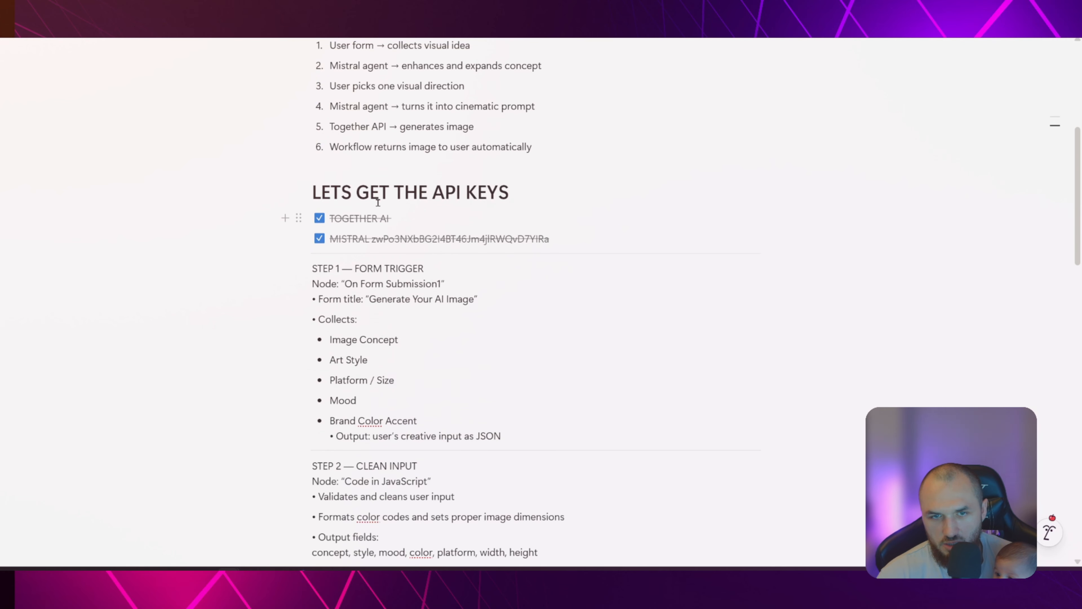
key("alt+Tab")
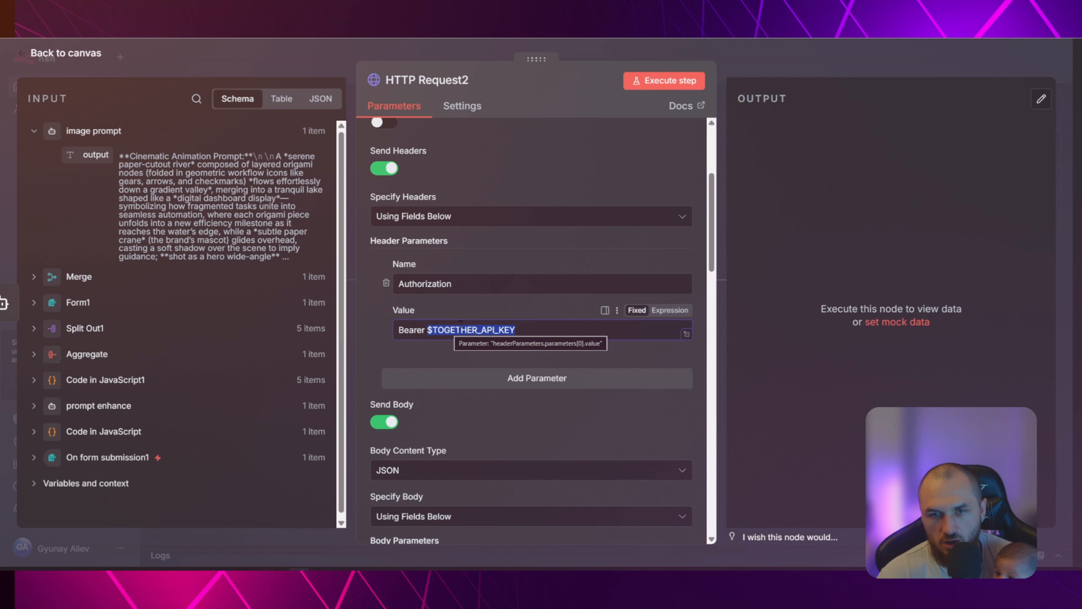
left_click(493, 330)
Set HTTP Request2's authentication to Generic Credential Type with Header Auth as the generic auth type
scroll(409, 239, "up", 3)
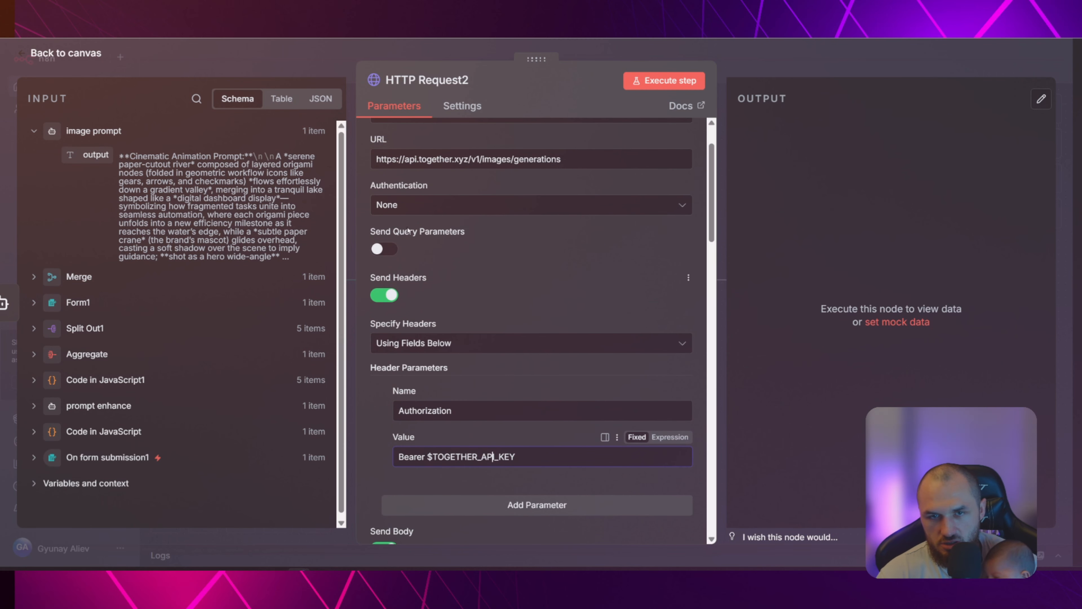
left_click(439, 206)
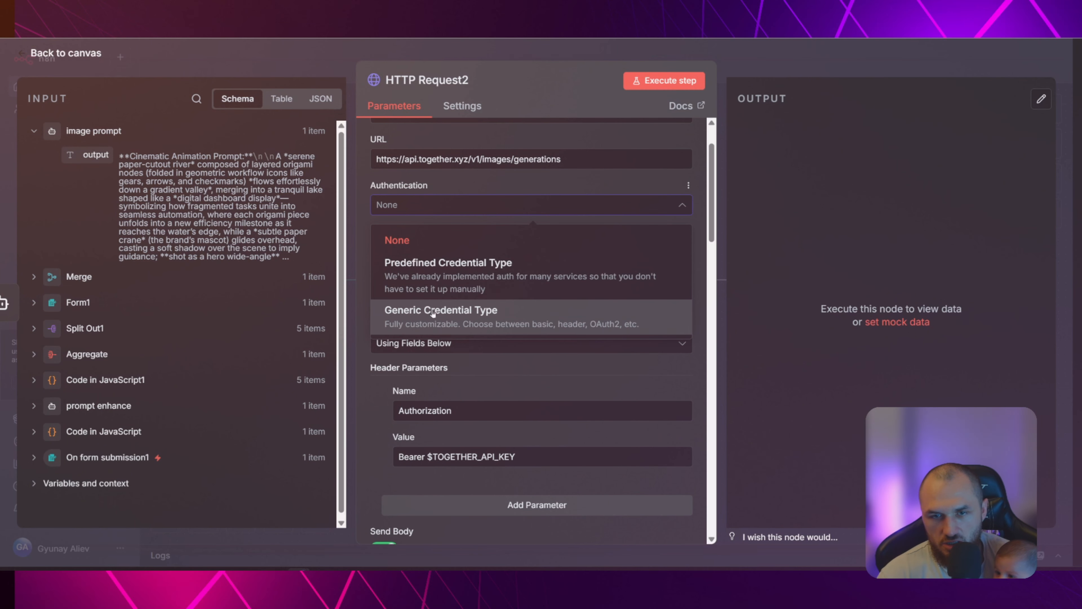
left_click(432, 312)
left_click(431, 250)
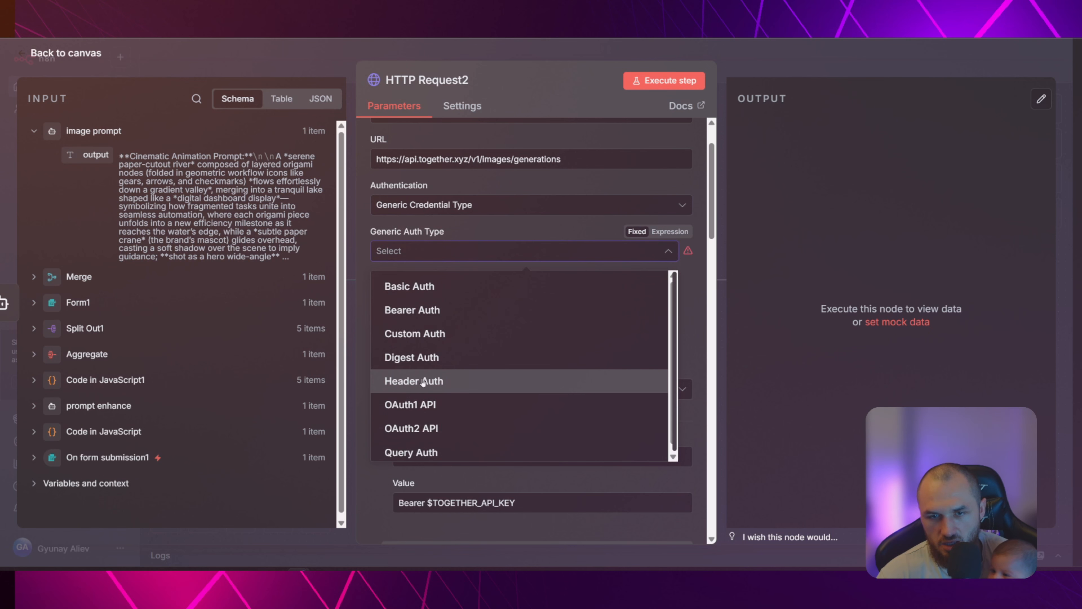
left_click(423, 381)
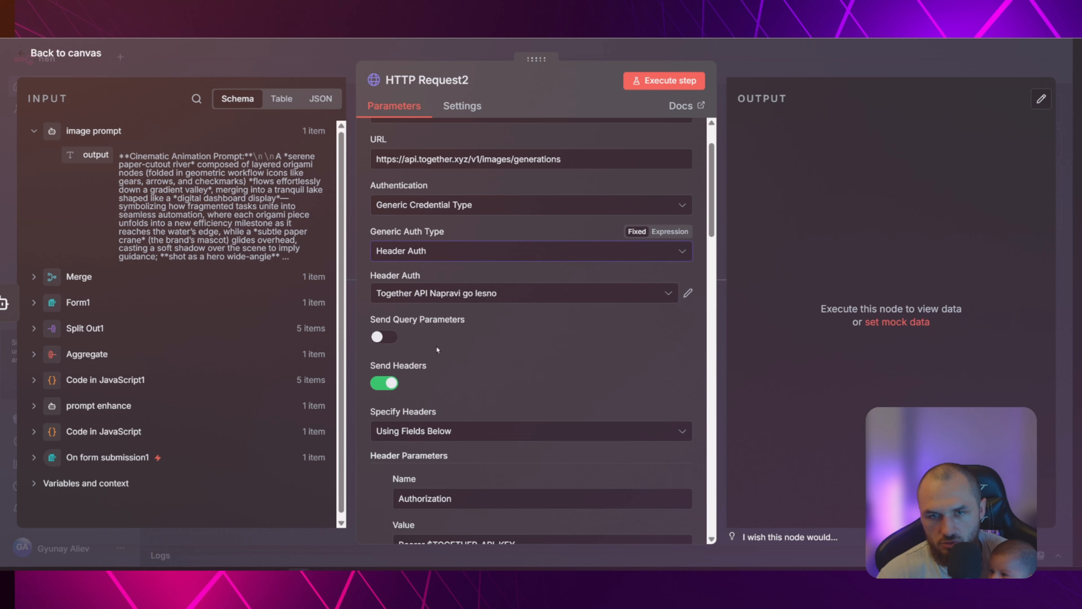
left_click(539, 298)
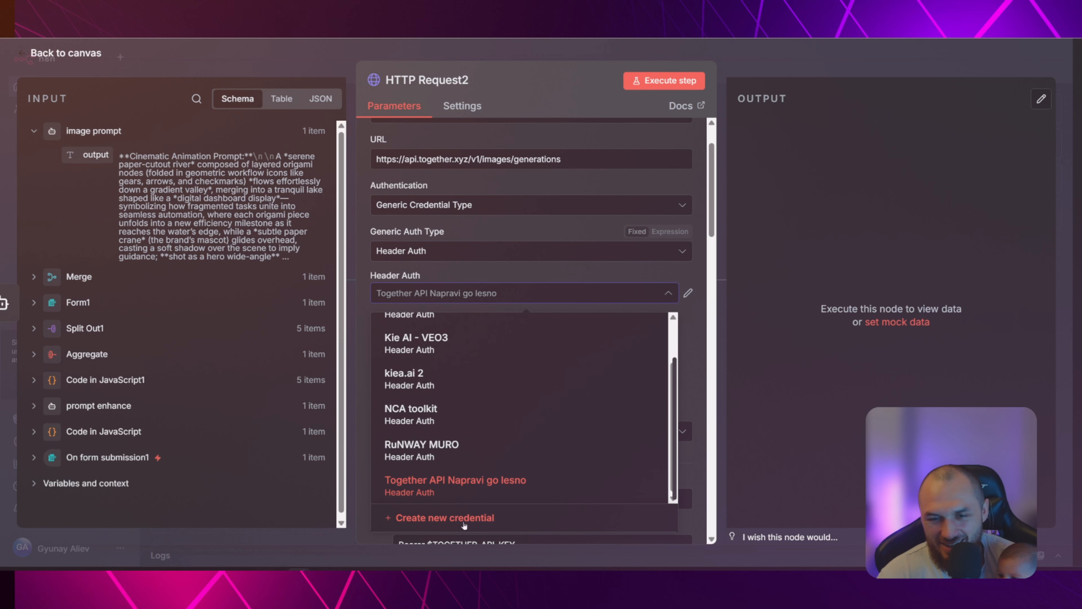
left_click(439, 511)
left_click(380, 247)
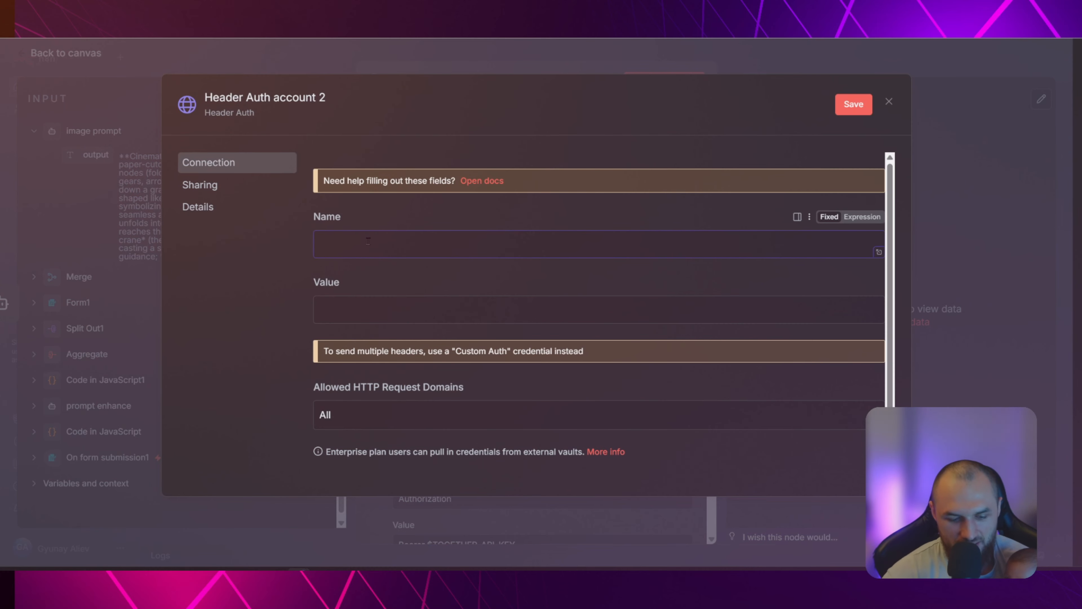
type("Authorization")
left_click(408, 308)
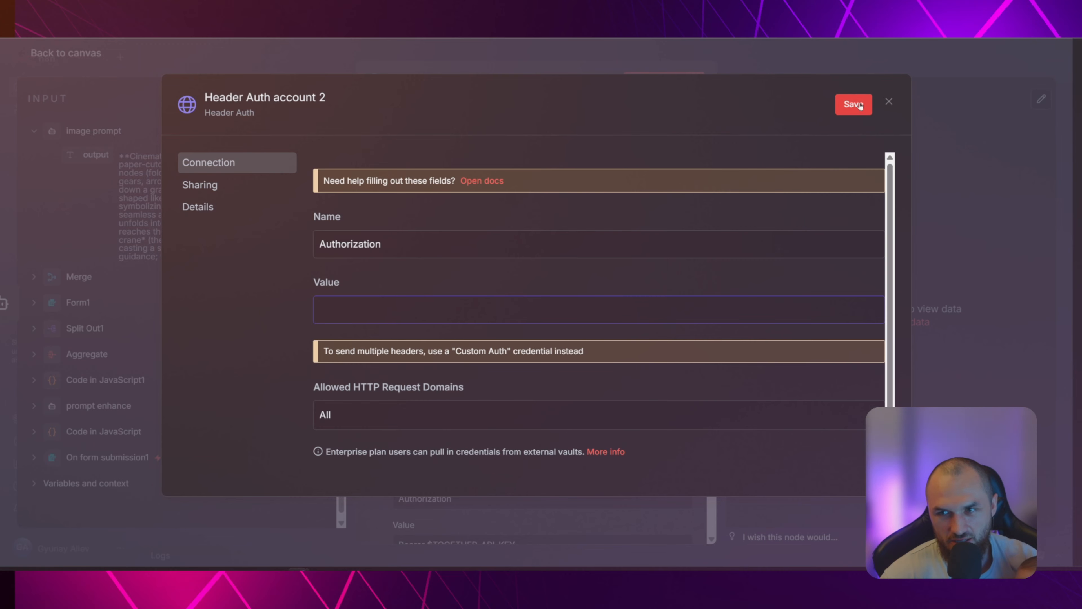
left_click(890, 102)
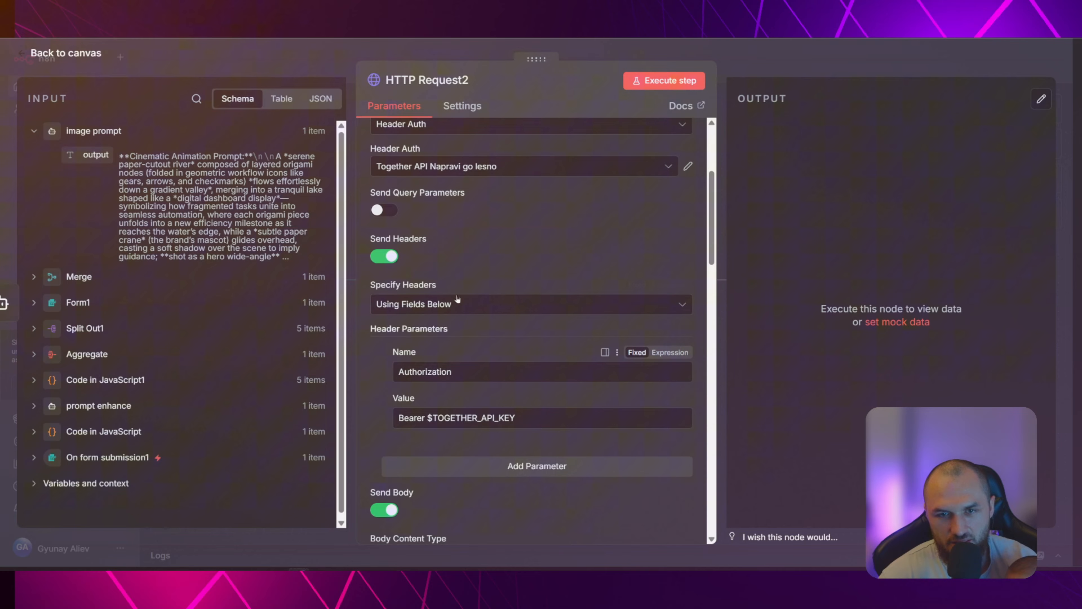
Turn off Send Headers in HTTP Request2 and review the imported body parameters
left_click(385, 257)
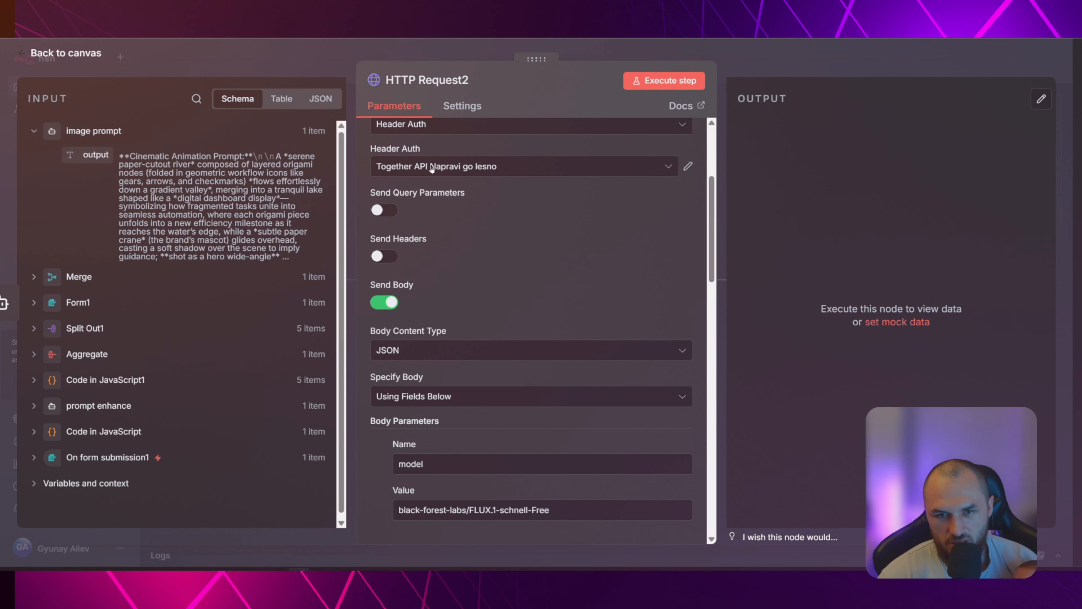
scroll(501, 252, "up", 1)
scroll(551, 235, "down", 3)
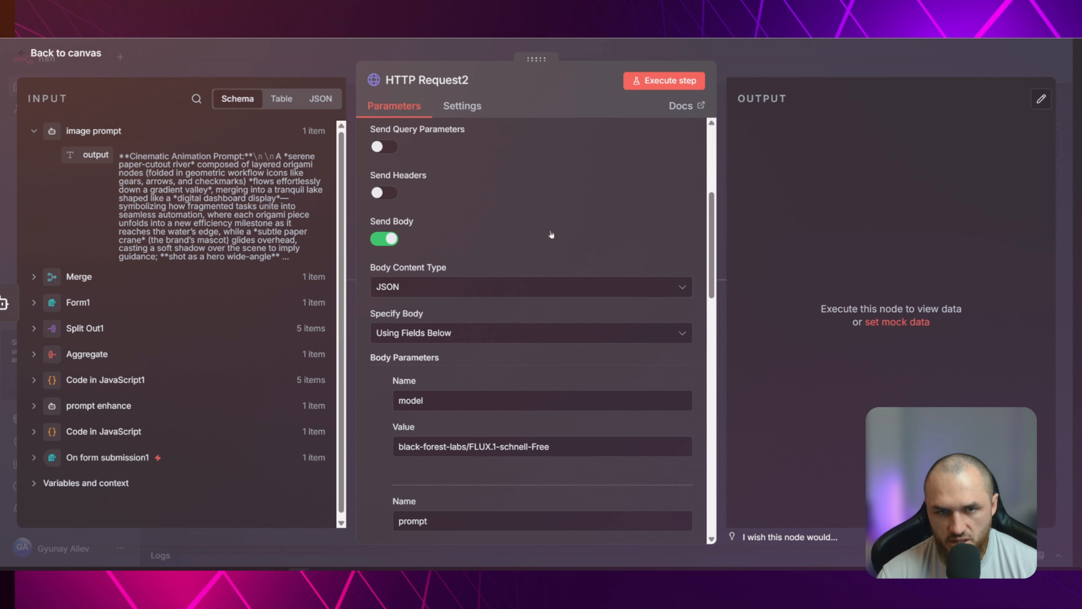
scroll(469, 256, "down", 3)
scroll(520, 271, "up", 1)
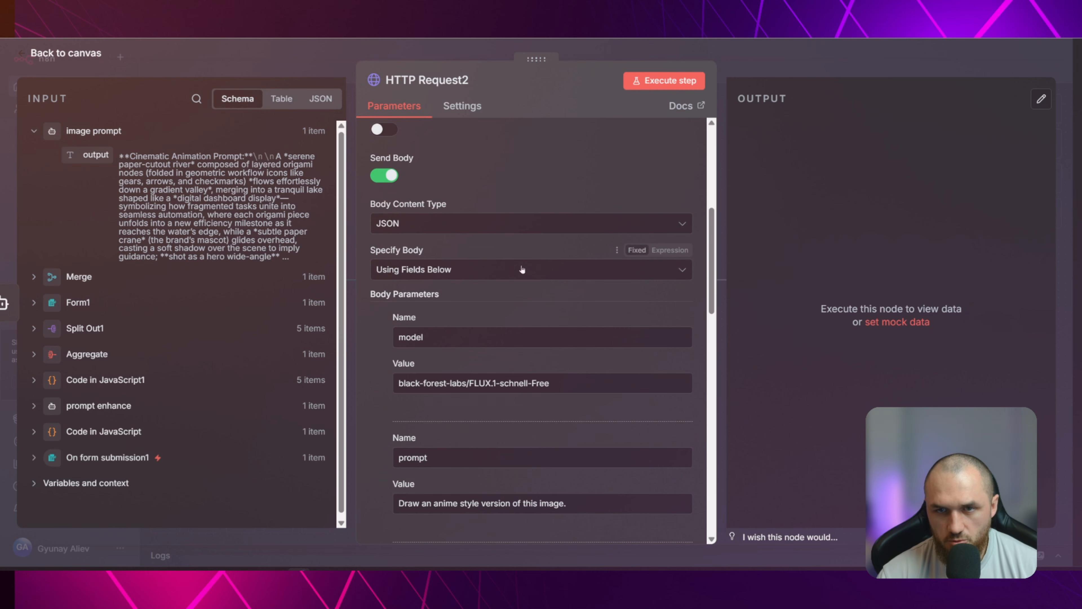
scroll(488, 172, "down", 6)
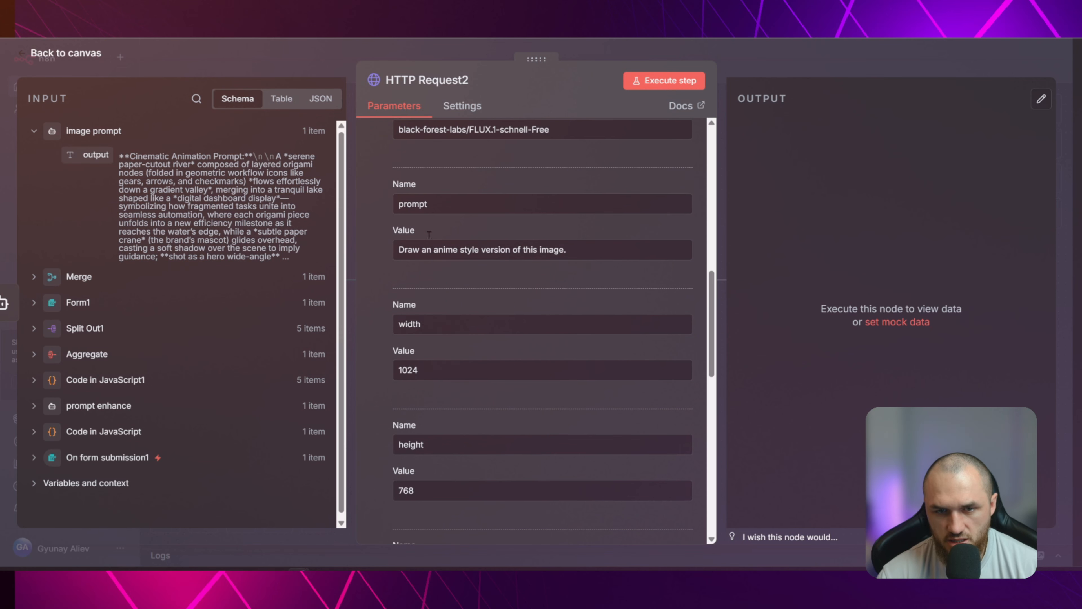
scroll(469, 341, "down", 12)
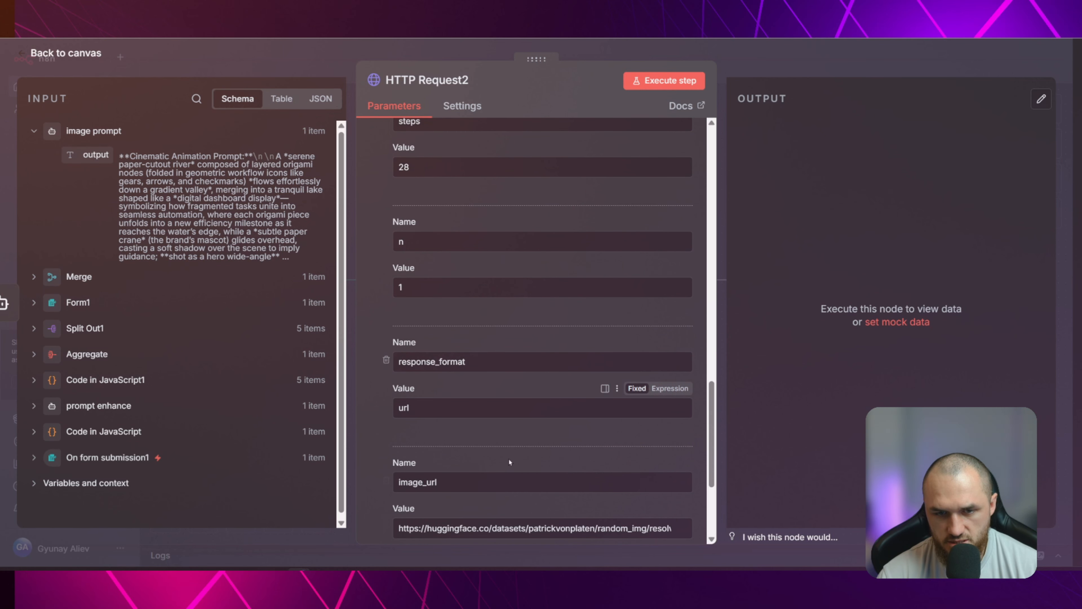
scroll(522, 459, "down", 2)
scroll(551, 382, "up", 15)
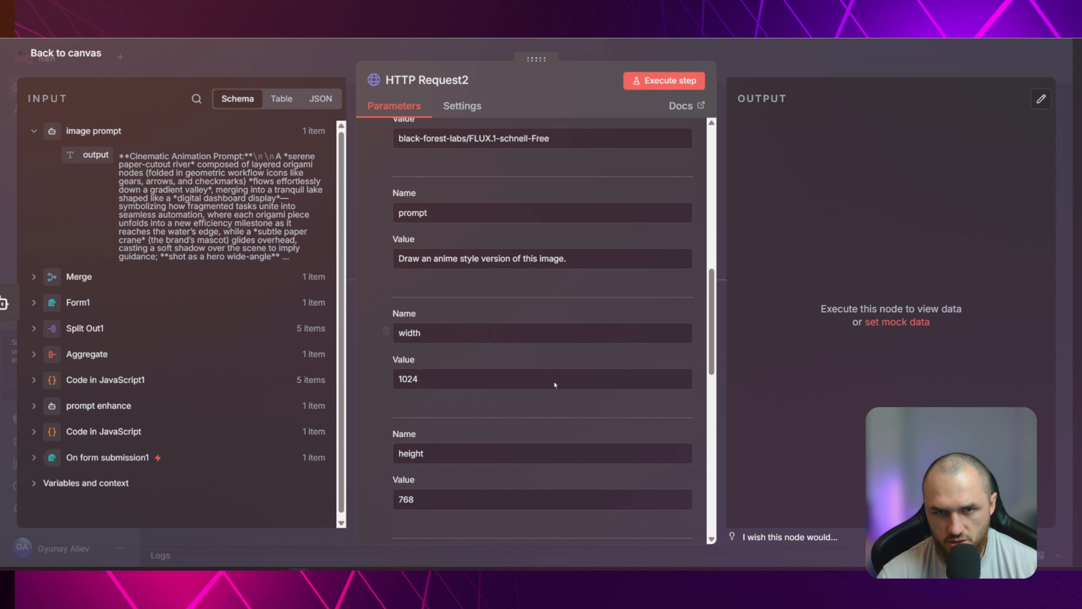
scroll(549, 385, "up", 2)
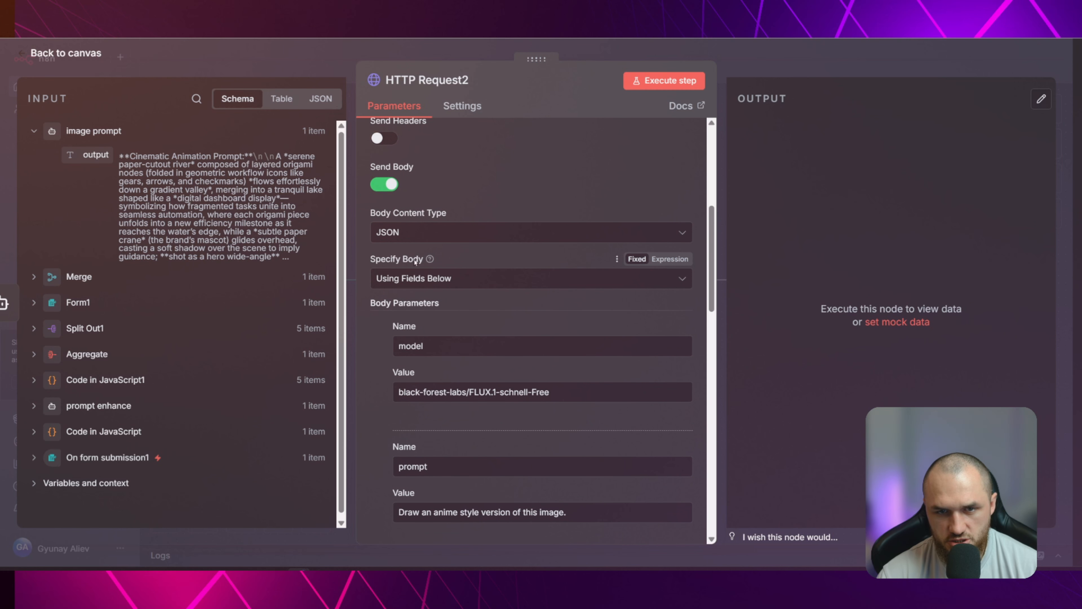
Set the body to Using JSON and fill it with the JSON object copied from Together AI's FLUX.1 [schnell] Free cURL example
left_click(416, 279)
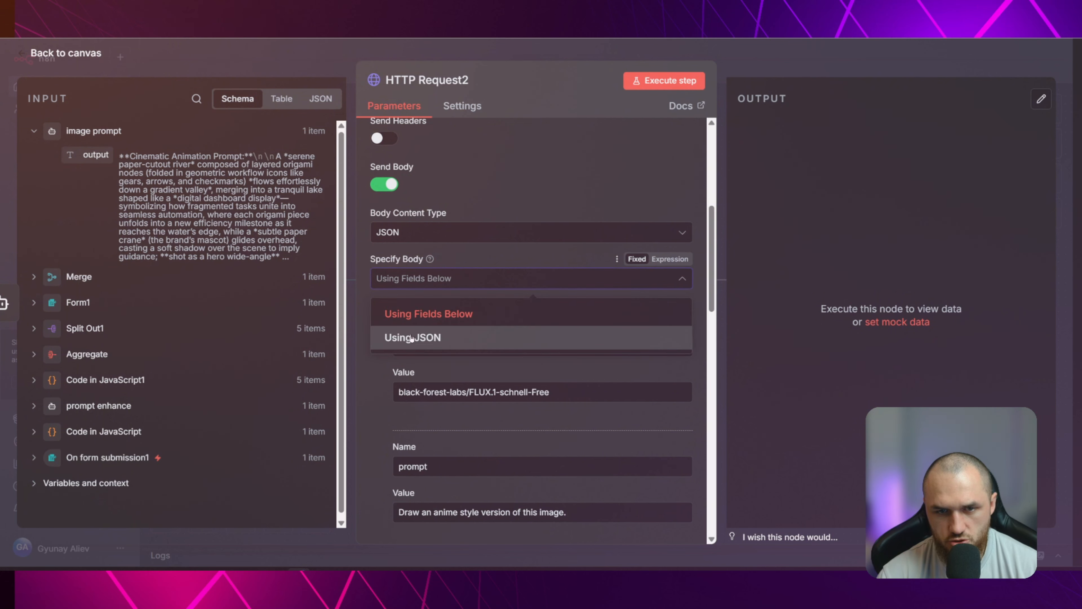
left_click(419, 333)
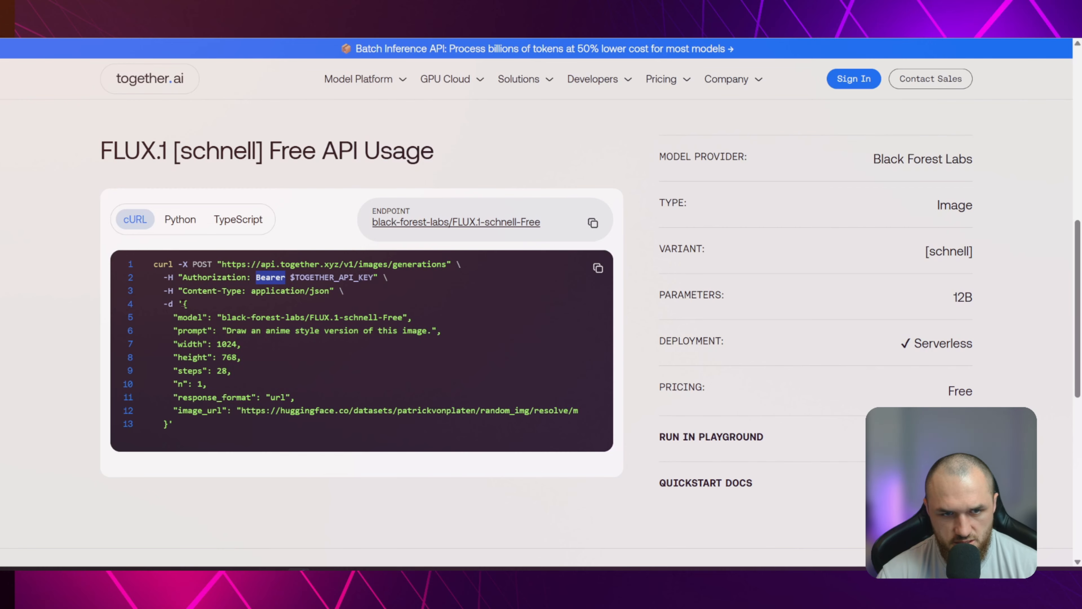
left_click(183, 304)
left_click_drag(183, 304, 165, 424)
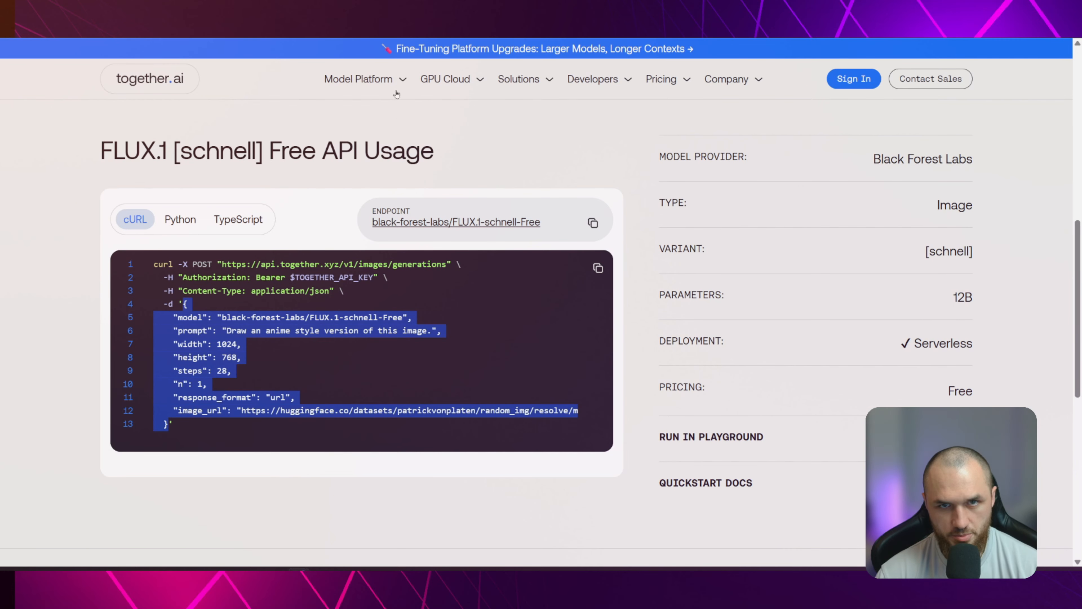
key("alt+Tab")
type("{     \"model\": \"black-forest-labs/FLUX.1-schnell-Free\",     \"prompt\": \"Draw an anime style version of this image.\",     \"width\": 1024,     \"height\": 768,     \"steps\": 28,     \"n\": 1,     \"response_format\": \"url\",     \"image_url\": \"https://huggingface.co/datasets/patrickvonplaten/random_img/resolve/main/yosemite.png\"   }")
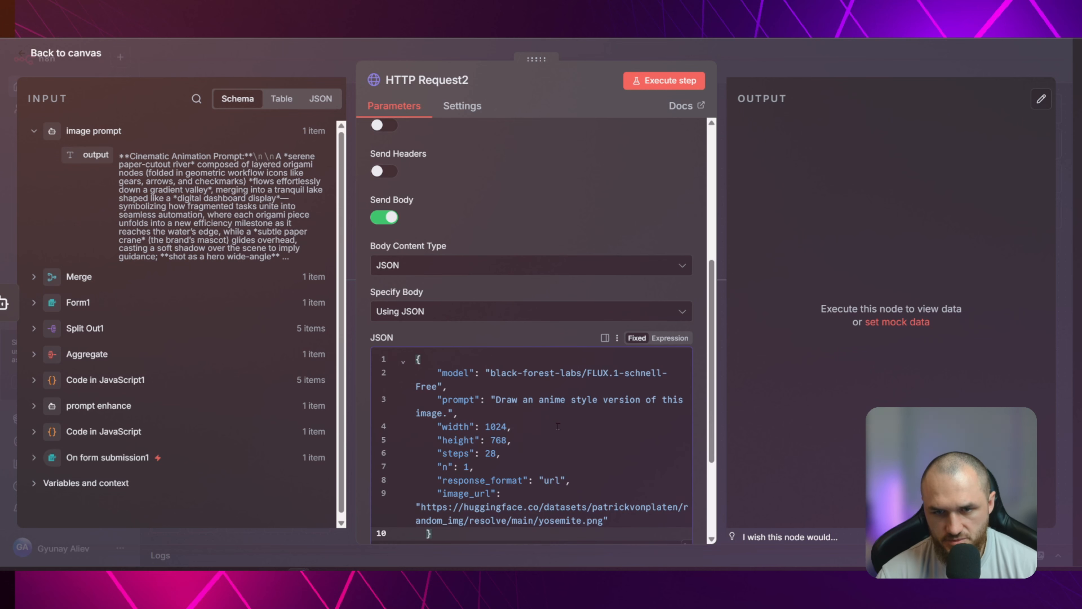
Switch the JSON body to an expression and replace its sample prompt text with the image prompt node's output field
scroll(520, 353, "down", 2)
left_click(490, 309)
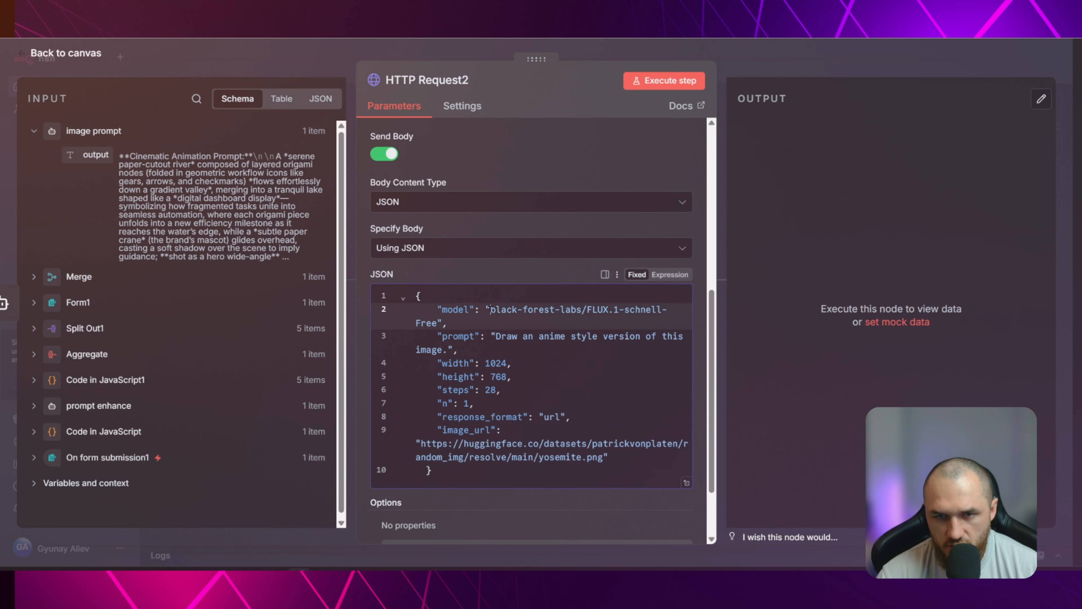
left_click(496, 336)
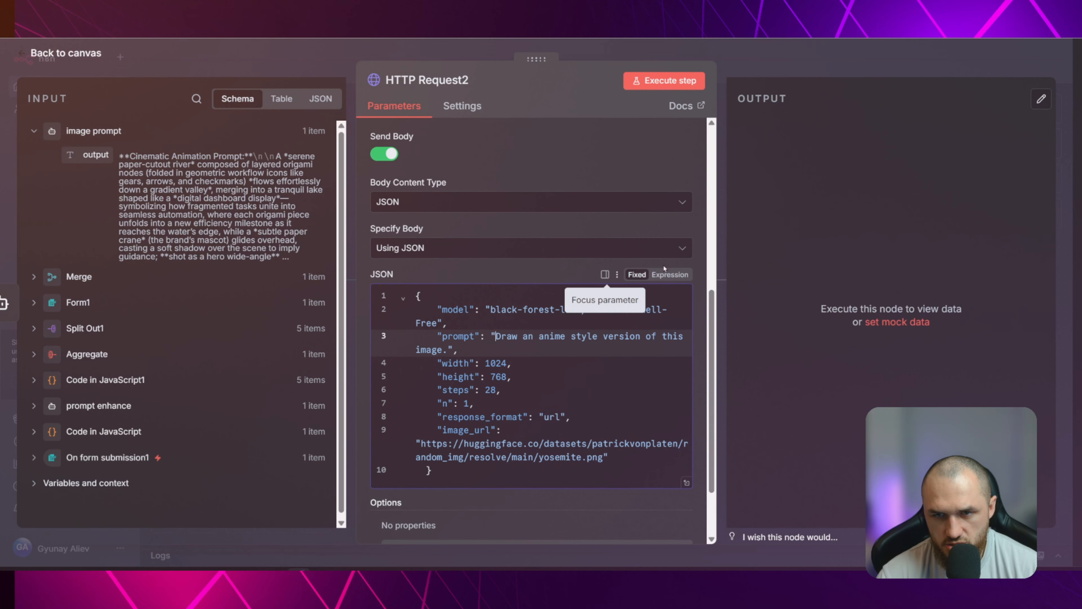
left_click(670, 275)
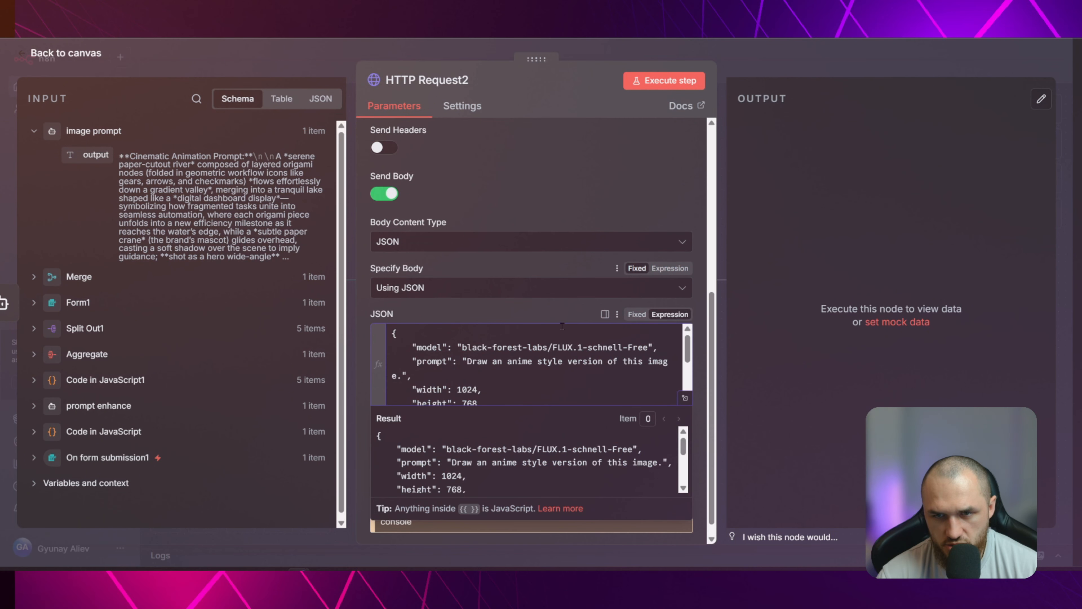
left_click(684, 398)
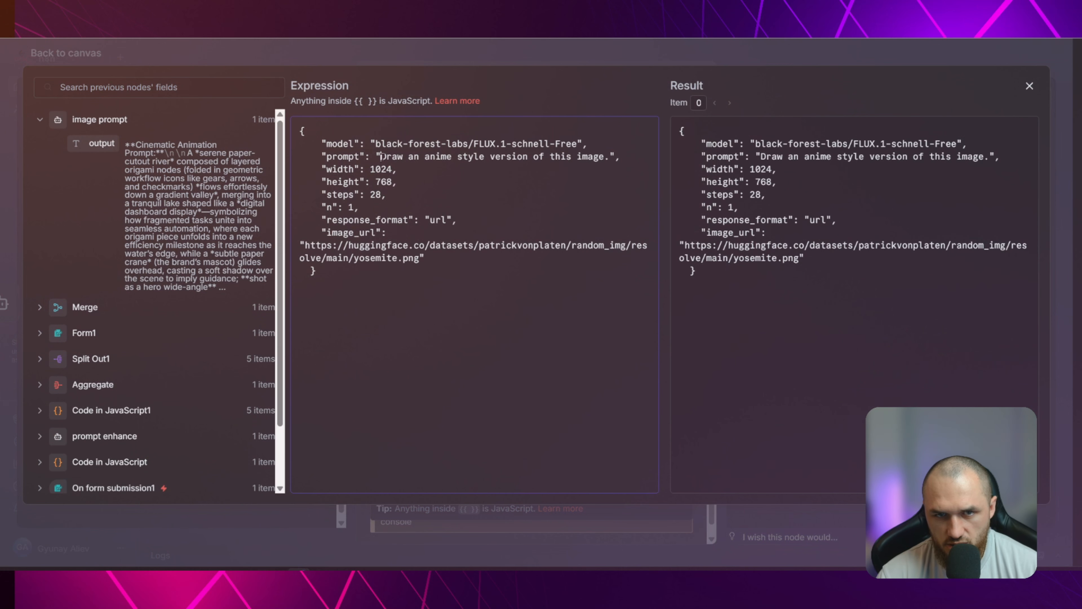
mouse_move(381, 157)
left_mouse_down()
mouse_move(398, 156)
mouse_move(398, 170)
mouse_move(609, 156)
left_mouse_up()
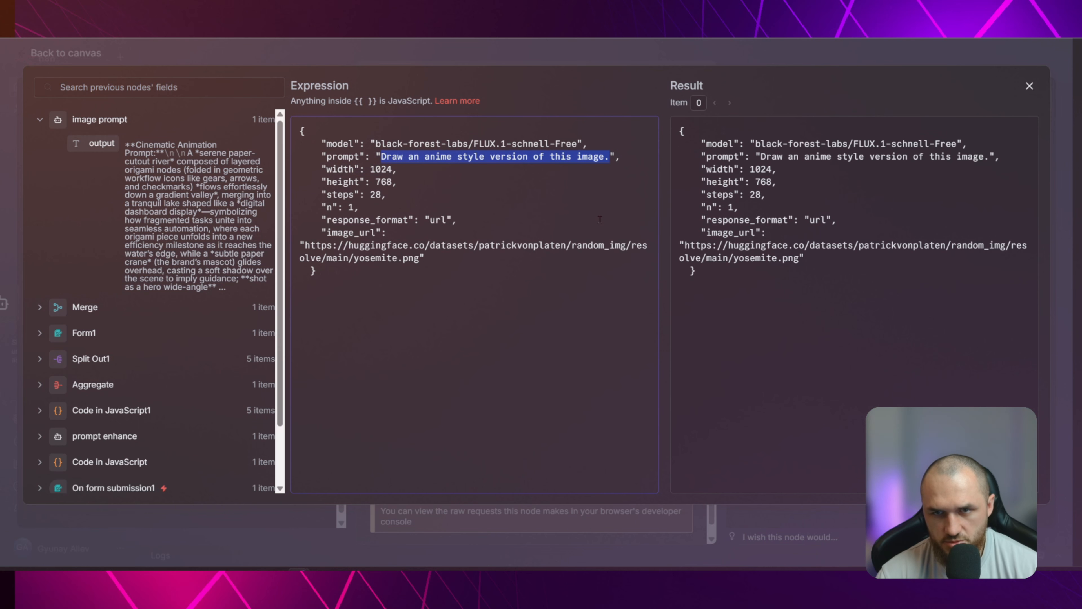
key("BackSpace")
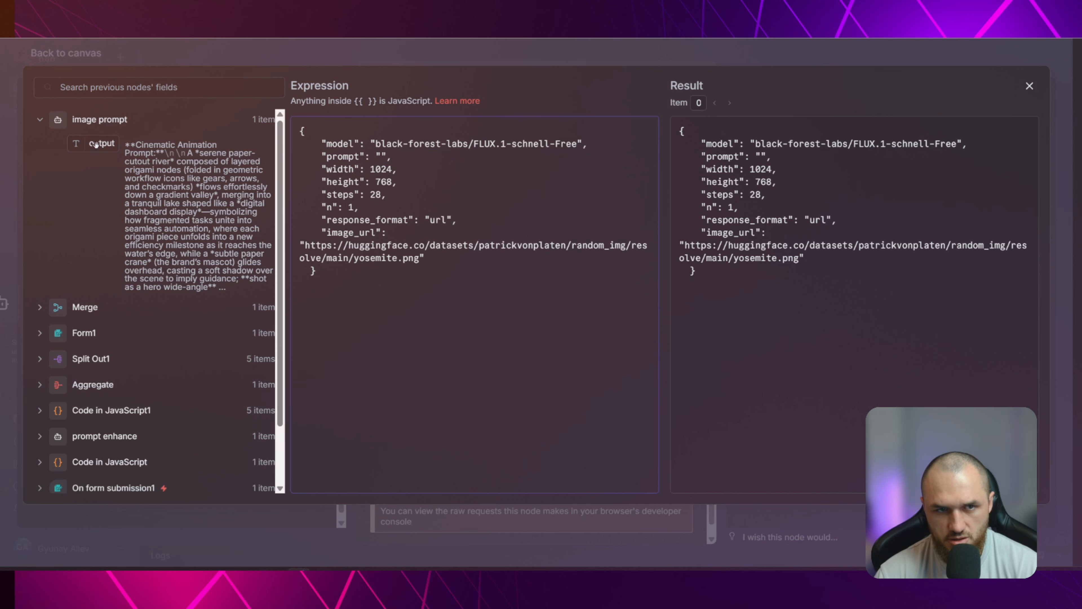
left_click_drag(97, 145, 392, 169)
Replace the width and height values in the JSON body with the width and height fields from Code in JavaScript
left_click(356, 189)
key("BackSpace")
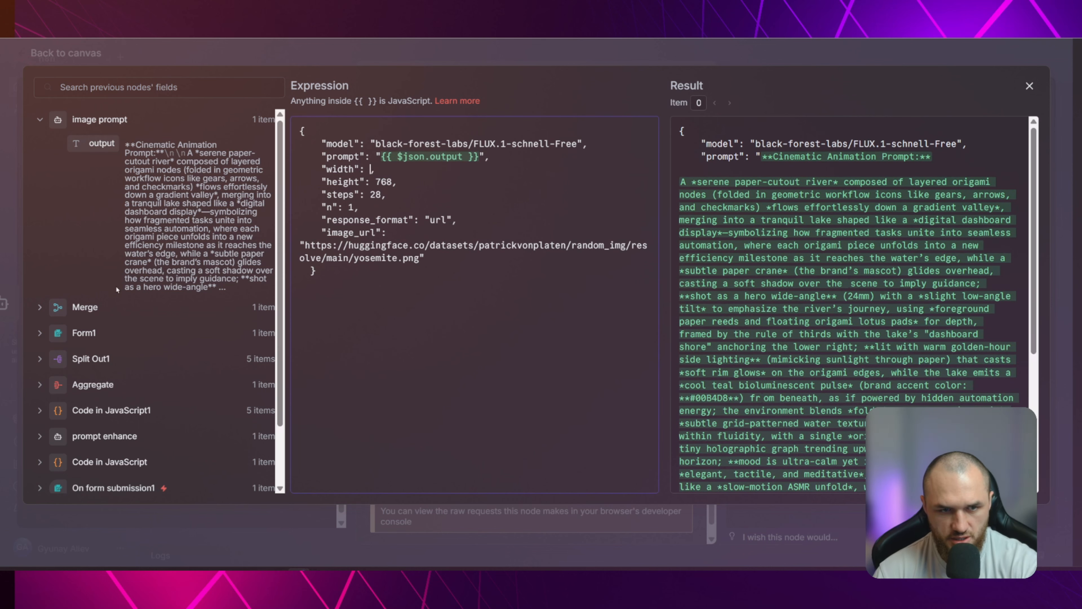
left_click(96, 410)
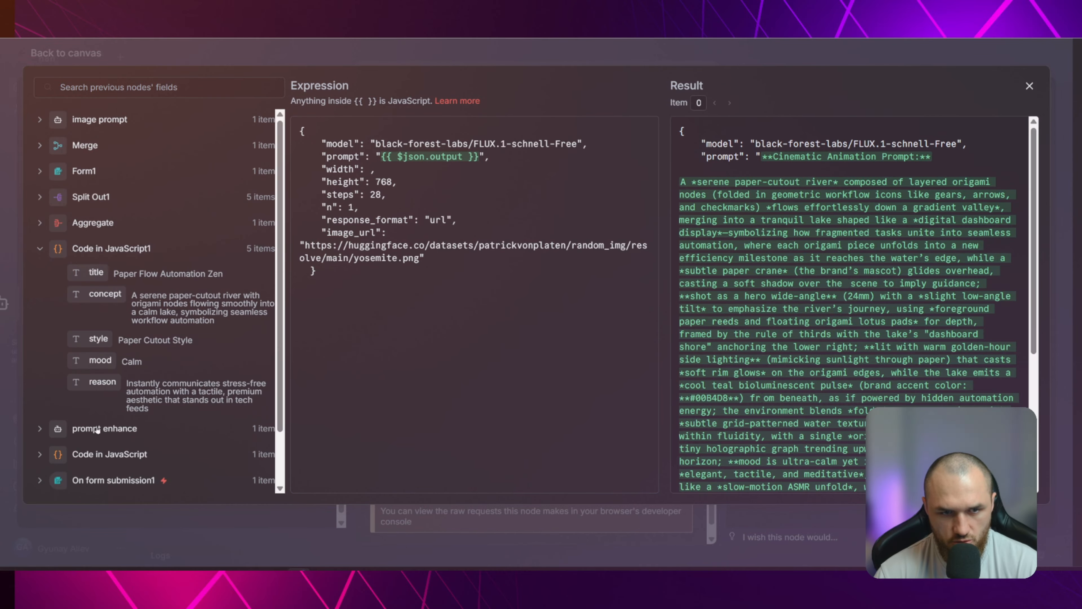
left_click(96, 453)
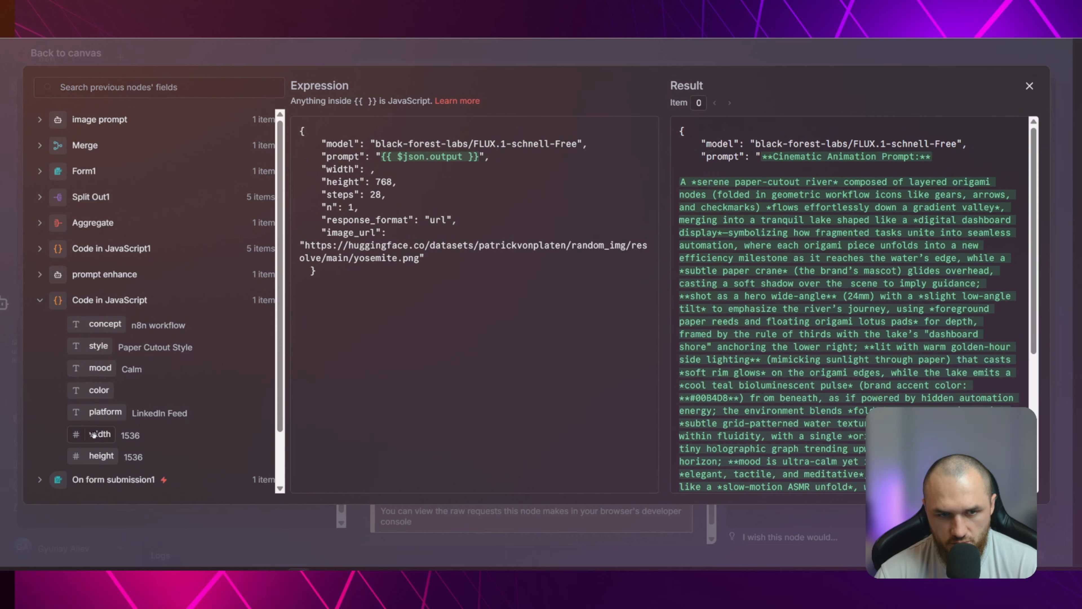
left_click_drag(96, 434, 375, 182)
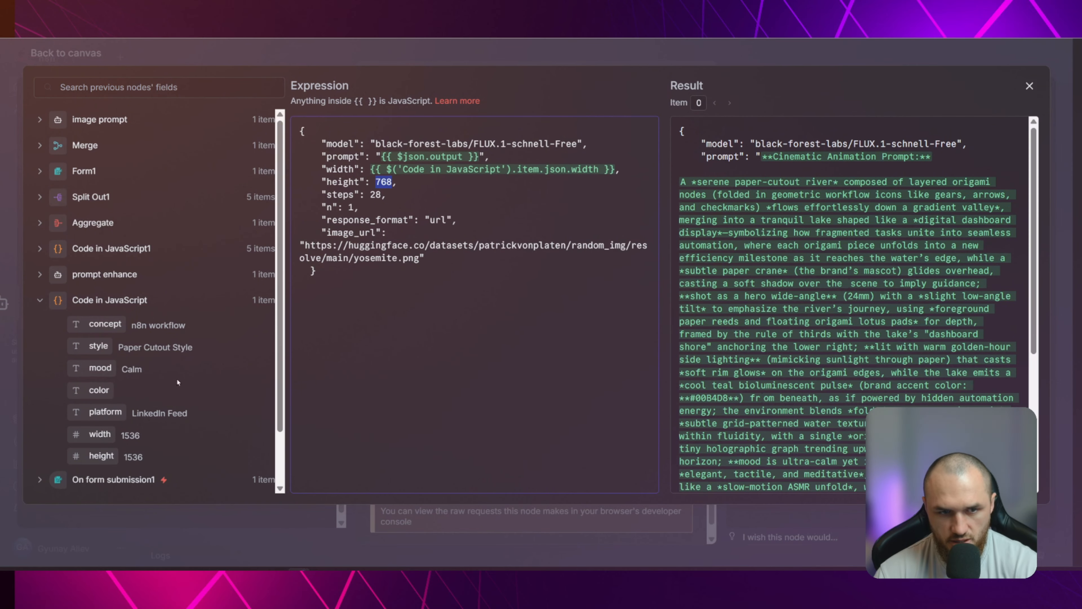
key("BackSpace")
left_click_drag(106, 455, 377, 187)
Set the steps value in the JSON body to 4
double_click(376, 194)
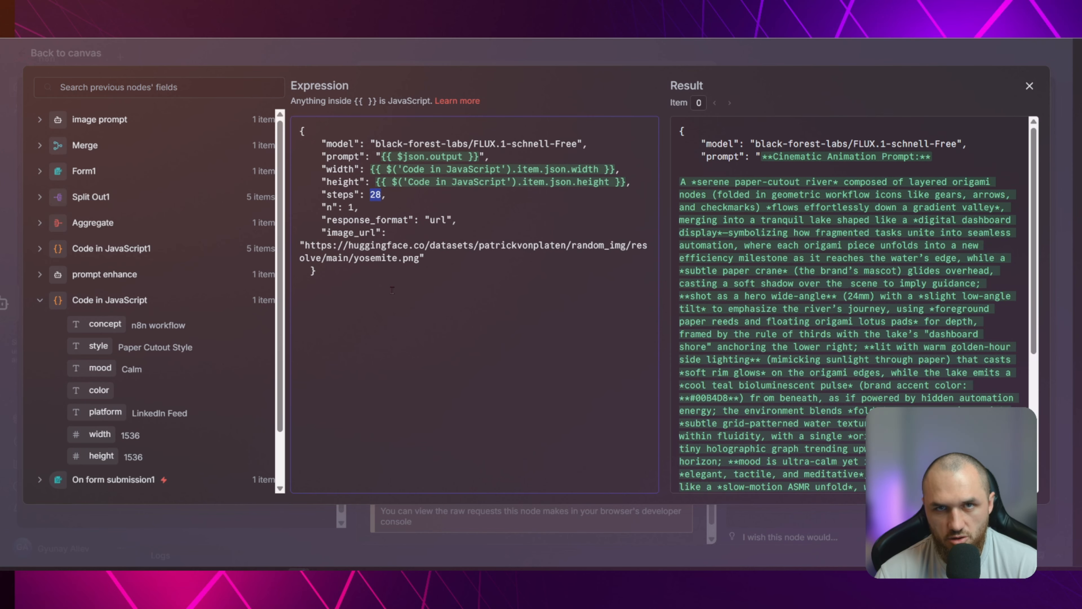
type("4")
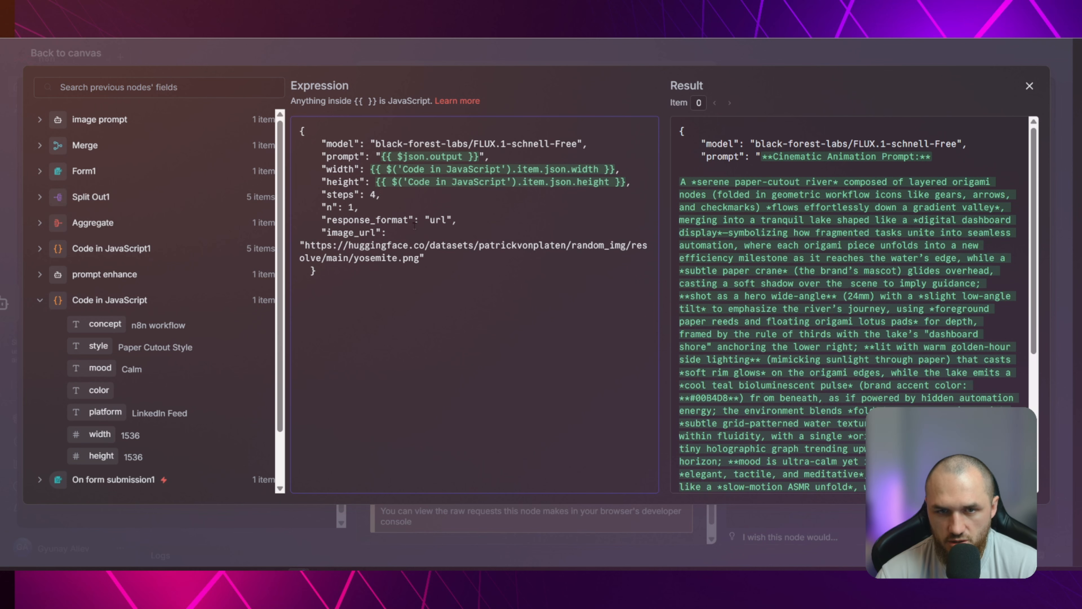
left_click(332, 208)
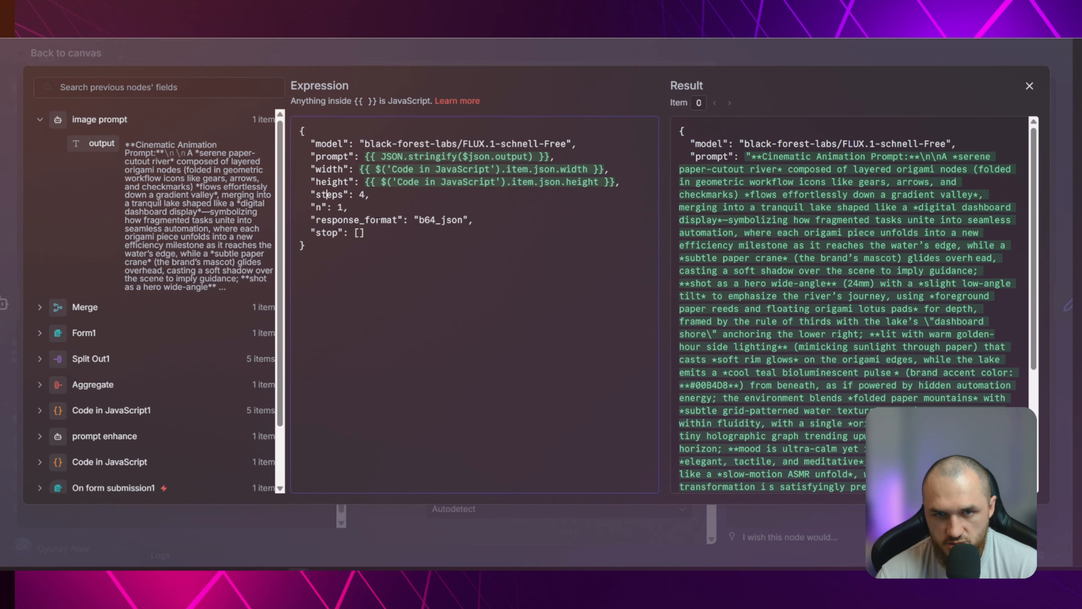
Examine the response_format and stop lines in the original HTTP Request node's JSON expression and return to the canvas
left_click_drag(418, 220, 463, 220)
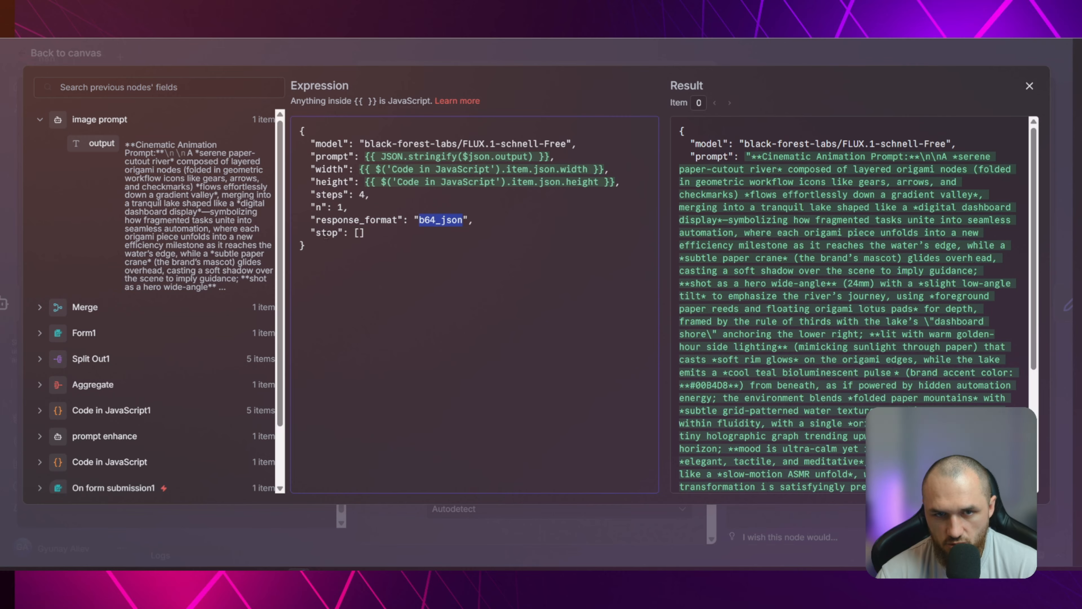
left_click_drag(309, 233, 365, 234)
key("ctrl+c")
left_click(403, 244)
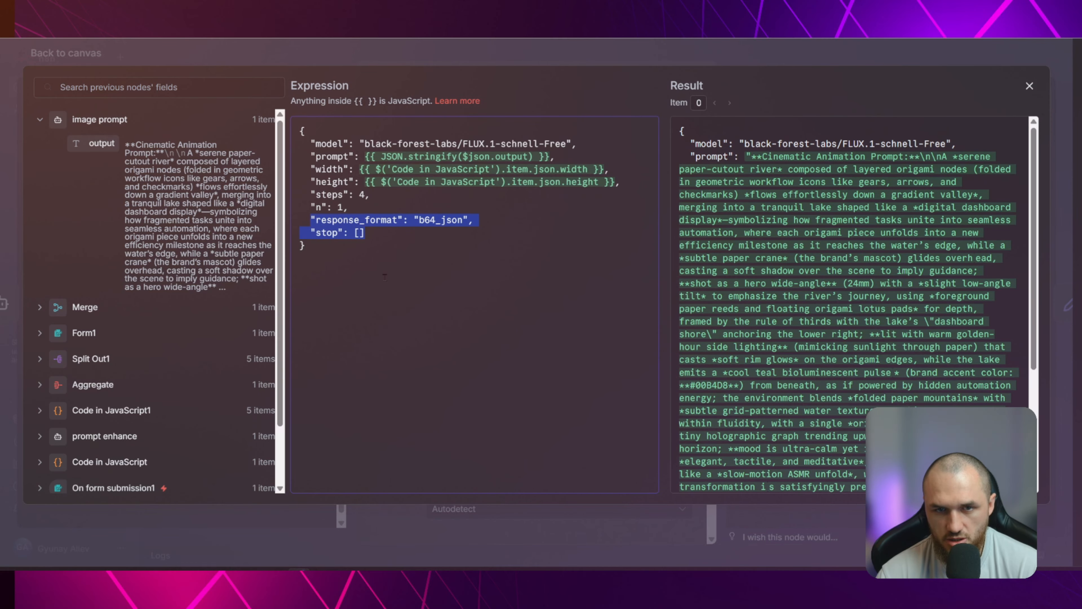
key("Escape")
key("Escape")
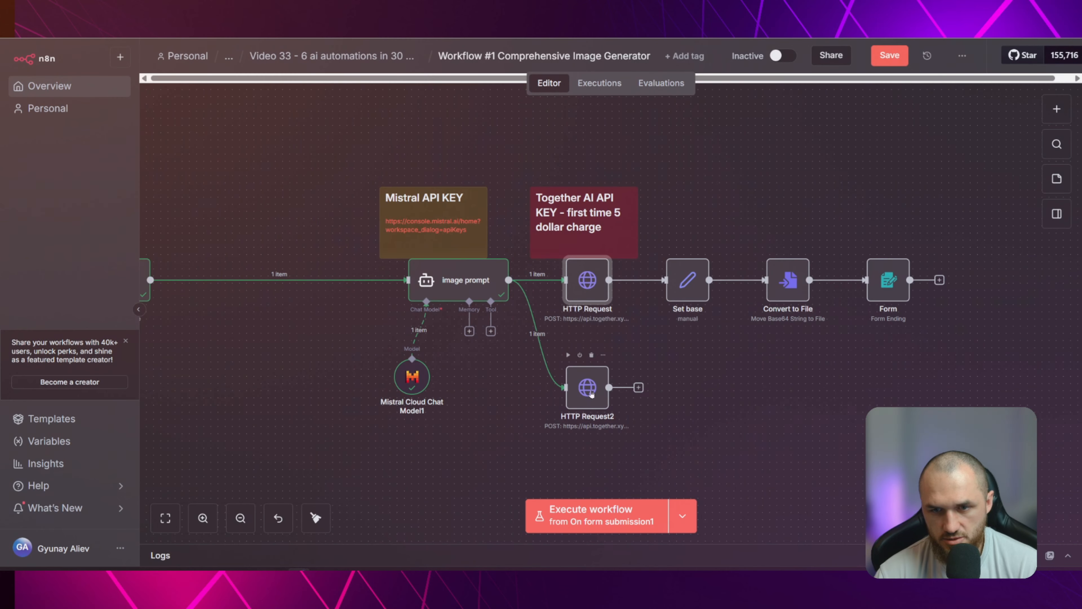
Replace the response_format and image_url lines in HTTP Request2's JSON body with "response_format": "b64_json" and "stop": [], and return to the canvas
double_click(591, 388)
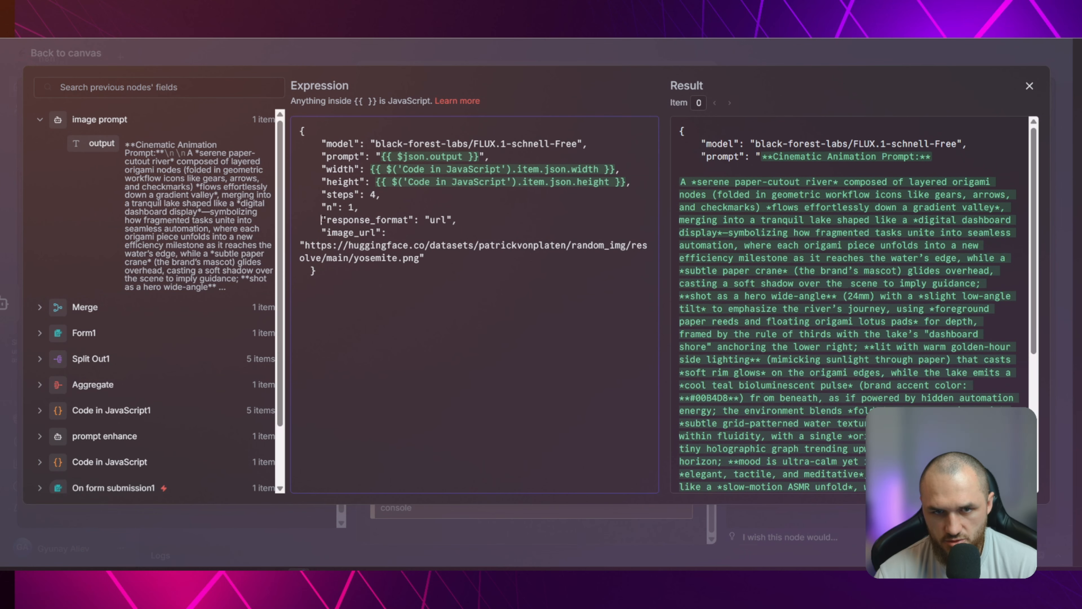
left_click_drag(321, 220, 426, 254)
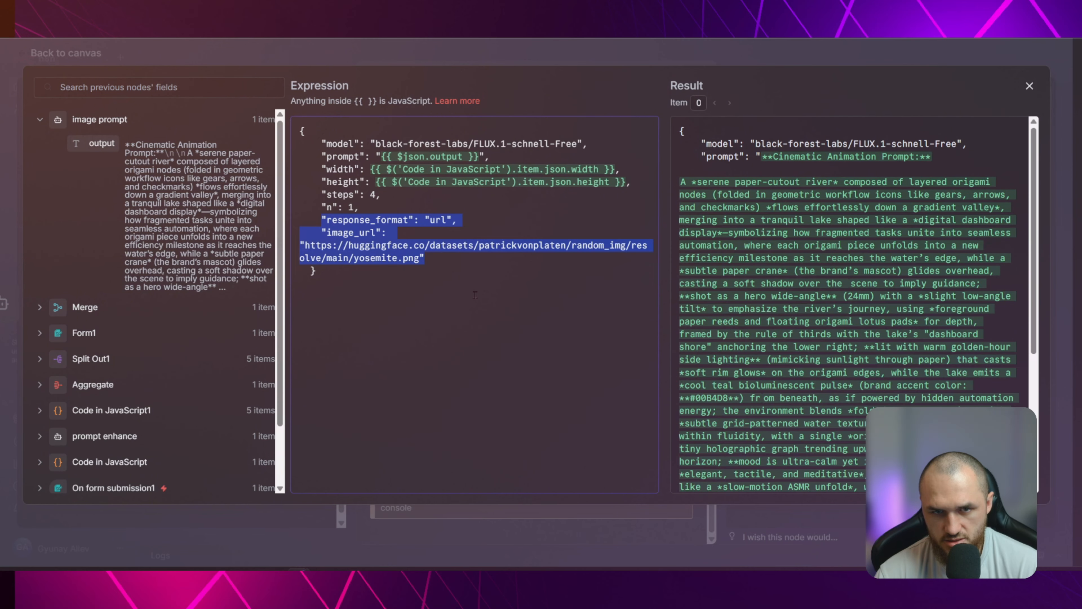
key("ctrl+v")
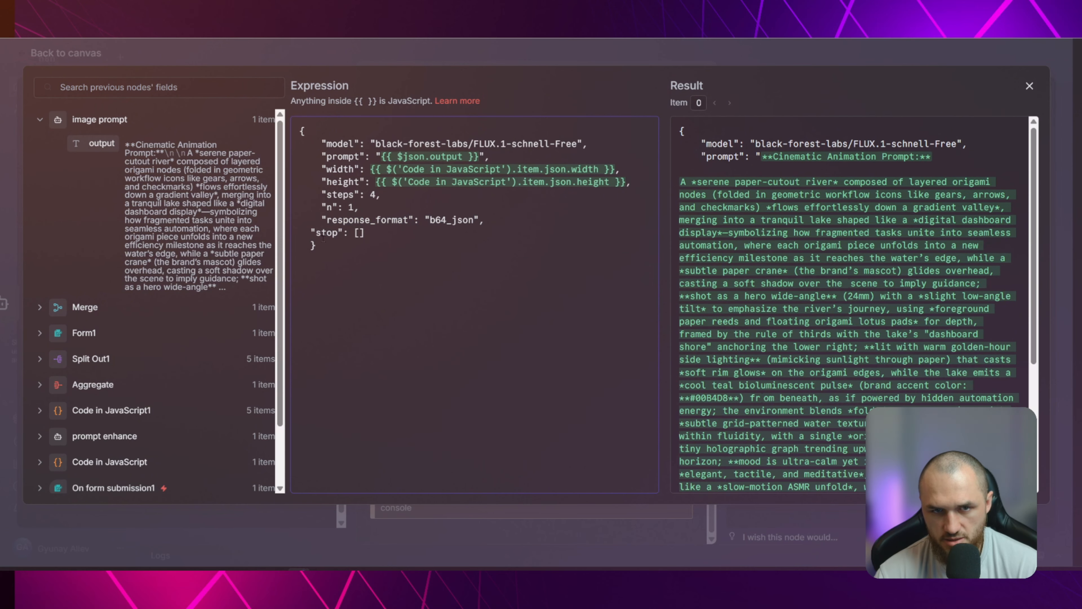
key("Tab")
key("Escape")
key("Escape")
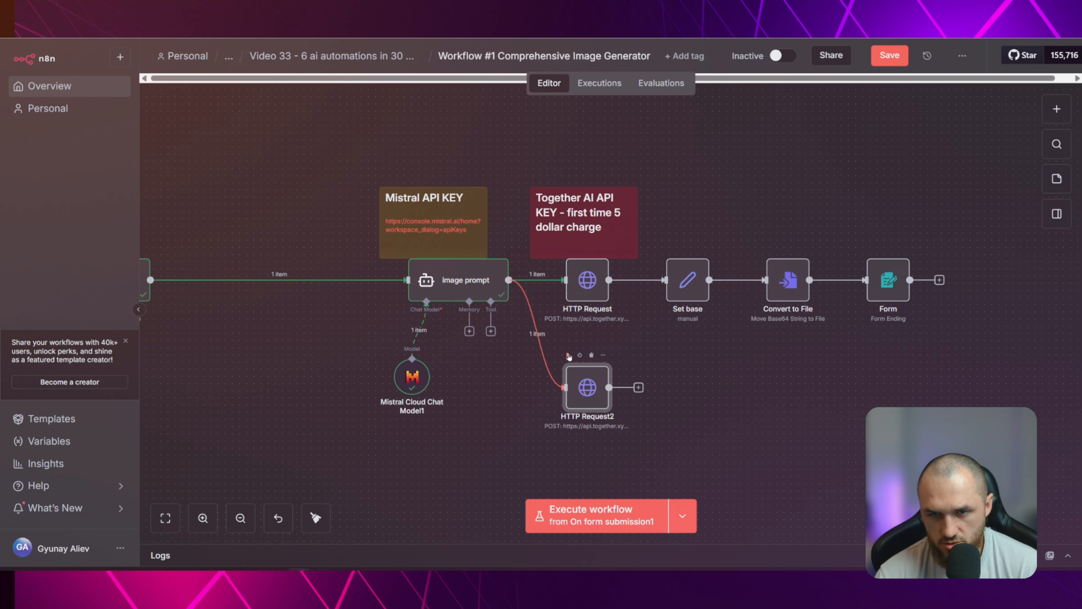
Execute HTTP Request2 and examine its error output and the incoming image prompt text
left_click(568, 356)
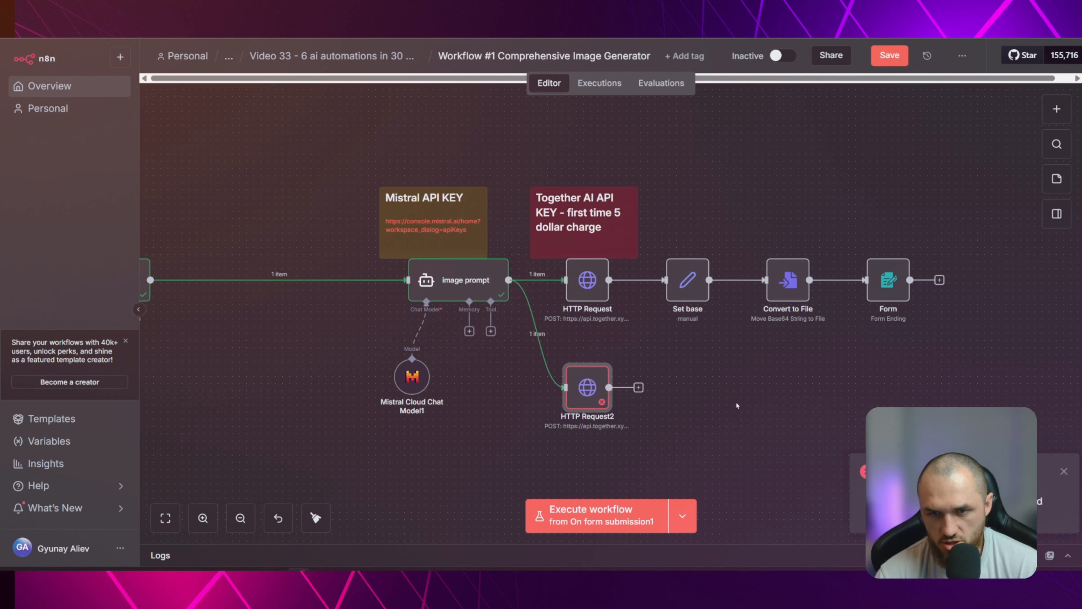
double_click(587, 388)
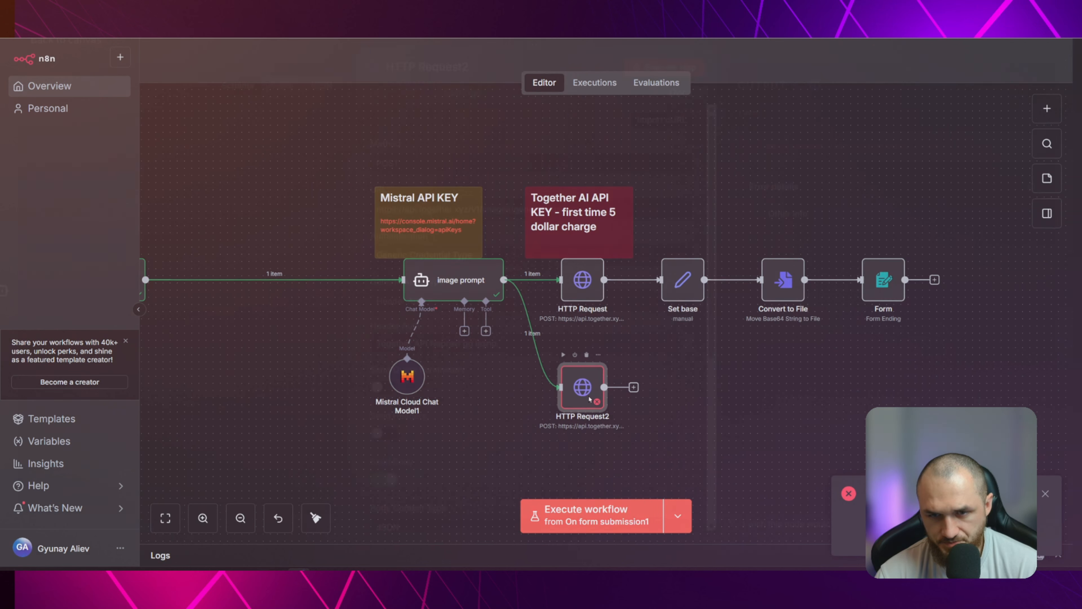
left_click_drag(749, 159, 945, 166)
left_click(948, 160)
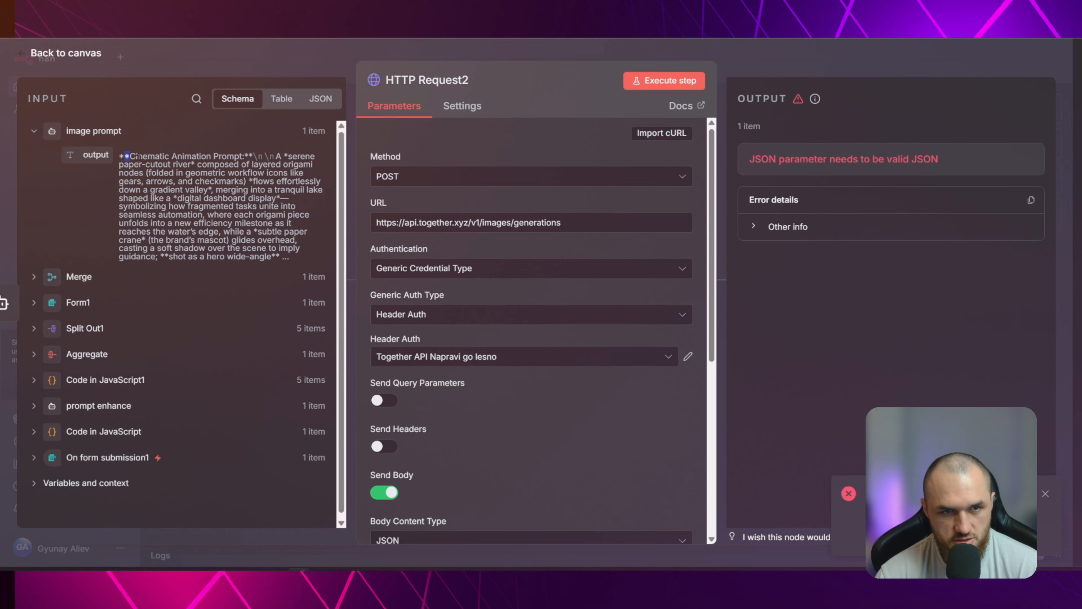
left_click_drag(120, 156, 255, 249)
left_click(255, 251)
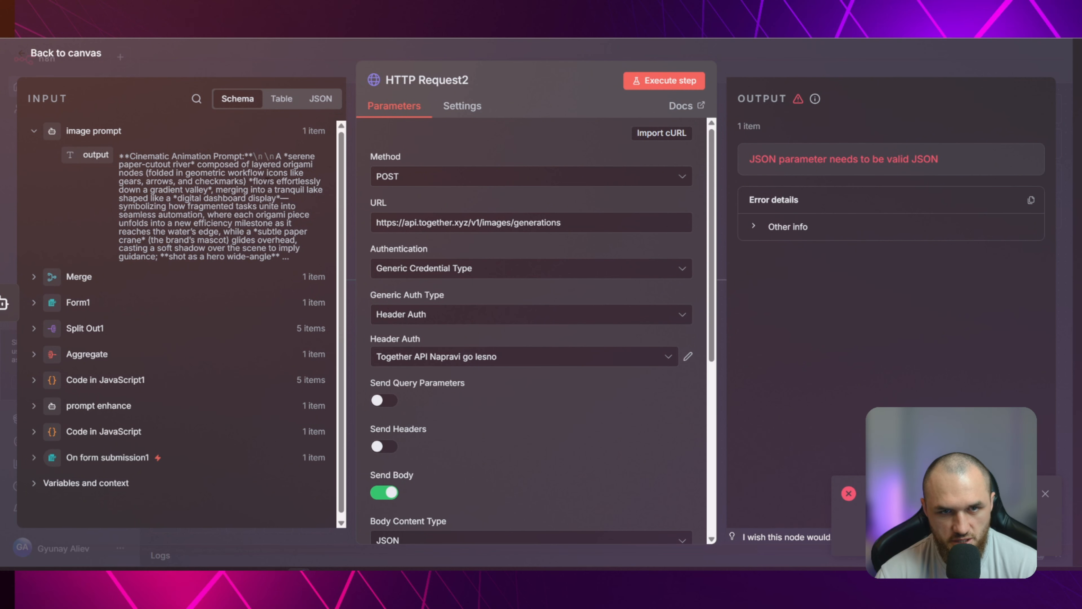
left_click(243, 55)
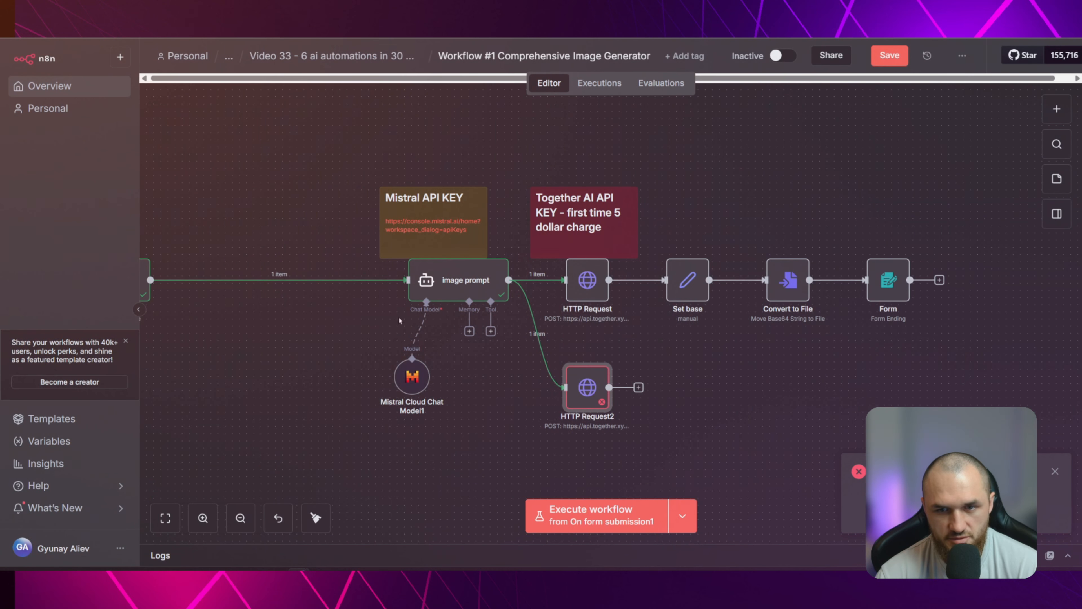
Compare the original HTTP Request node's JSON body with the error reported in HTTP Request2
double_click(588, 280)
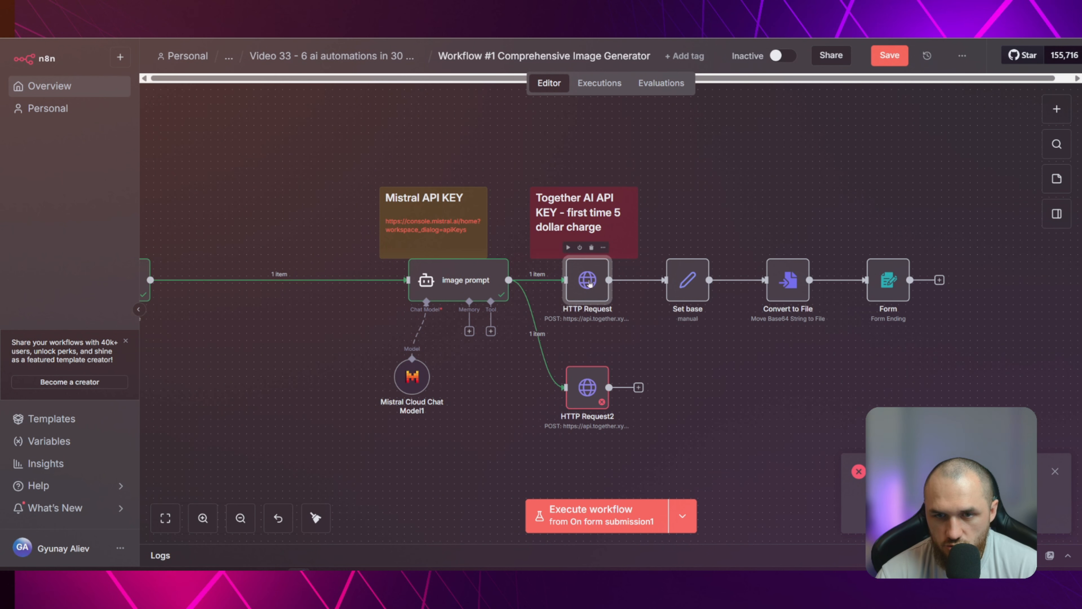
scroll(637, 289, "down", 9)
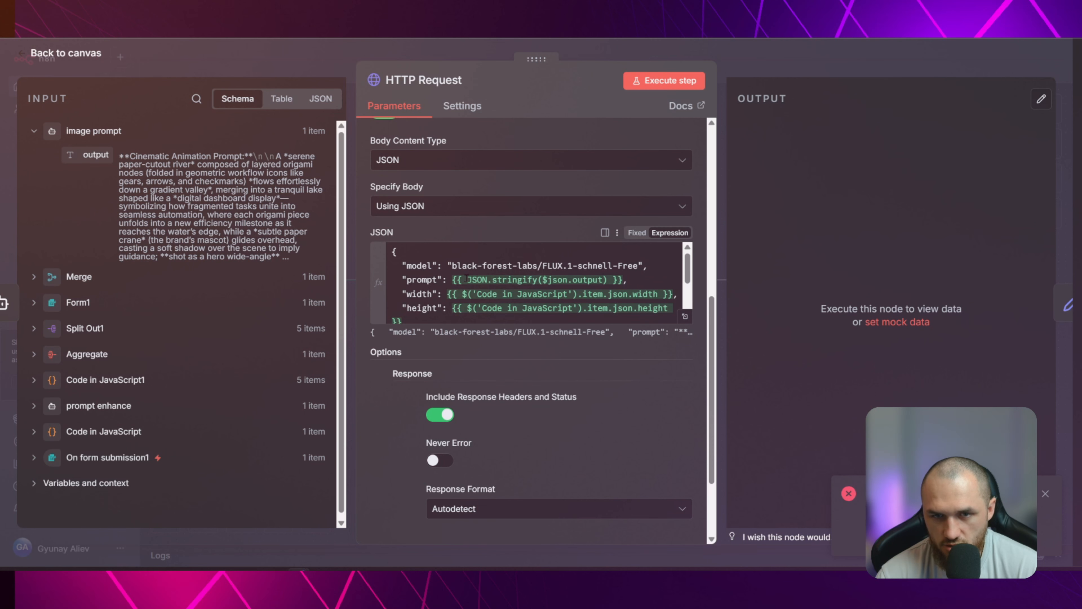
left_click(339, 76)
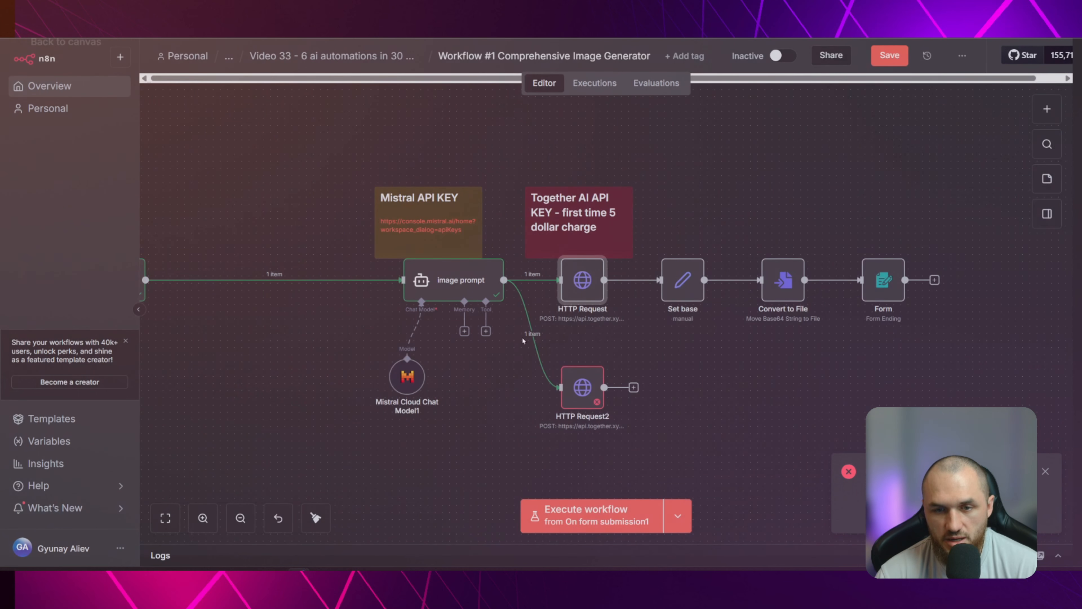
double_click(593, 397)
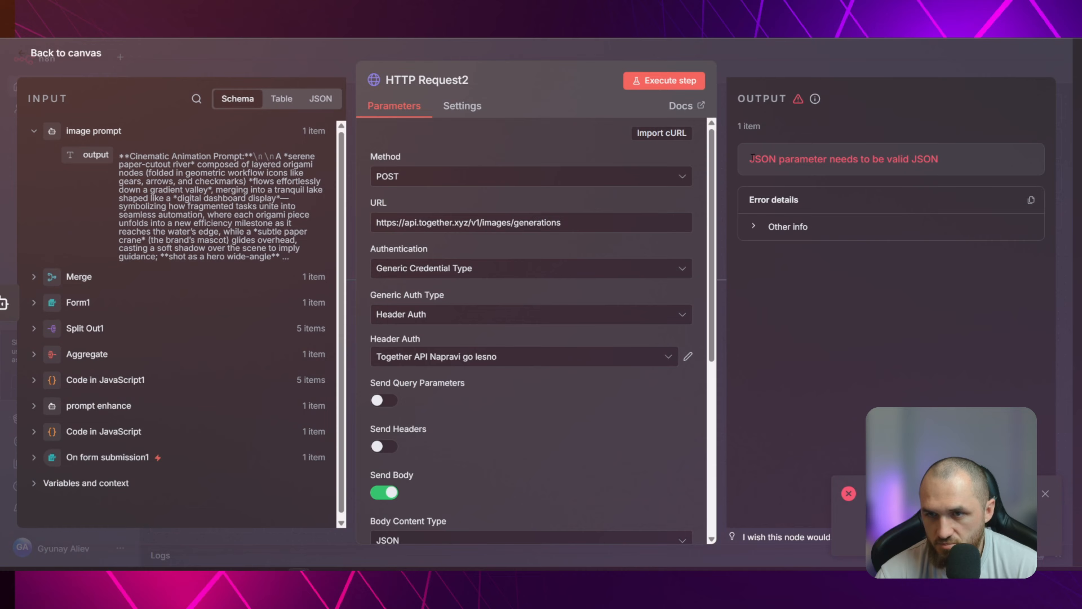
left_click_drag(751, 158, 952, 164)
left_click(956, 165)
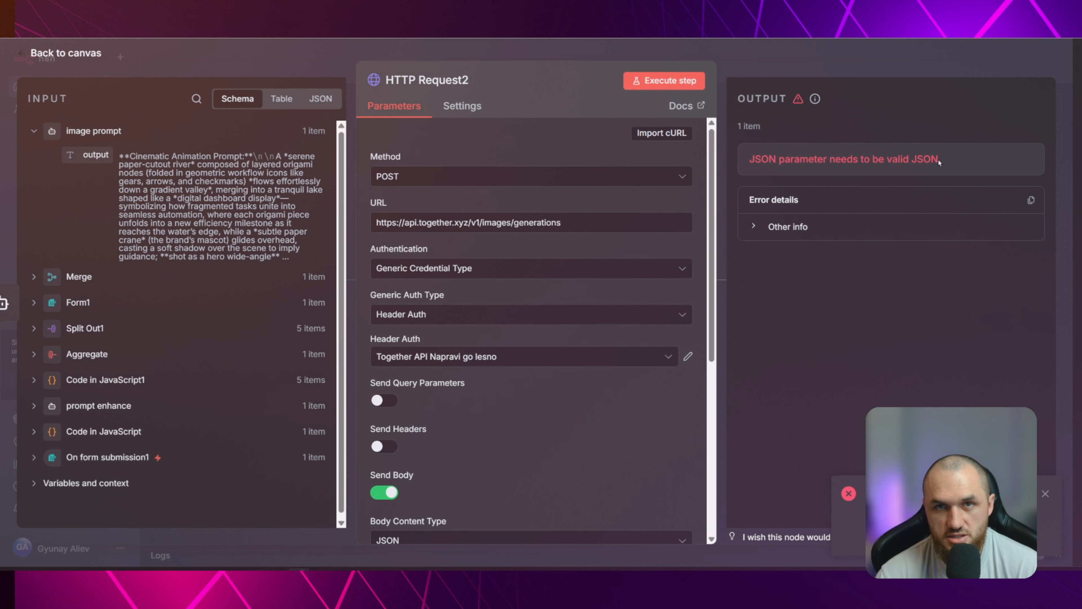
left_click(301, 57)
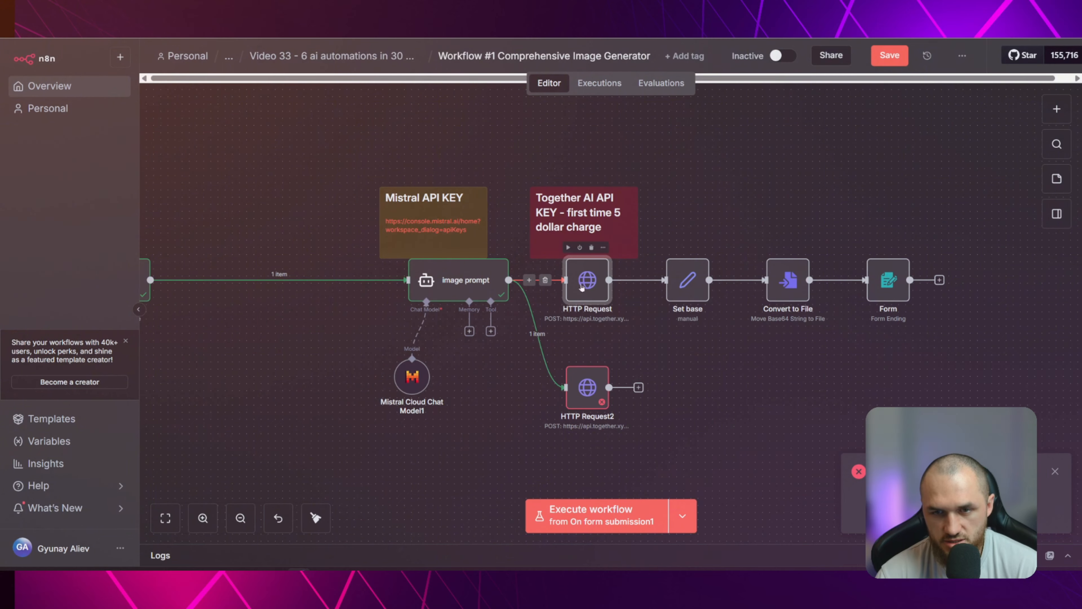
Copy the {{ JSON.stringify($json.output) }} prompt expression from the original HTTP Request node's JSON body and close the node
double_click(588, 298)
scroll(465, 405, "down", 5)
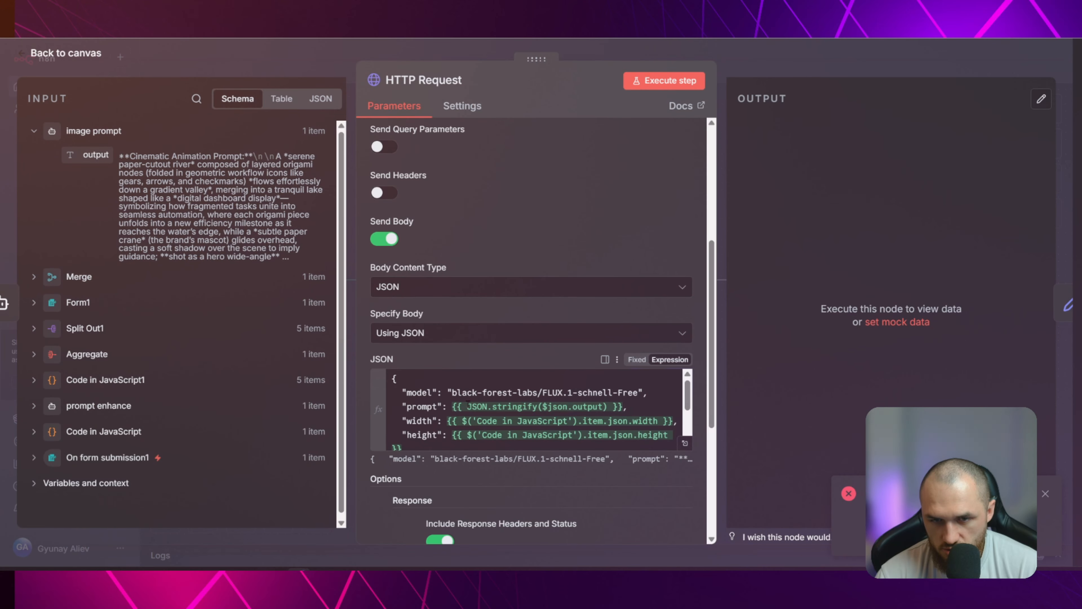
left_click_drag(468, 407, 537, 407)
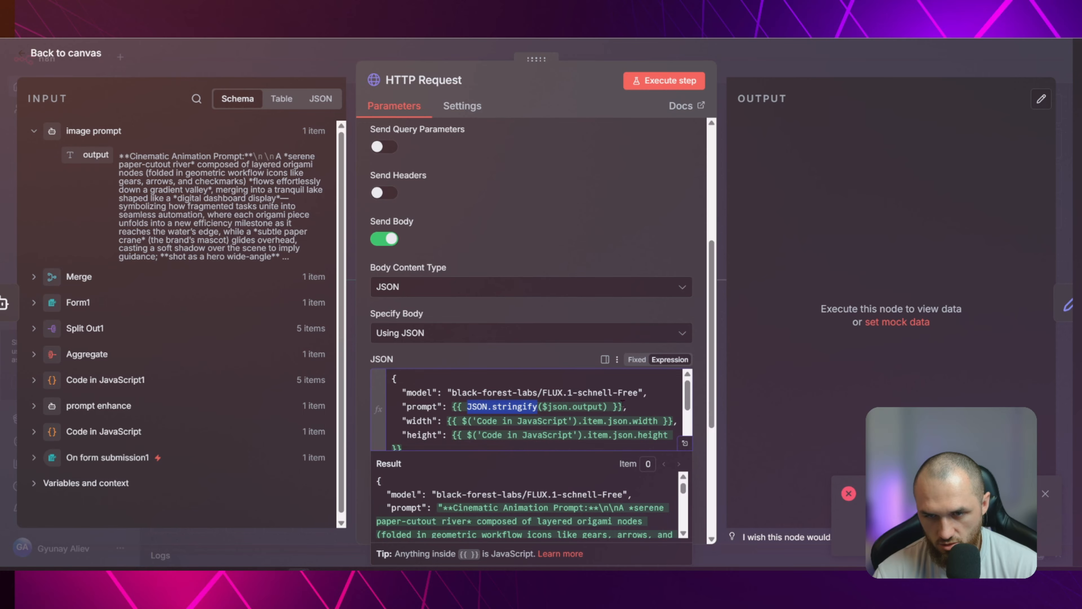
left_click_drag(622, 406, 453, 406)
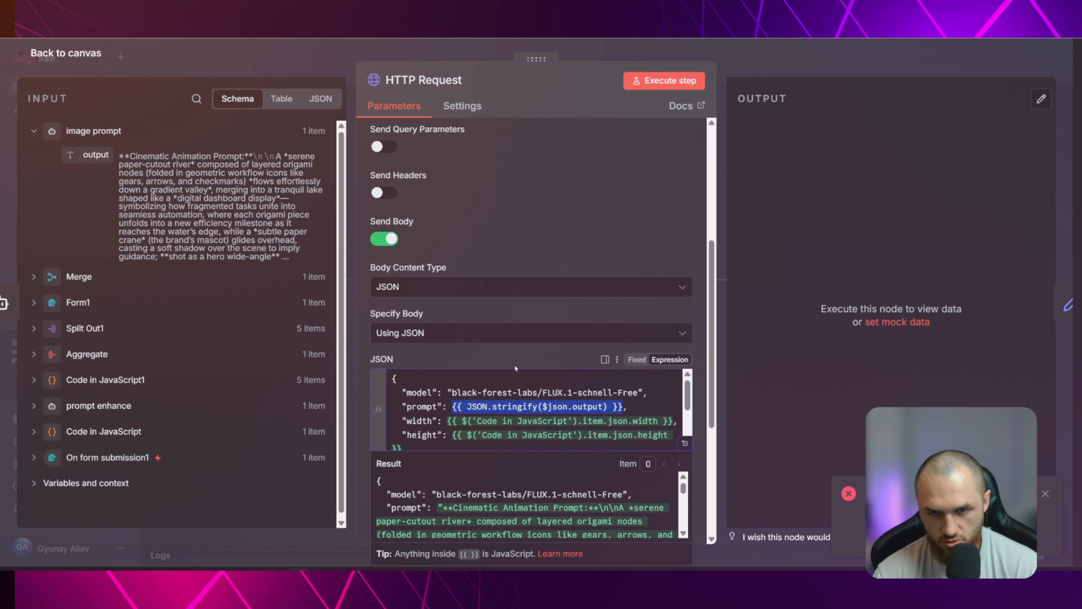
key("Escape")
Open HTTP Request2's JSON body in the expanded expression editor and examine how the prompt value is rendered
double_click(597, 379)
scroll(597, 348, "down", 8)
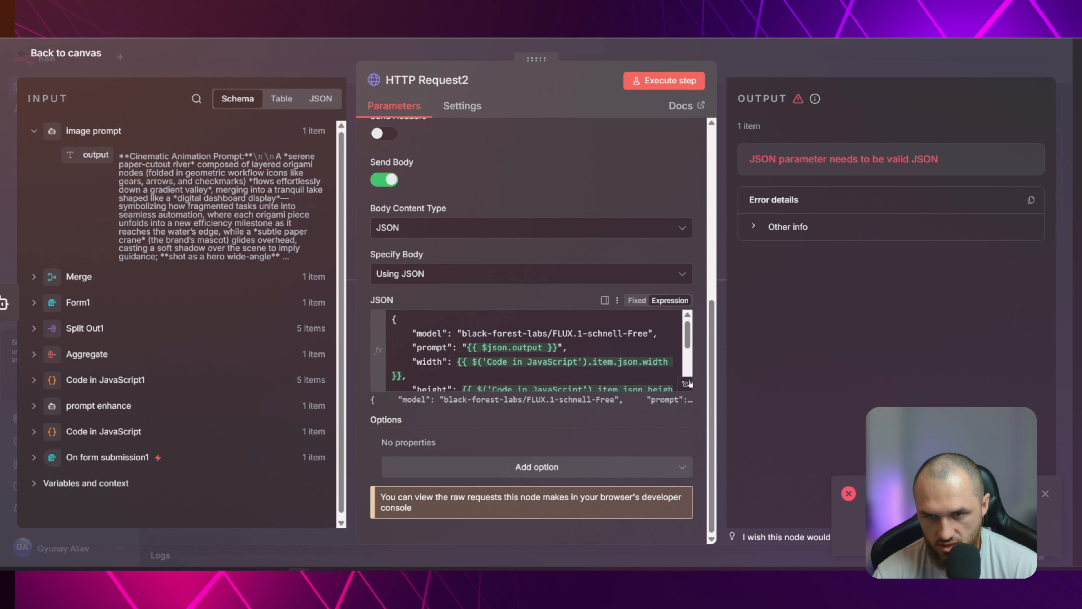
left_click(688, 388)
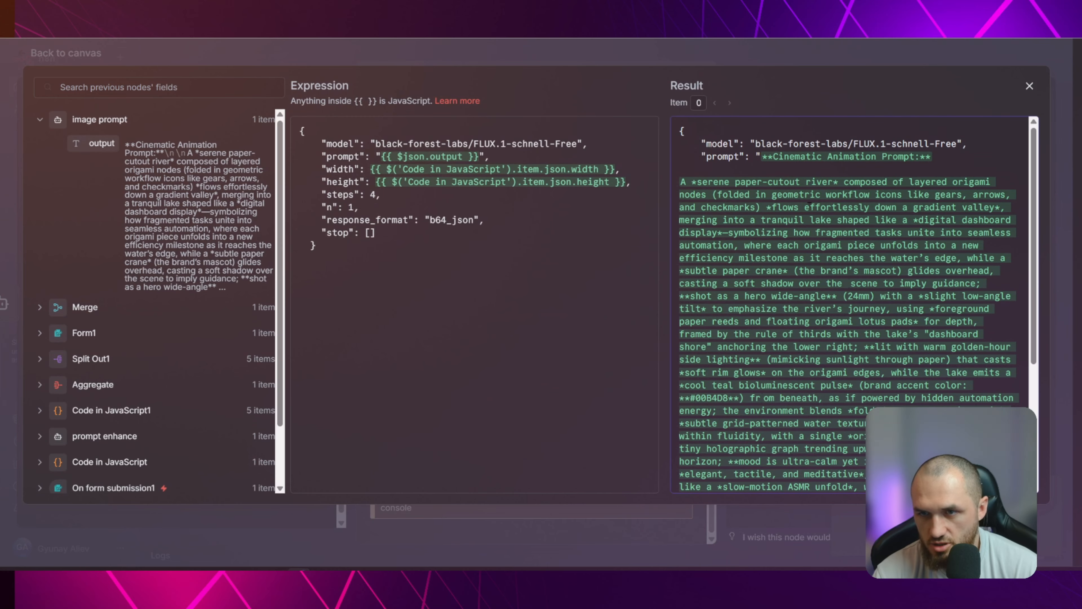
left_click_drag(762, 157, 783, 157)
scroll(874, 234, "down", 3)
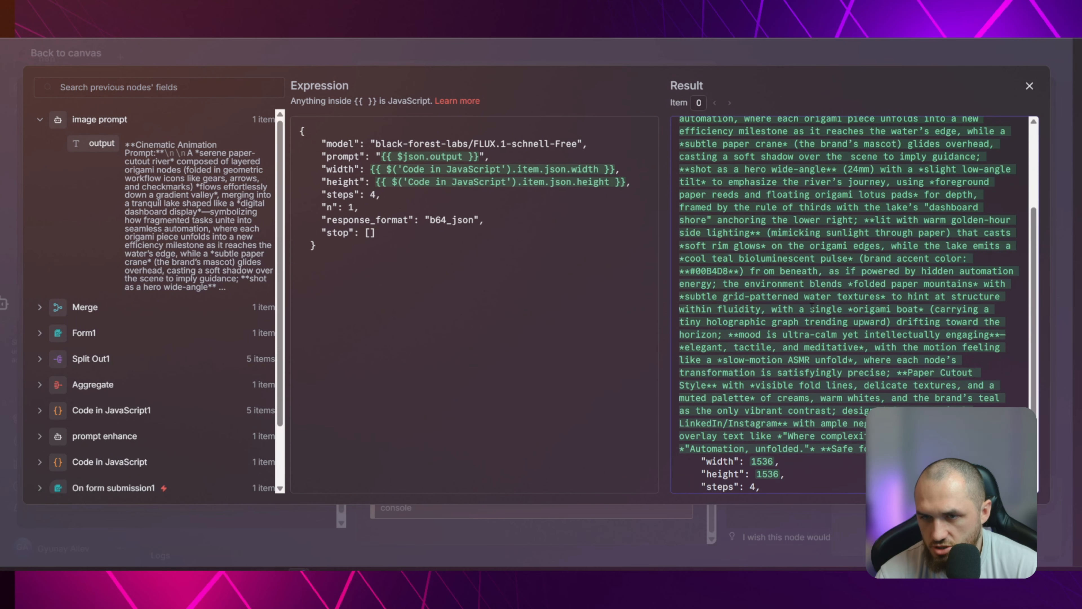
scroll(859, 275, "up", 3)
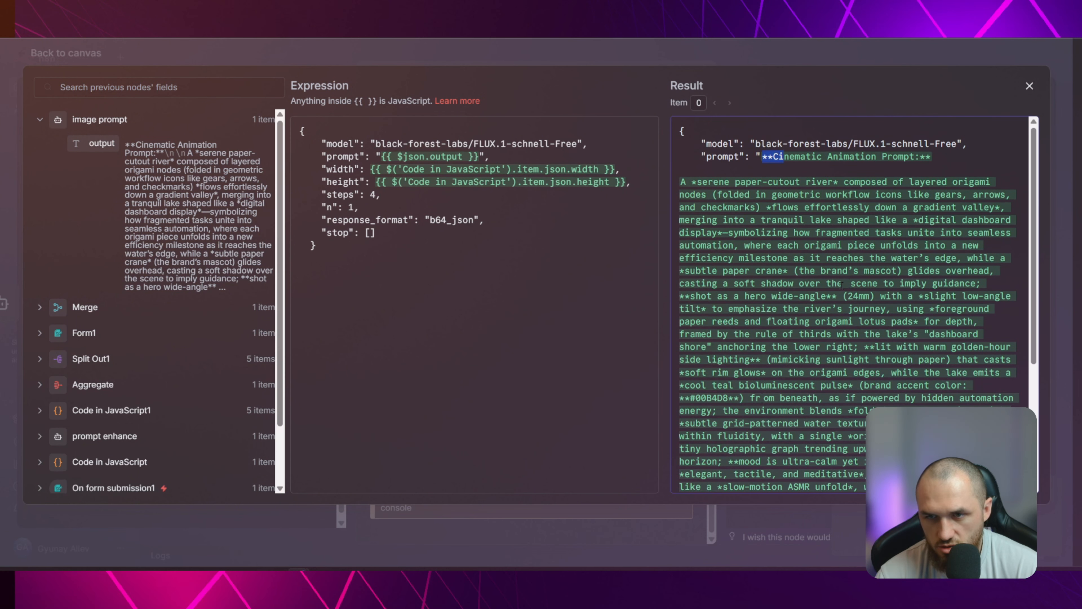
left_click(478, 157)
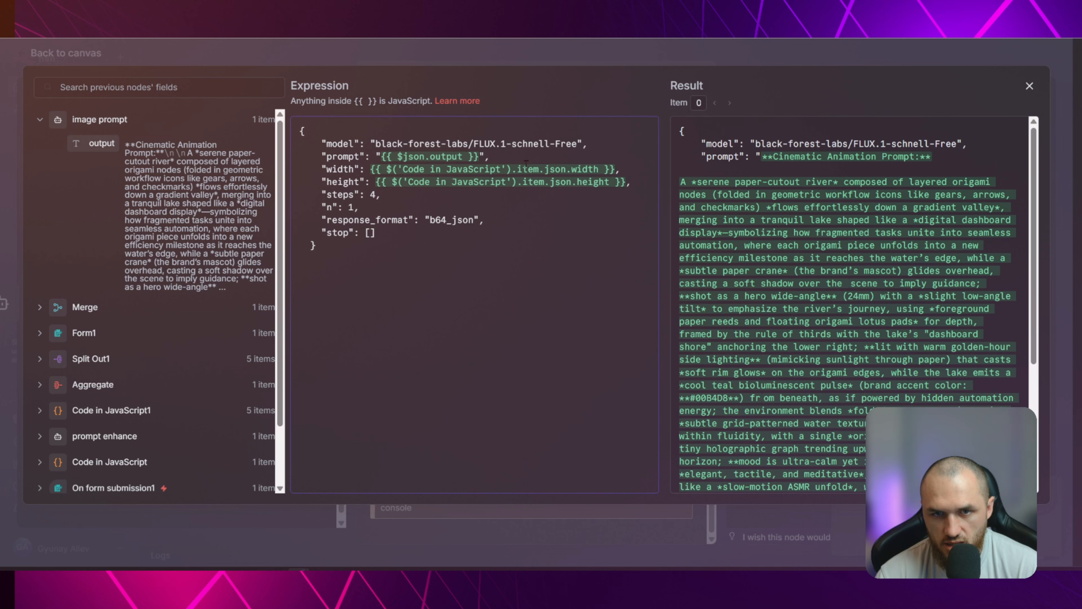
Insert {{ JSON.stringify($json.output) }} as a trial expression on a separate line below the JSON body
left_click(451, 320)
key("Return")
key("Return")
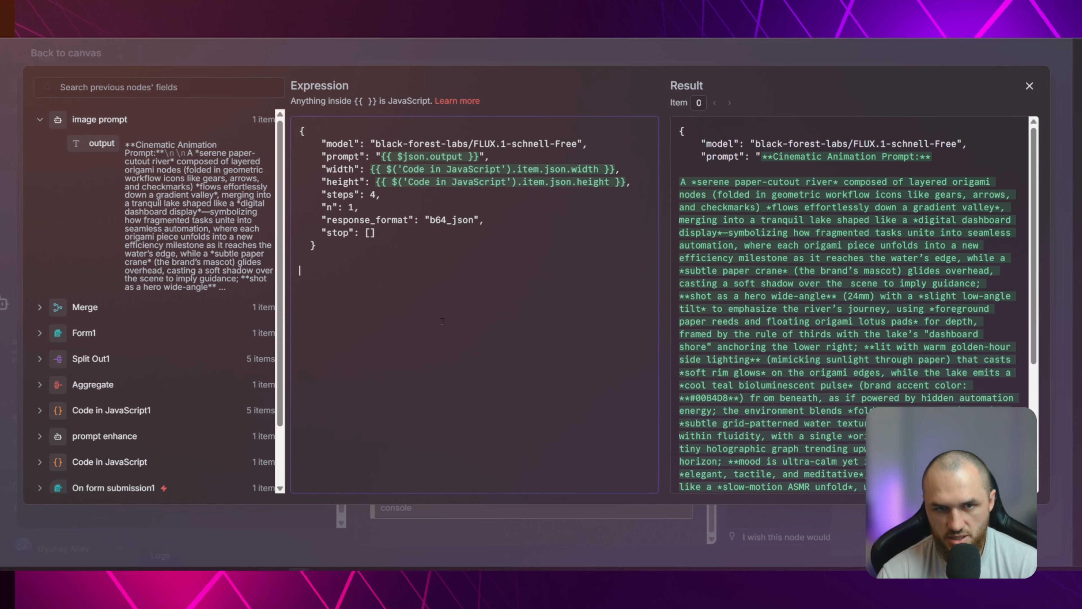
type("{{ JSON.stringify($json.output) }}")
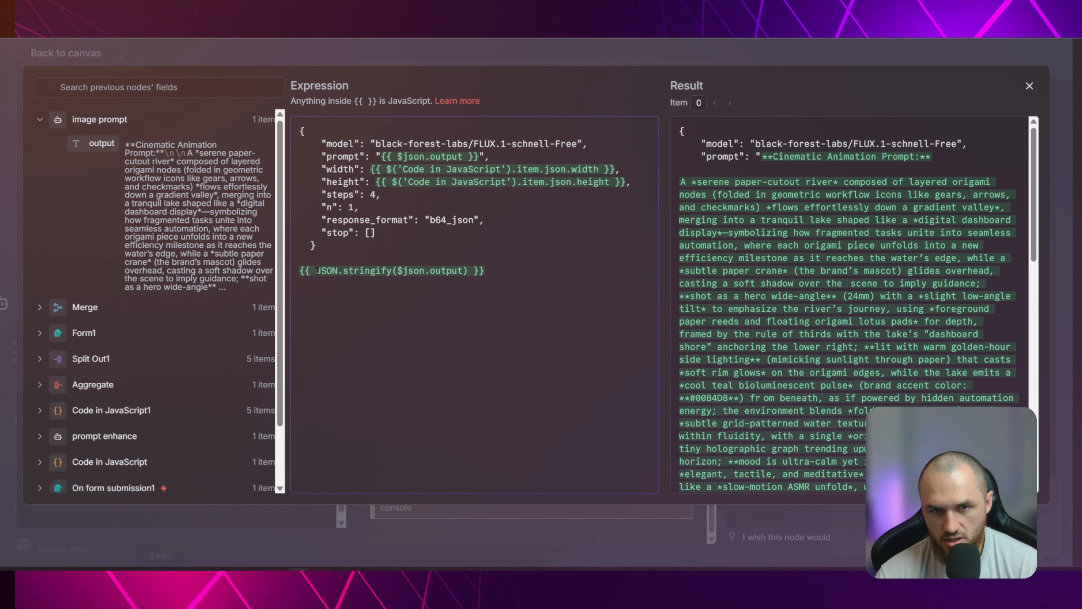
left_click(327, 271)
Compare the line breaks and escaped quotes in the stringified prompt result with the plain prompt result
scroll(699, 182, "down", 9)
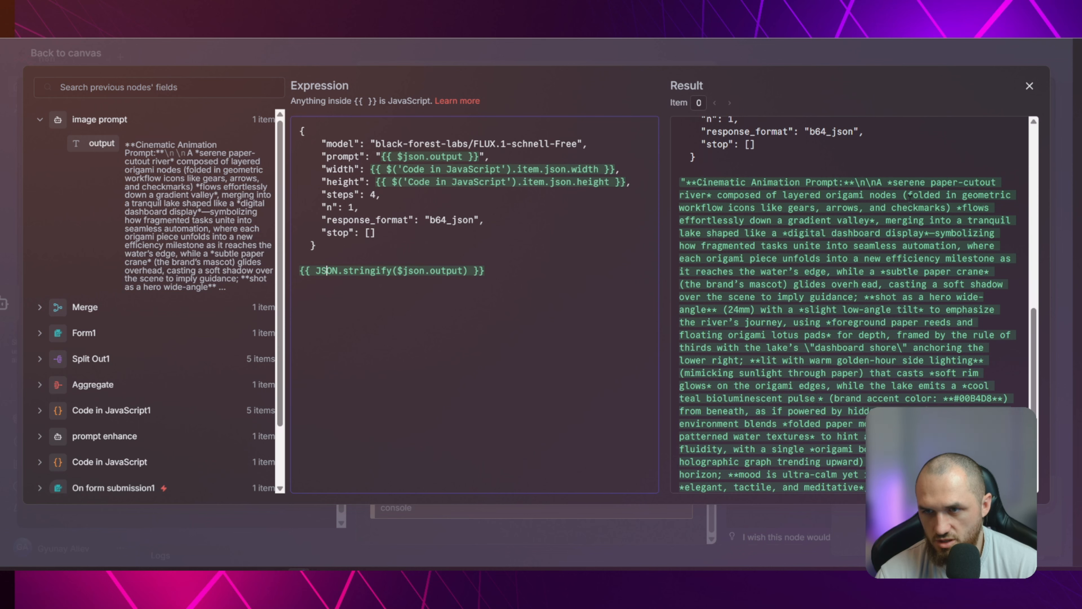
scroll(856, 181, "down", 5)
scroll(920, 253, "up", 7)
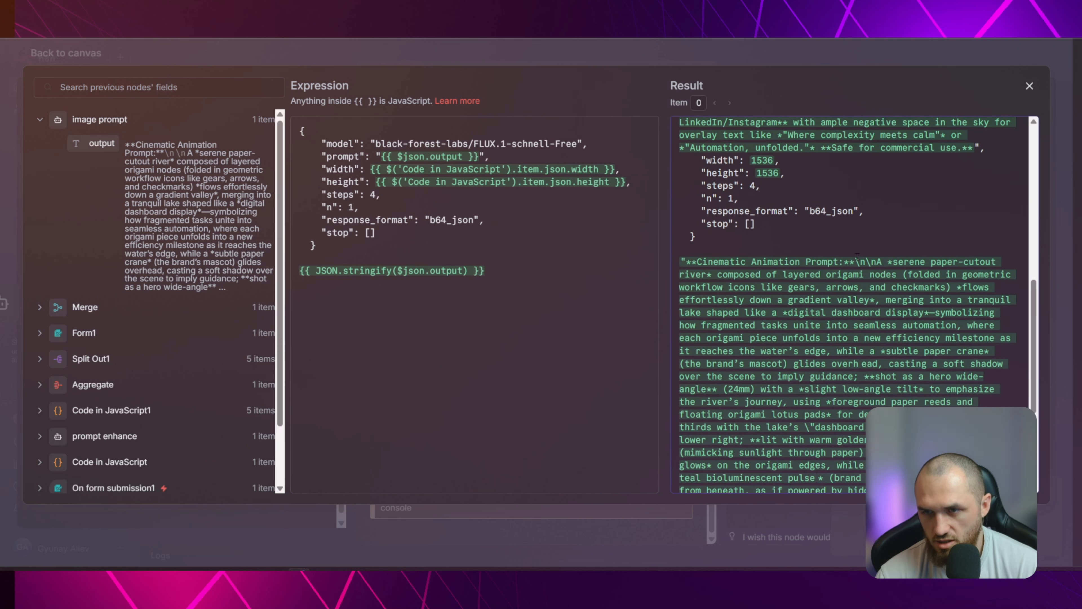
scroll(859, 261, "down", 5)
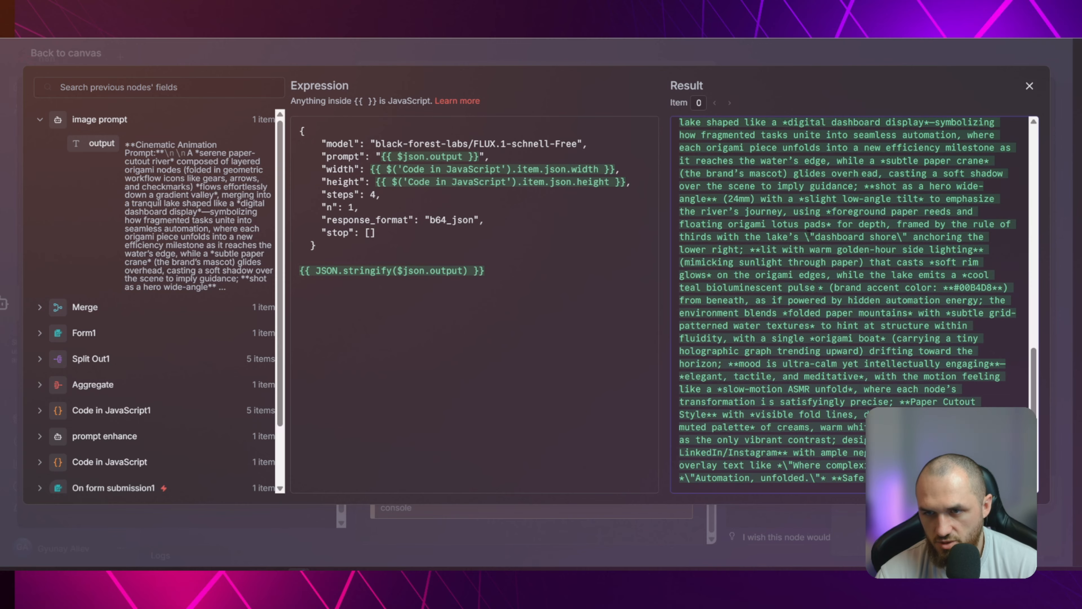
left_click_drag(902, 236, 908, 236)
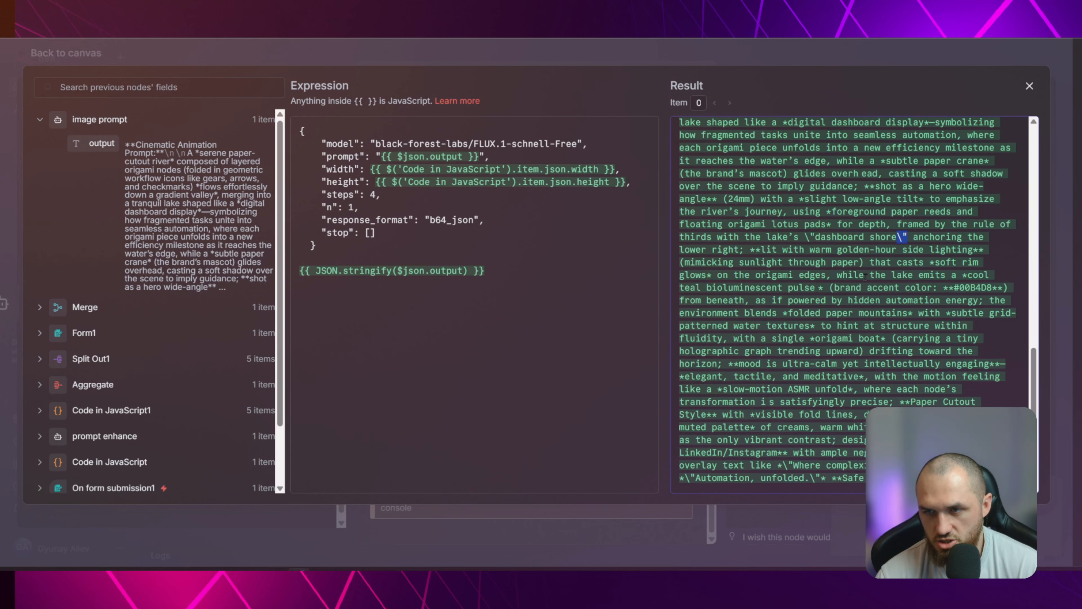
scroll(869, 315, "up", 10)
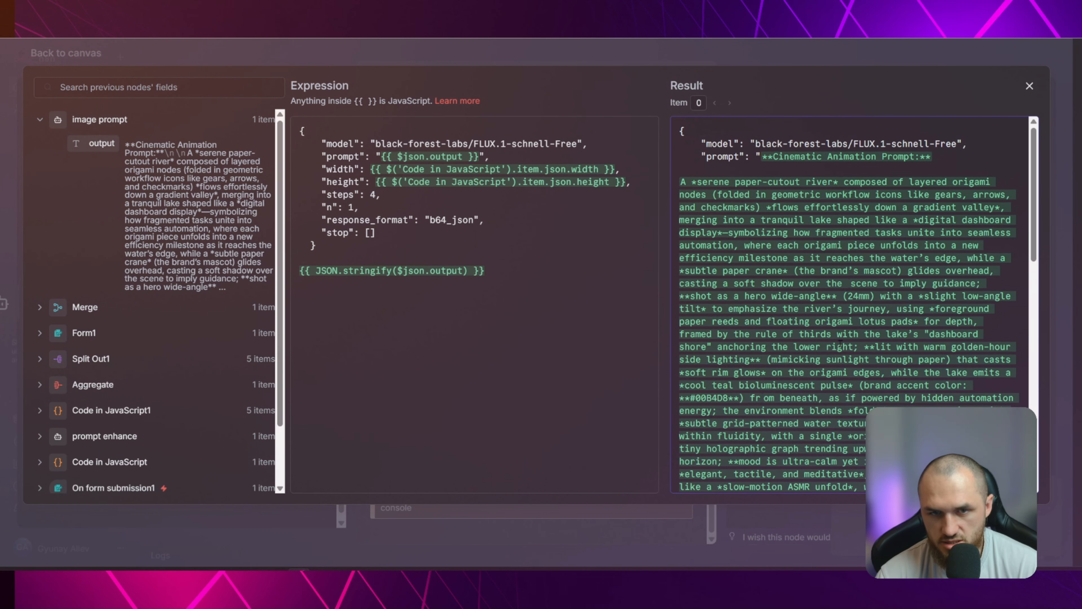
Delete the trial expression below the JSON body and replace {{ $json.output }} in the prompt value with {{ JSON.stringify($json.output) }}
left_click_drag(501, 270, 298, 271)
key("ctrl+c")
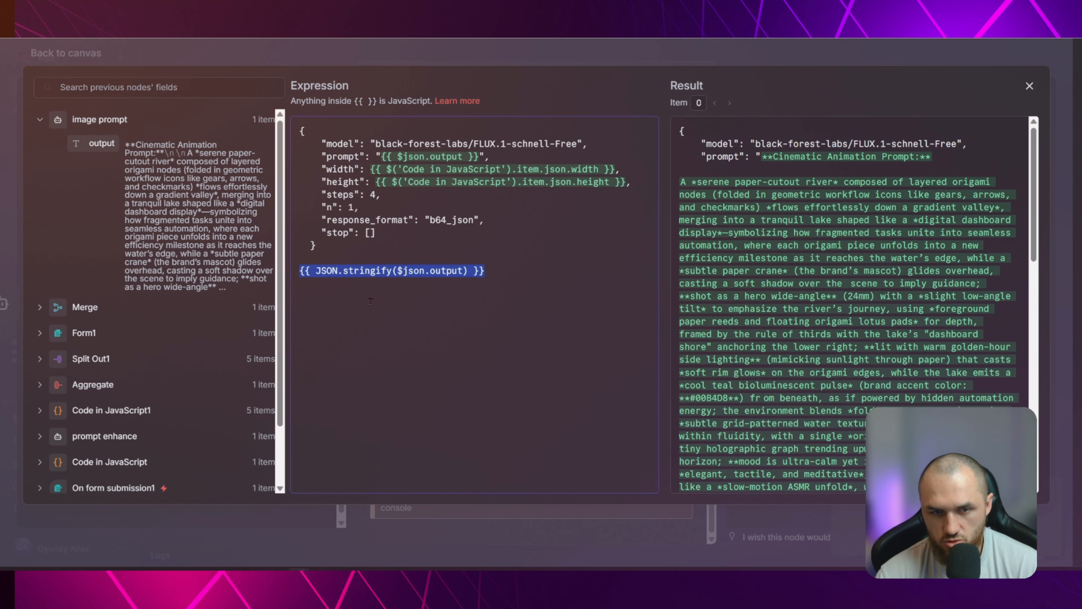
key("BackSpace")
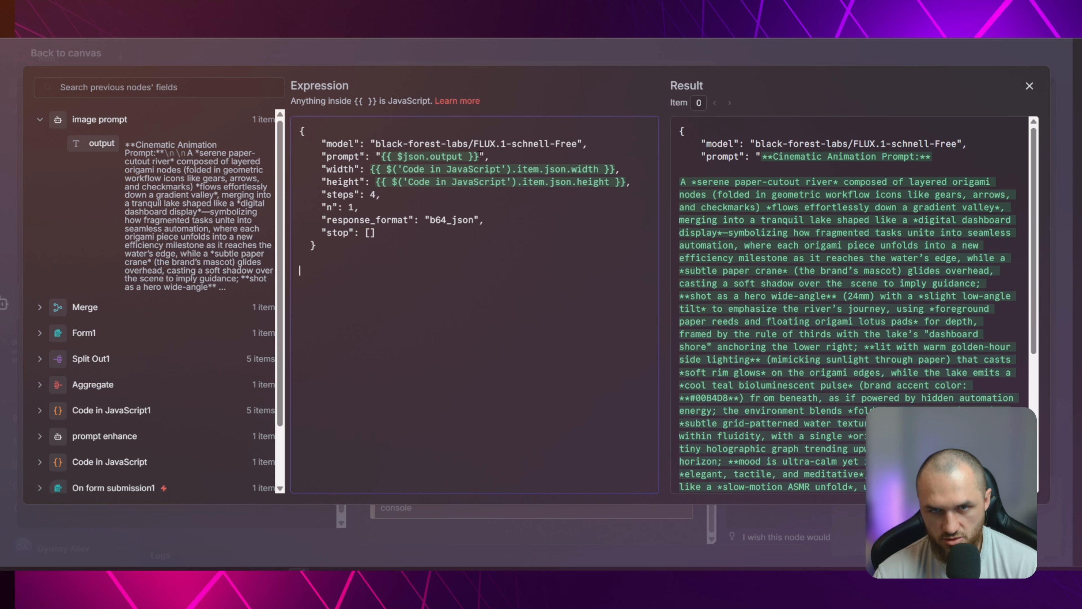
left_click_drag(480, 157, 385, 156)
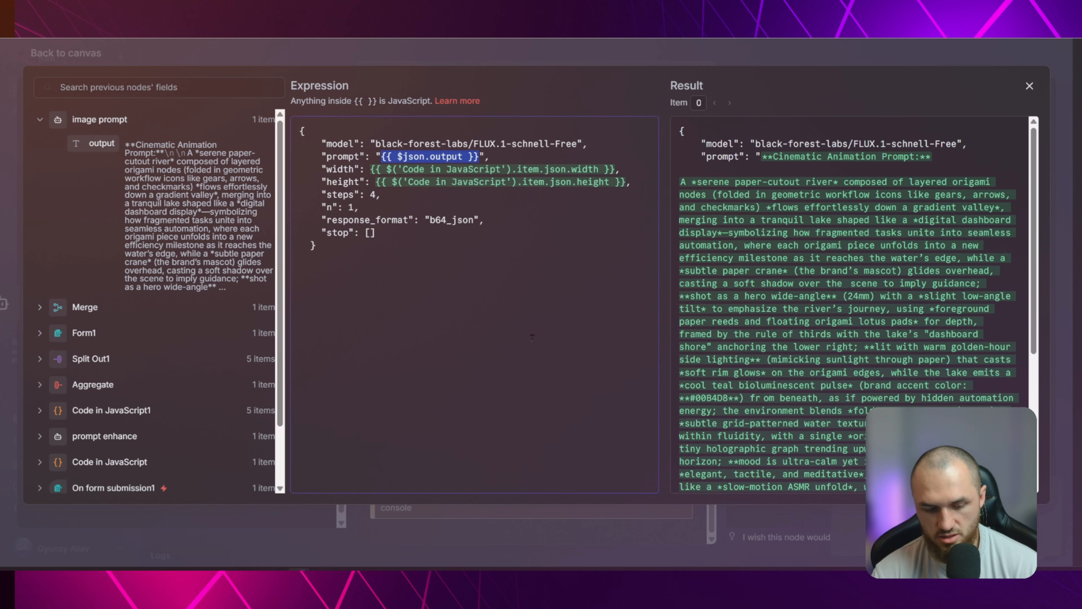
key("ctrl+v")
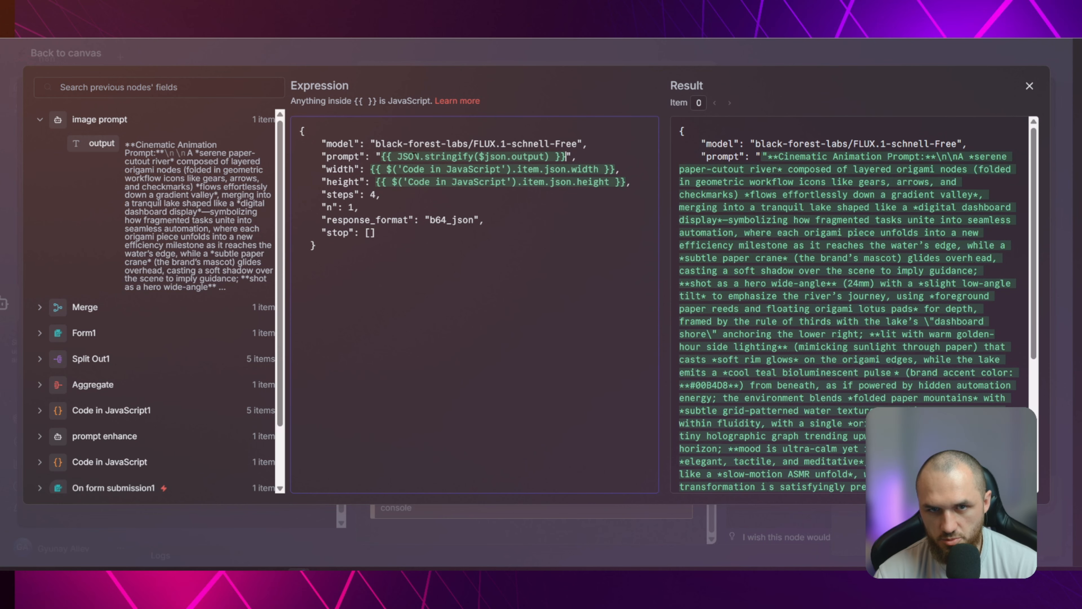
left_click(477, 156)
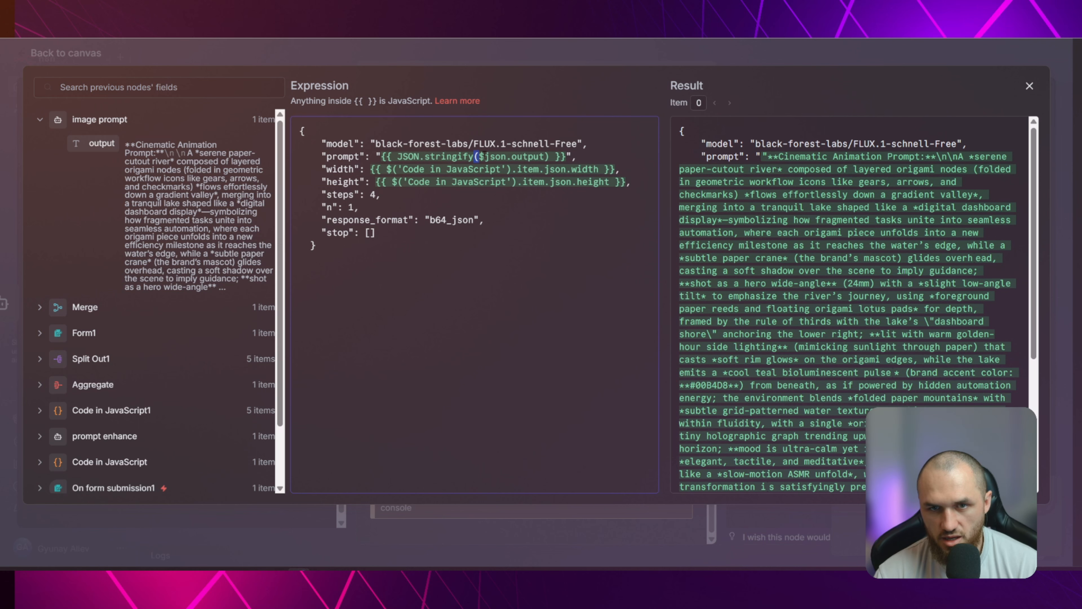
left_click(546, 156, "shift")
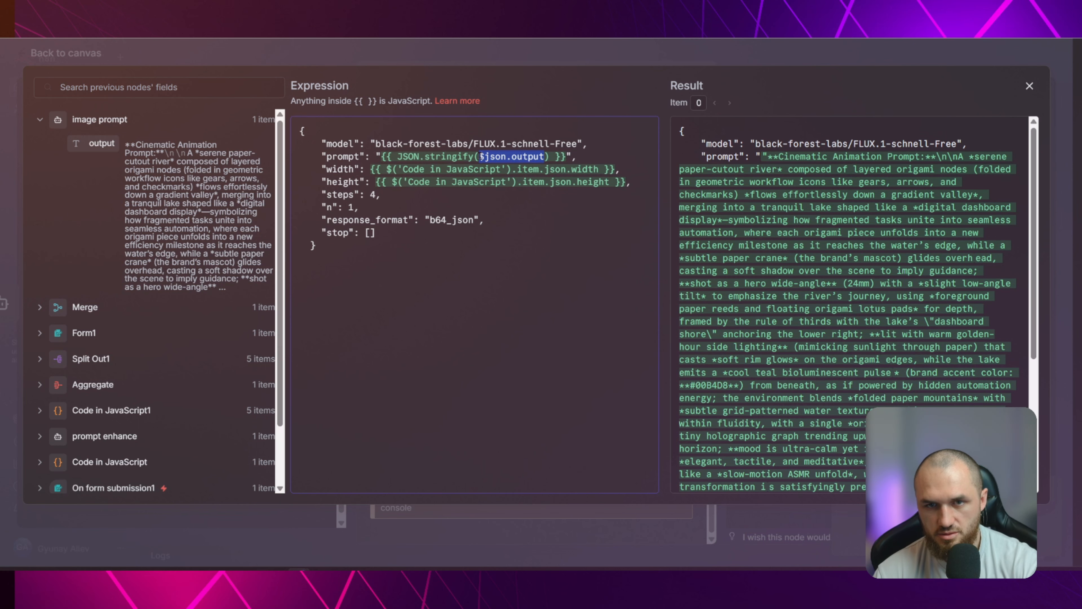
Remove the quotation marks surrounding {{ JSON.stringify($json.output) }} in the JSON body's prompt value
key("BackSpace")
left_click_drag(103, 144, 479, 157)
key("Escape")
key("Escape")
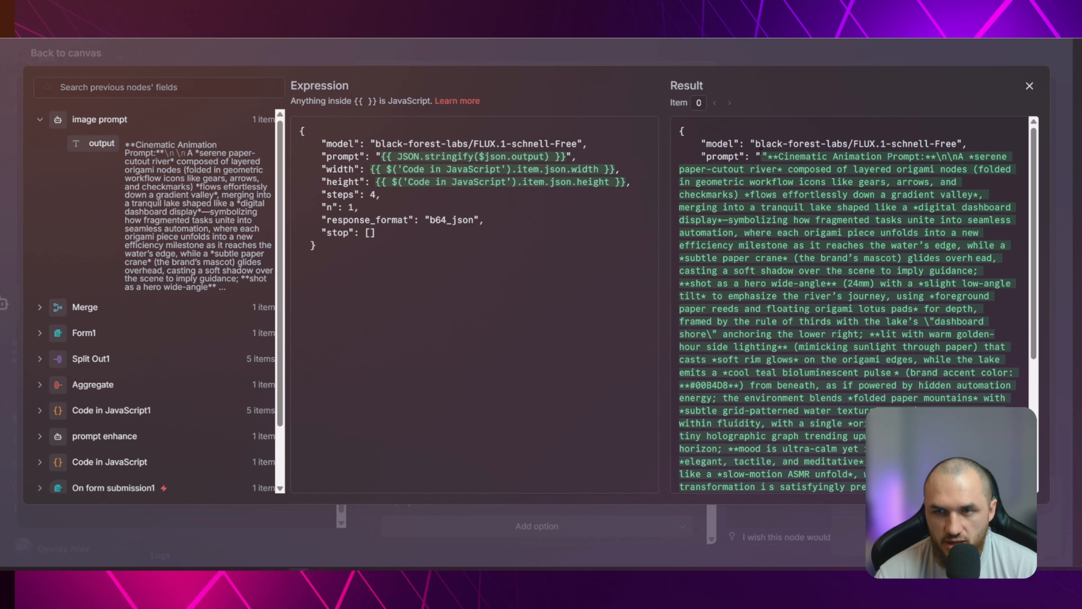
left_click(572, 156)
key("BackSpace")
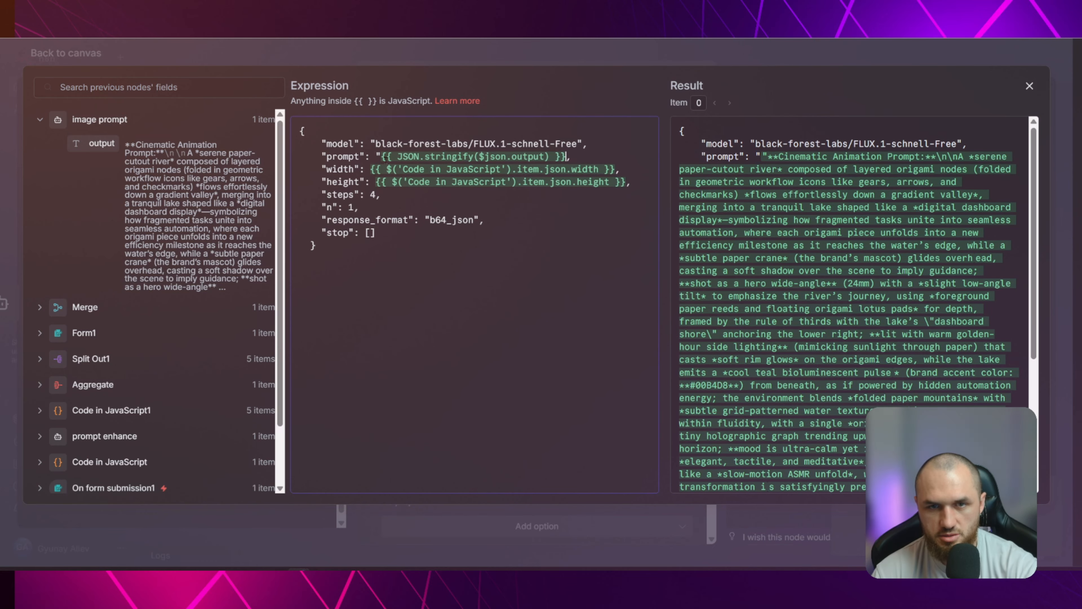
left_click(382, 156)
key("BackSpace")
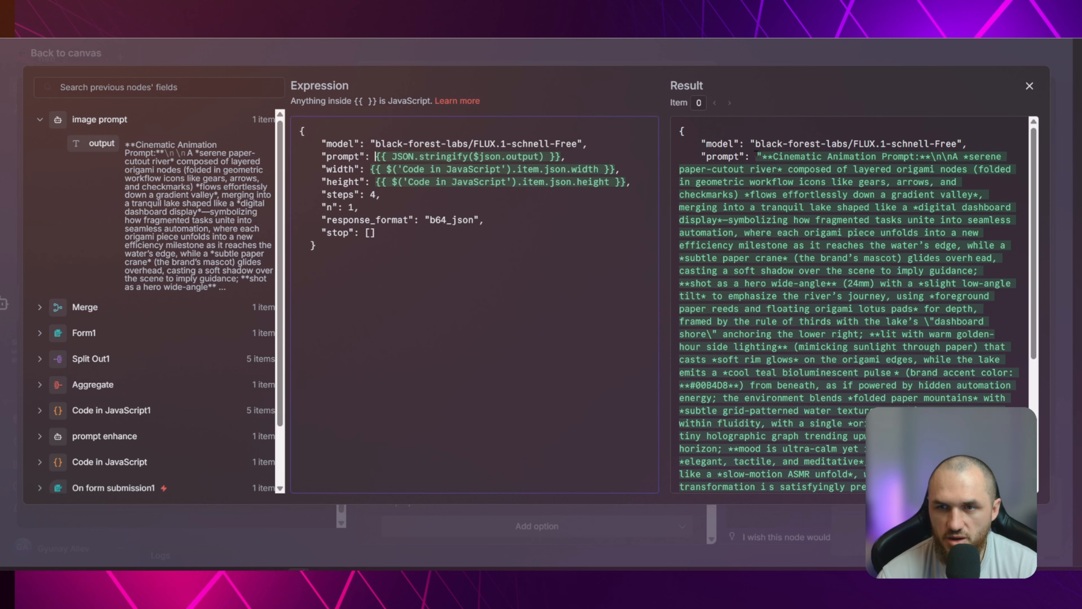
Check the full rendered JSON body against the unquoted prompt expression and close the expression editor
left_click_drag(679, 130, 774, 158)
left_click(774, 158)
scroll(888, 374, "down", 5)
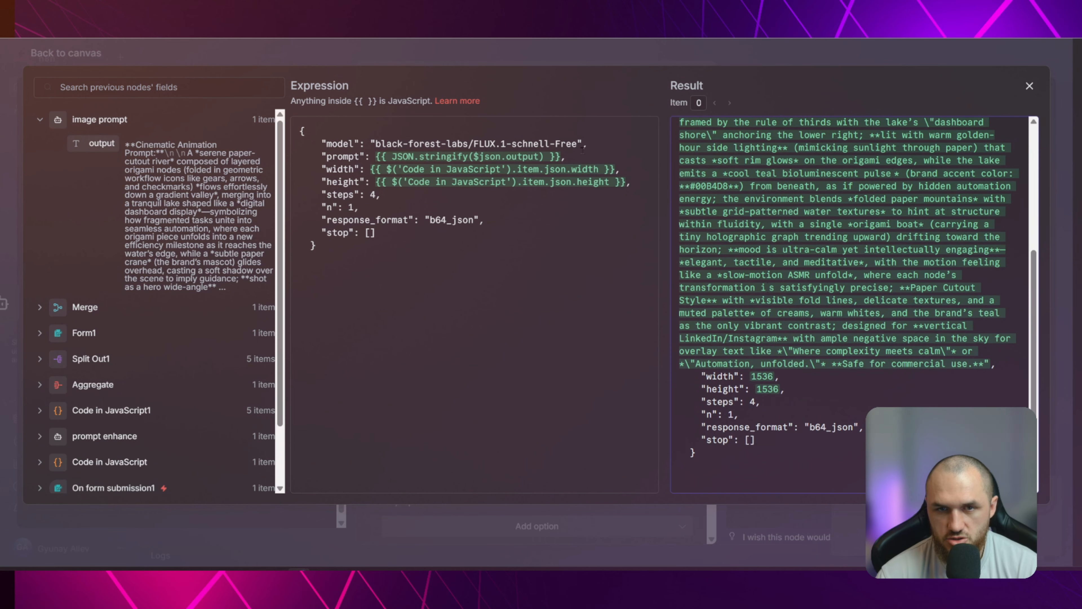
left_click_drag(376, 156, 562, 156)
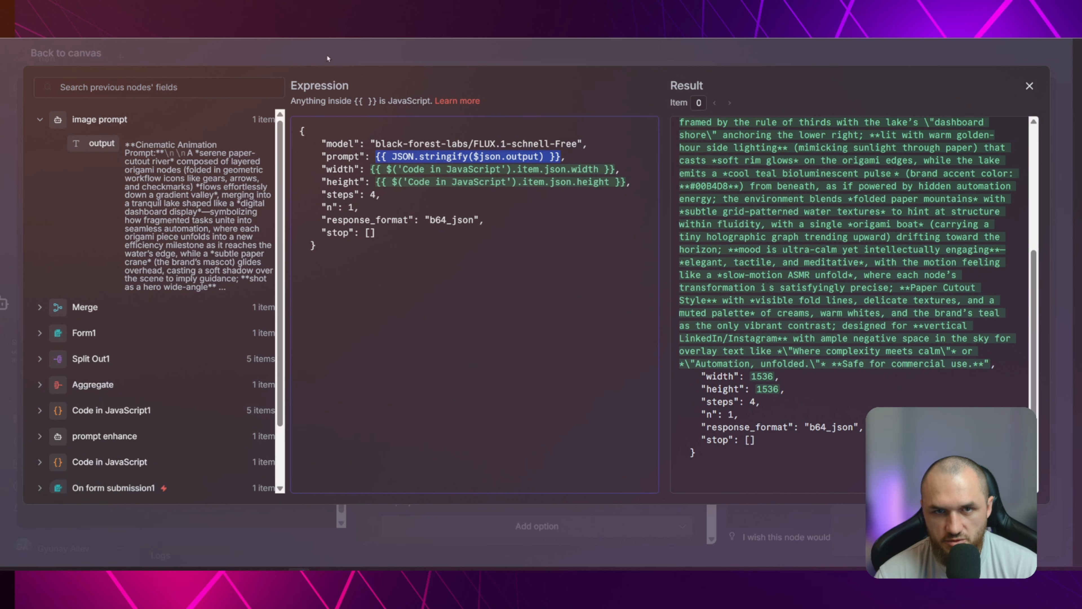
left_click(377, 157)
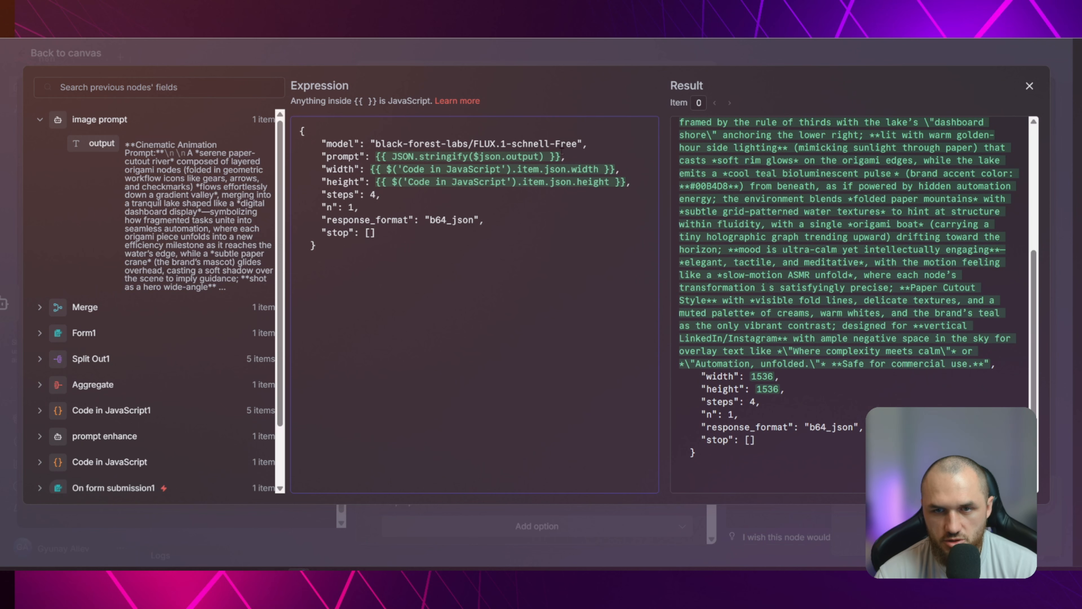
left_click(307, 52)
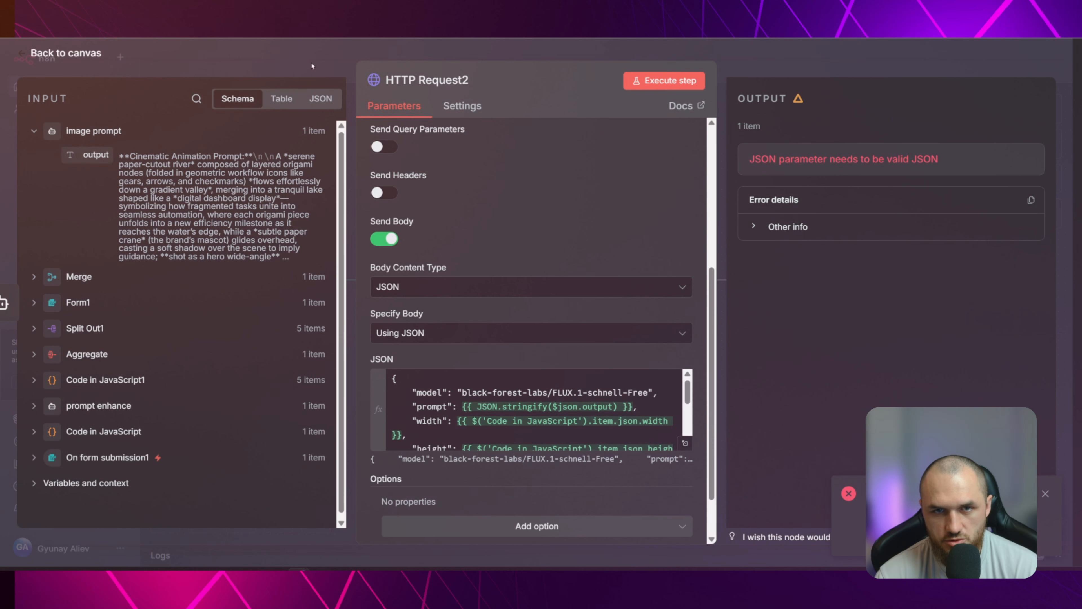
Run HTTP Request2 from the canvas and inspect the b64_json value in its output
left_click(323, 70)
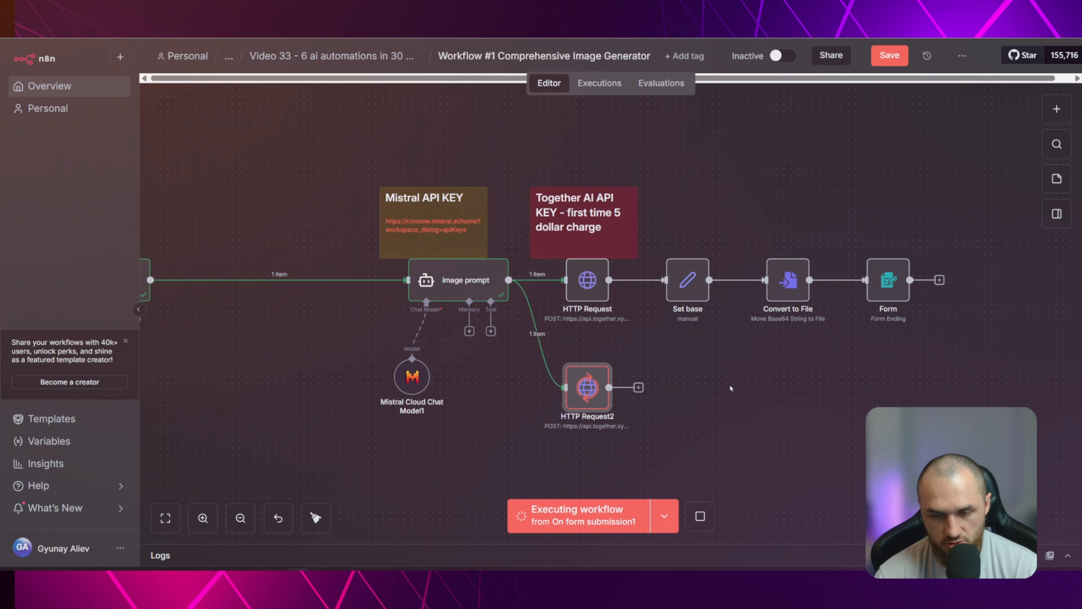
double_click(598, 394)
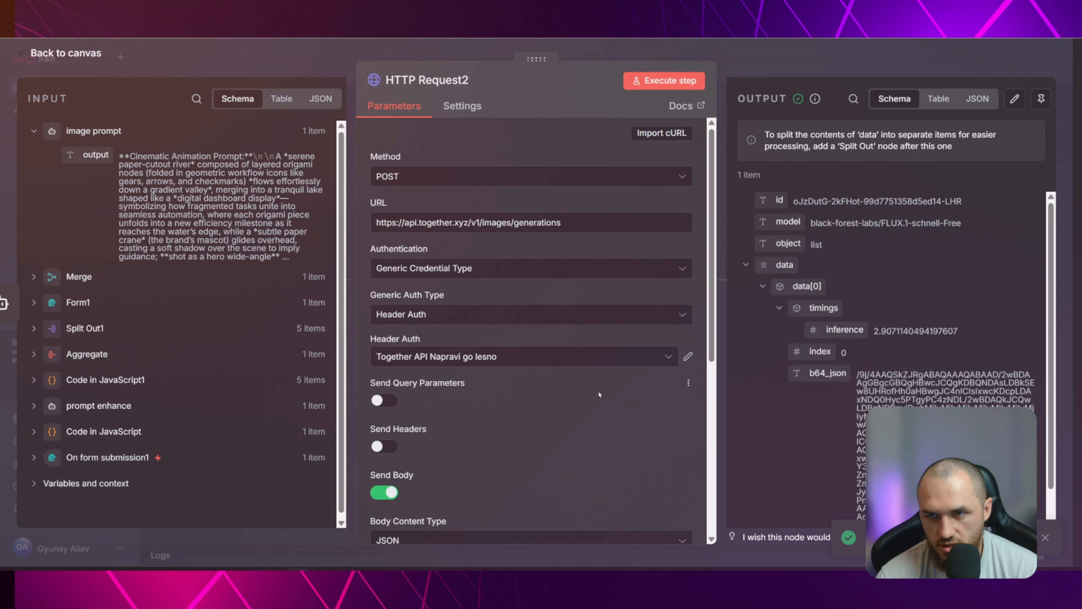
scroll(929, 318, "down", 1)
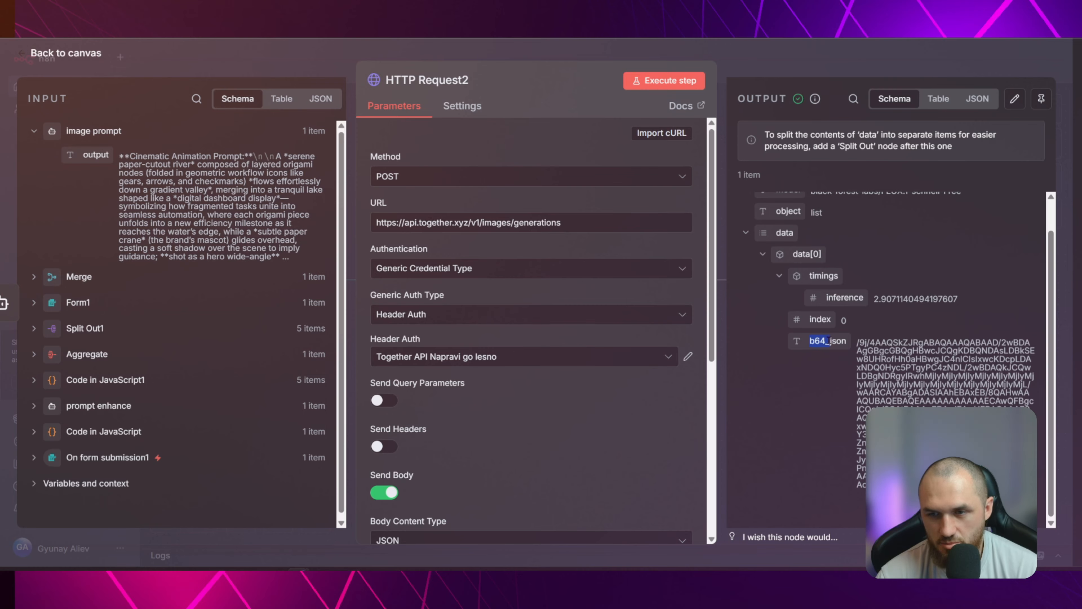
triple_click(855, 340)
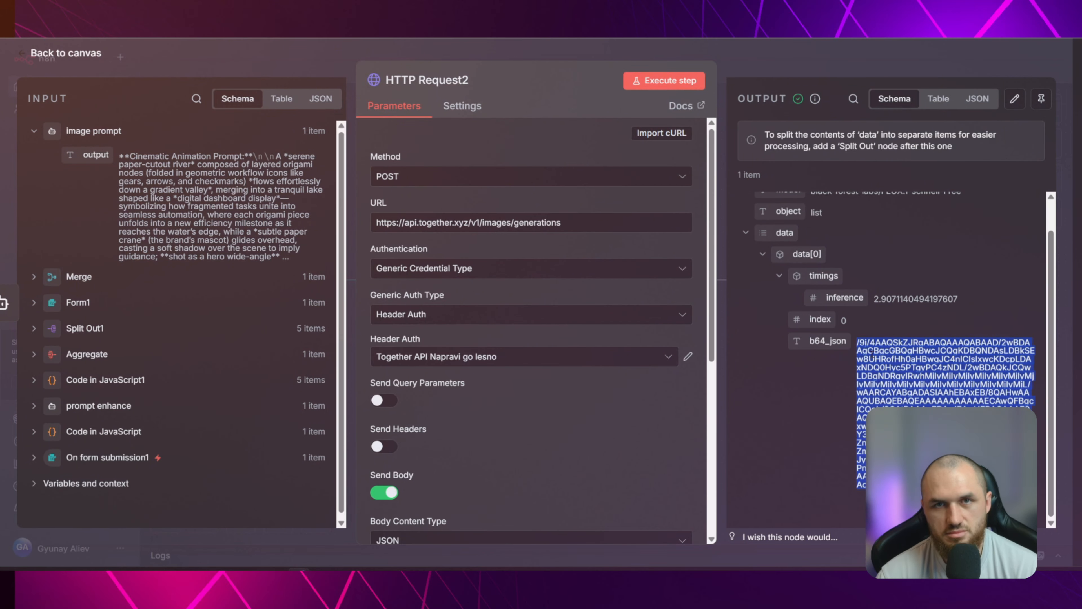
key("Escape")
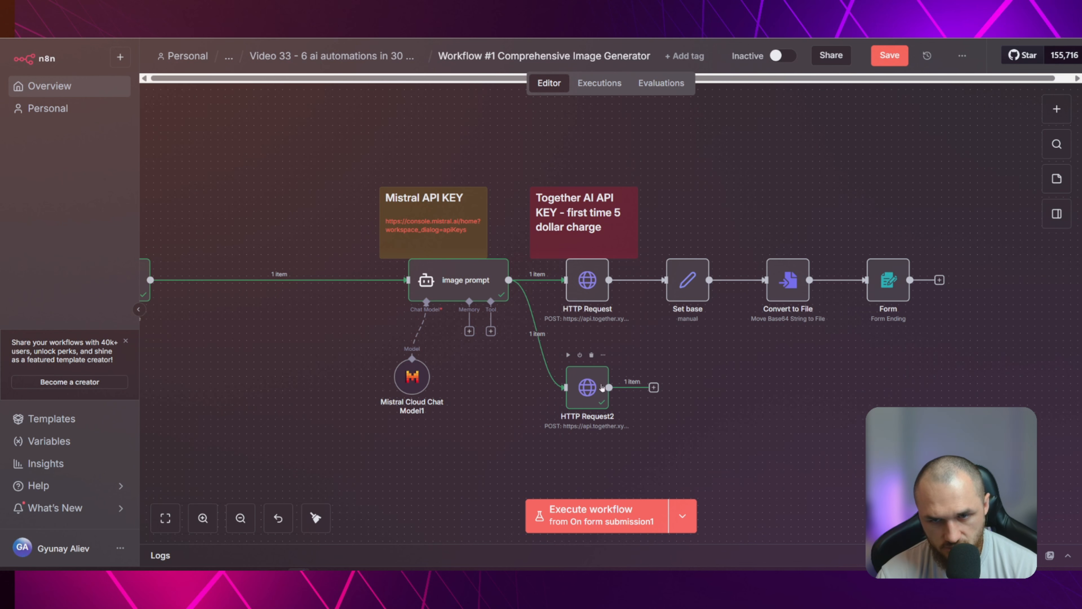
Check the Set base node's field mapping and add a new Edit Fields (Set) node to the workflow
double_click(687, 284)
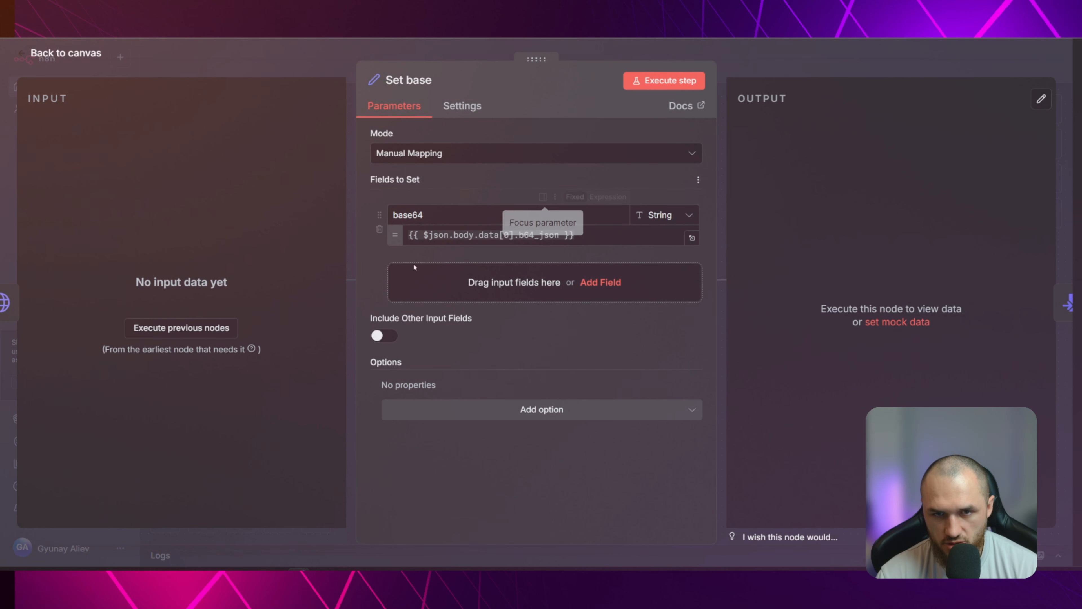
key("Escape")
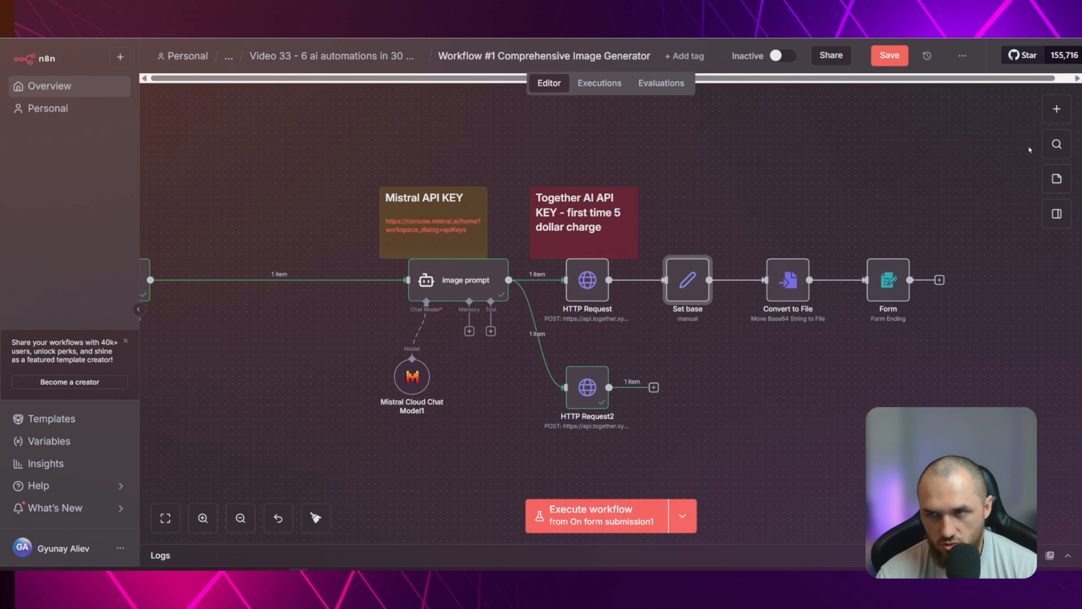
left_click(1056, 109)
type("set")
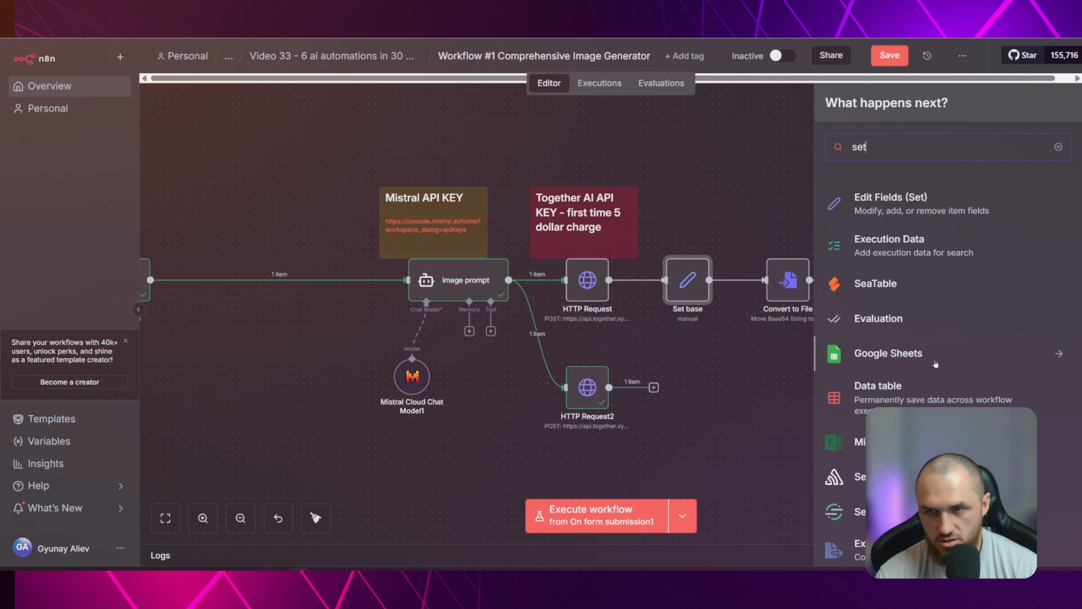
left_click(909, 204)
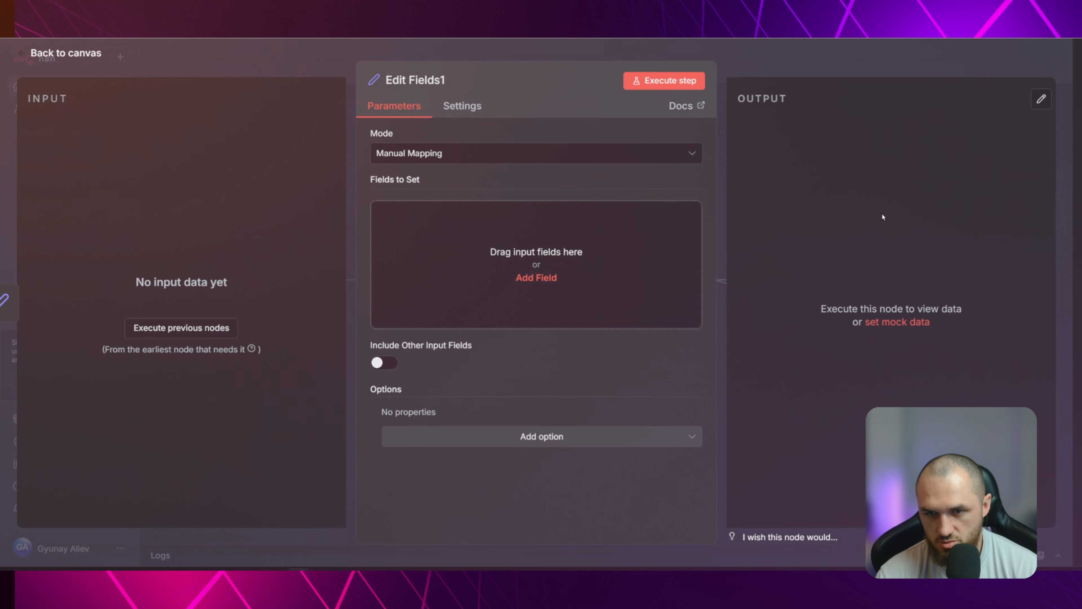
key("Escape")
Disconnect Edit Fields1 from Set base, connect it to HTTP Request2's output and place it beside that node
left_click_drag(847, 343, 789, 421)
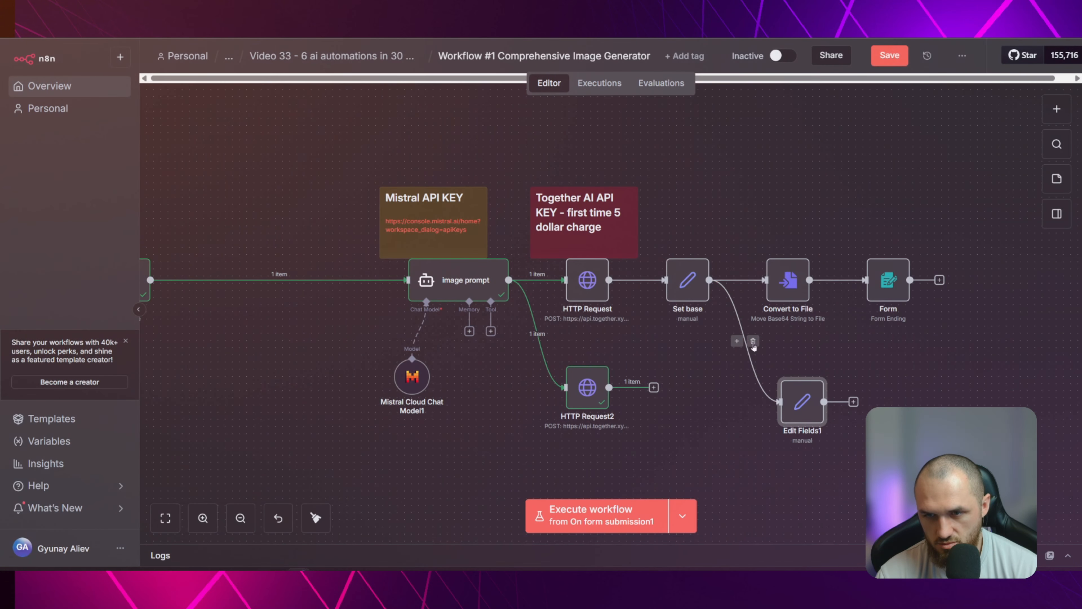
left_click(752, 341)
left_click_drag(654, 388, 781, 402)
left_click_drag(793, 404, 697, 395)
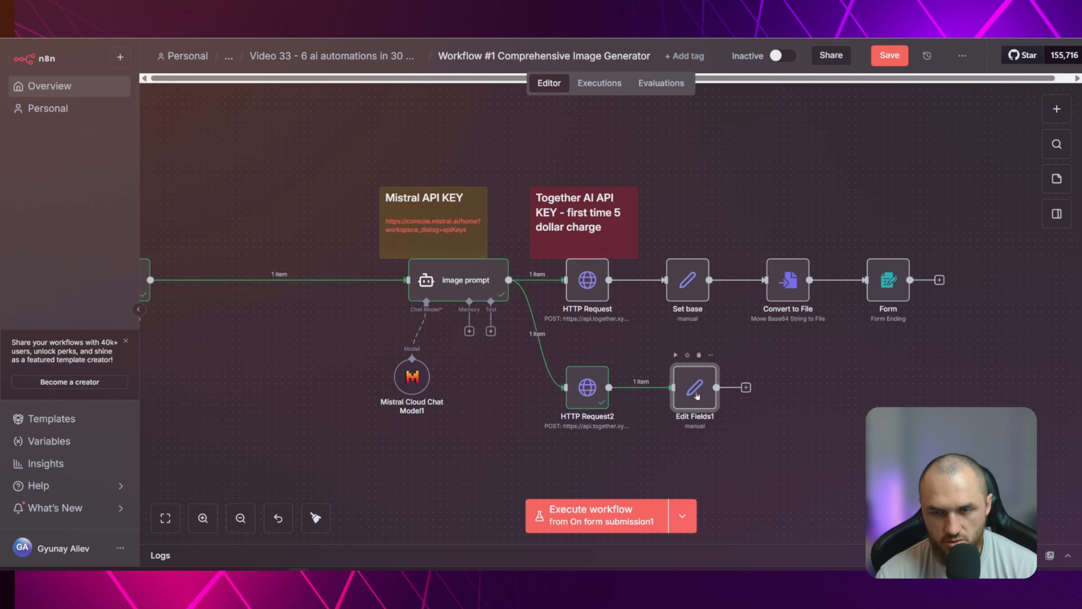
Add a String field named bvase64 to Edit Fields1 with the value {{ $json.data[0].b64_json }} from HTTP Request2
double_click(695, 386)
left_click(439, 214)
type("bvase64")
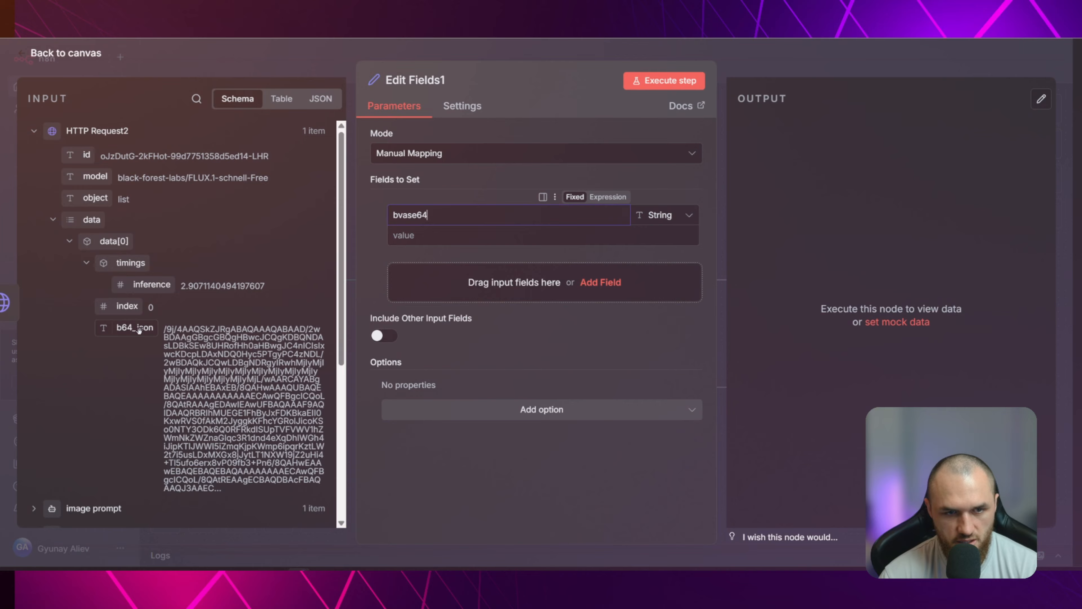
left_click_drag(134, 327, 451, 234)
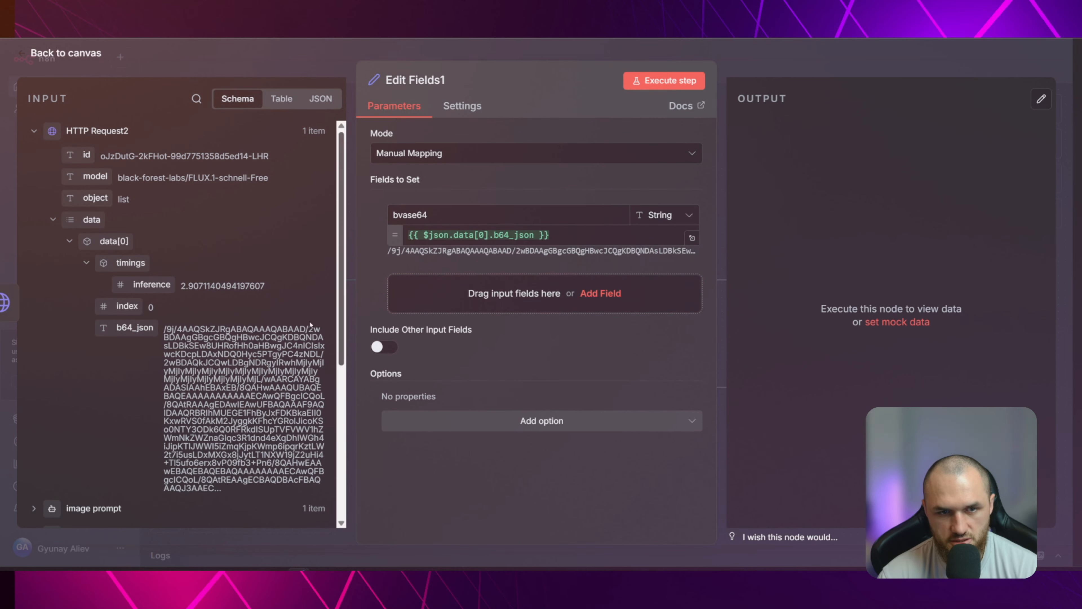
key("Escape")
Execute the Edit Fields1 step to test its base64 field mapping and return to the canvas
double_click(587, 387)
key("Escape")
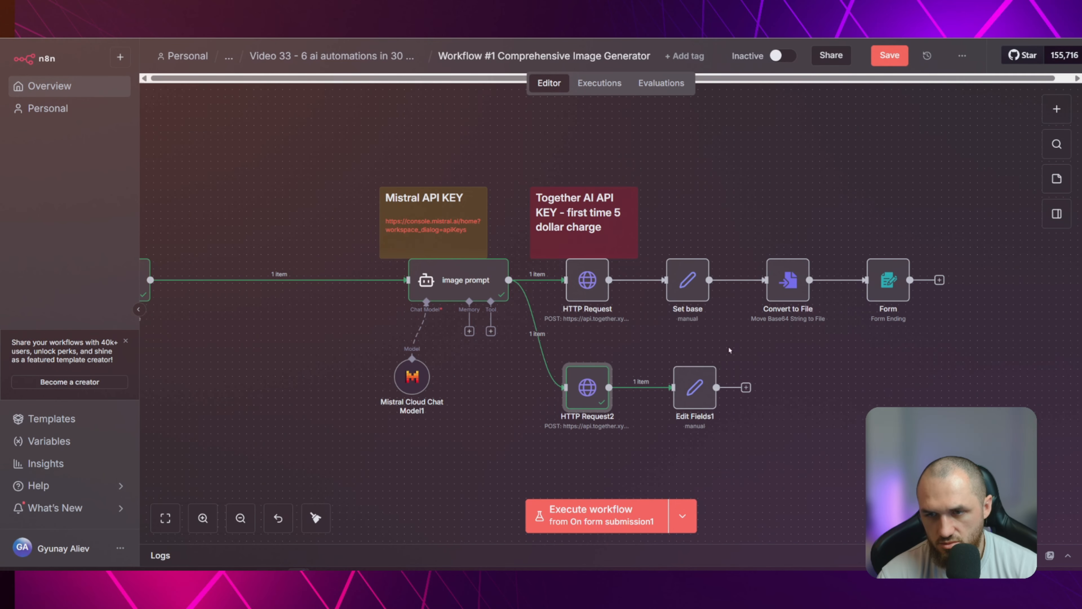
double_click(698, 390)
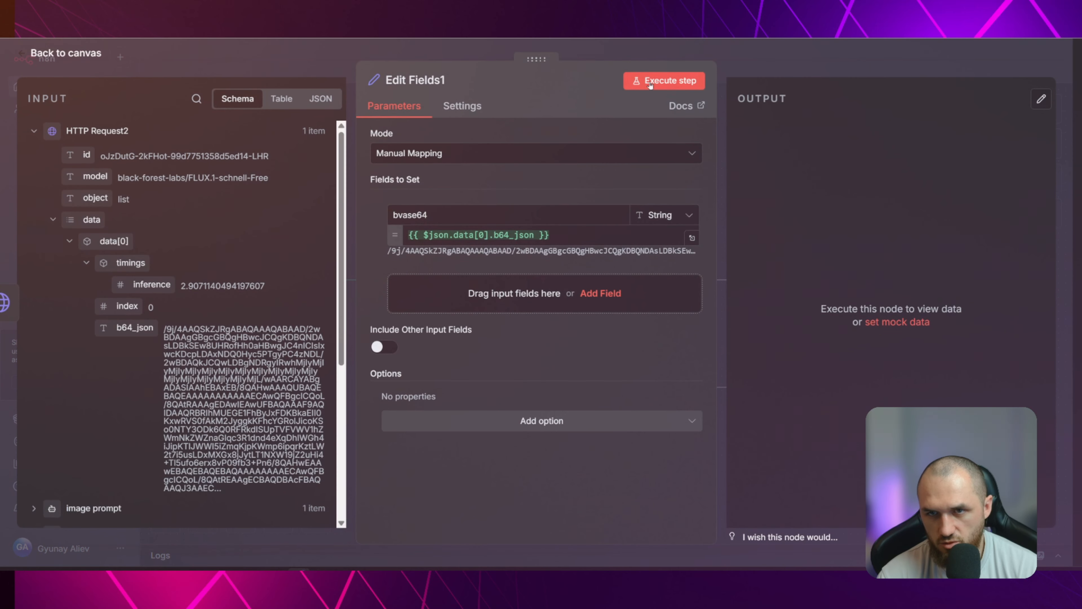
left_click(654, 81)
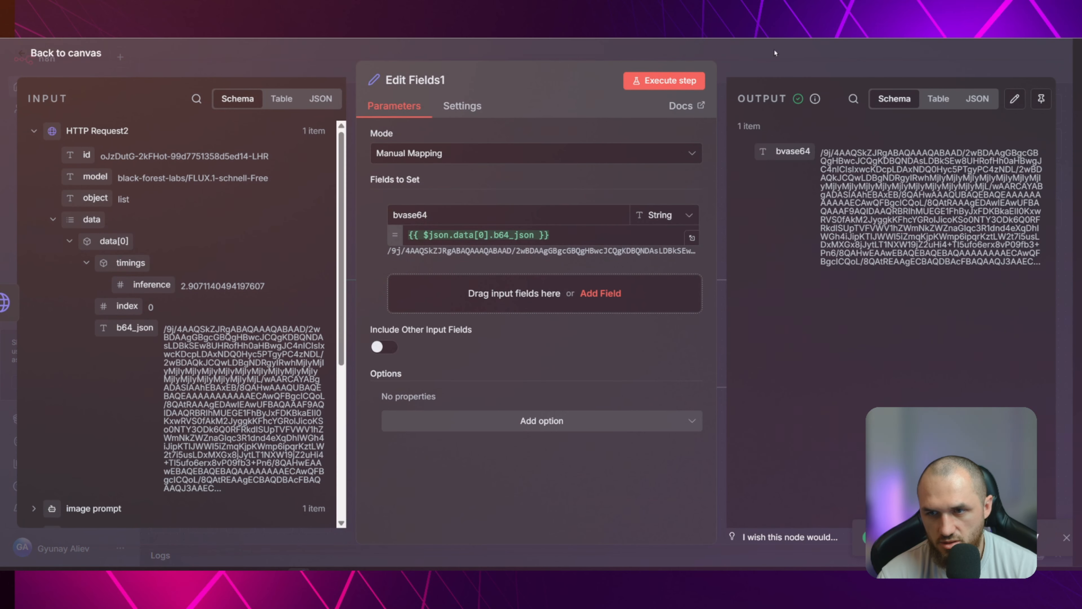
key("Escape")
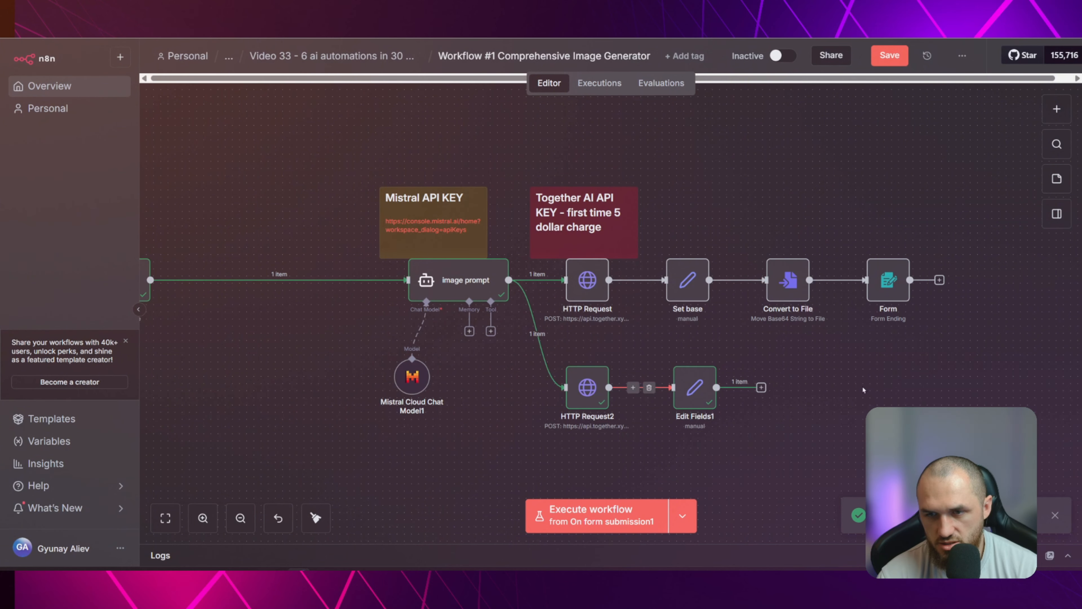
Add a Convert to File node after Edit Fields1 using Move Base64 String to File, with bvase64 as the Base64 input field
left_click(761, 387)
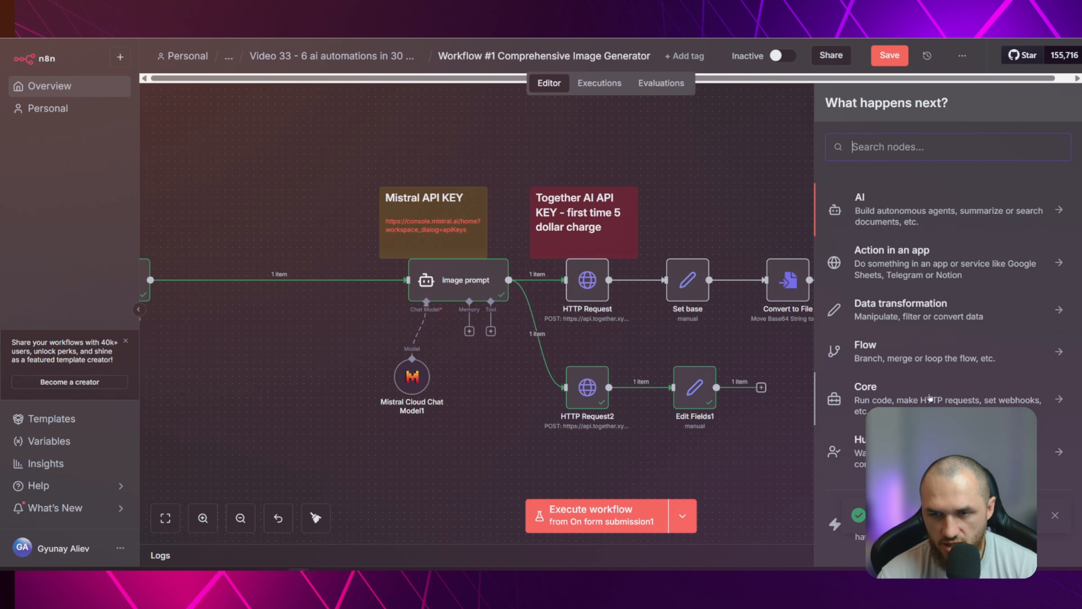
type("convert")
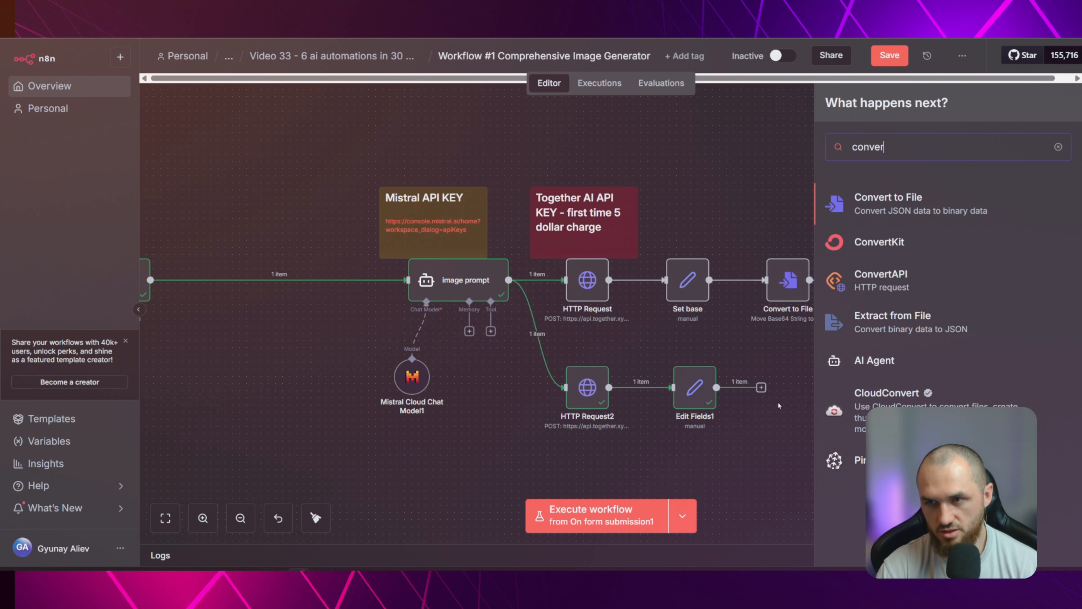
key("Return")
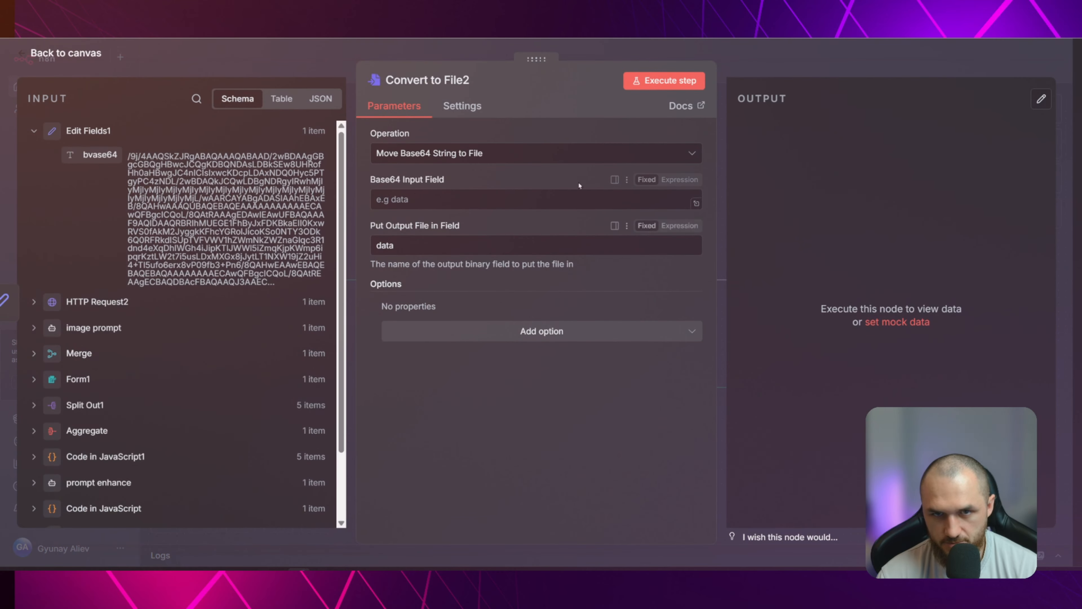
left_click_drag(89, 158, 403, 201)
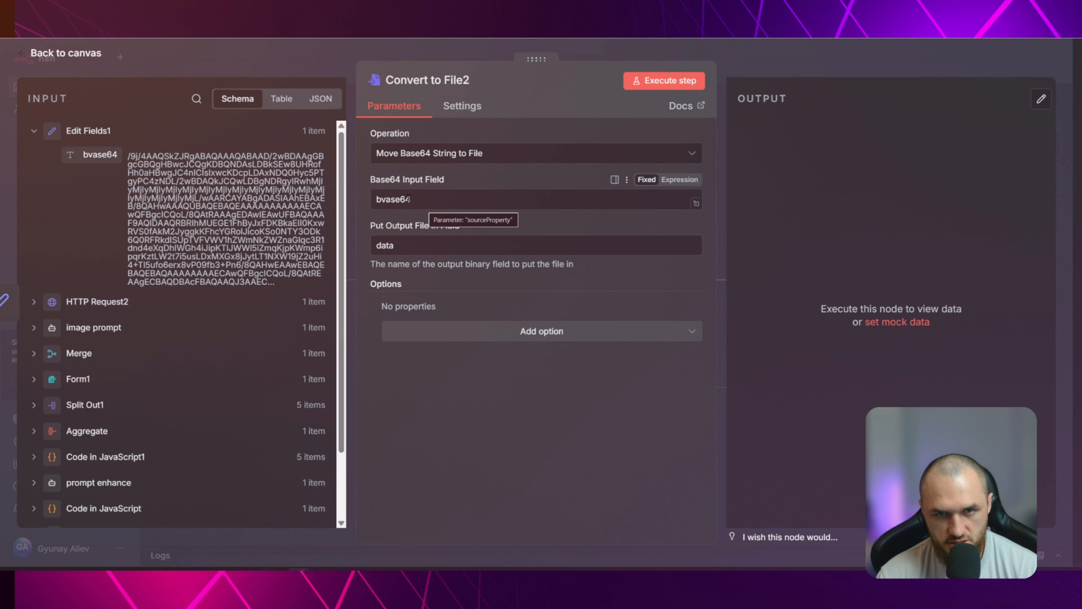
Add the File Name option to Convert to File2 and set it to {{ $('Merge').item.json.title }}
left_click(418, 337)
left_click_drag(395, 245, 371, 244)
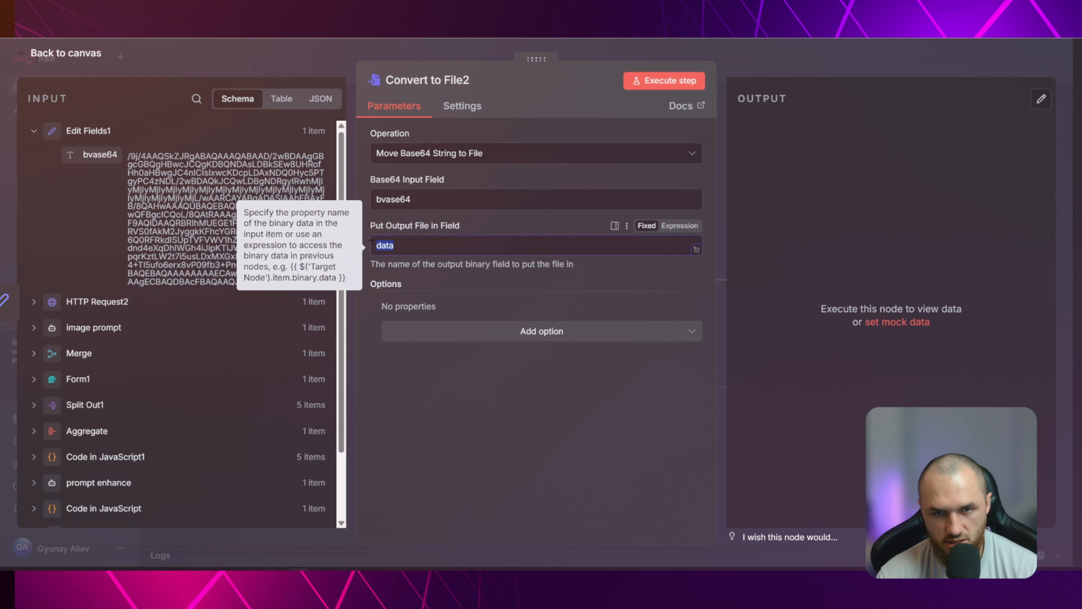
left_click(426, 334)
left_click(428, 365)
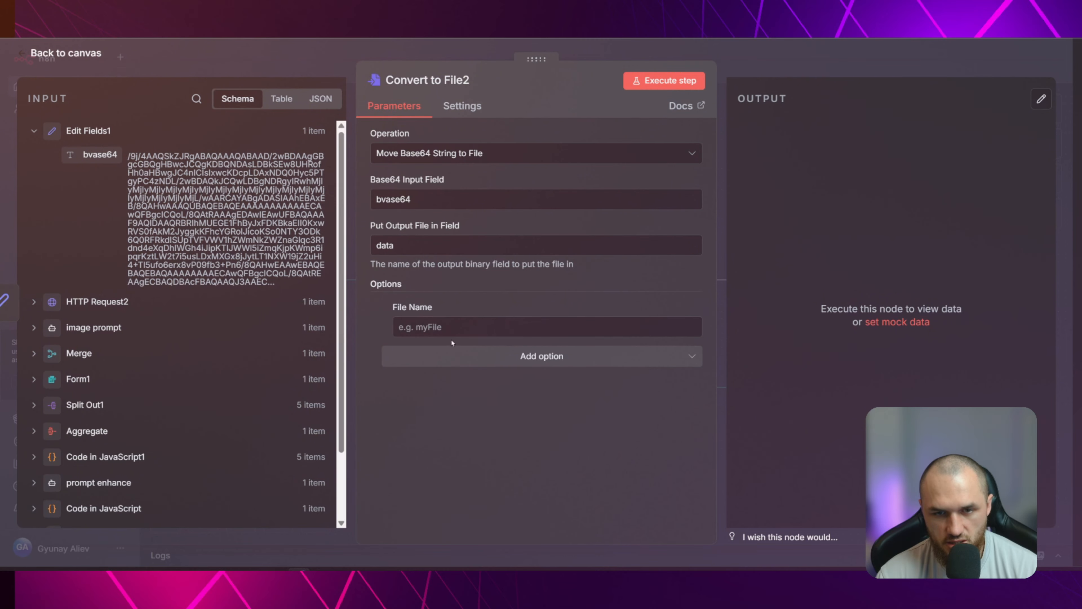
left_click(102, 302)
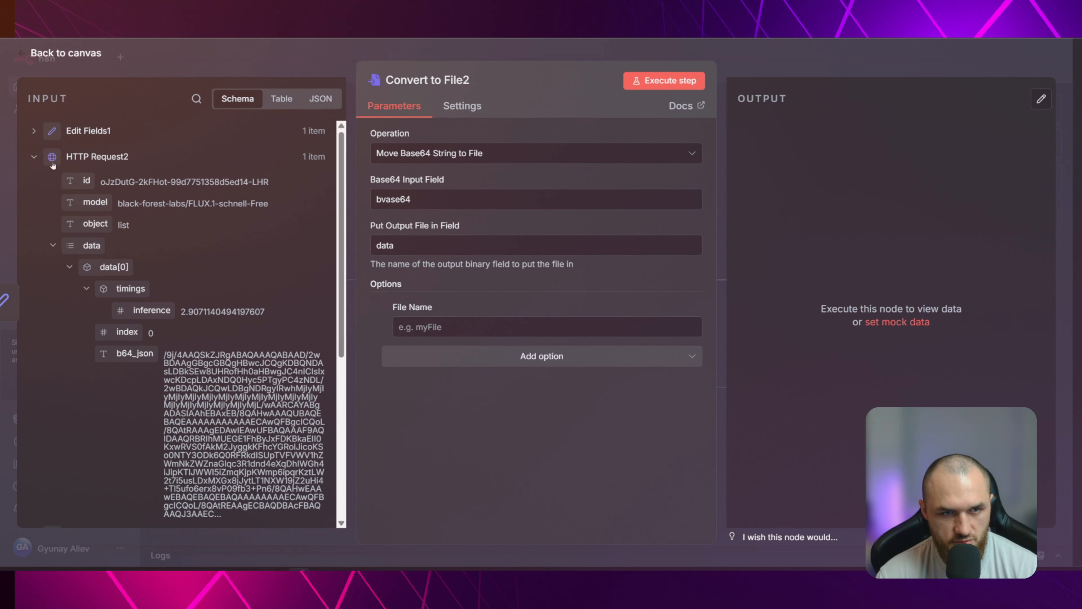
left_click(35, 161)
left_click(81, 266)
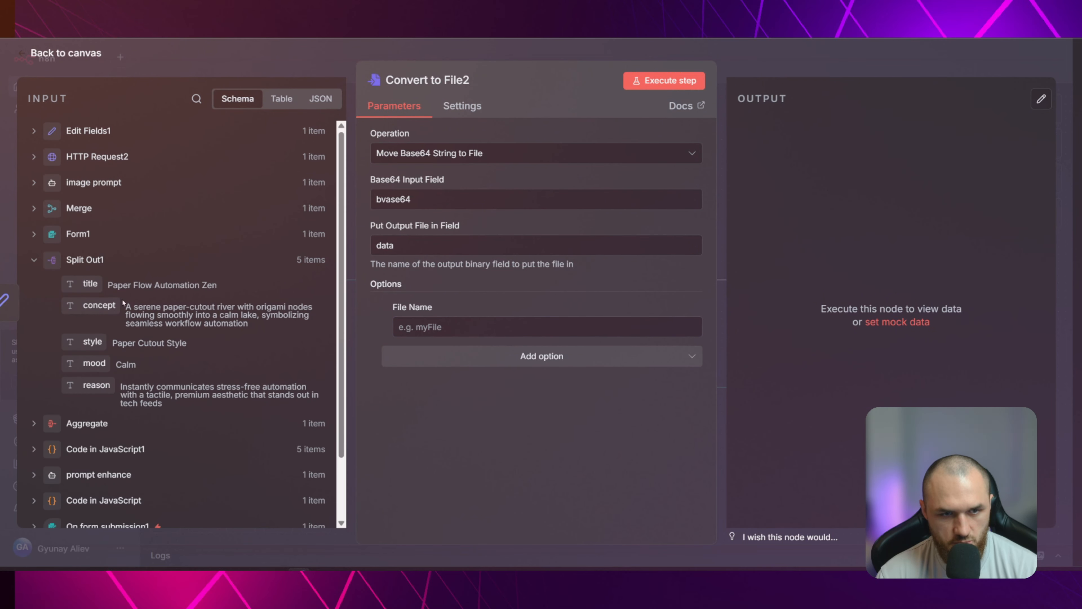
left_click(85, 260)
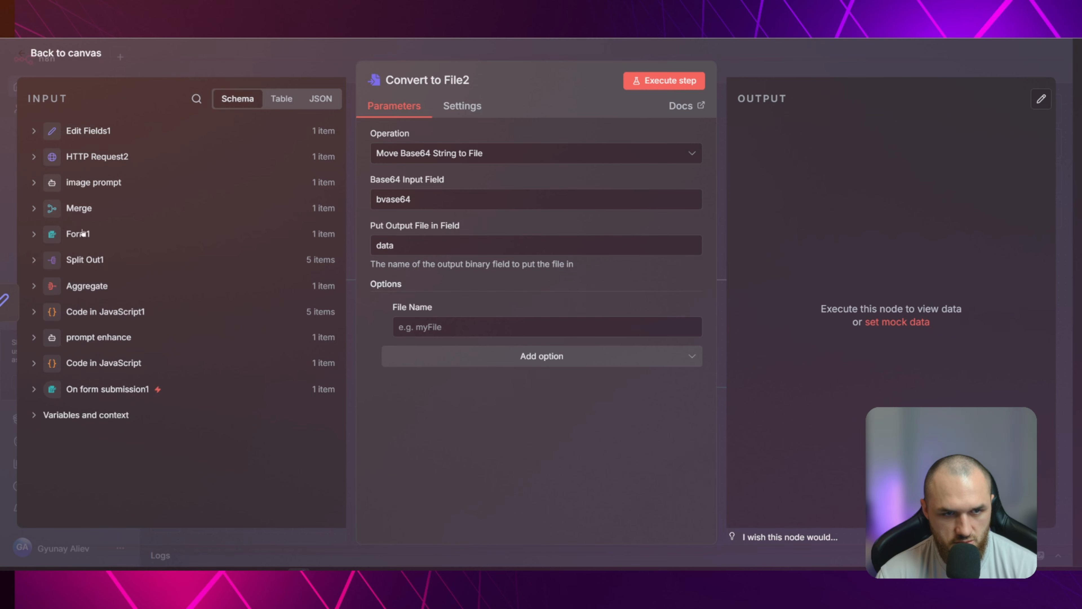
left_click(79, 208)
left_click_drag(90, 320, 430, 326)
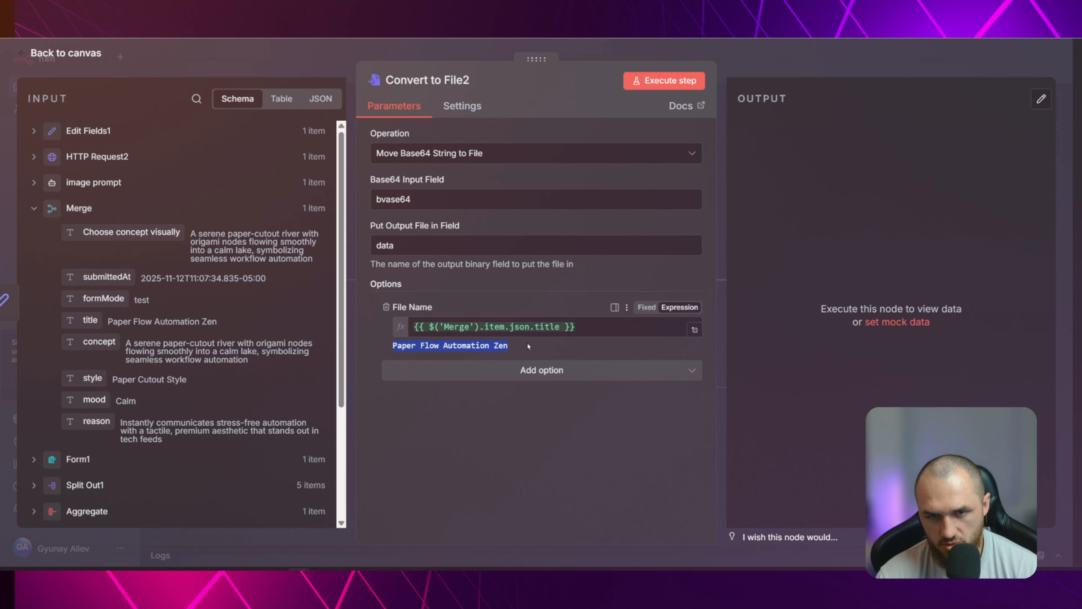
left_click(316, 60)
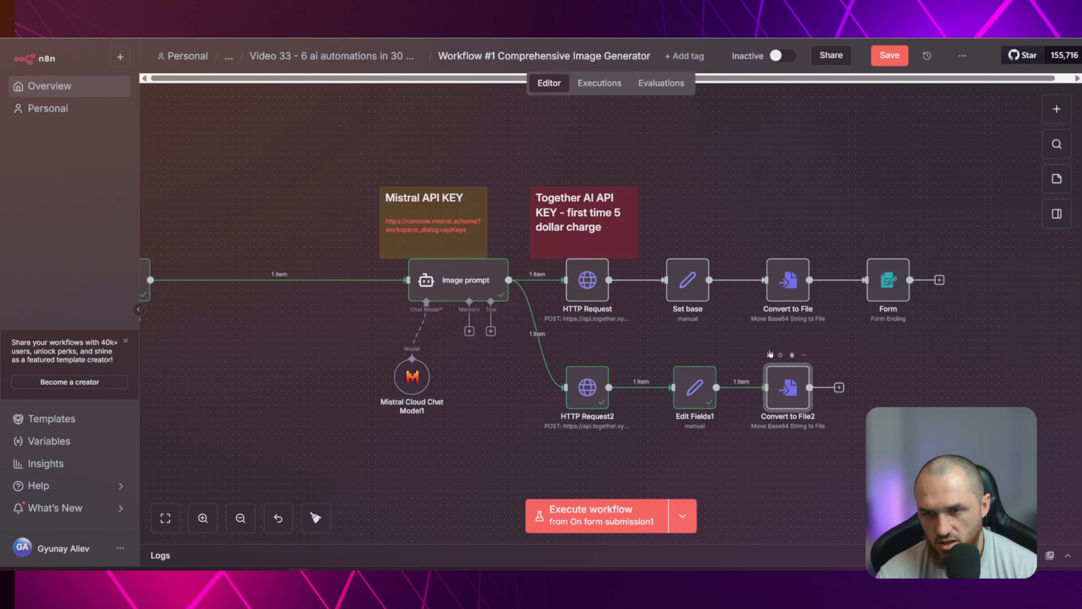
Execute Convert to File2 and view its output image, then return to the canvas
left_click(769, 355)
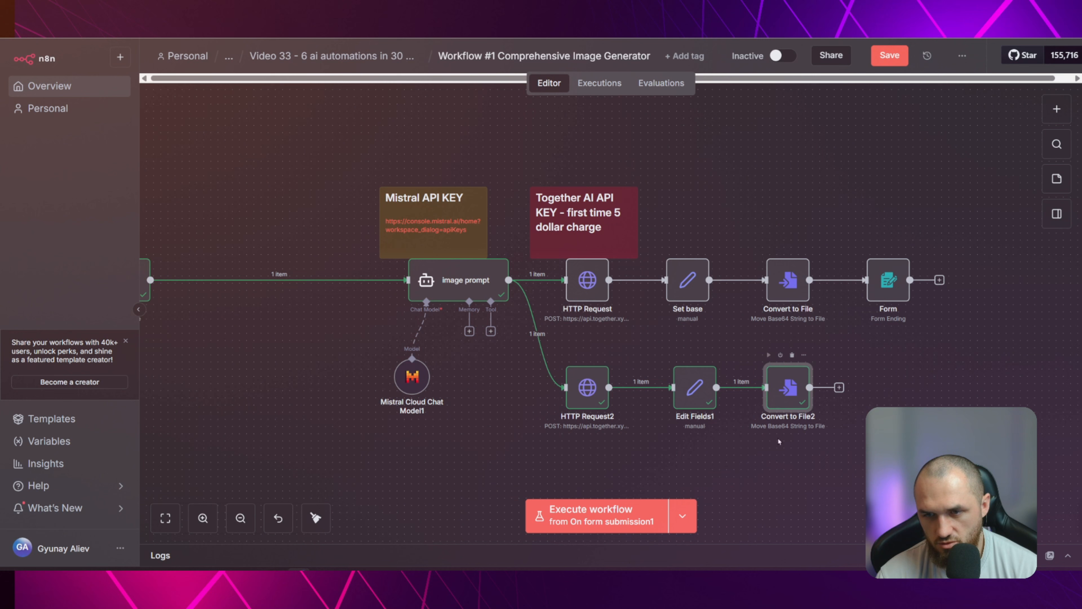
double_click(788, 387)
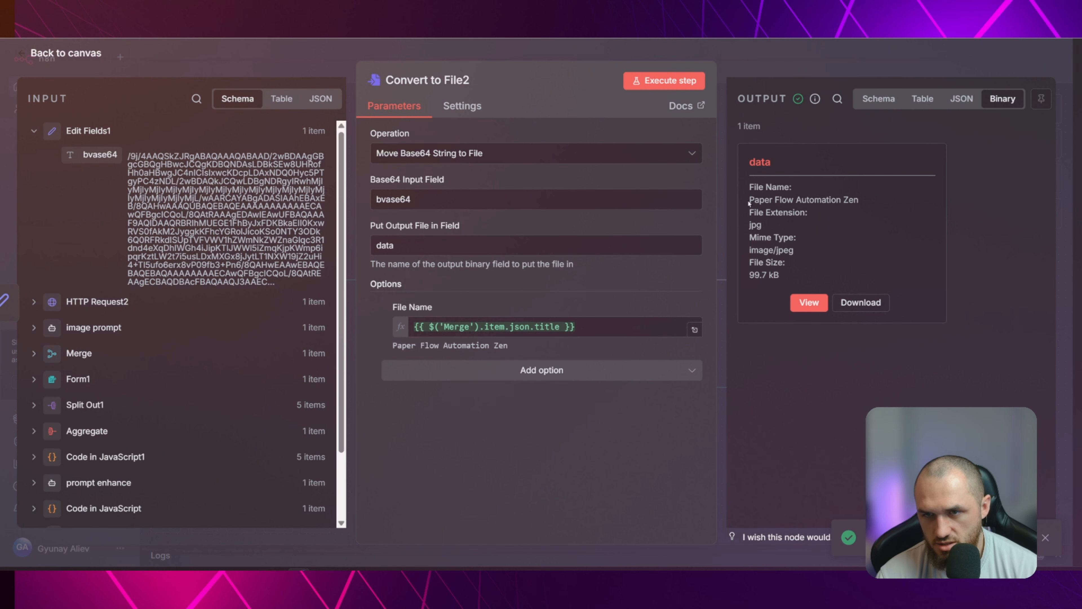
left_click_drag(748, 204, 875, 201)
left_click(809, 303)
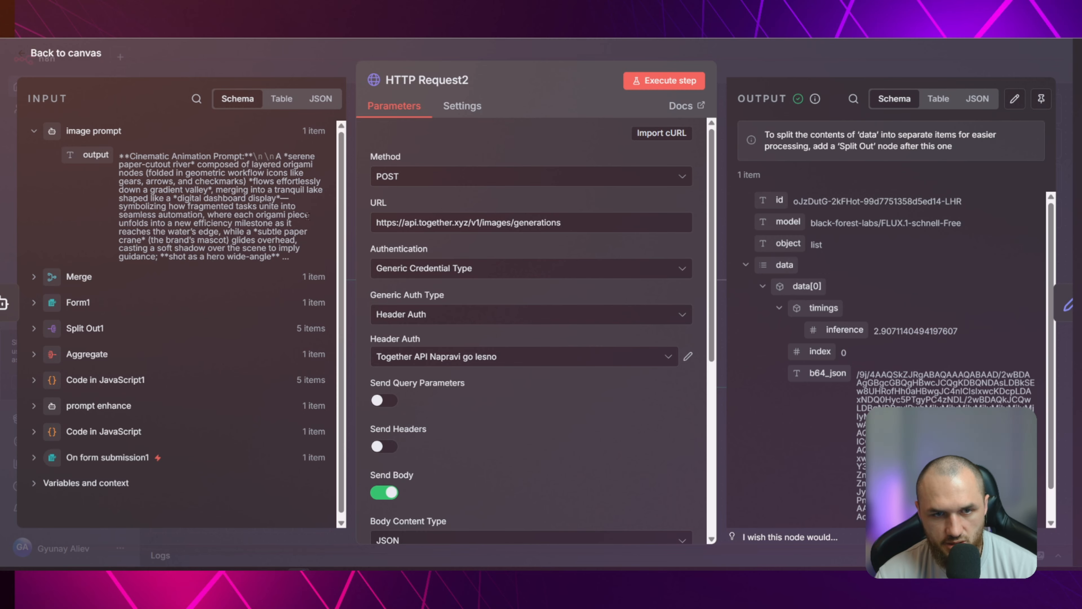
scroll(308, 215, "down", 1)
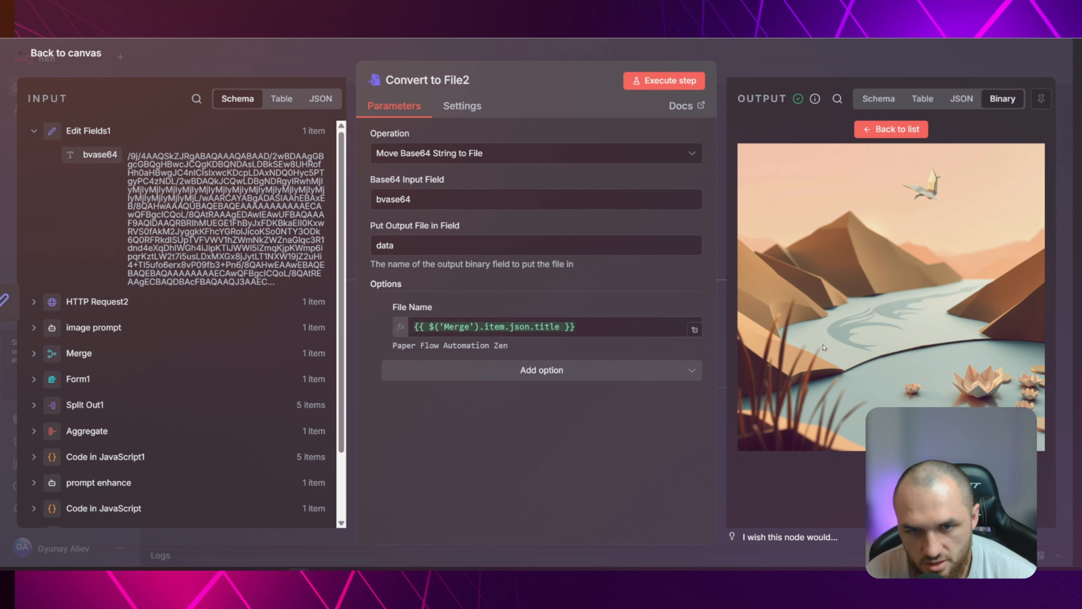
key("Escape")
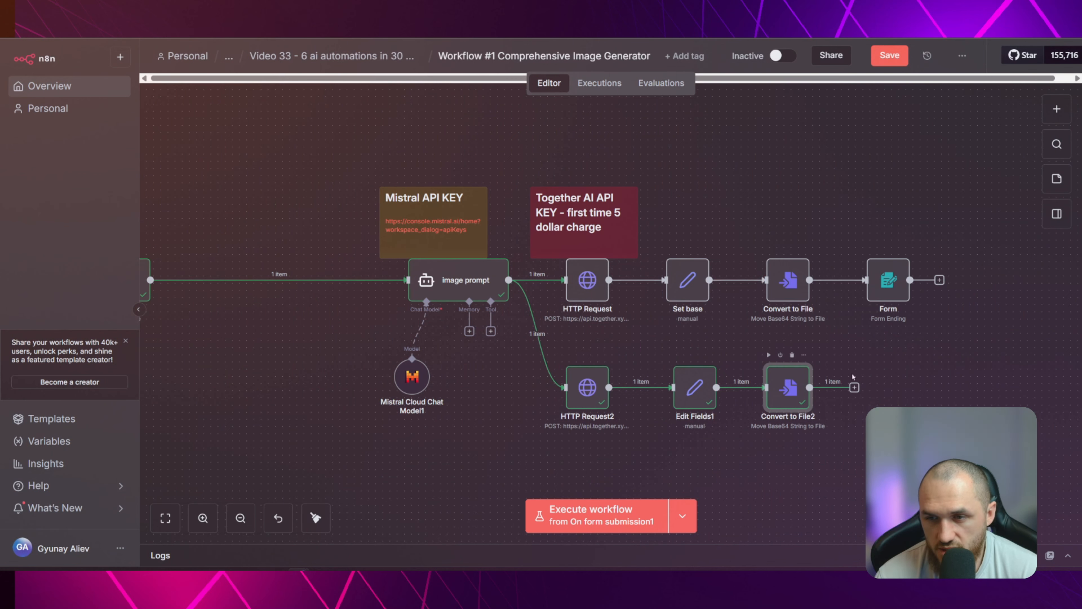
Add an n8n Form Ending node after Convert to File2 with On n8n Form Submission set to Return Binary File
left_click(854, 387)
type("form")
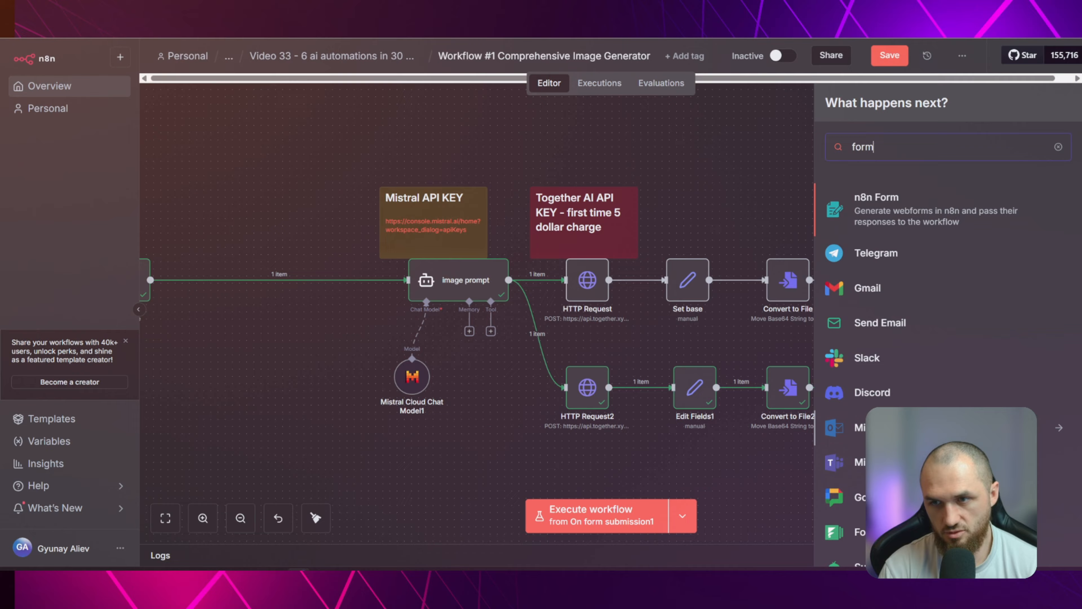
key("Return")
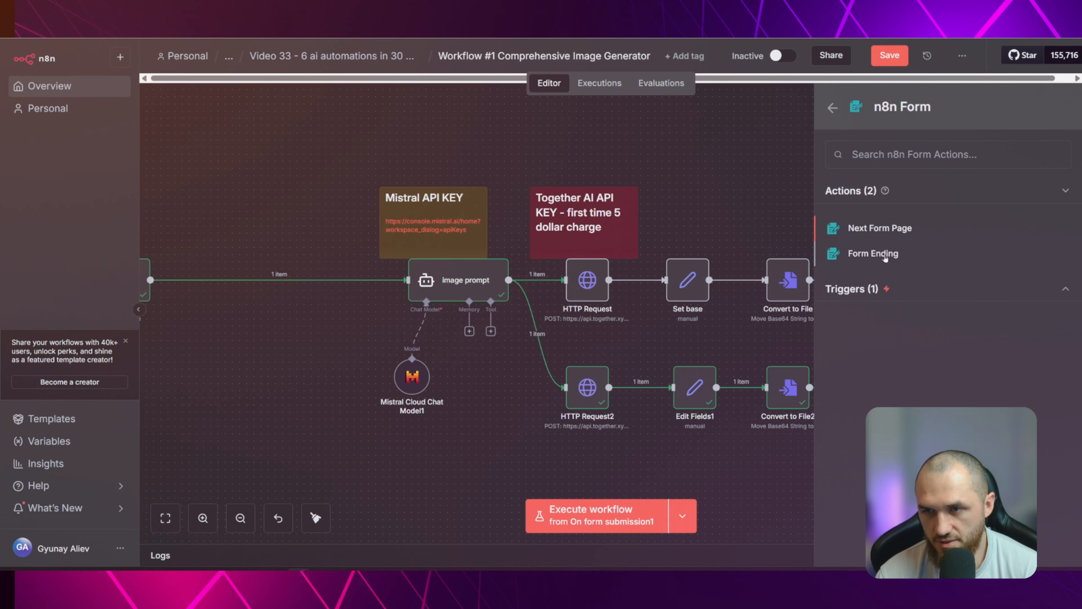
left_click(886, 256)
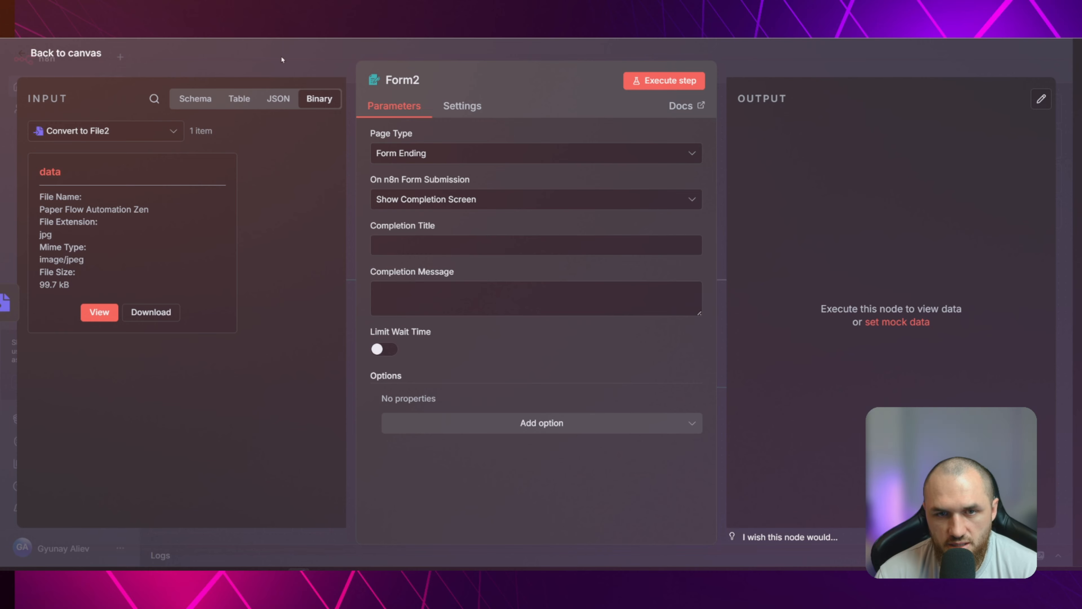
left_click(405, 198)
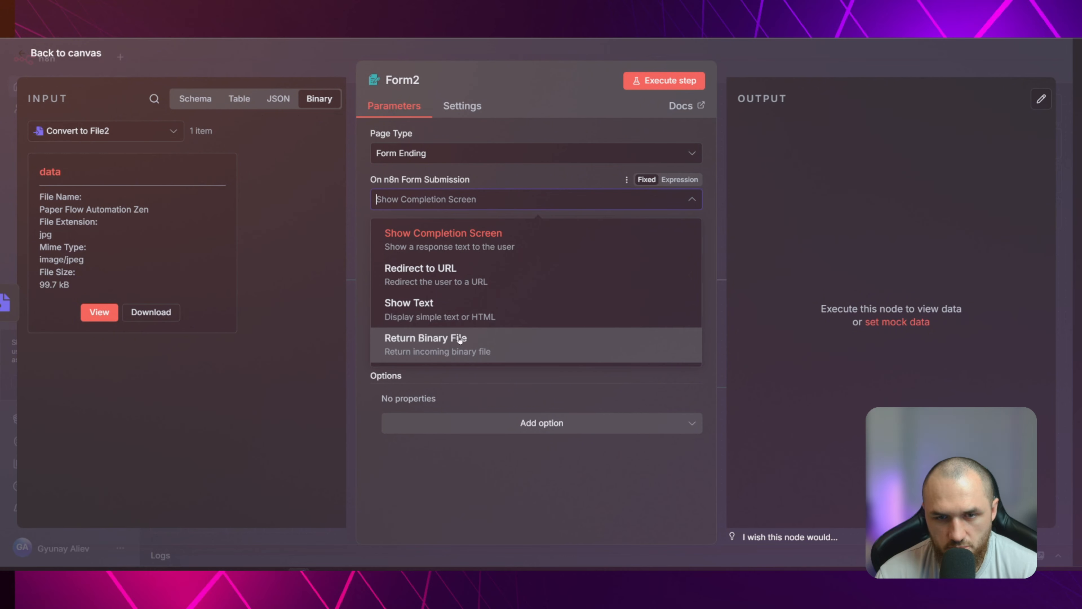
left_click(437, 343)
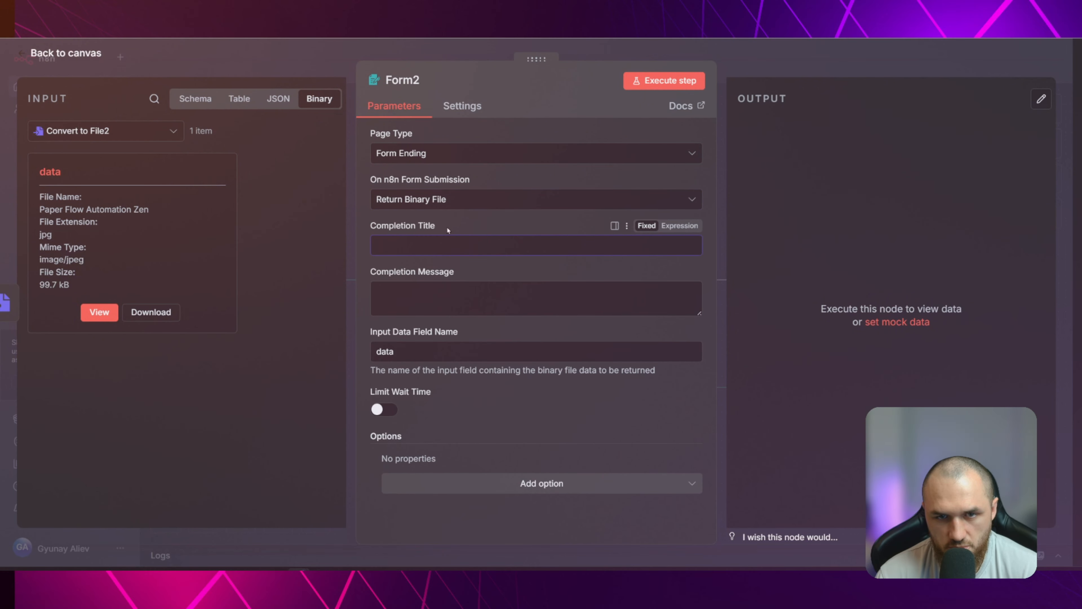
key("Escape")
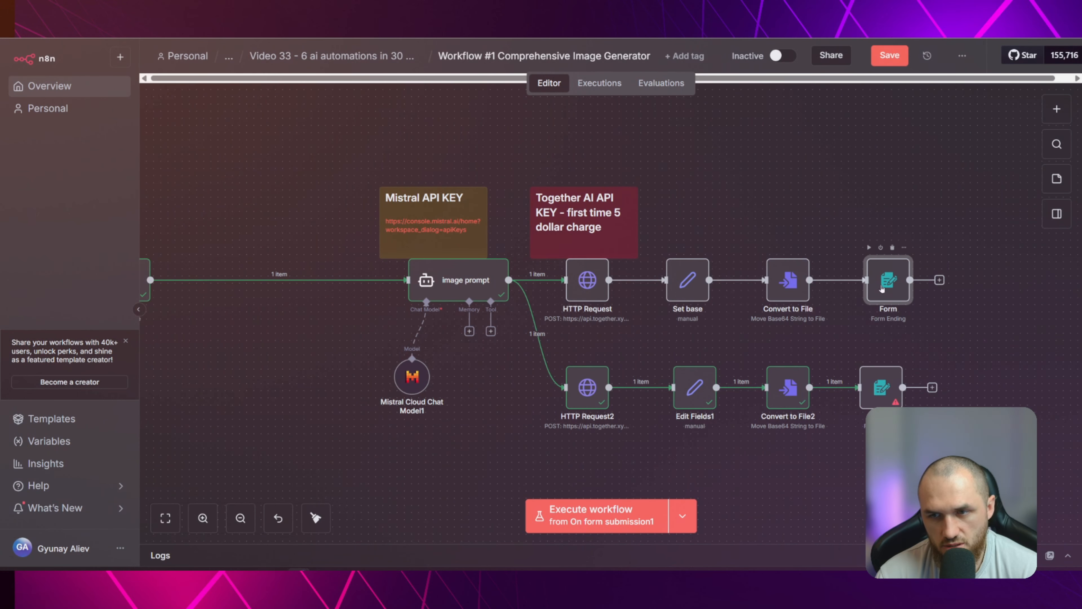
Check the existing Form node's completion message and replace the new form ending after Convert to File2 with a copy of that node
double_click(882, 289)
left_click_drag(379, 293, 598, 301)
left_click(616, 295)
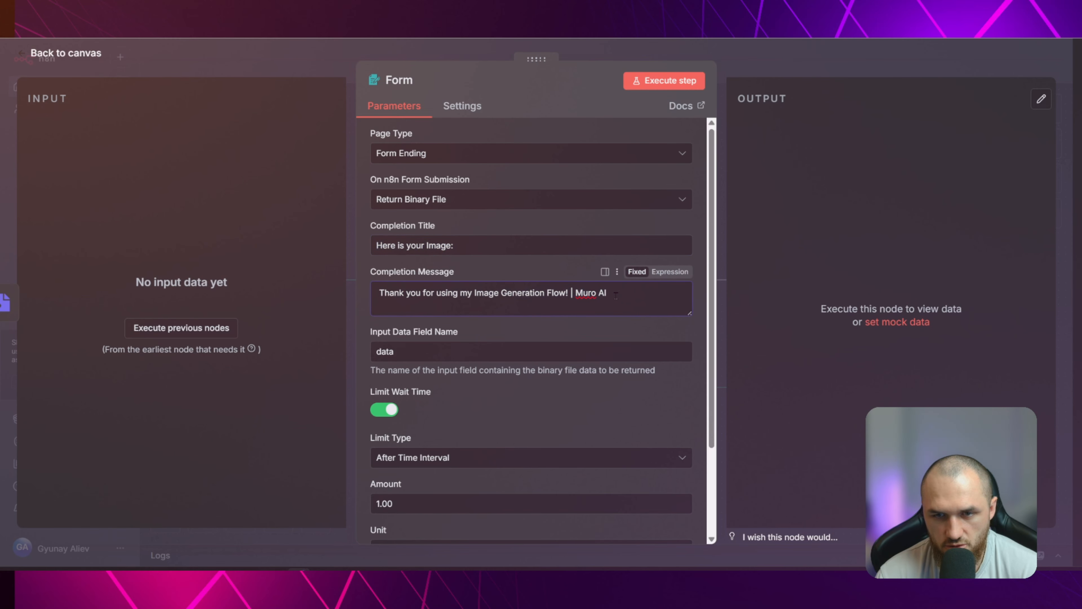
key("Escape")
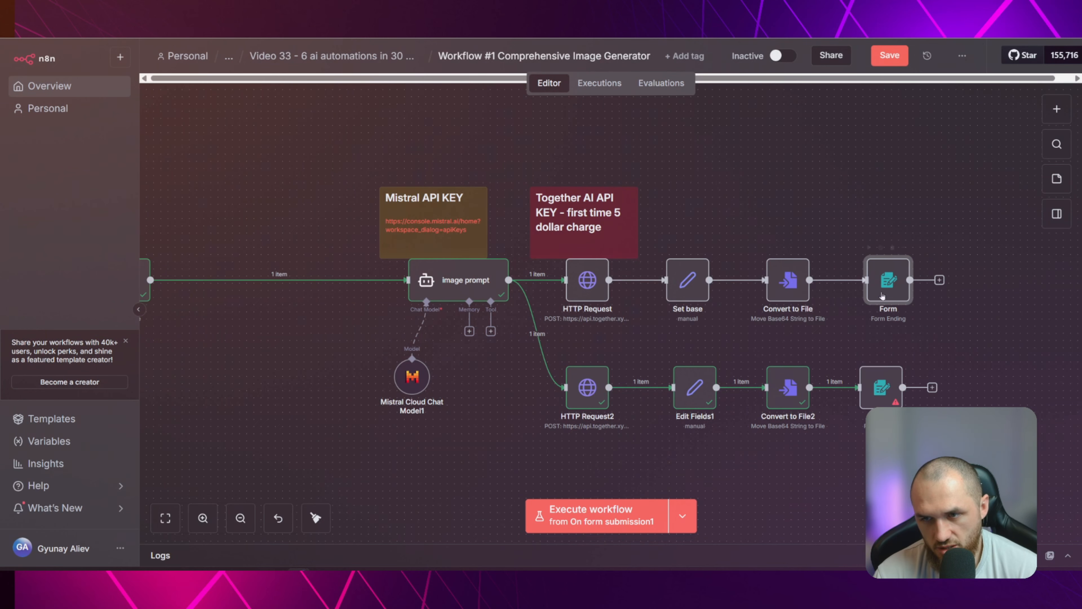
left_click(885, 354)
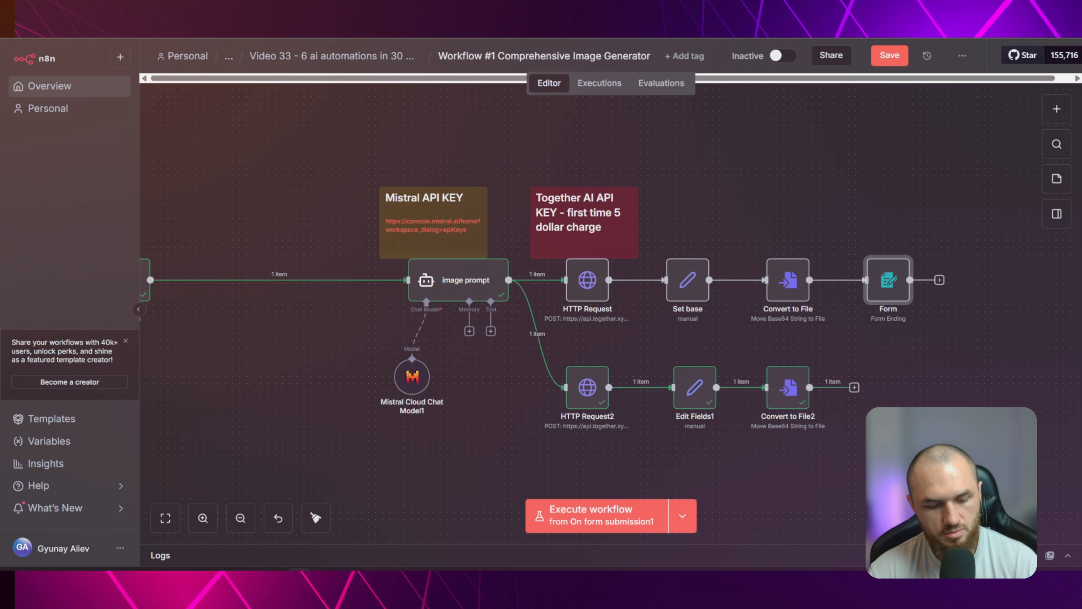
key("ctrl+c")
key("ctrl+v")
left_click_drag(948, 351, 887, 390)
Review Form2's completion message, input data field name, wait time limit and options against the incoming binary field
double_click(895, 387)
left_click_drag(371, 218, 464, 223)
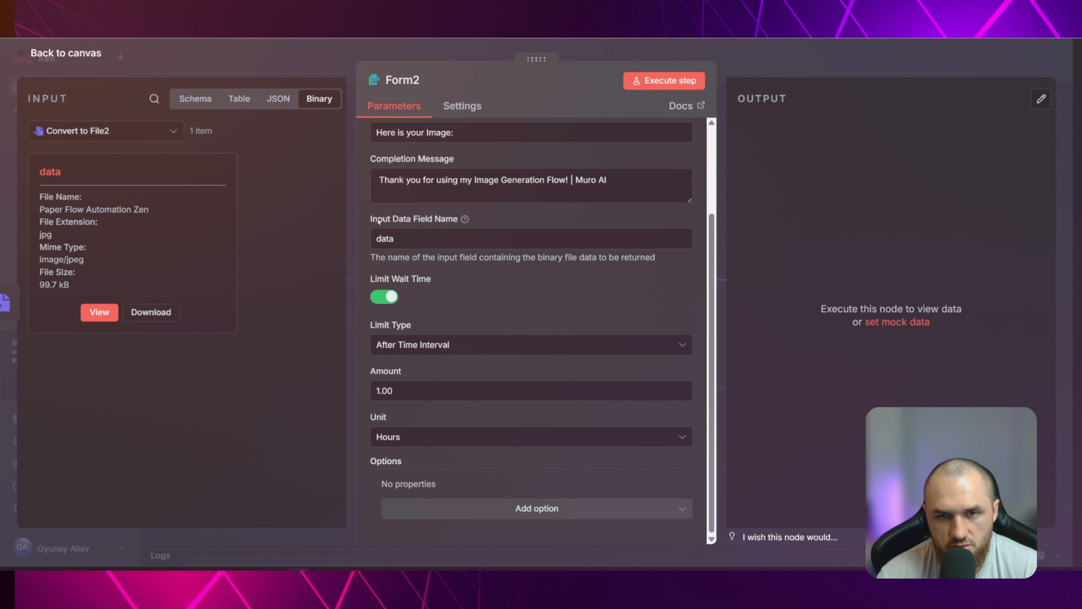
double_click(50, 171)
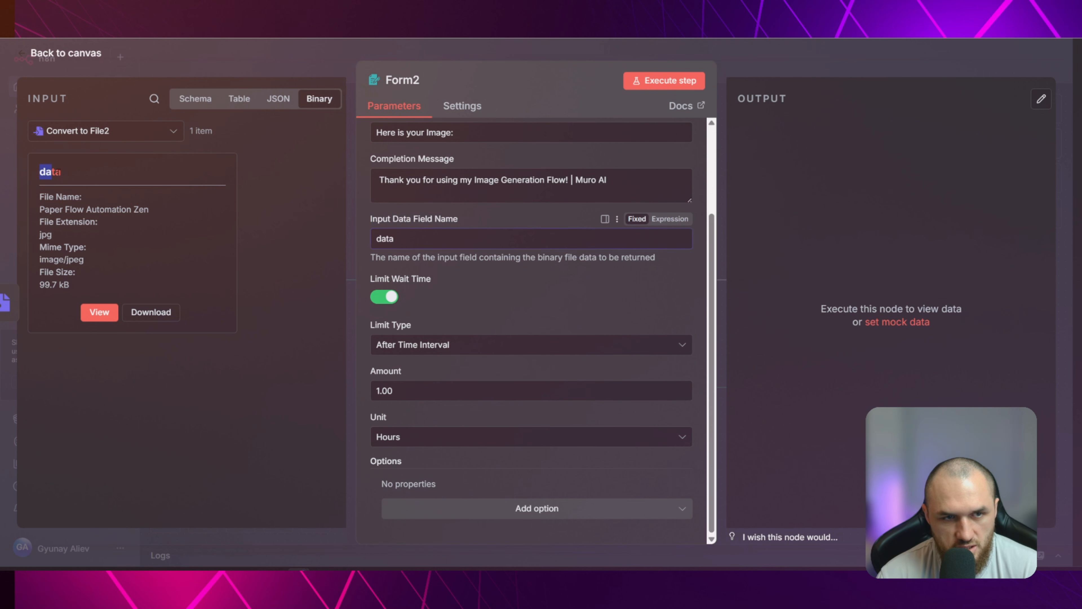
left_click(51, 171)
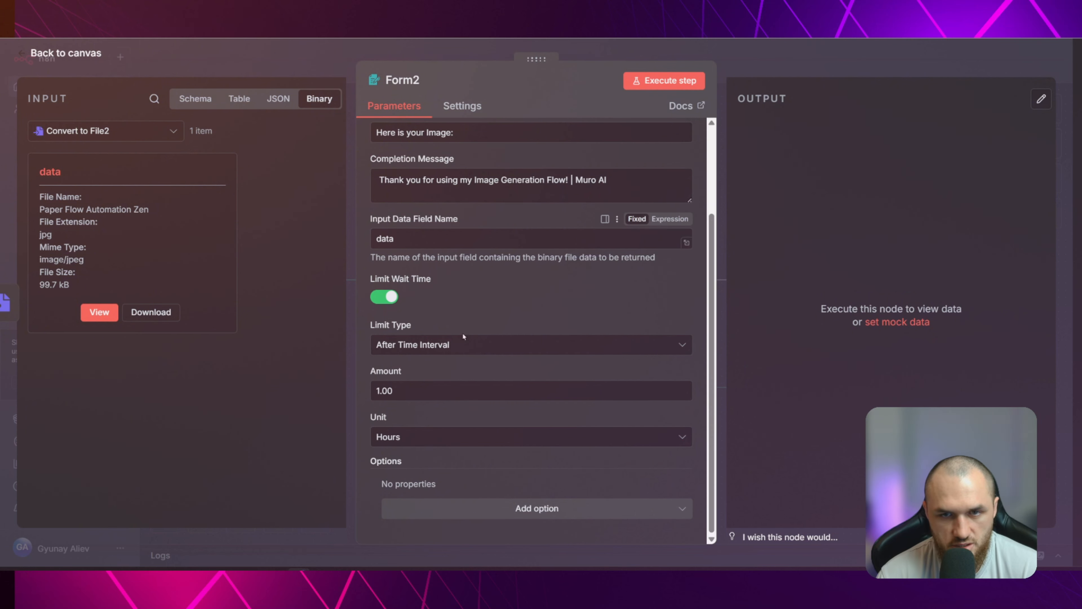
scroll(461, 332, "up", 3)
scroll(511, 299, "down", 3)
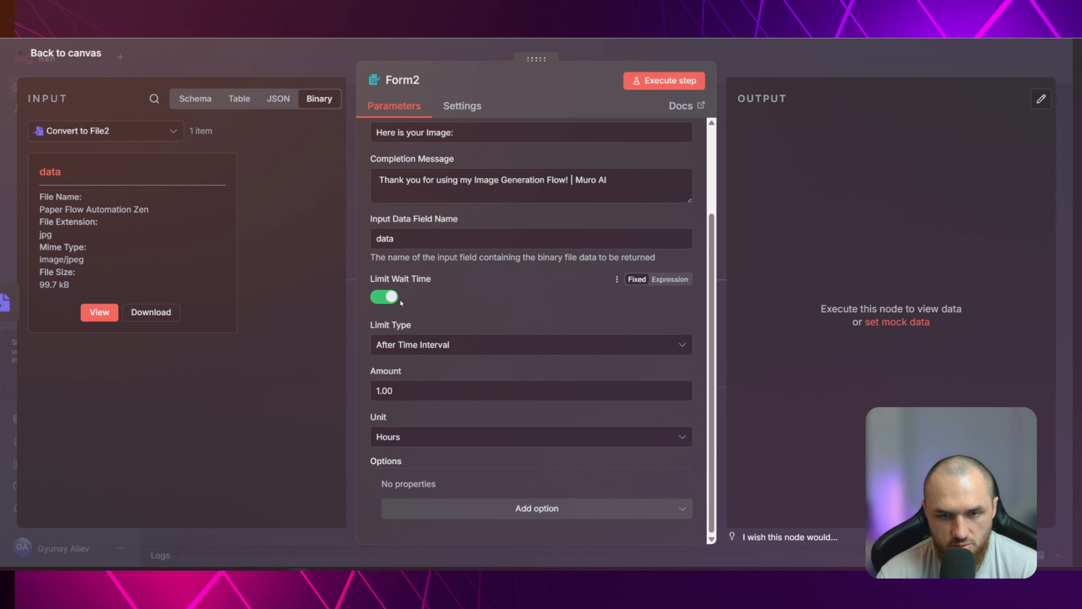
left_click(424, 509)
left_click(365, 479)
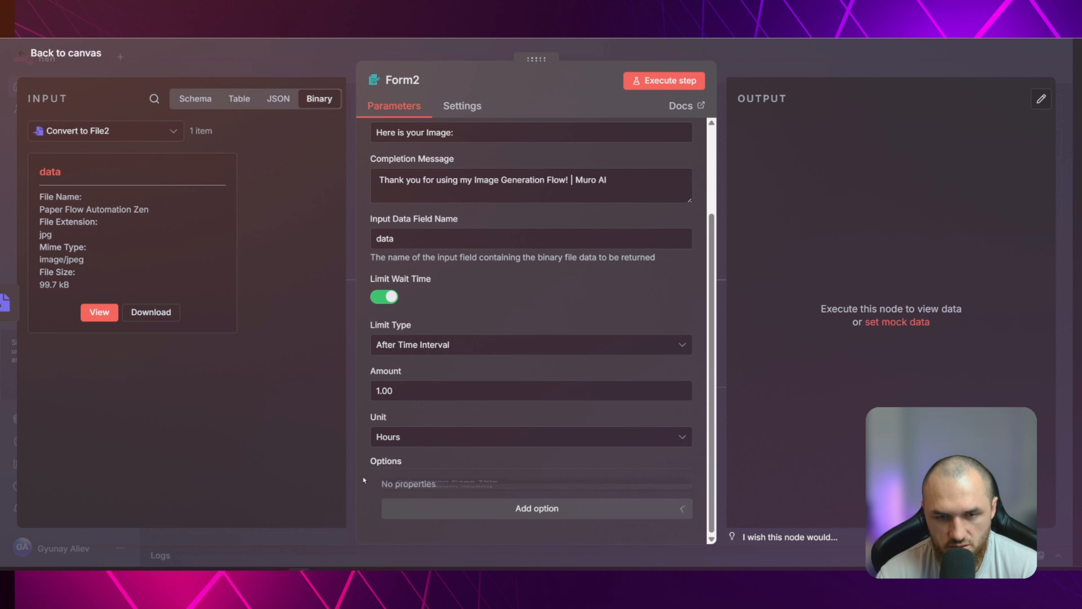
scroll(432, 301, "up", 3)
key("Escape")
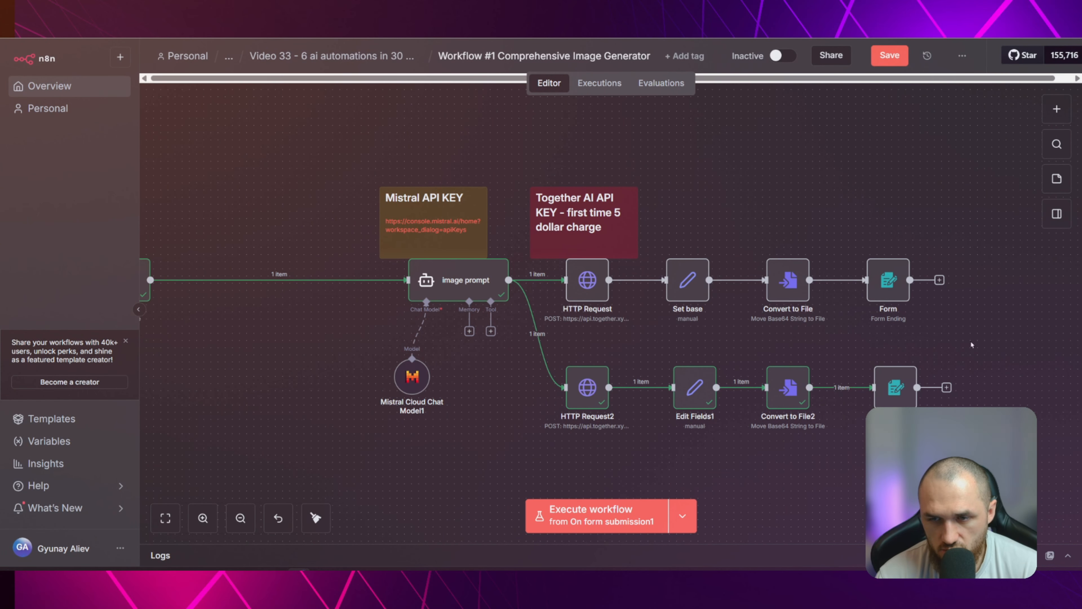
Delete the duplicate branch of HTTP Request2, Edit Fields1, Convert to File2 and Form2 below the image prompt chain
scroll(970, 340, "down", 4)
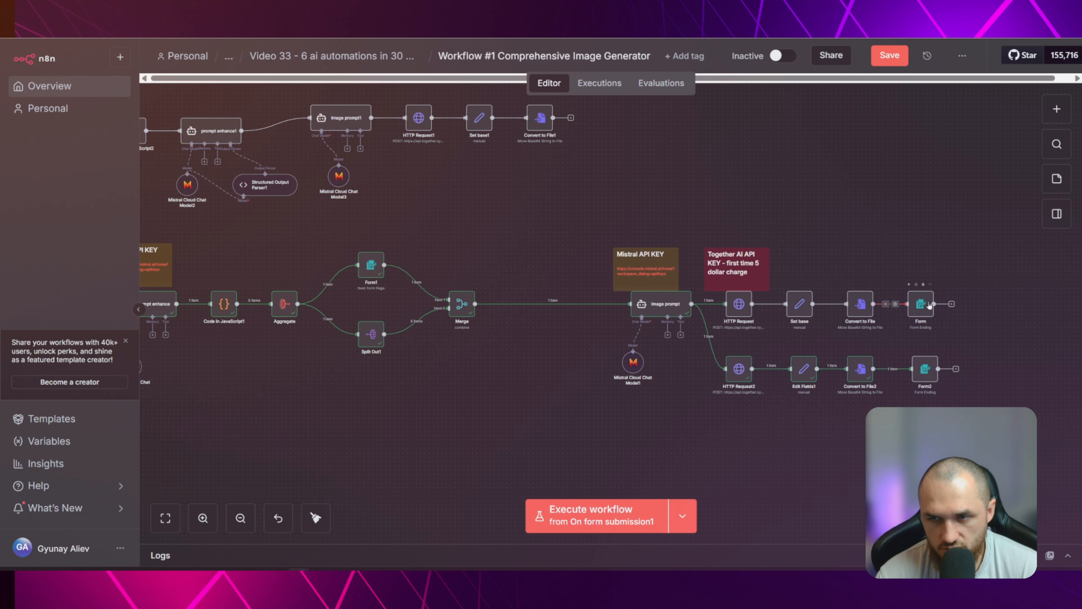
left_click_drag(998, 343, 711, 400)
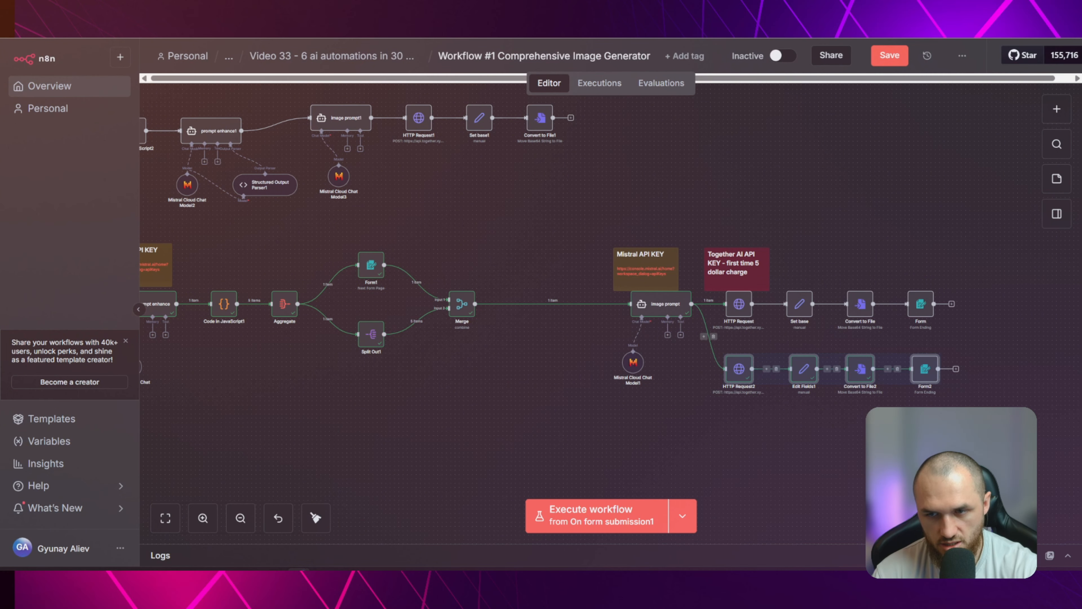
key("Delete")
scroll(850, 436, "down", 3)
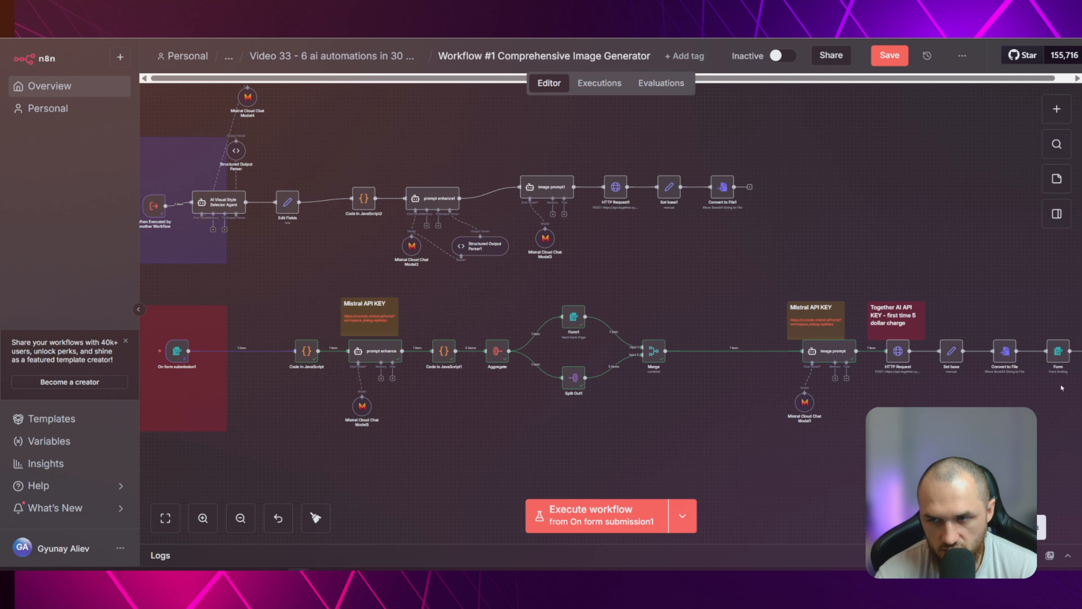
Unpin the data of the On form submission1 trigger and execute the workflow to open its test form
key("ctrl+Return")
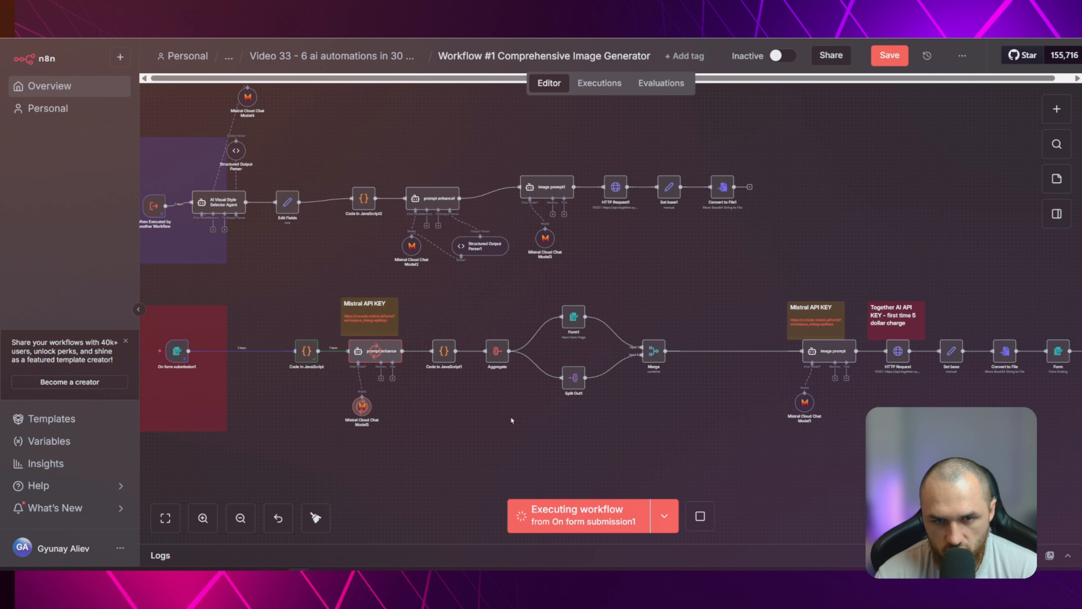
left_click(700, 516)
left_click(182, 359)
key("p")
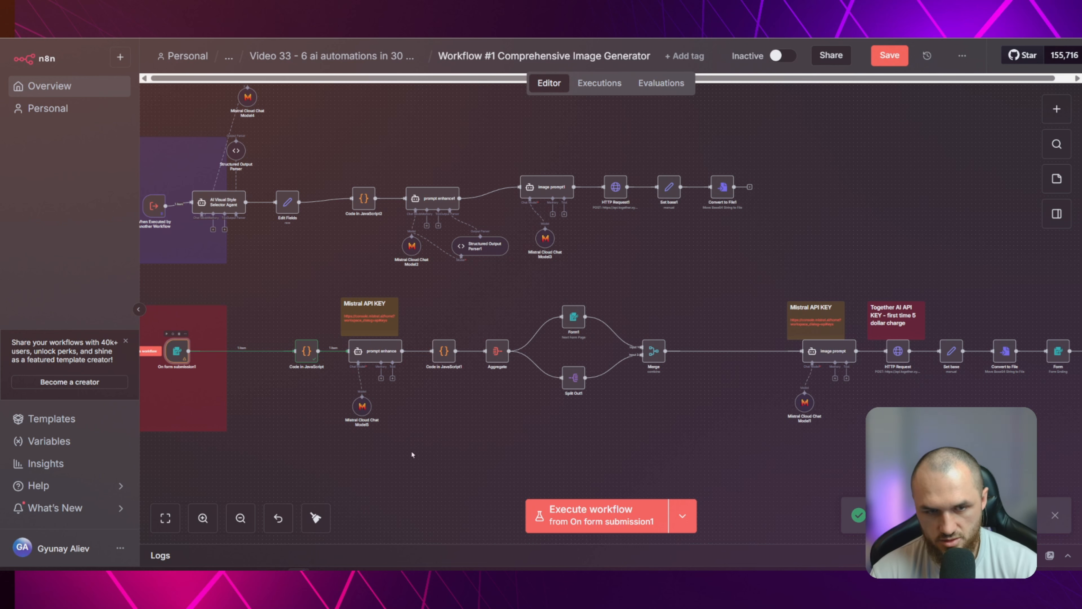
left_click(412, 453)
left_click(597, 516)
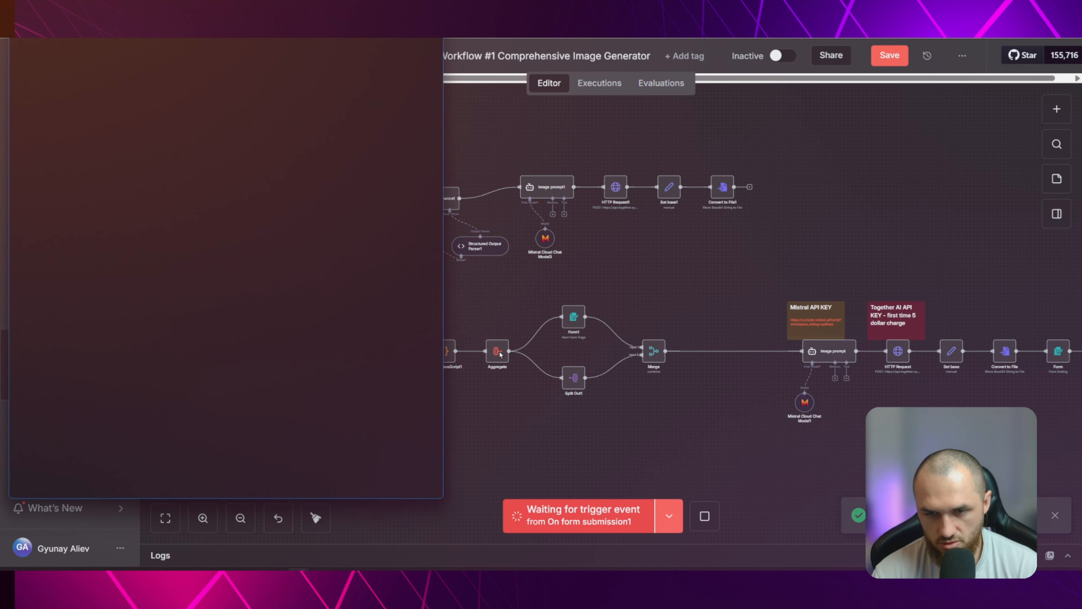
Enter "realistic fighting scene from mortal kombat game" as the Image Concept in the test form
left_click(174, 208)
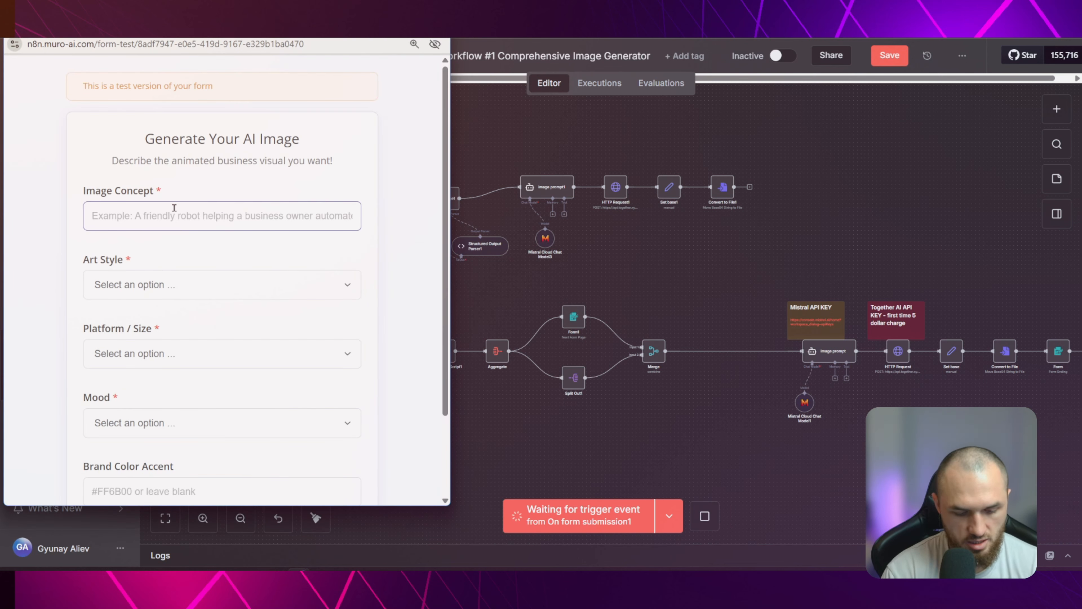
type("realistic ")
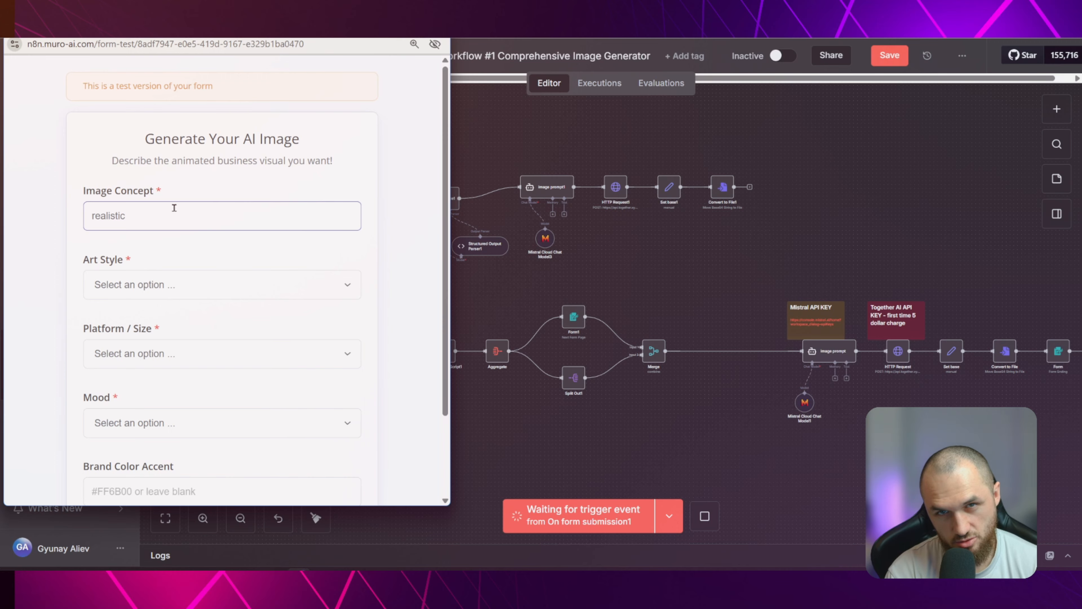
type("fighting scne")
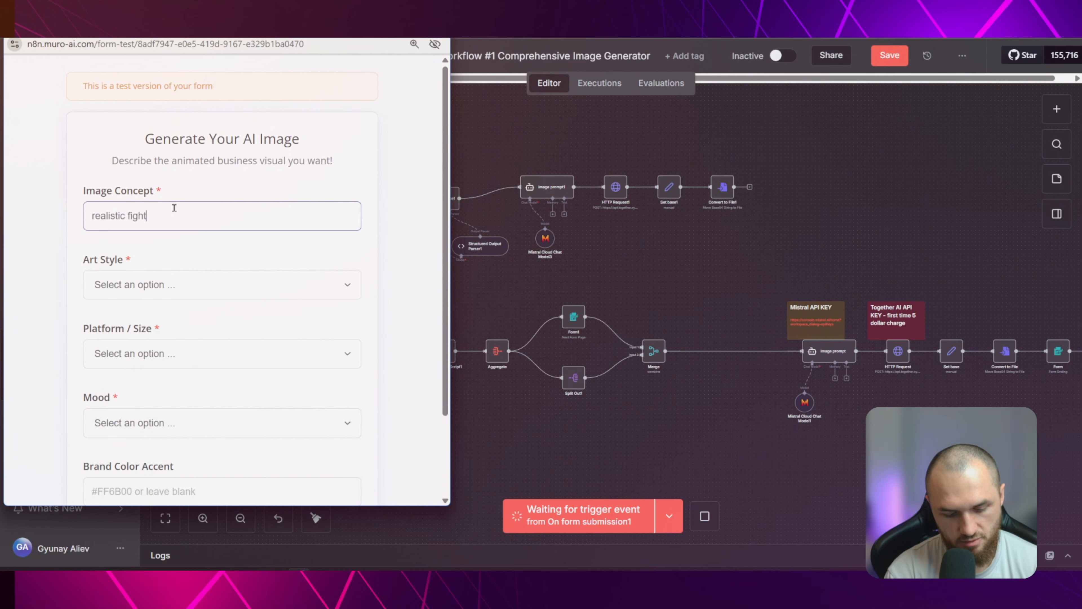
key("BackSpace")
key("BackSpace")
type("ene from m")
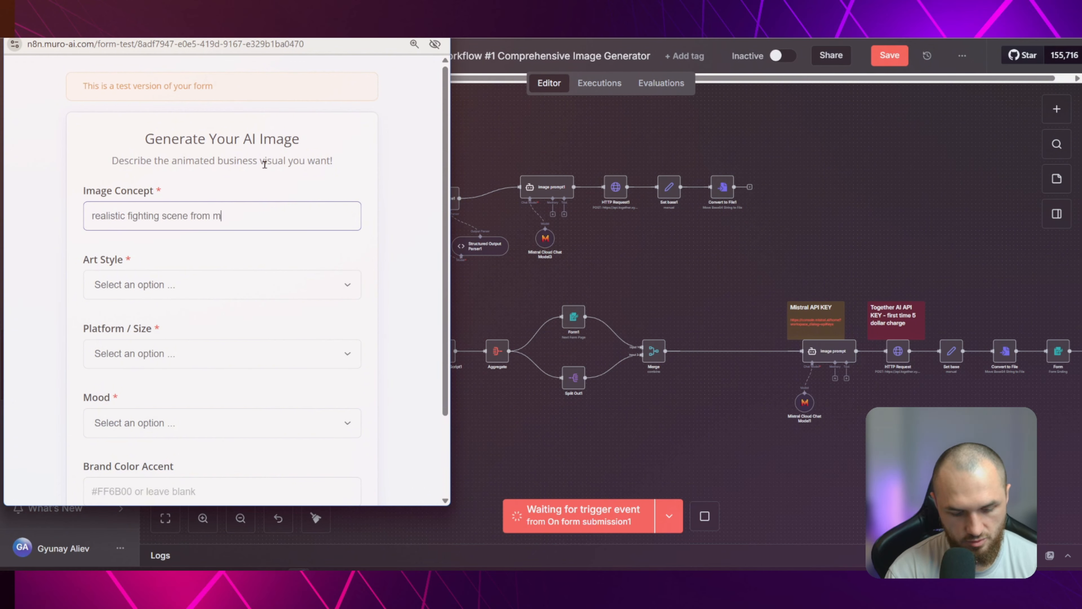
type("ortal kombat game")
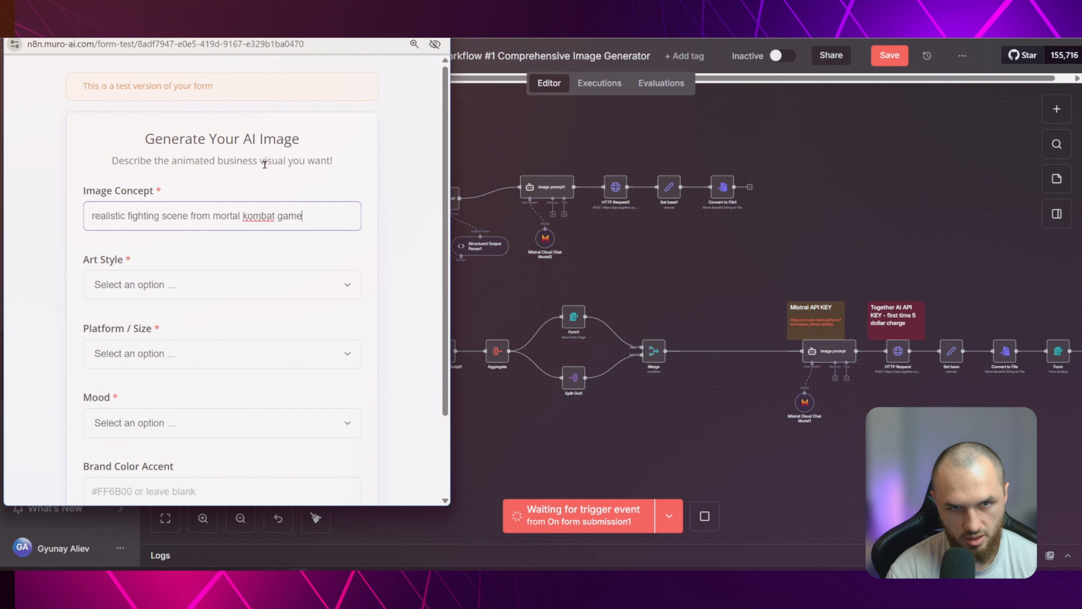
Set Art Style to Semi-Realistic Stylized 3D, Platform / Size to LinkedIn Feed and Mood to Premium
left_click(213, 285)
left_click(193, 111)
scroll(239, 256, "down", 3)
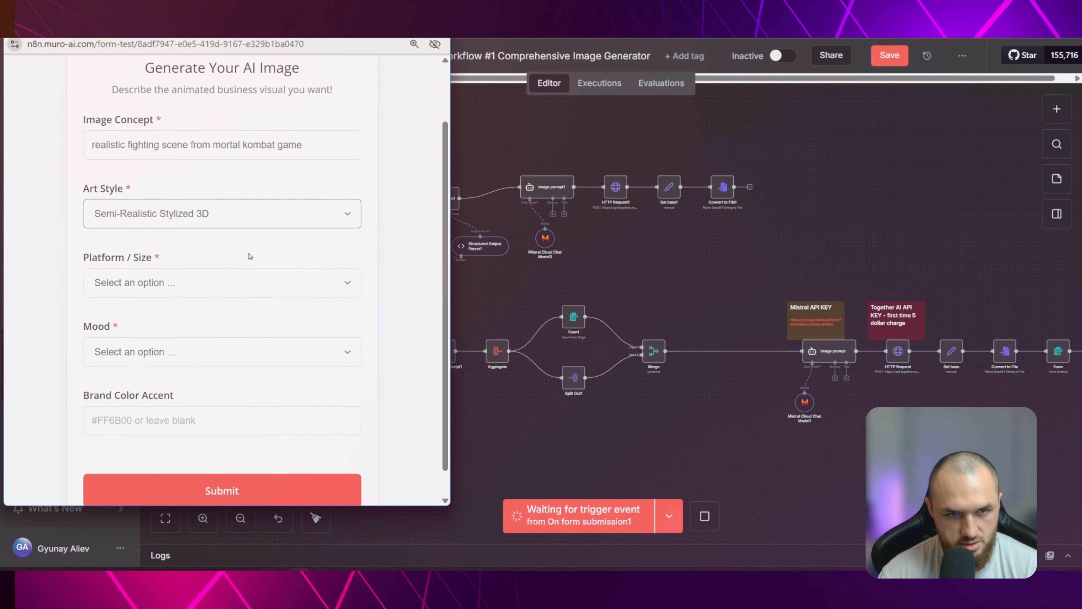
left_click(224, 256)
left_click(159, 325)
left_click(168, 323)
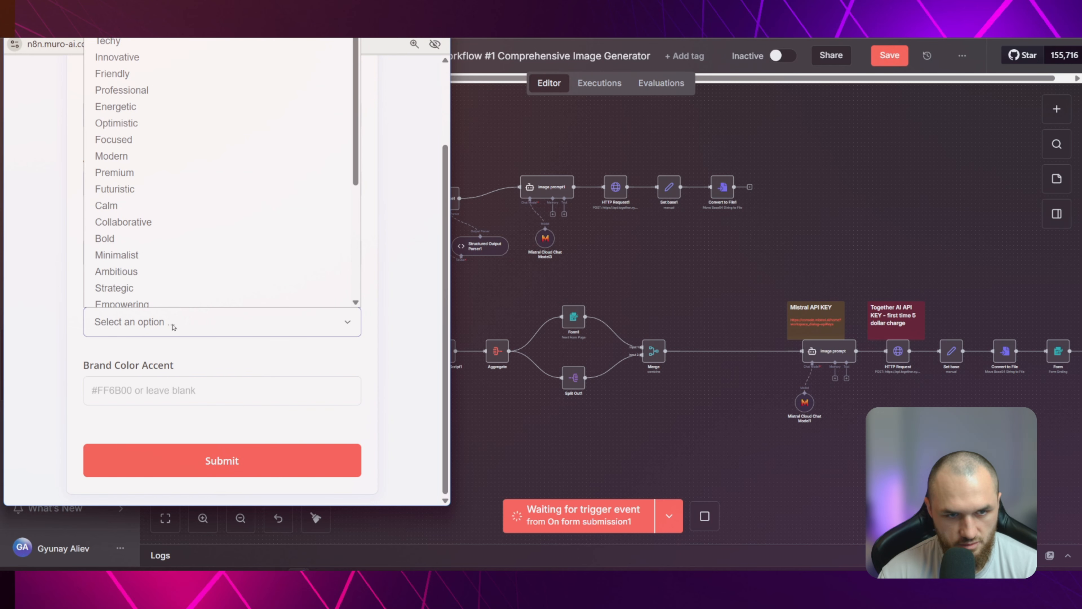
left_click(161, 215)
left_click(149, 323)
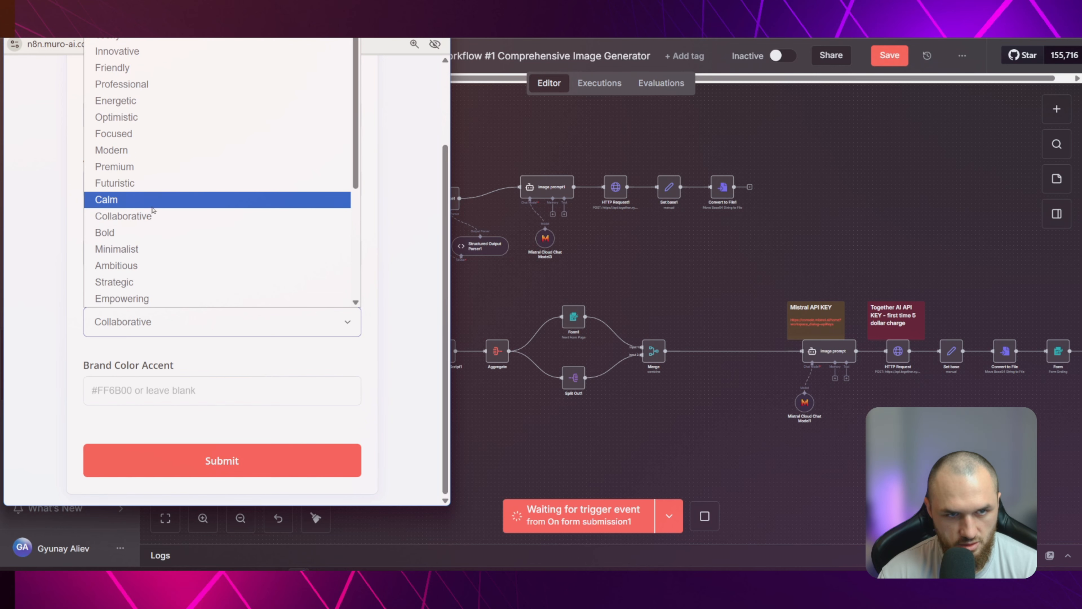
left_click(130, 164)
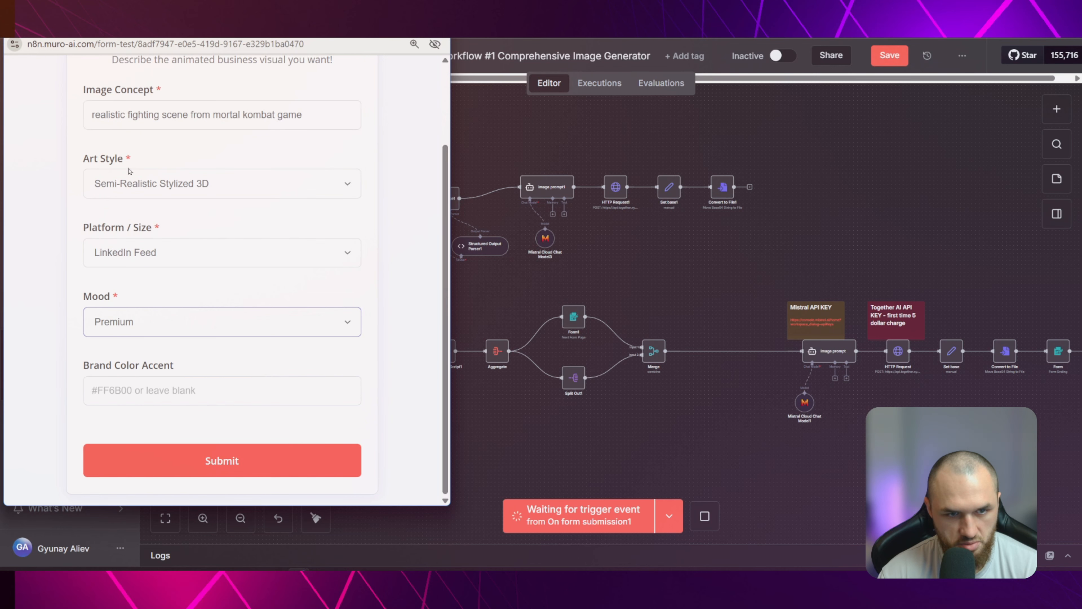
Submit the test form, choose the concept with two semi-realistic 3D warrior CEOs in a boardroom arena, and generate the image
left_click(230, 460)
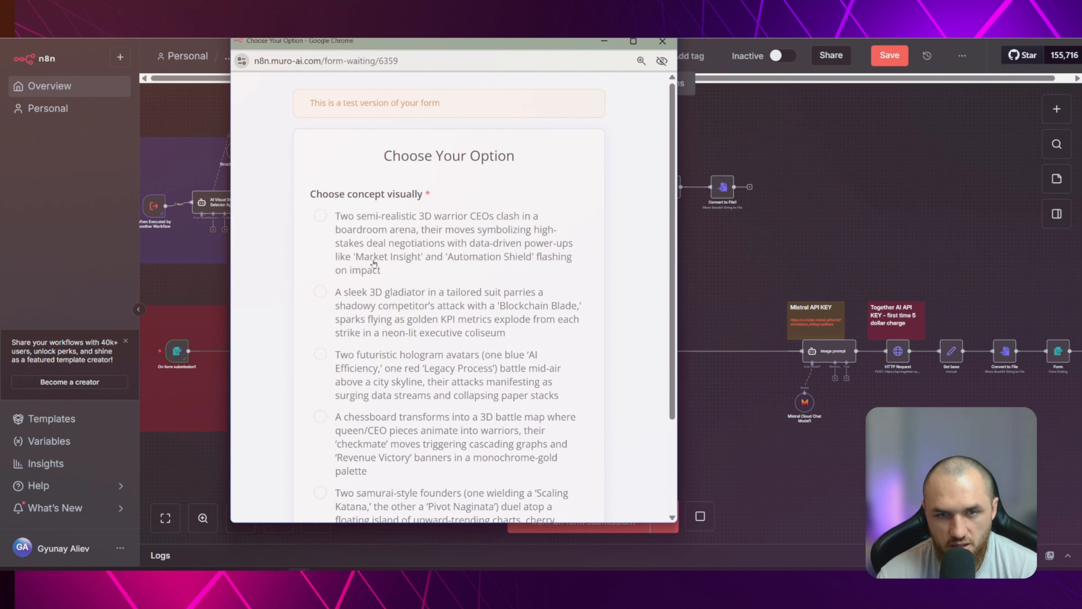
scroll(505, 248, "down", 1)
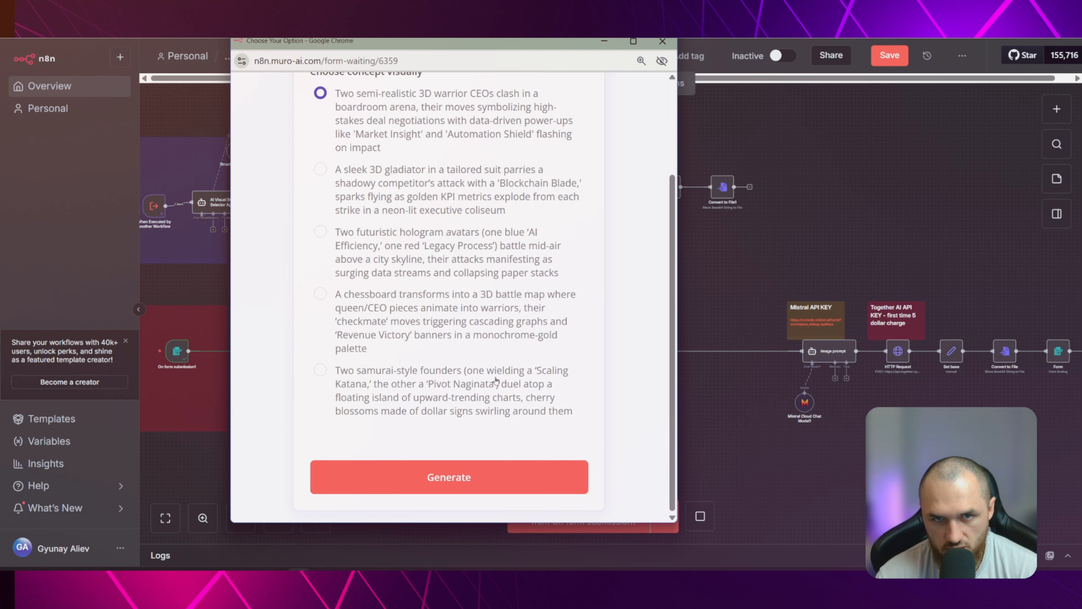
left_click(469, 480)
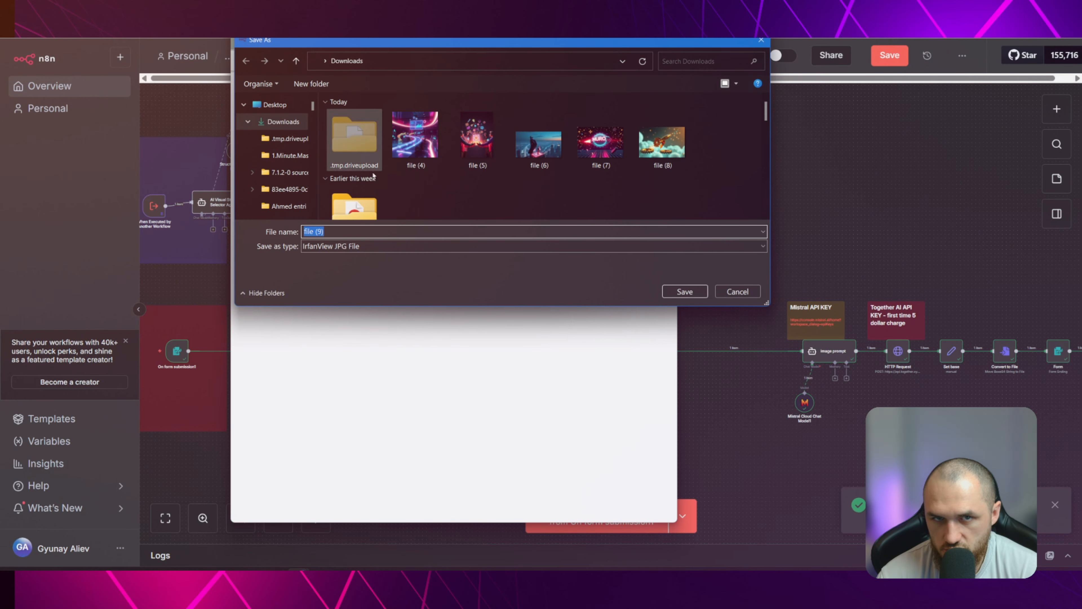
Save the generated image as "file (9)" in Downloads, view it, and close the viewer and the form window
left_click(678, 291)
left_click(509, 86)
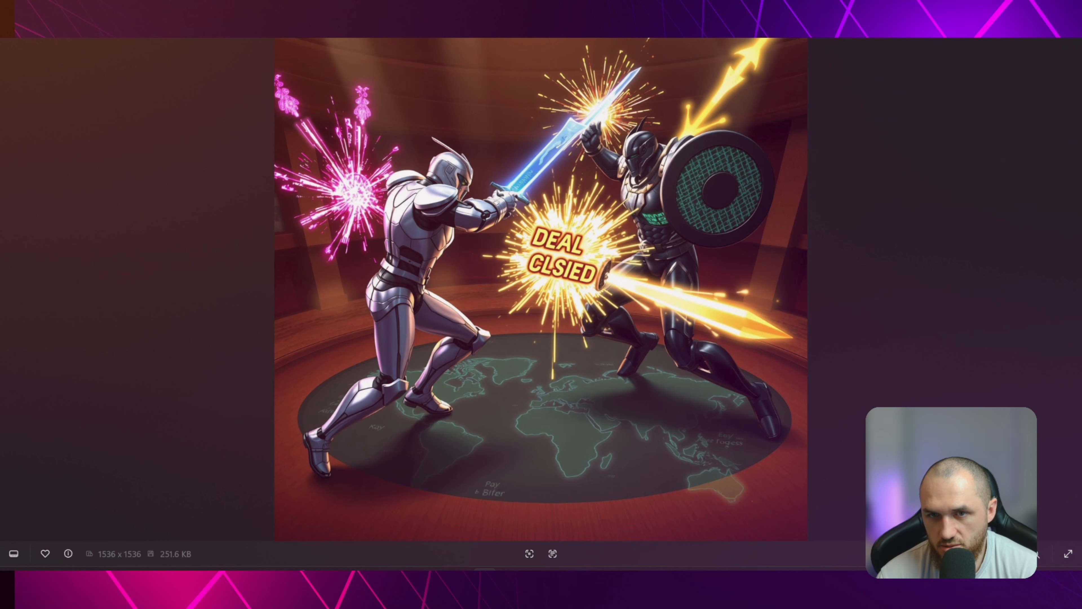
left_click(1073, 39)
left_click(663, 42)
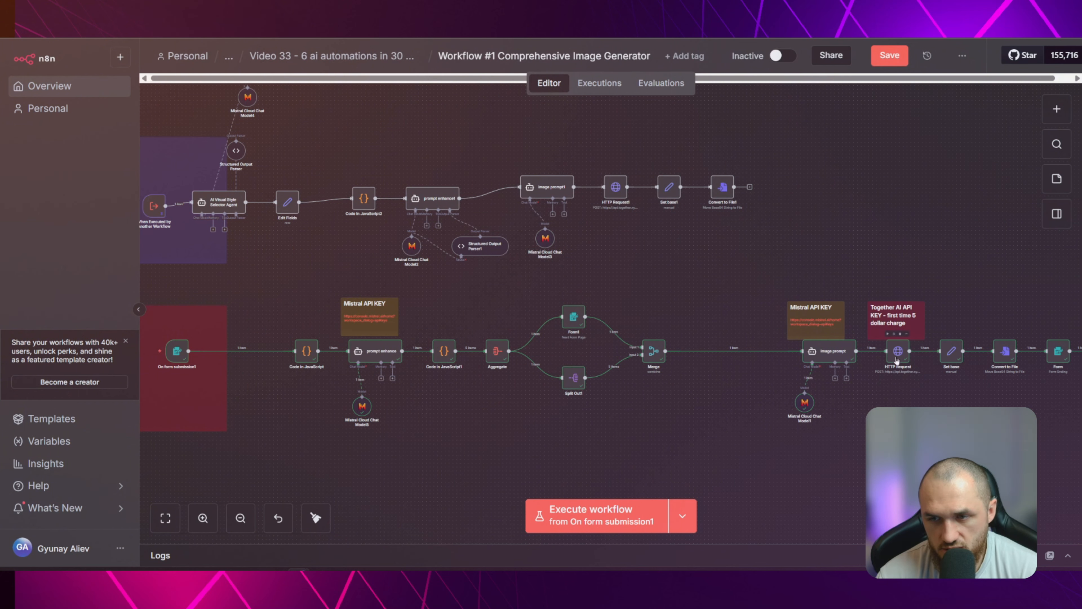
Check the response_format parameter in Together AI's cURL example for FLUX.1 [schnell] Free
key("ctrl+Tab")
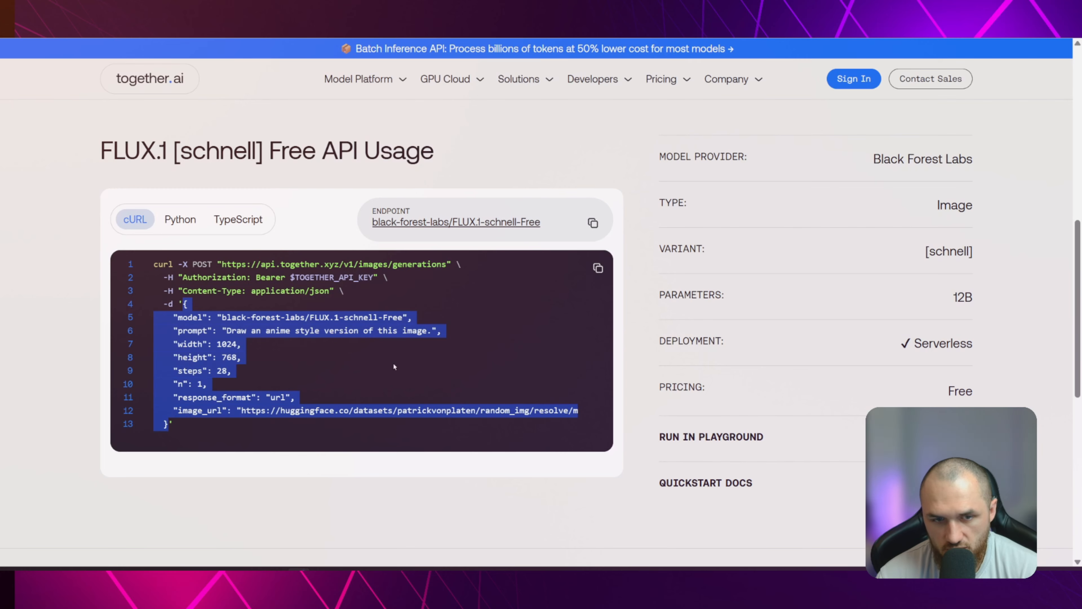
left_click(338, 421)
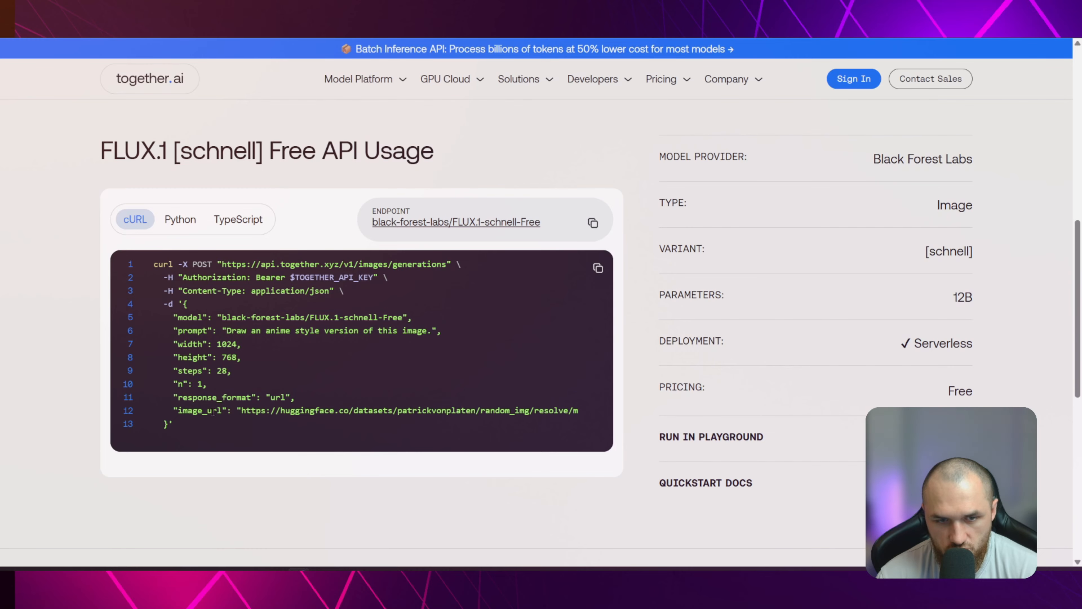
left_click_drag(172, 397, 291, 396)
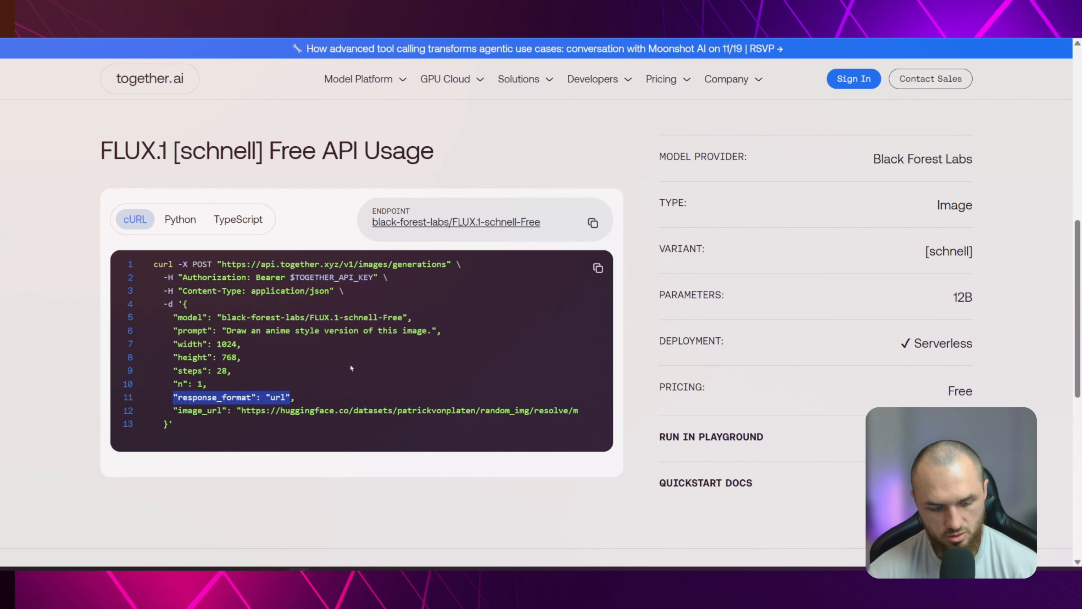
key("ctrl+Tab")
Duplicate the HTTP Request node below the chain, connect it to the image prompt output and open its settings
scroll(937, 443, "up", 1)
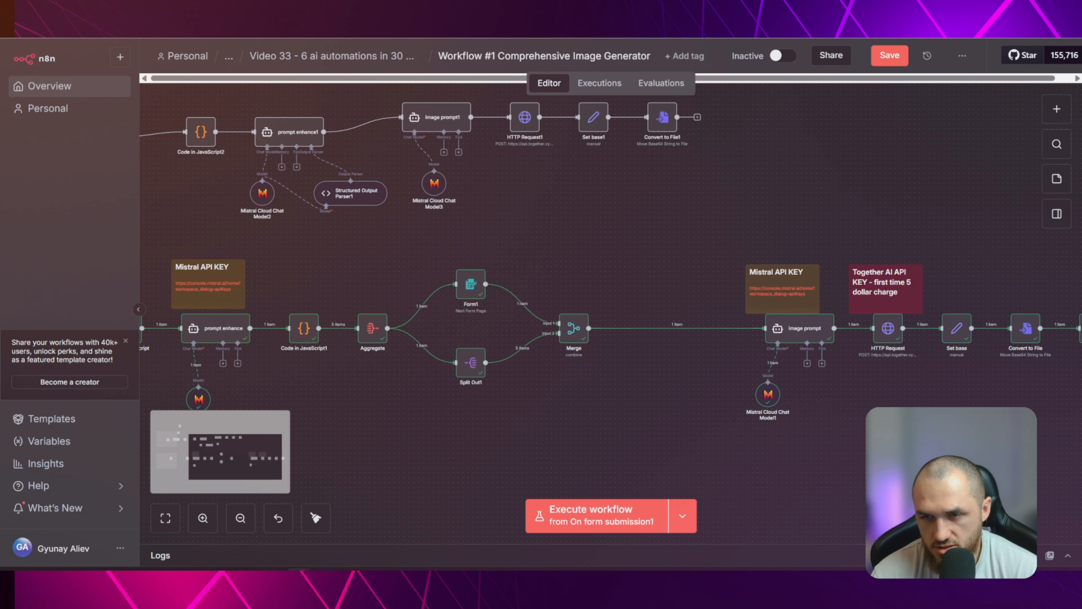
left_click_drag(799, 419, 451, 395)
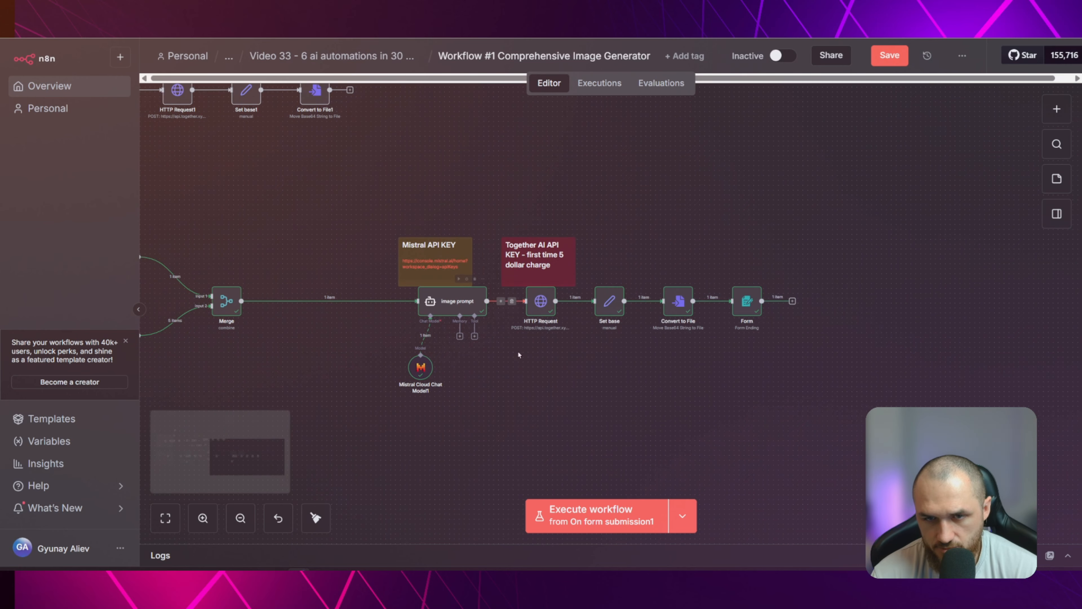
left_click_drag(487, 301, 534, 375)
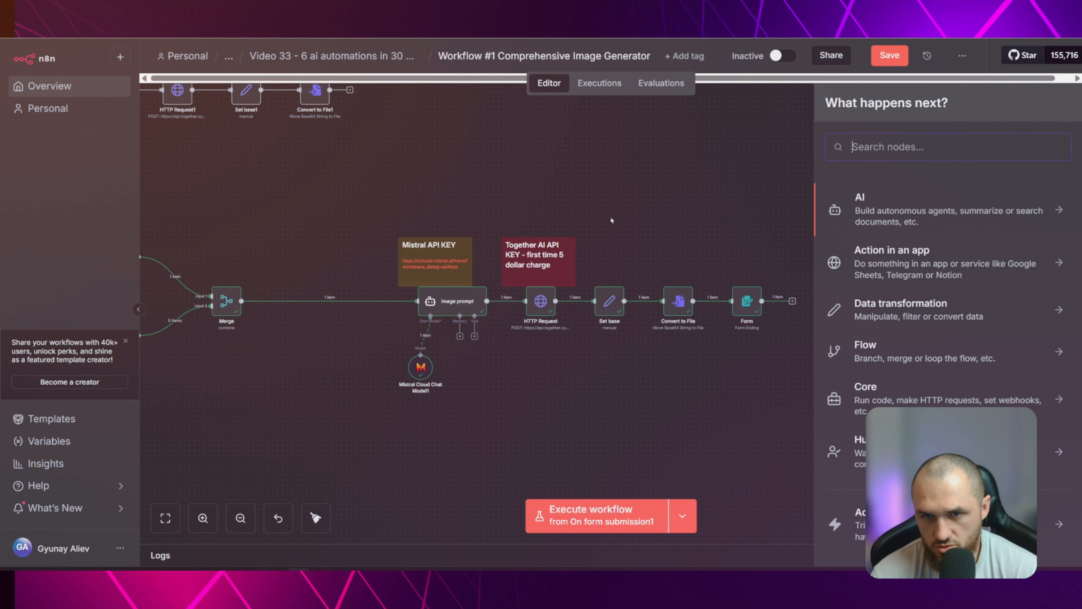
left_click(611, 221)
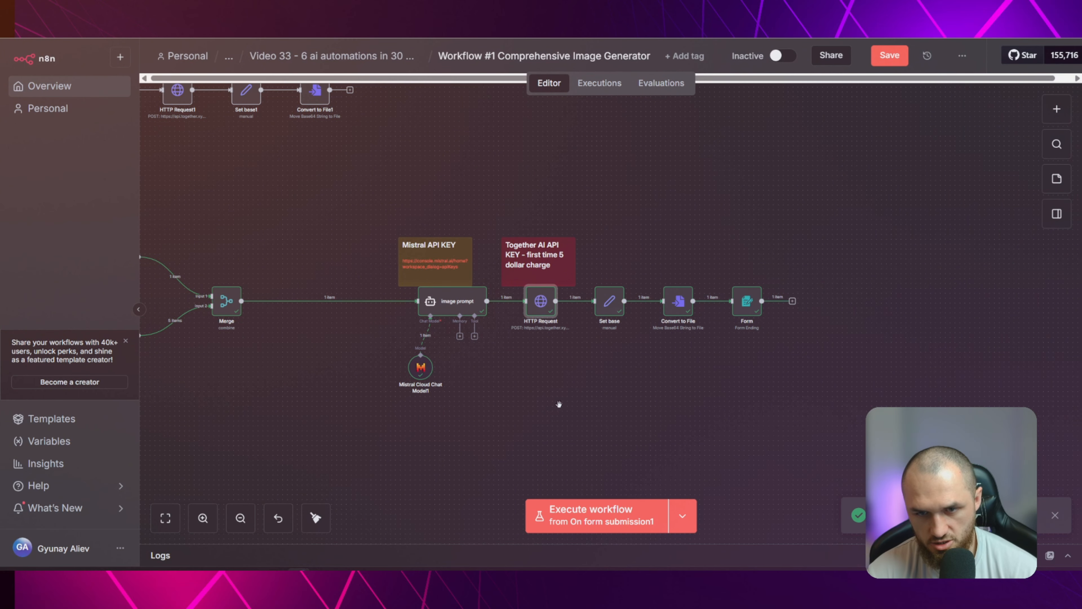
key("ctrl+v")
left_click_drag(487, 300, 570, 341)
left_click_drag(584, 341, 529, 375)
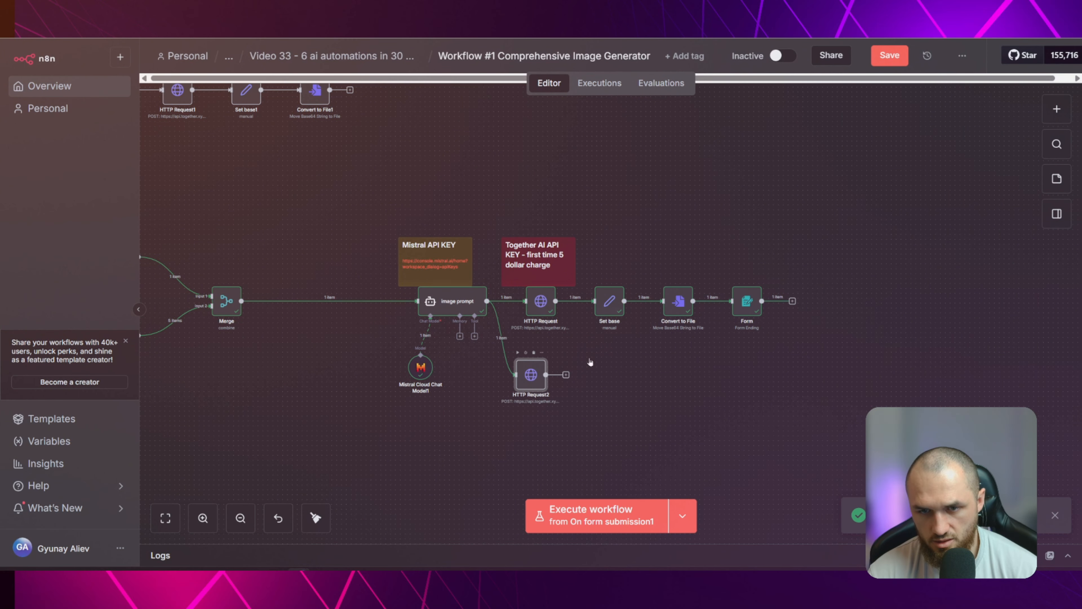
double_click(529, 375)
Remove the "stop" entry from HTTP Request2's JSON body and set "response_format" to "url"
scroll(573, 345, "down", 6)
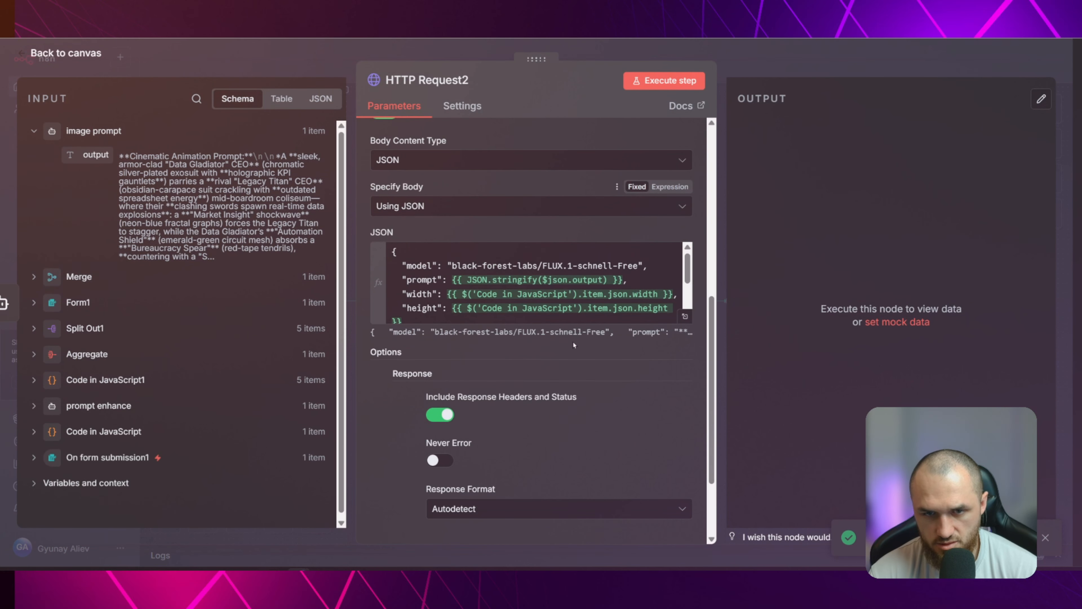
scroll(574, 345, "down", 5)
left_click(686, 206)
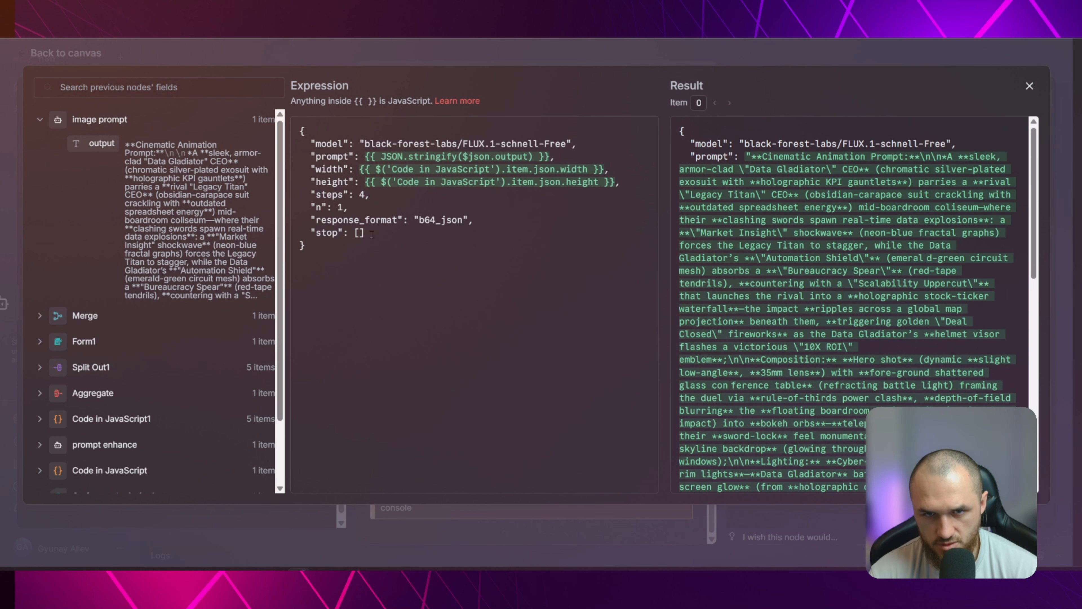
left_click_drag(371, 233, 304, 233)
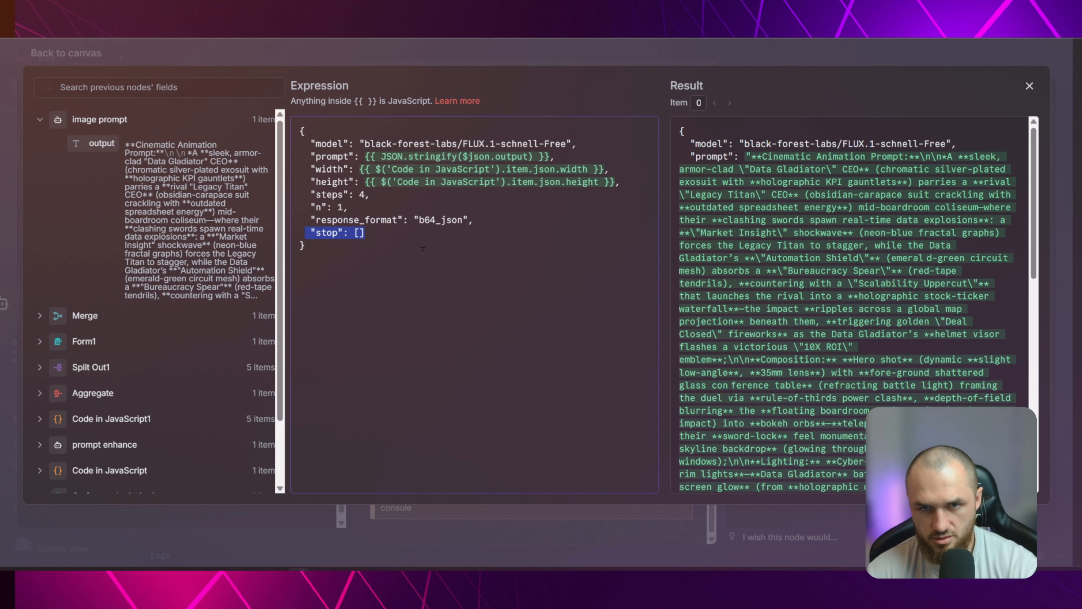
key("BackSpace")
key("BackSpace")
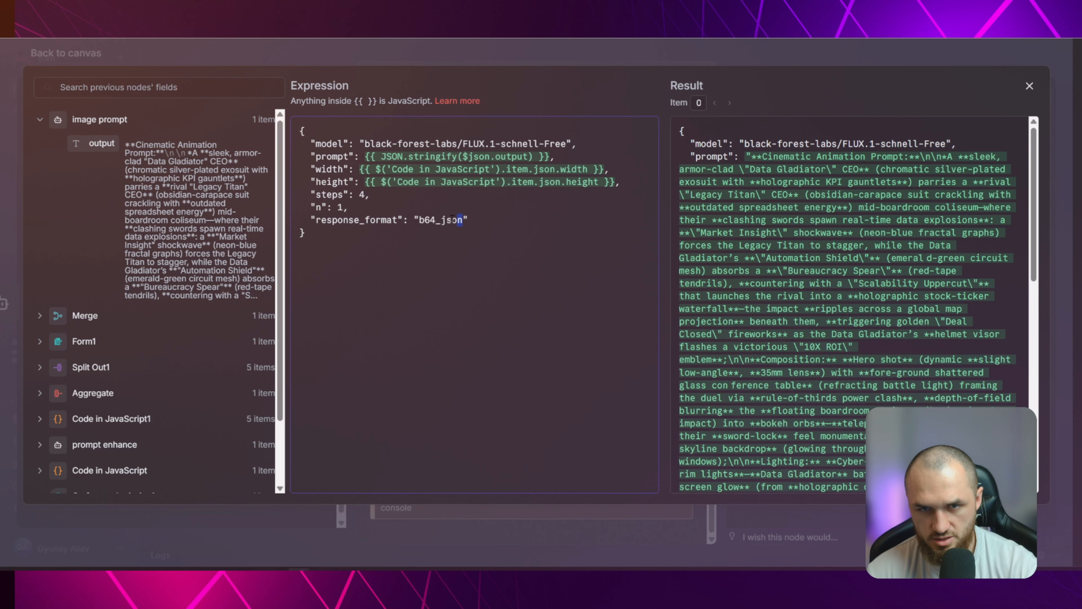
left_click_drag(453, 220, 420, 220)
type("l")
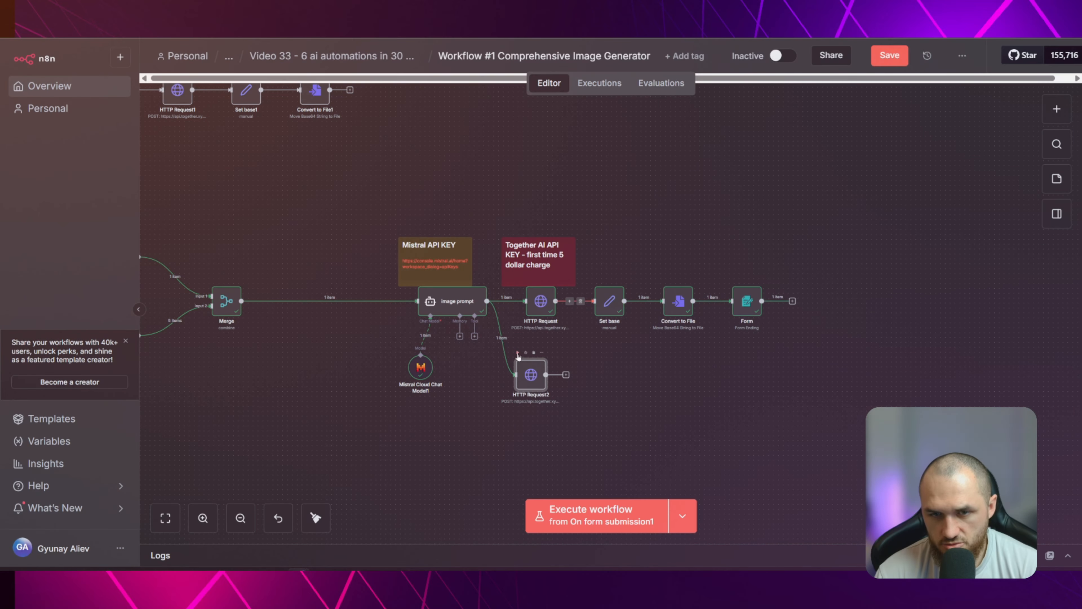
Pin the image prompt node's output data and execute the HTTP Request2 step
key("1")
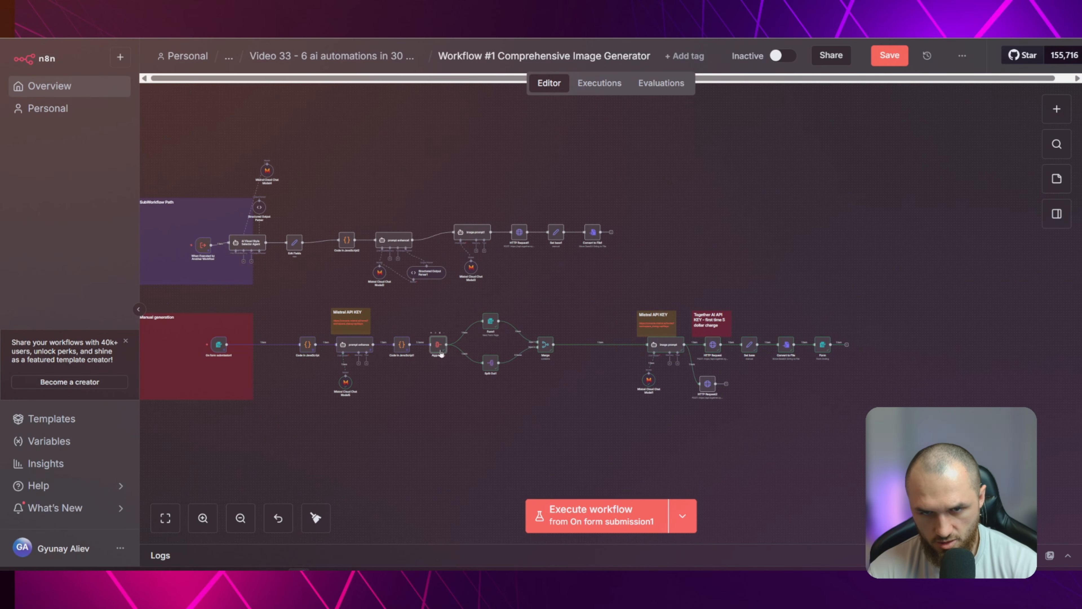
scroll(700, 374, "up", 10)
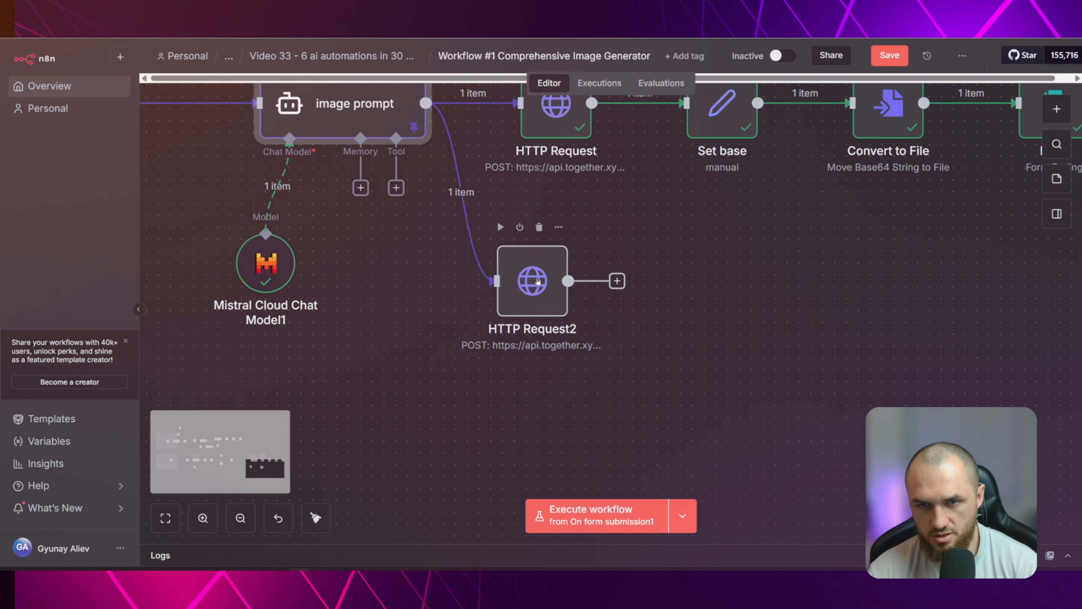
key("Return")
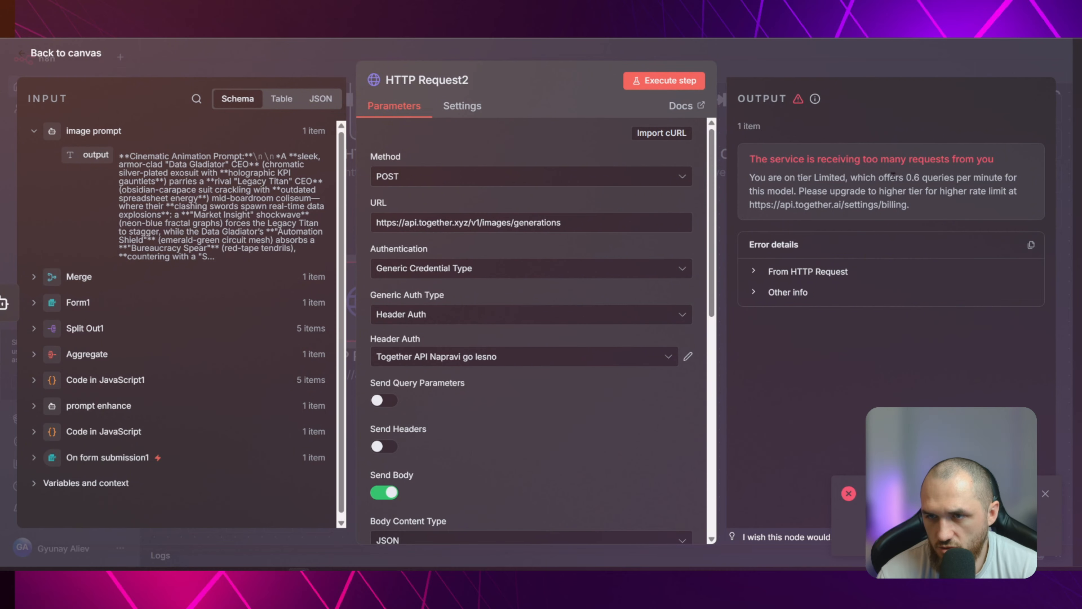
Examine the error message in HTTP Request2's output and return to the canvas
left_click_drag(906, 177, 915, 176)
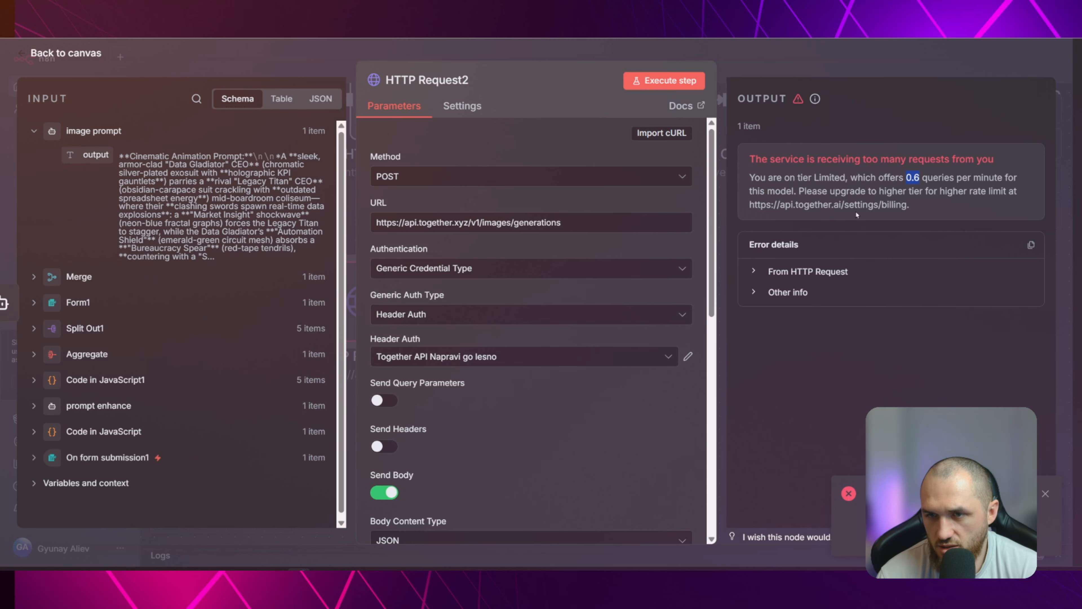
left_click_drag(748, 161, 1005, 165)
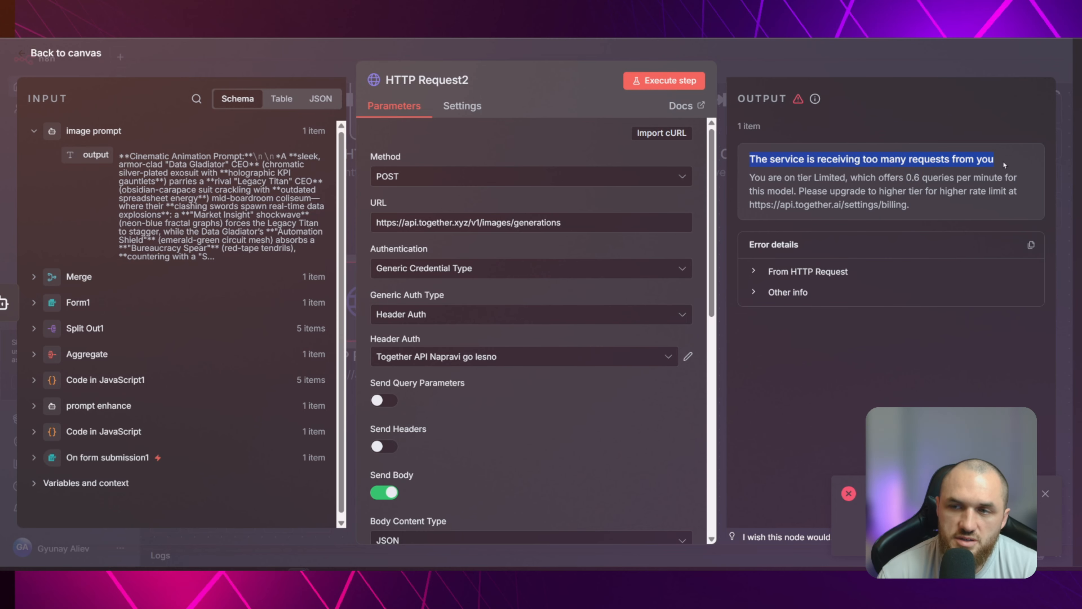
left_click(1006, 166)
left_click_drag(915, 208, 745, 157)
left_click(984, 219)
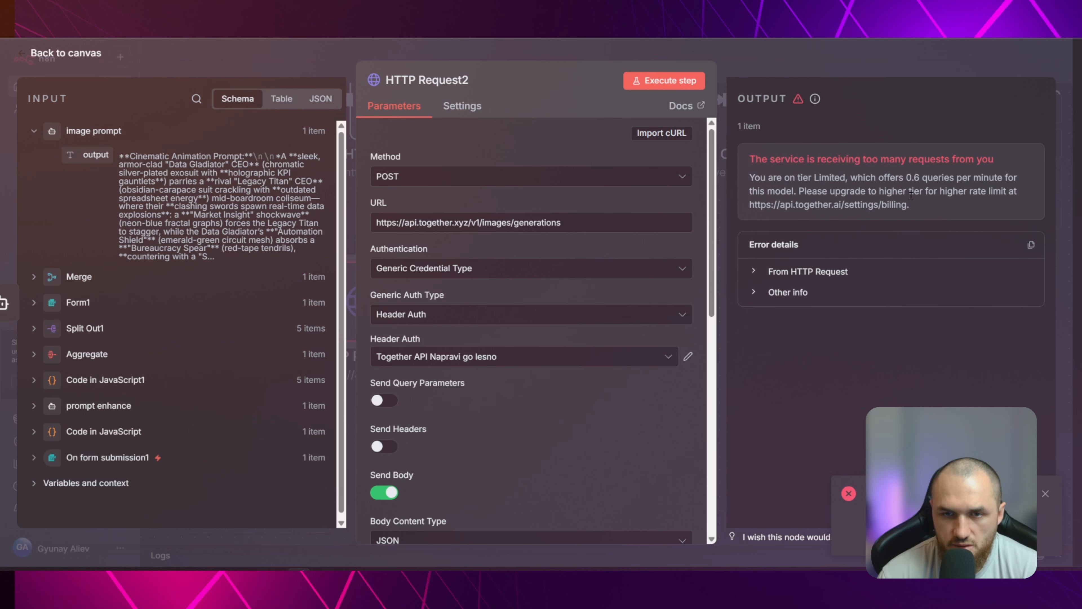
left_click(814, 60)
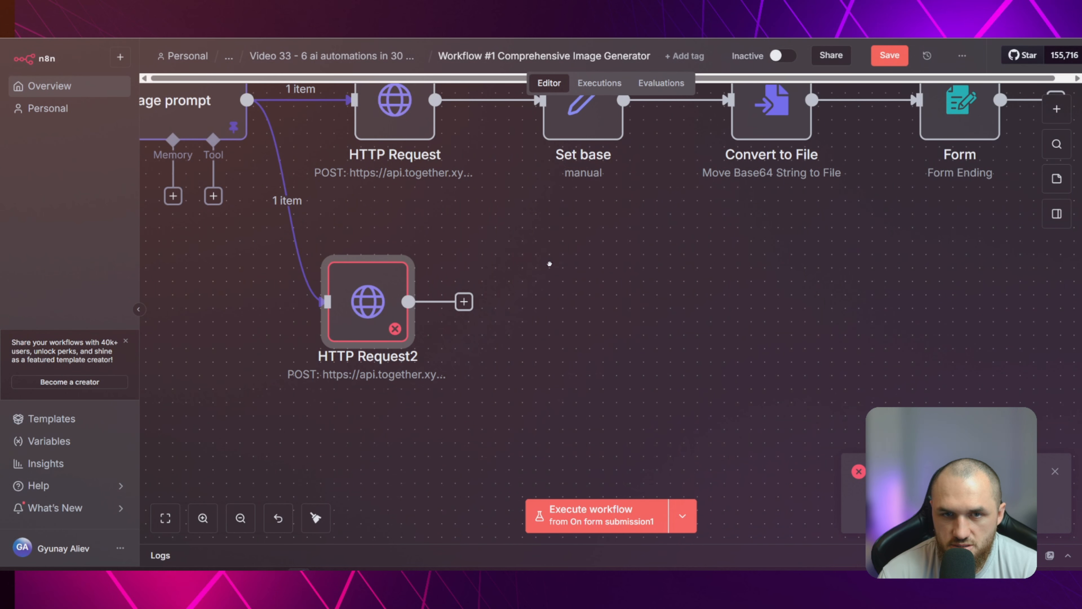
Inspect the response_format value in the original HTTP Request node's JSON body and return to the canvas
left_click_drag(550, 264, 661, 368)
double_click(518, 214)
scroll(628, 307, "down", 6)
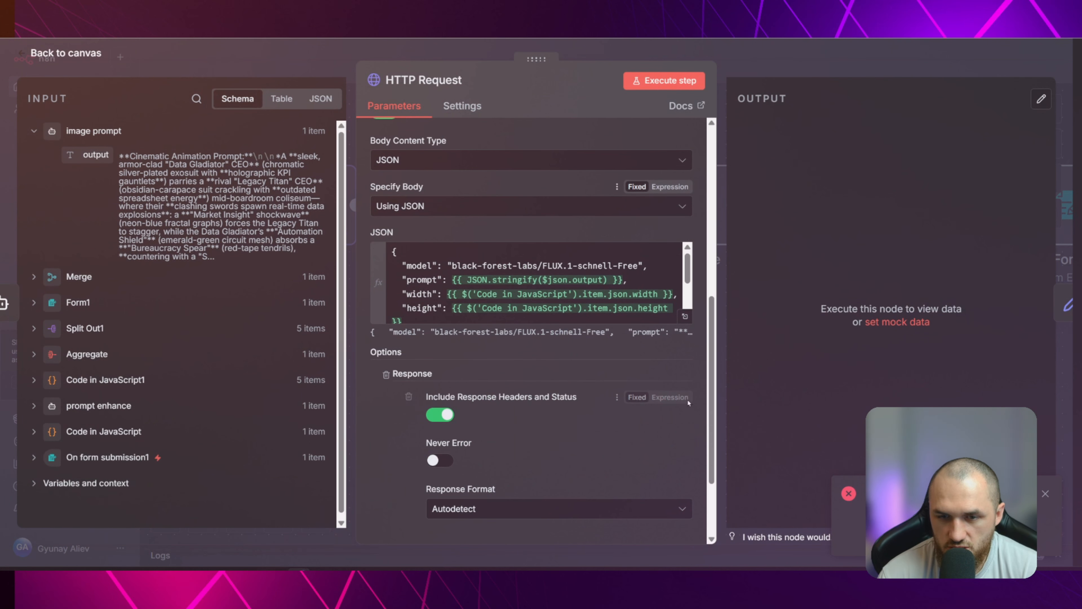
left_click(685, 316)
left_click_drag(419, 220, 459, 221)
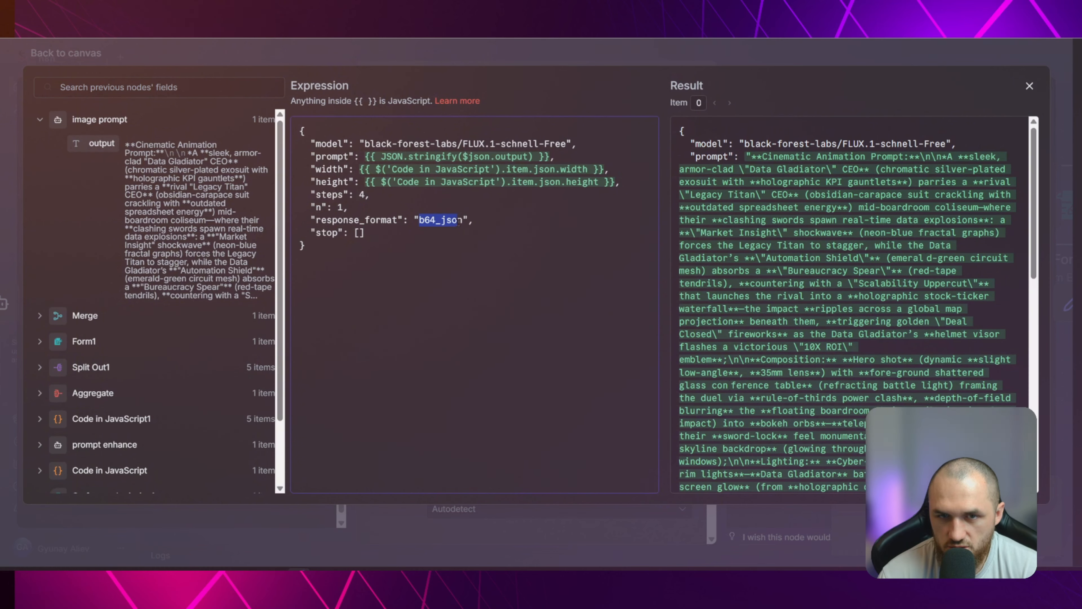
left_click(246, 62)
left_click(262, 61)
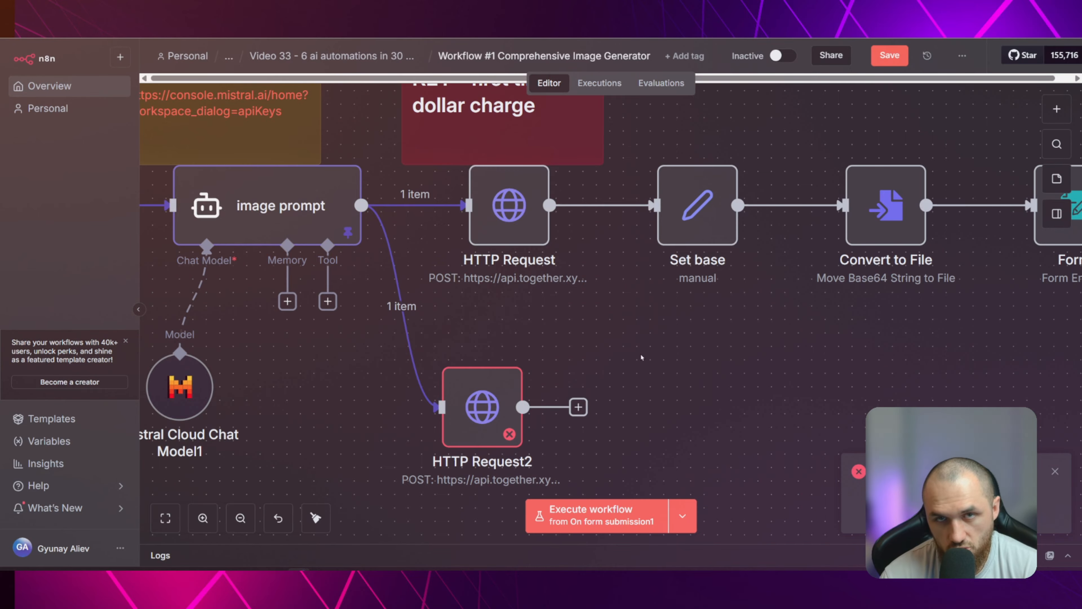
Align HTTP Request2 directly below HTTP Request and review the original HTTP Request node's body settings
left_click_drag(493, 414, 520, 415)
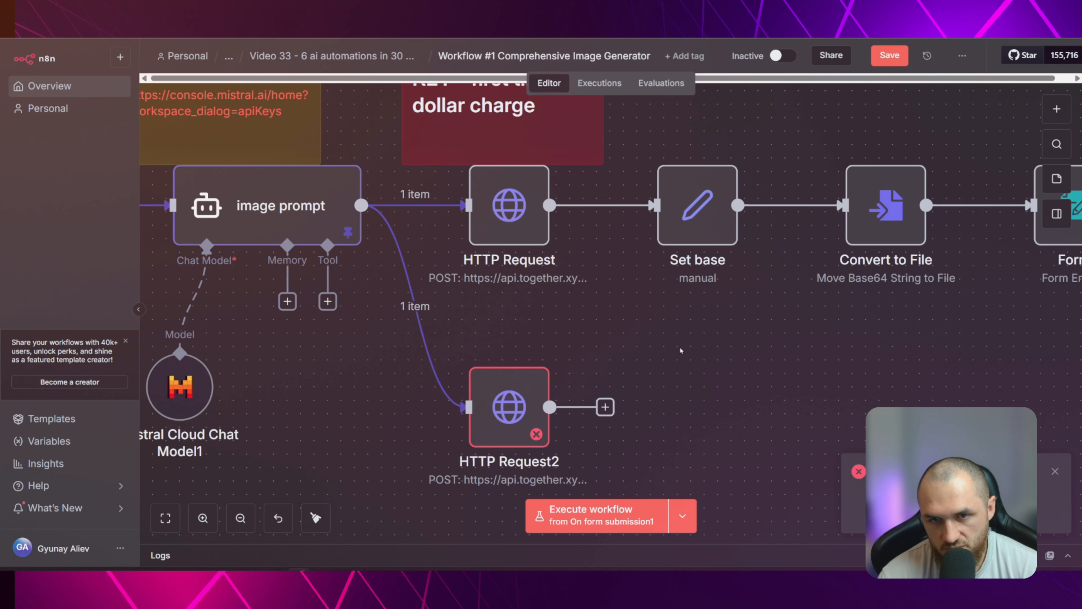
left_click(520, 221)
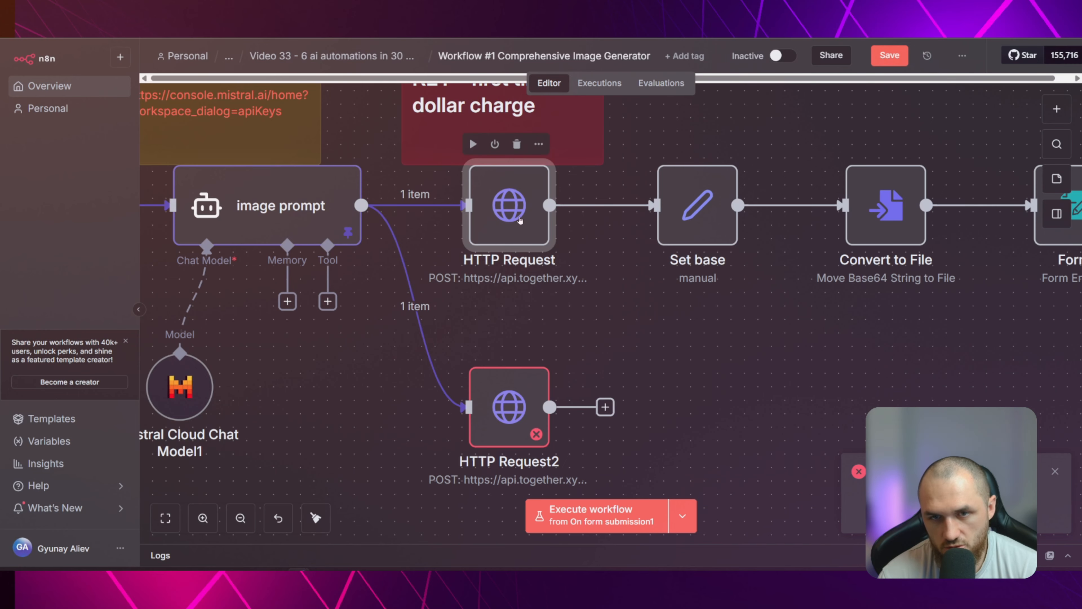
double_click(520, 221)
scroll(528, 290, "down", 5)
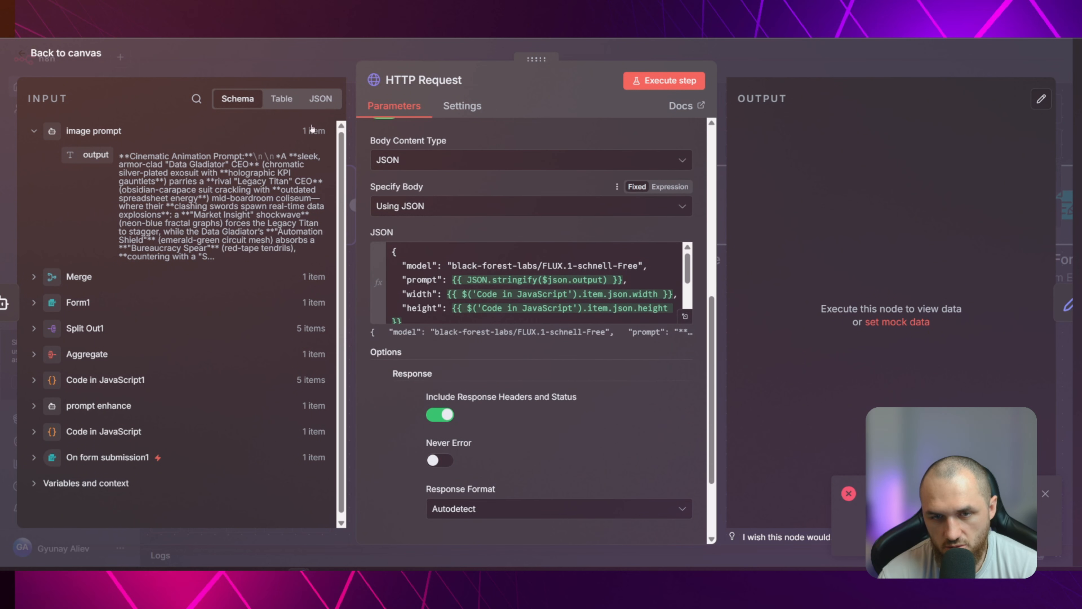
key("Escape")
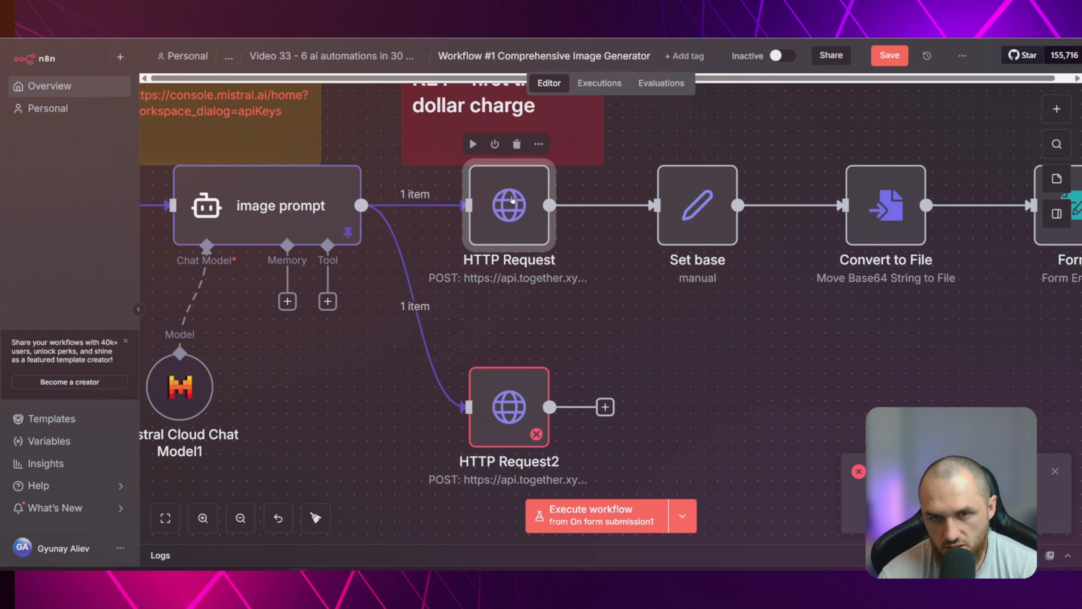
Review the nodes following HTTP Request, open HTTP Request2 and execute its step again
scroll(767, 256, "right", 5)
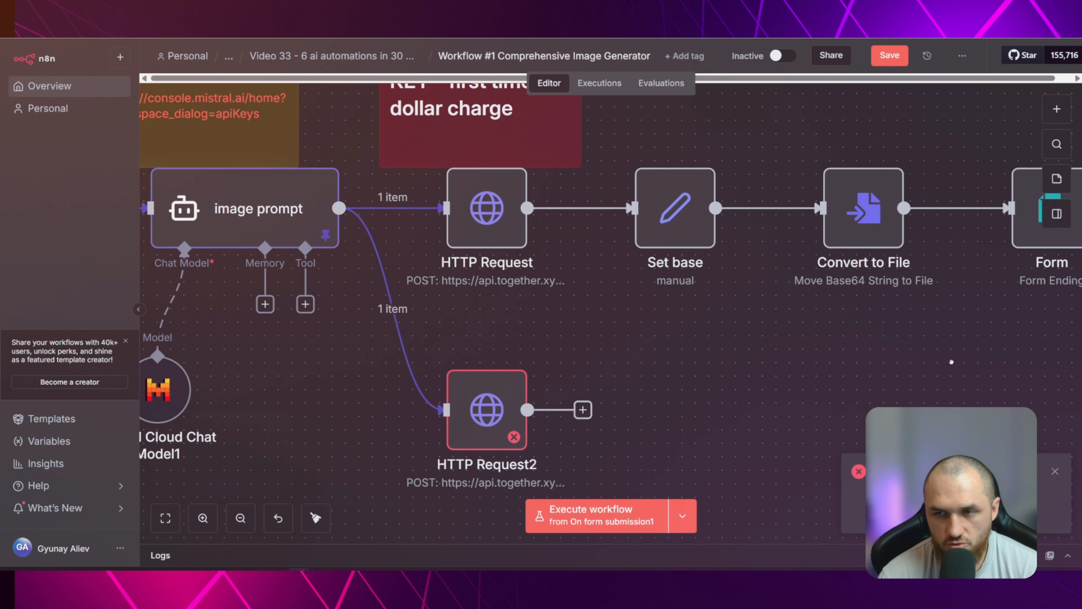
mouse_move(759, 251)
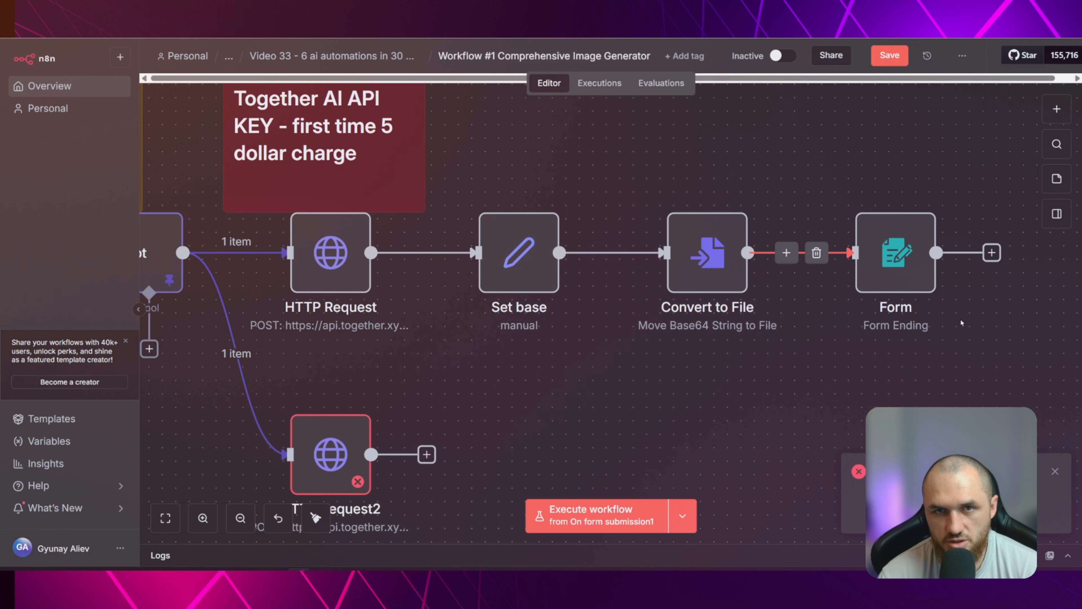
left_click_drag(461, 394, 695, 304)
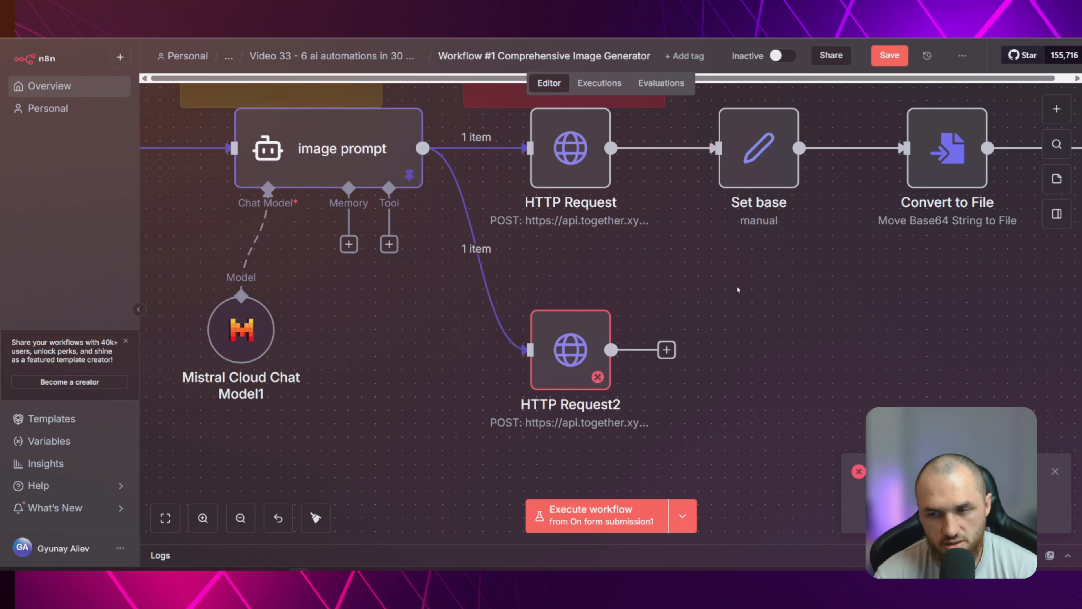
double_click(570, 341)
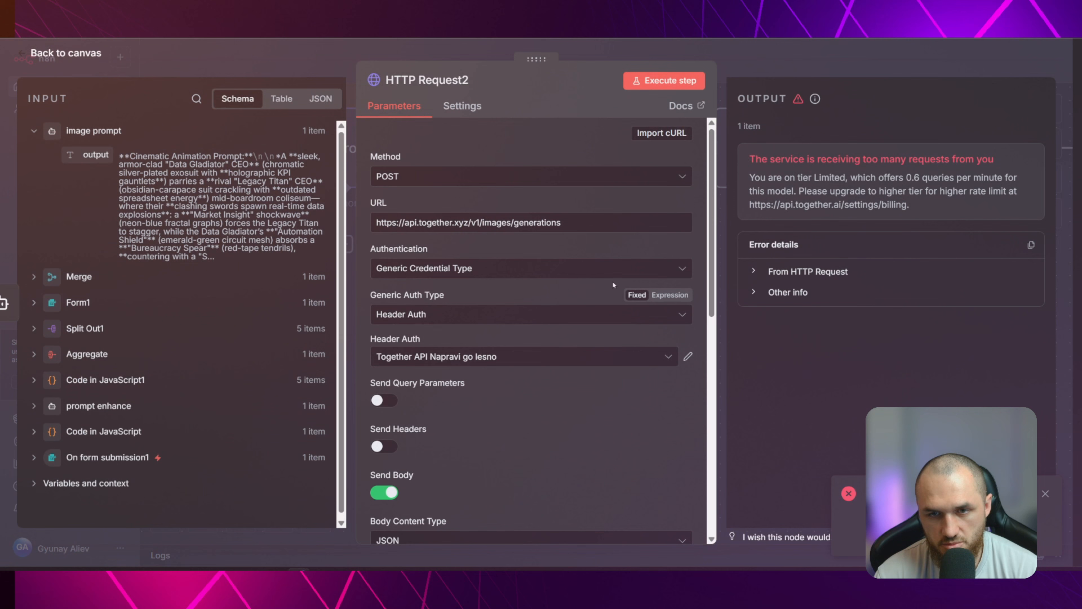
left_click(659, 81)
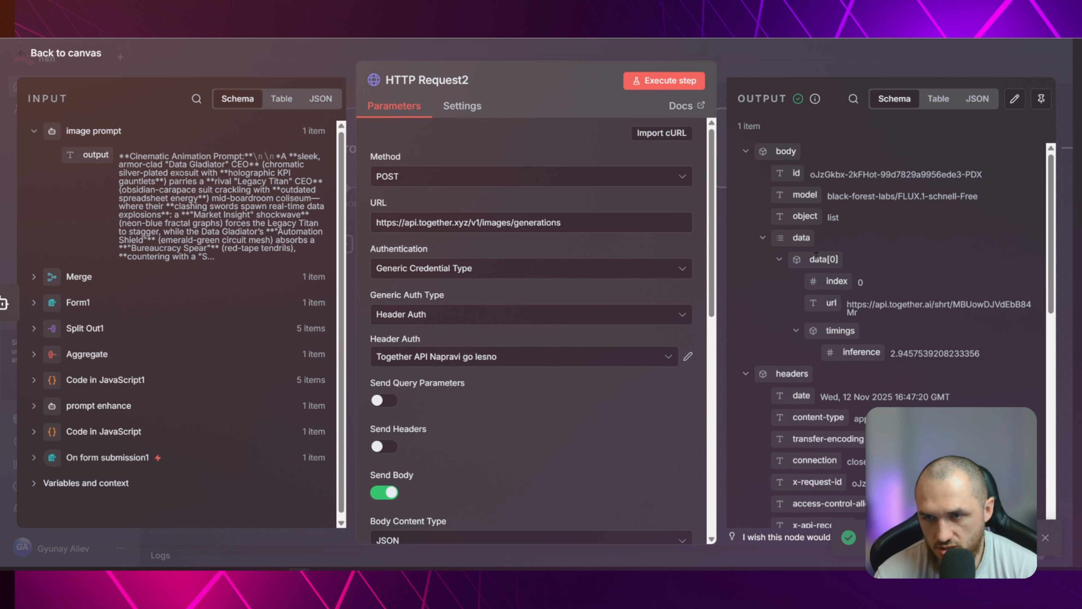
Open the image URL from HTTP Request2's output in the browser, view the generated image, and return to the workflow canvas
left_click_drag(871, 318, 848, 304)
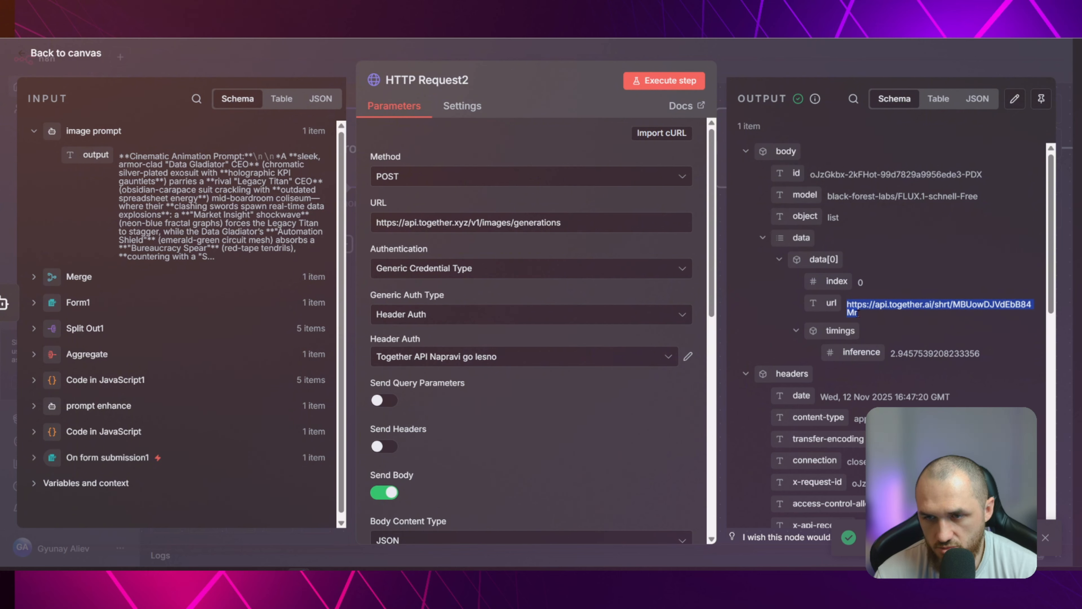
scroll(916, 324, "down", 10)
scroll(916, 324, "up", 10)
right_click(895, 307)
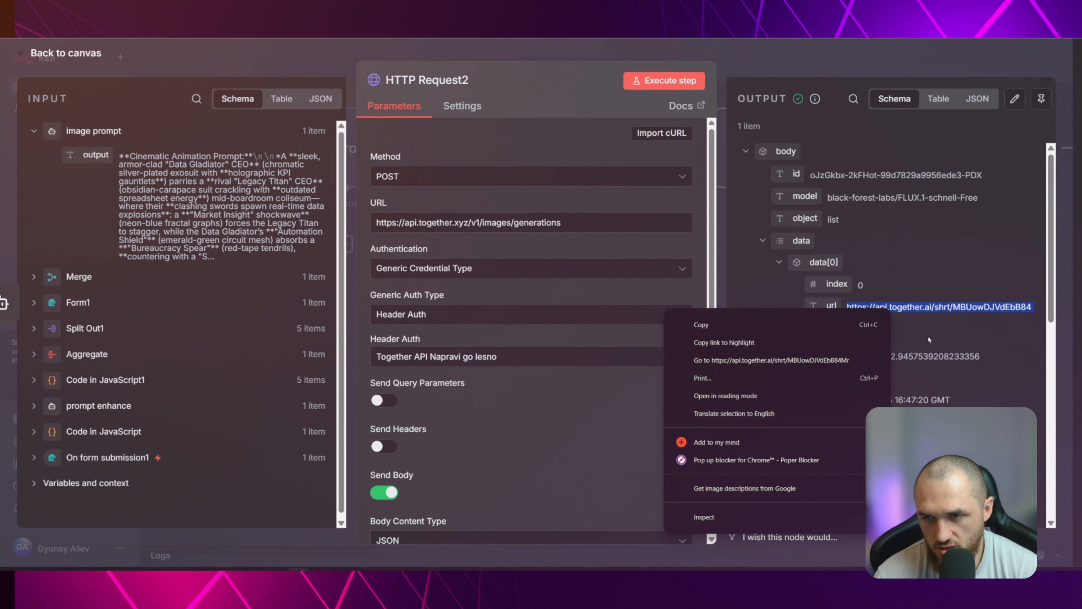
left_click(771, 360)
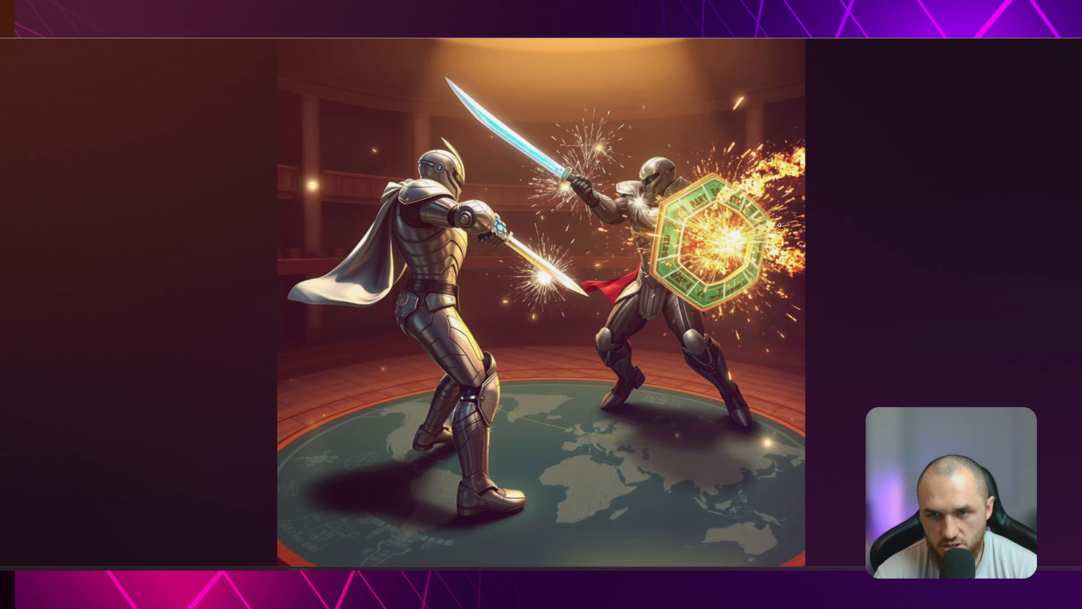
left_click(694, 209)
left_click(811, 383)
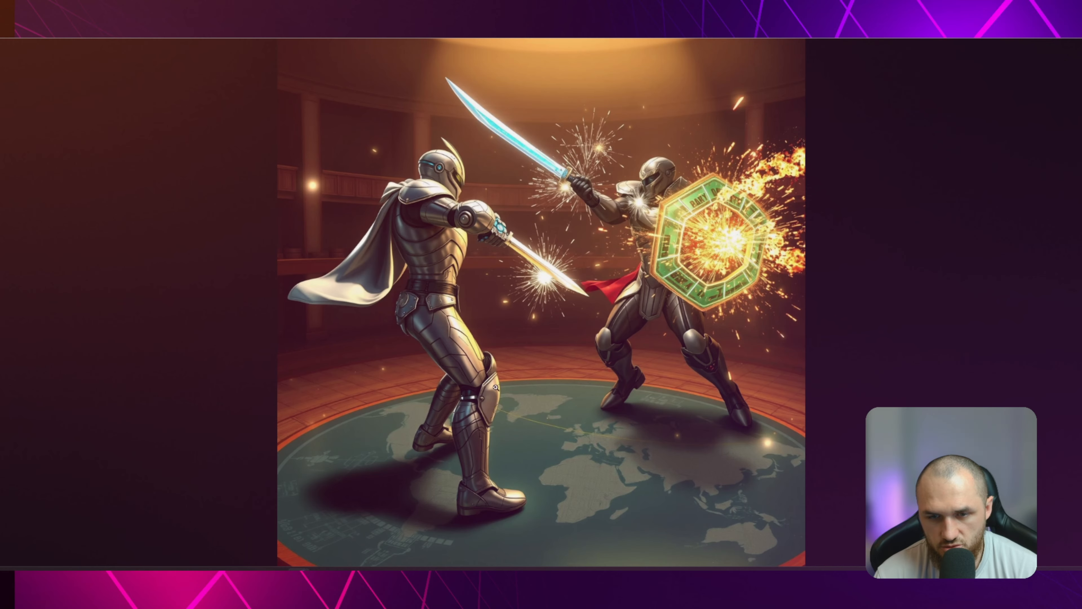
left_click(233, 26)
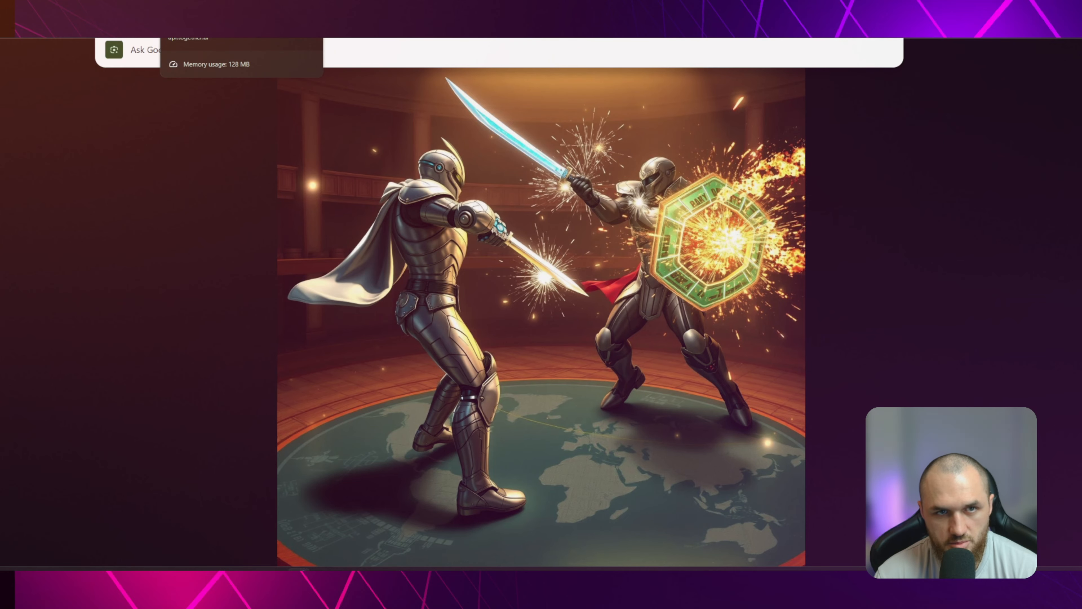
left_click(310, 6)
left_click(284, 59)
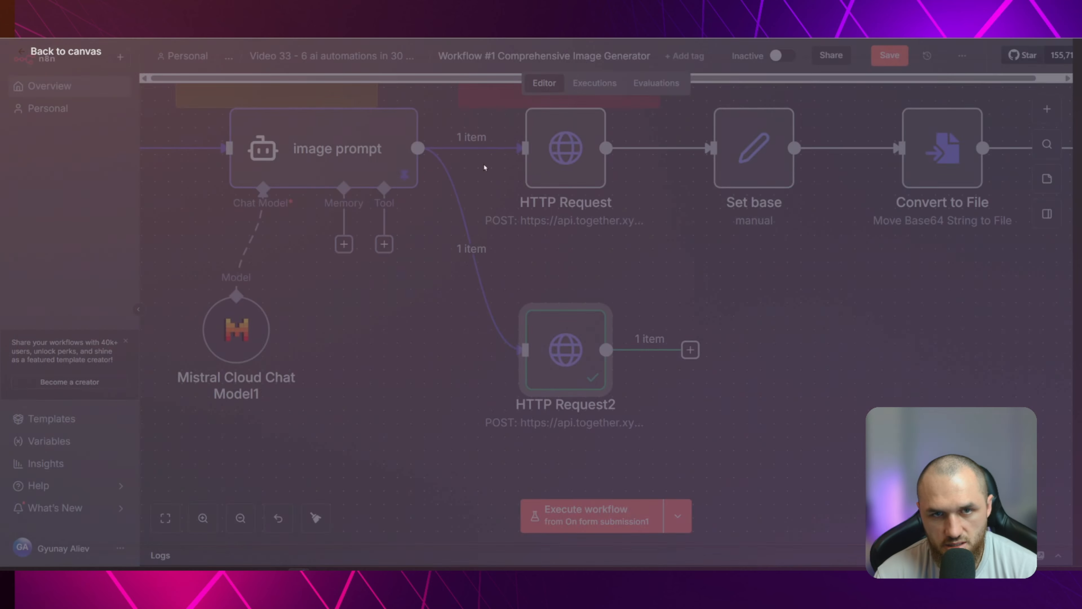
Run HTTP Request2 once more from the canvas and delete the node from the workflow
mouse_move(583, 329)
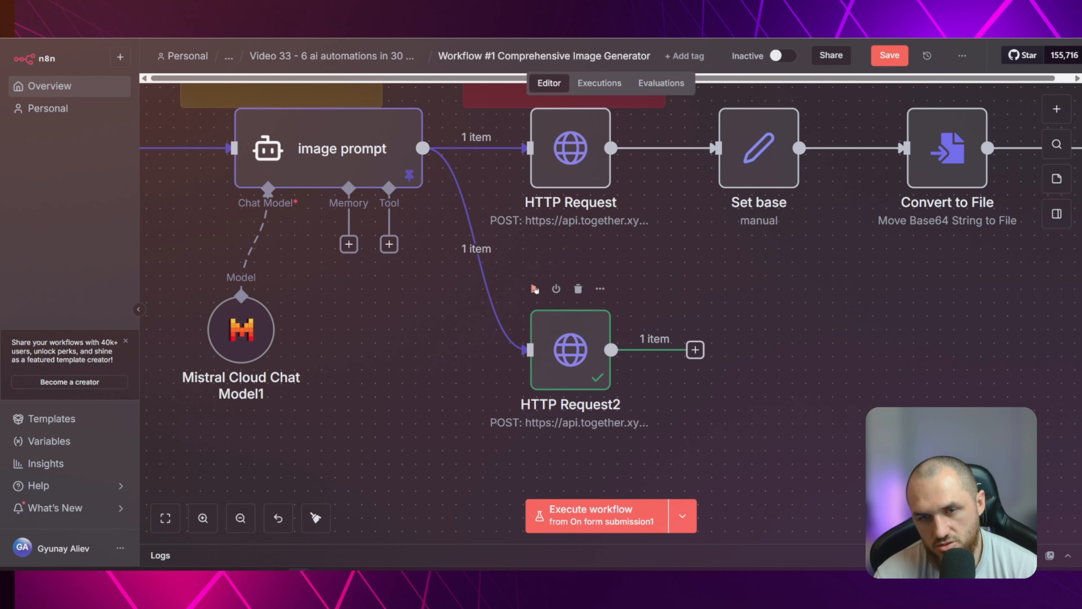
left_click(535, 289)
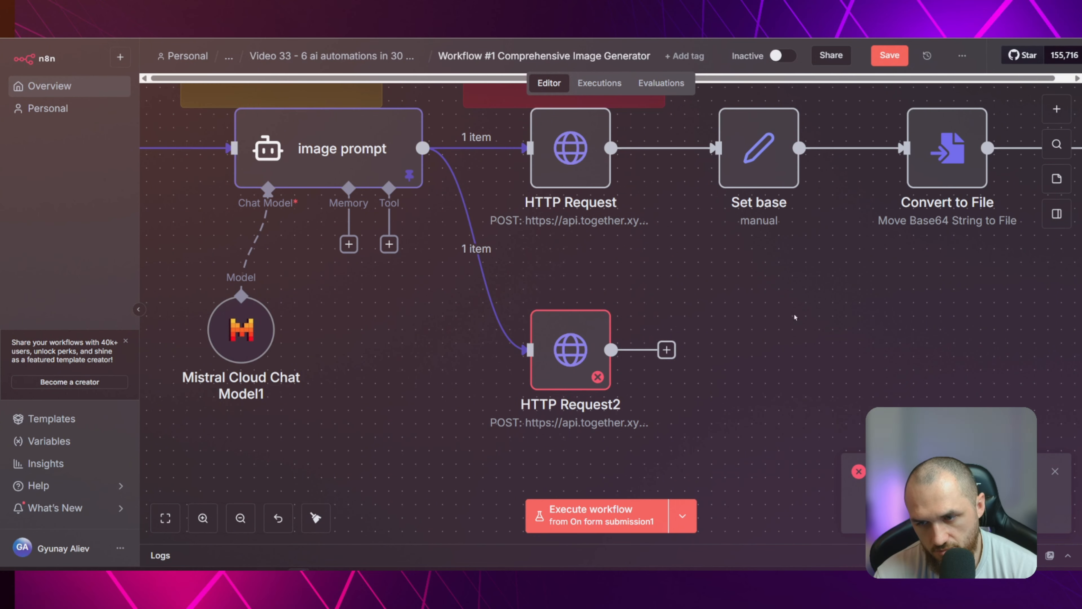
key("Delete")
Check the original HTTP Request node and the FLUX.1-schnell-Free curl example on the together.ai page, and return to the workflow
scroll(652, 331, "down", 5)
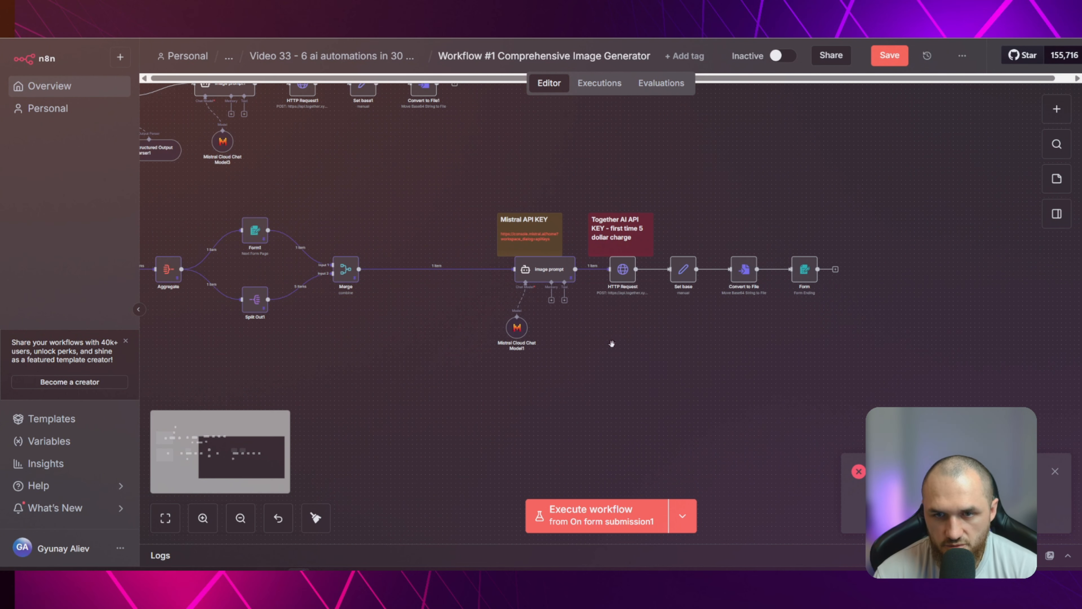
left_click_drag(611, 343, 828, 366)
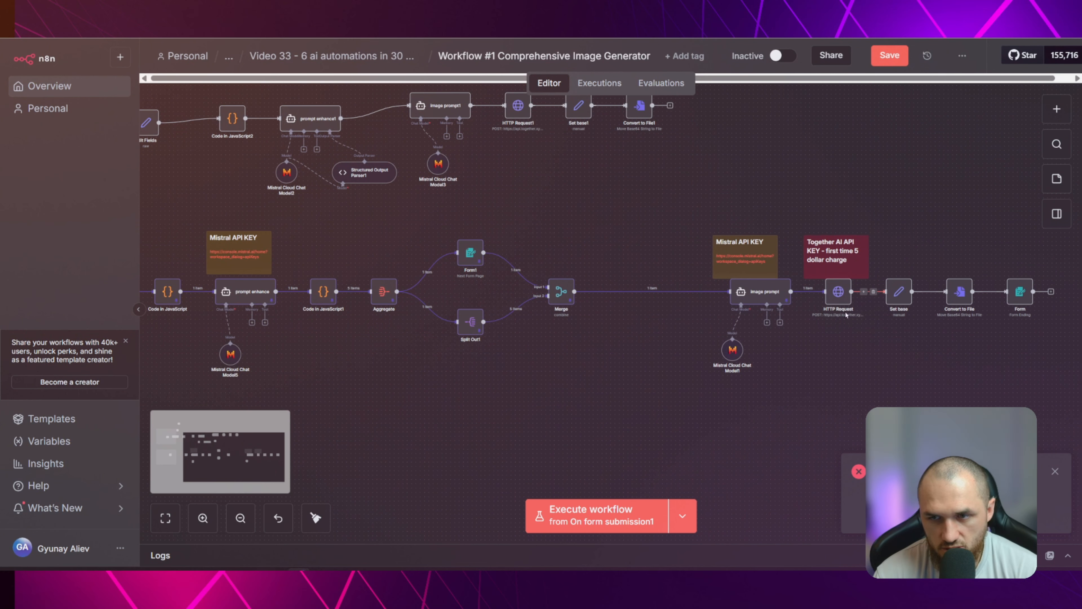
double_click(838, 294)
key("Escape")
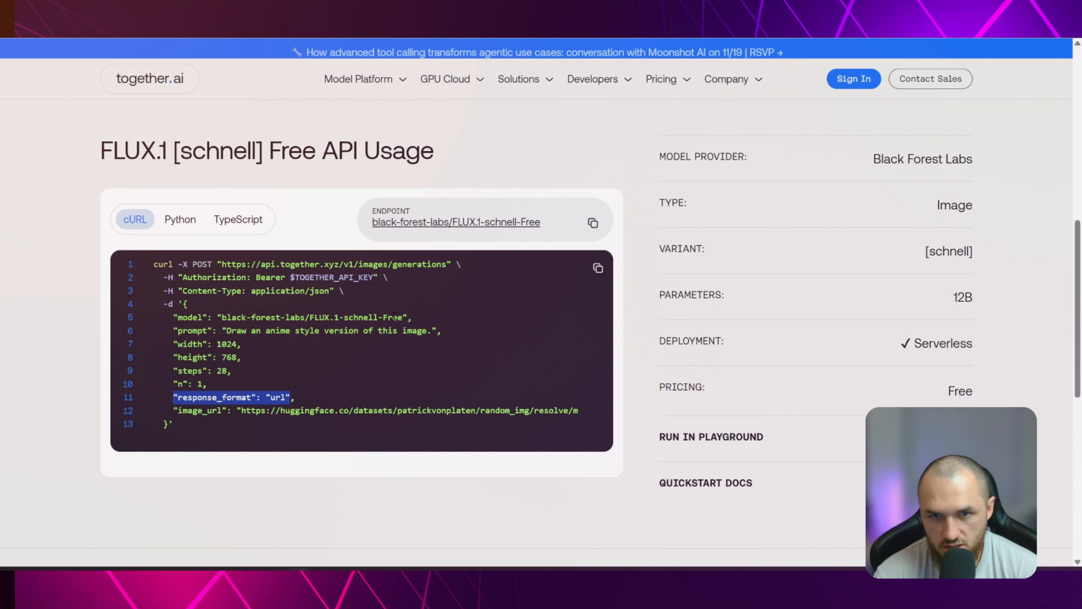
scroll(590, 333, "down", 3)
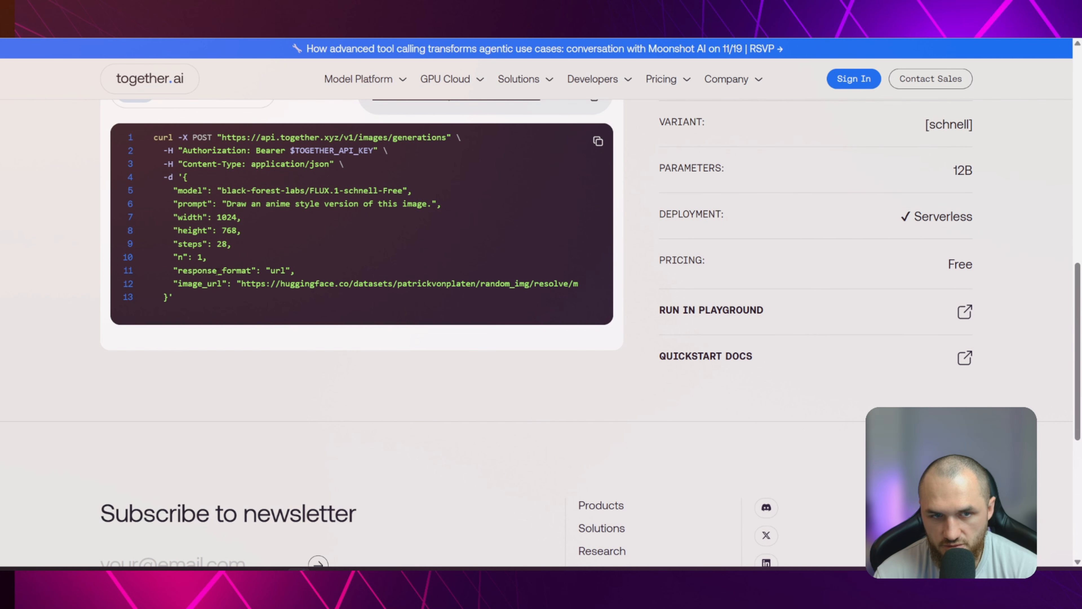
scroll(441, 282, "up", 3)
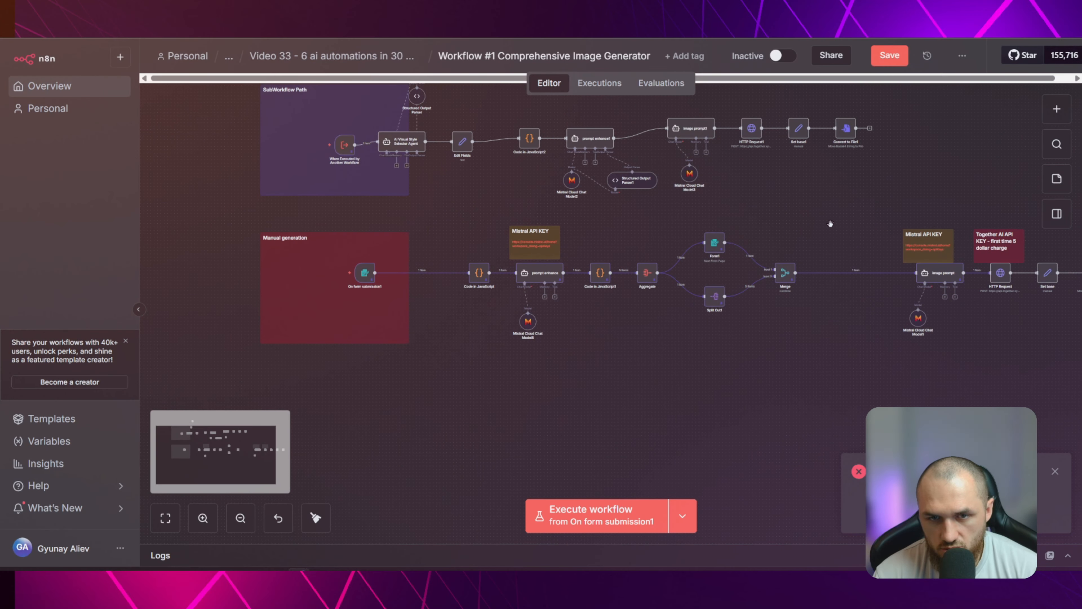
Examine the form-based branch from On form submission1 through prompt enhance, Merge and image prompt to the Form ending
scroll(830, 224, "up", 5)
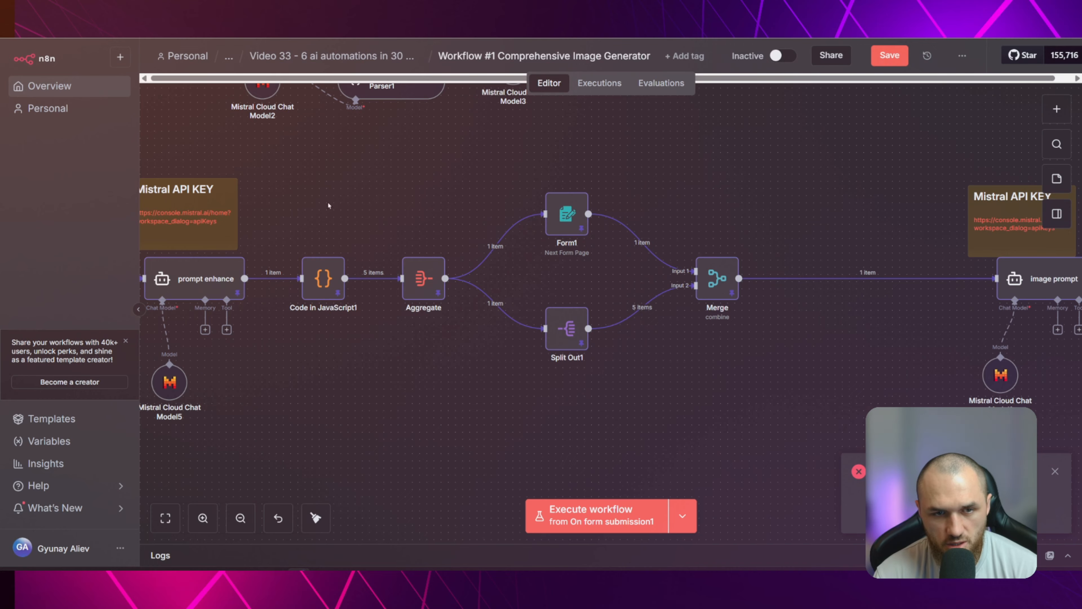
left_click_drag(336, 195, 674, 203)
scroll(663, 207, "down", 1)
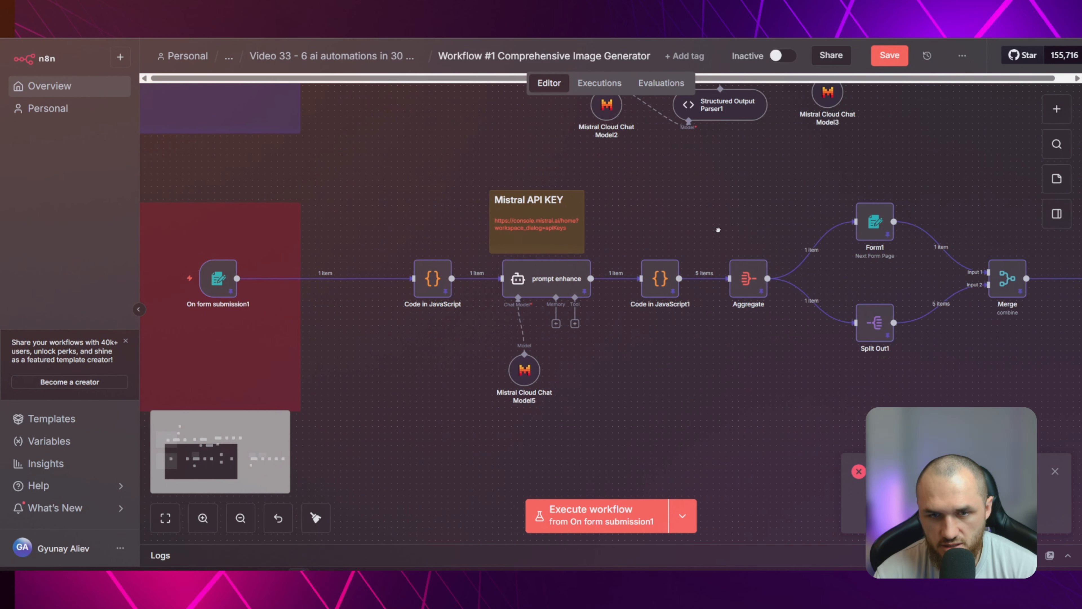
left_click_drag(718, 230, 684, 236)
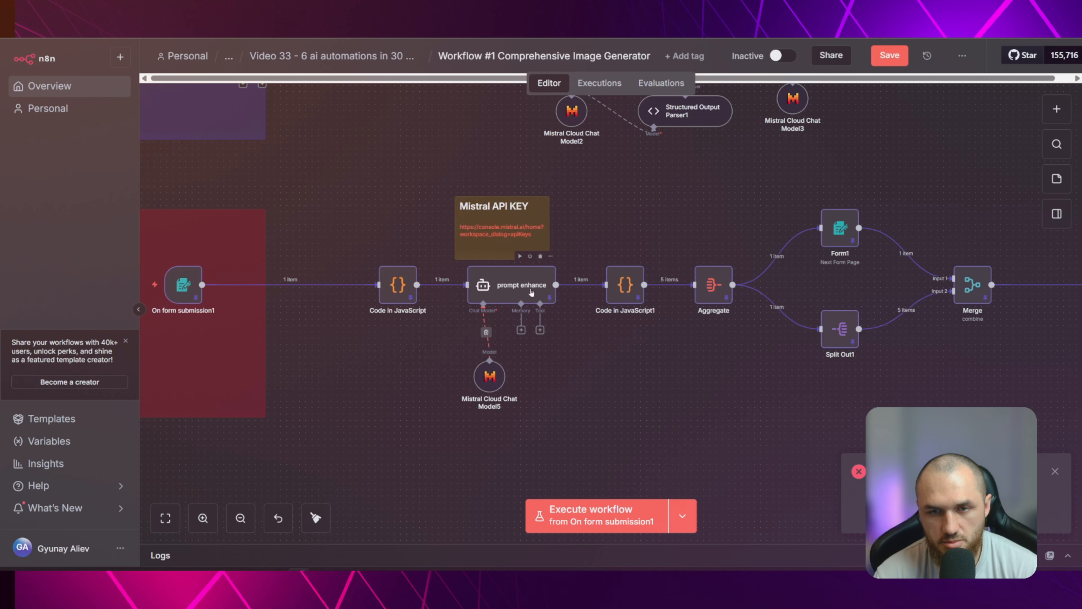
scroll(580, 353, "right", 5)
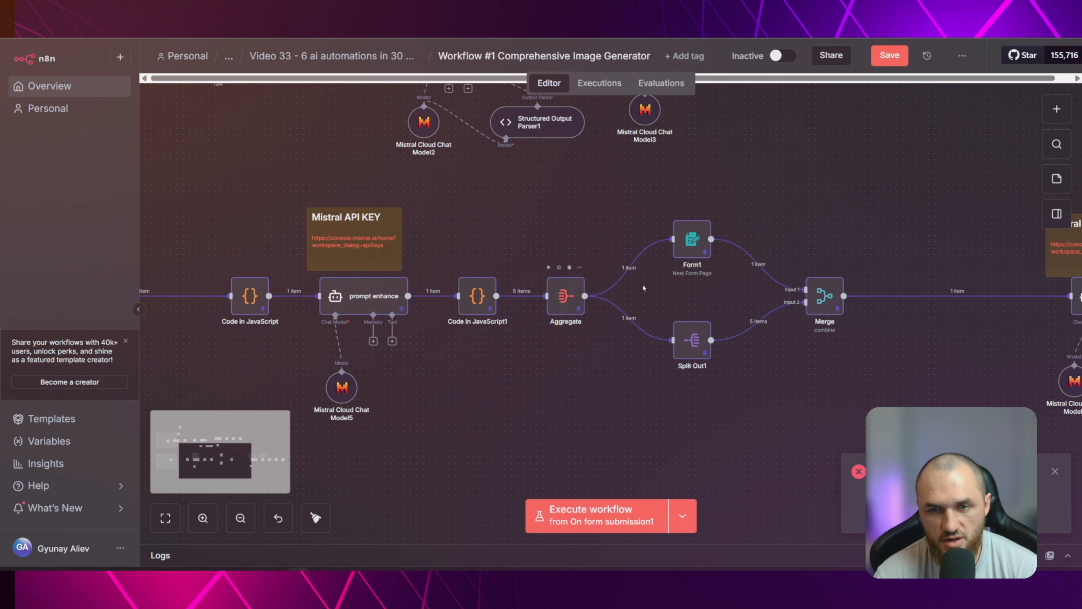
scroll(643, 288, "right", 10)
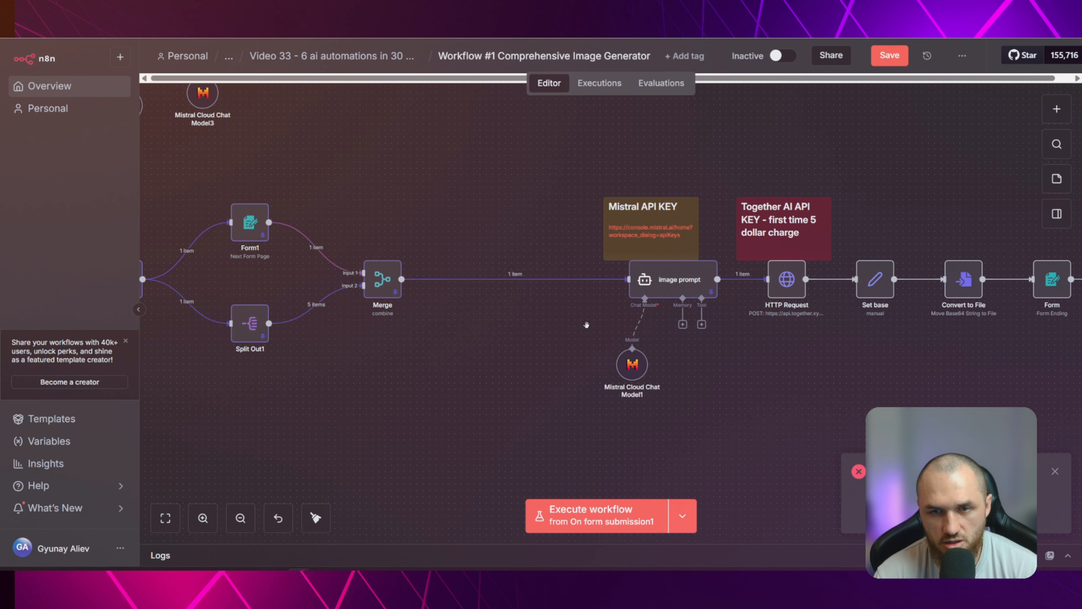
left_click_drag(587, 325, 372, 320)
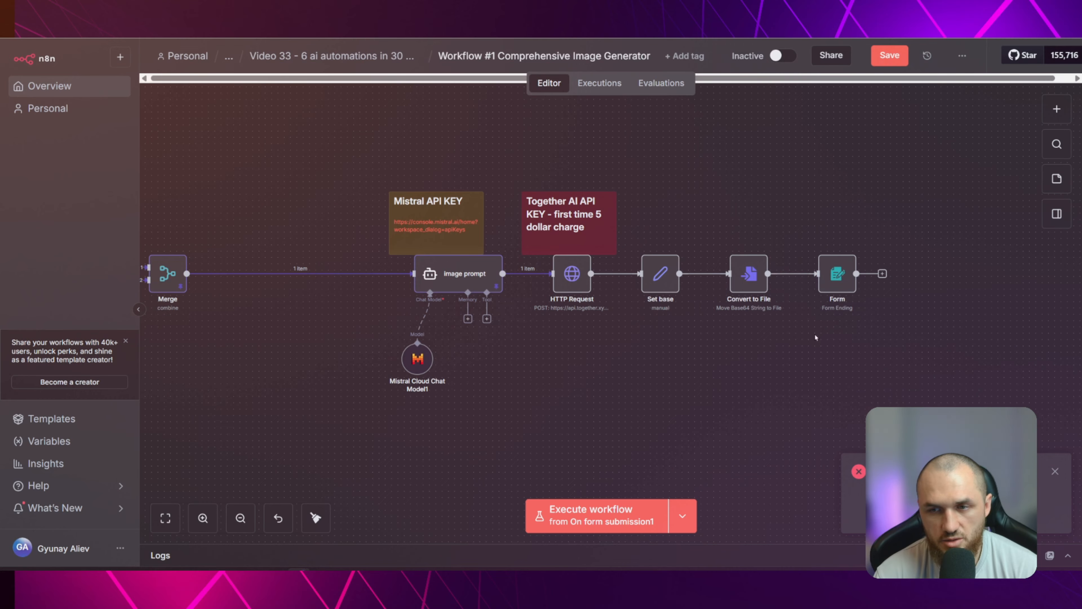
left_click_drag(516, 376, 611, 368)
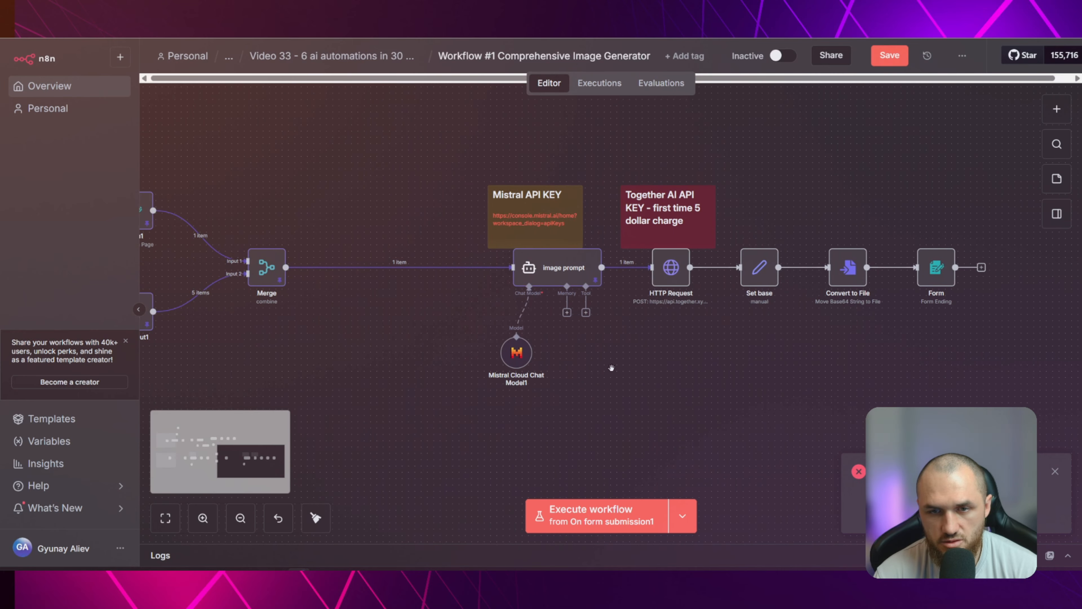
scroll(605, 371, "down", 4)
scroll(583, 378, "up", 6)
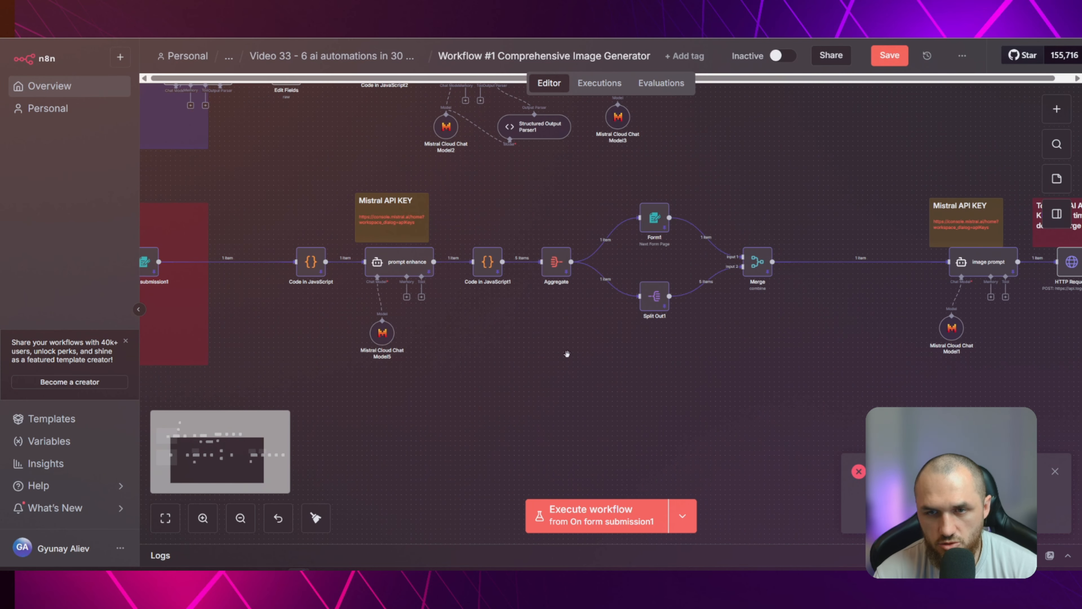
Copy the Production URL of the On form submission1 trigger and return to the canvas
left_click_drag(536, 368, 986, 475)
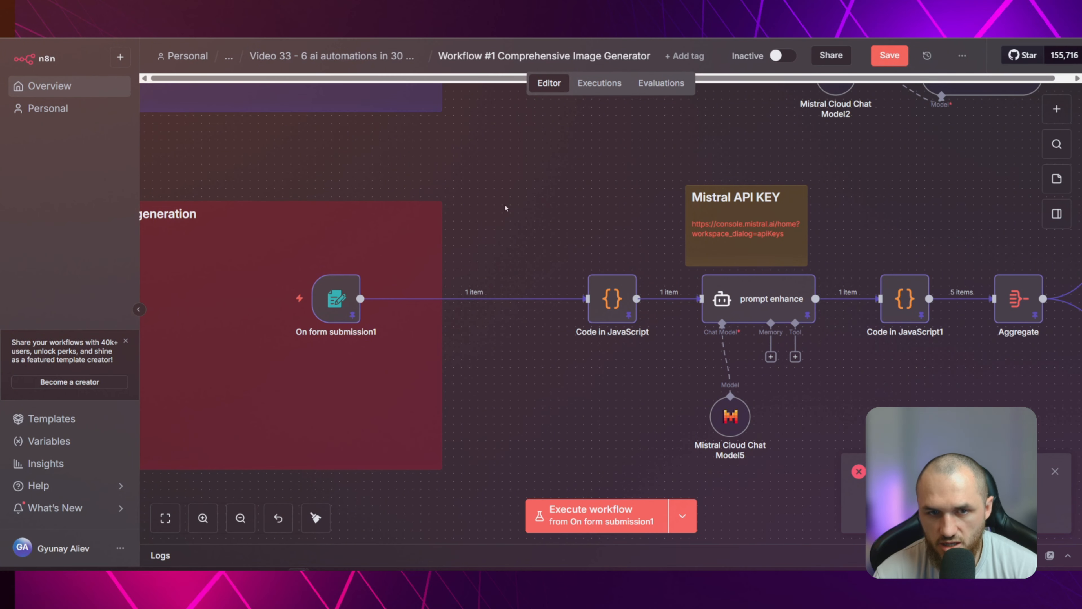
double_click(337, 299)
left_click(368, 107)
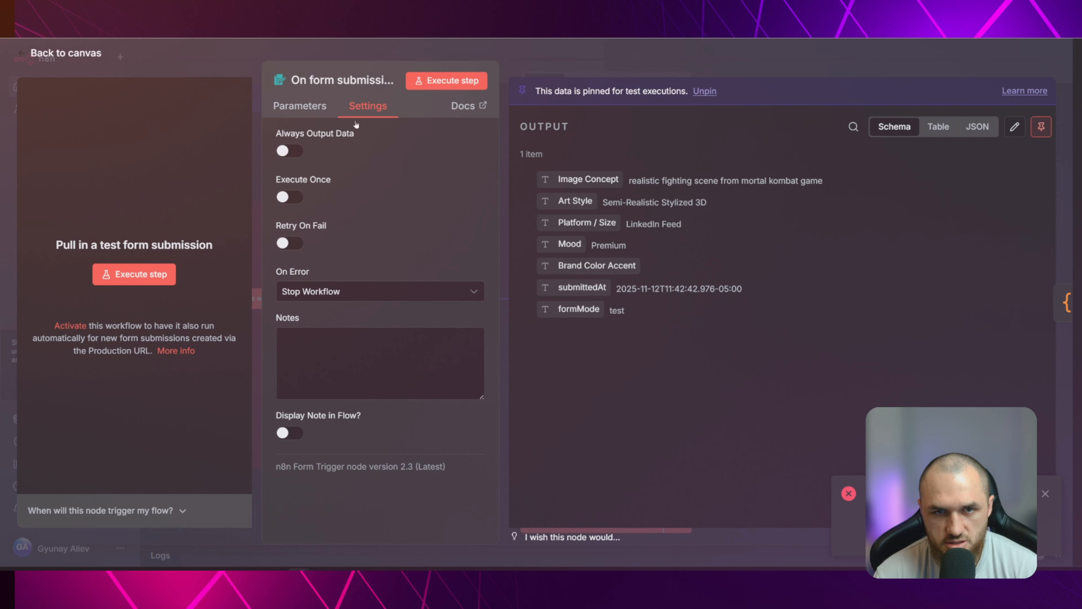
left_click(299, 105)
left_click(379, 157)
left_click(376, 196)
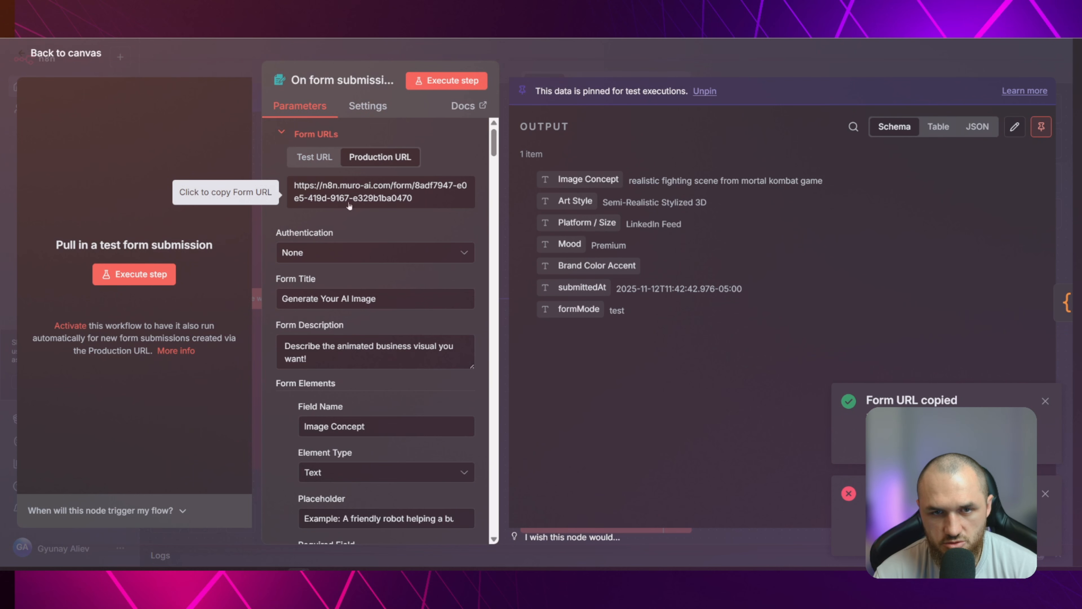
key("Escape")
left_click(543, 193)
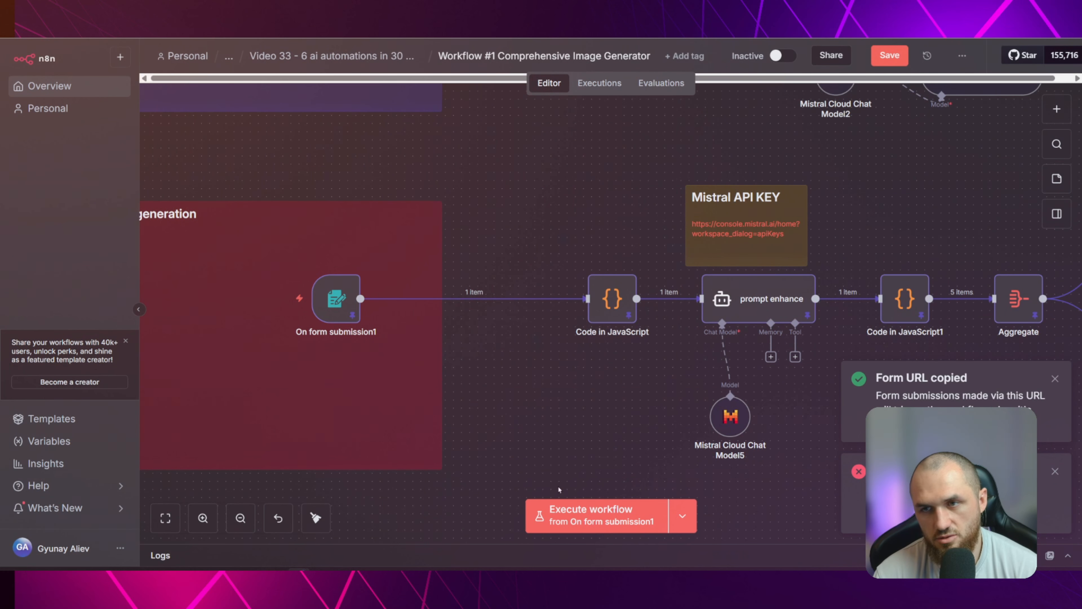
Review the whole form-based branch up to its Form ending and the separate branch that starts with When Executed by Another Workflow
mouse_move(337, 314)
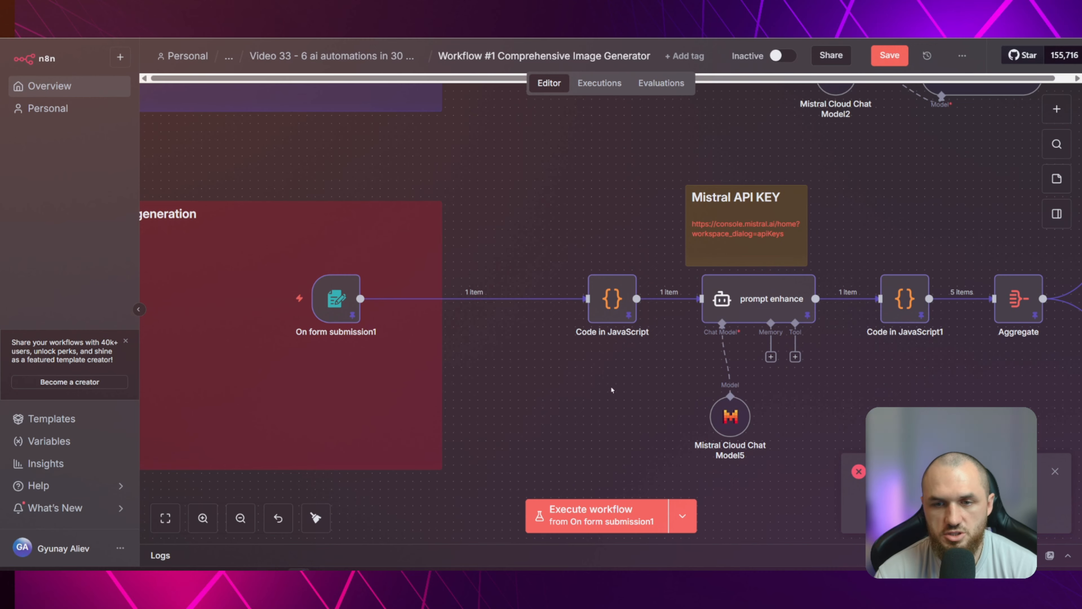
left_click_drag(647, 379, 357, 351)
left_click_drag(775, 375, 372, 352)
left_click_drag(838, 356, 367, 354)
scroll(536, 362, "down", 2)
left_click_drag(815, 376, 730, 380)
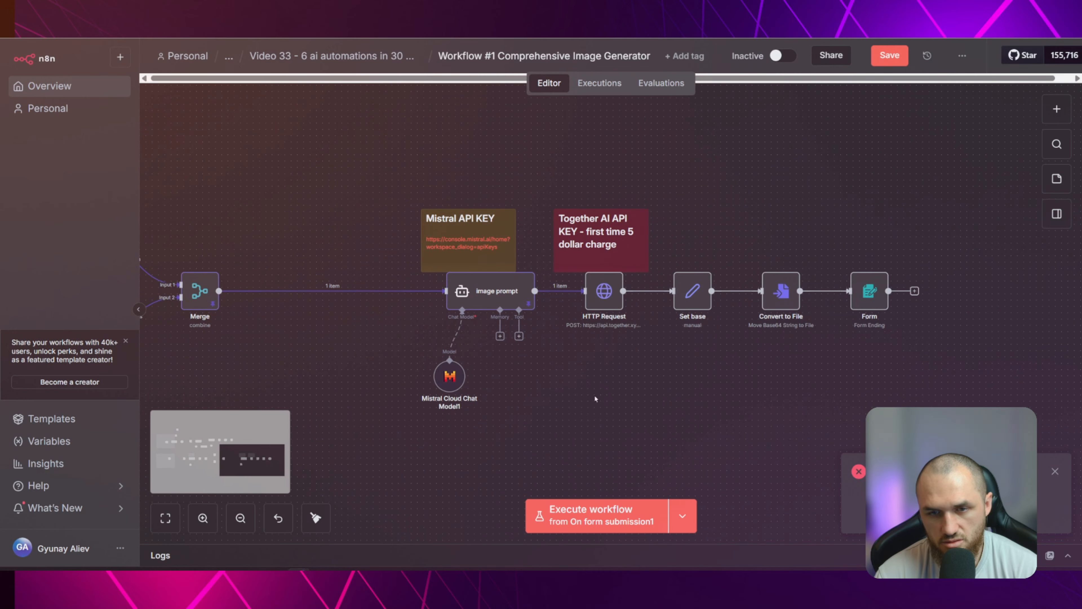
left_click_drag(273, 408, 889, 355)
scroll(574, 345, "up", 2)
left_click_drag(627, 348, 674, 396)
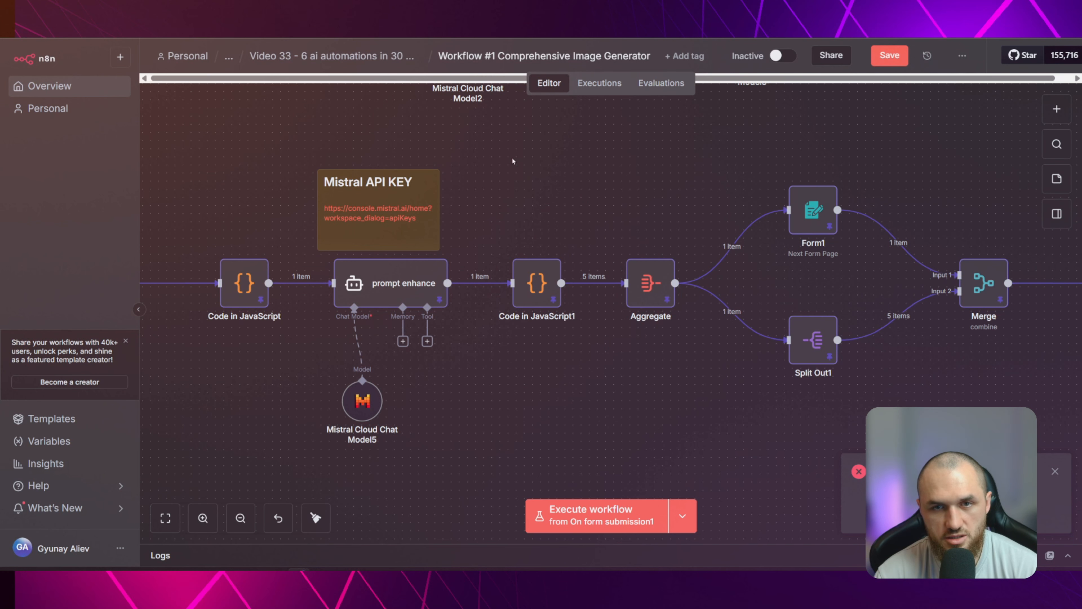
left_click_drag(512, 157, 625, 325)
scroll(625, 325, "down", 3)
left_click_drag(462, 275, 419, 330)
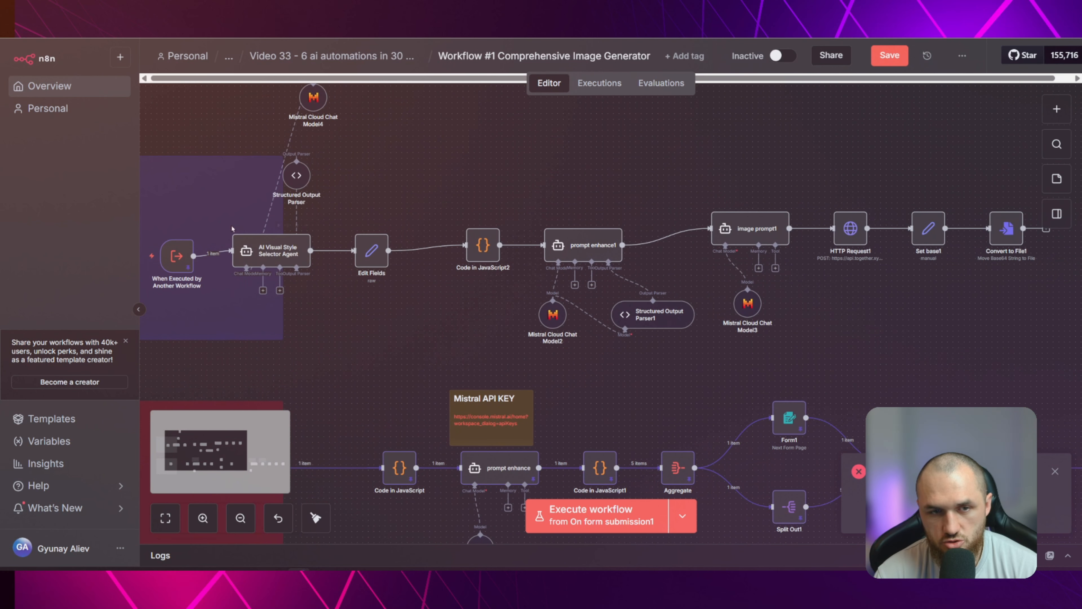